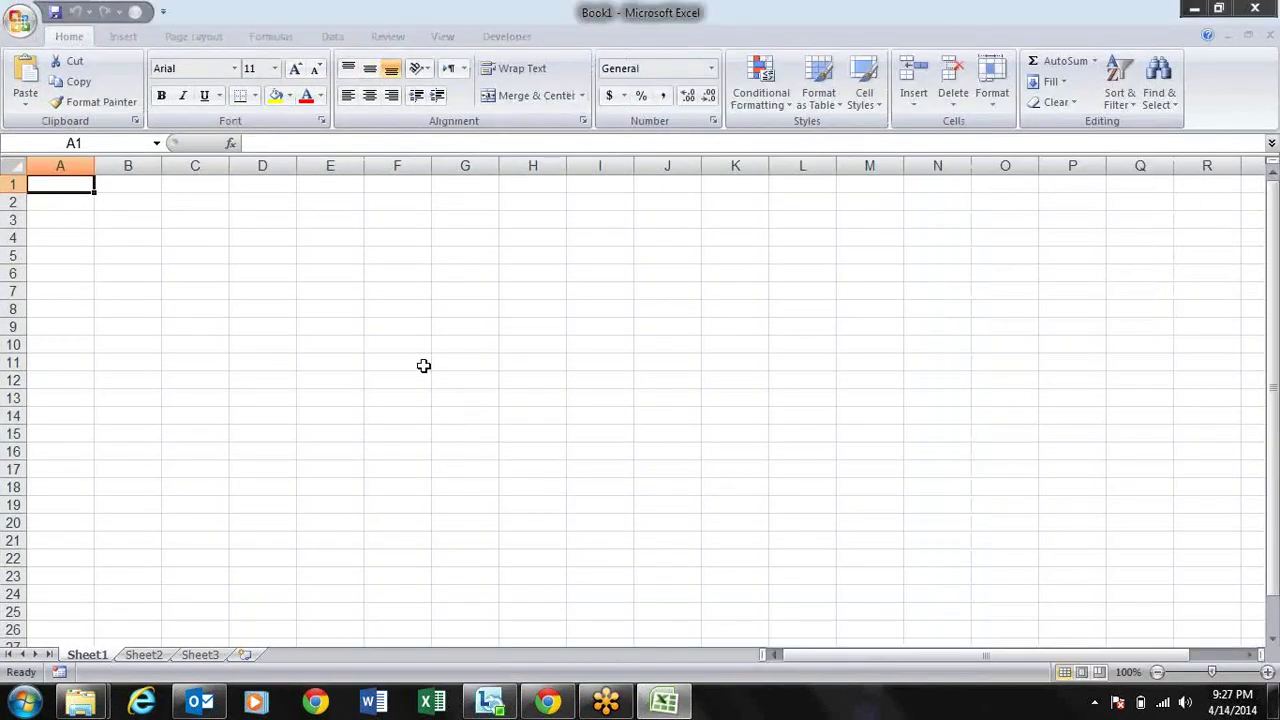
Step: Move the cell cursor around the sheet, ending at cell A3
{"action": "left_click", "coordinate": [340, 298]}
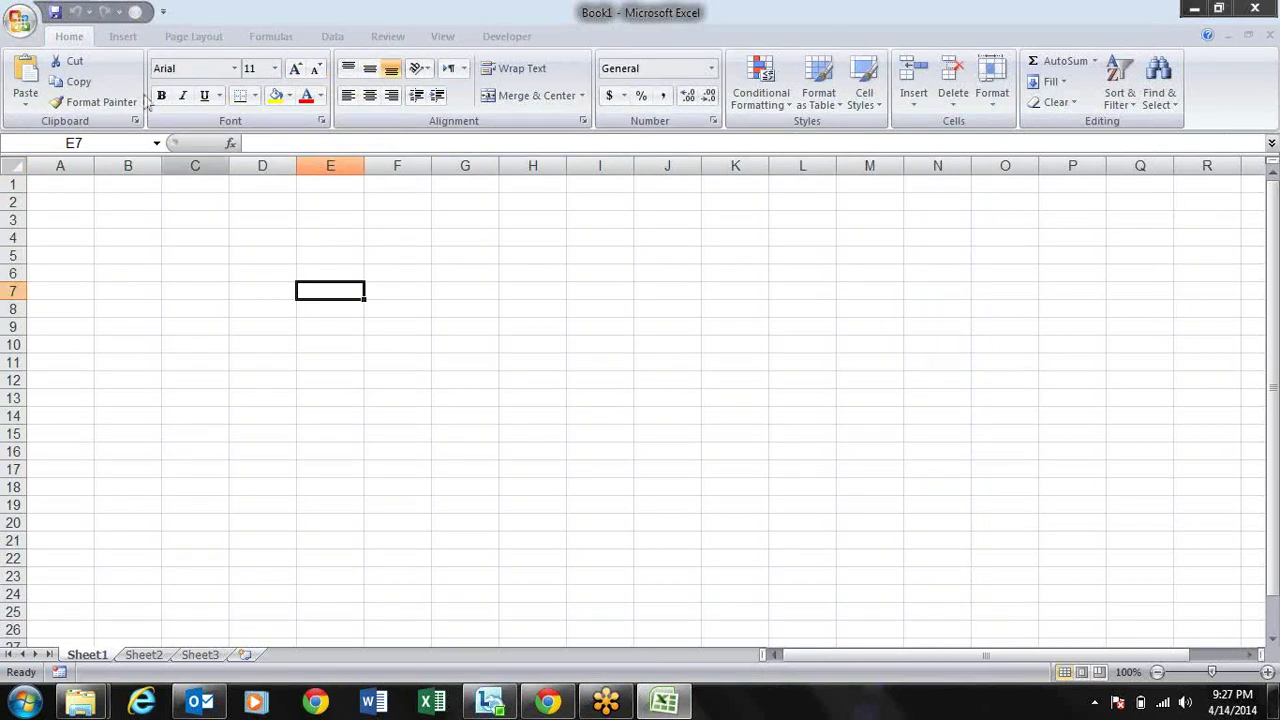
{"action": "left_click", "coordinate": [246, 235]}
{"action": "key", "text": "Left"}
{"action": "key", "text": "Left"}
{"action": "key", "text": "Left"}
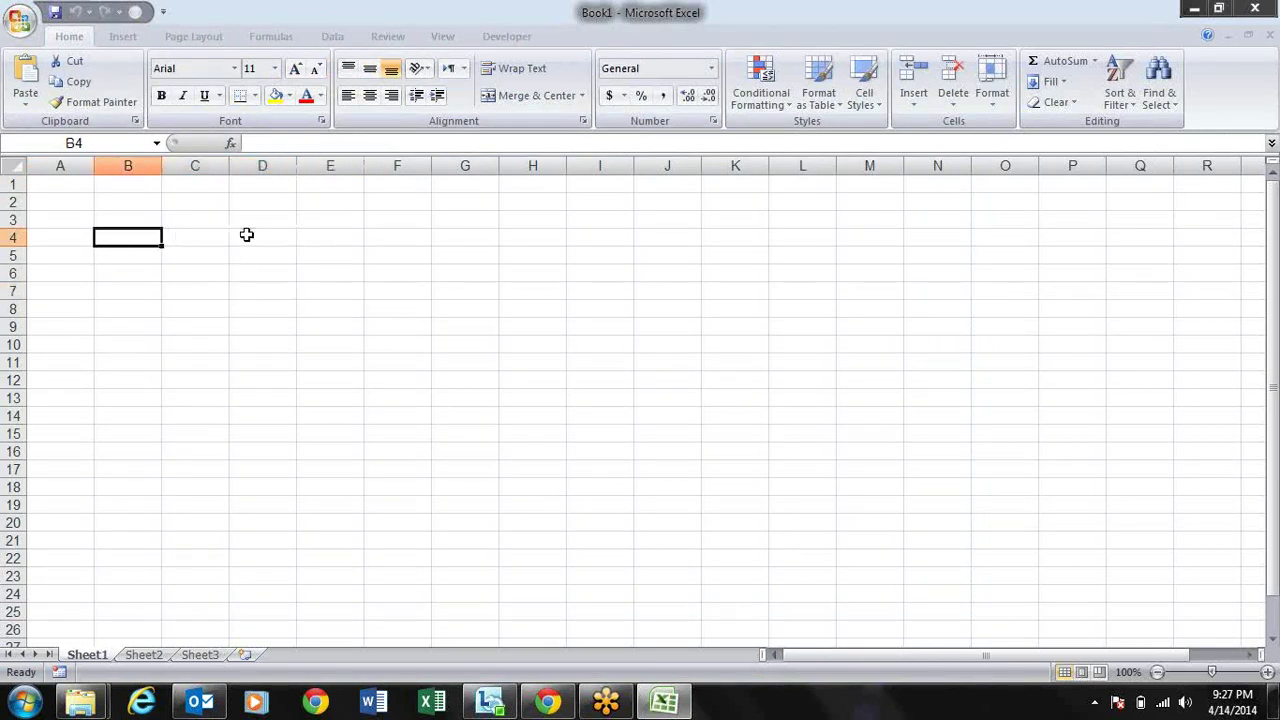
{"action": "key", "text": "Up"}
{"action": "key", "text": "Up"}
{"action": "key", "text": "Up"}
{"action": "key", "text": "Down"}
{"action": "key", "text": "Down"}
{"action": "key", "text": "Down"}
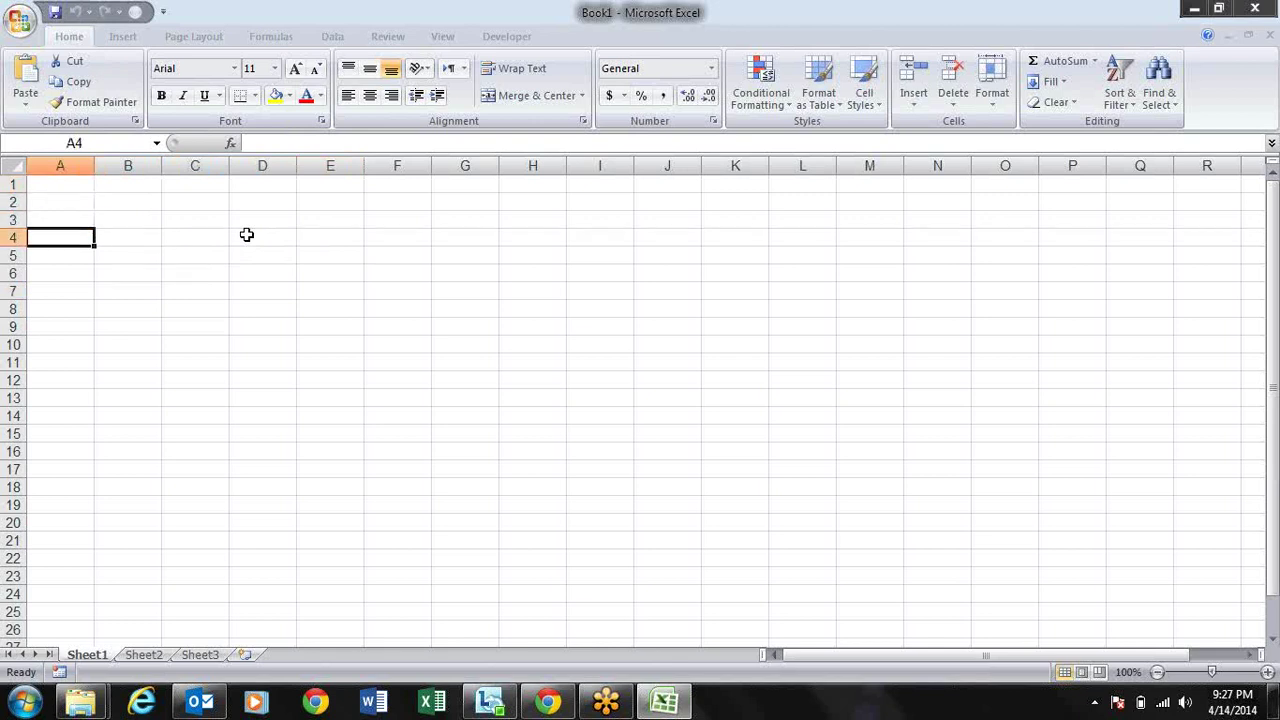
{"action": "key", "text": "Right"}
{"action": "key", "text": "Right"}
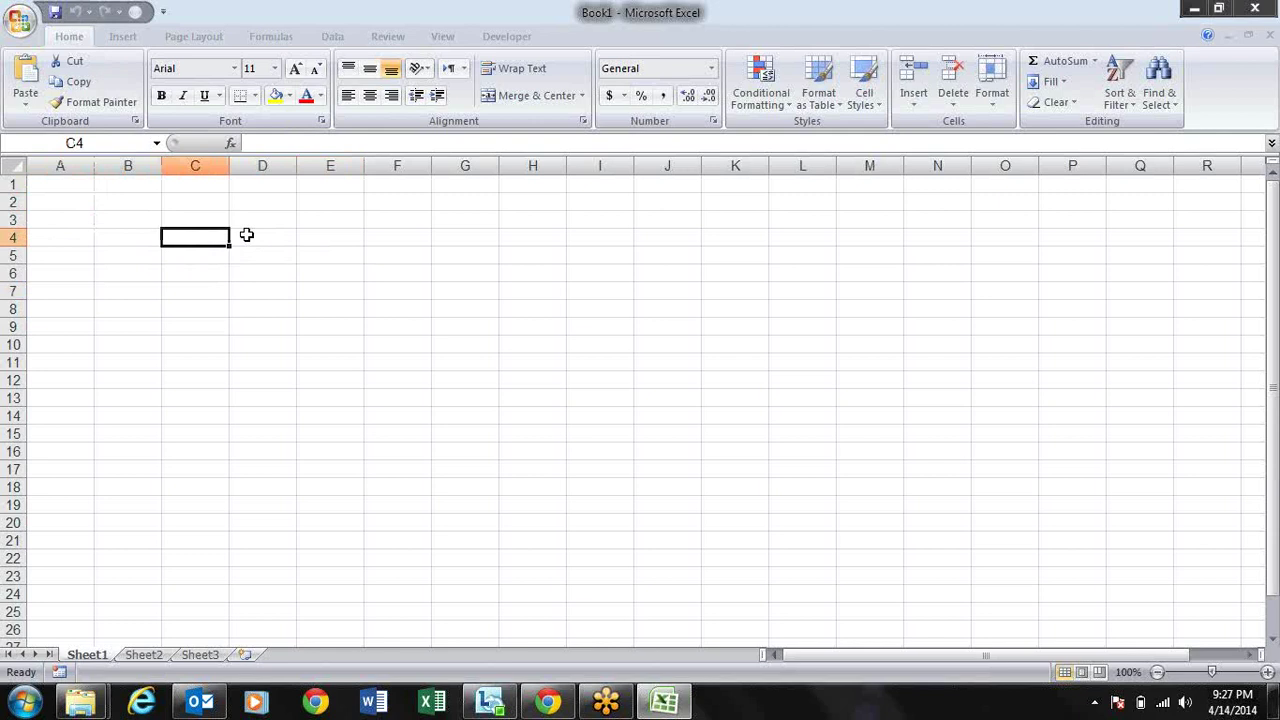
{"action": "key", "text": "Down"}
{"action": "key", "text": "Down"}
{"action": "key", "text": "Down"}
{"action": "key", "text": "Up"}
{"action": "key", "text": "Up"}
{"action": "key", "text": "Up"}
{"action": "key", "text": "Up"}
{"action": "key", "text": "Left"}
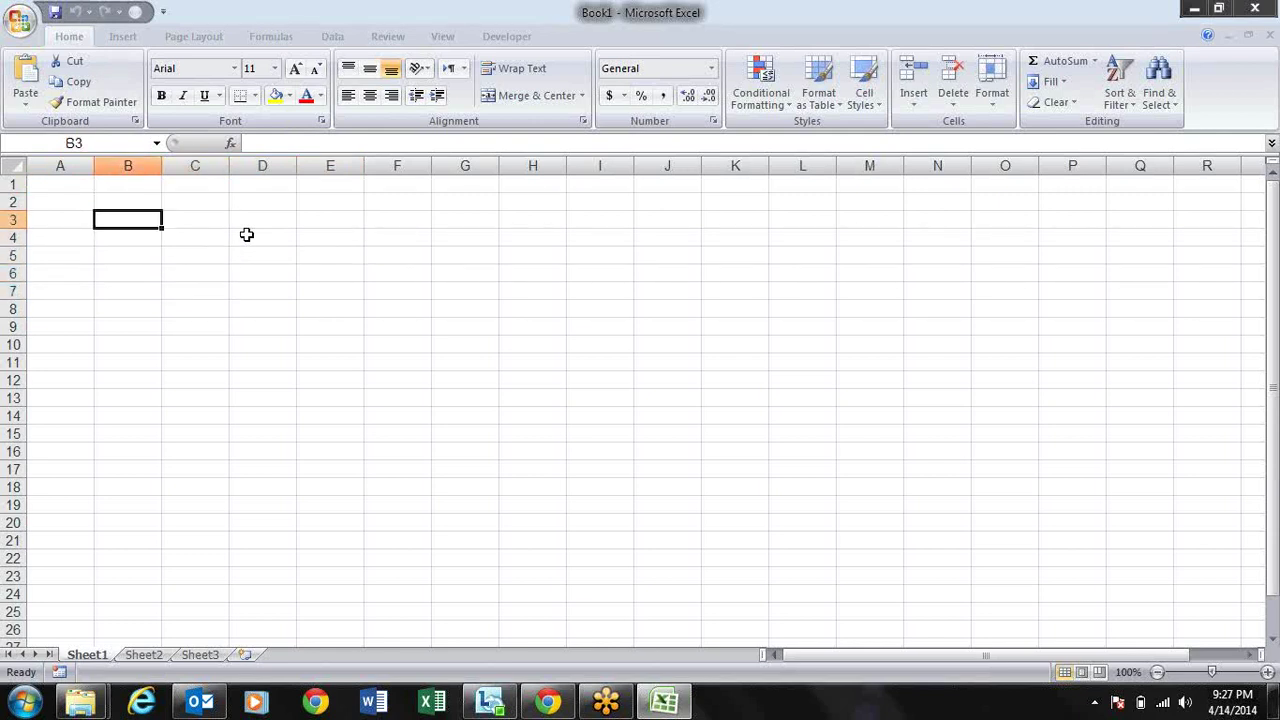
{"action": "key", "text": "Left"}
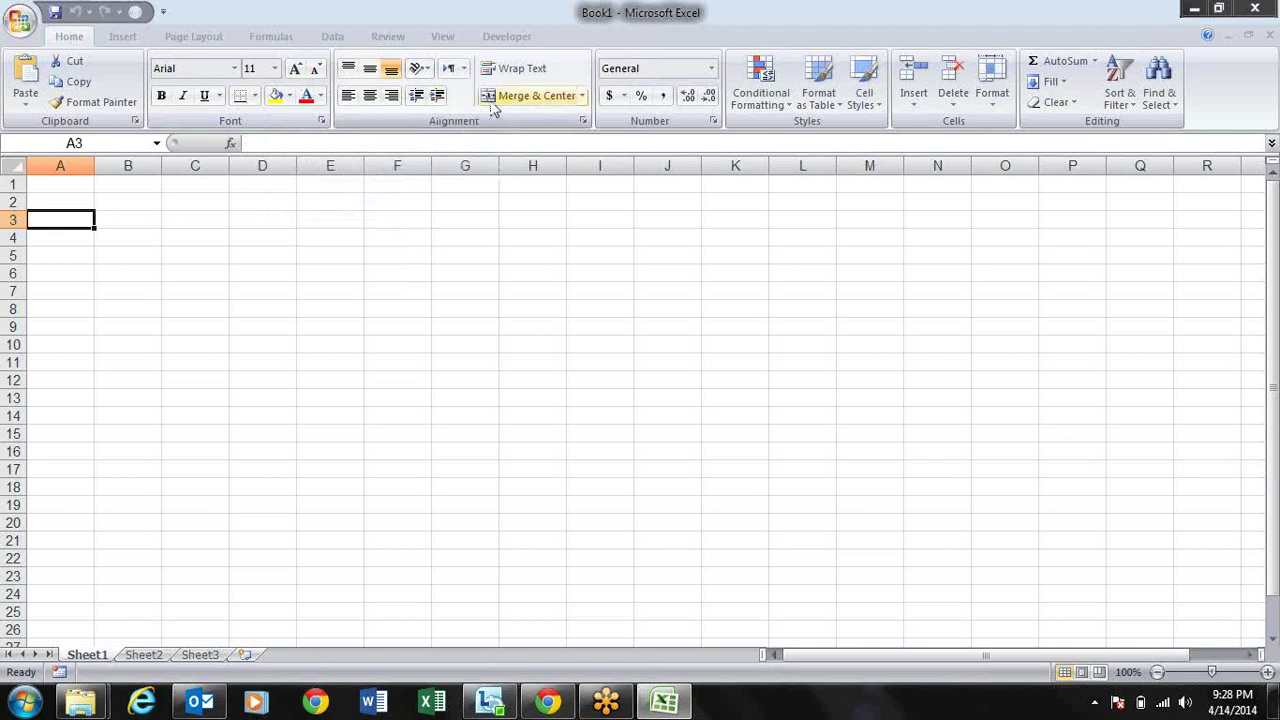
Step: Select C2:G10 and apply All Borders to every cell
{"action": "left_click", "coordinate": [246, 206]}
{"action": "left_click", "coordinate": [176, 201]}
{"action": "left_click_drag", "start_coordinate": [176, 201], "coordinate": [463, 342]}
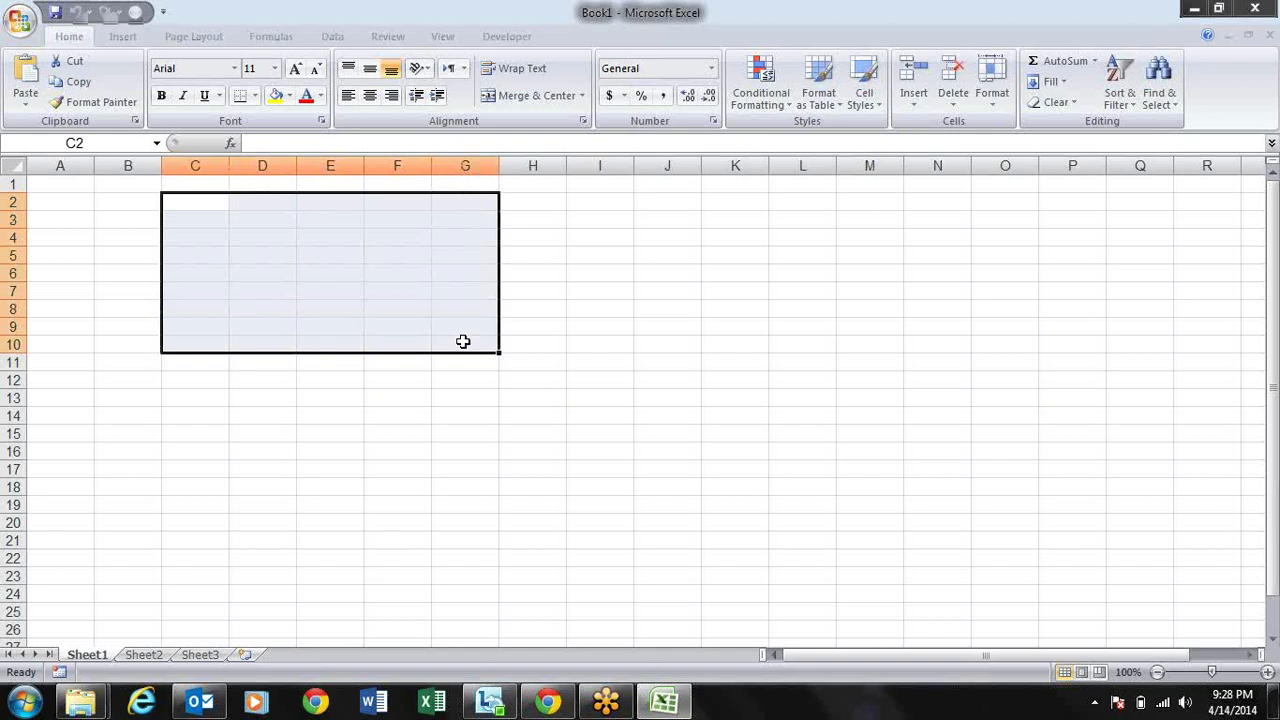
{"action": "key", "text": "alt+h"}
{"action": "key", "text": "b"}
{"action": "key", "text": "a"}
Step: Merge and center C2:G4, then undo the merge with Ctrl+Z
{"action": "key", "text": "Right"}
{"action": "key", "text": "Right"}
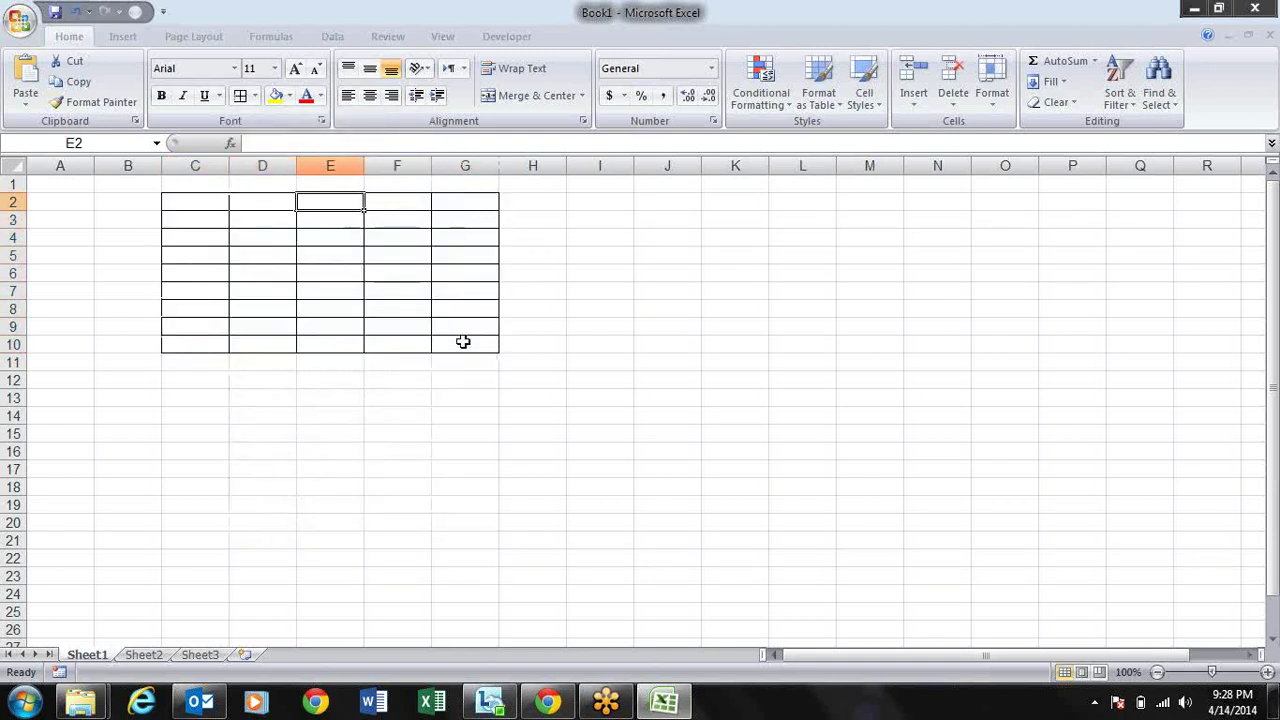
{"action": "key", "text": "Left"}
{"action": "key", "text": "Left"}
{"action": "key", "text": "shift+Down"}
{"action": "key", "text": "shift+Down"}
{"action": "key", "text": "shift+Right"}
{"action": "key", "text": "shift+Right"}
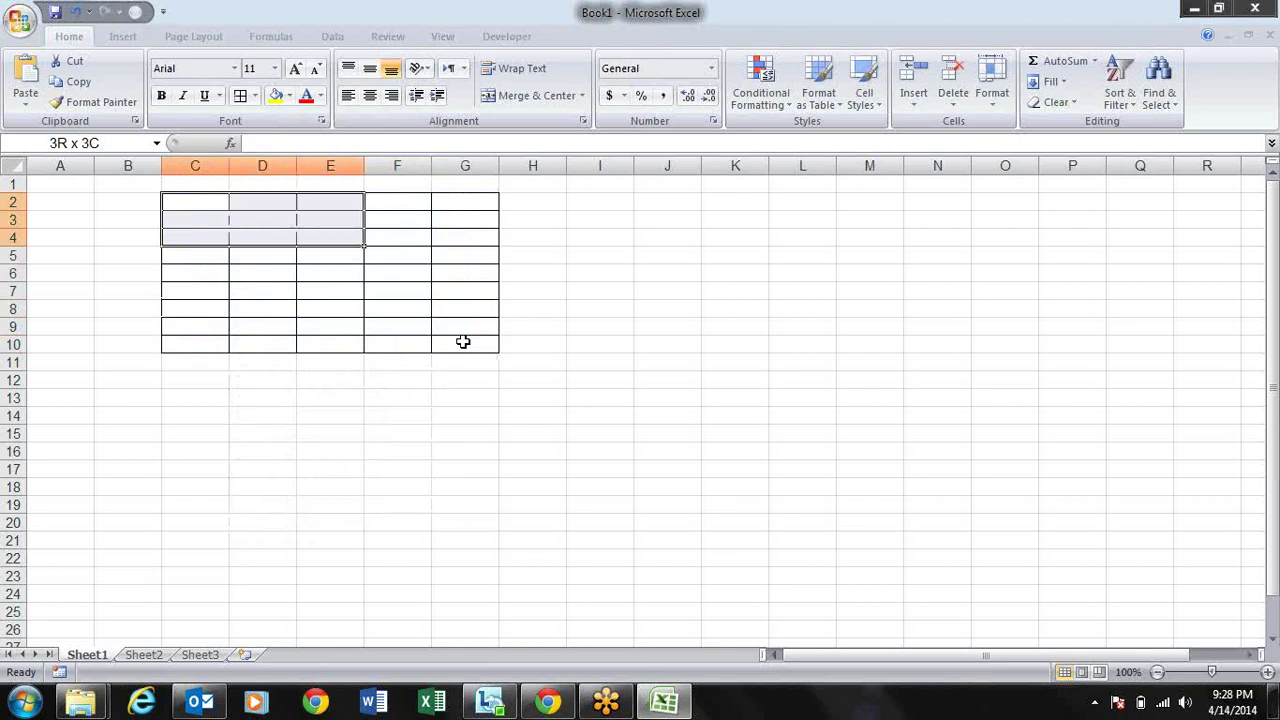
{"action": "key", "text": "shift+Right"}
{"action": "key", "text": "shift+Right"}
{"action": "key", "text": "alt+h"}
{"action": "key", "text": "m"}
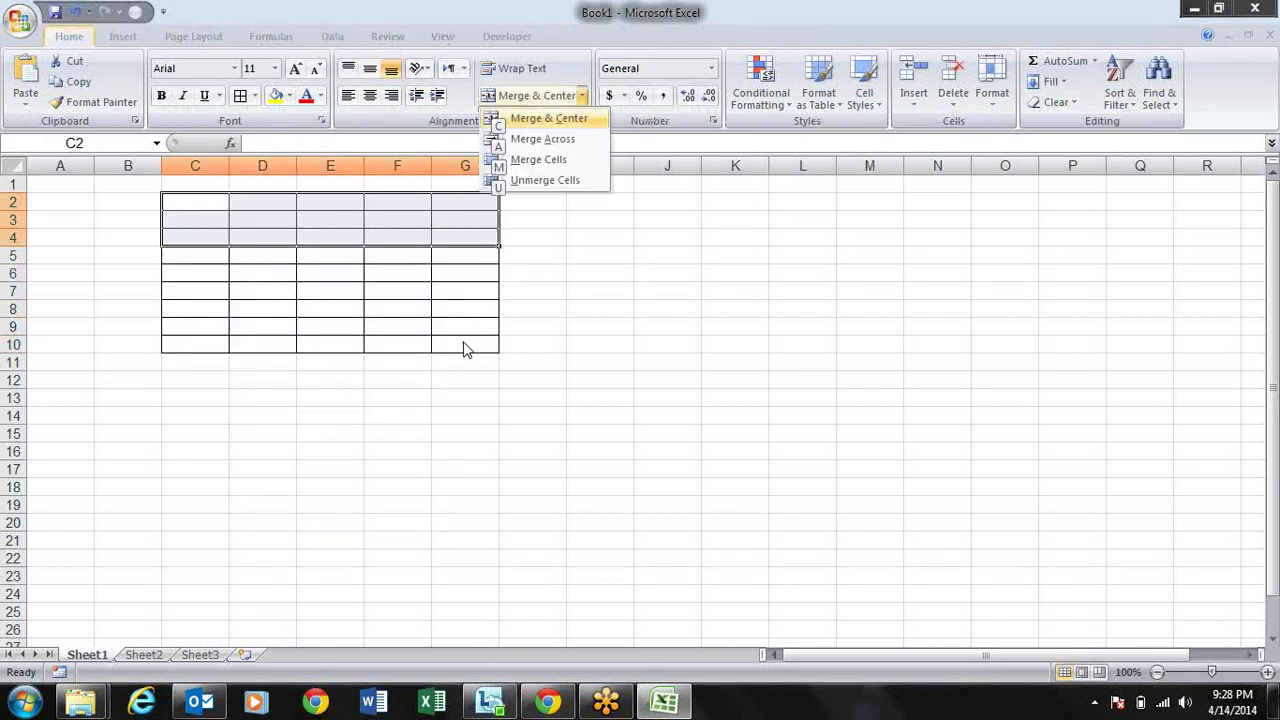
{"action": "key", "text": "c"}
{"action": "key", "text": "Down"}
{"action": "key", "text": "Down"}
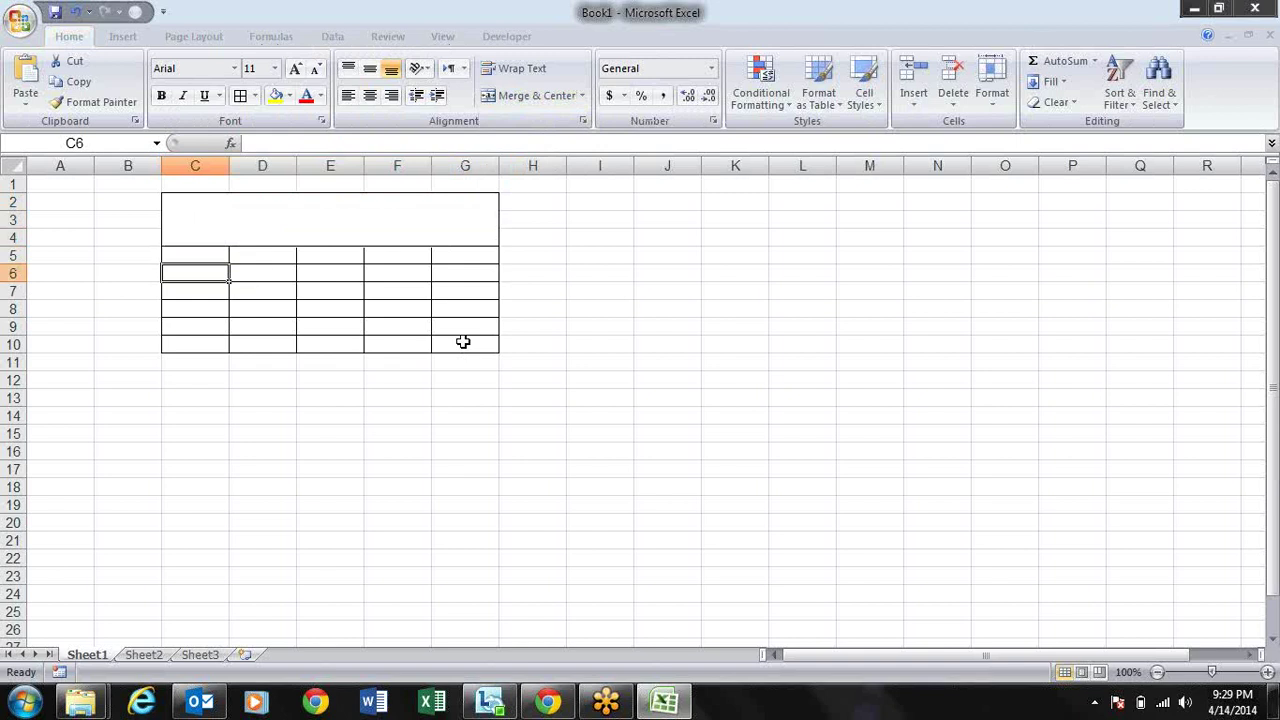
{"action": "key", "text": "ctrl+z"}
{"action": "key", "text": "Left"}
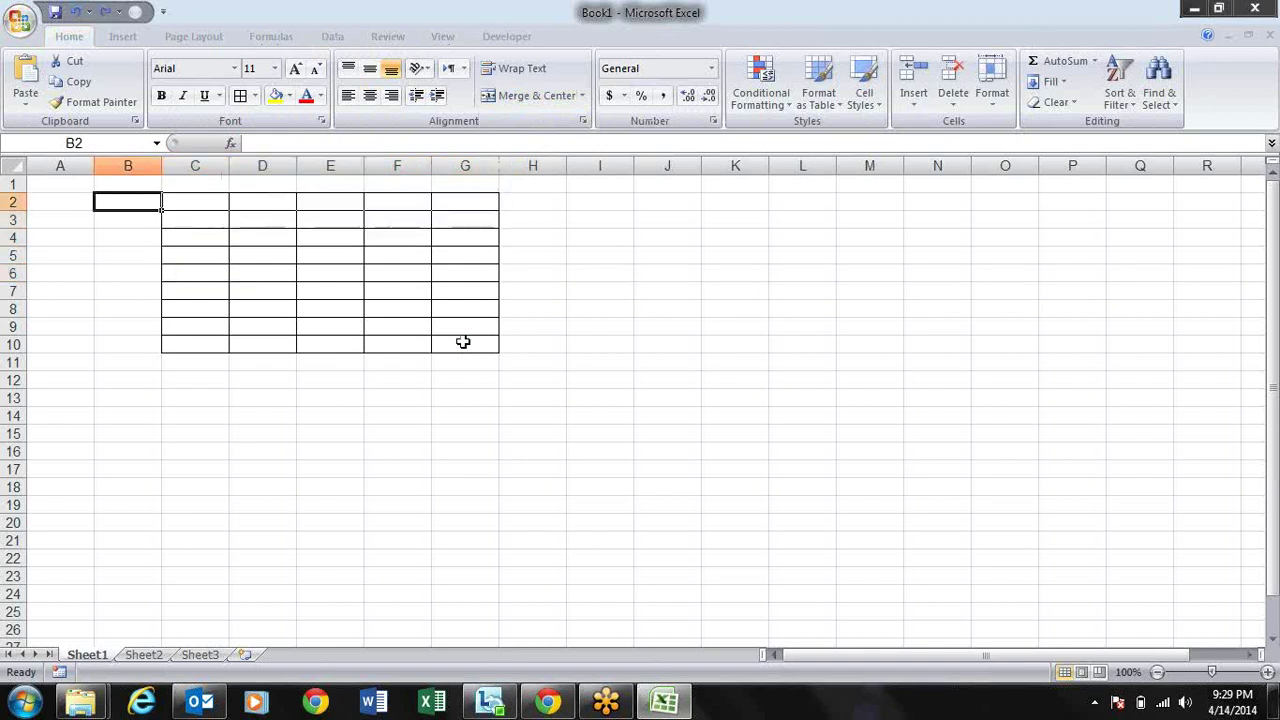
{"action": "key", "text": "Right"}
{"action": "key", "text": "Right"}
{"action": "key", "text": "Right"}
{"action": "key", "text": "Right"}
{"action": "key", "text": "Right"}
{"action": "key", "text": "Right"}
{"action": "key", "text": "Right"}
{"action": "key", "text": "shift+Right"}
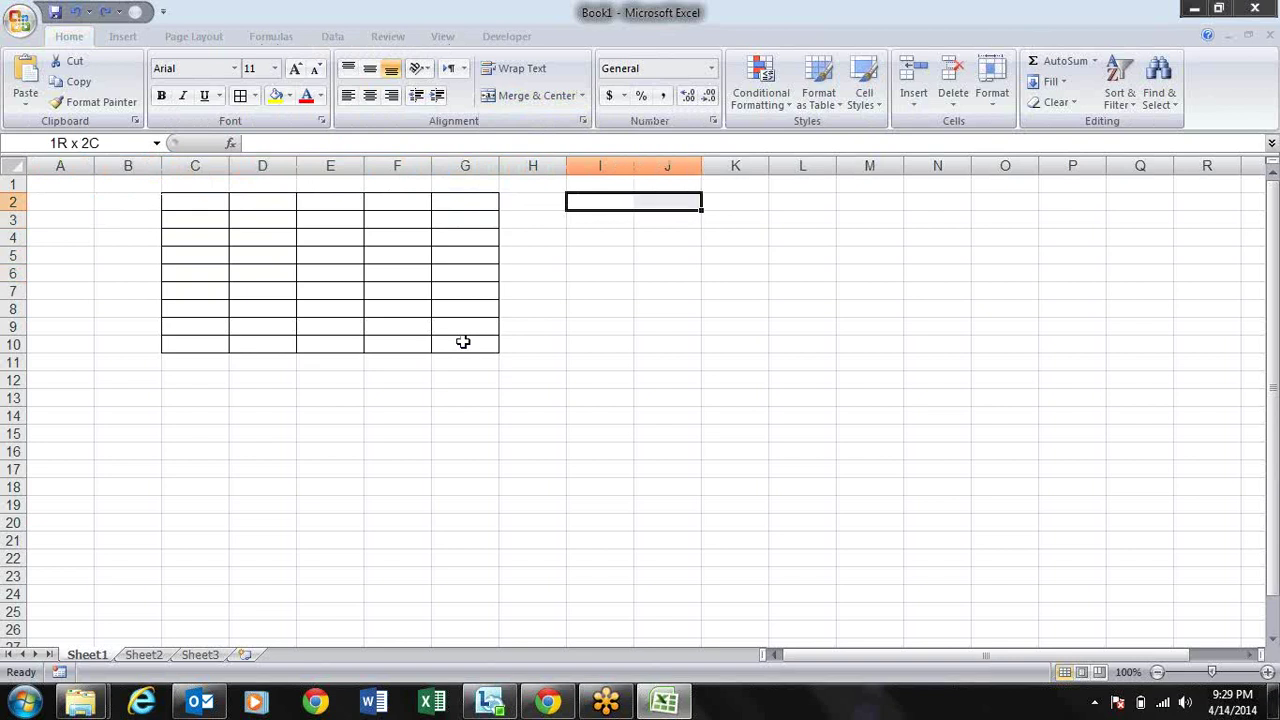
{"action": "key", "text": "shift+Right"}
{"action": "key", "text": "shift+Right"}
{"action": "key", "text": "shift+Down"}
{"action": "key", "text": "shift+Down"}
{"action": "key", "text": "shift+Down"}
{"action": "key", "text": "shift+Down"}
{"action": "key", "text": "shift+Down"}
{"action": "key", "text": "shift+Down"}
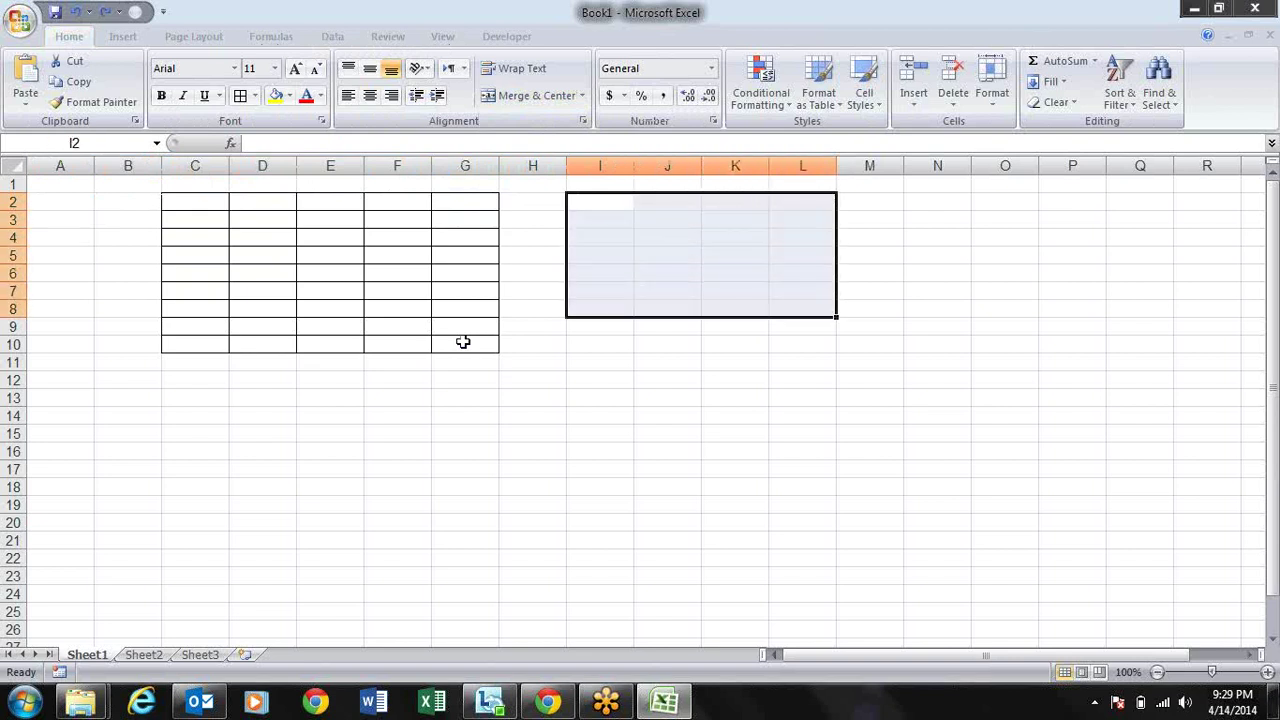
{"action": "key", "text": "Left"}
{"action": "key", "text": "Left"}
{"action": "key", "text": "Left"}
{"action": "key", "text": "Left"}
{"action": "key", "text": "Left"}
{"action": "key", "text": "Left"}
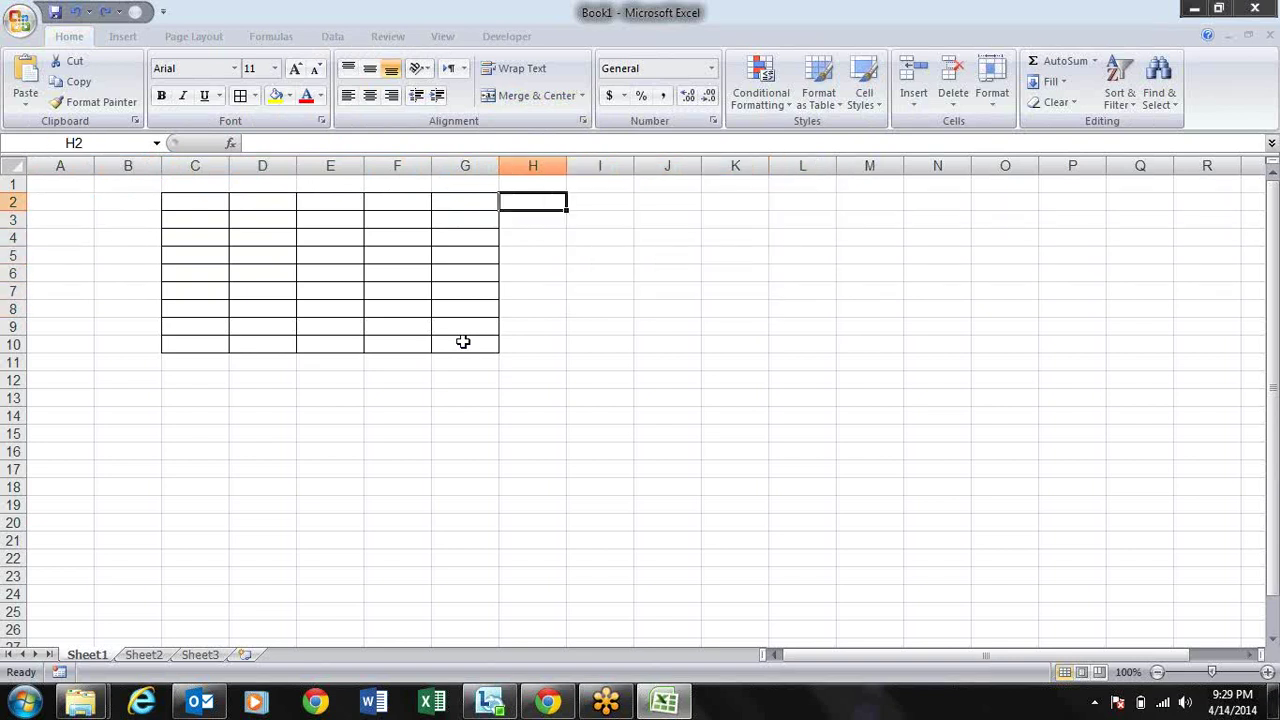
{"action": "key", "text": "Right"}
{"action": "key", "text": "Right"}
{"action": "key", "text": "Right"}
{"action": "key", "text": "Right"}
{"action": "key", "text": "Right"}
{"action": "key", "text": "Right"}
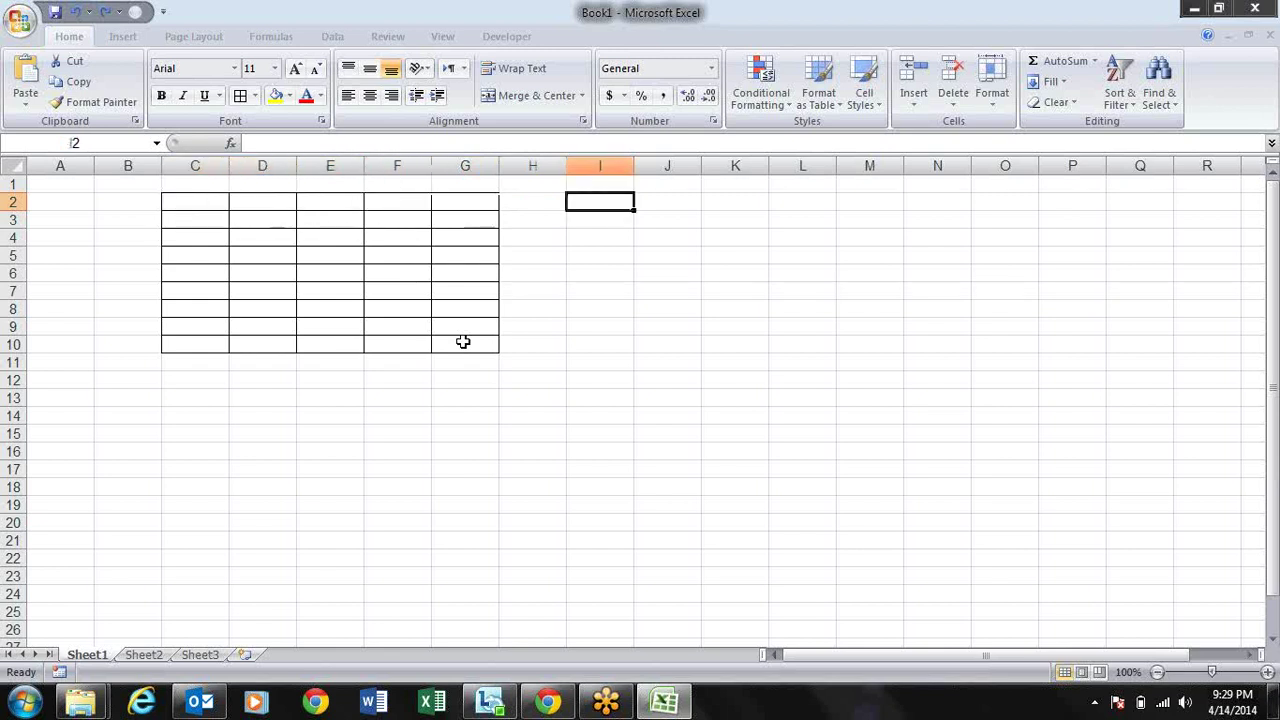
{"action": "key", "text": "shift+Right"}
{"action": "key", "text": "shift+Right"}
{"action": "key", "text": "shift+Right"}
{"action": "key", "text": "shift+Down"}
{"action": "key", "text": "shift+Down"}
{"action": "key", "text": "shift+Down"}
{"action": "key", "text": "shift+Down"}
{"action": "key", "text": "shift+Down"}
{"action": "key", "text": "shift+Down"}
{"action": "key", "text": "shift+Down"}
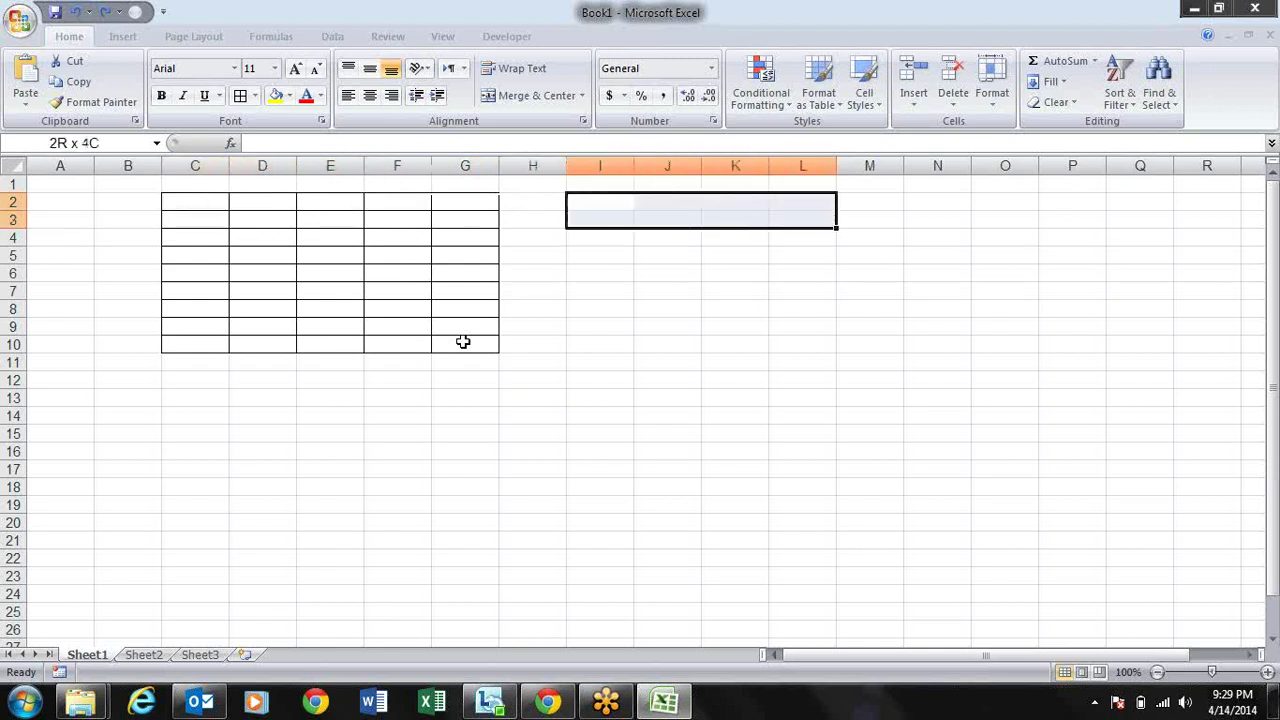
{"action": "key", "text": "Left"}
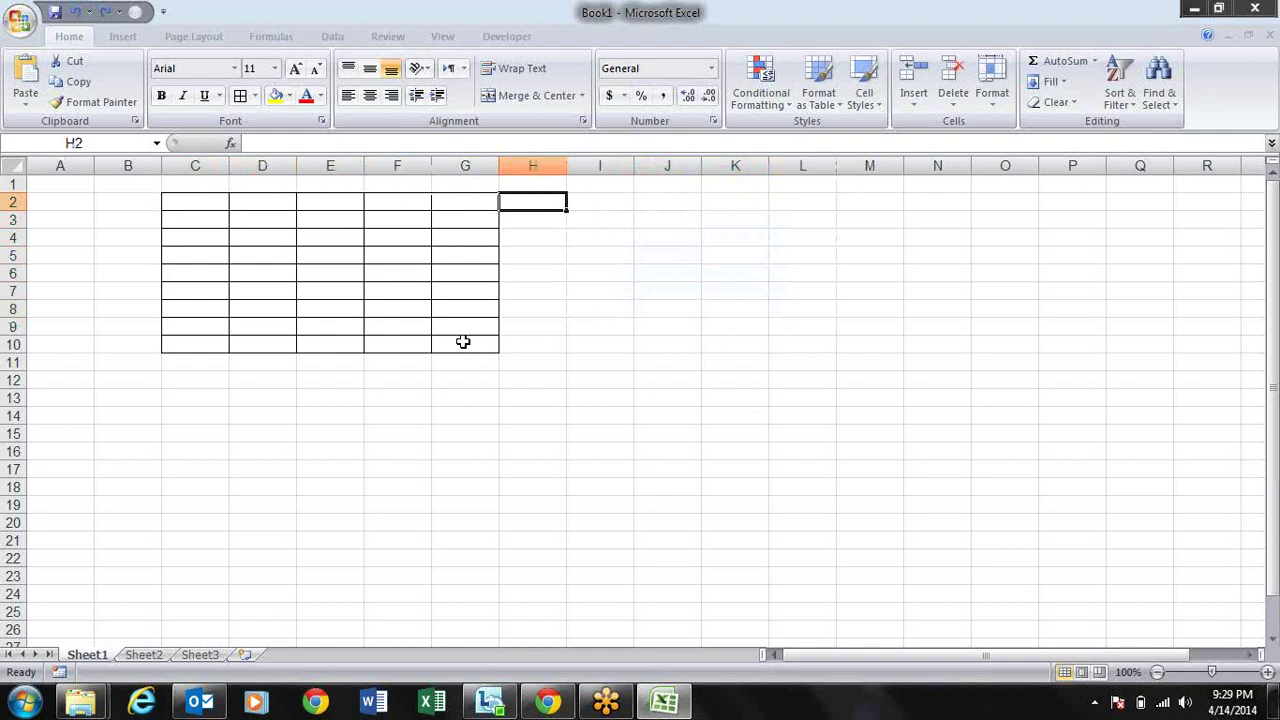
{"action": "key", "text": "Right"}
{"action": "key", "text": "Right"}
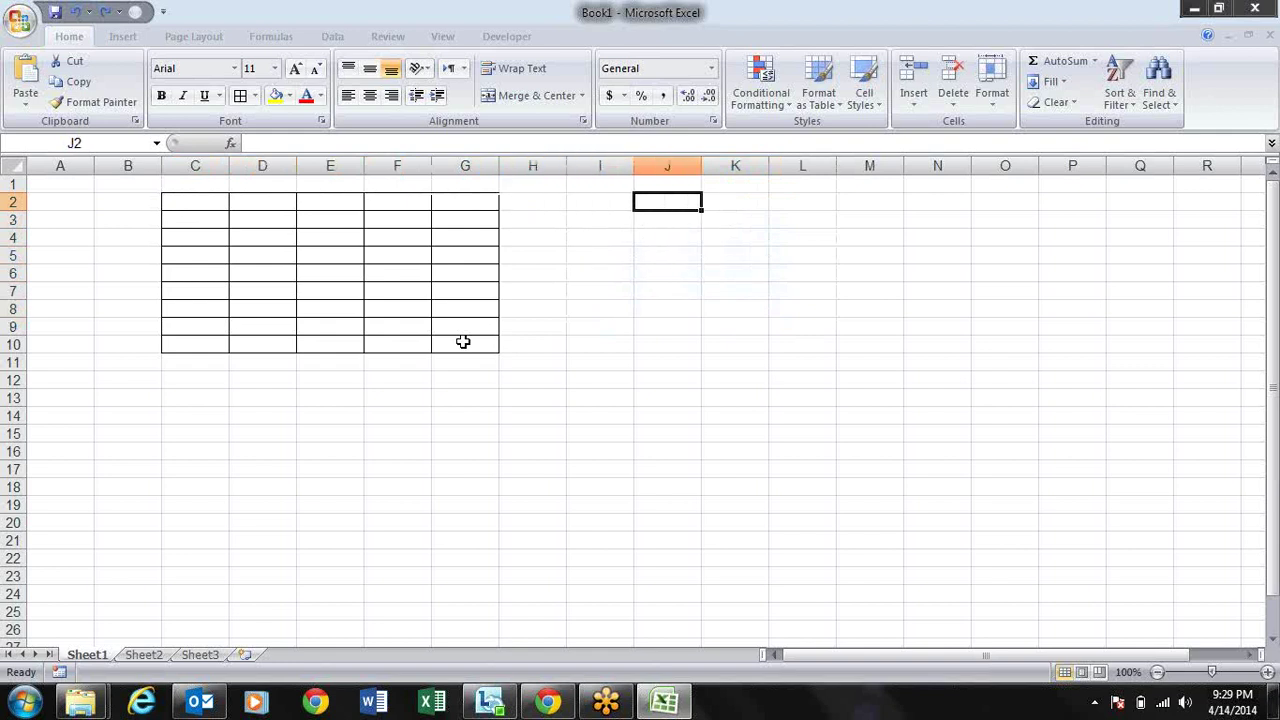
{"action": "key", "text": "Left"}
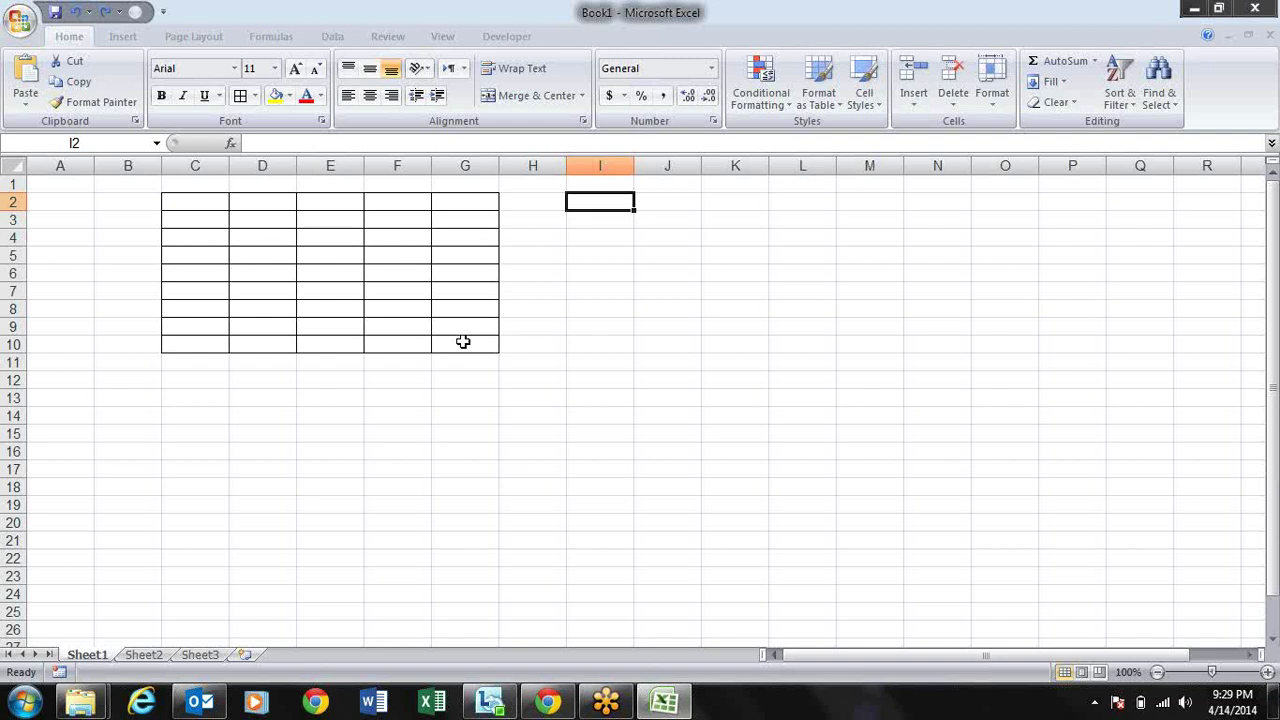
{"action": "key", "text": "alt"}
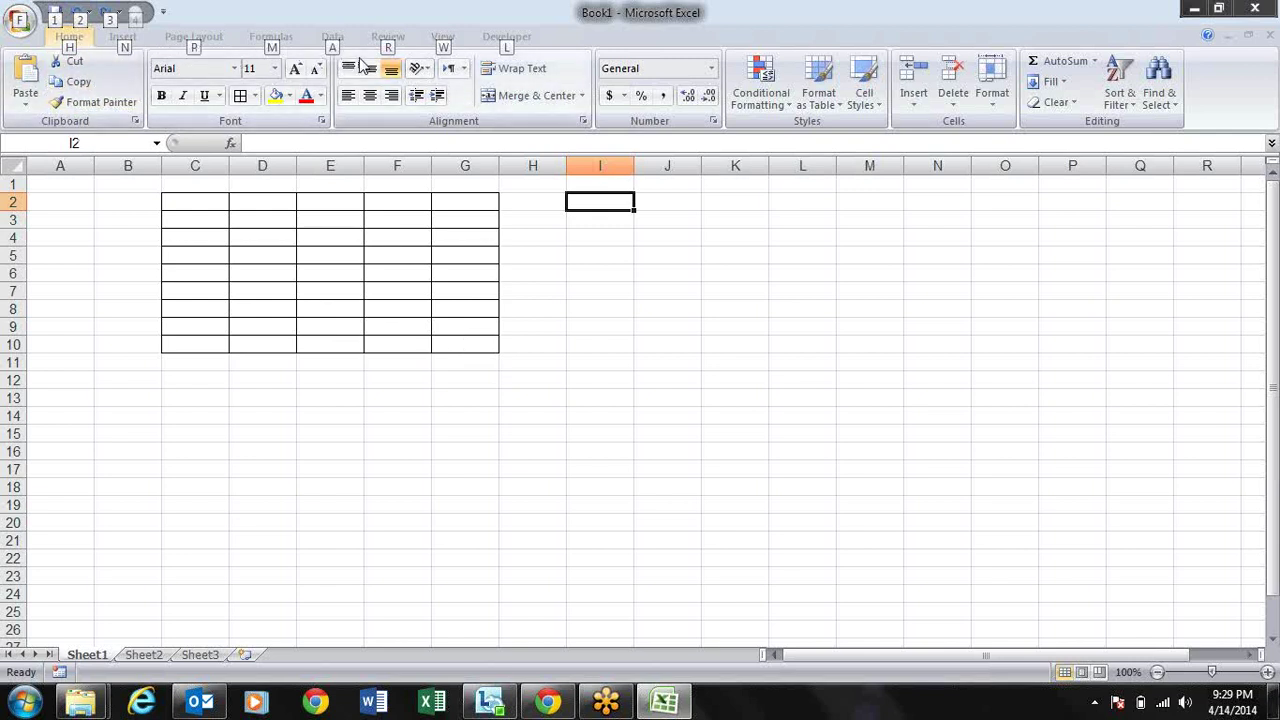
{"action": "key", "text": "Escape"}
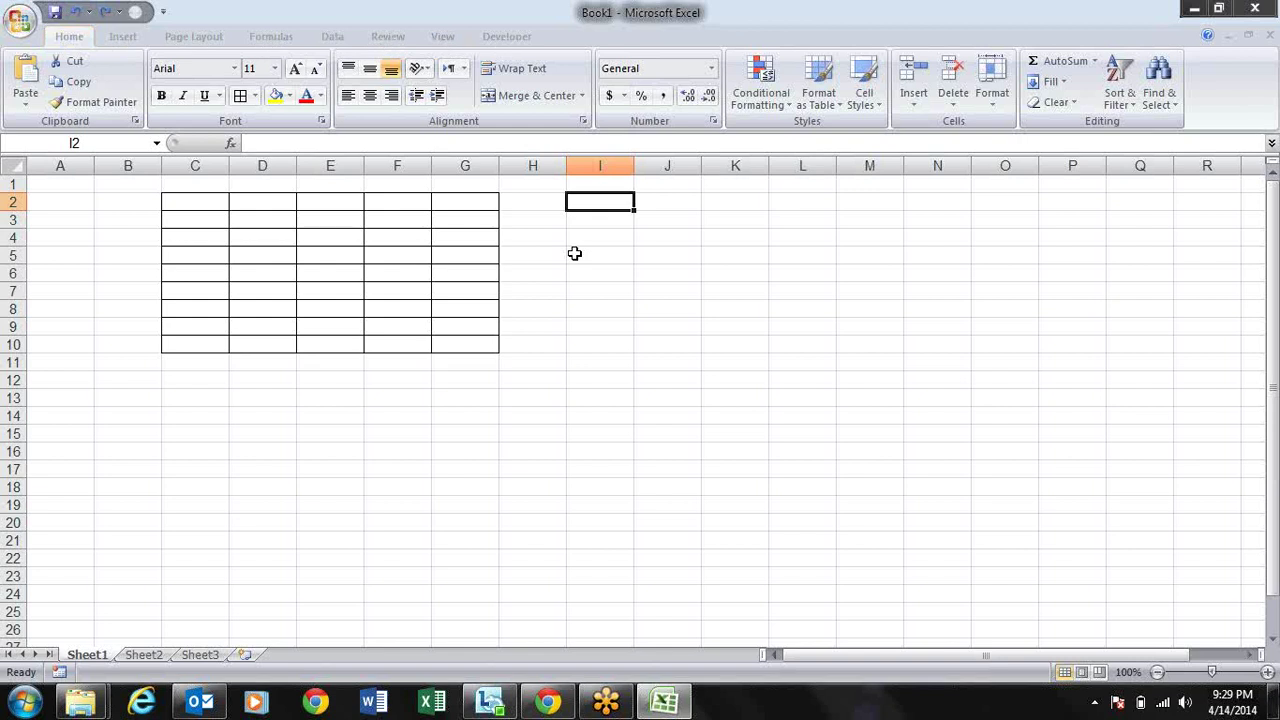
Step: Select H2:J9 and apply All Borders from the Home Borders list
{"action": "left_click_drag", "start_coordinate": [554, 200], "coordinate": [700, 329]}
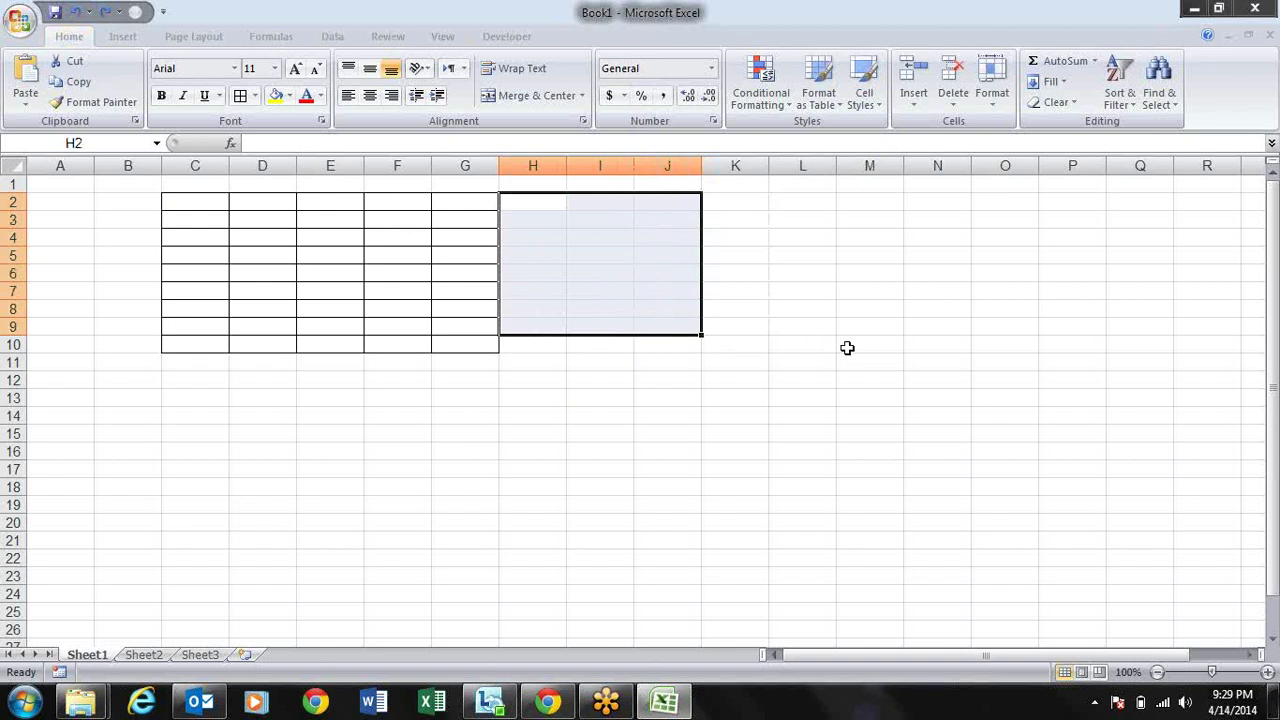
{"action": "key", "text": "alt"}
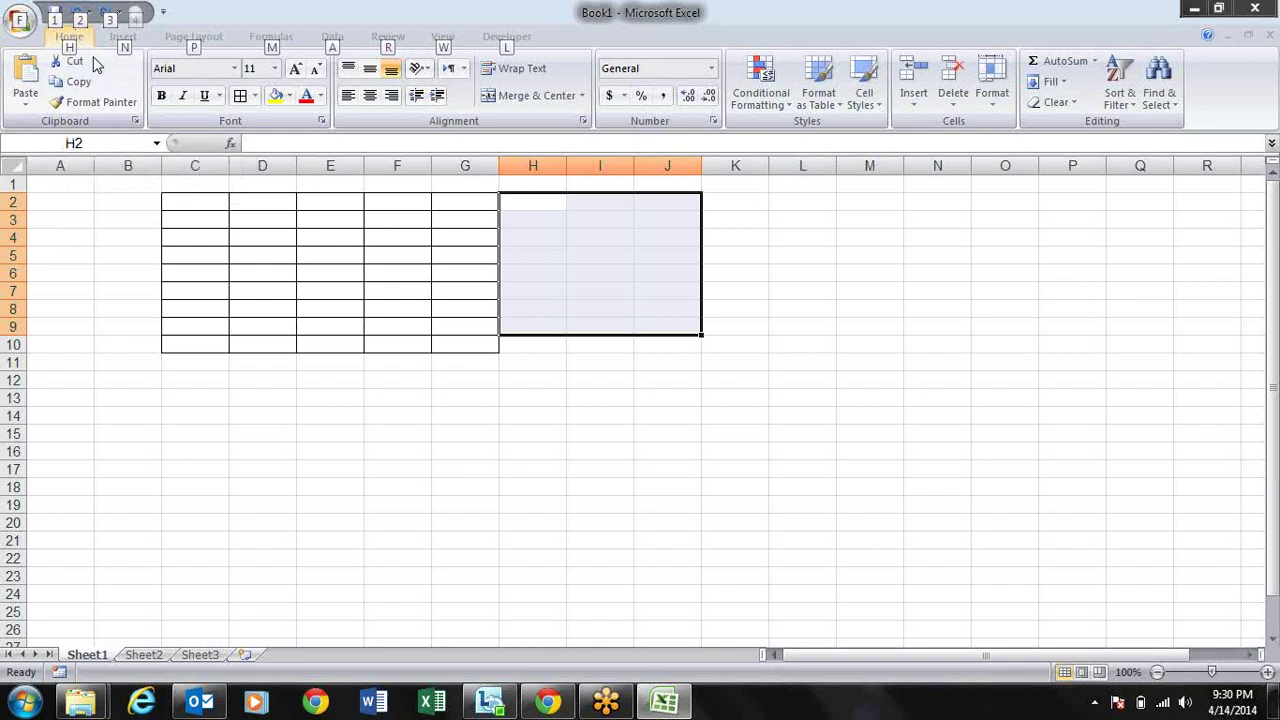
{"action": "key", "text": "h"}
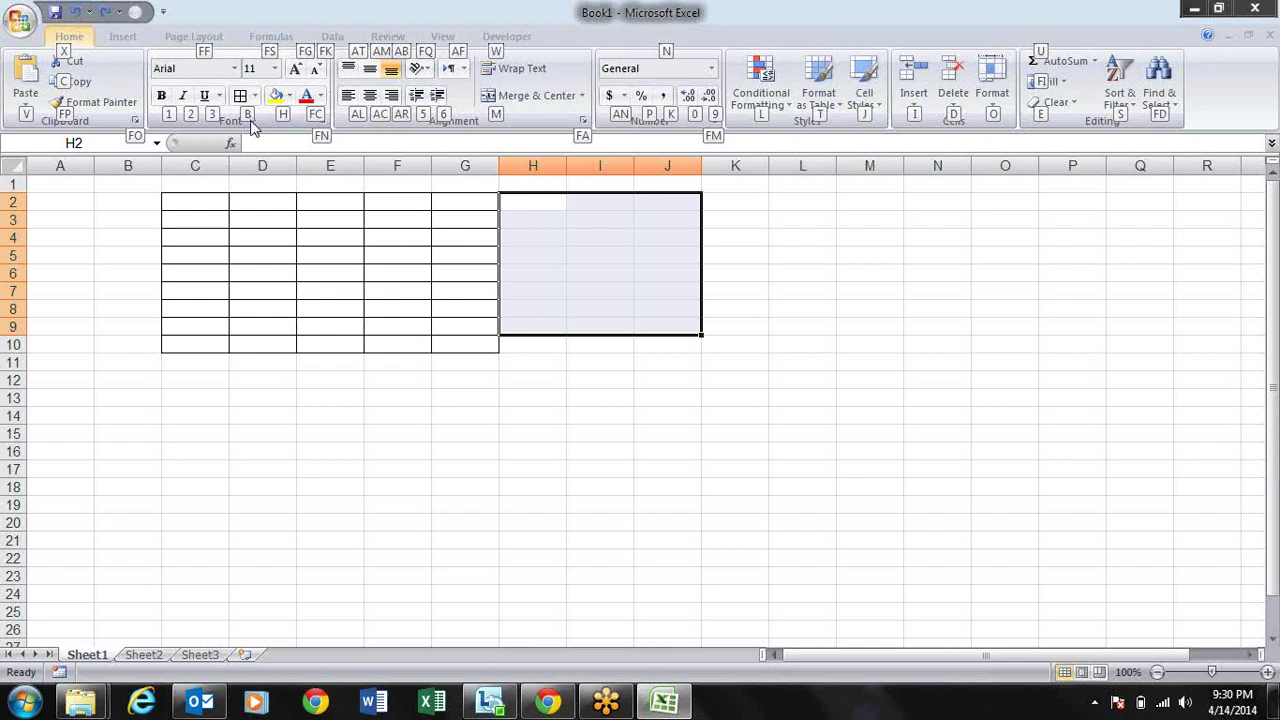
{"action": "key", "text": "b"}
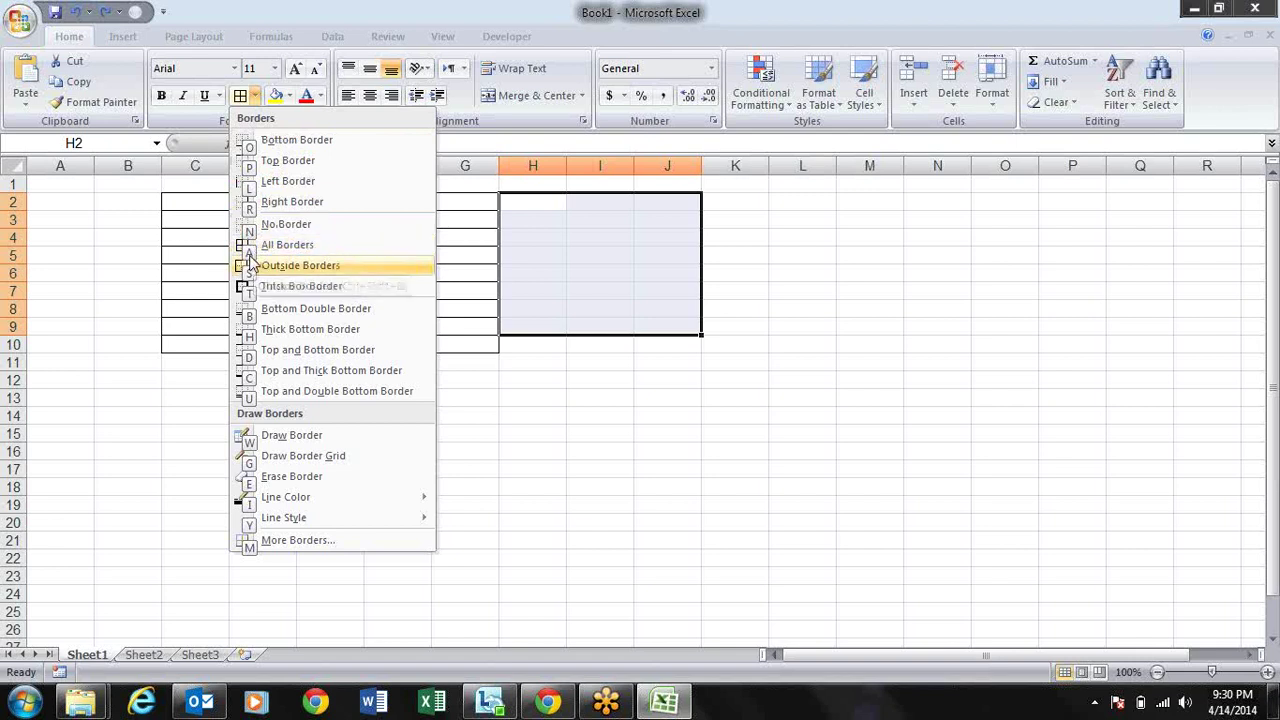
{"action": "left_click", "coordinate": [250, 247]}
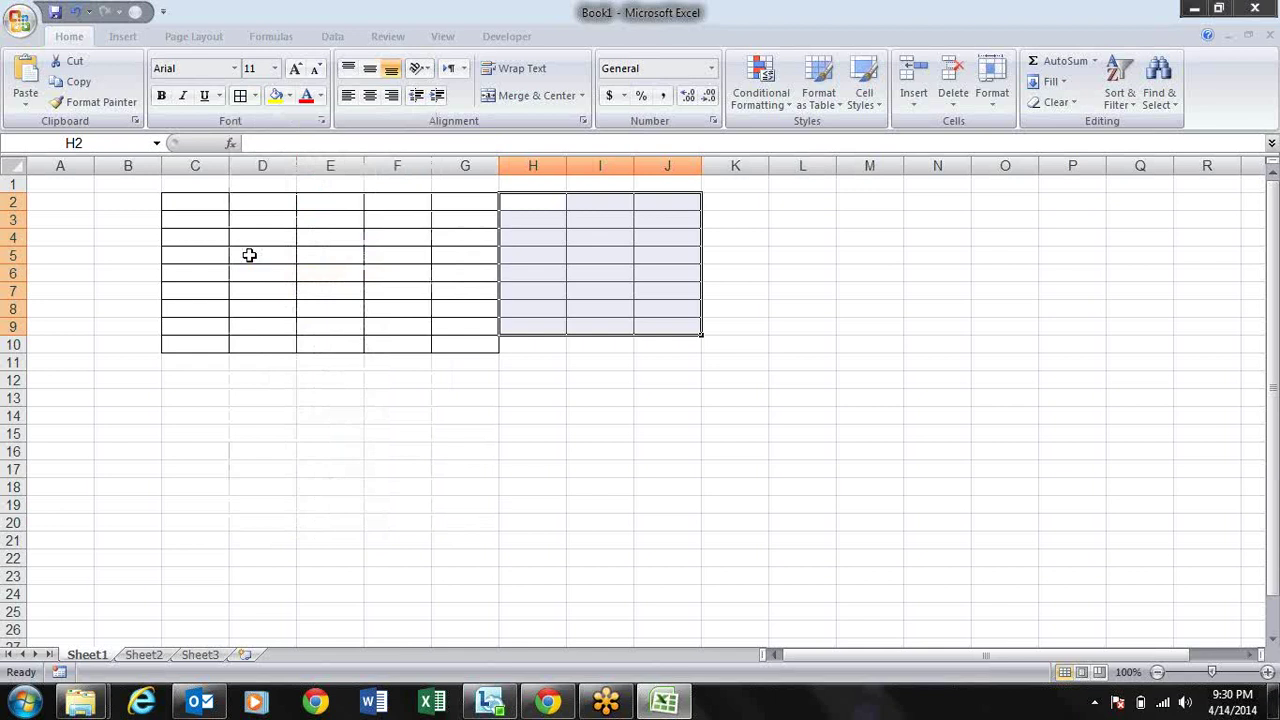
{"action": "key", "text": "Down"}
{"action": "key", "text": "Down"}
{"action": "key", "text": "Down"}
{"action": "key", "text": "Down"}
{"action": "key", "text": "Down"}
{"action": "key", "text": "Down"}
{"action": "key", "text": "Down"}
{"action": "key", "text": "Down"}
{"action": "key", "text": "Down"}
{"action": "key", "text": "Down"}
Step: Select F12:I17 and apply All Borders with Alt, H, B, A
{"action": "key", "text": "Left"}
{"action": "key", "text": "Left"}
{"action": "key", "text": "shift+Right"}
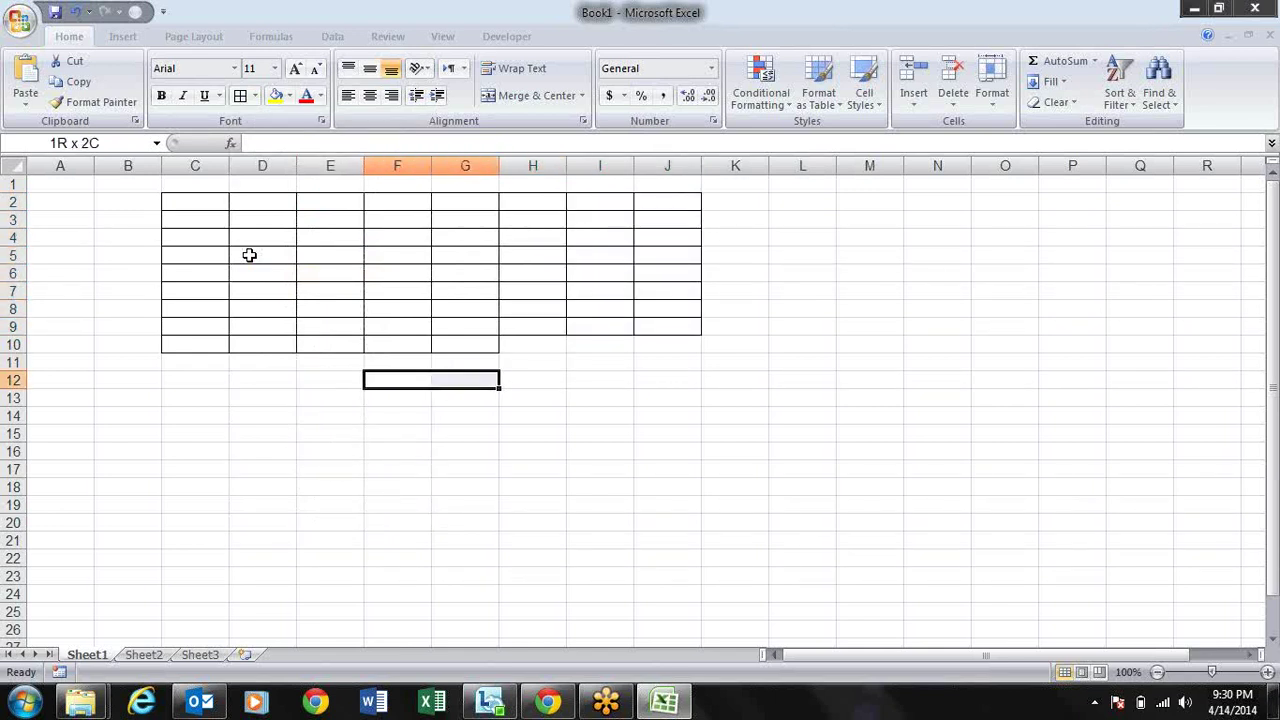
{"action": "key", "text": "shift+Right"}
{"action": "key", "text": "shift+Right"}
{"action": "key", "text": "shift+Down"}
{"action": "key", "text": "shift+Down"}
{"action": "key", "text": "shift+Down"}
{"action": "key", "text": "shift+Down"}
{"action": "key", "text": "shift+Down"}
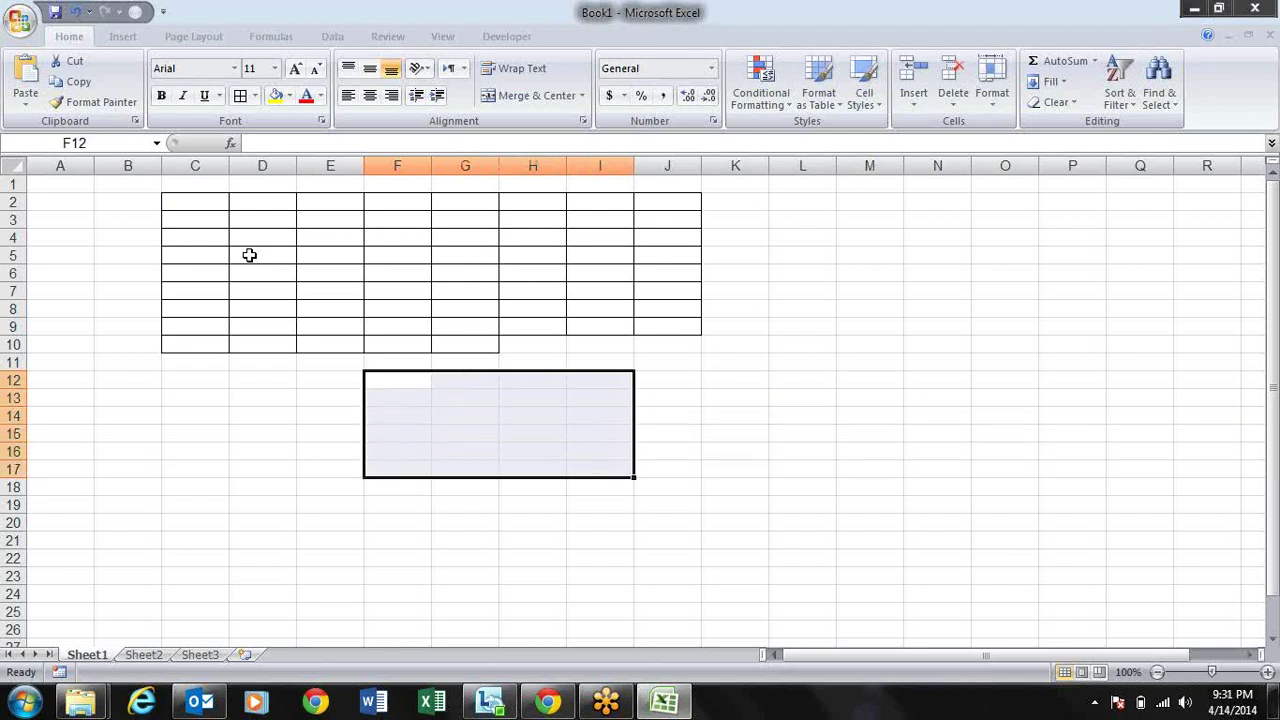
{"action": "key", "text": "alt"}
{"action": "key", "text": "h"}
{"action": "key", "text": "b"}
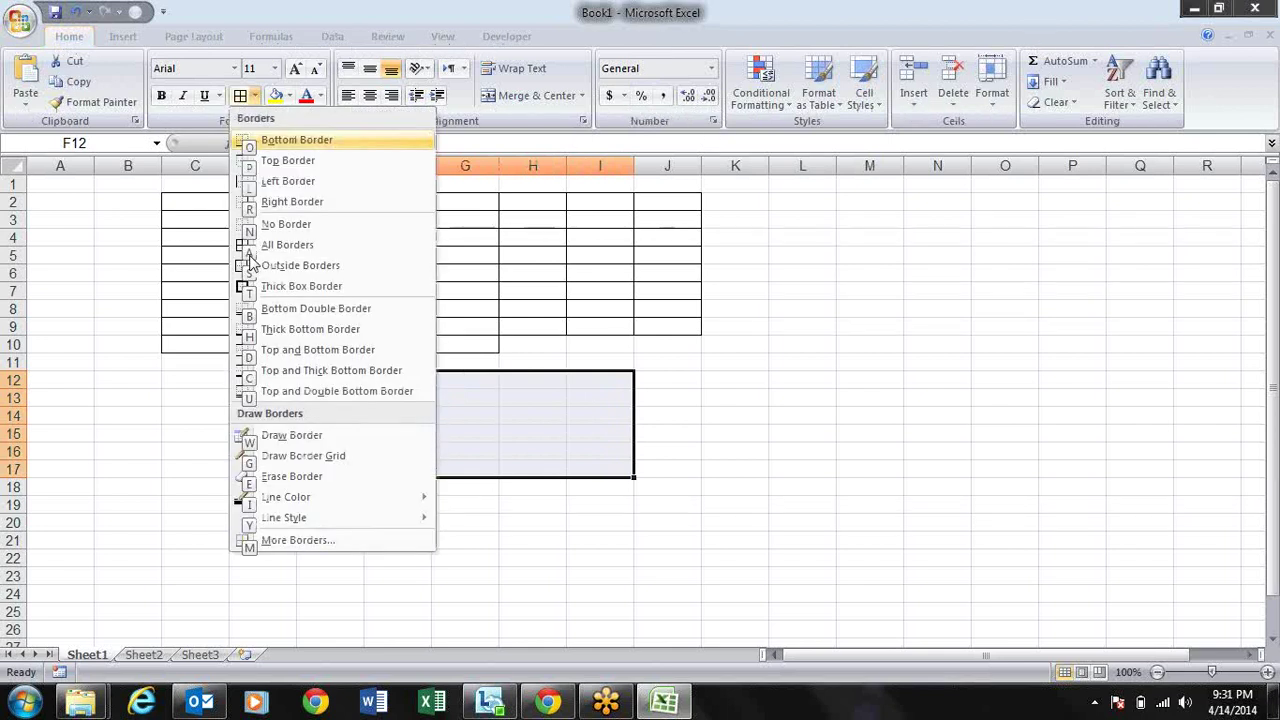
{"action": "key", "text": "a"}
Step: Select K12:N16 and repeat the All Borders format on it with F4
{"action": "key", "text": "Right"}
{"action": "key", "text": "Right"}
{"action": "key", "text": "Right"}
{"action": "key", "text": "Right"}
{"action": "key", "text": "Right"}
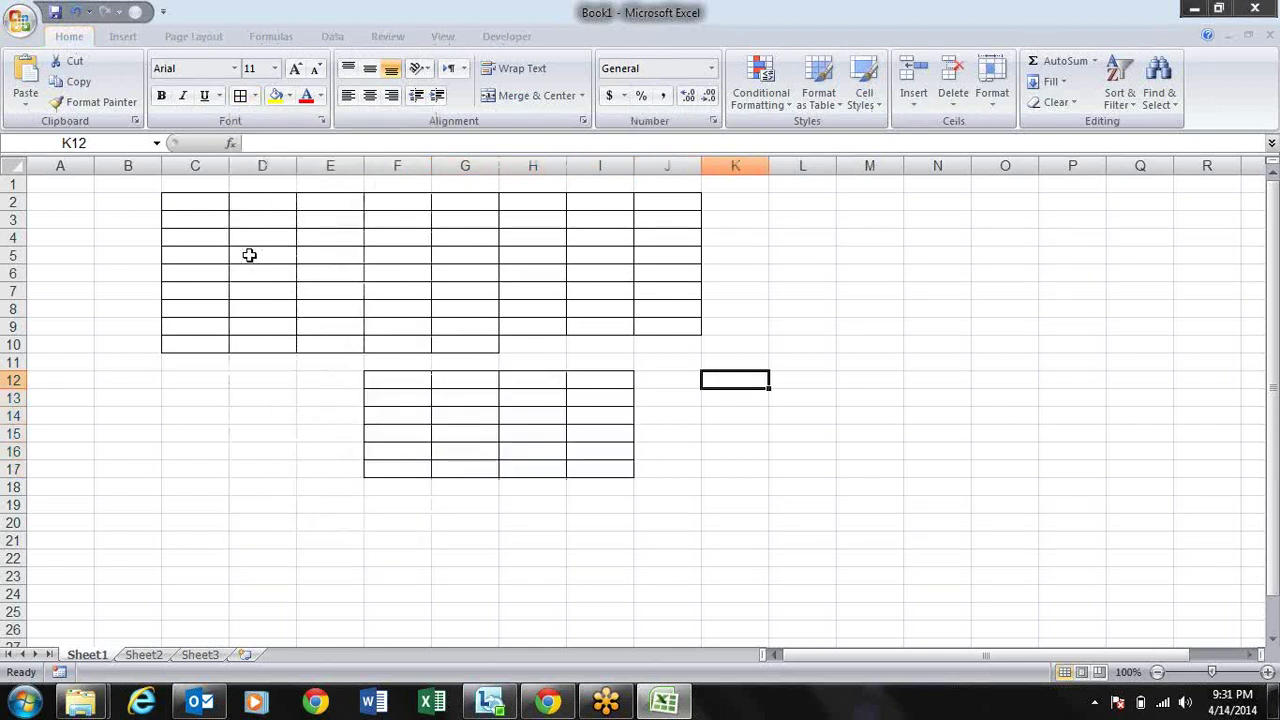
{"action": "key", "text": "shift+Right"}
{"action": "key", "text": "shift+Right"}
{"action": "key", "text": "shift+Right"}
{"action": "key", "text": "shift+Down"}
{"action": "key", "text": "shift+Down"}
{"action": "key", "text": "shift+Down"}
{"action": "key", "text": "shift+Down"}
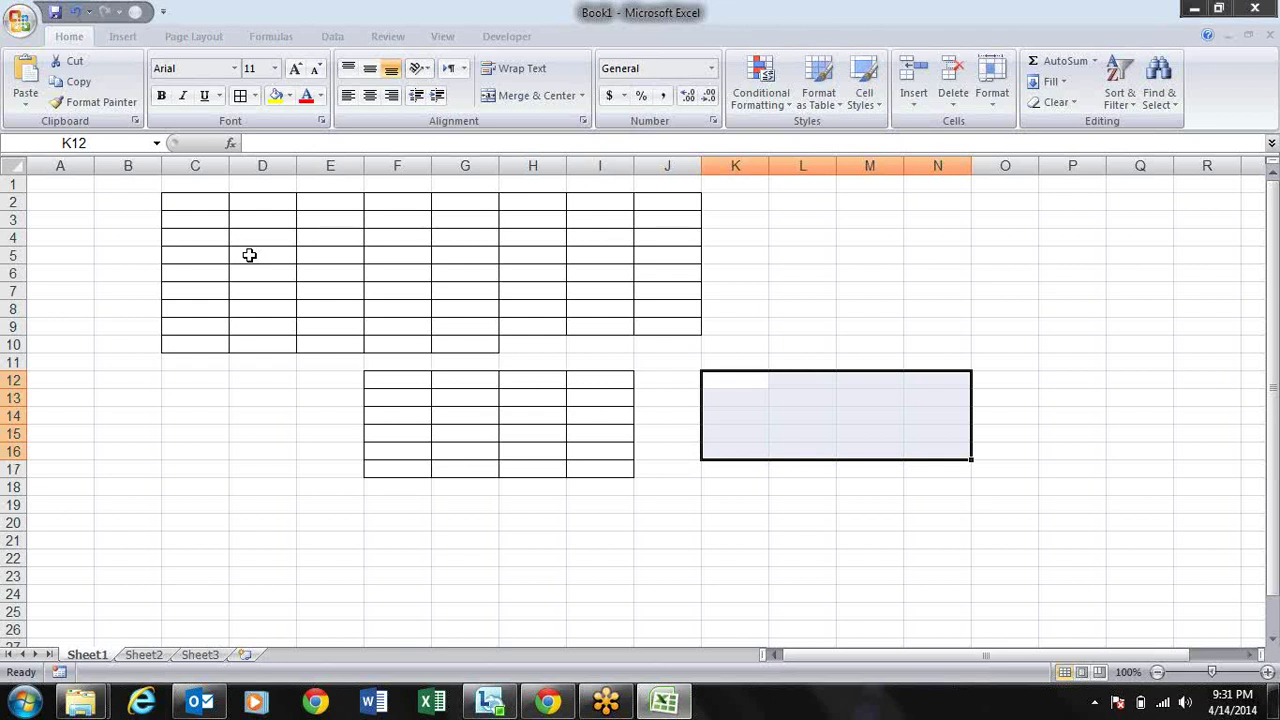
{"action": "key", "text": "F4"}
{"action": "key", "text": "Right"}
{"action": "key", "text": "Up"}
{"action": "key", "text": "Up"}
{"action": "key", "text": "Up"}
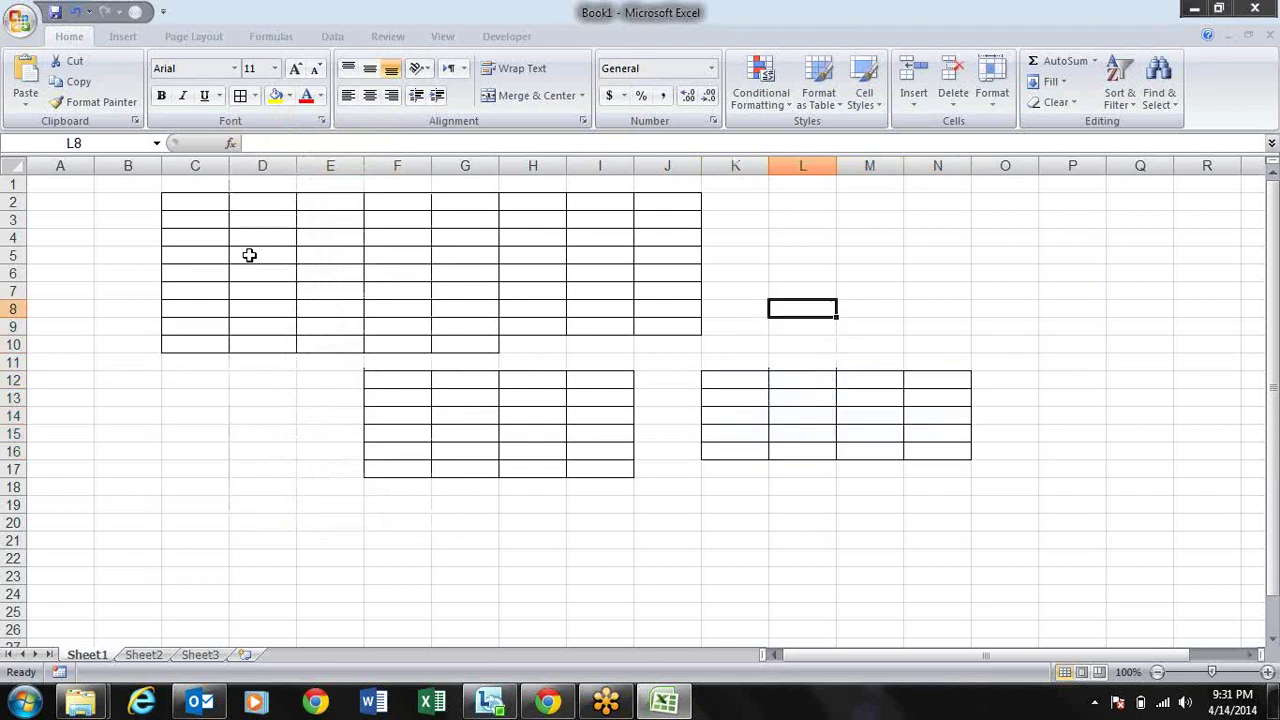
{"action": "key", "text": "shift+Right"}
{"action": "key", "text": "shift+Right"}
{"action": "key", "text": "shift+Down"}
{"action": "key", "text": "shift+Down"}
{"action": "left_click", "coordinate": [249, 255]}
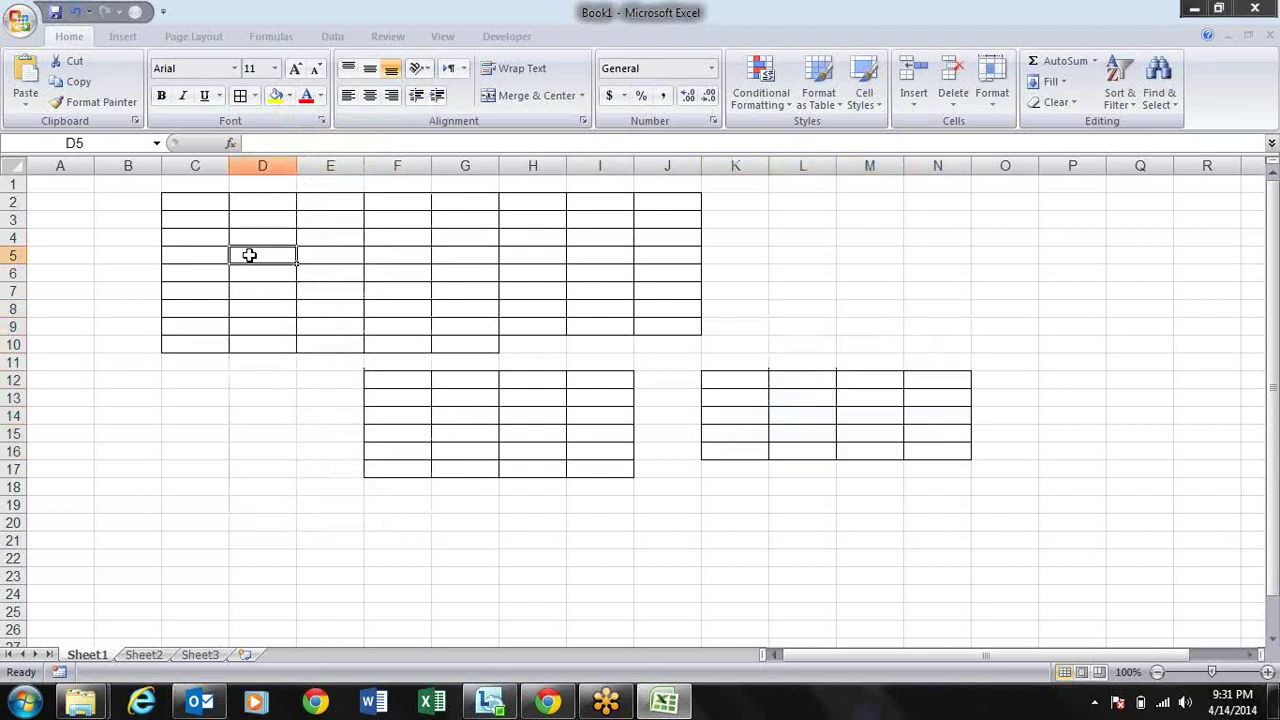
Step: Select E3:I6 and combine it into one centred cell with Merge & Center
{"action": "key", "text": "Right"}
{"action": "key", "text": "Right"}
{"action": "key", "text": "Right"}
{"action": "key", "text": "Right"}
{"action": "key", "text": "Left"}
{"action": "key", "text": "Left"}
{"action": "key", "text": "Left"}
{"action": "key", "text": "Up"}
{"action": "key", "text": "Up"}
{"action": "key", "text": "shift+Right"}
{"action": "key", "text": "shift+Right"}
{"action": "key", "text": "shift+Right"}
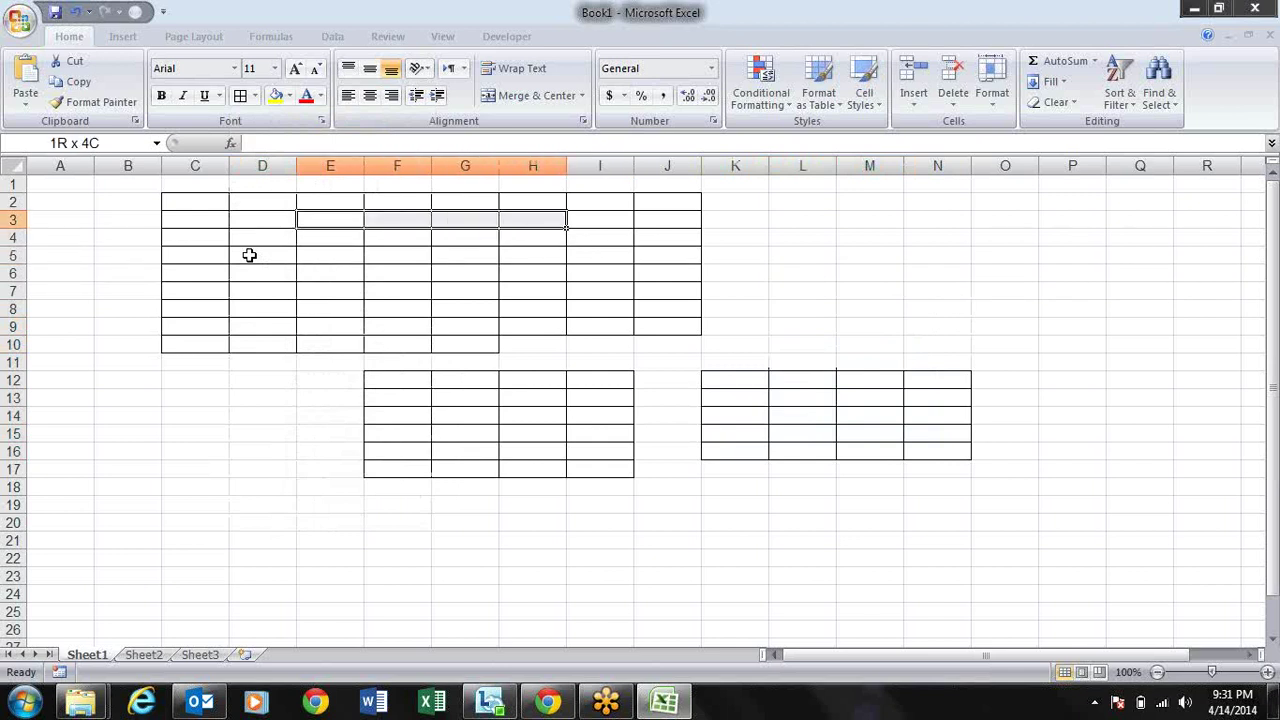
{"action": "key", "text": "shift+Right"}
{"action": "key", "text": "shift+Down"}
{"action": "key", "text": "shift+Down"}
{"action": "key", "text": "shift+Down"}
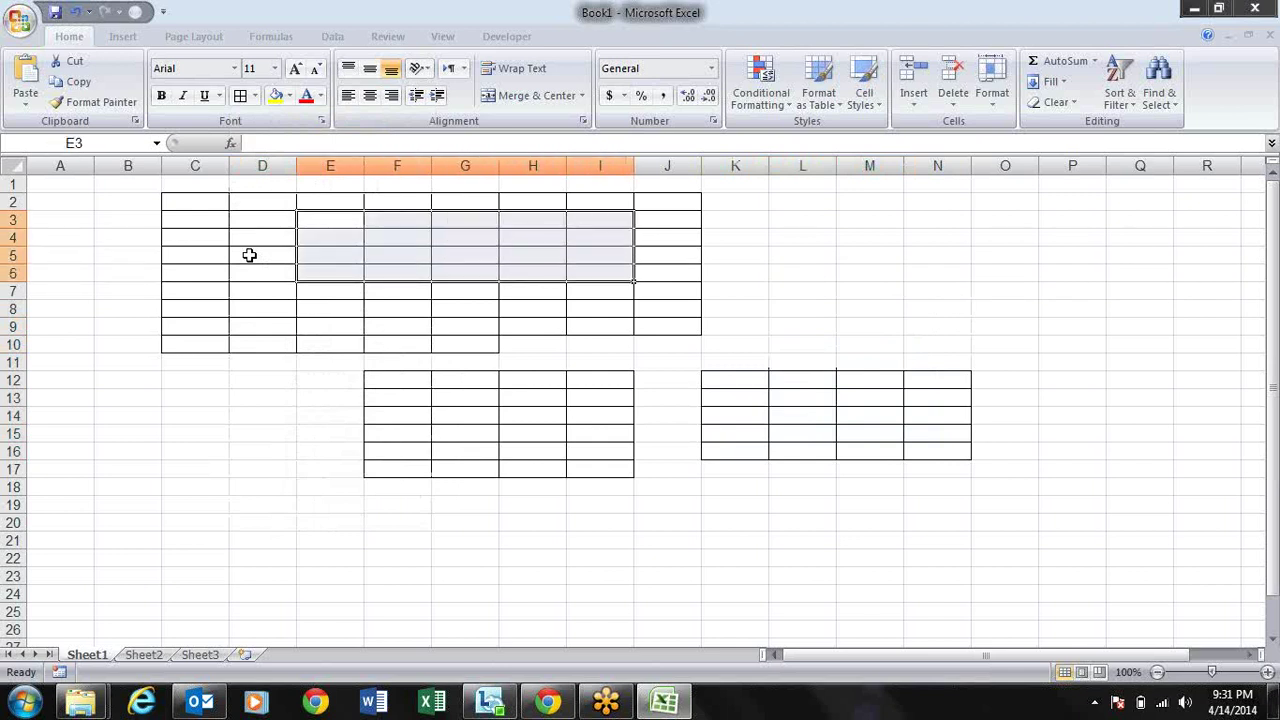
{"action": "key", "text": "alt"}
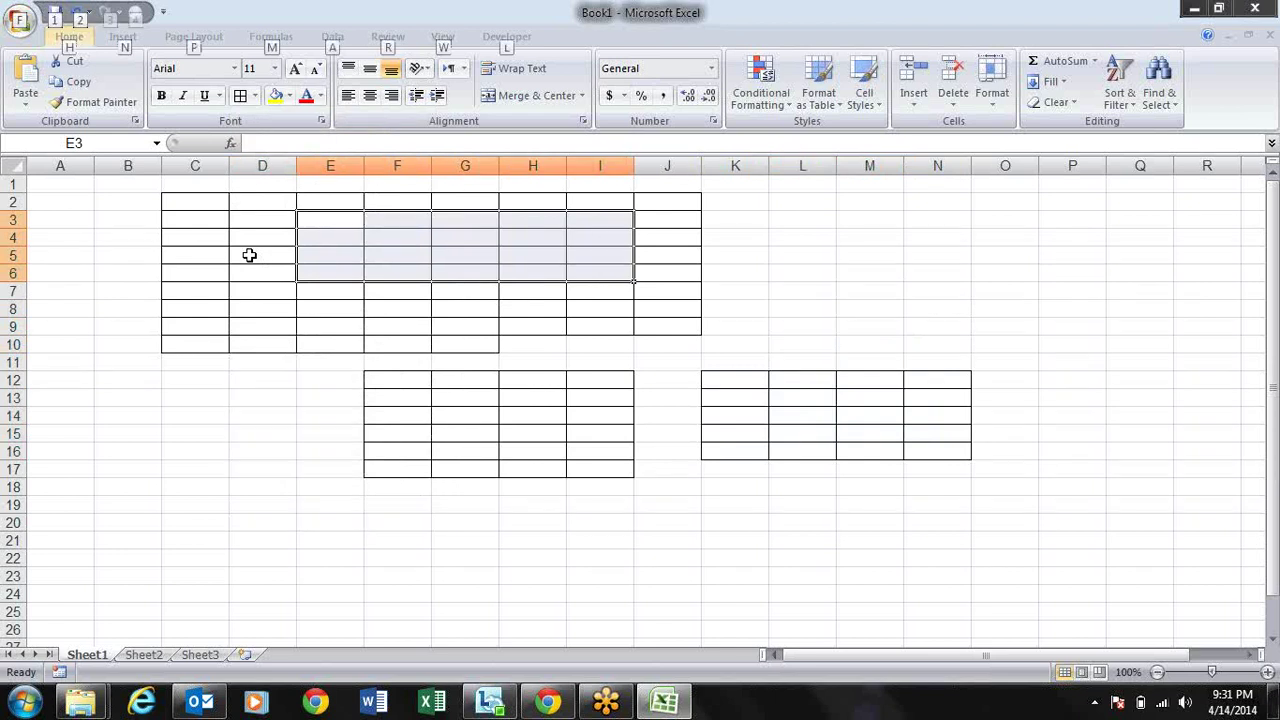
{"action": "key", "text": "h"}
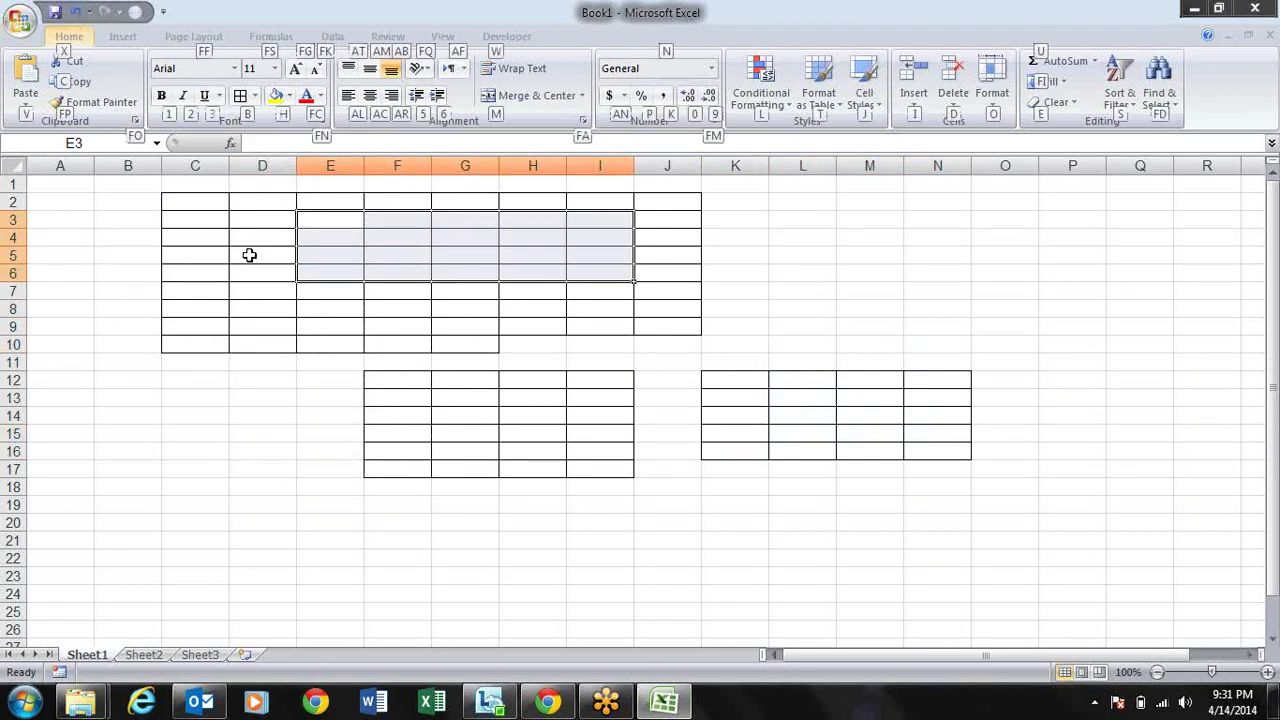
{"action": "key", "text": "m"}
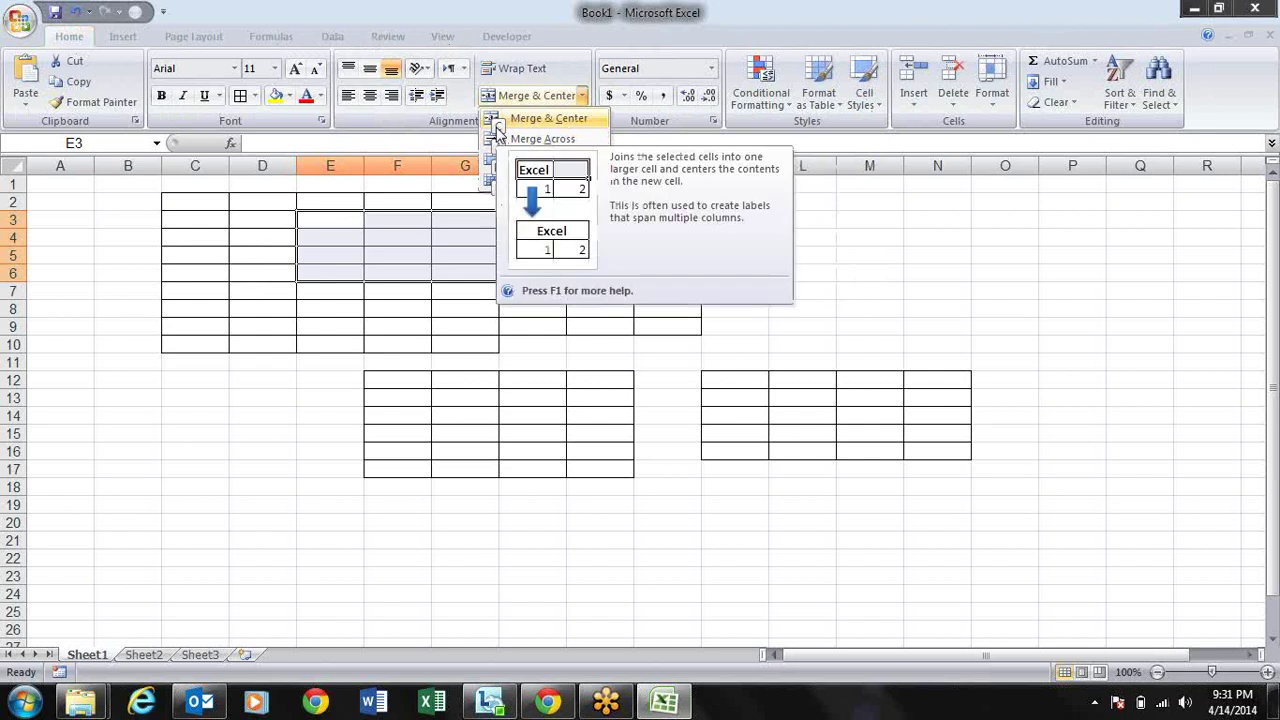
{"action": "left_click", "coordinate": [498, 128]}
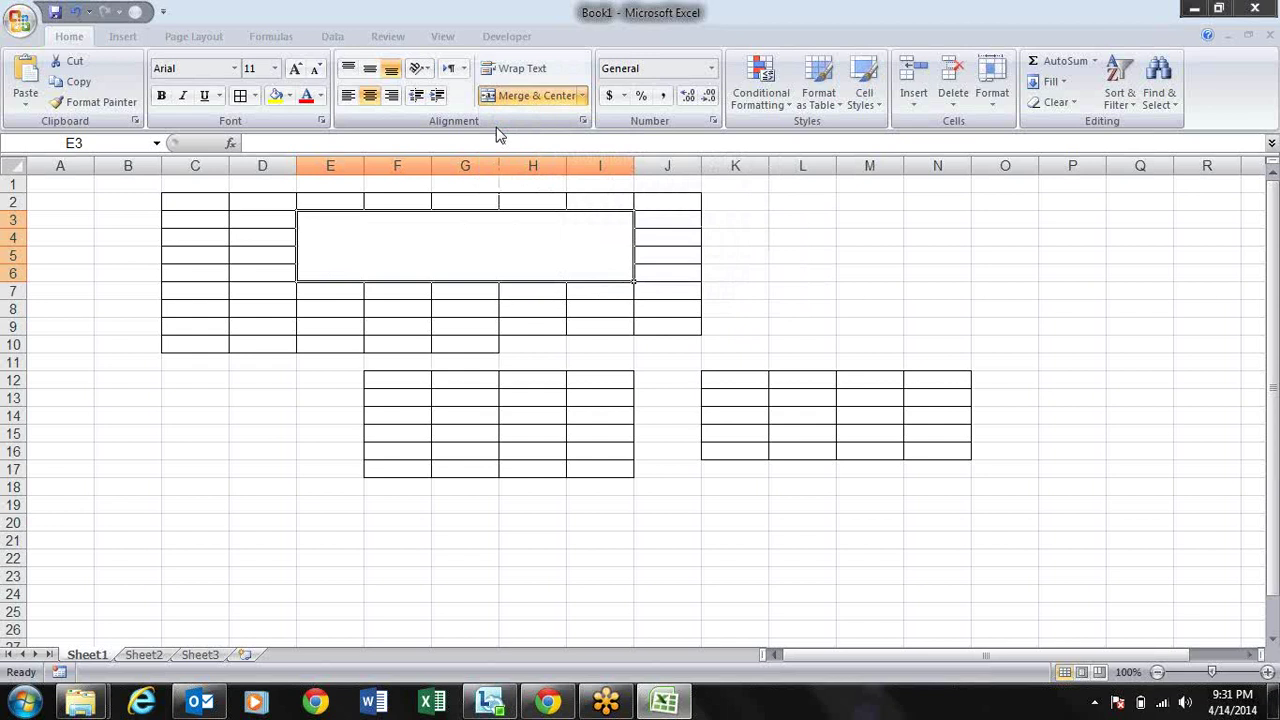
{"action": "key", "text": "alt"}
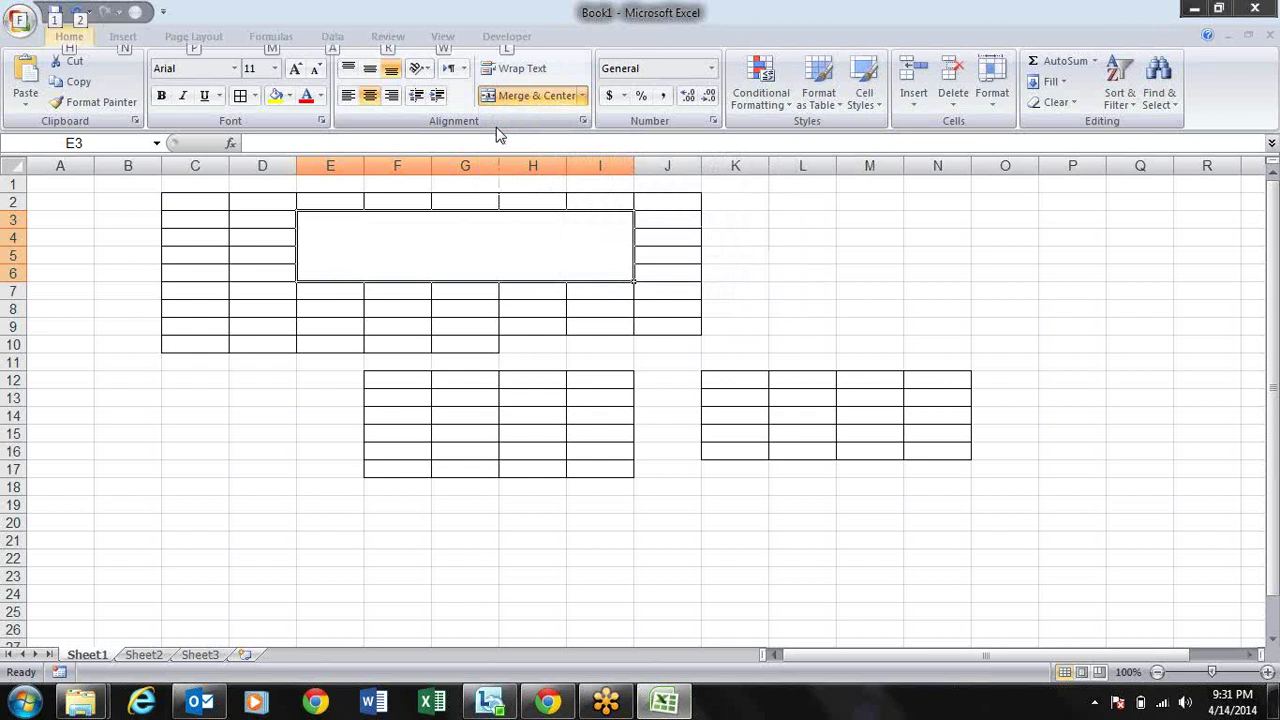
{"action": "key", "text": "h"}
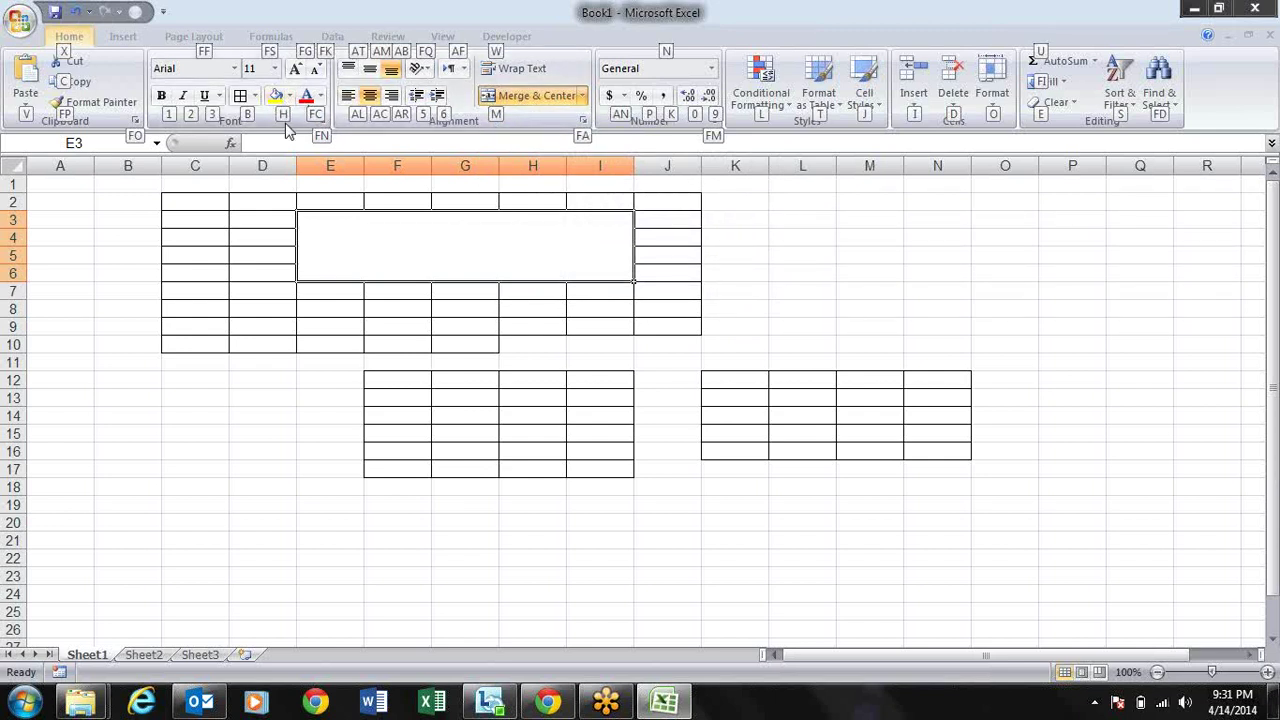
{"action": "key", "text": "h"}
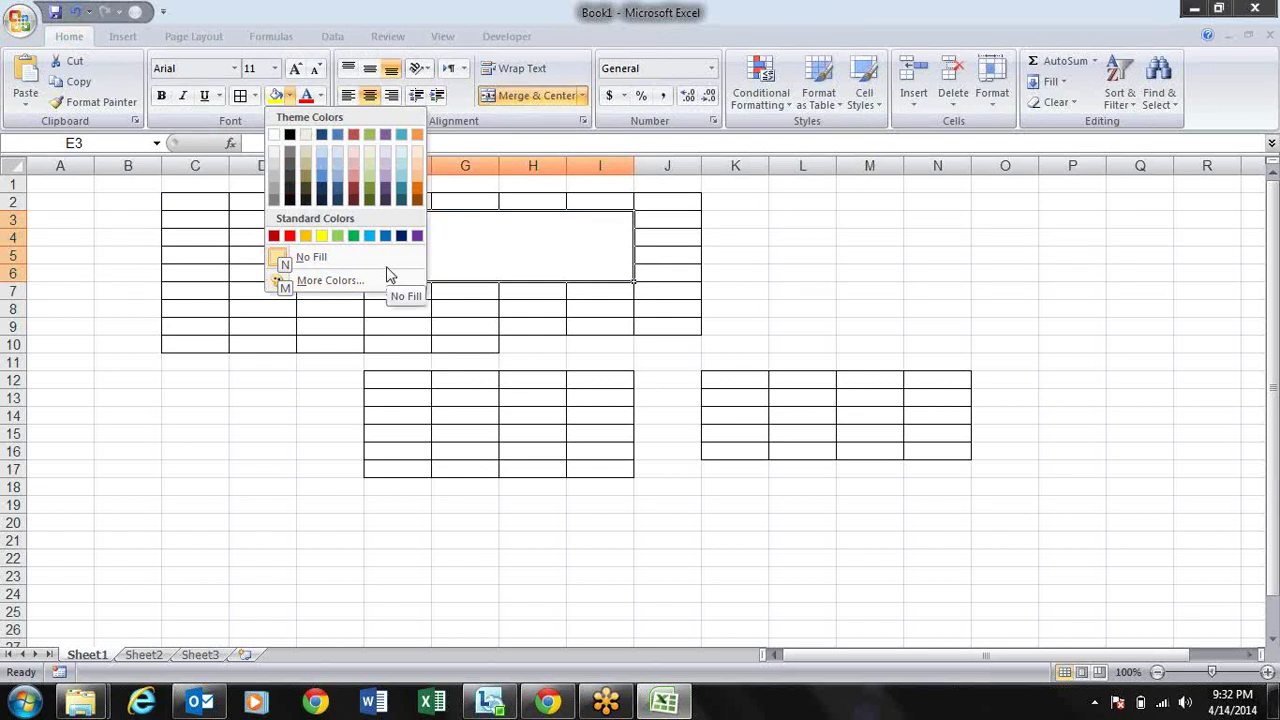
{"action": "key", "text": "Up"}
{"action": "key", "text": "Up"}
{"action": "key", "text": "Up"}
{"action": "key", "text": "Up"}
{"action": "key", "text": "Up"}
{"action": "key", "text": "Up"}
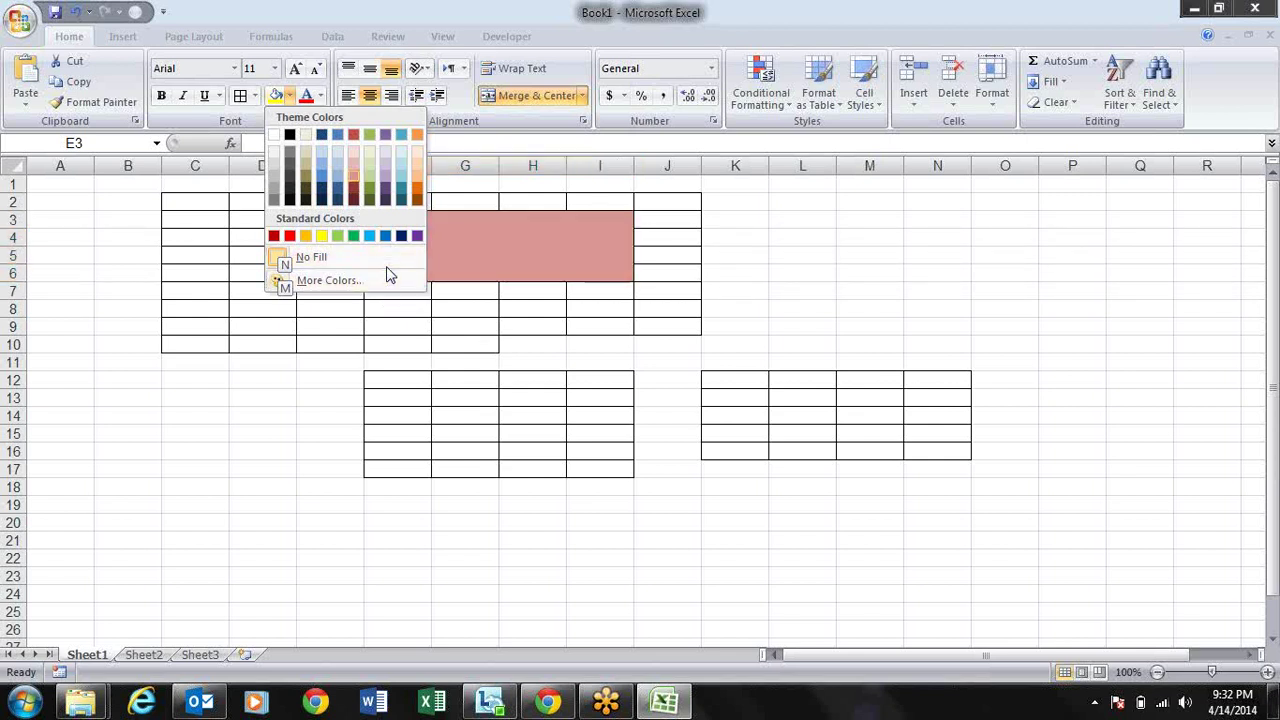
{"action": "key", "text": "shift+F10"}
{"action": "key", "text": "Down"}
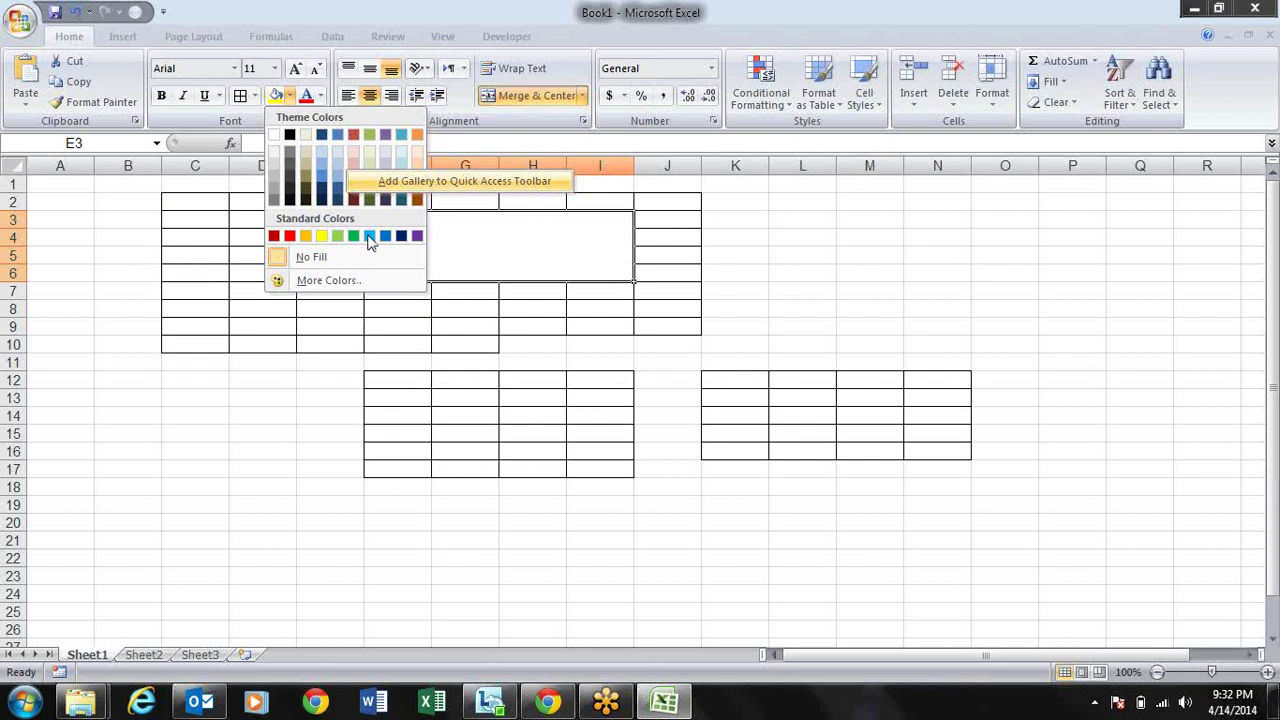
{"action": "key", "text": "Escape"}
{"action": "key", "text": "Escape"}
{"action": "key", "text": "alt"}
{"action": "key", "text": "h"}
{"action": "key", "text": "h"}
{"action": "key", "text": "Down"}
{"action": "key", "text": "Down"}
{"action": "key", "text": "Down"}
{"action": "key", "text": "Down"}
{"action": "key", "text": "Right"}
{"action": "key", "text": "Right"}
{"action": "key", "text": "Right"}
{"action": "key", "text": "Down"}
{"action": "key", "text": "Down"}
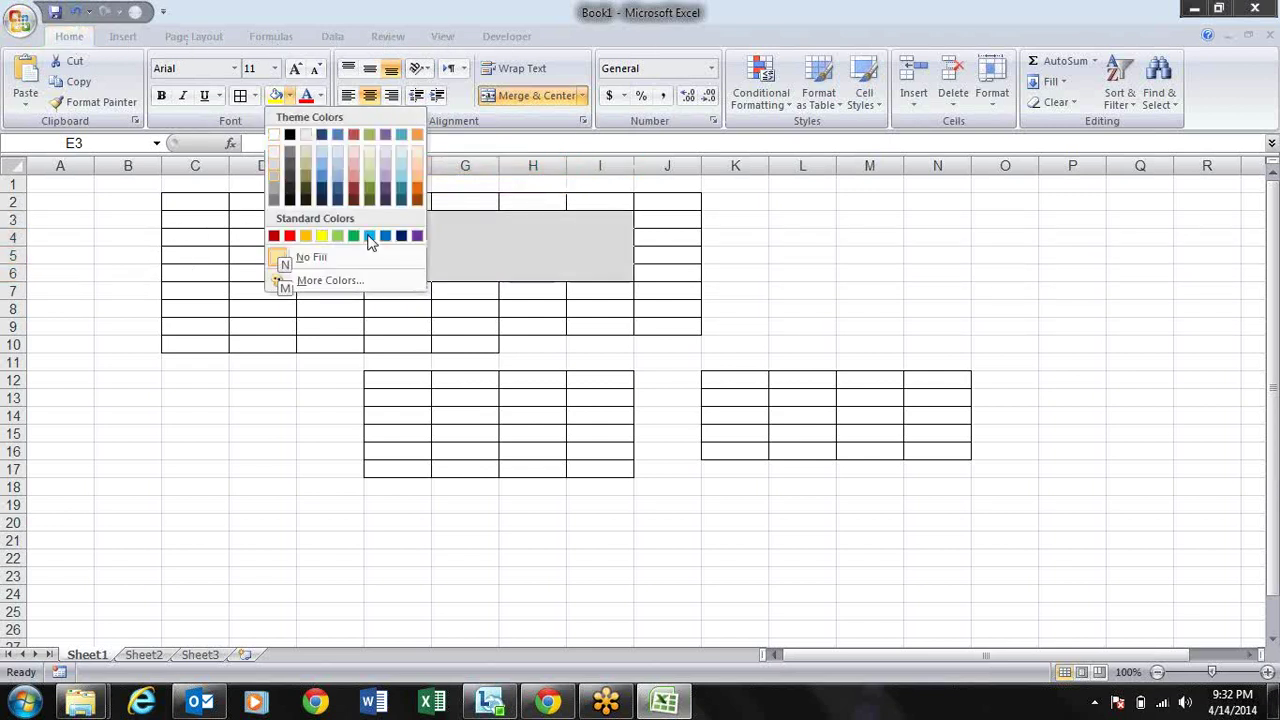
{"action": "key", "text": "Up"}
{"action": "key", "text": "Right"}
{"action": "key", "text": "Right"}
{"action": "key", "text": "Return"}
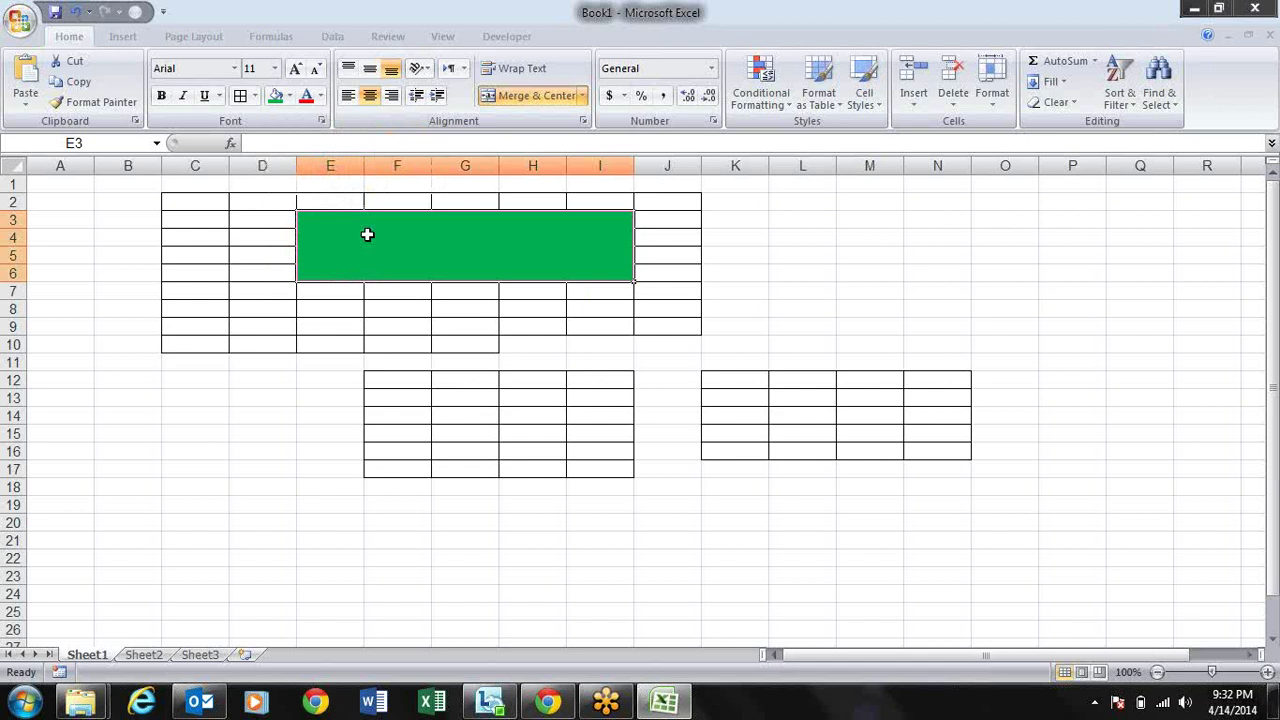
{"action": "key", "text": "alt"}
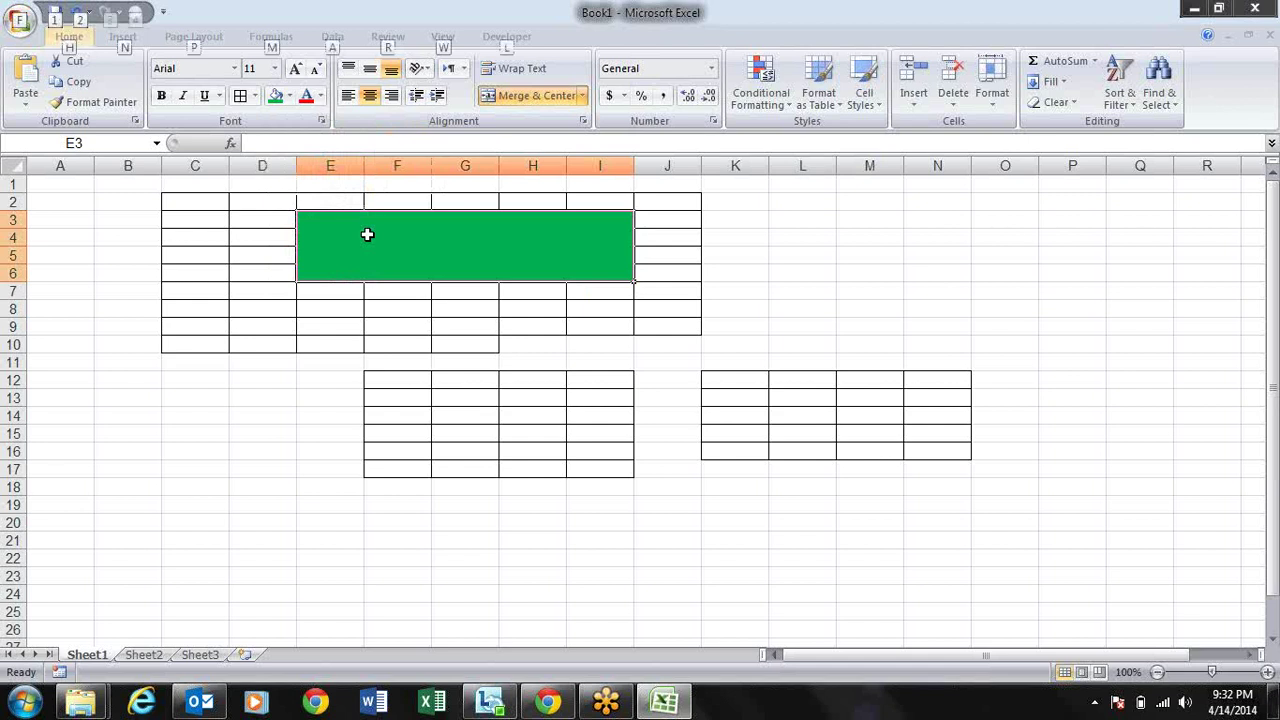
{"action": "key", "text": "h"}
{"action": "key", "text": "h"}
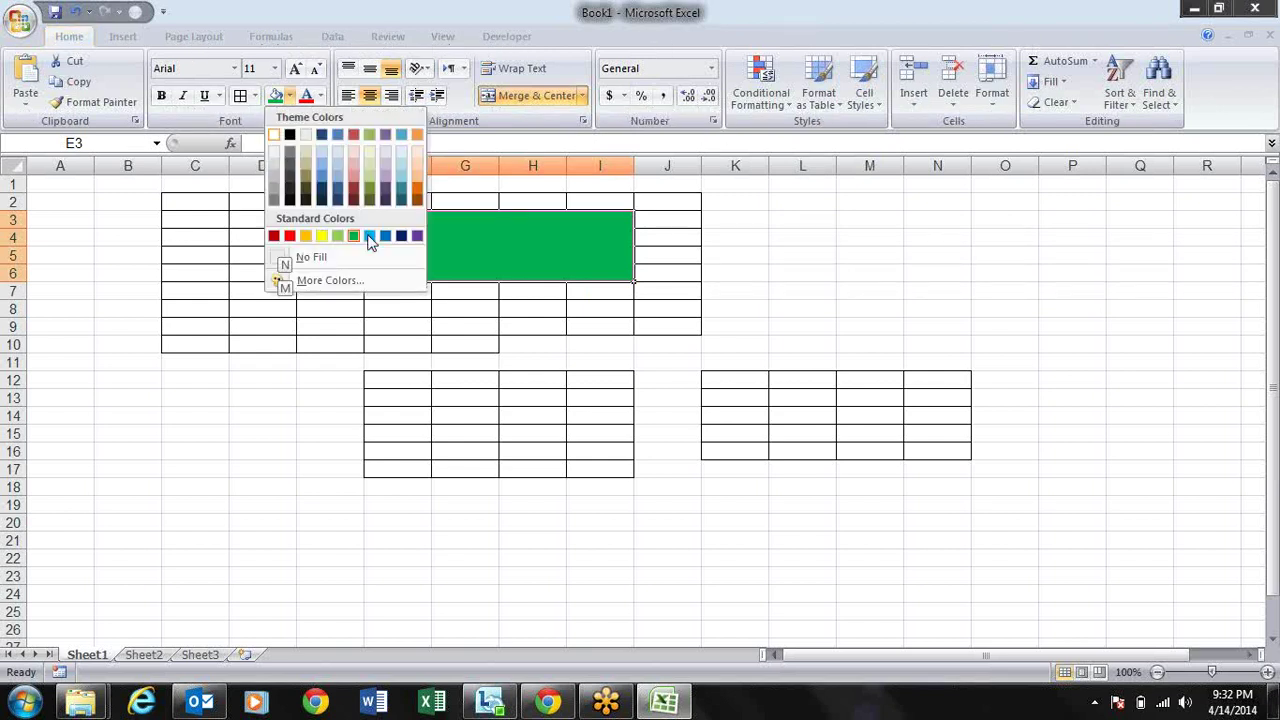
{"action": "key", "text": "n"}
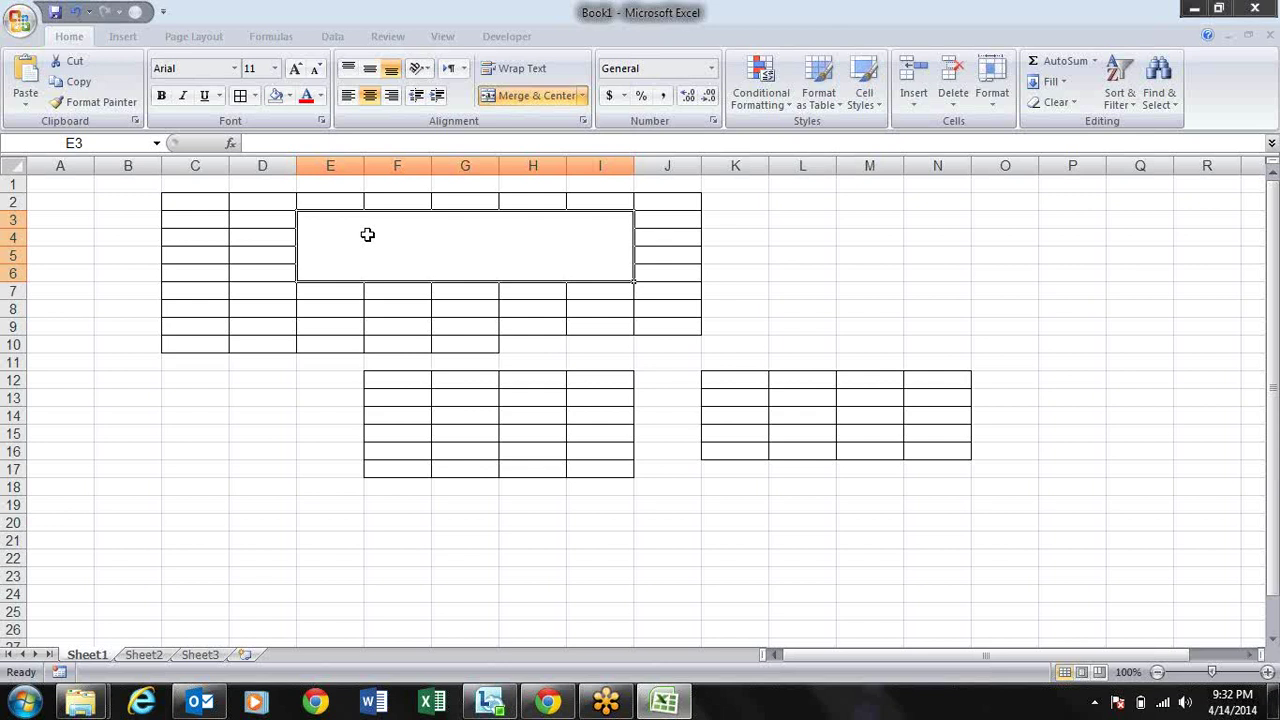
{"action": "key", "text": "Right"}
{"action": "key", "text": "Right"}
{"action": "key", "text": "Right"}
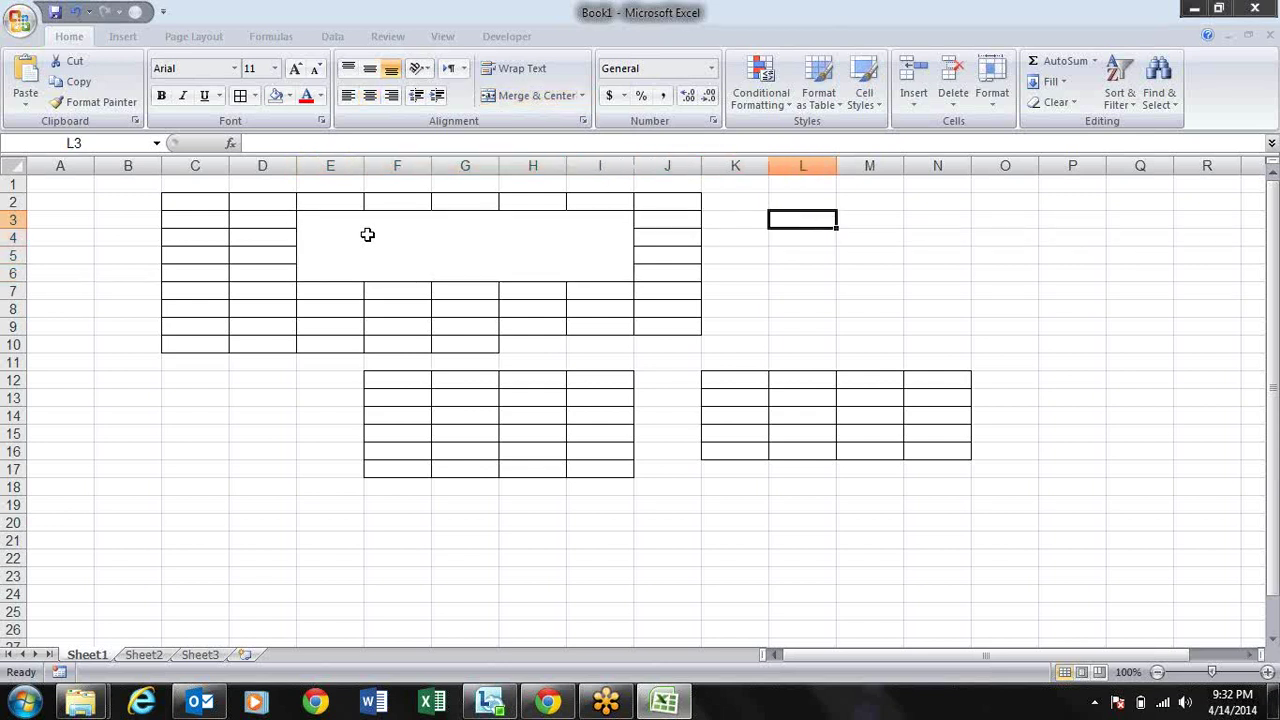
Step: Enter a first name in A3 and AutoFill the name list down to A15
{"action": "key", "text": "Left"}
{"action": "key", "text": "Left"}
{"action": "key", "text": "Left"}
{"action": "key", "text": "Left"}
{"action": "key", "text": "Left"}
{"action": "key", "text": "Left"}
{"action": "key", "text": "Left"}
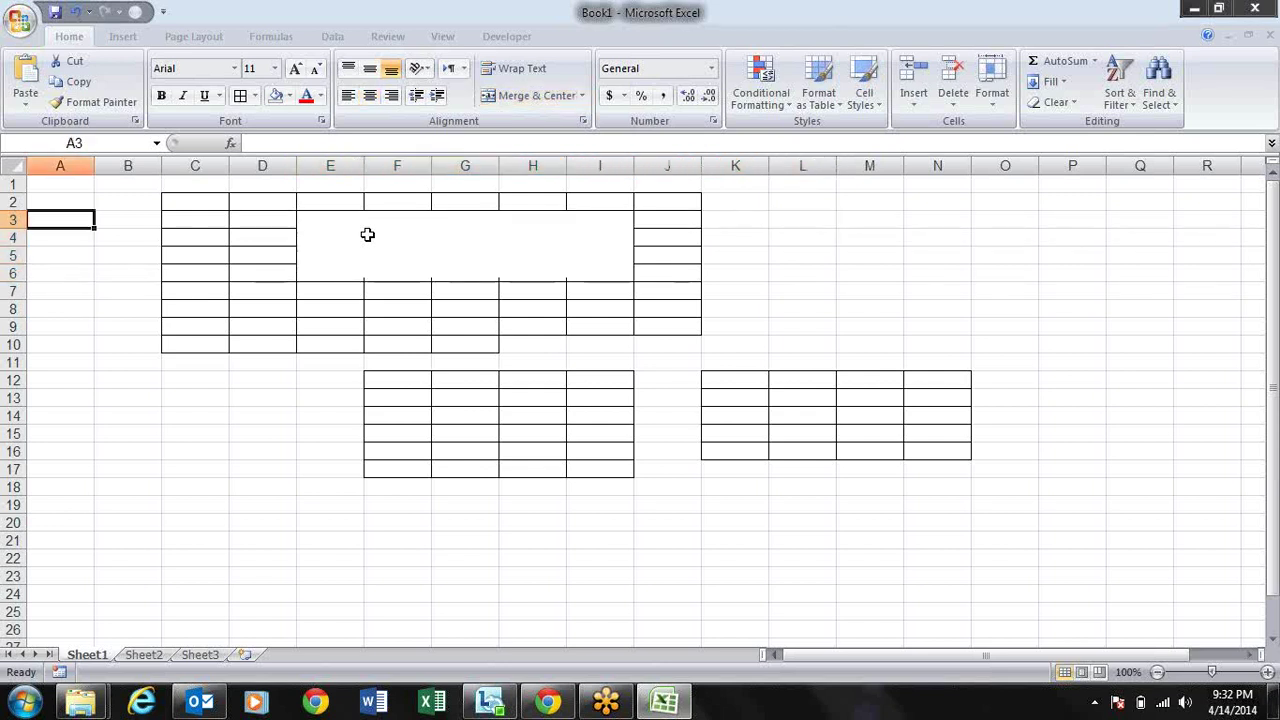
{"action": "type", "text": "sandeep"}
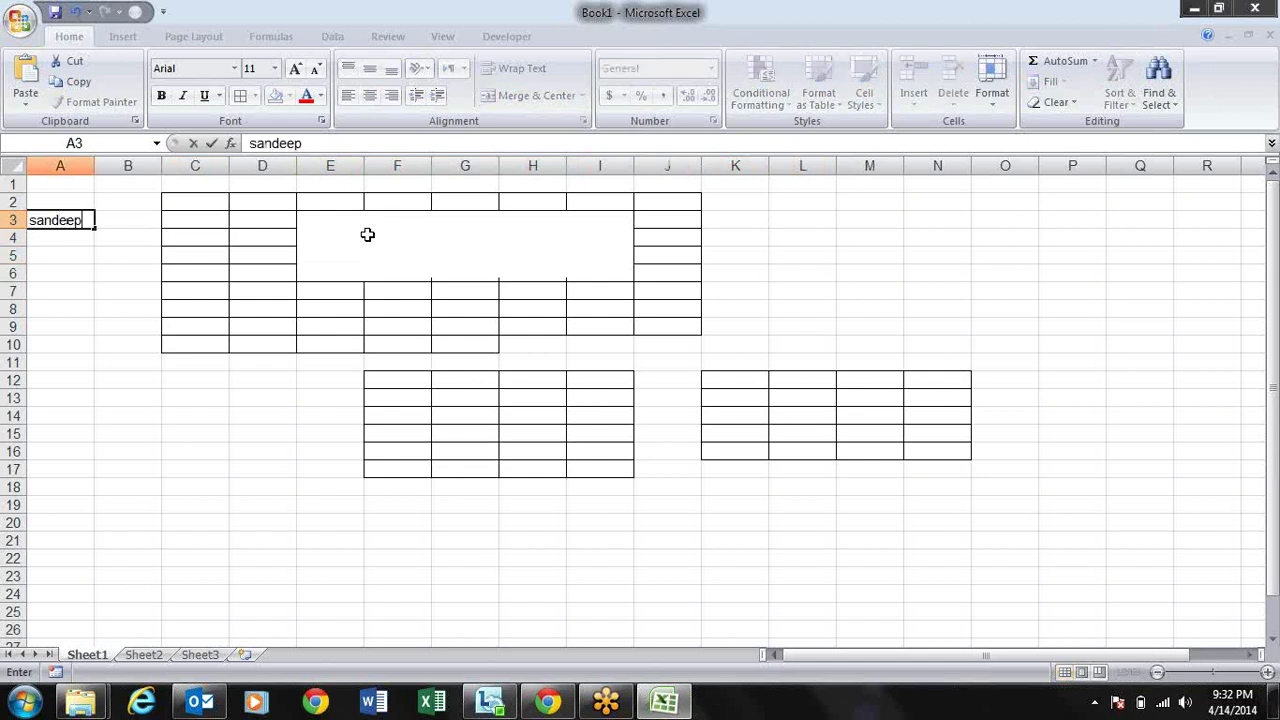
{"action": "key", "text": "Return"}
{"action": "key", "text": "Up"}
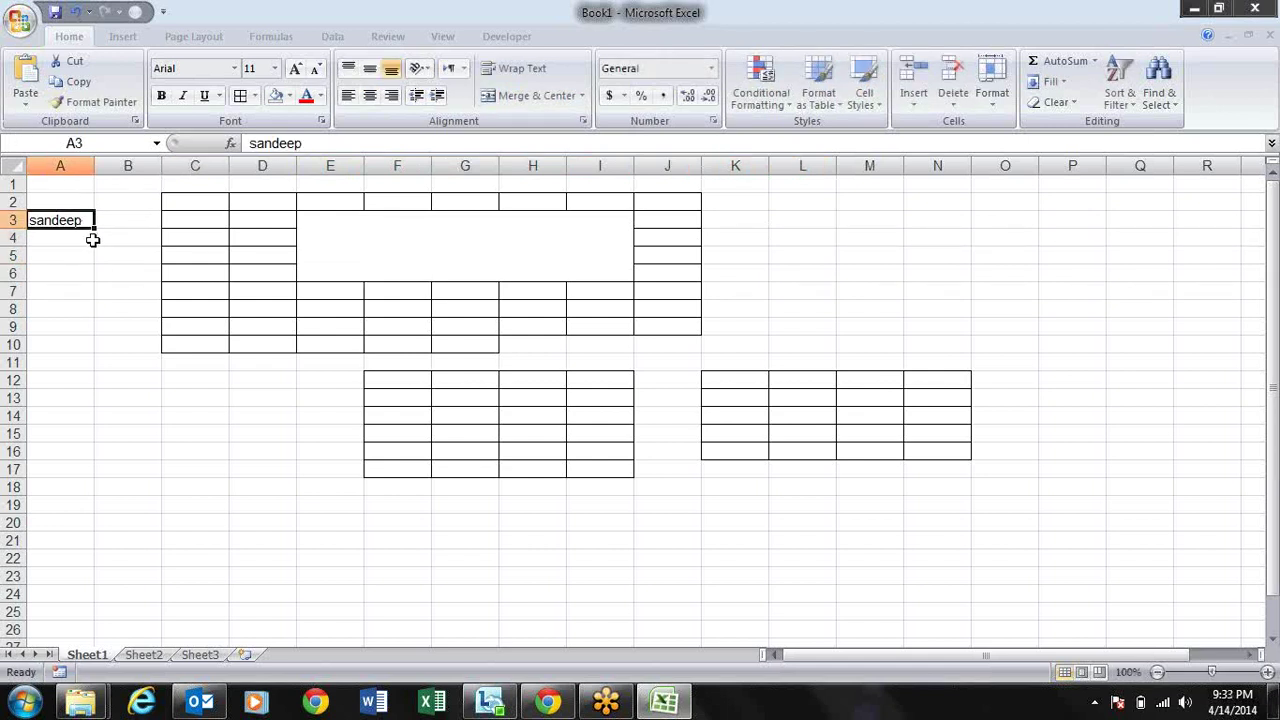
{"action": "left_click_drag", "start_coordinate": [93, 231], "coordinate": [90, 440]}
Step: Enter the header 'Name' in cell A2
{"action": "left_click", "coordinate": [36, 203]}
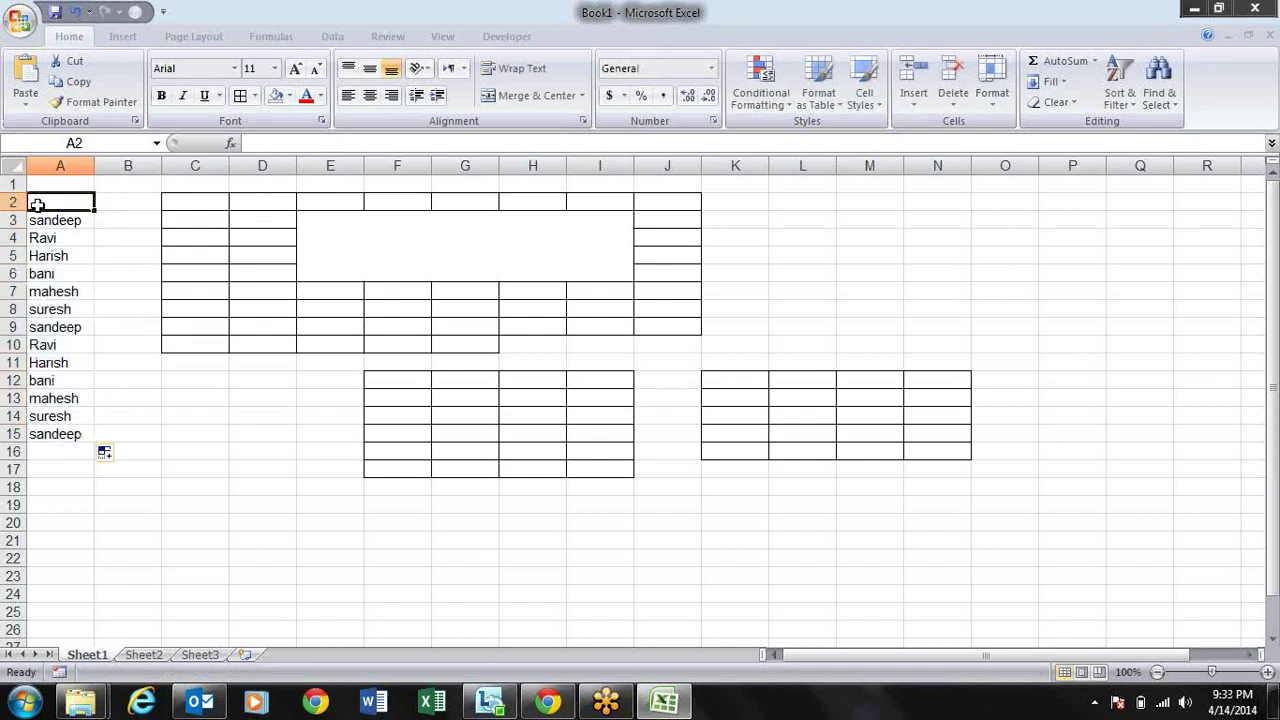
{"action": "type", "text": "Name"}
{"action": "key", "text": "Return"}
{"action": "left_click", "coordinate": [36, 203]}
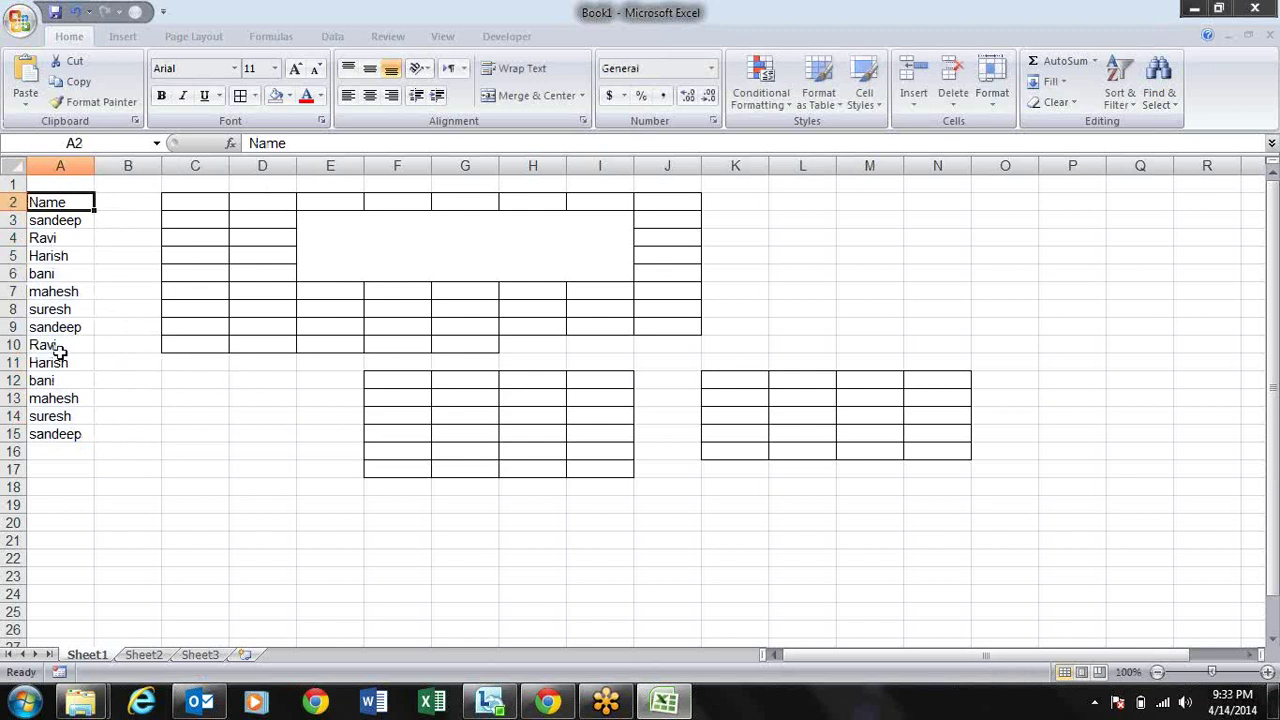
Step: Turn on the Data tab Filter for the Name list with Alt, A, T
{"action": "key", "text": "alt"}
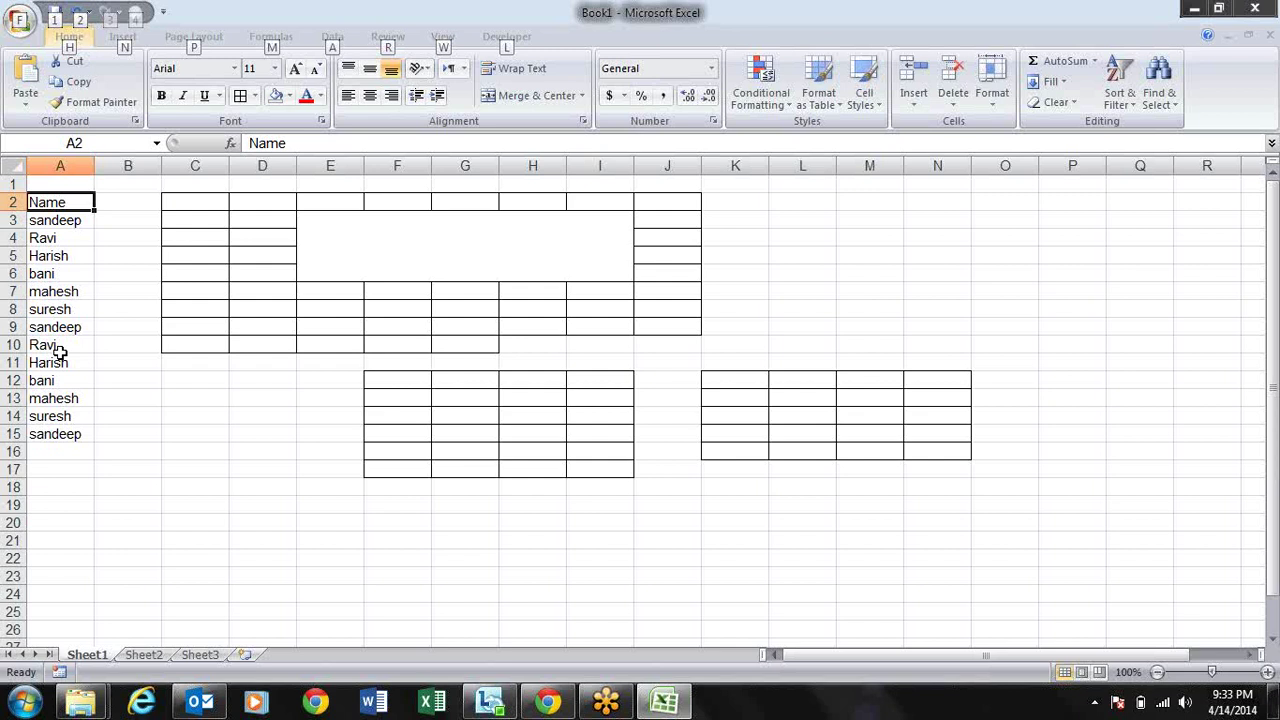
{"action": "key", "text": "h"}
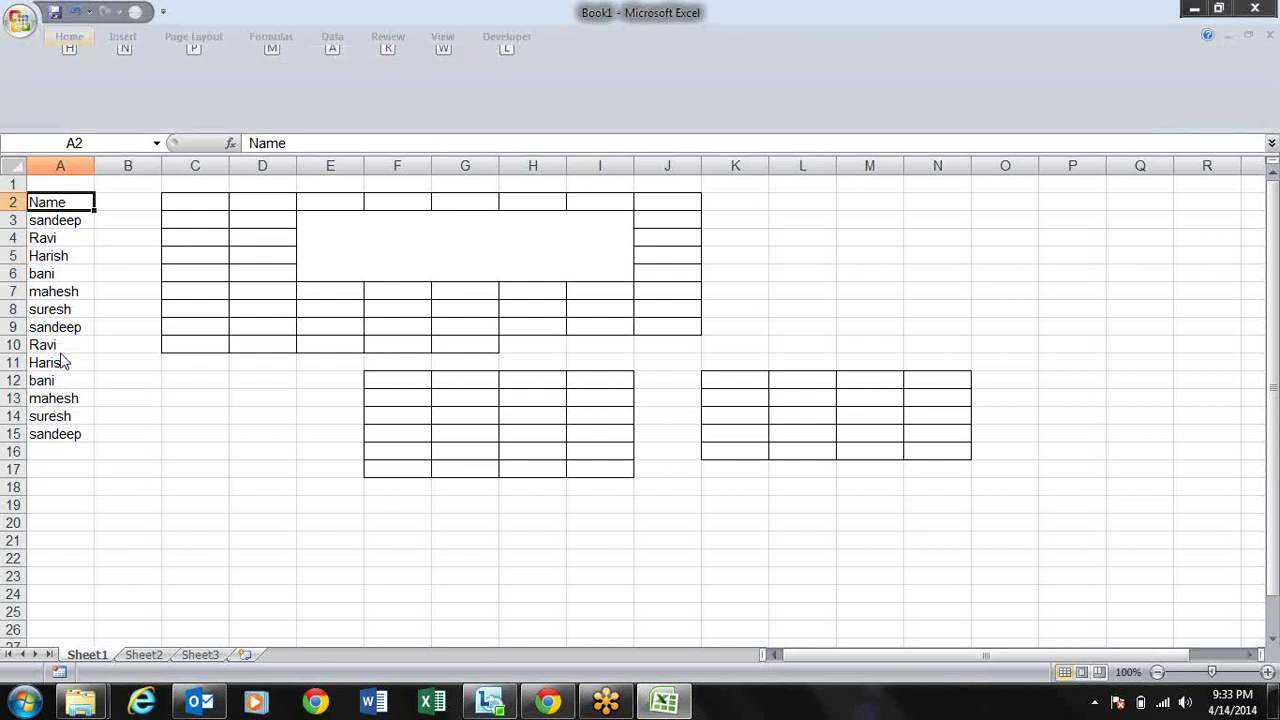
{"action": "key", "text": "Escape"}
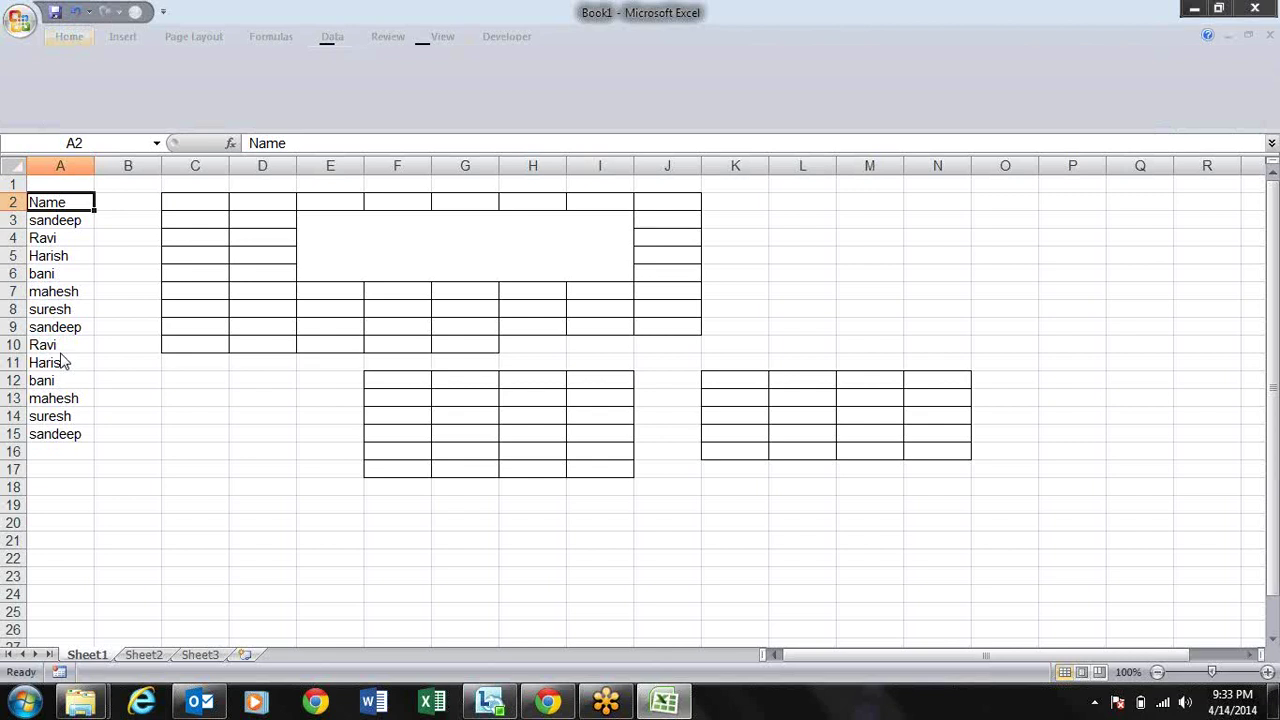
{"action": "key", "text": "alt+a"}
{"action": "key", "text": "t"}
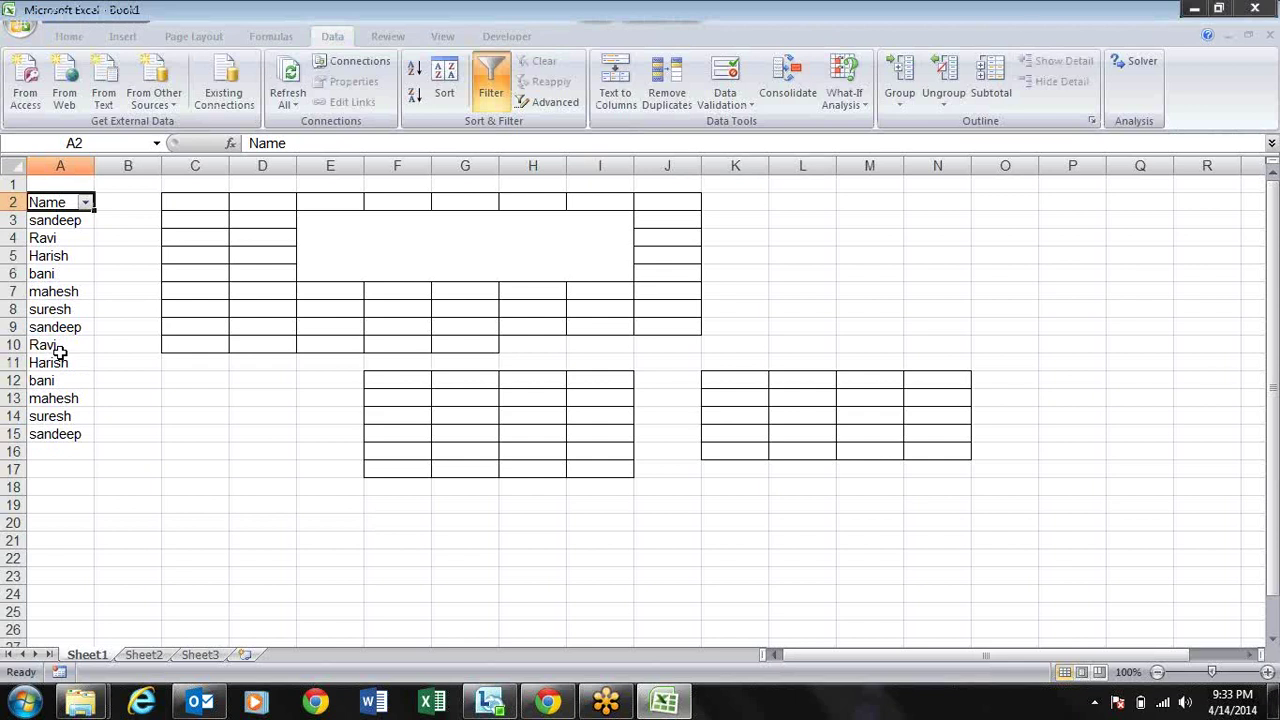
{"action": "key", "text": "Right"}
{"action": "key", "text": "Left"}
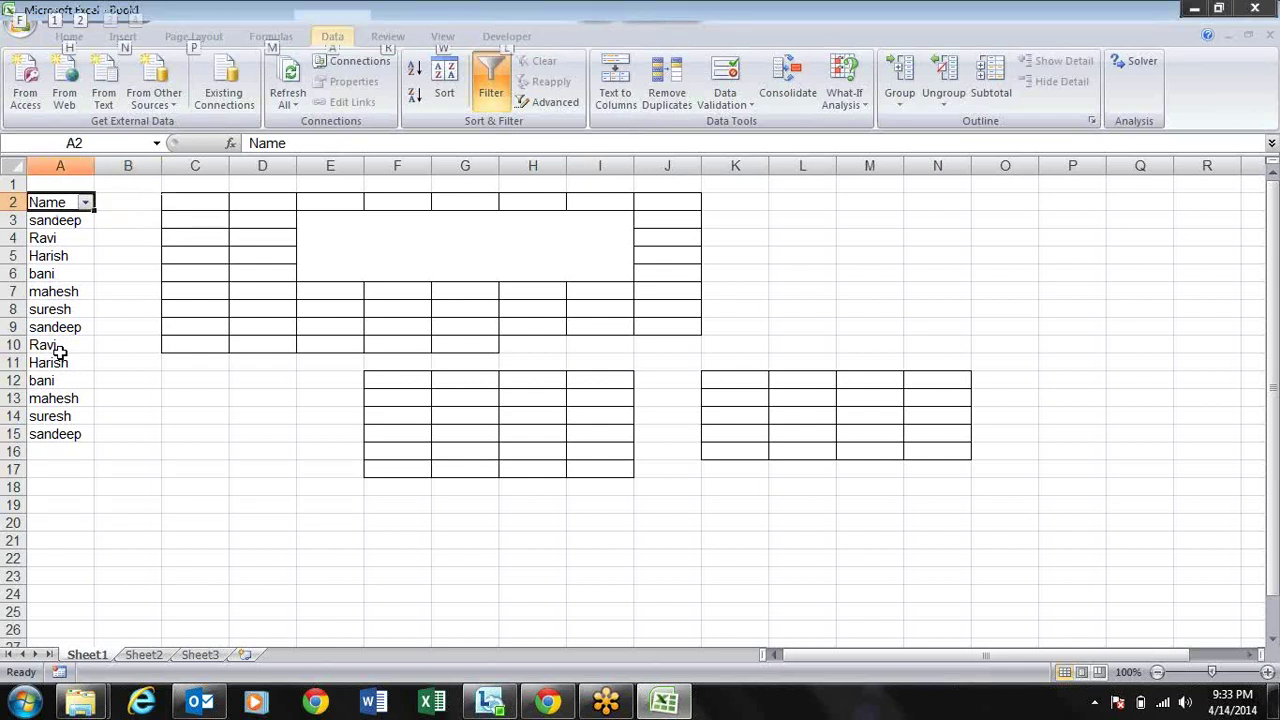
Step: Turn the Name list filter off again with Alt, A, T
{"action": "key", "text": "alt+a"}
{"action": "key", "text": "t"}
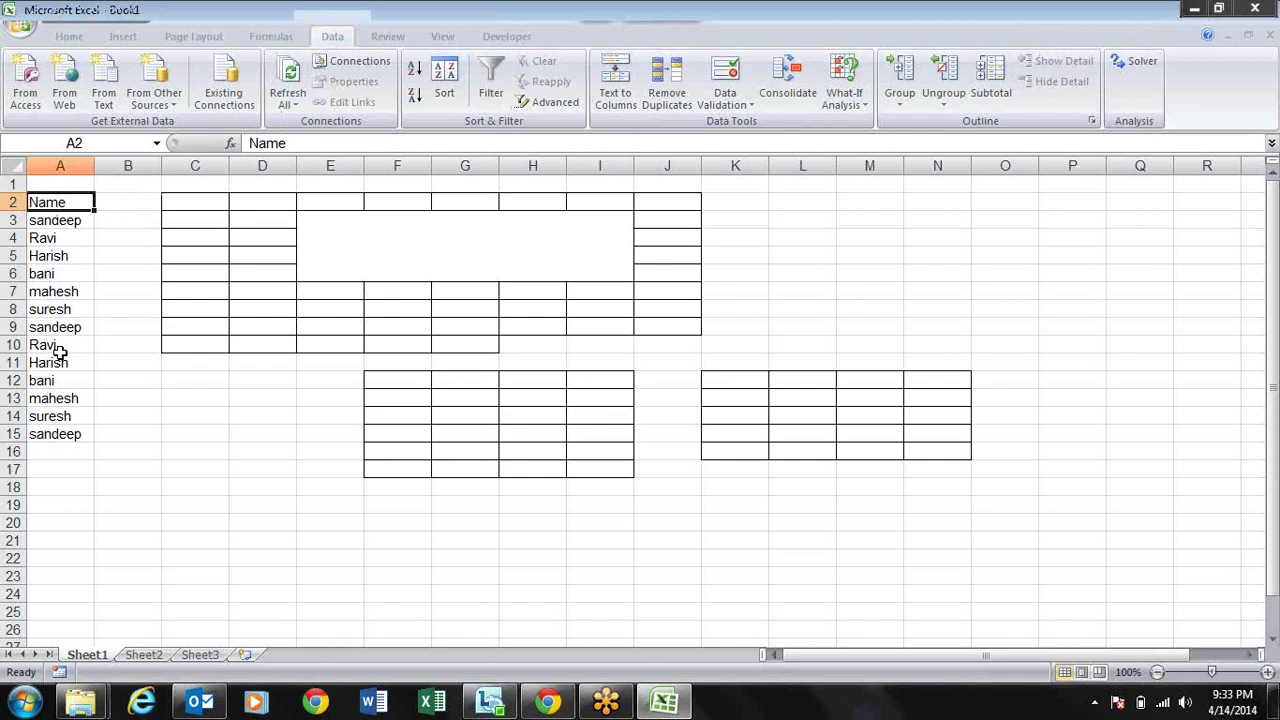
{"action": "key", "text": "Right"}
{"action": "key", "text": "Right"}
{"action": "key", "text": "Right"}
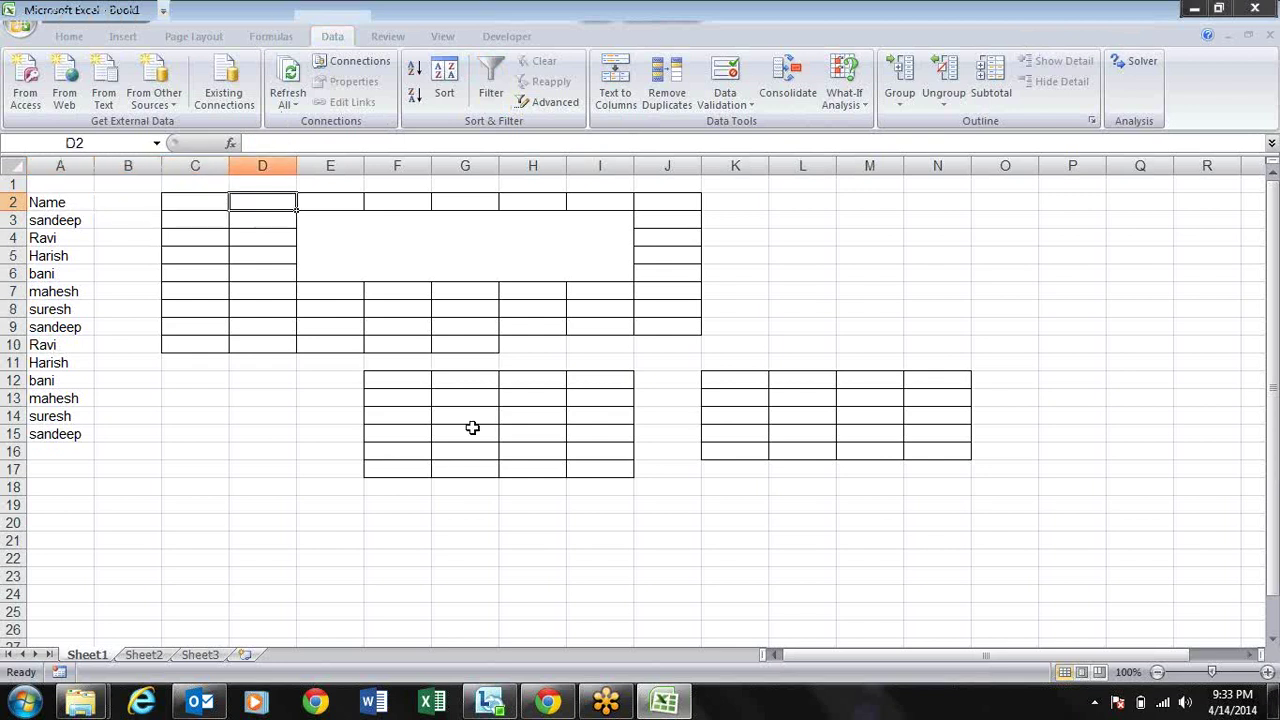
Step: Alt+Tab away and back, then view the Formulas, Page Layout and Insert tabs
{"action": "key", "text": "alt+Tab"}
{"action": "key", "text": "alt+Tab"}
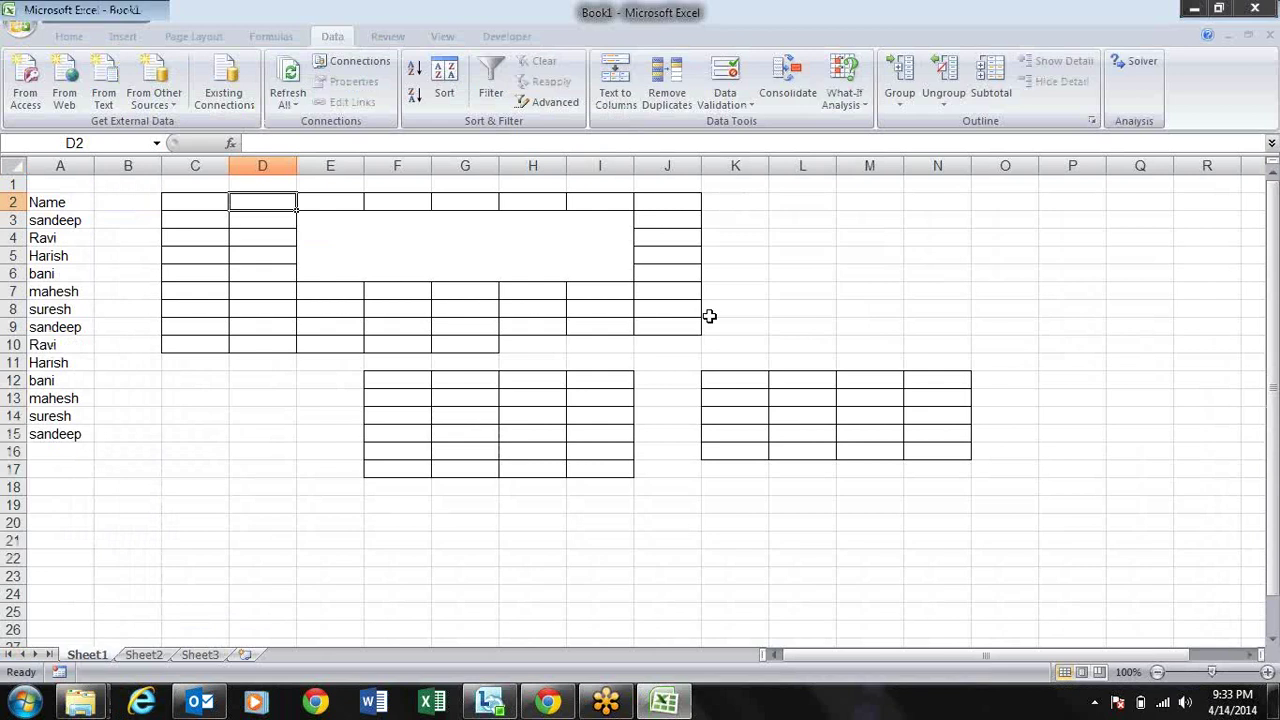
{"action": "key", "text": "Right"}
{"action": "key", "text": "Right"}
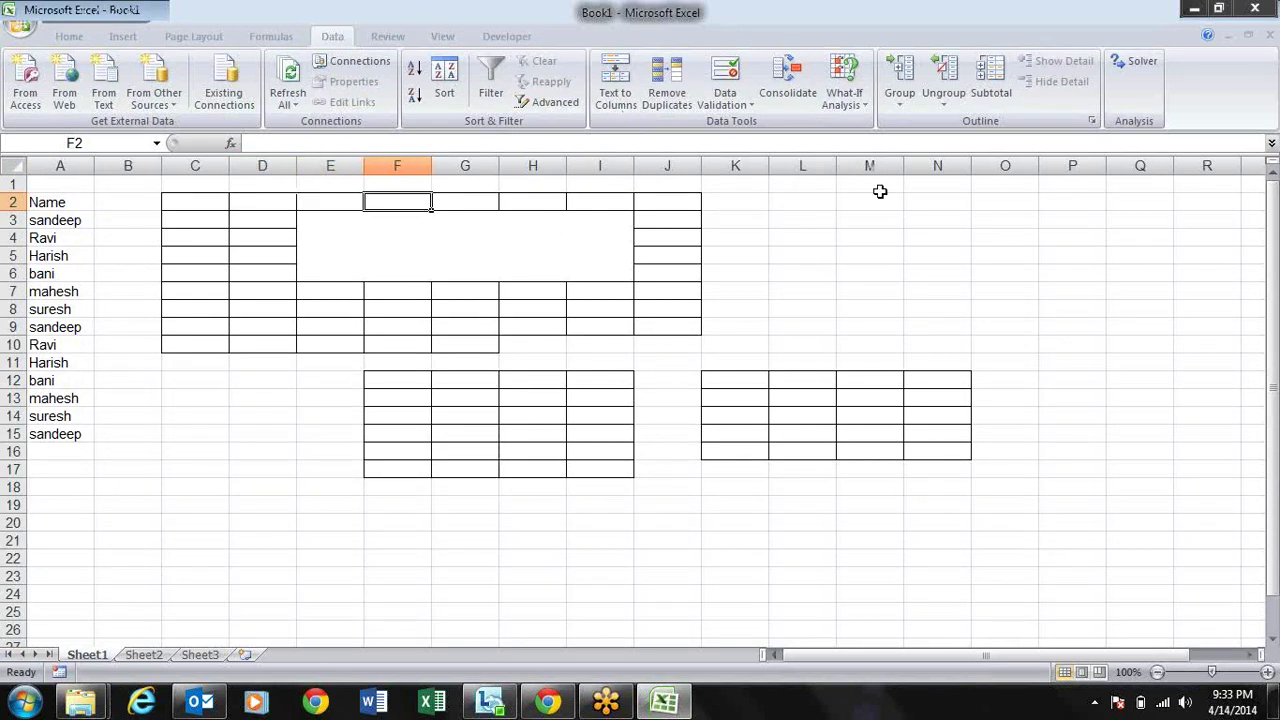
{"action": "left_click", "coordinate": [274, 38]}
{"action": "left_click", "coordinate": [192, 38]}
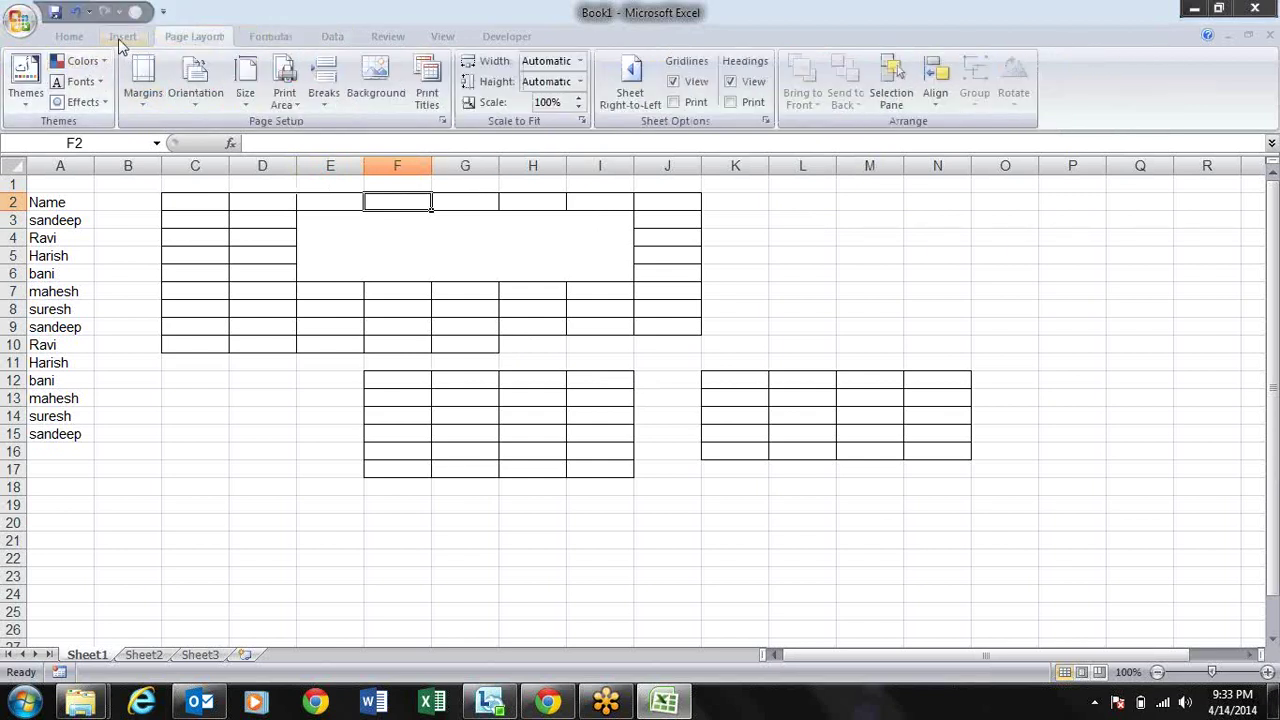
{"action": "left_click", "coordinate": [118, 38]}
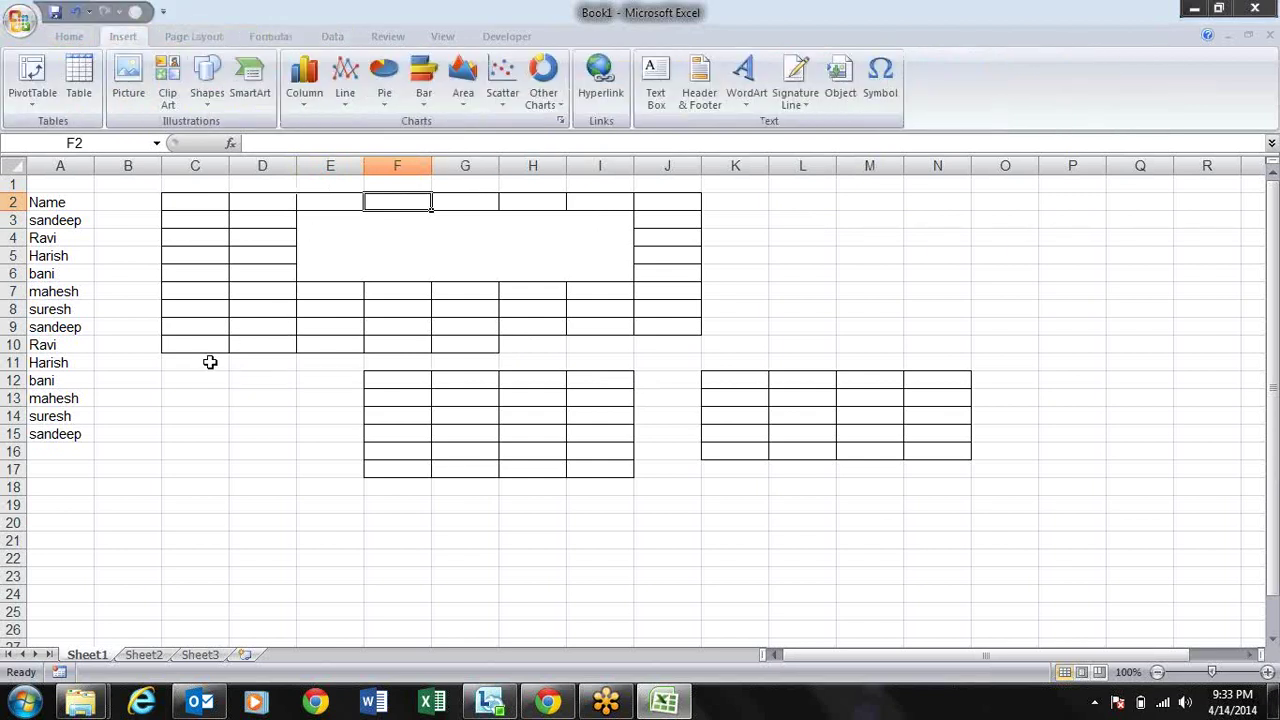
{"action": "left_click", "coordinate": [66, 194]}
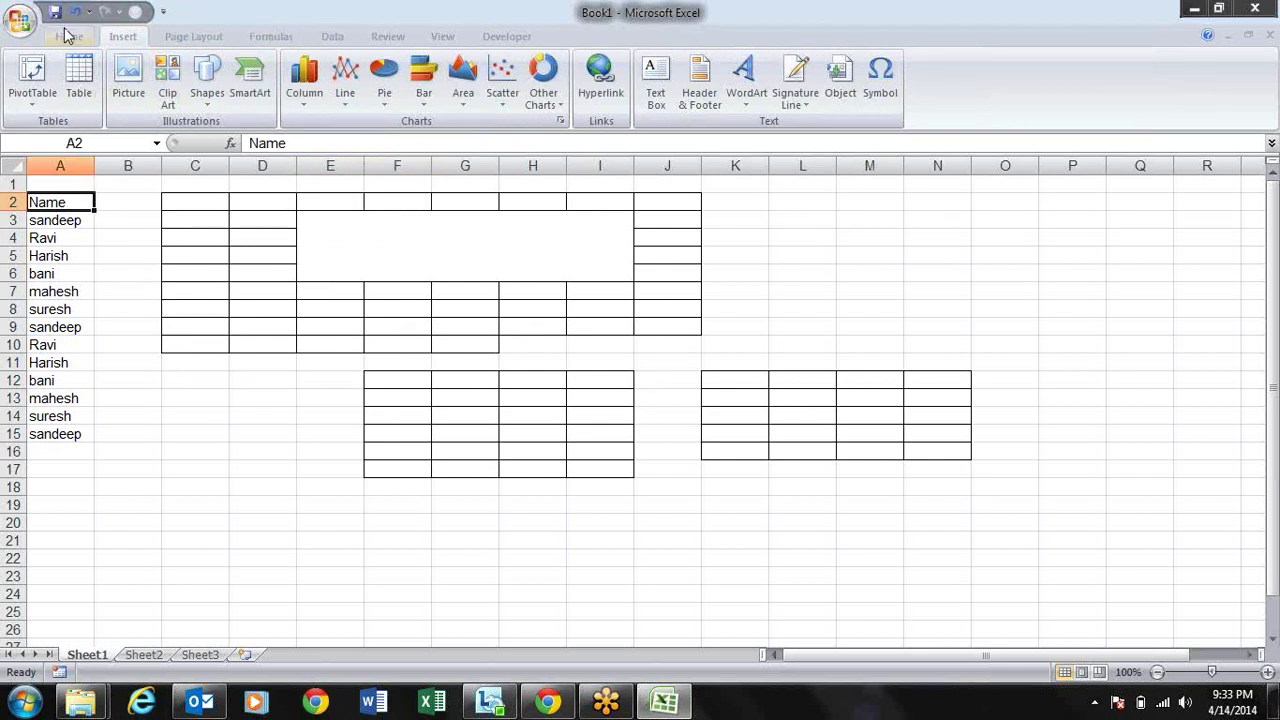
Step: Return to the Home tab, toggle filtering with Ctrl+Shift+L, and open then close Find & Select
{"action": "left_click", "coordinate": [68, 36]}
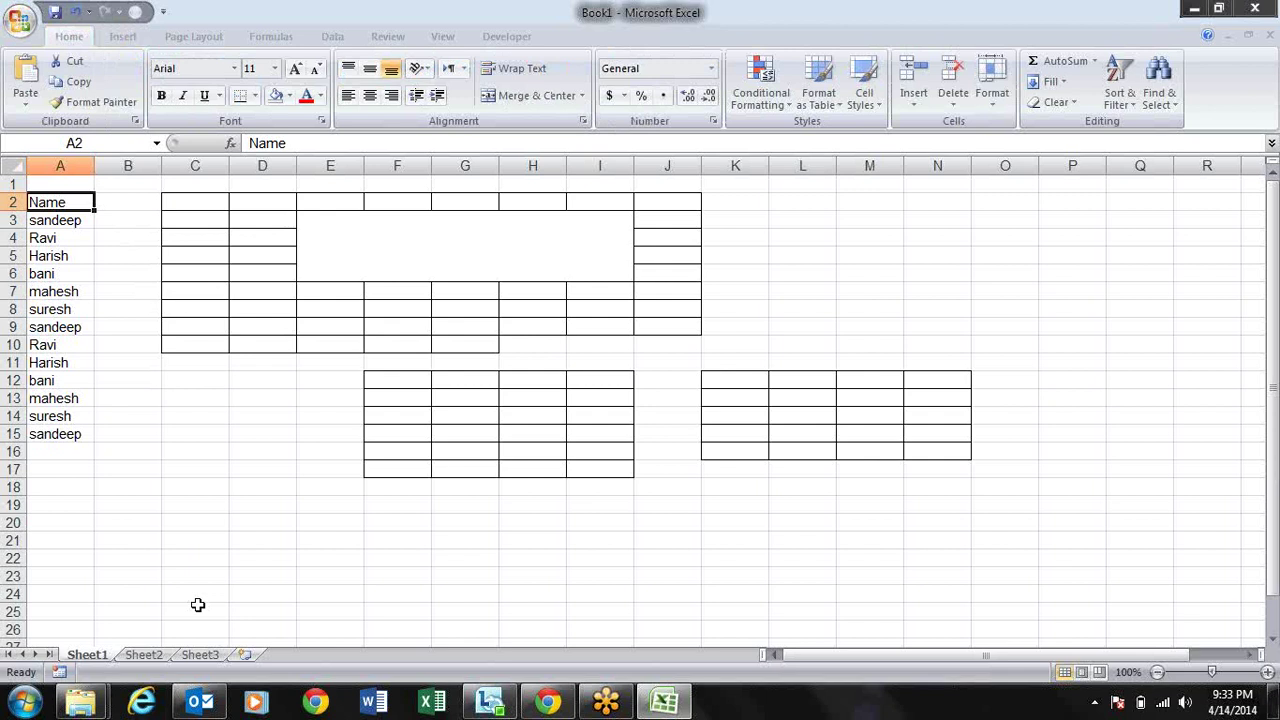
{"action": "key", "text": "ctrl+shift+l"}
{"action": "key", "text": "ctrl+shift+l"}
{"action": "key", "text": "alt"}
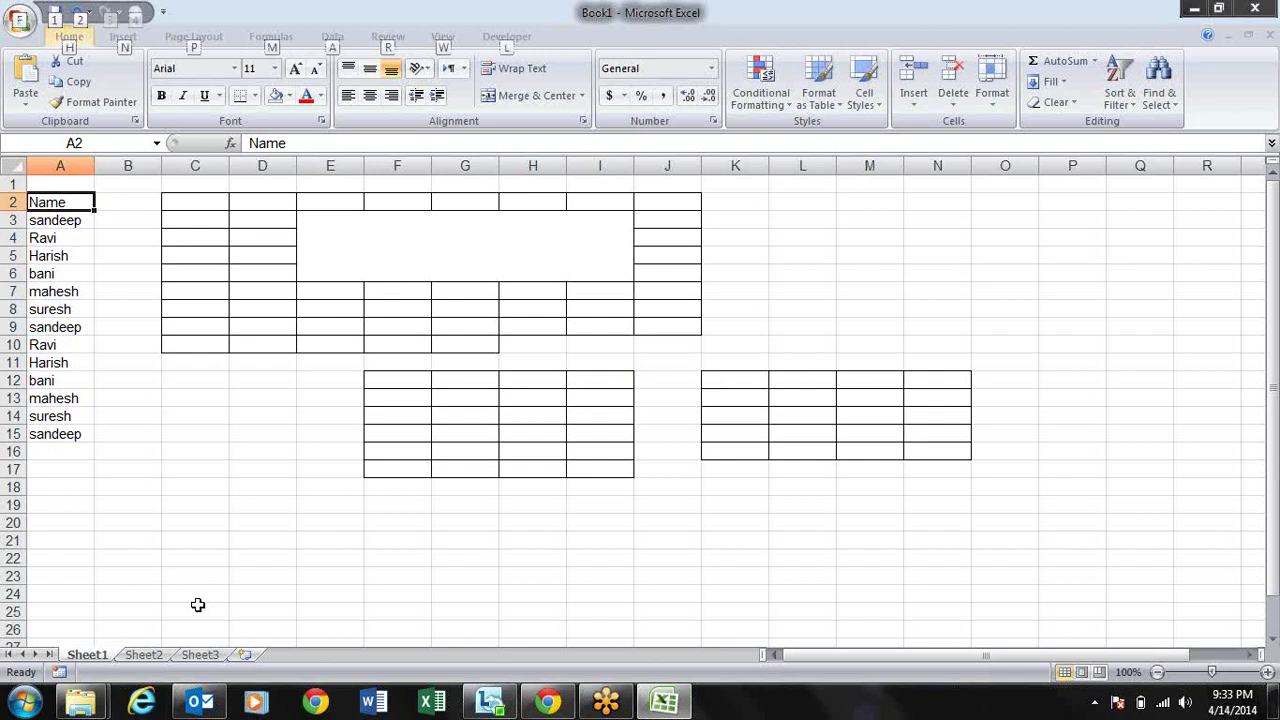
{"action": "key", "text": "h"}
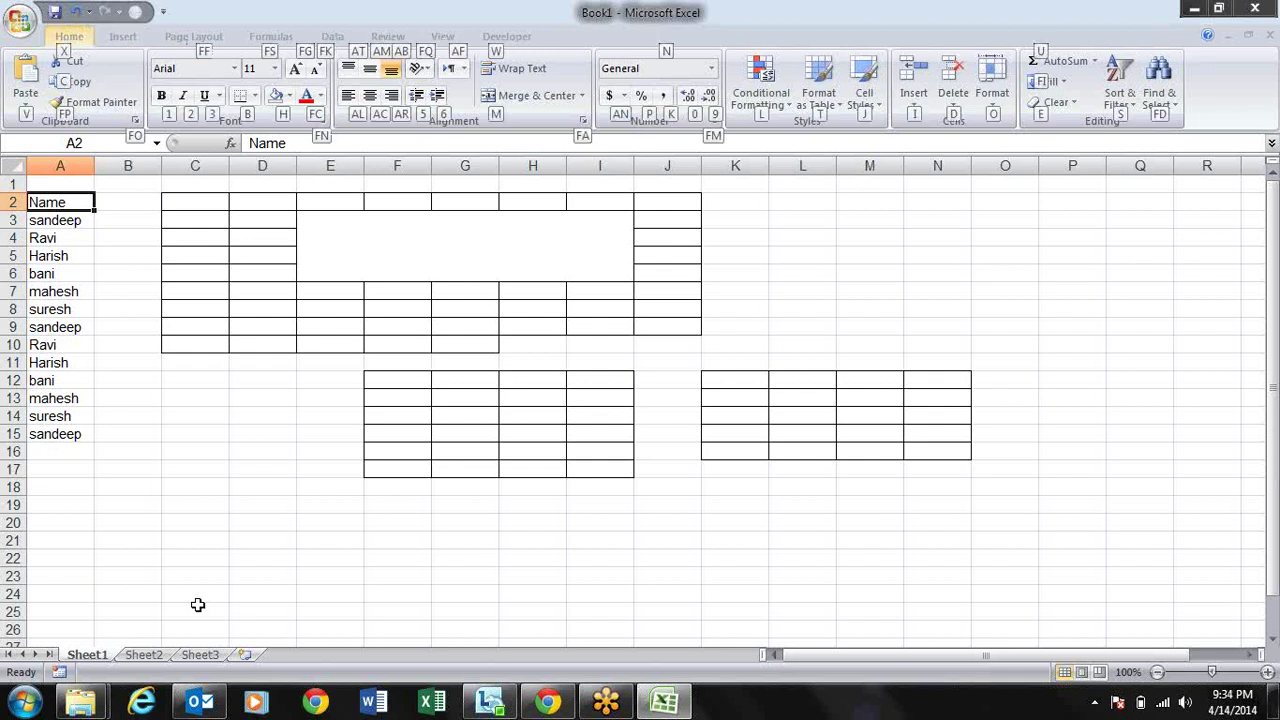
{"action": "key", "text": "f"}
{"action": "key", "text": "d"}
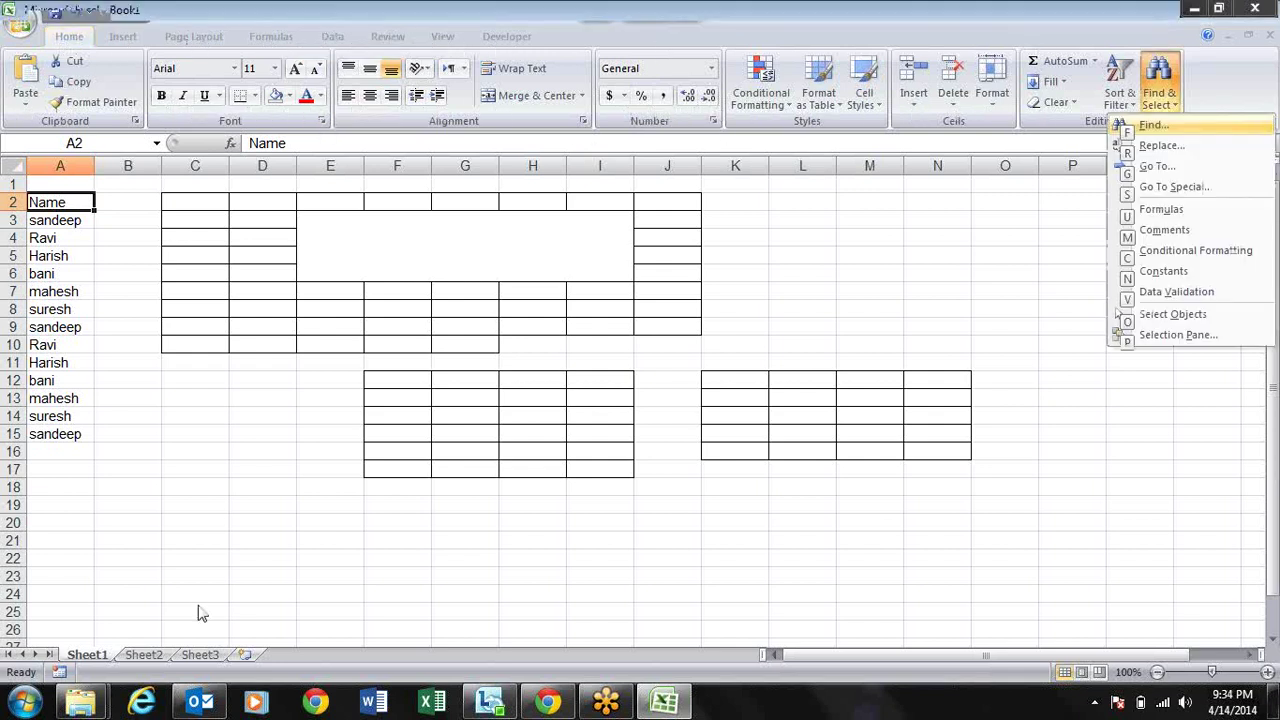
{"action": "key", "text": "Escape"}
Step: Open the Sort & Filter menu with Alt, H, S
{"action": "key", "text": "alt"}
{"action": "key", "text": "h"}
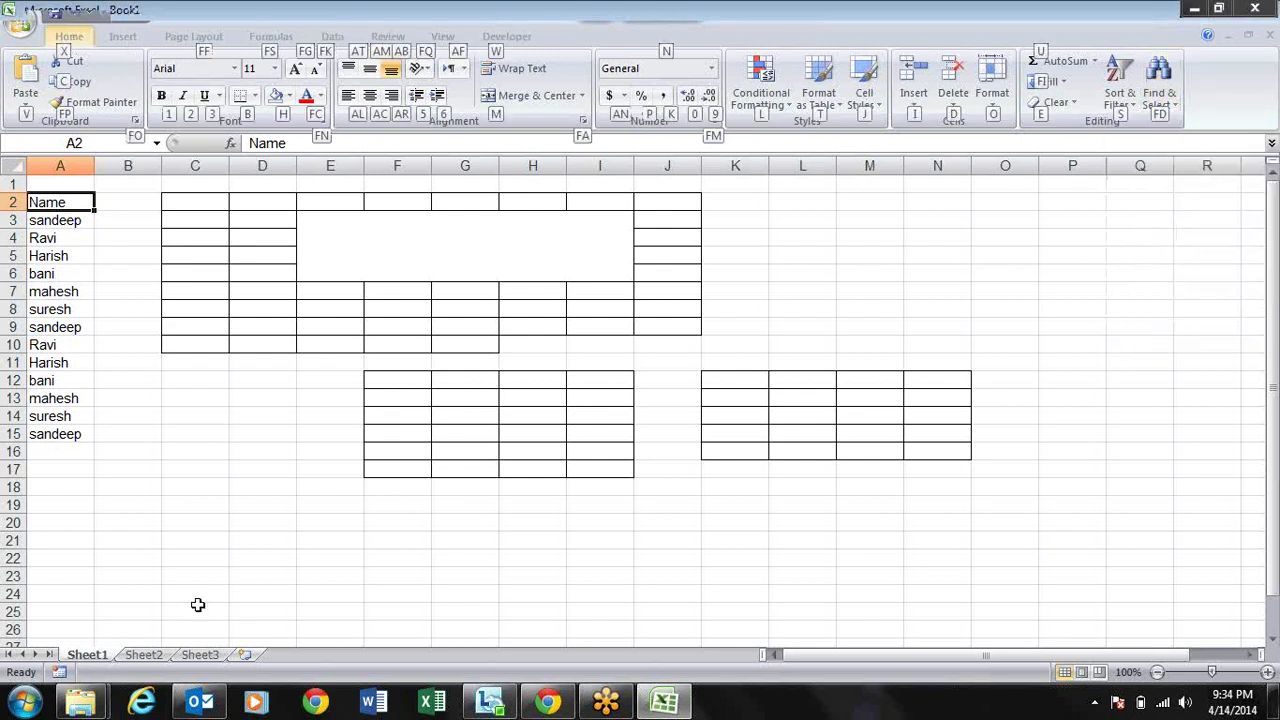
{"action": "key", "text": "s"}
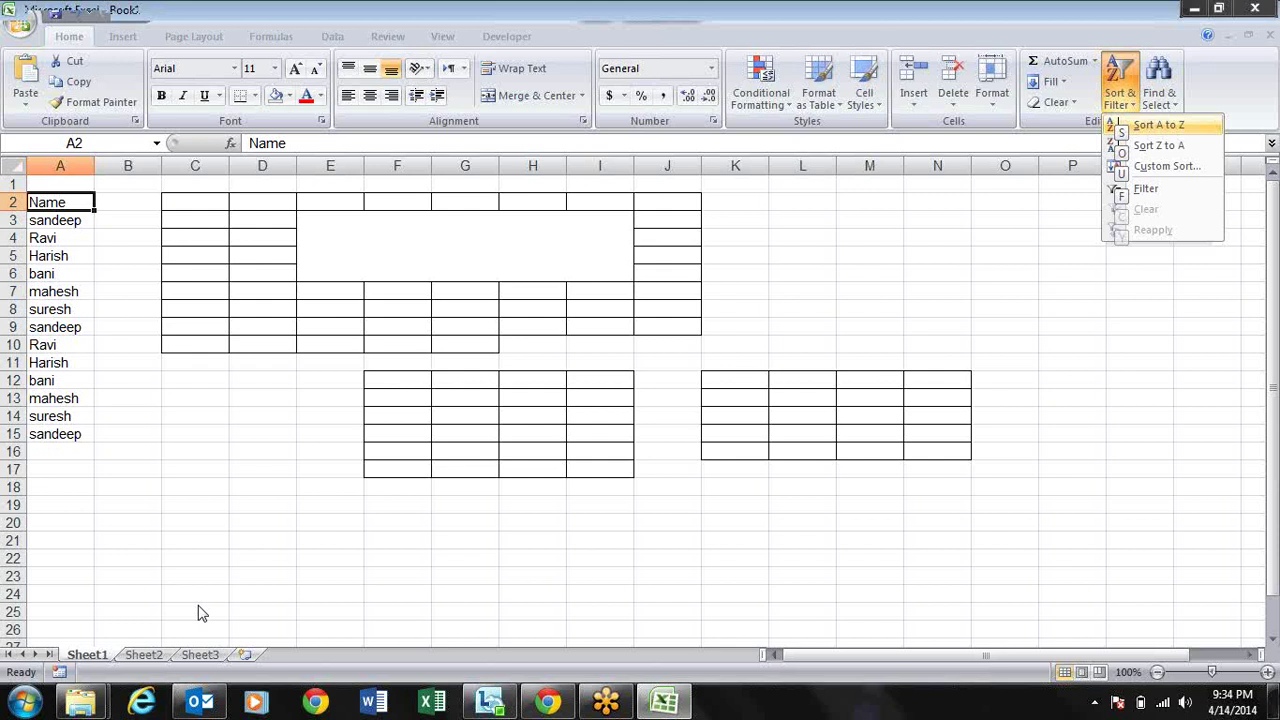
Step: Turn the filter on via Sort & Filter > Filter, then off with Ctrl+Shift+L
{"action": "left_click", "coordinate": [198, 608]}
{"action": "key", "text": "alt"}
{"action": "key", "text": "h"}
{"action": "key", "text": "s"}
{"action": "key", "text": "f"}
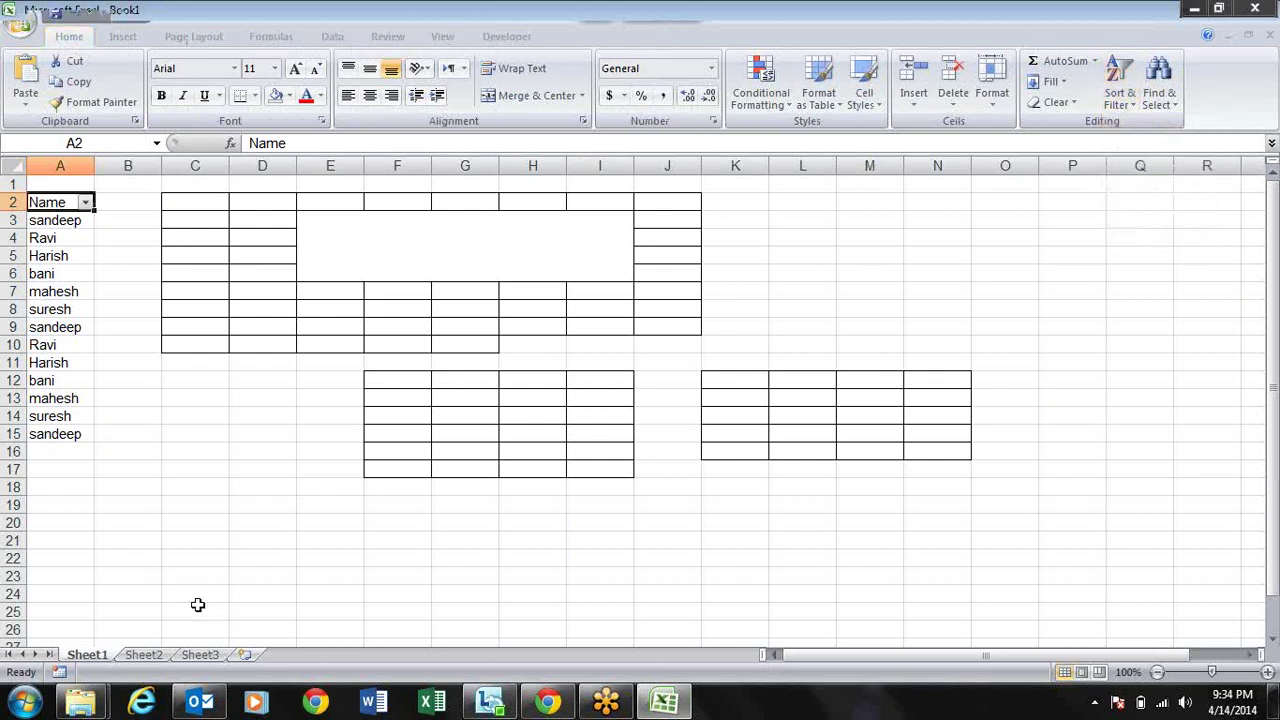
{"action": "key", "text": "ctrl+shift+l"}
Step: Turn the filter on with Alt, A, T, then off again with Ctrl+Shift+L
{"action": "key", "text": "alt"}
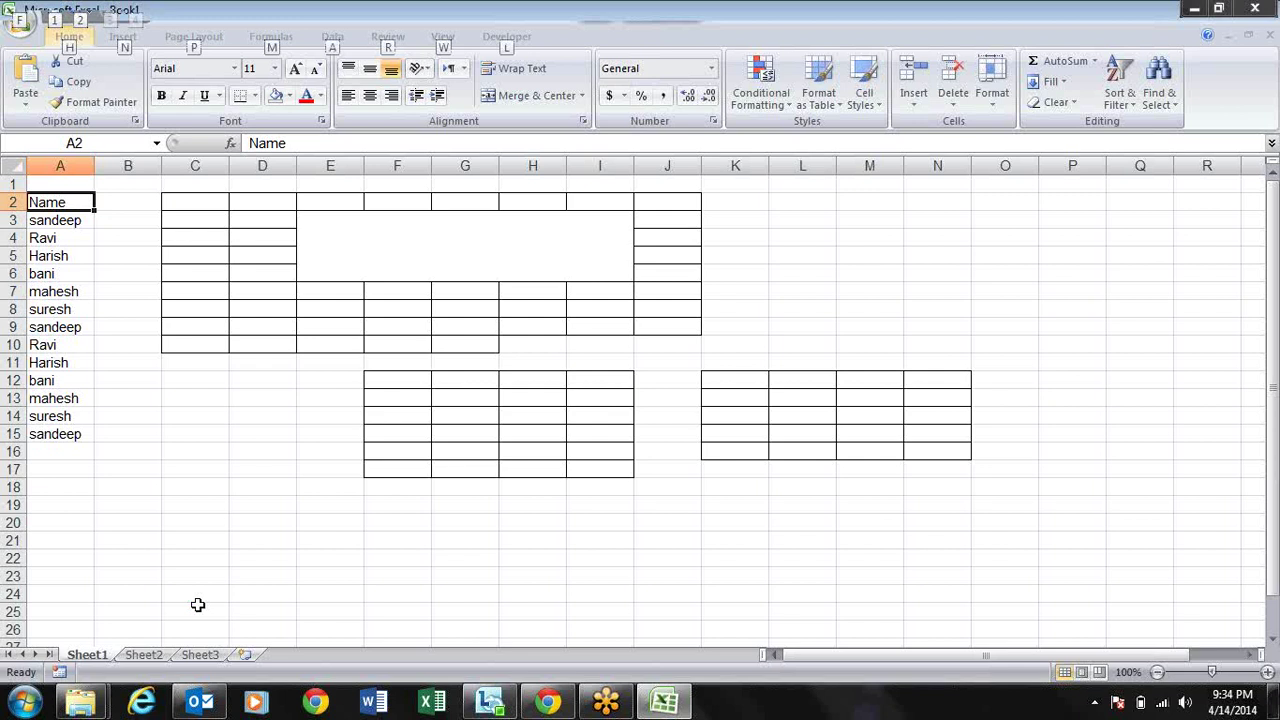
{"action": "key", "text": "a"}
{"action": "key", "text": "t"}
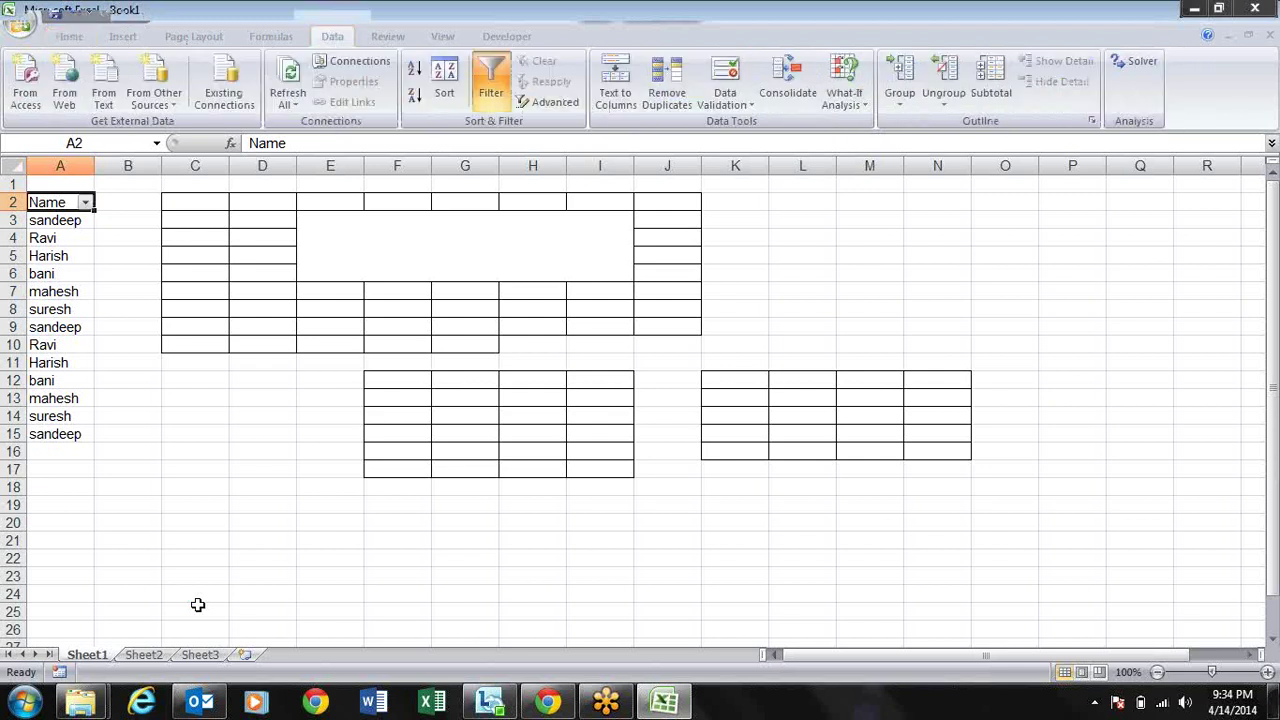
{"action": "key", "text": "ctrl+shift+l"}
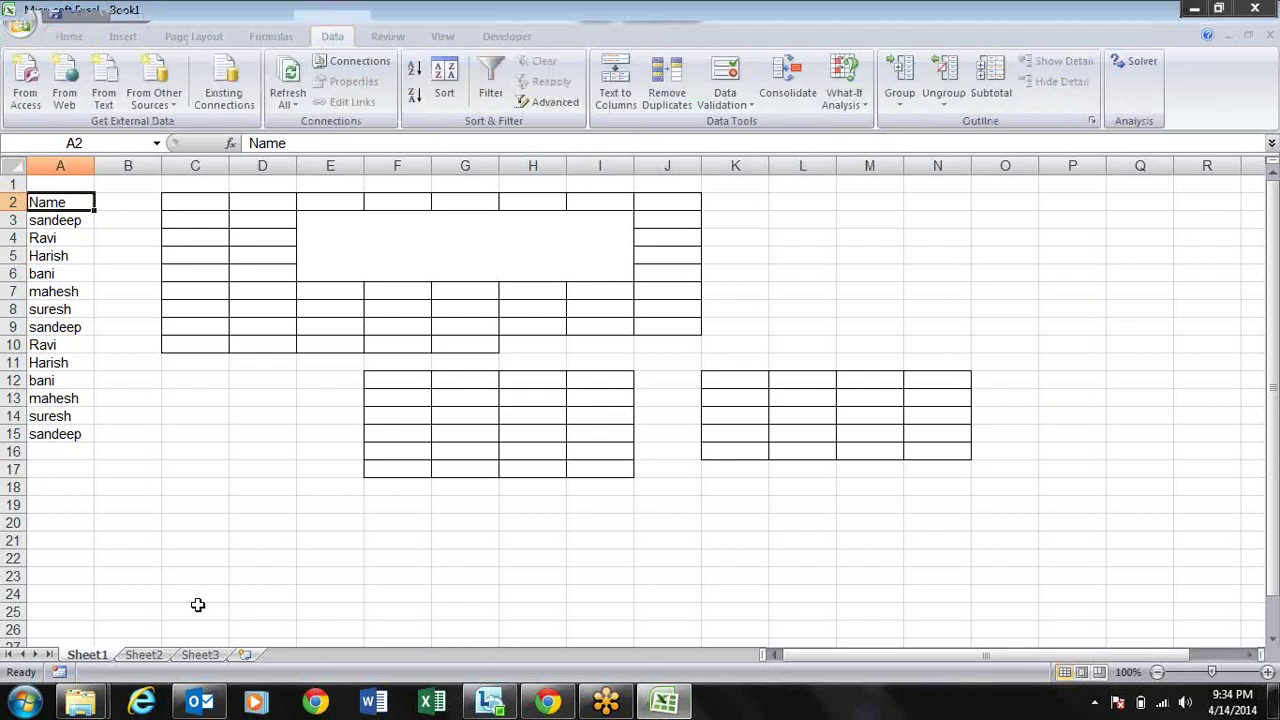
Step: Reapply the filter with Alt, H, S, F, remove it with Alt, D, F, F, then begin reapplying it
{"action": "key", "text": "alt"}
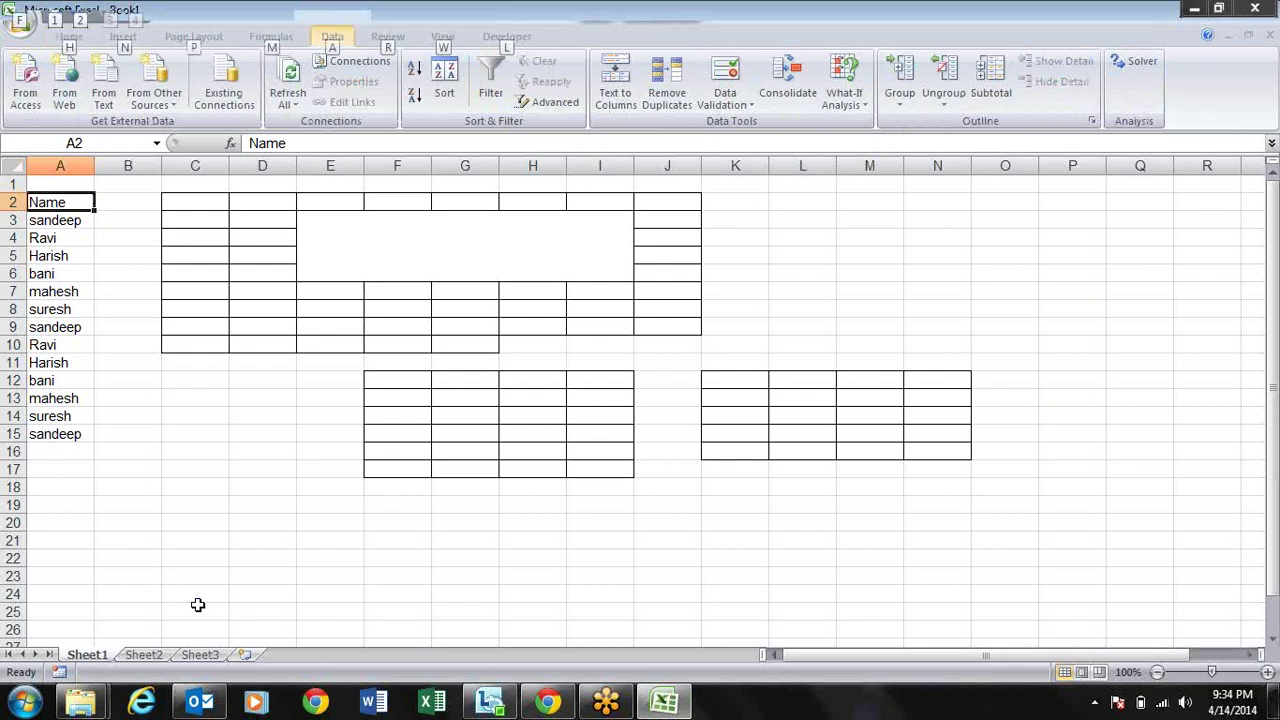
{"action": "key", "text": "h"}
{"action": "key", "text": "s"}
{"action": "key", "text": "f"}
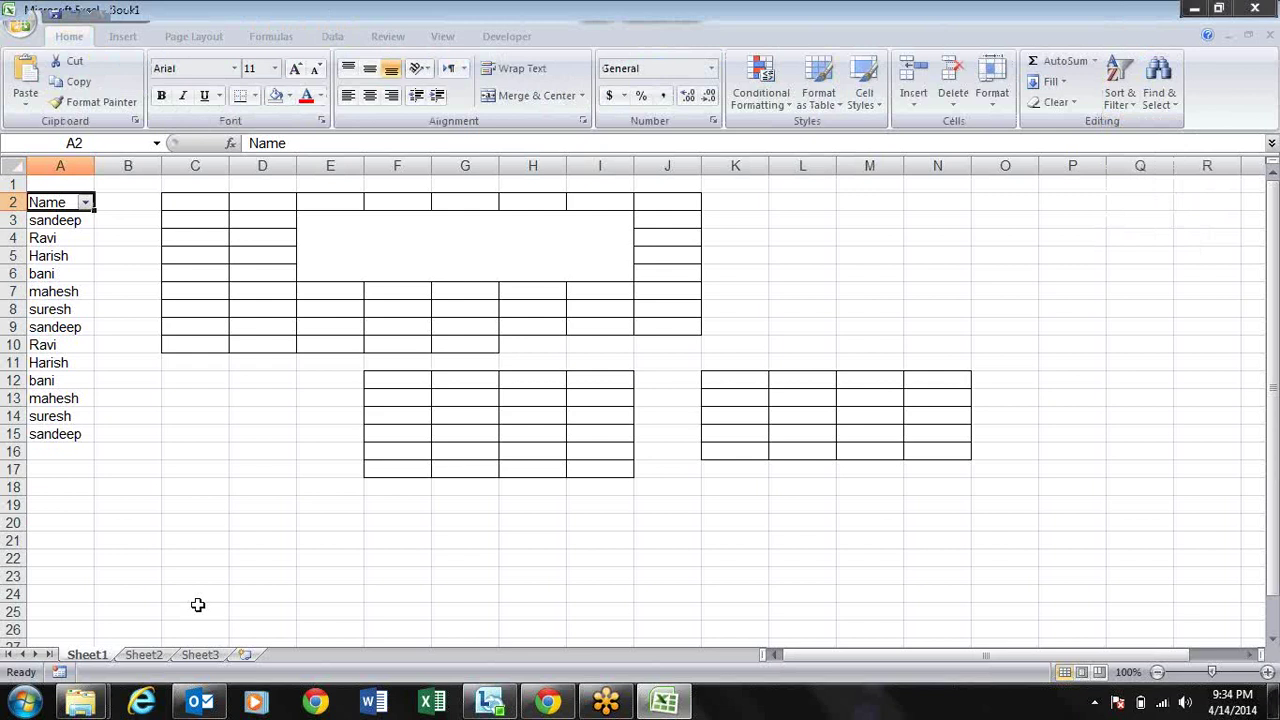
{"action": "key", "text": "alt"}
{"action": "key", "text": "d"}
{"action": "key", "text": "f"}
{"action": "key", "text": "f"}
{"action": "key", "text": "alt"}
{"action": "key", "text": "d"}
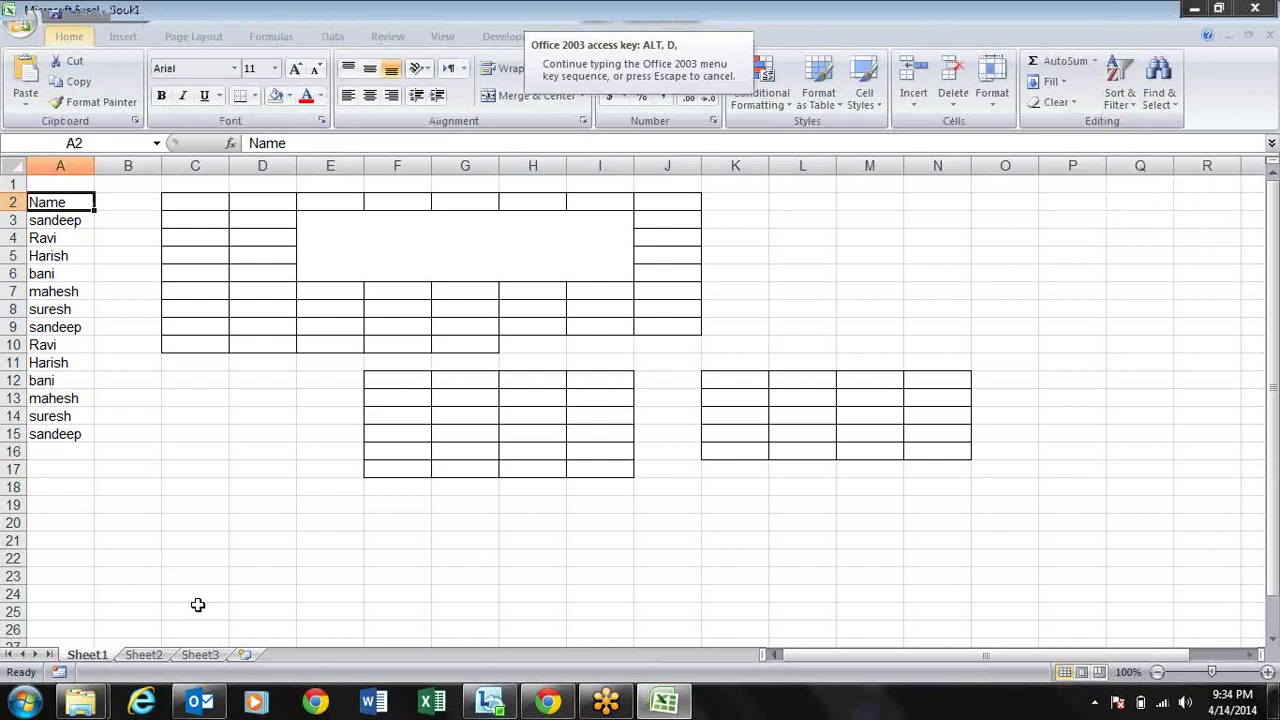
{"action": "key", "text": "f"}
{"action": "key", "text": "f"}
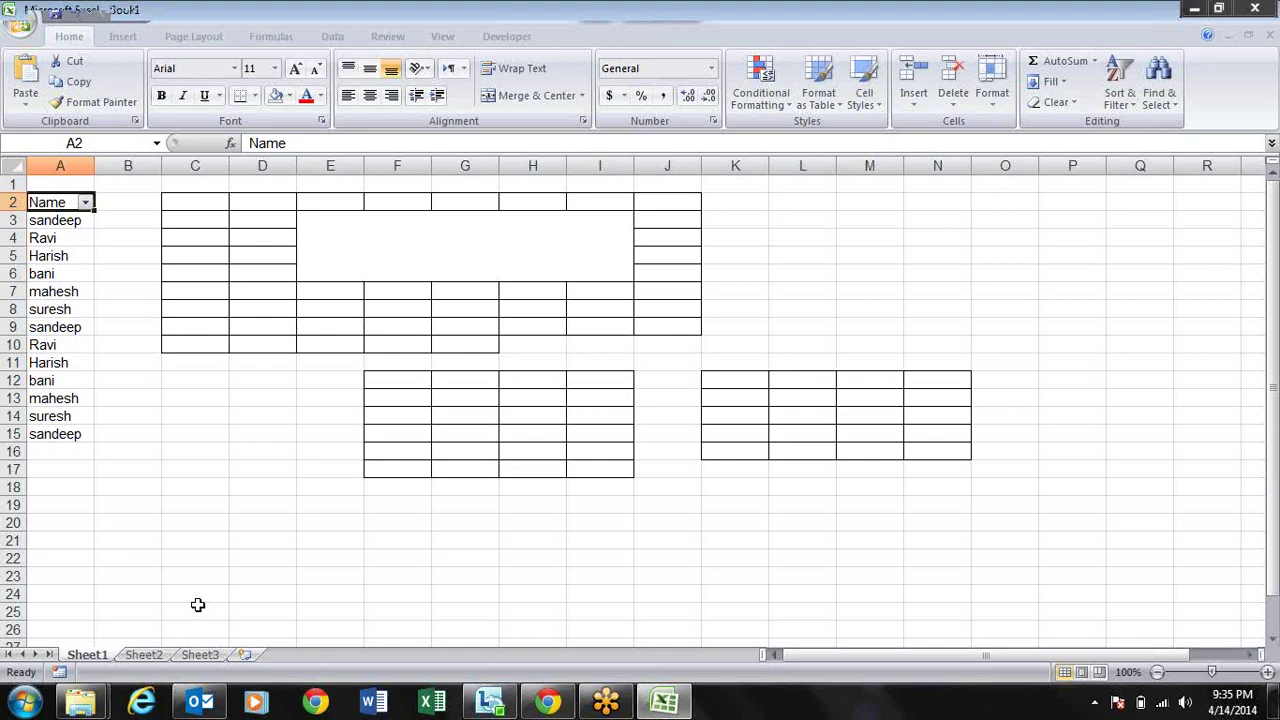
Step: Minimise Excel with Windows+D to show the desktop
{"action": "key", "text": "super+d"}
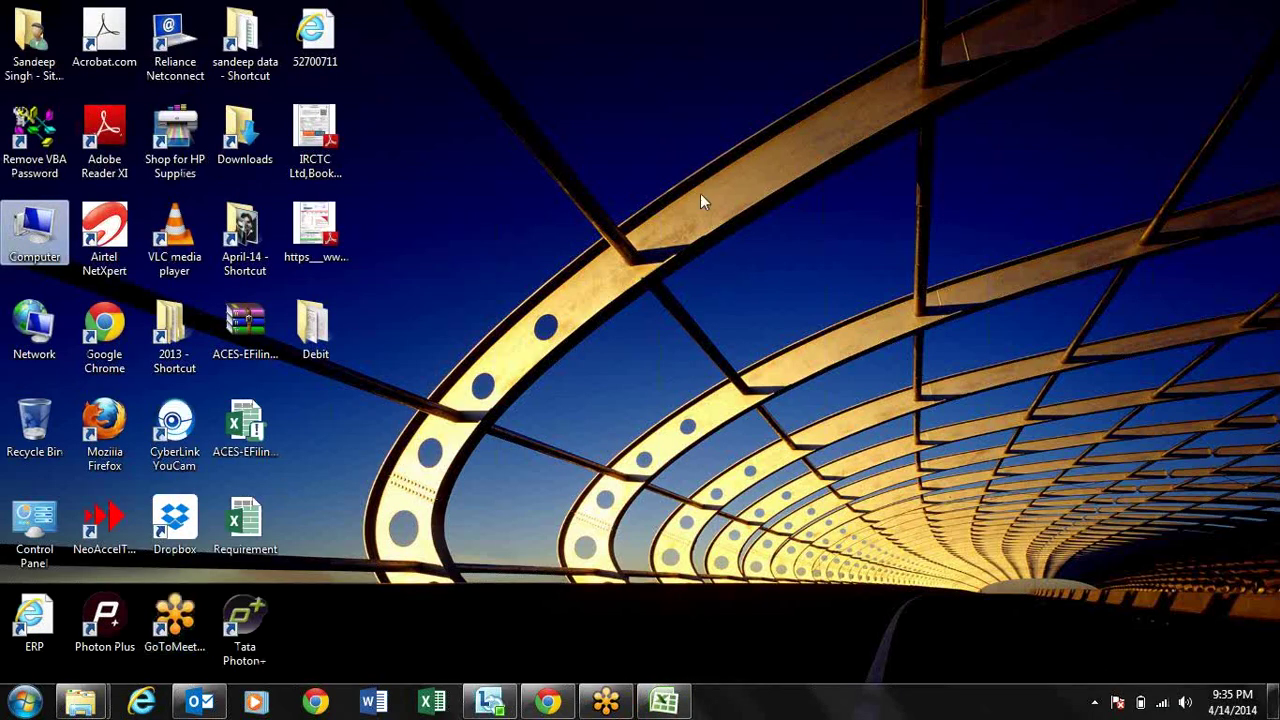
Step: Refresh the Windows desktop from its right-click menu
{"action": "left_click", "coordinate": [700, 193]}
{"action": "right_click", "coordinate": [700, 193]}
{"action": "left_click", "coordinate": [724, 248]}
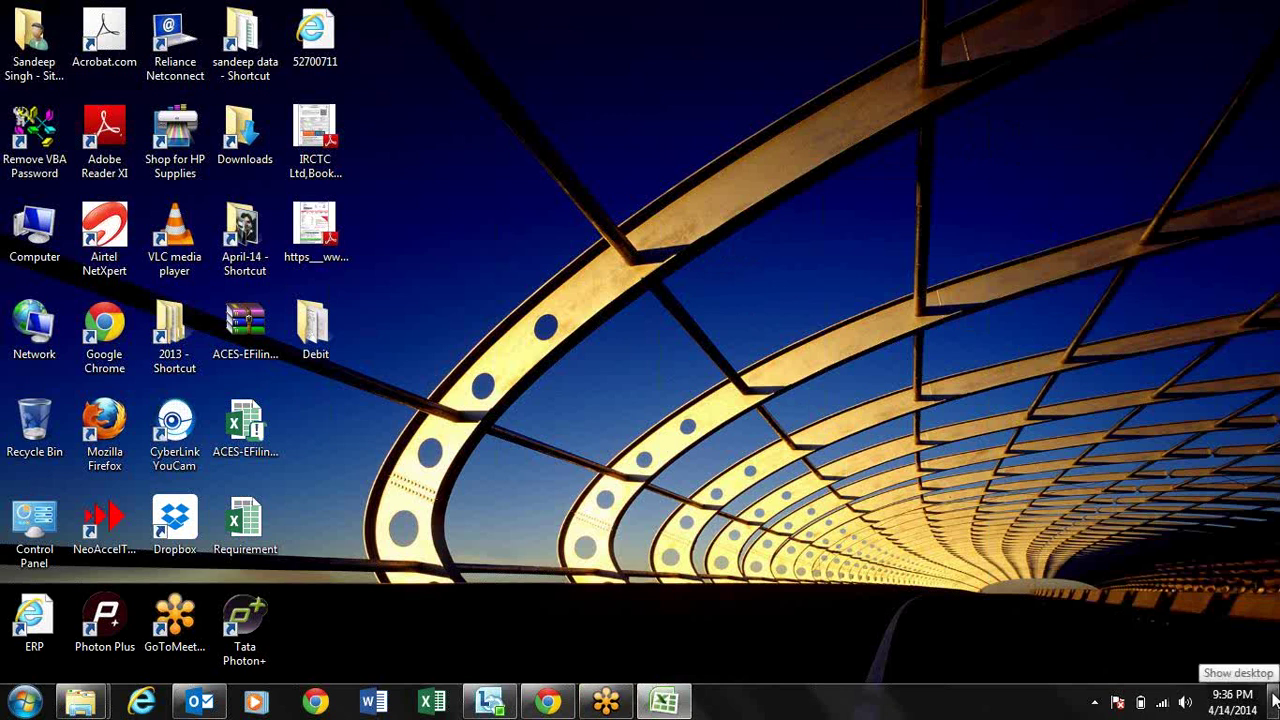
Step: Clear the desktop selection and restore the Book1 Excel window from the taskbar
{"action": "left_click", "coordinate": [1178, 564]}
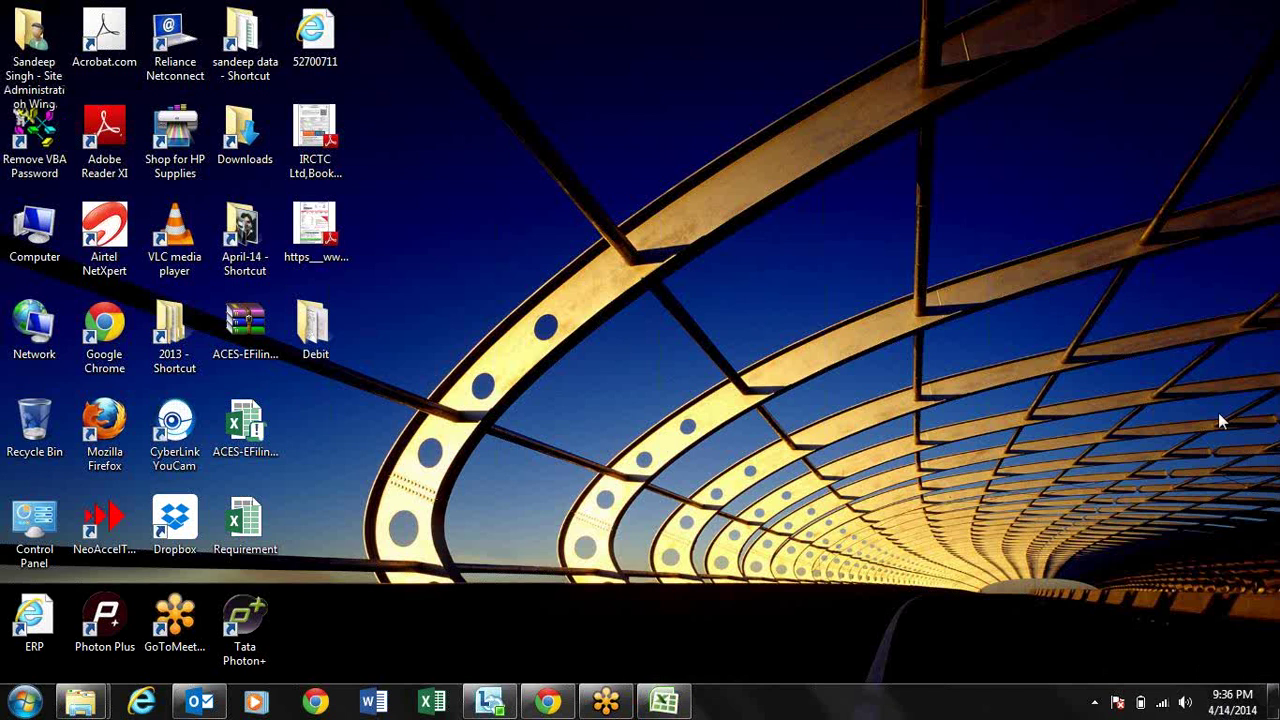
{"action": "left_click", "coordinate": [986, 217]}
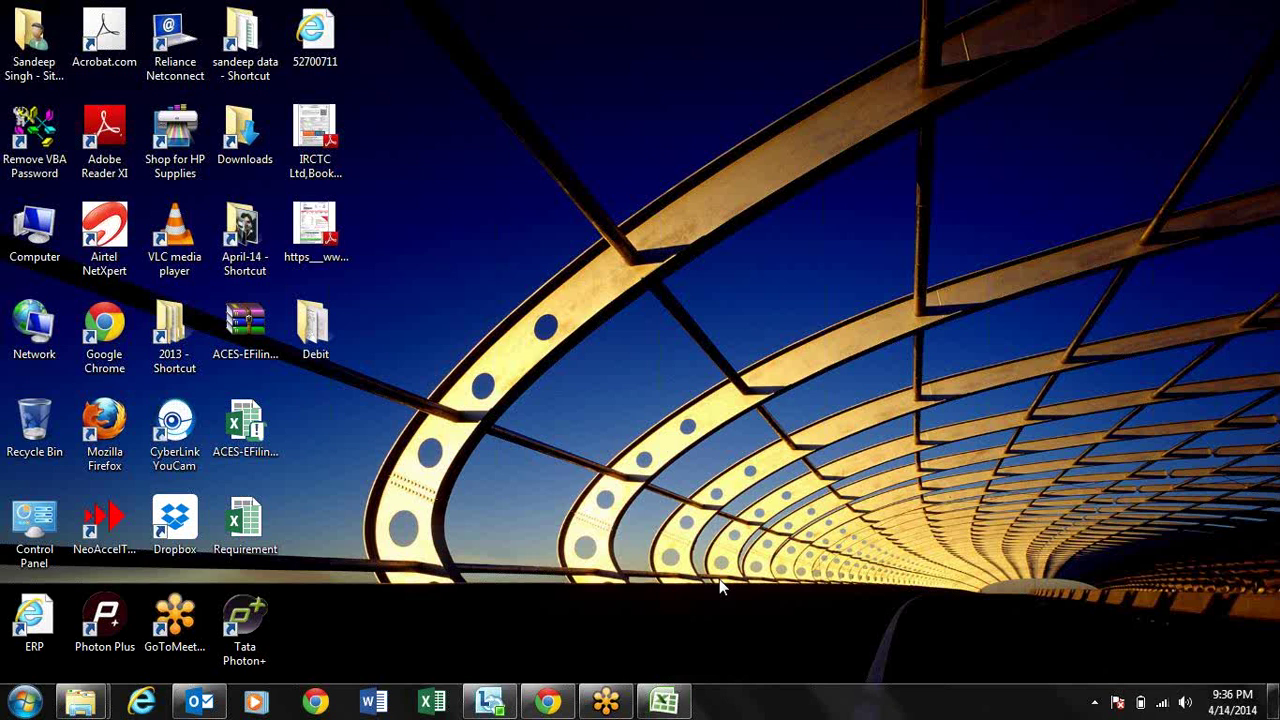
{"action": "left_click", "coordinate": [664, 701]}
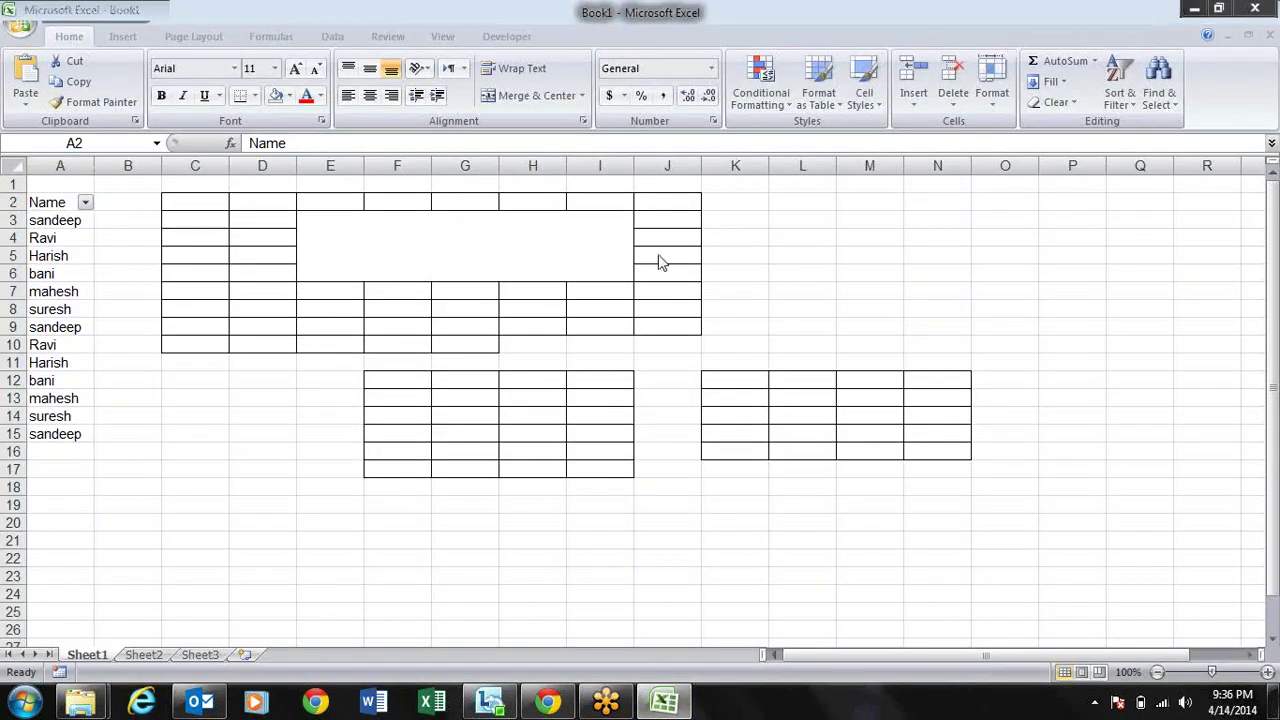
Step: Close Book1 discarding changes, then launch Microsoft Office Excel 2007 from the Start menu
{"action": "left_click", "coordinate": [1256, 10]}
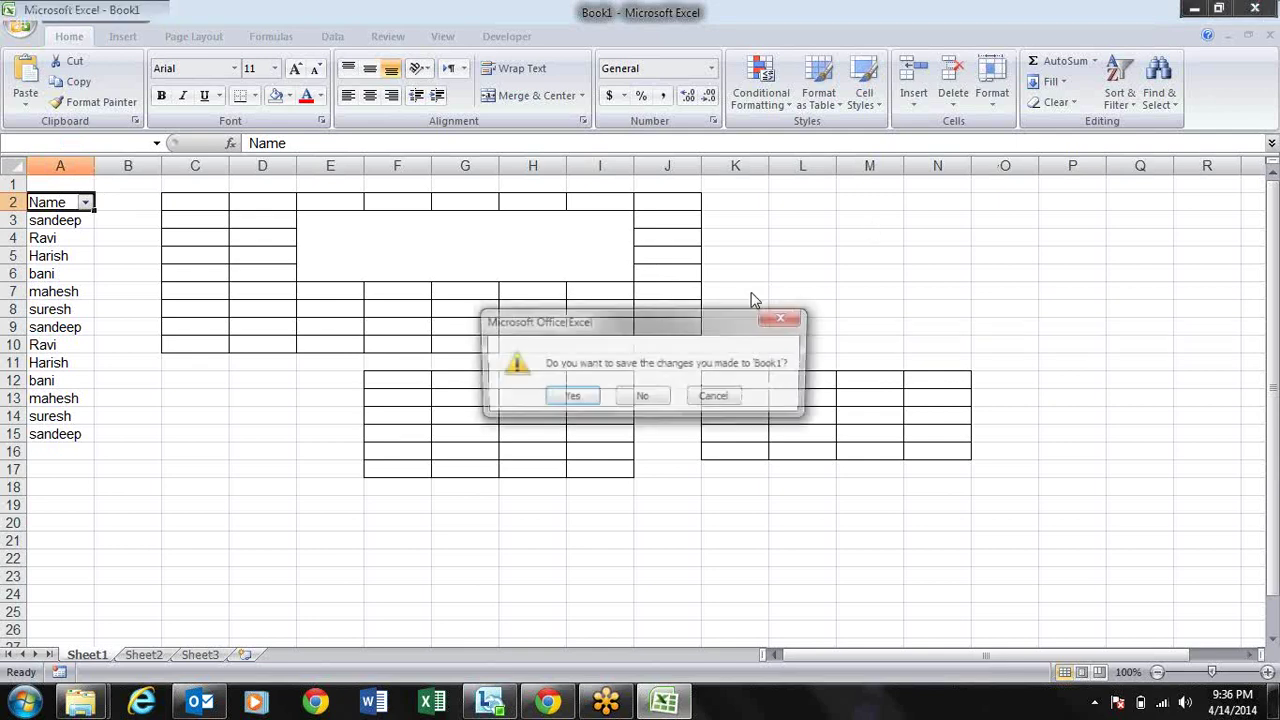
{"action": "left_click", "coordinate": [648, 397]}
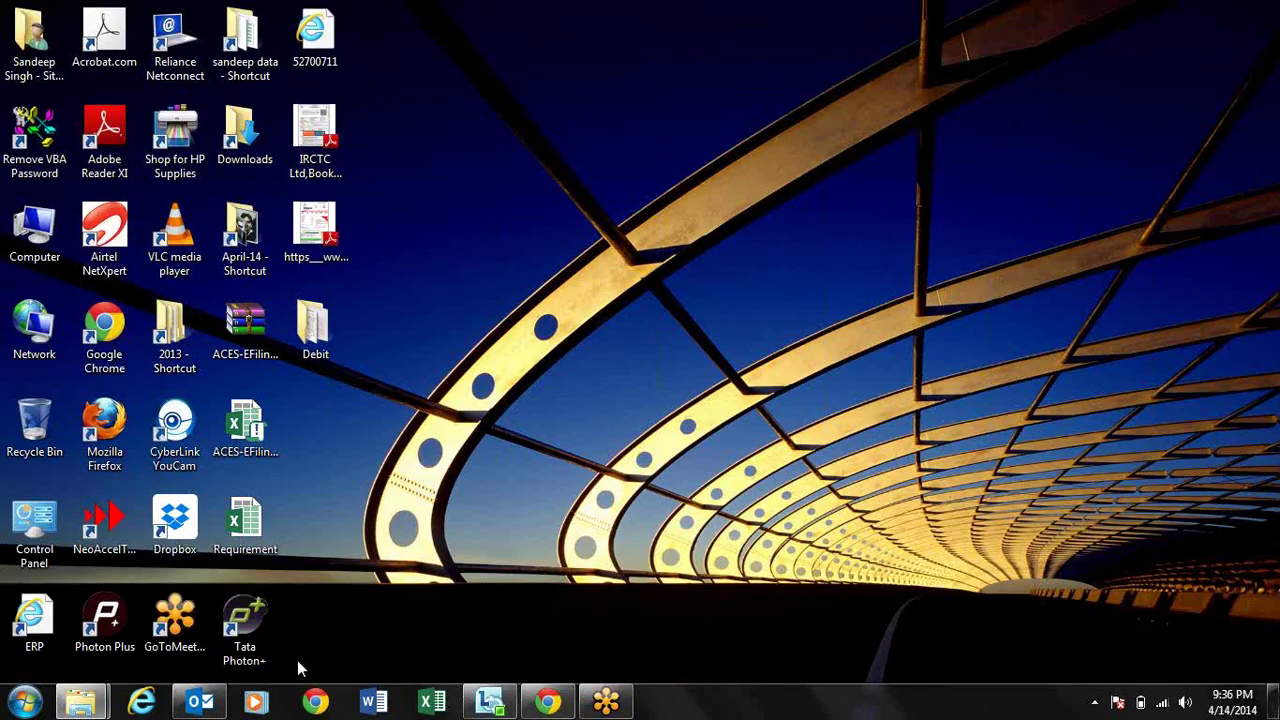
{"action": "key", "text": "super+r"}
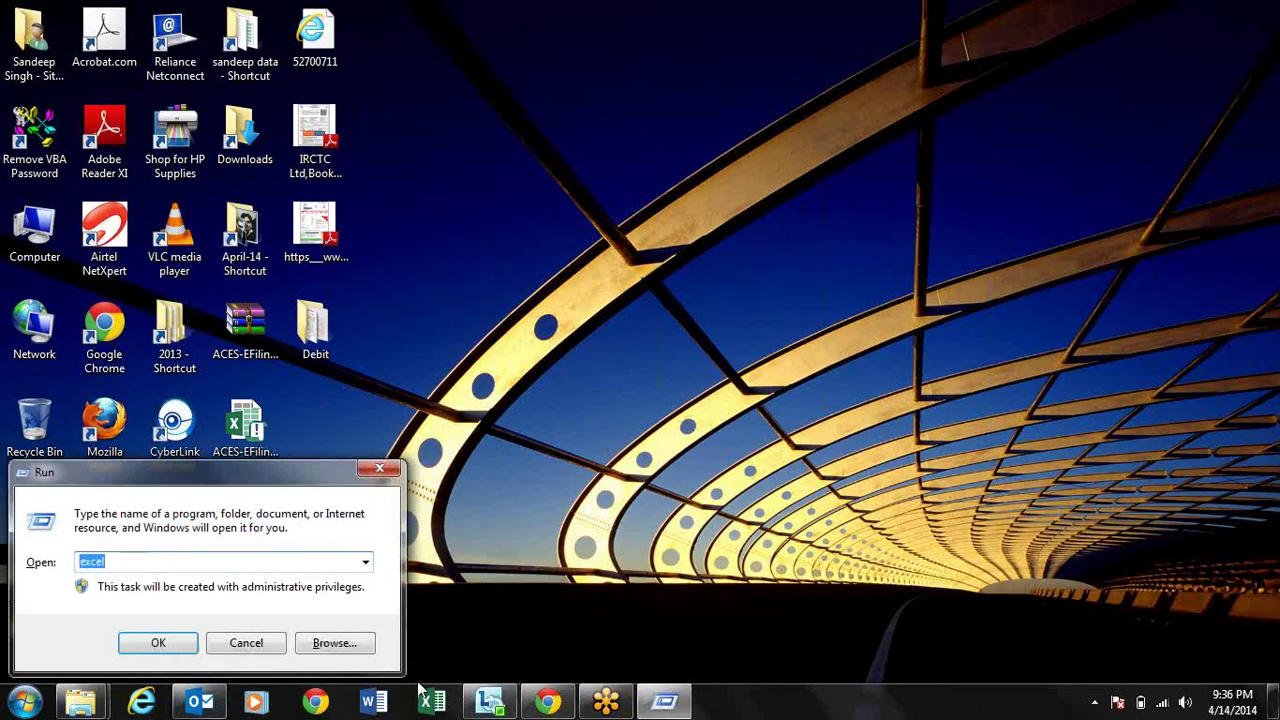
{"action": "key", "text": "Escape"}
{"action": "left_click", "coordinate": [24, 703]}
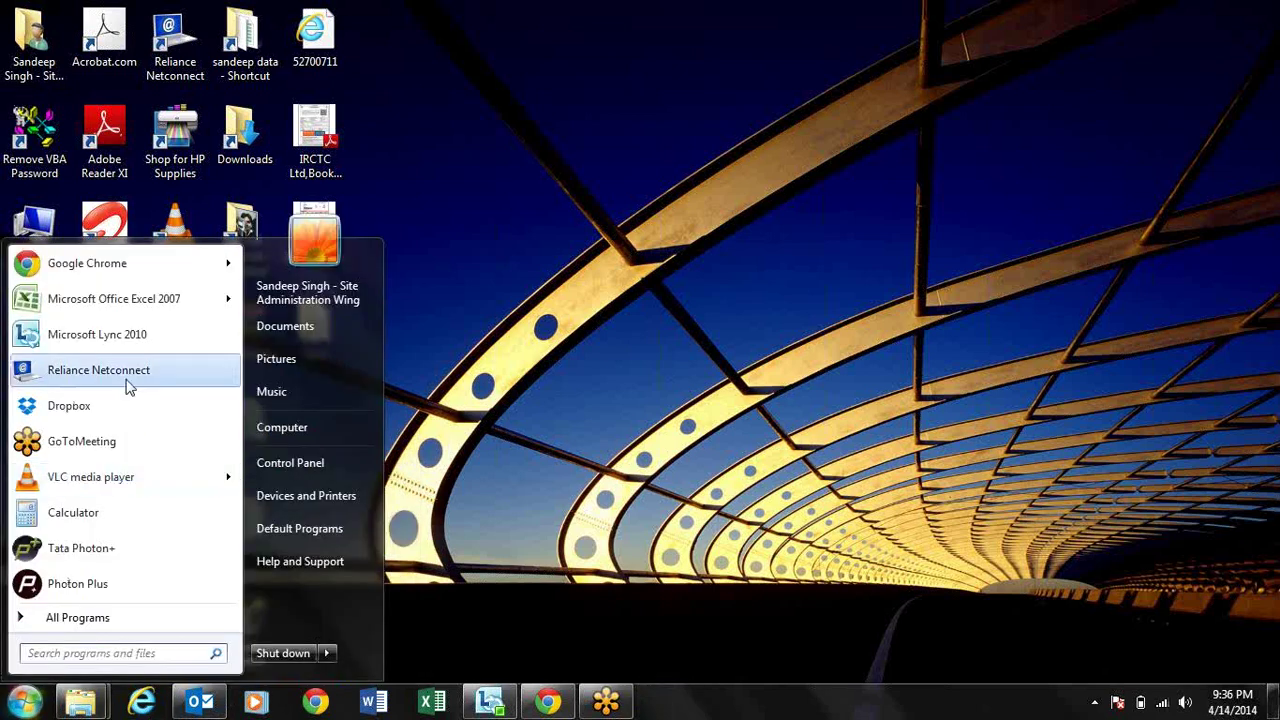
{"action": "left_click", "coordinate": [104, 306]}
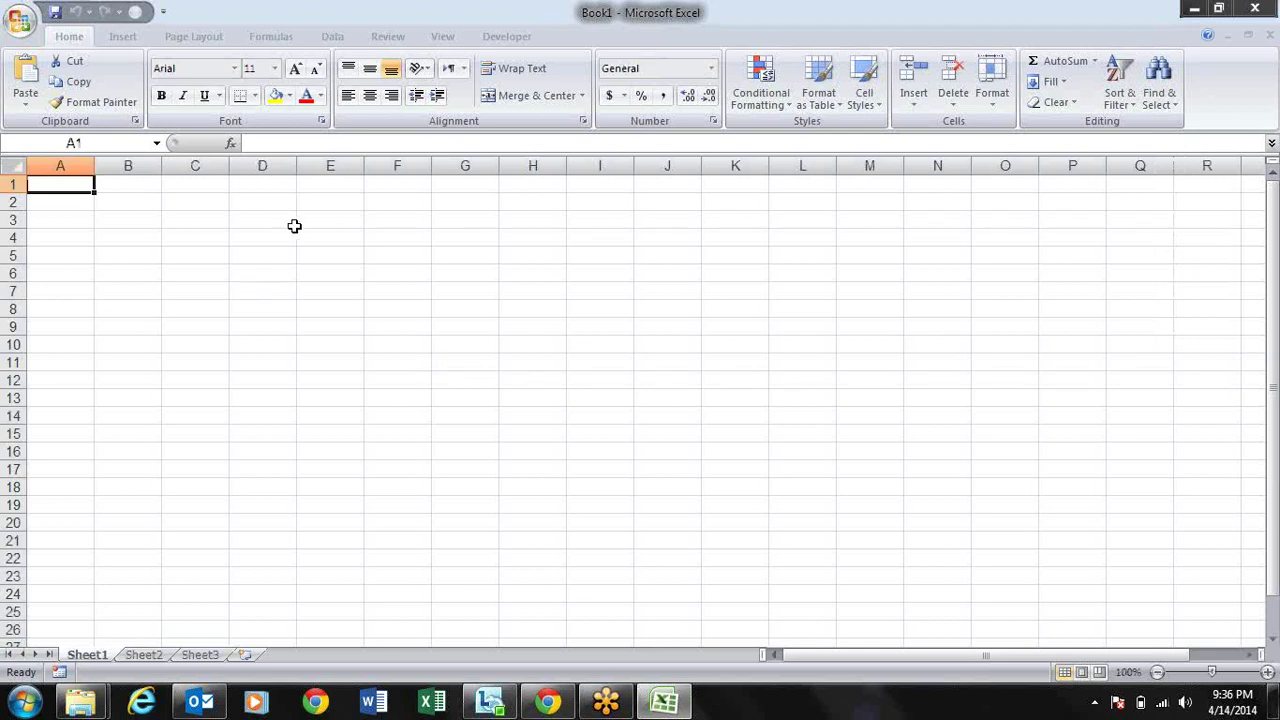
Step: Browse the Insert, Page Layout and Formulas ribbon tabs of the blank workbook
{"action": "left_click", "coordinate": [283, 287]}
{"action": "key", "text": "Left"}
{"action": "key", "text": "Left"}
{"action": "key", "text": "Left"}
{"action": "key", "text": "Up"}
{"action": "key", "text": "Up"}
{"action": "key", "text": "Up"}
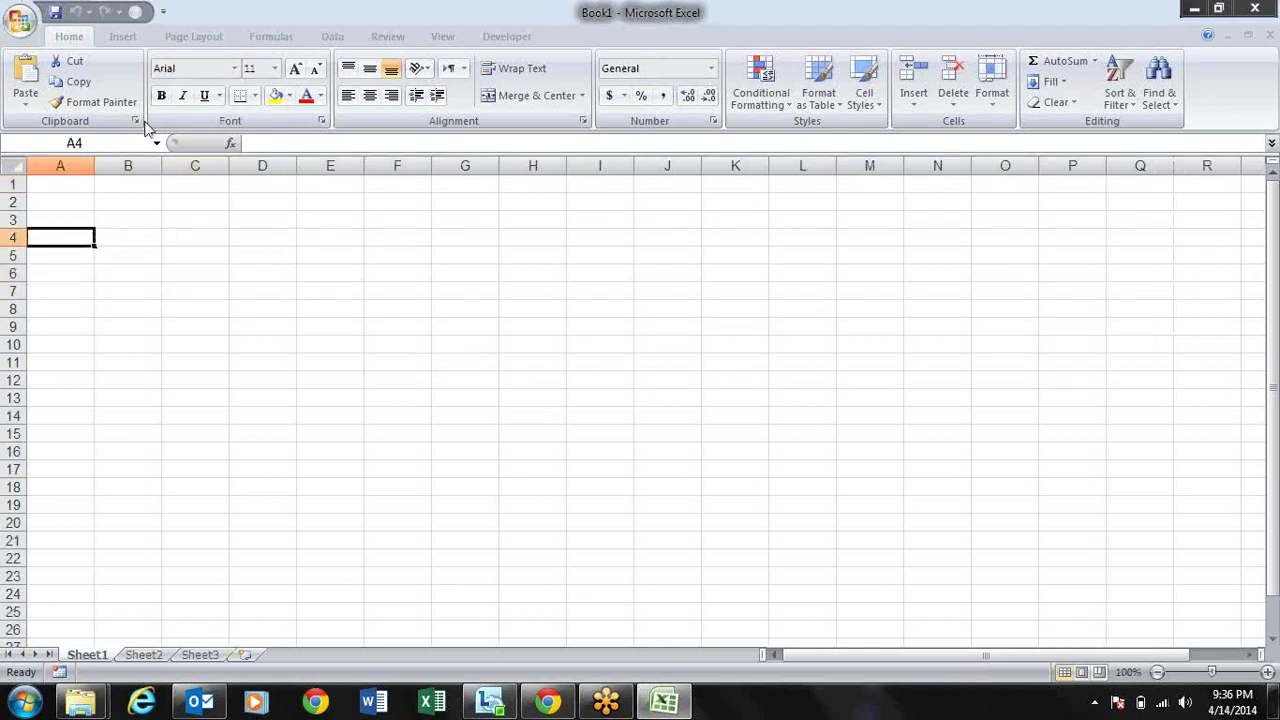
{"action": "left_click", "coordinate": [120, 40]}
{"action": "left_click", "coordinate": [167, 42]}
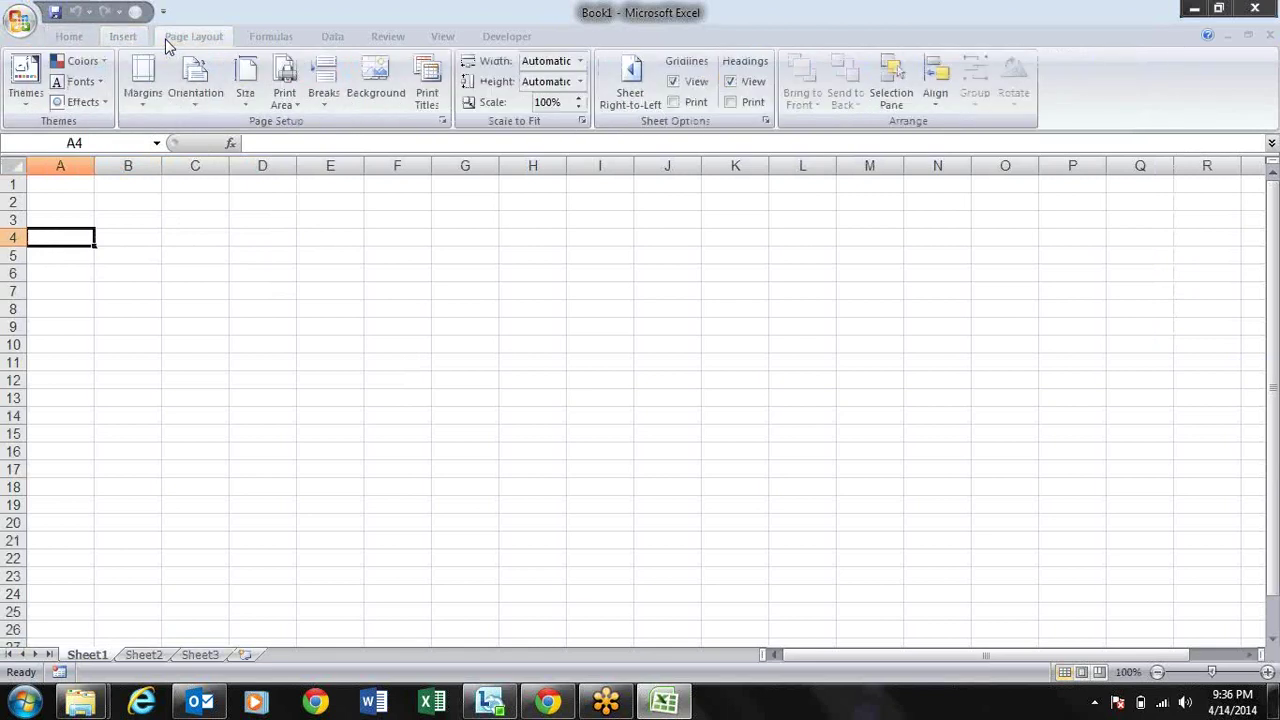
{"action": "left_click", "coordinate": [86, 31]}
{"action": "left_click", "coordinate": [130, 40]}
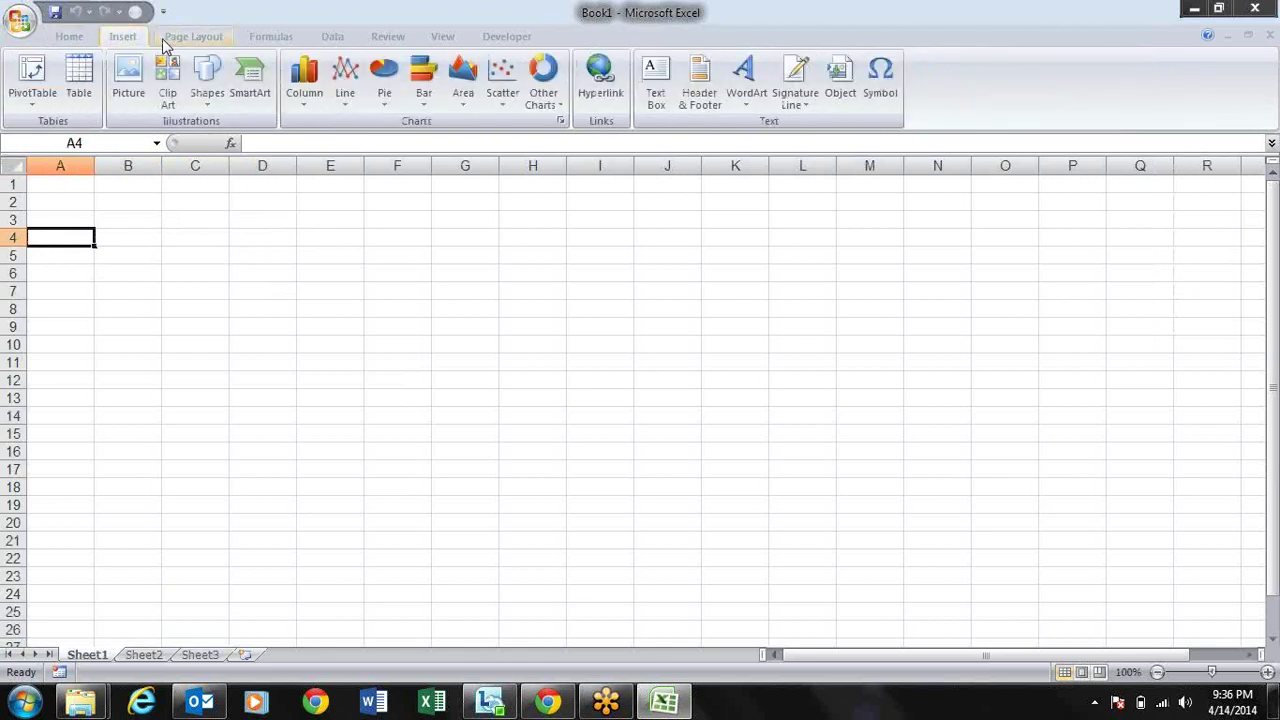
{"action": "left_click", "coordinate": [180, 40]}
{"action": "left_click", "coordinate": [263, 42]}
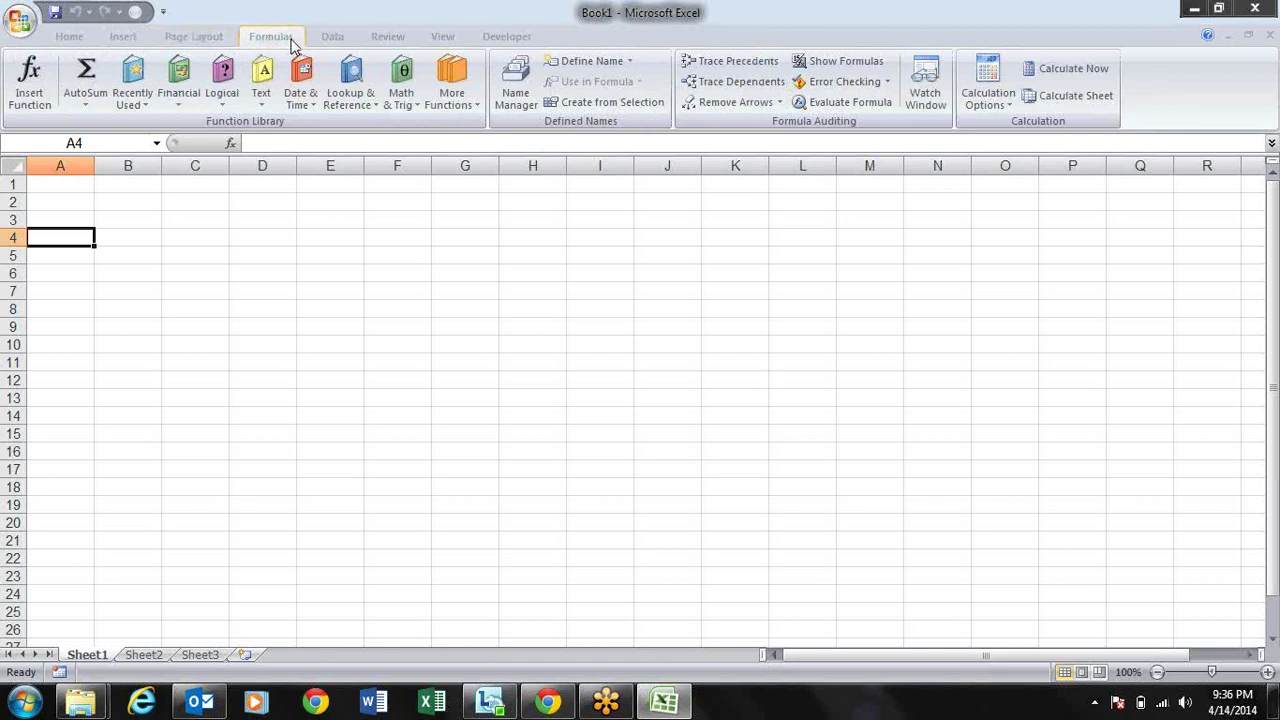
{"action": "left_click", "coordinate": [315, 307]}
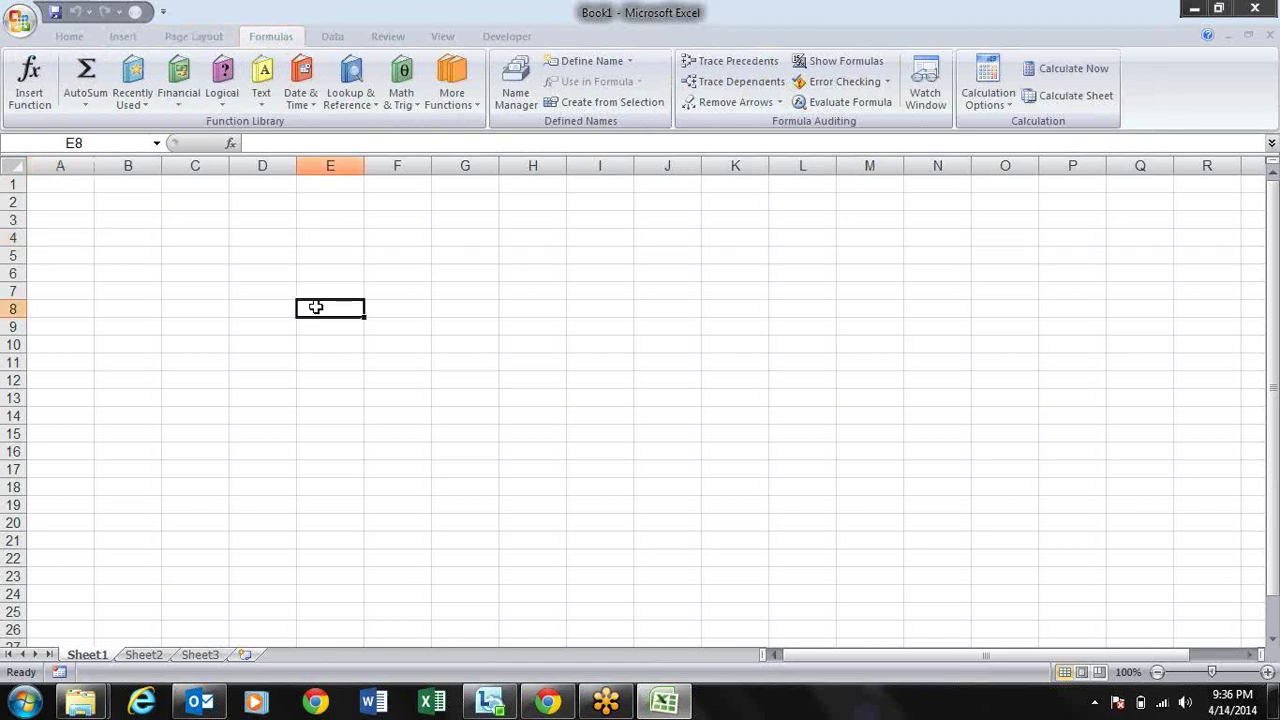
Step: Enter 10.23 into cell C4 and reselect it to check the value
{"action": "double_click", "coordinate": [181, 240]}
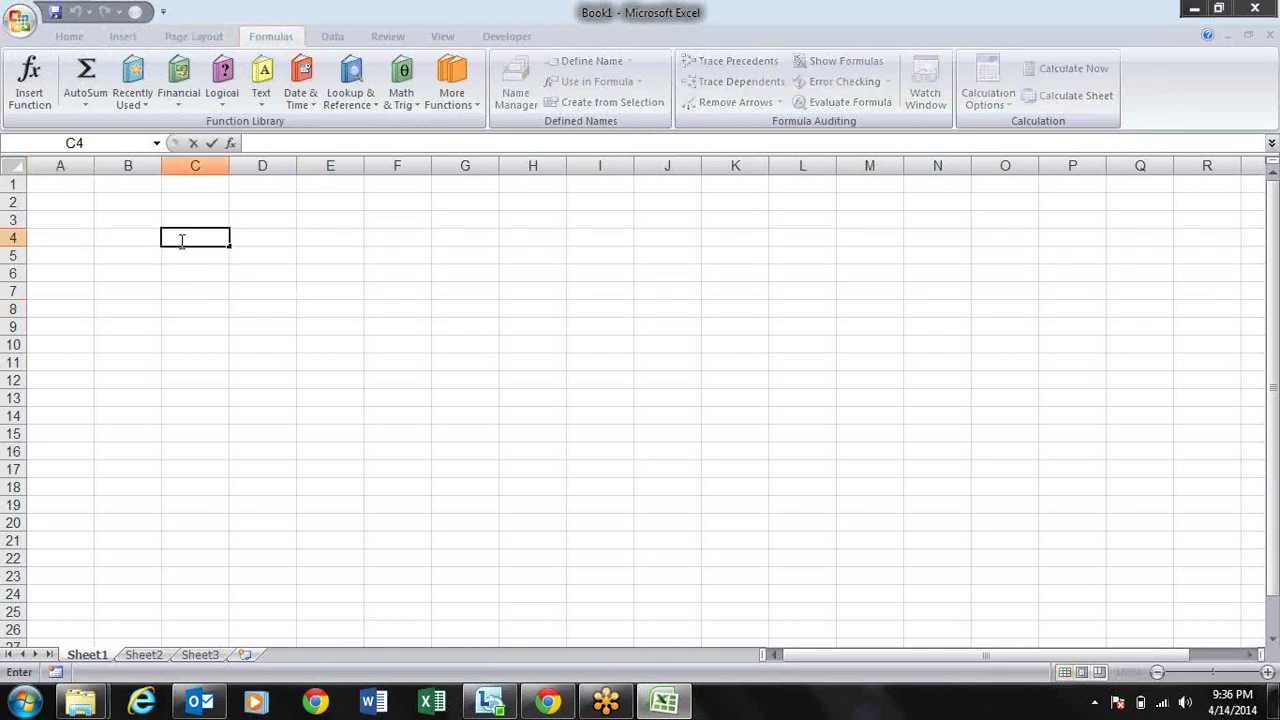
{"action": "type", "text": "10.23"}
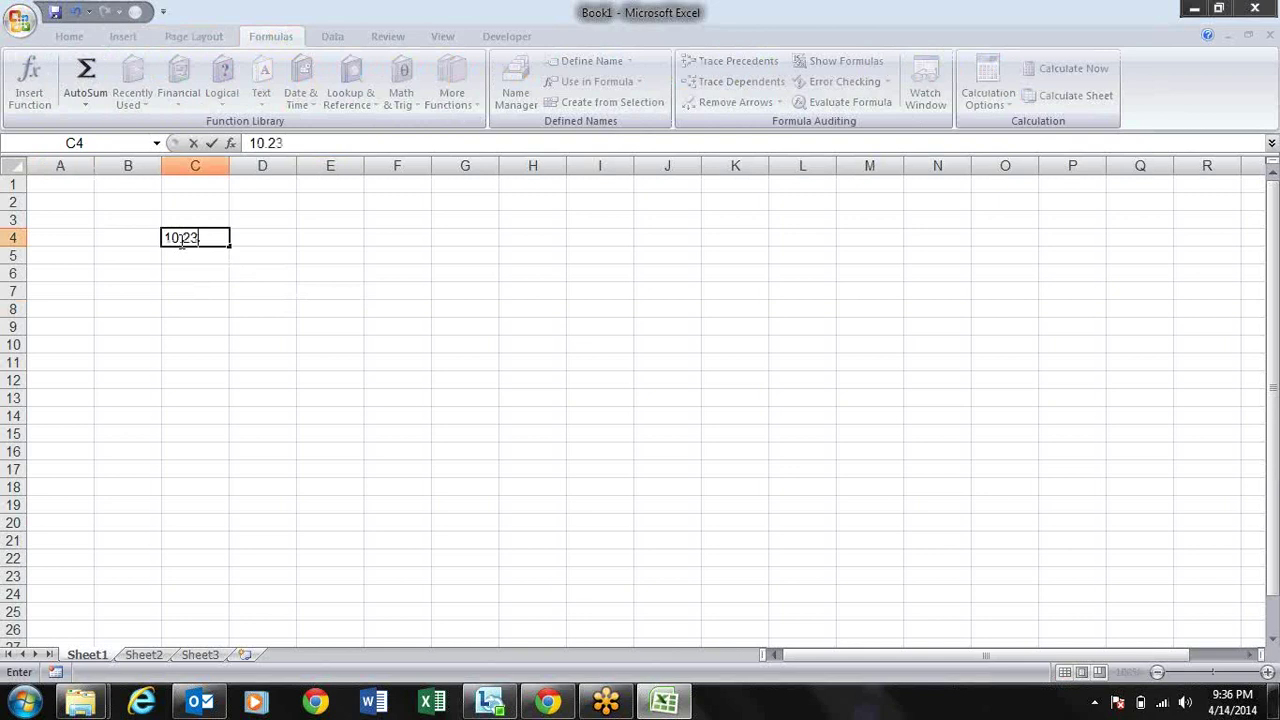
{"action": "key", "text": "Return"}
{"action": "key", "text": "Up"}
{"action": "key", "text": "Right"}
{"action": "left_click", "coordinate": [180, 240]}
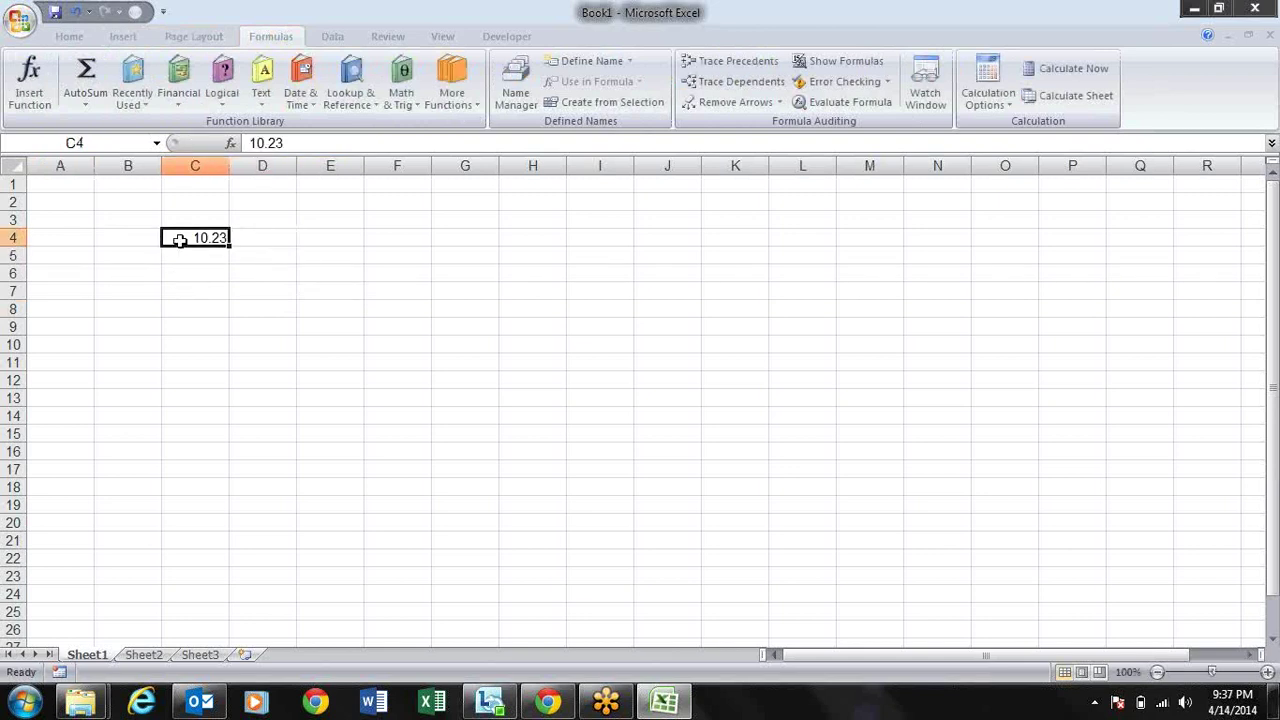
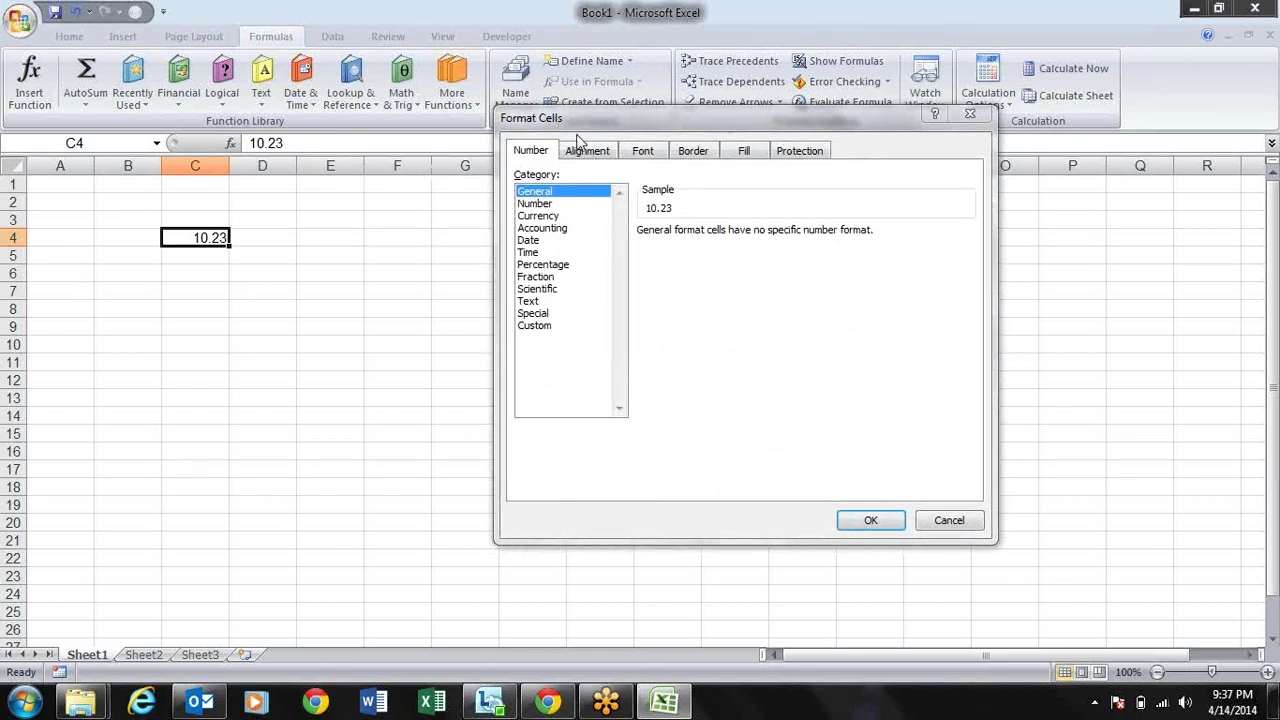
{"action": "left_click_drag", "start_coordinate": [584, 120], "coordinate": [455, 164]}
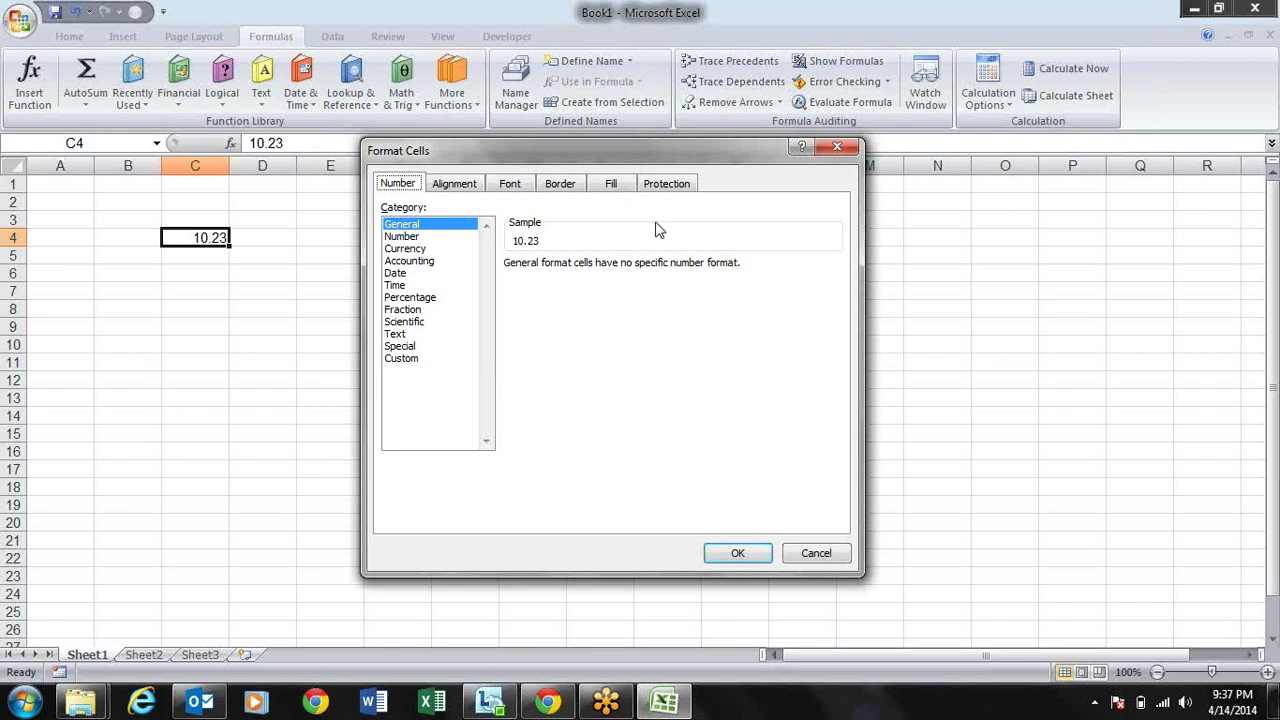
{"action": "key", "text": "ctrl+Tab"}
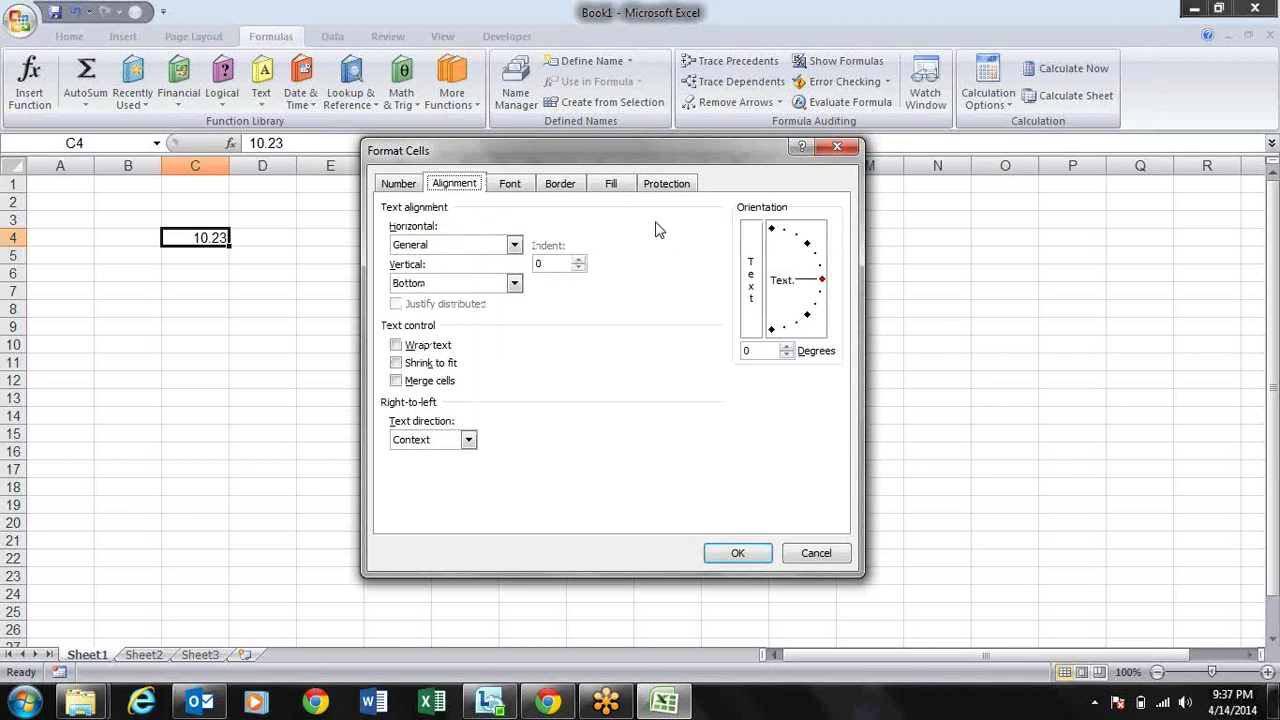
{"action": "key", "text": "ctrl+Tab"}
{"action": "key", "text": "ctrl+Tab"}
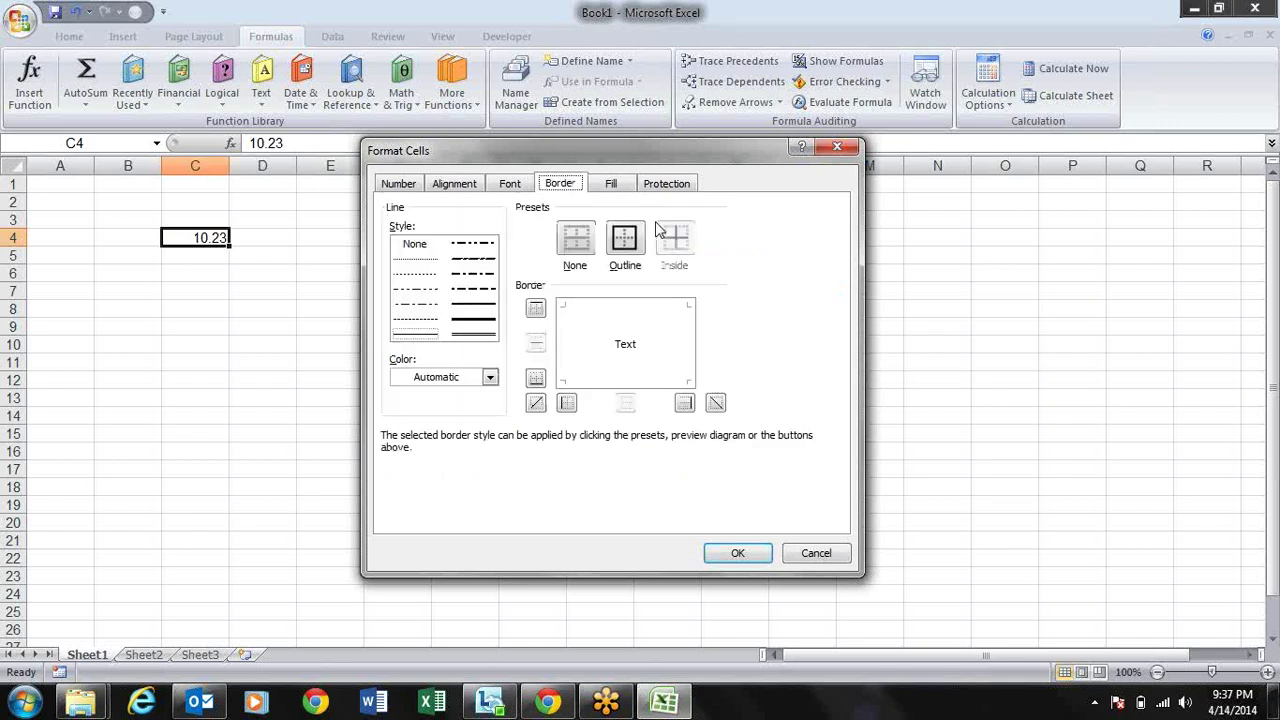
{"action": "key", "text": "ctrl+Tab"}
{"action": "key", "text": "ctrl+Tab"}
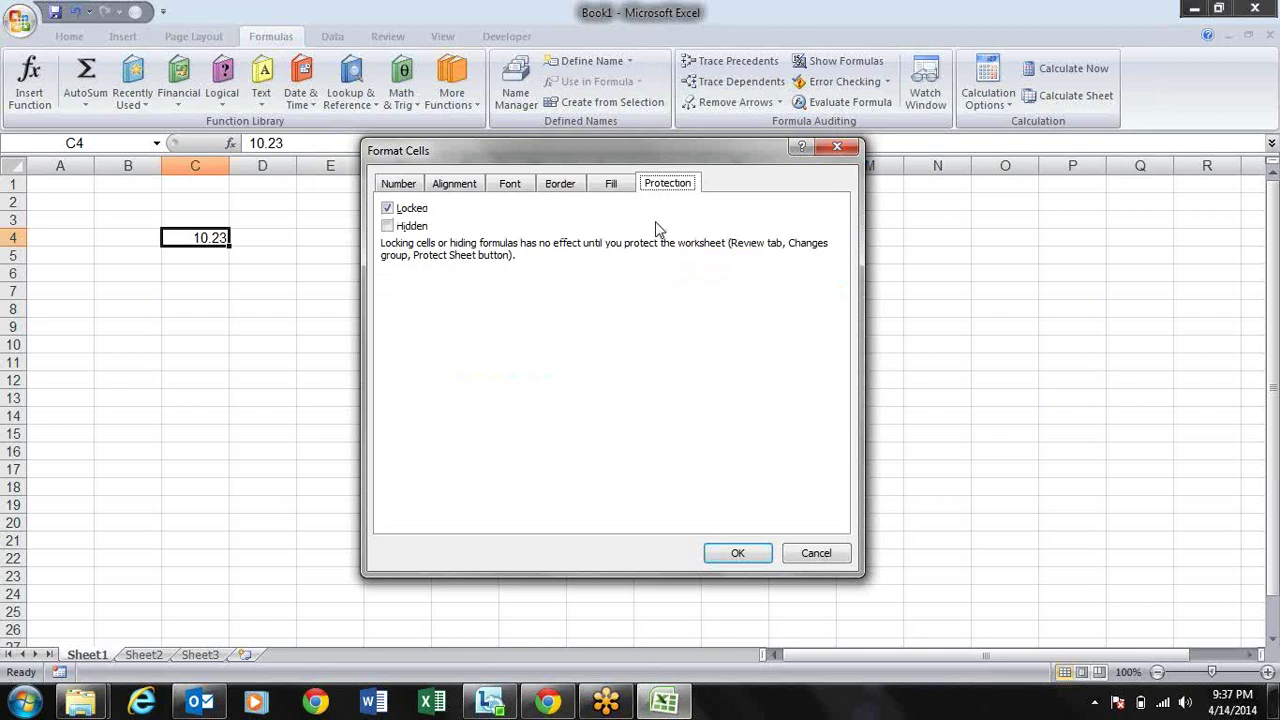
{"action": "key", "text": "ctrl+shift+Tab"}
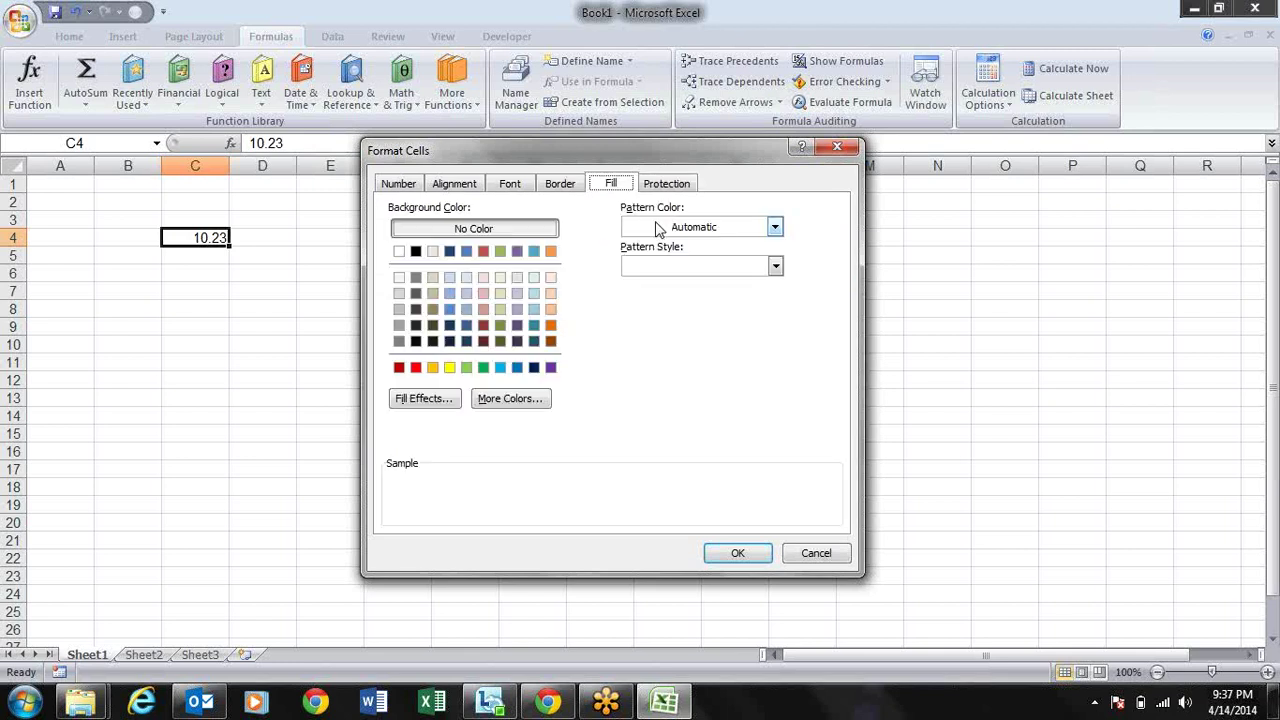
{"action": "key", "text": "ctrl+shift+Tab"}
{"action": "key", "text": "ctrl+shift+Tab"}
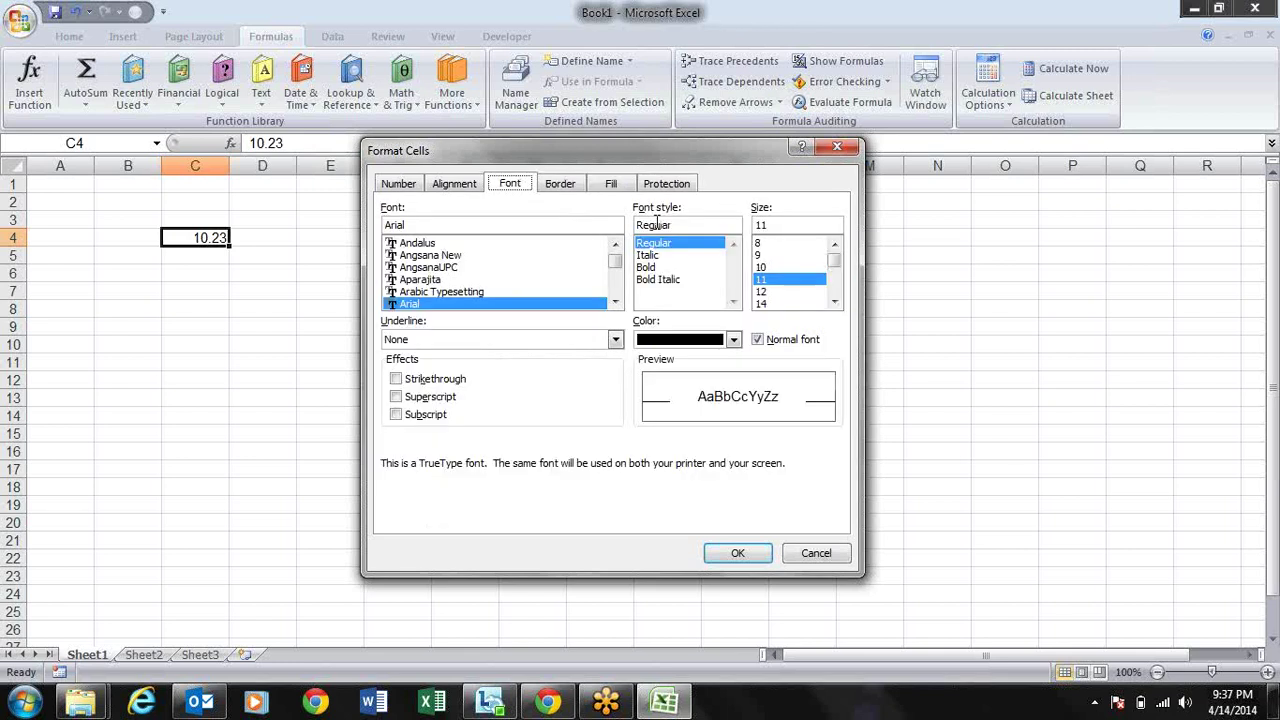
{"action": "key", "text": "ctrl+shift+Tab"}
{"action": "key", "text": "ctrl+shift+Tab"}
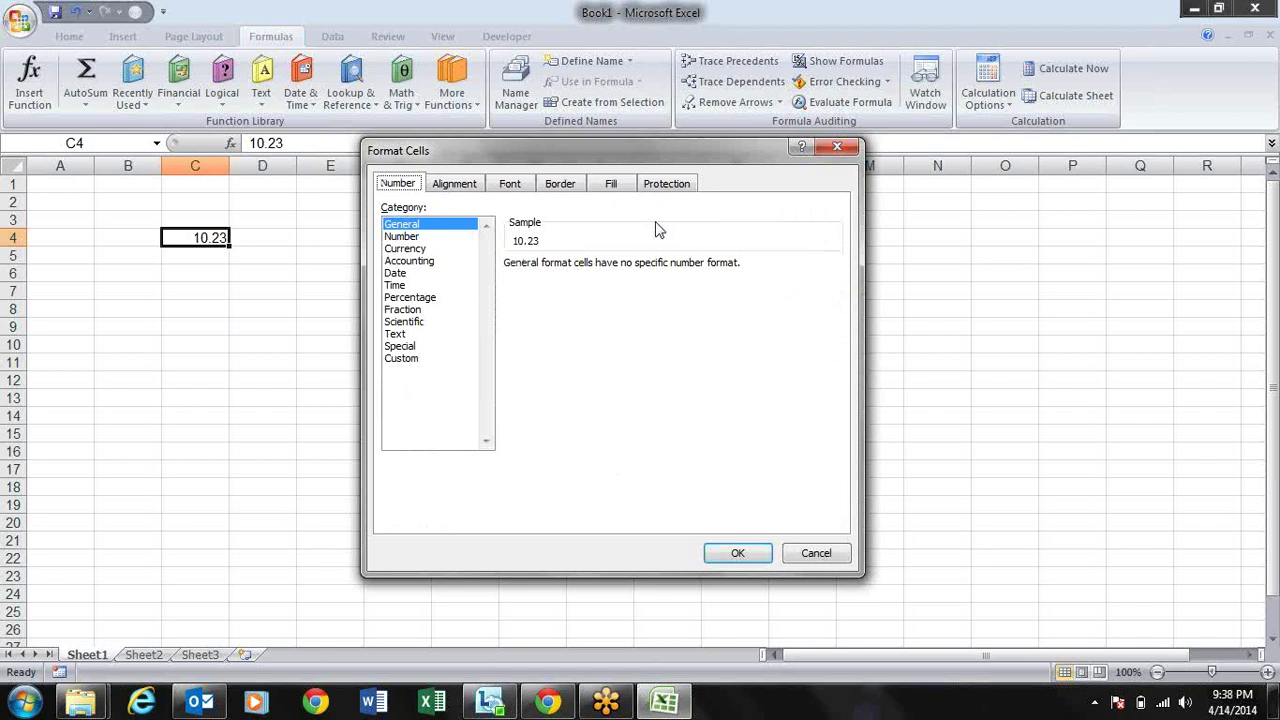
Step: Turn on Wrap text and Merge cells for C4 on the Alignment tab and apply
{"action": "key", "text": "ctrl+Tab"}
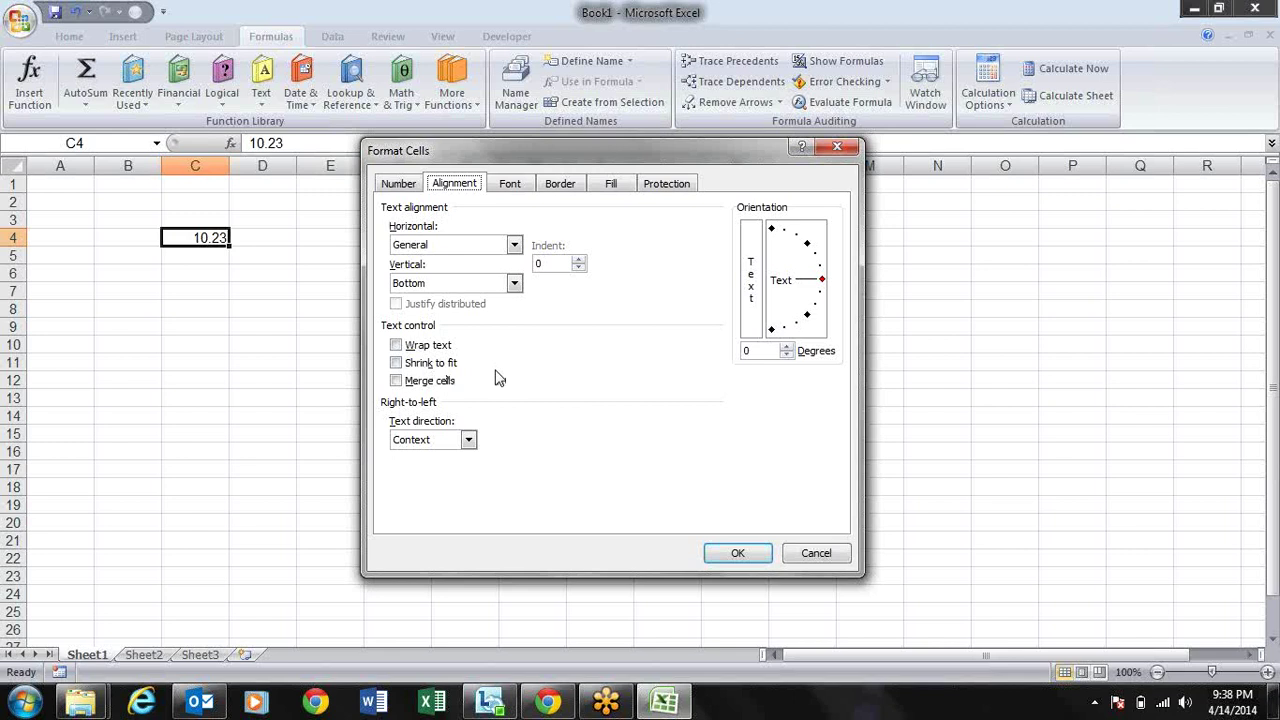
{"action": "key", "text": "alt+w"}
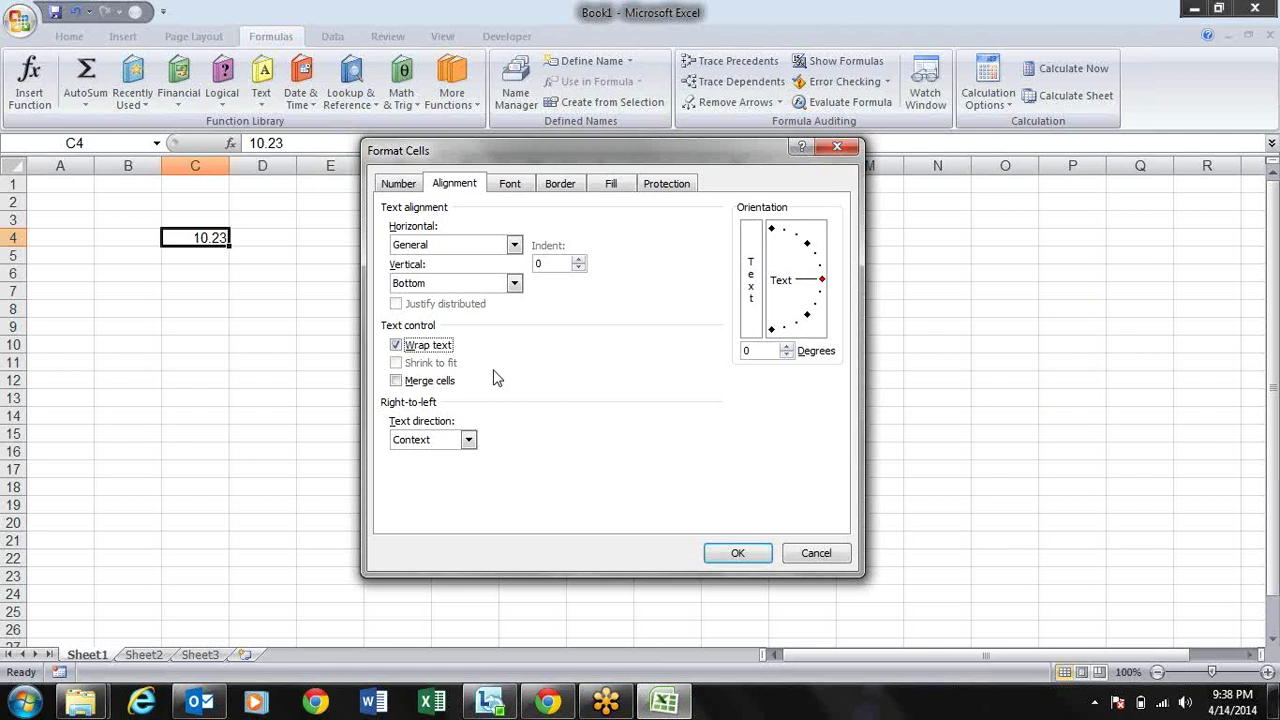
{"action": "left_click", "coordinate": [497, 378]}
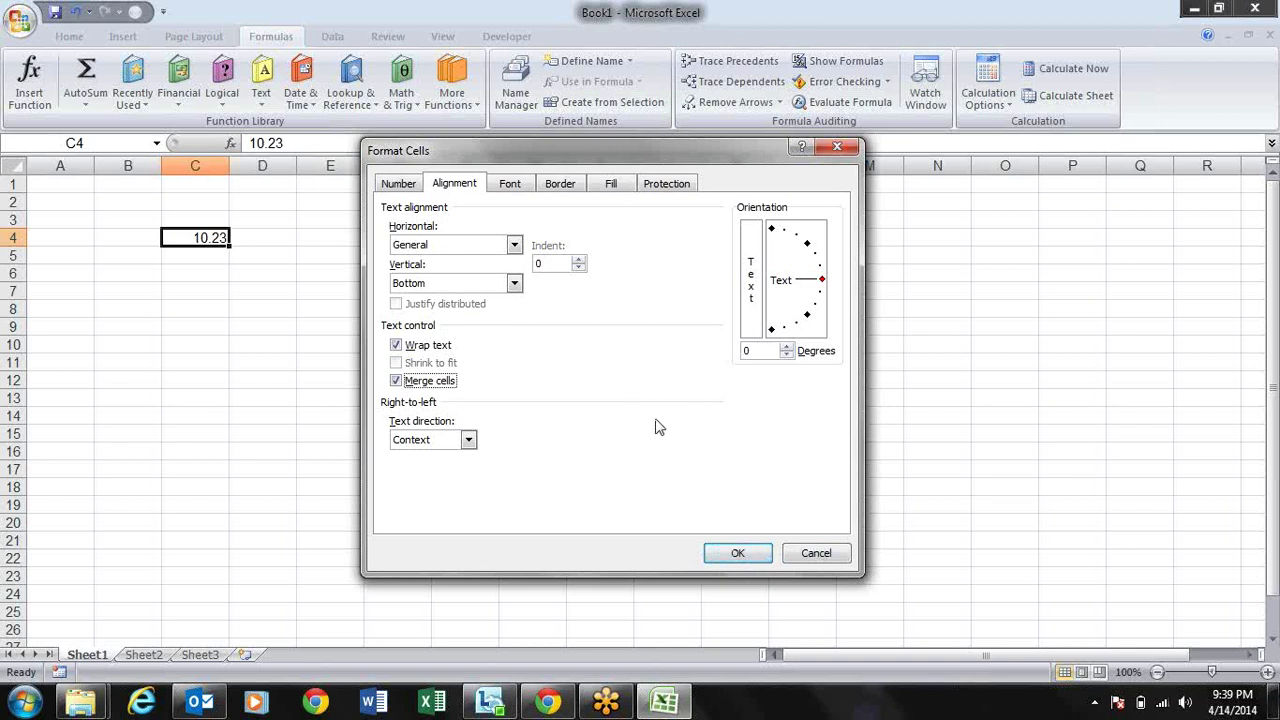
{"action": "key", "text": "Return"}
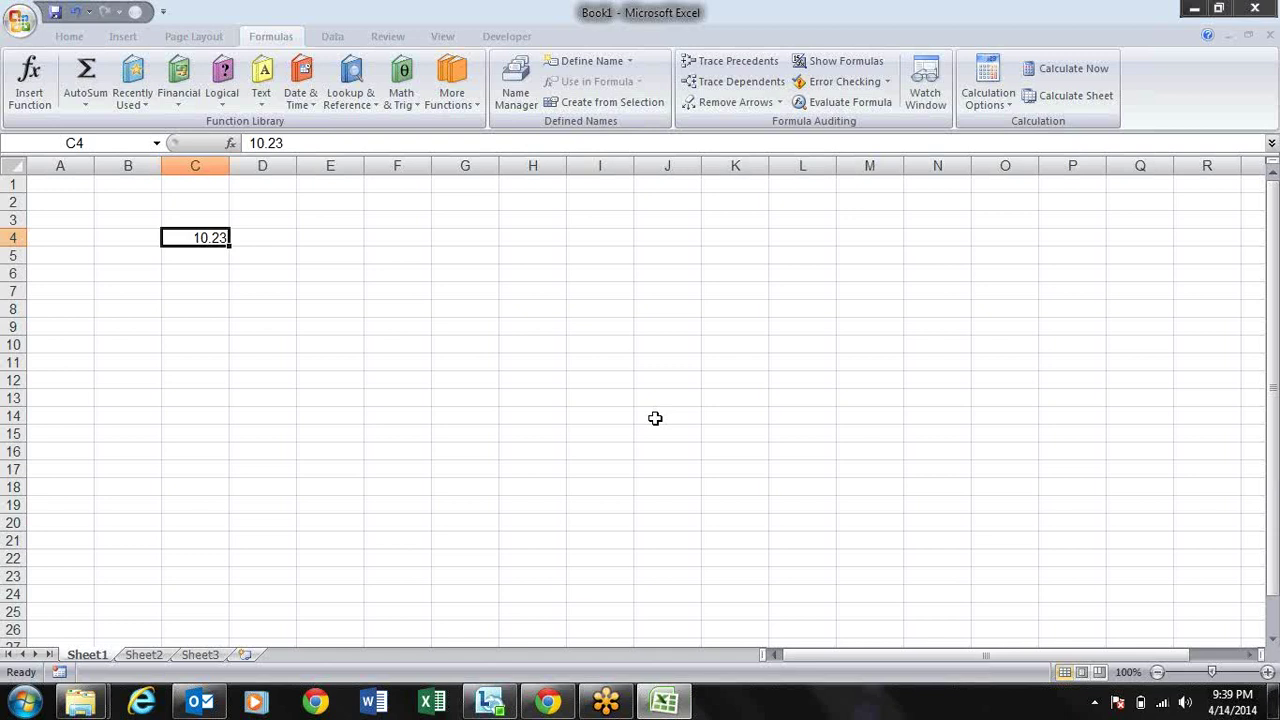
Step: Reopen and close Format Cells, browsing the Home, Insert and Page Layout ribbon tabs
{"action": "key", "text": "ctrl+1"}
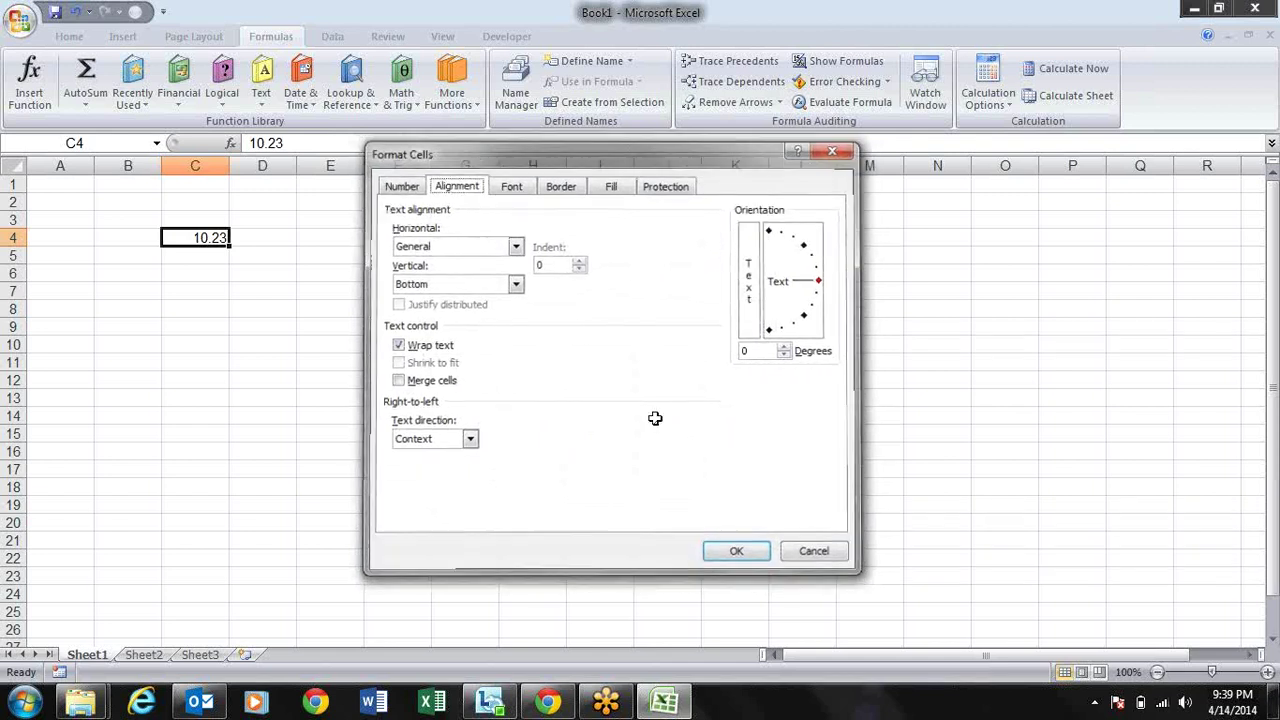
{"action": "key", "text": "Return"}
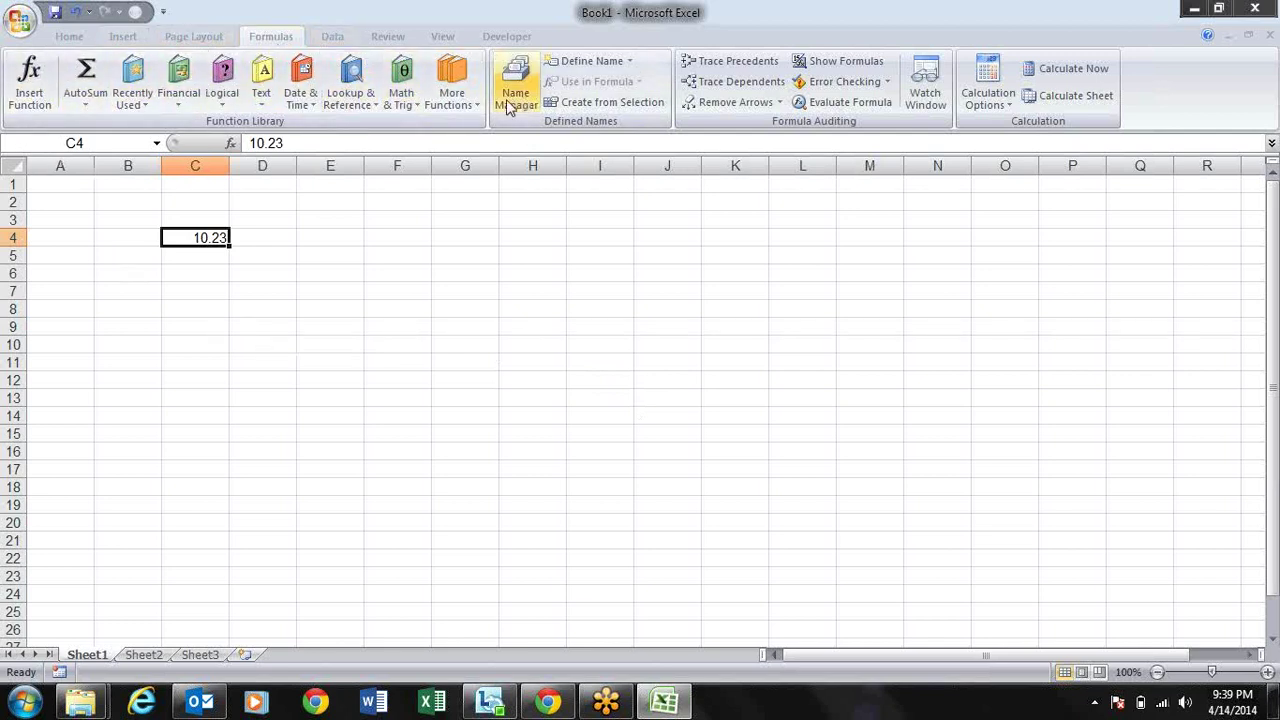
{"action": "left_click", "coordinate": [72, 38]}
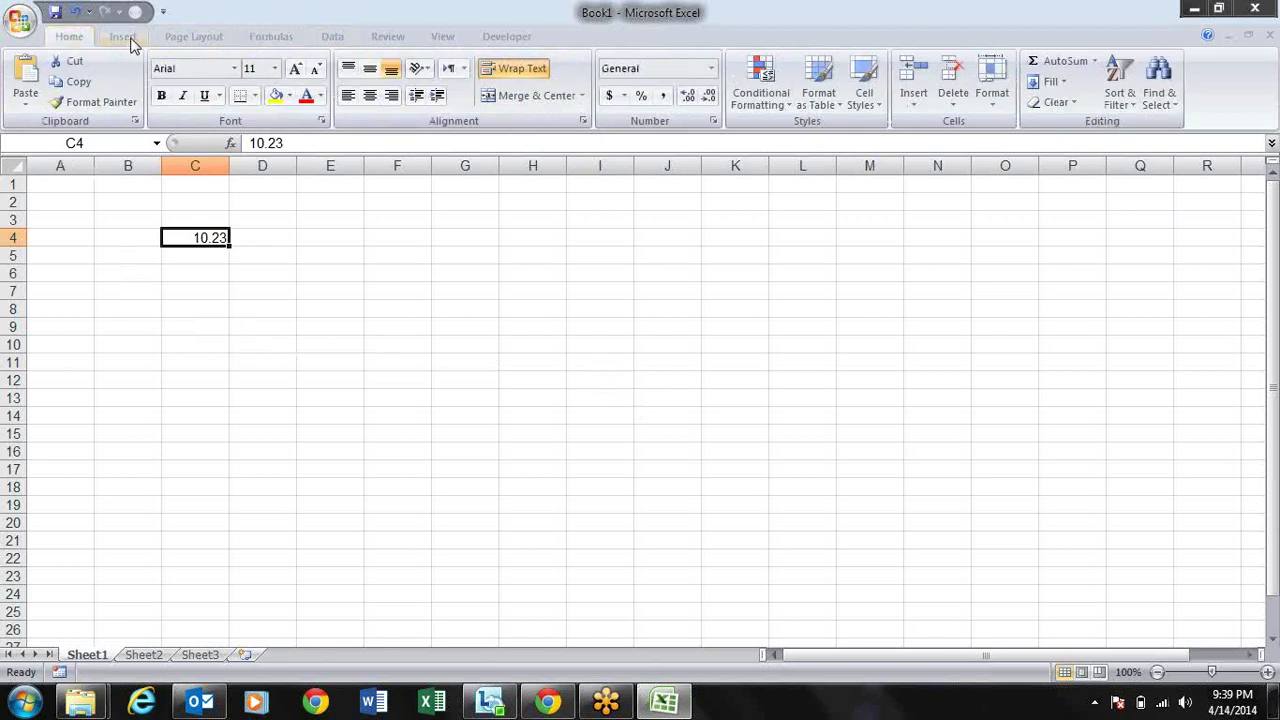
{"action": "left_click", "coordinate": [126, 38]}
{"action": "left_click", "coordinate": [190, 38]}
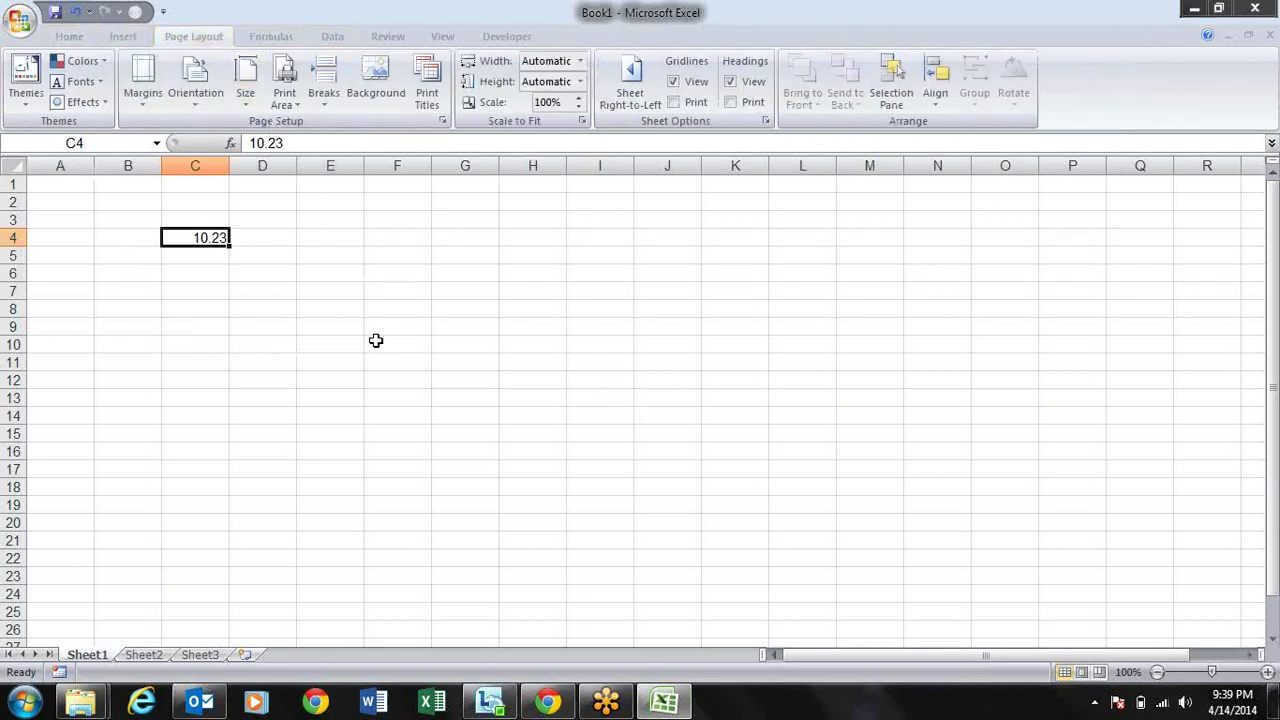
{"action": "key", "text": "ctrl+1"}
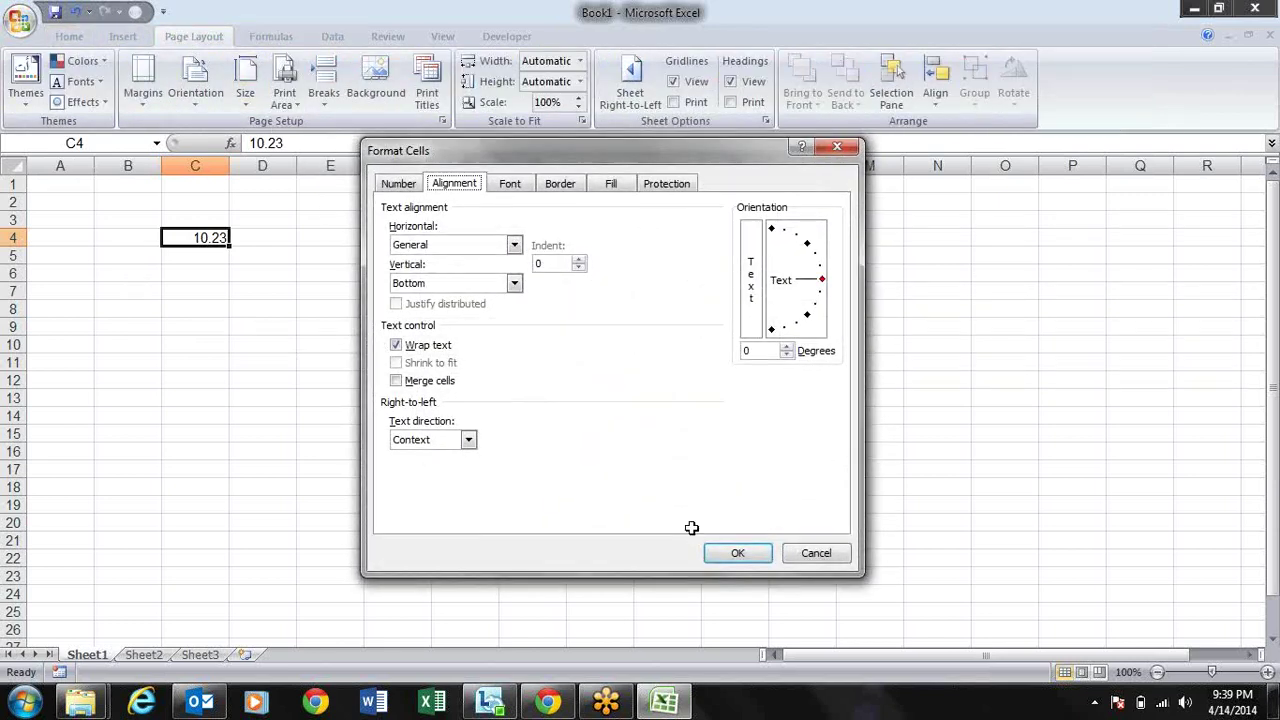
{"action": "key", "text": "Return"}
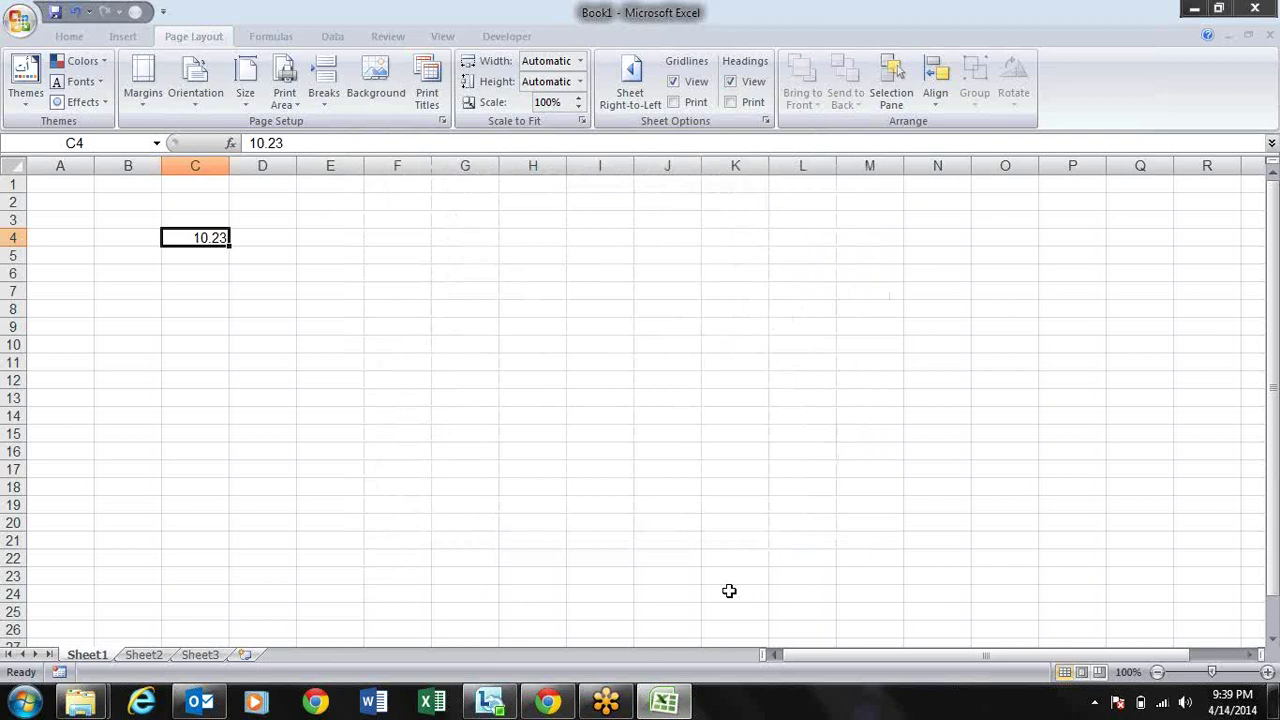
Step: Select cell K24 and open Print Preview of the sheet
{"action": "left_click", "coordinate": [729, 591], "text": "alt"}
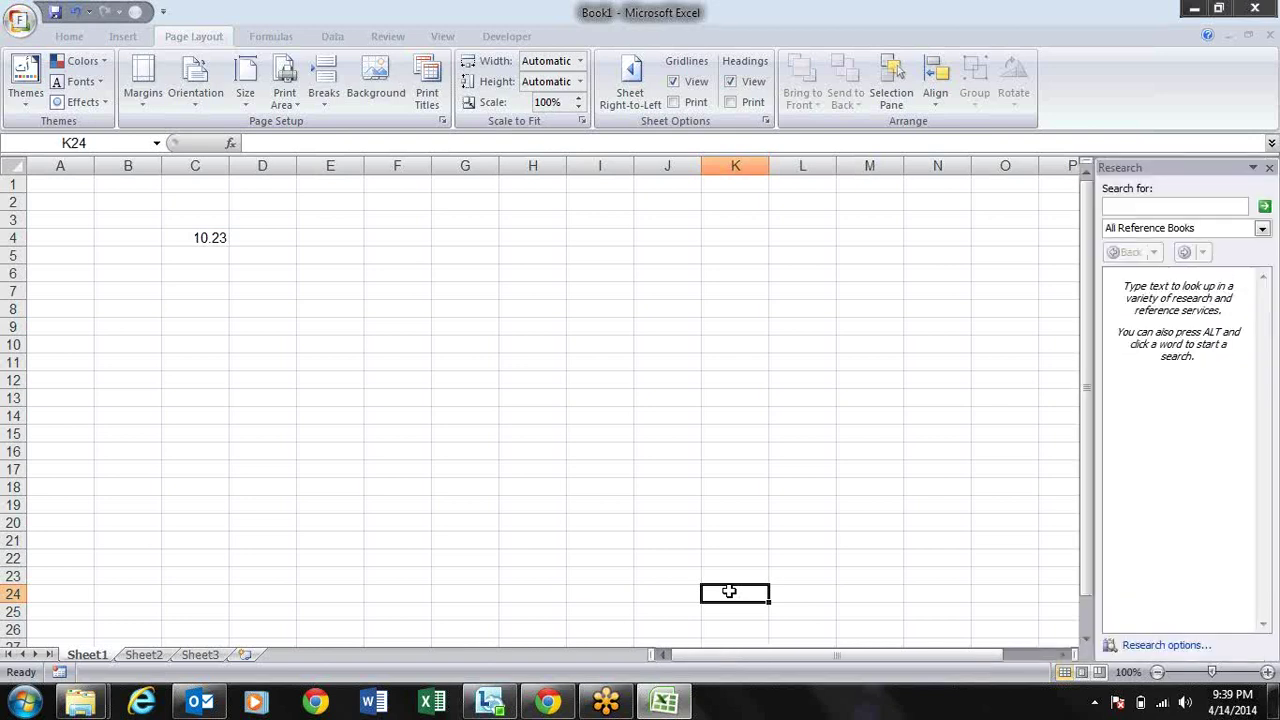
{"action": "key", "text": "f"}
{"action": "key", "text": "w"}
{"action": "key", "text": "v"}
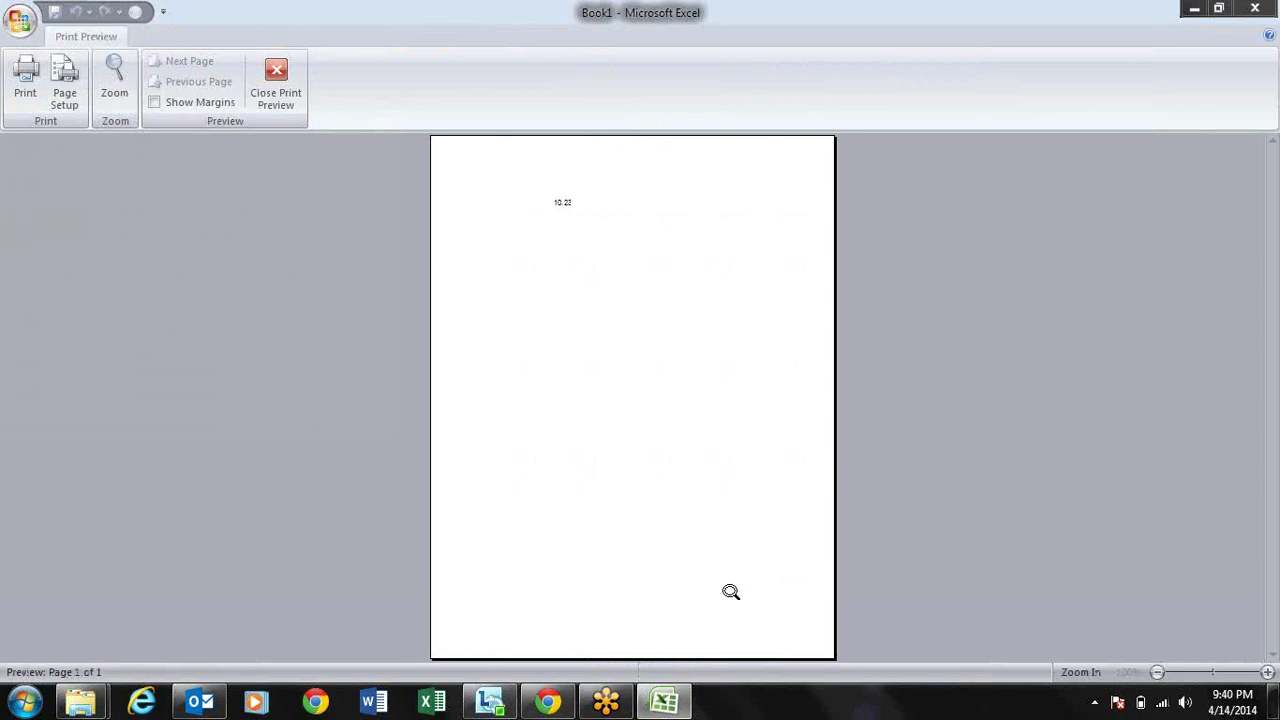
Step: Minimize and restore the Excel window, then briefly open and dismiss Page Setup
{"action": "mouse_move", "coordinate": [664, 702]}
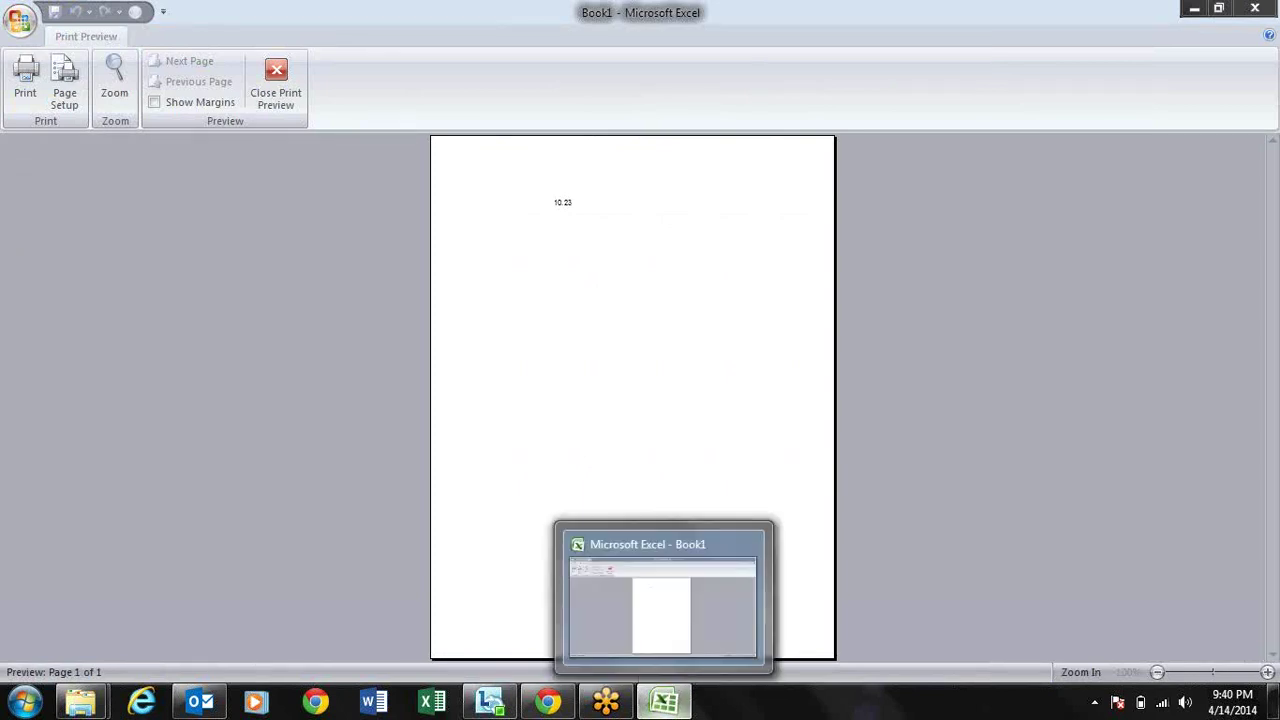
{"action": "left_click", "coordinate": [666, 702]}
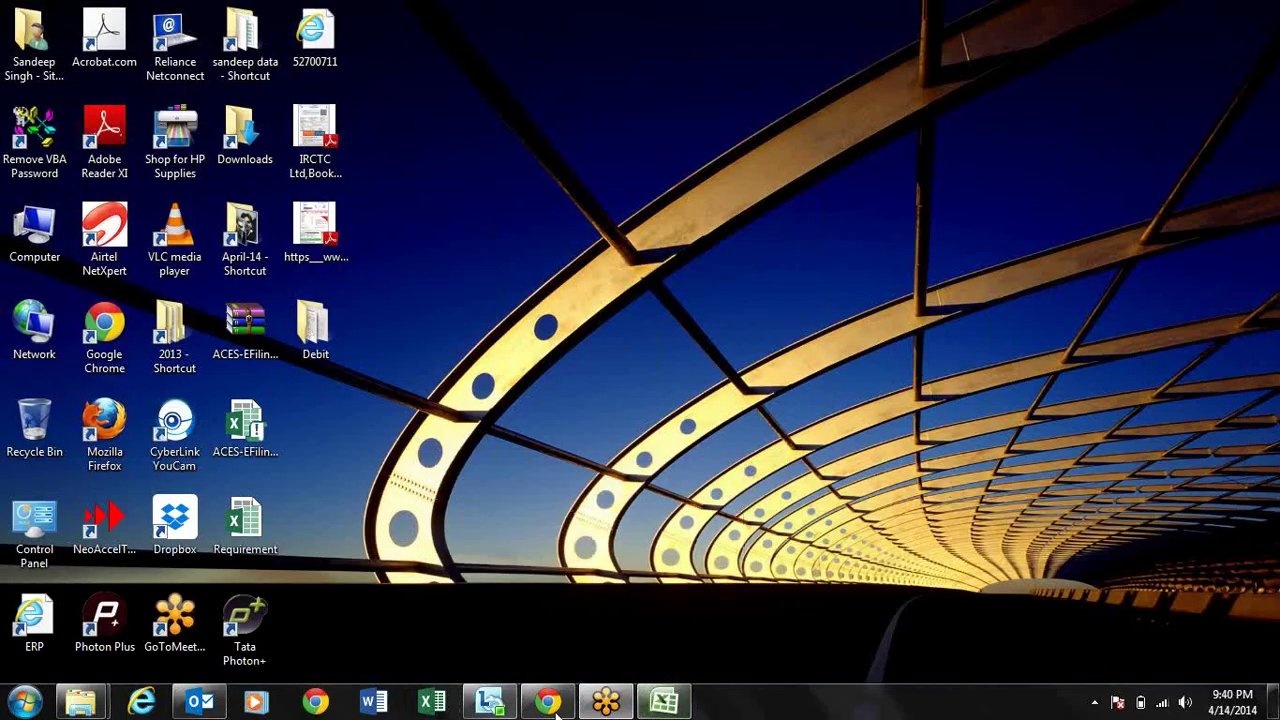
{"action": "left_click", "coordinate": [670, 703]}
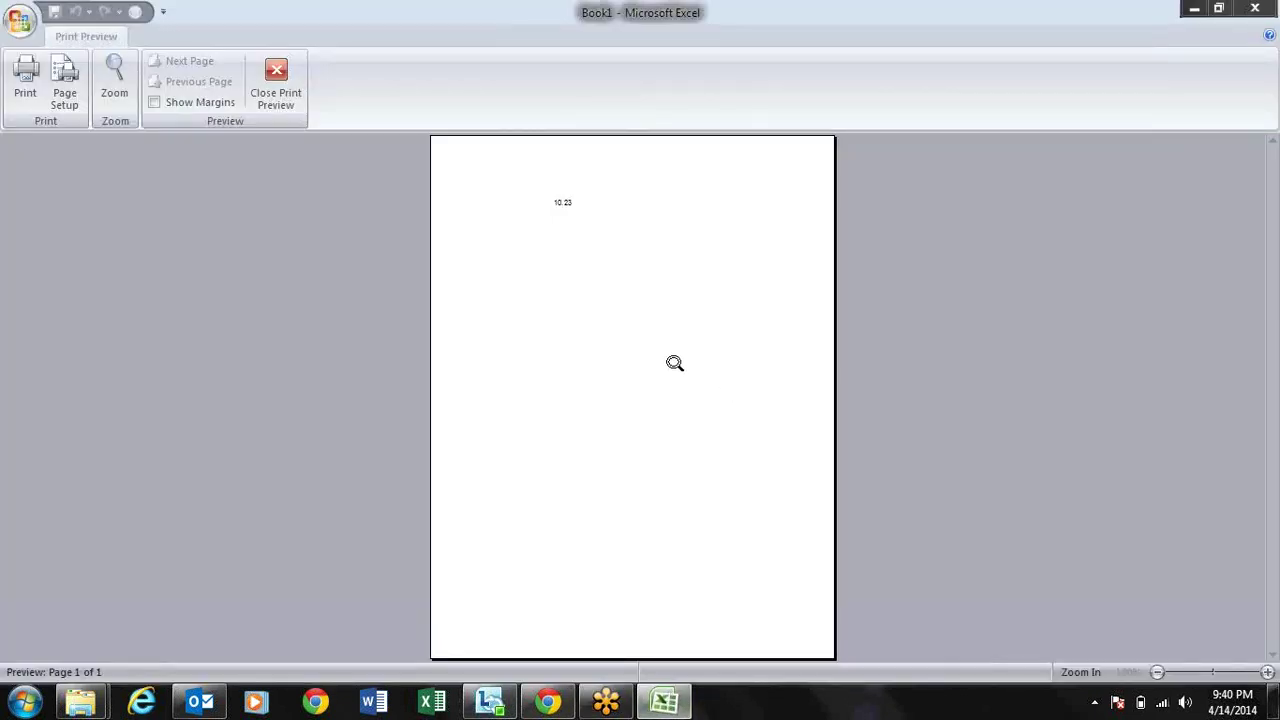
{"action": "key", "text": "alt"}
{"action": "key", "text": "s"}
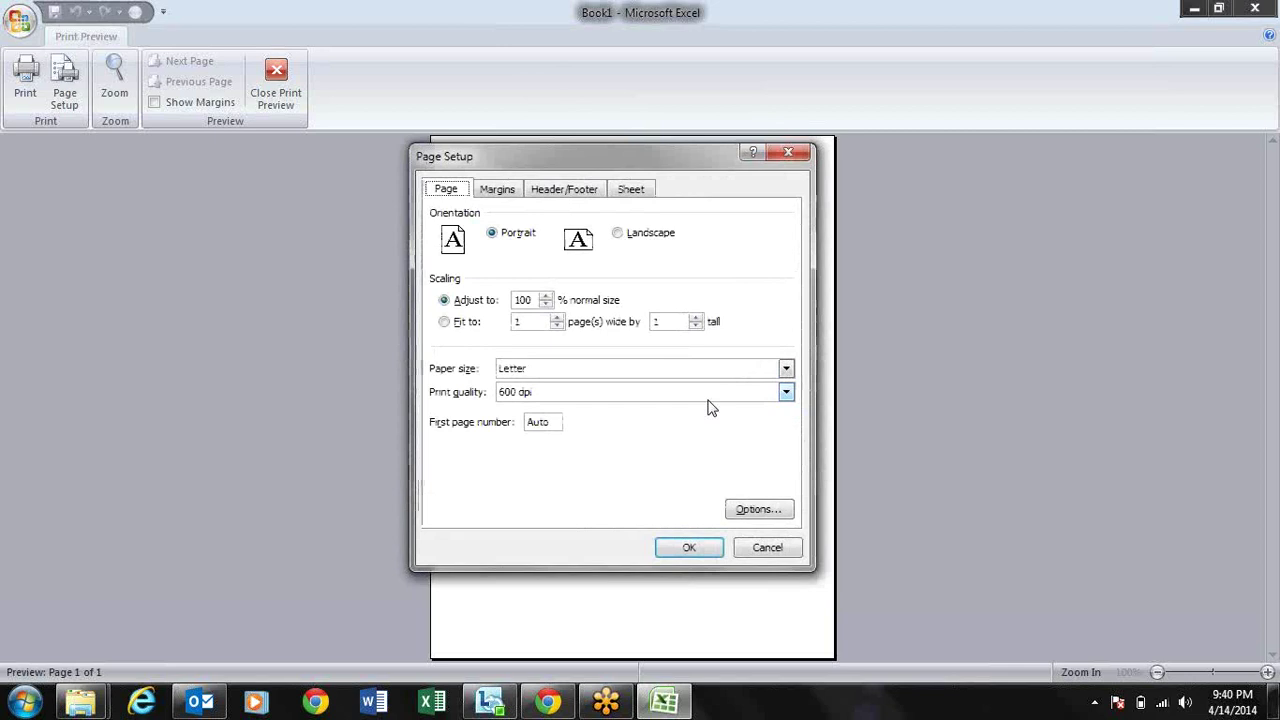
{"action": "key", "text": "Escape"}
Step: In Page Setup set Landscape orientation and Fit to 1 page, then leave Print Preview
{"action": "key", "text": "alt"}
{"action": "key", "text": "p"}
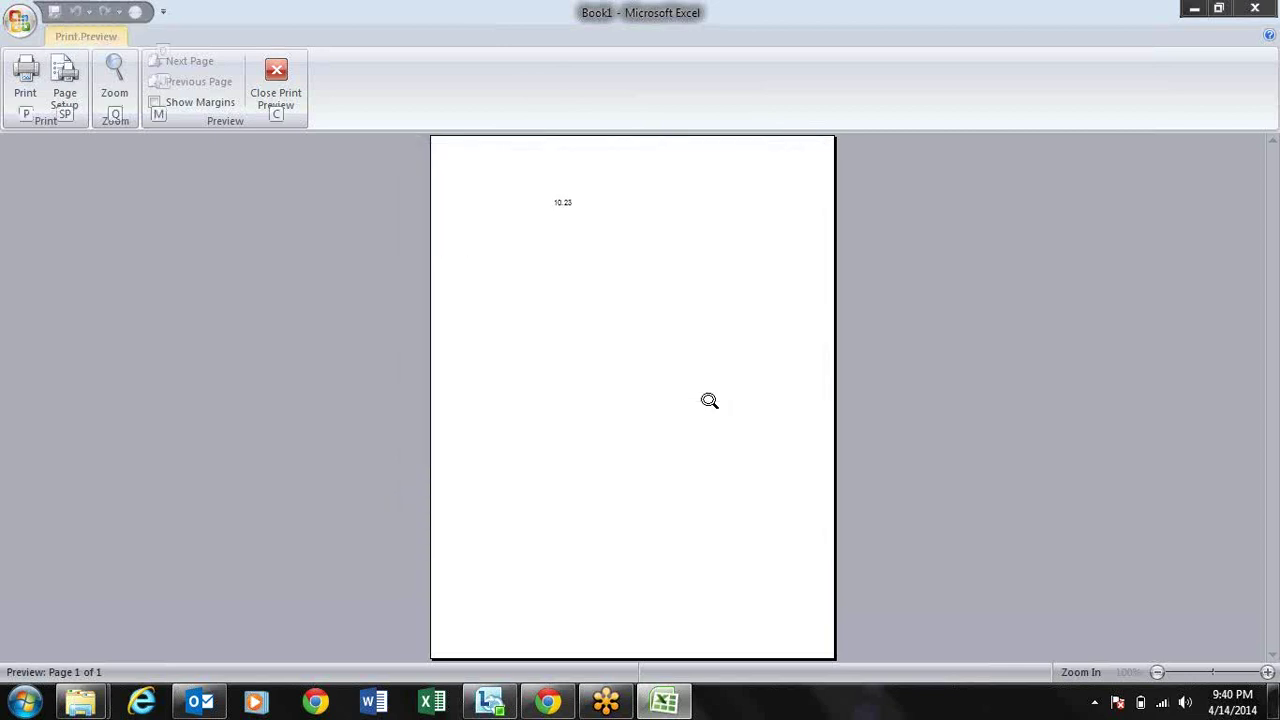
{"action": "key", "text": "s"}
{"action": "key", "text": "p"}
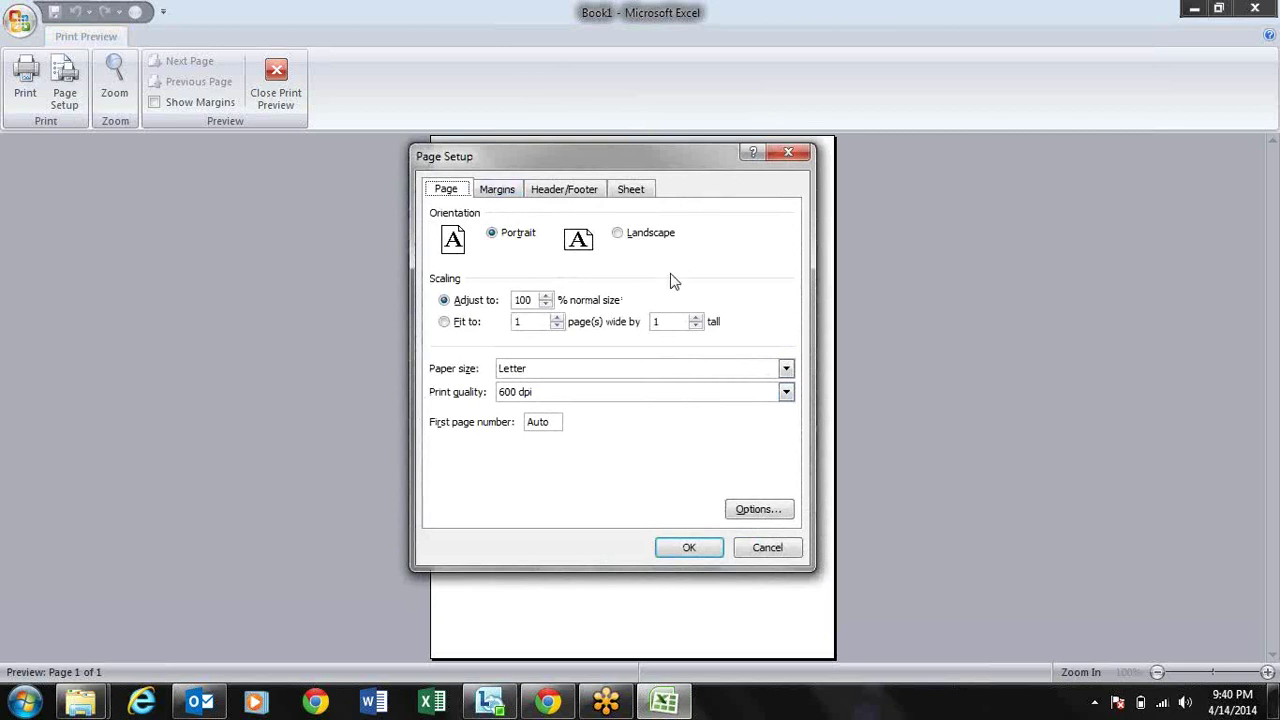
{"action": "key", "text": "ctrl+Tab"}
{"action": "key", "text": "ctrl+Tab"}
{"action": "key", "text": "ctrl+Tab"}
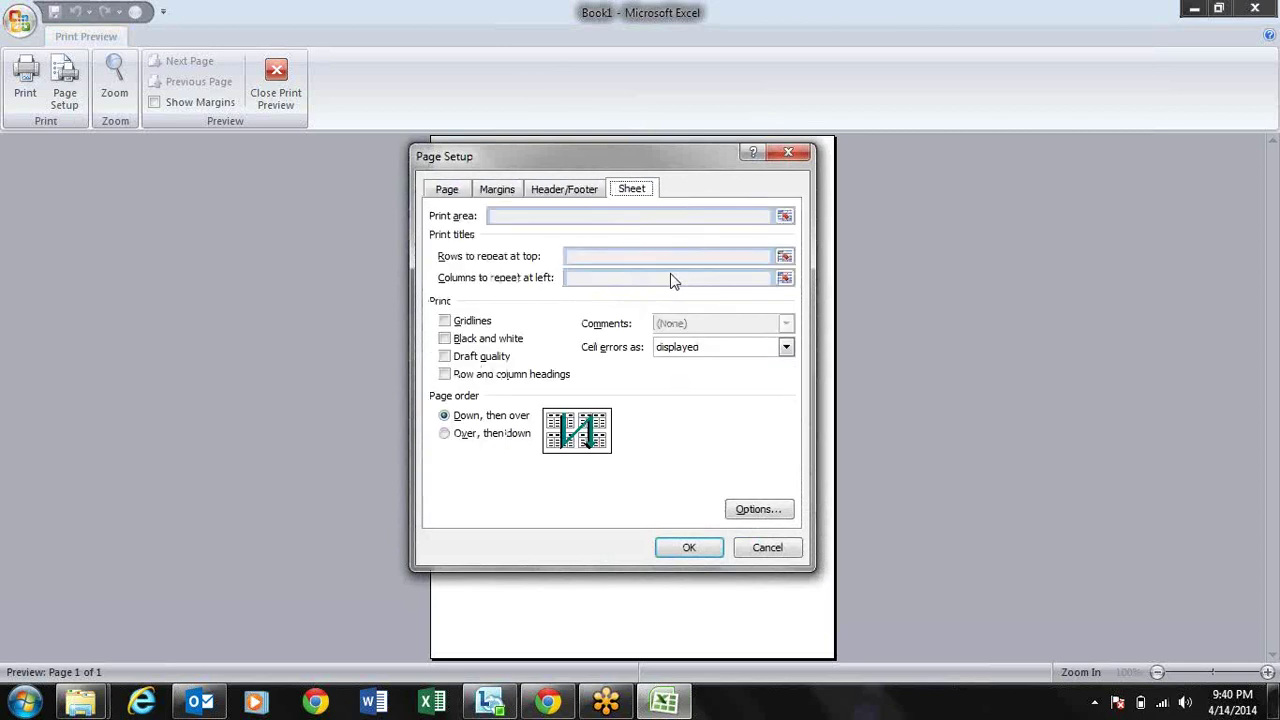
{"action": "key", "text": "ctrl+Tab"}
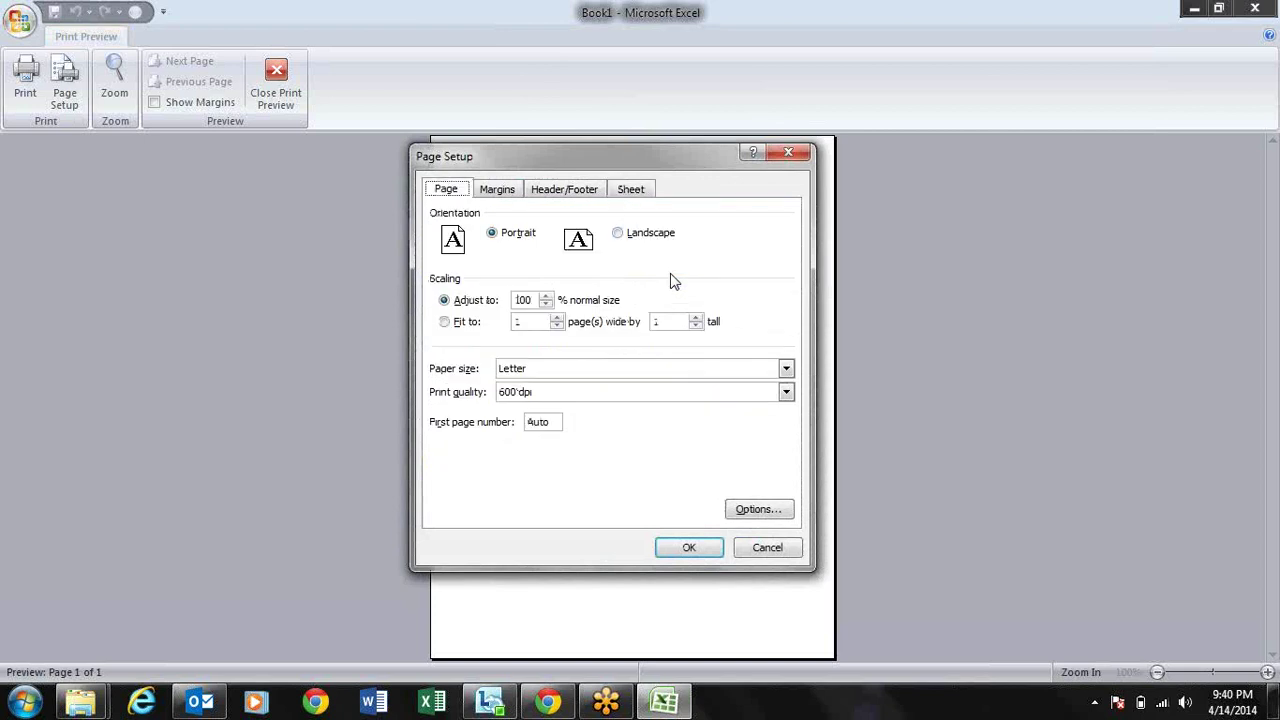
{"action": "key", "text": "alt+l"}
{"action": "key", "text": "alt+f"}
{"action": "key", "text": "Return"}
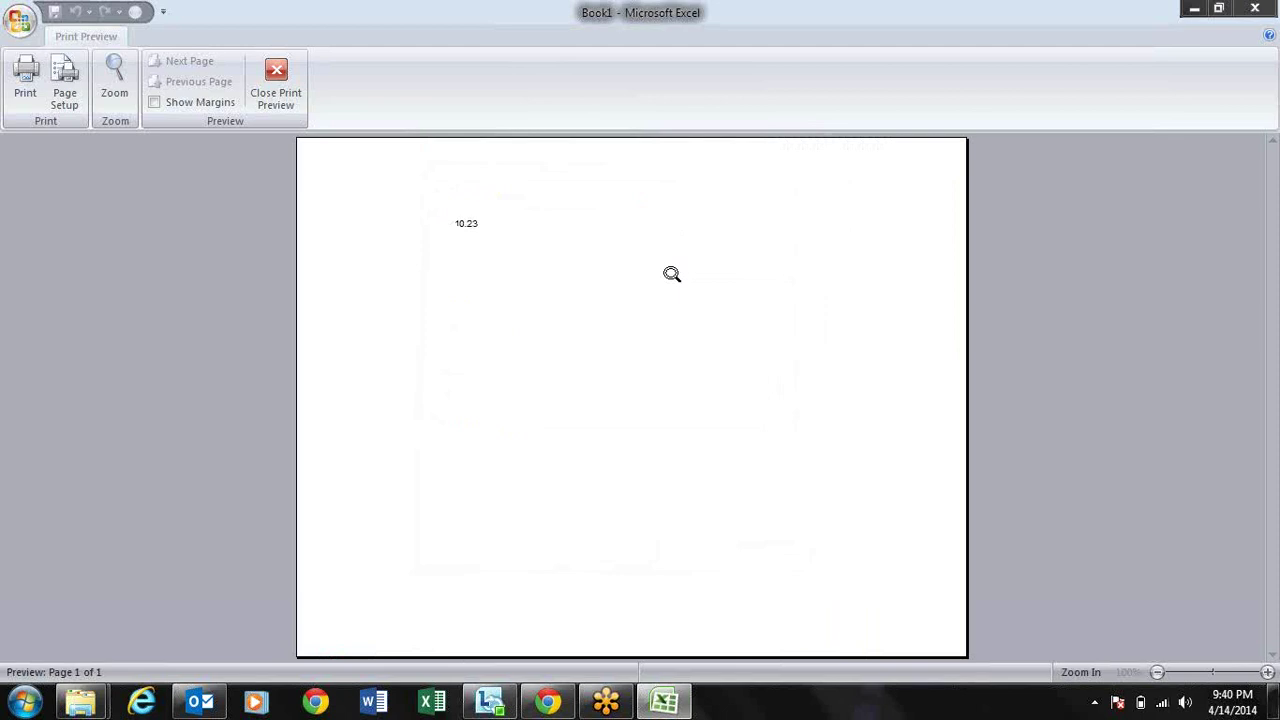
{"action": "key", "text": "Escape"}
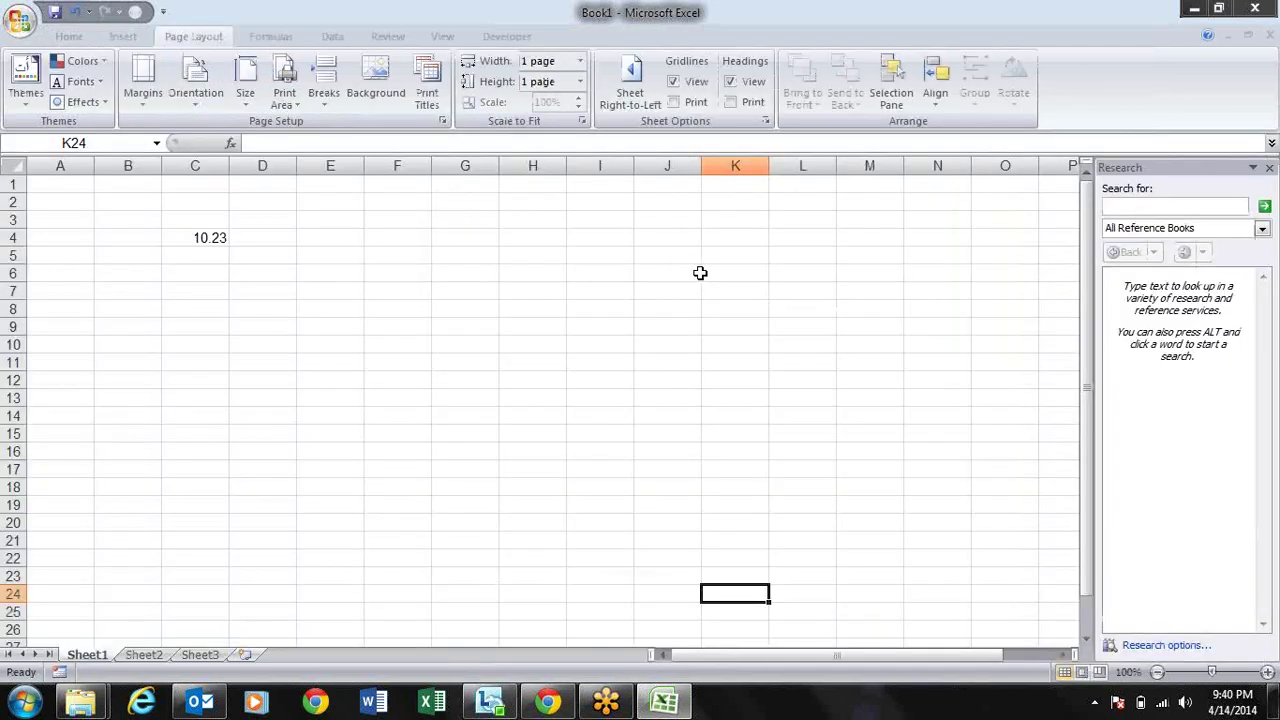
Step: Undock and close the Research pane, then make I7 the active cell
{"action": "left_click_drag", "start_coordinate": [1138, 167], "coordinate": [963, 243]}
{"action": "left_click", "coordinate": [1065, 260]}
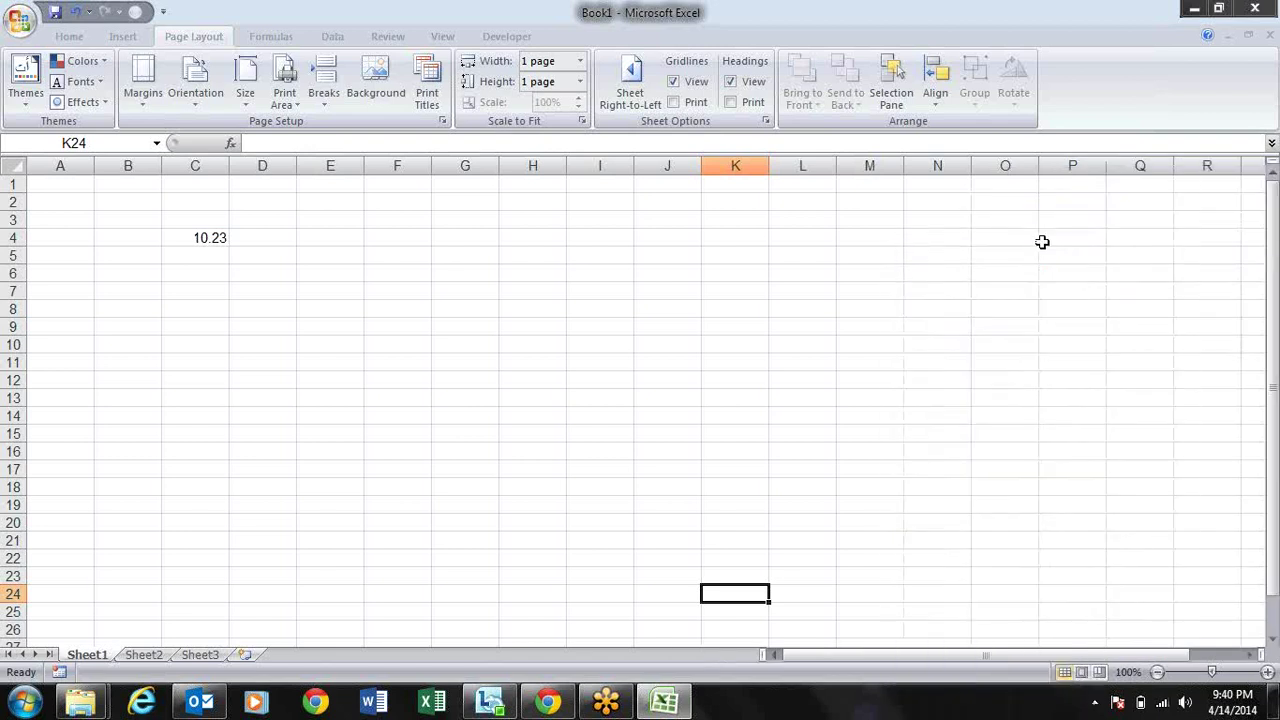
{"action": "left_click", "coordinate": [617, 288]}
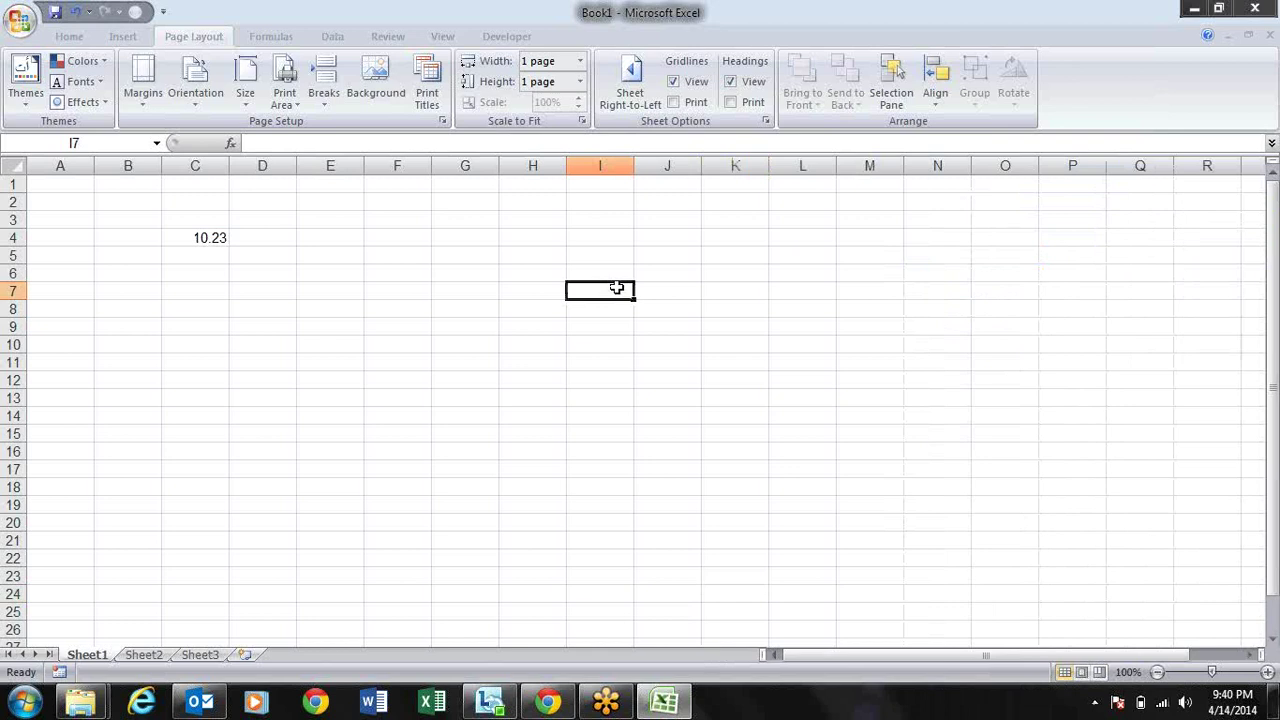
{"action": "key", "text": "alt"}
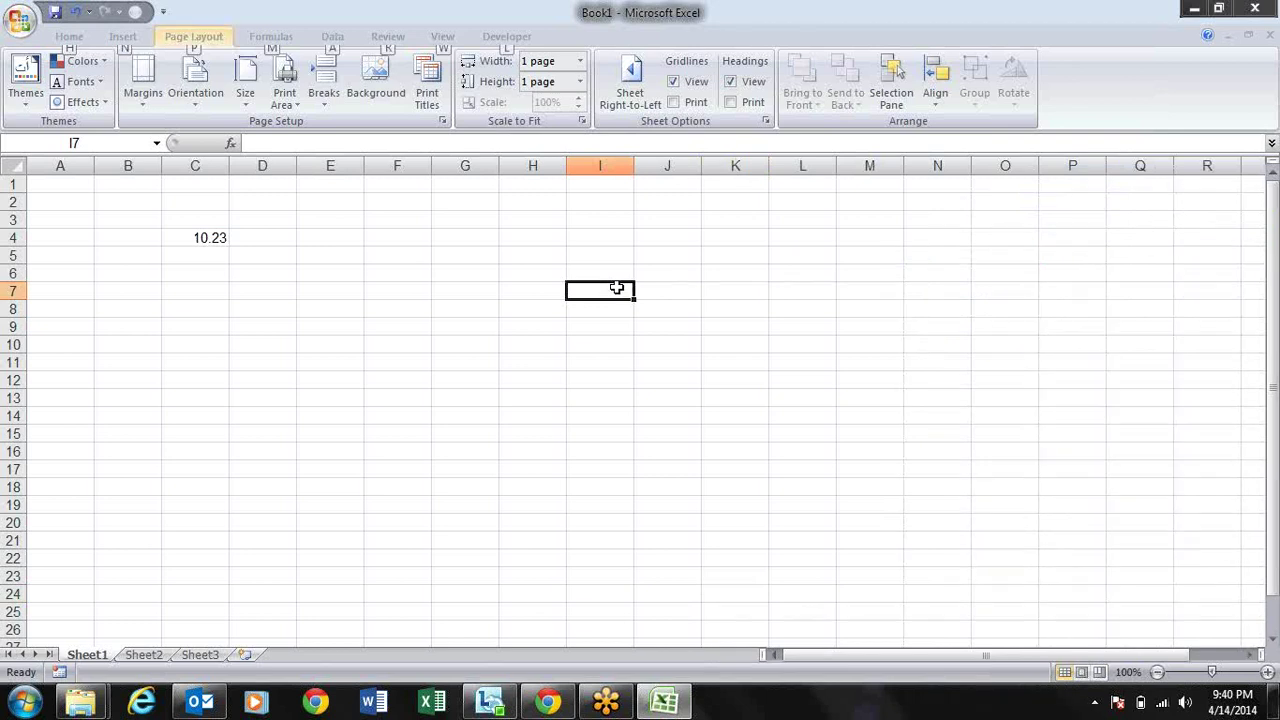
{"action": "key", "text": "w"}
{"action": "key", "text": "Escape"}
Step: Open Print Preview and switch the Page Setup orientation to Portrait
{"action": "key", "text": "alt"}
{"action": "key", "text": "f"}
{"action": "key", "text": "w"}
{"action": "key", "text": "v"}
{"action": "key", "text": "alt+p"}
{"action": "key", "text": "s"}
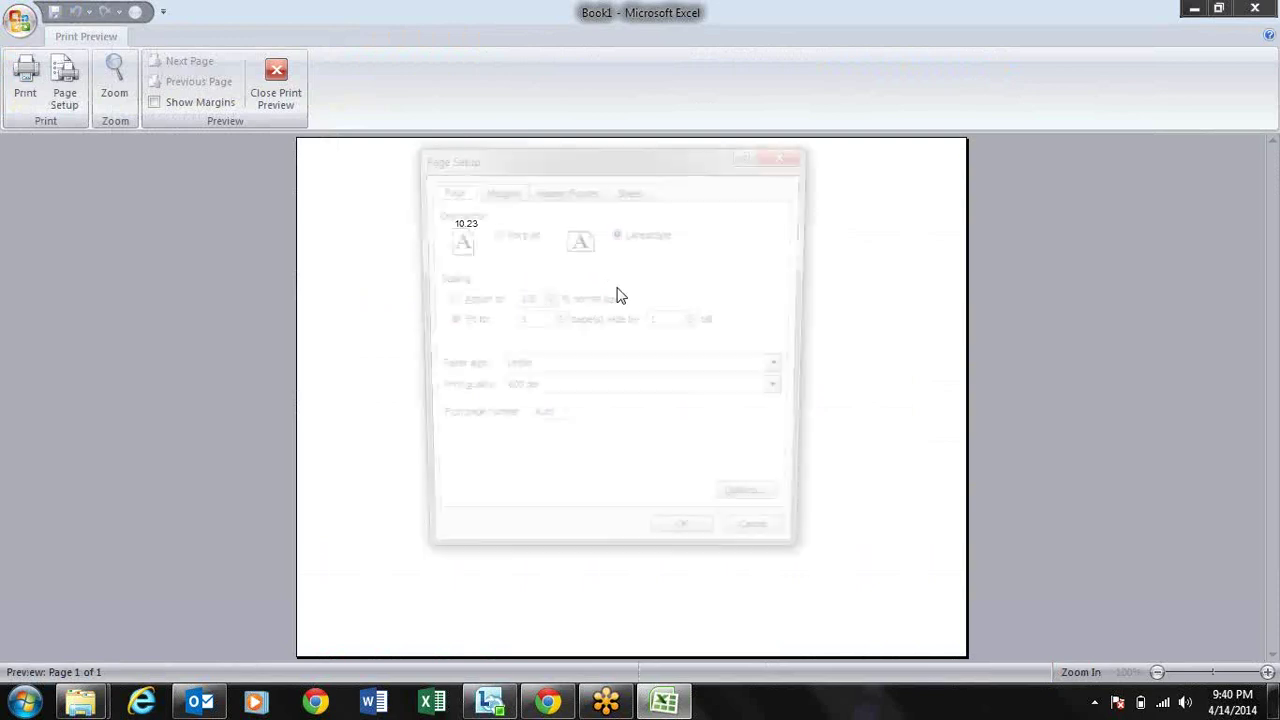
{"action": "key", "text": "alt+t"}
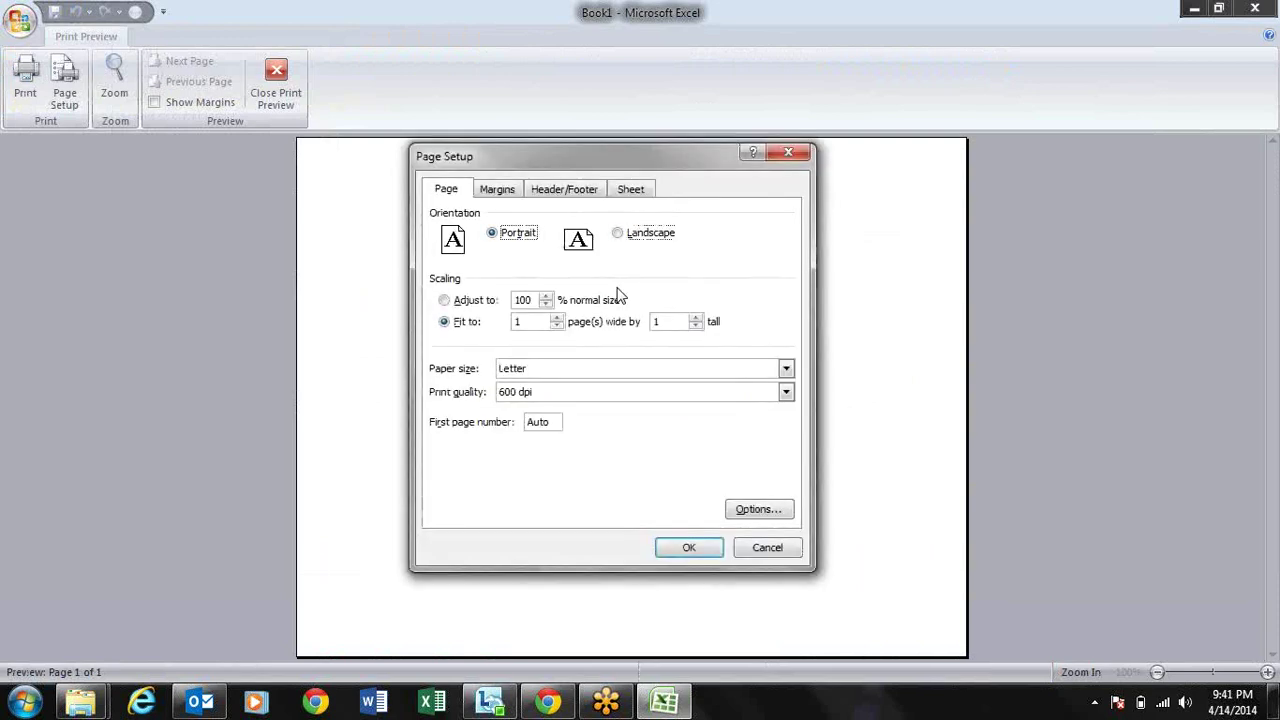
{"action": "key", "text": "Return"}
{"action": "key", "text": "Escape"}
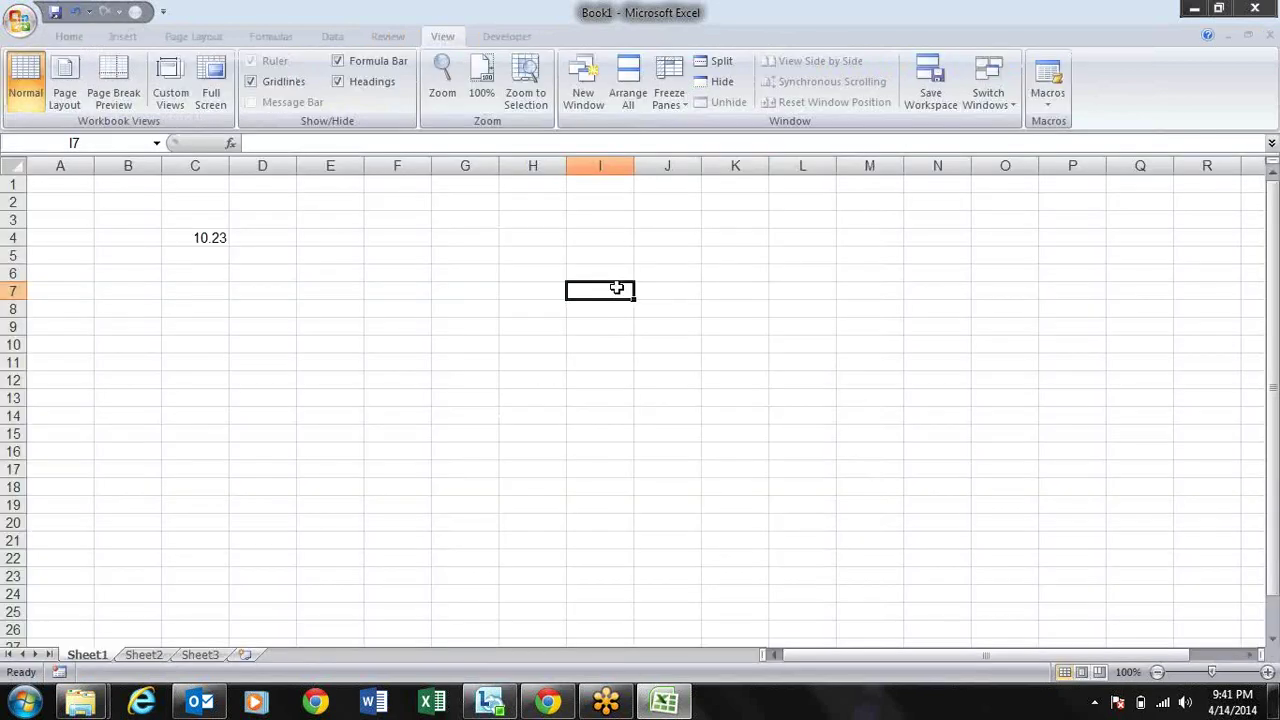
{"action": "key", "text": "alt+v"}
{"action": "key", "text": "p"}
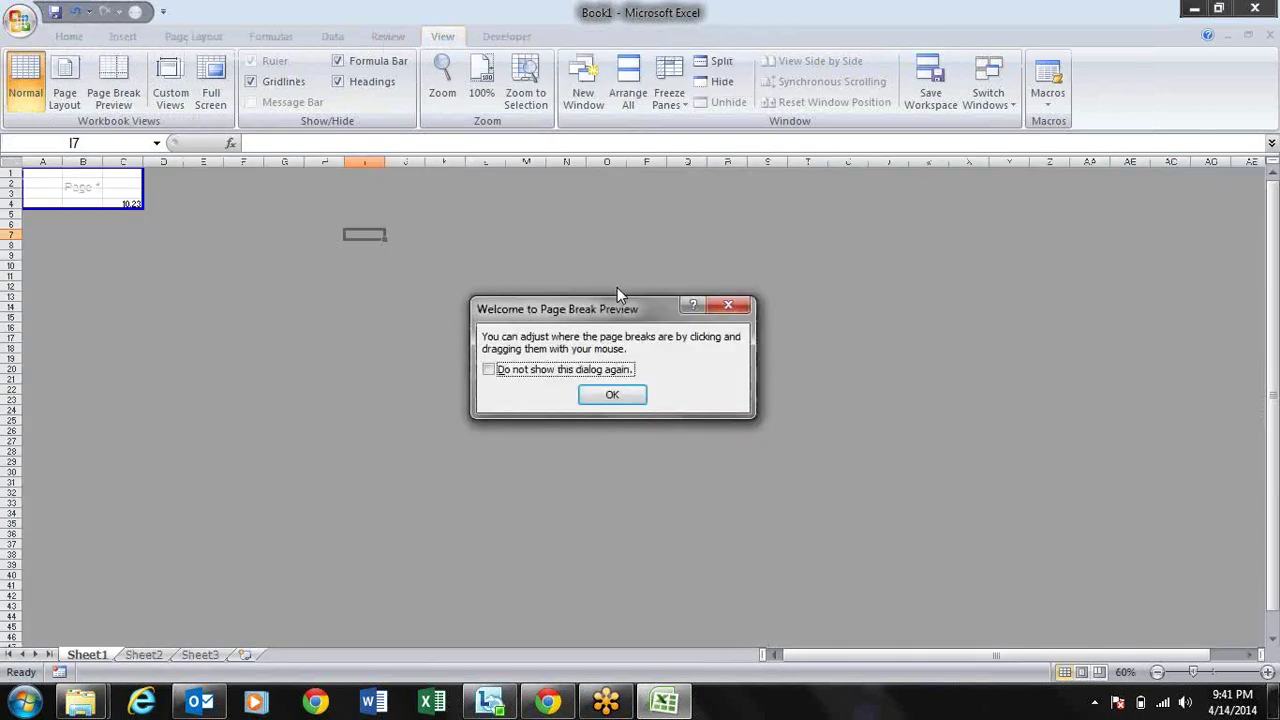
{"action": "left_click", "coordinate": [612, 394]}
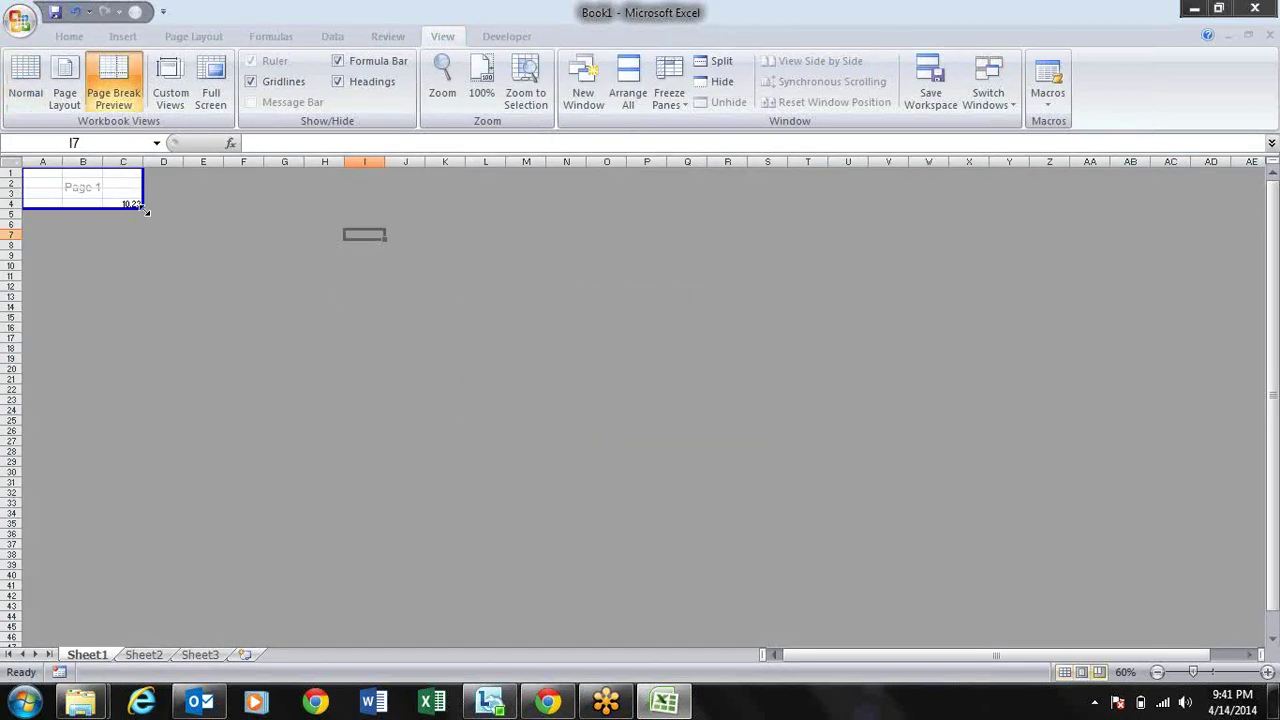
{"action": "left_click_drag", "start_coordinate": [137, 202], "coordinate": [505, 588]}
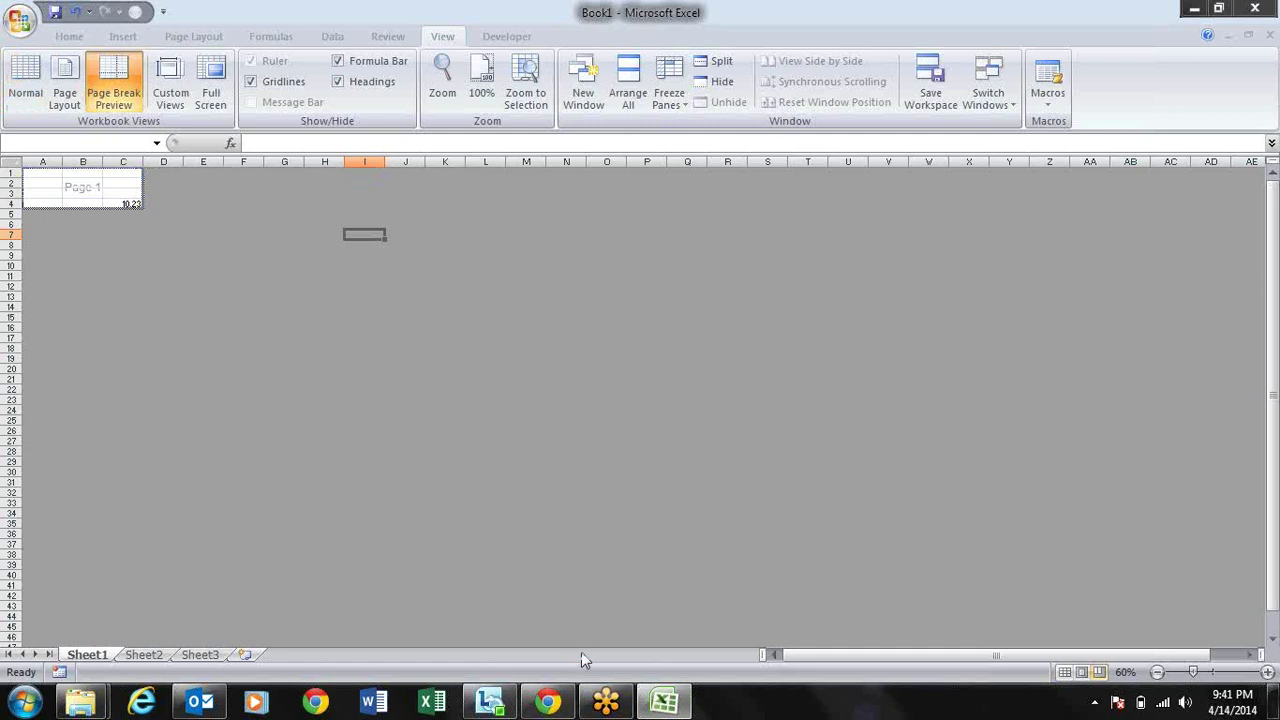
{"action": "key", "text": "alt+v"}
{"action": "key", "text": "n"}
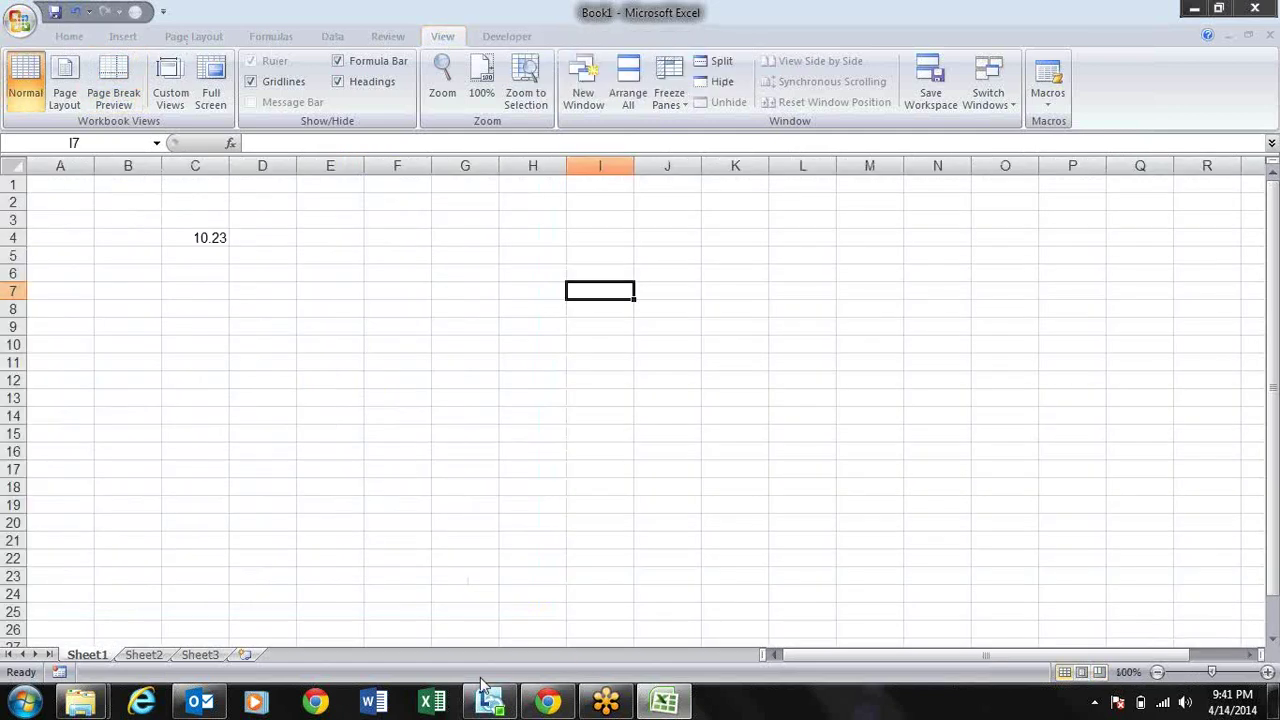
{"action": "key", "text": "Left"}
{"action": "key", "text": "Left"}
{"action": "key", "text": "Left"}
{"action": "key", "text": "Left"}
{"action": "key", "text": "Left"}
{"action": "key", "text": "Left"}
{"action": "key", "text": "Left"}
{"action": "key", "text": "Left"}
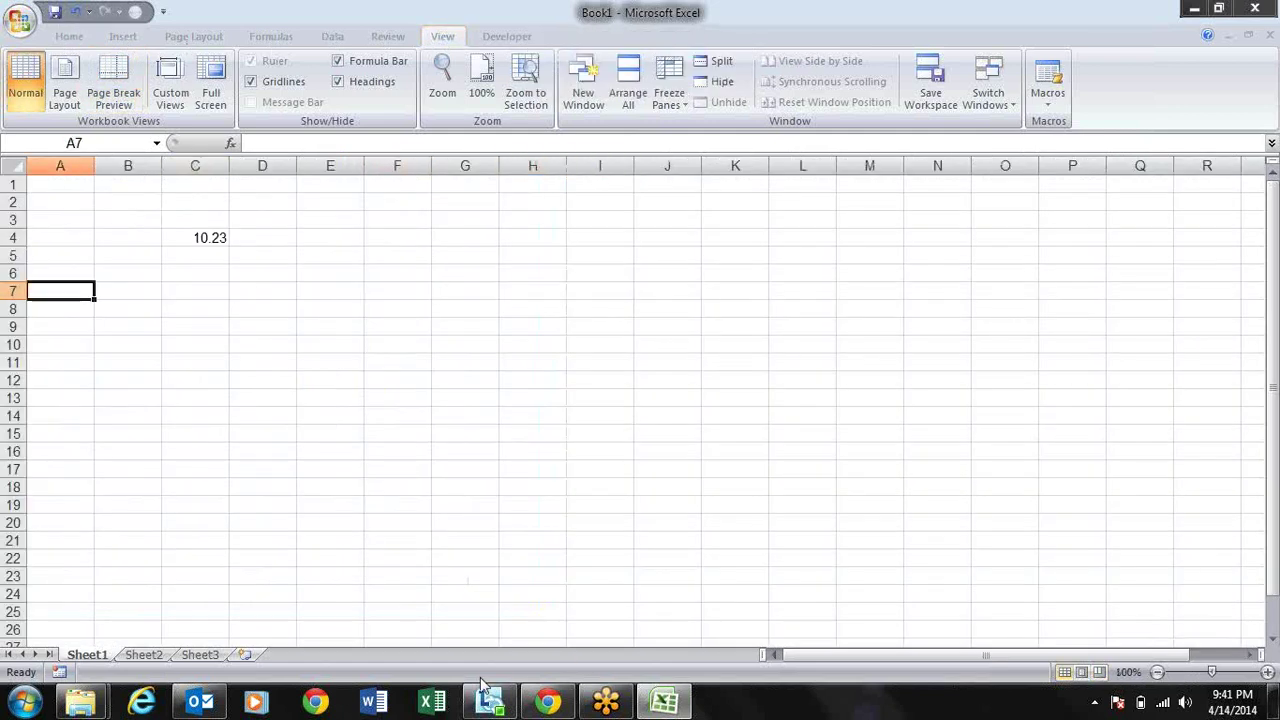
Step: Select E4:M11 and apply All Borders to it
{"action": "key", "text": "Up"}
{"action": "key", "text": "Up"}
{"action": "key", "text": "Up"}
{"action": "key", "text": "Right"}
{"action": "key", "text": "Right"}
{"action": "key", "text": "Right"}
{"action": "key", "text": "Right"}
{"action": "key", "text": "shift+Down"}
{"action": "key", "text": "shift+Down"}
{"action": "key", "text": "shift+Down"}
{"action": "key", "text": "shift+Down"}
{"action": "key", "text": "shift+Down"}
{"action": "key", "text": "shift+Down"}
{"action": "key", "text": "shift+Down"}
{"action": "key", "text": "shift+Right"}
{"action": "key", "text": "shift+Right"}
{"action": "key", "text": "shift+Right"}
{"action": "key", "text": "shift+Right"}
{"action": "key", "text": "shift+Right"}
{"action": "key", "text": "shift+Right"}
{"action": "key", "text": "shift+Right"}
{"action": "key", "text": "shift+Right"}
{"action": "key", "text": "alt"}
{"action": "key", "text": "h"}
{"action": "key", "text": "b"}
{"action": "key", "text": "a"}
{"action": "key", "text": "Up"}
Step: Fill the header row E4:M4 with dark gray
{"action": "key", "text": "Down"}
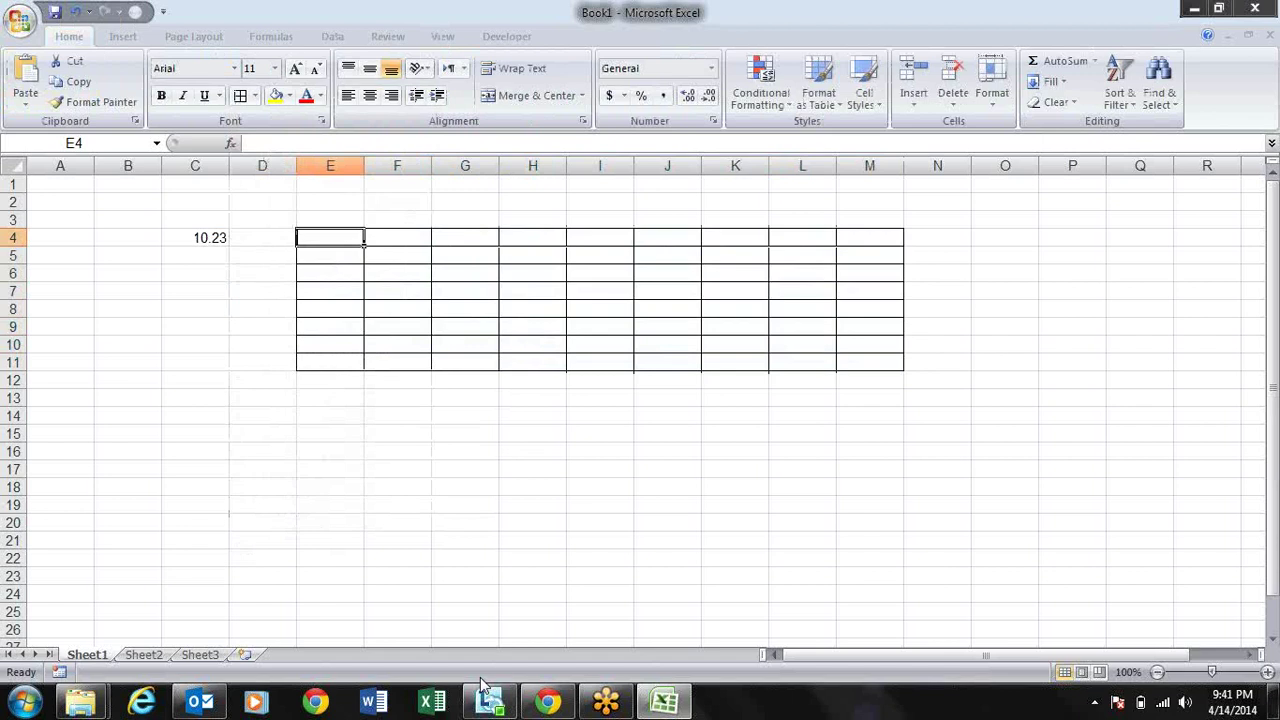
{"action": "key", "text": "shift+Right"}
{"action": "key", "text": "shift+Right"}
{"action": "key", "text": "shift+Right"}
{"action": "key", "text": "shift+Right"}
{"action": "key", "text": "shift+Right"}
{"action": "key", "text": "shift+Right"}
{"action": "key", "text": "shift+Right"}
{"action": "key", "text": "shift+Right"}
{"action": "key", "text": "alt"}
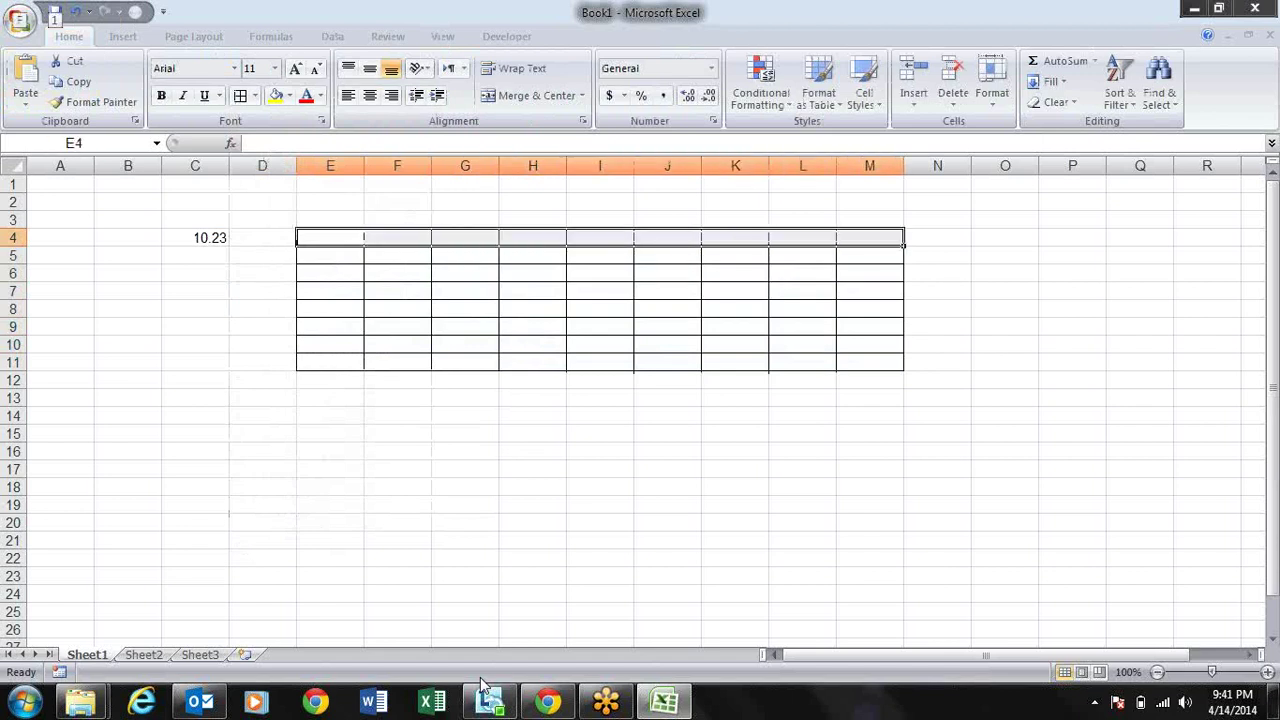
{"action": "key", "text": "h"}
{"action": "key", "text": "h"}
{"action": "key", "text": "Down"}
{"action": "key", "text": "Right"}
{"action": "key", "text": "Down"}
{"action": "key", "text": "Return"}
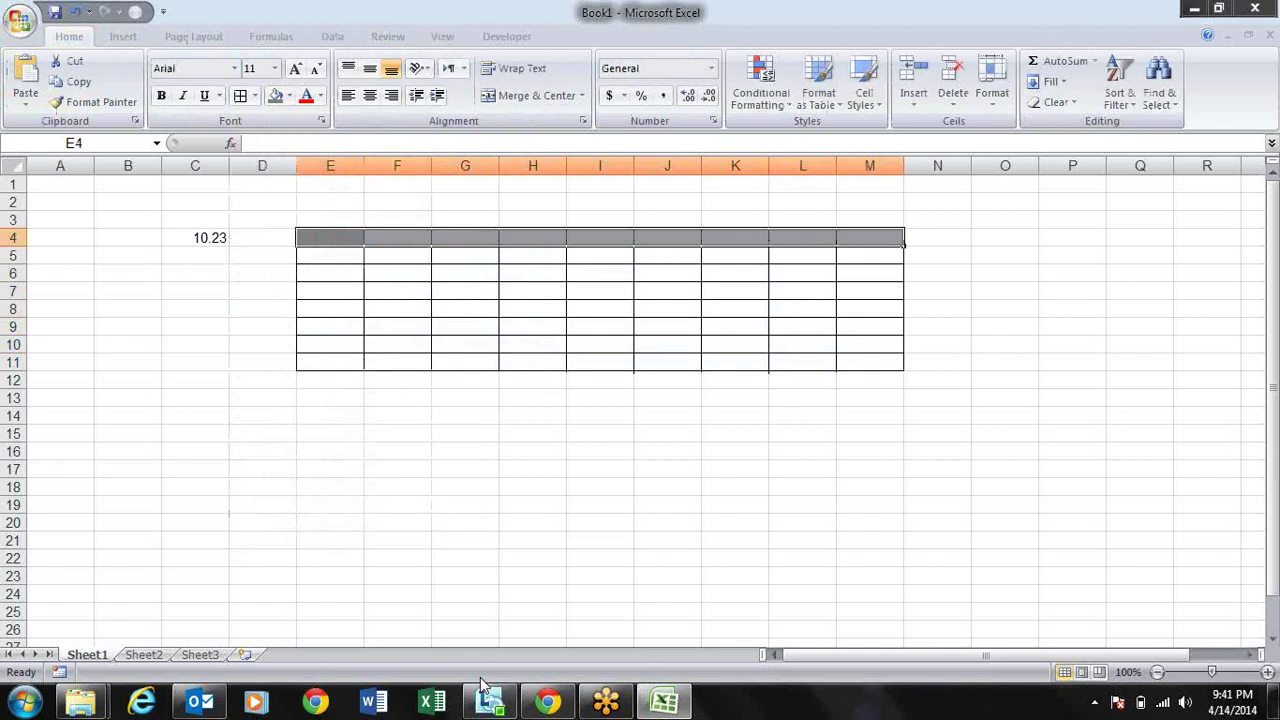
Step: Select rows 3 through 15
{"action": "key", "text": "Down"}
{"action": "key", "text": "Down"}
{"action": "key", "text": "Down"}
{"action": "key", "text": "Up"}
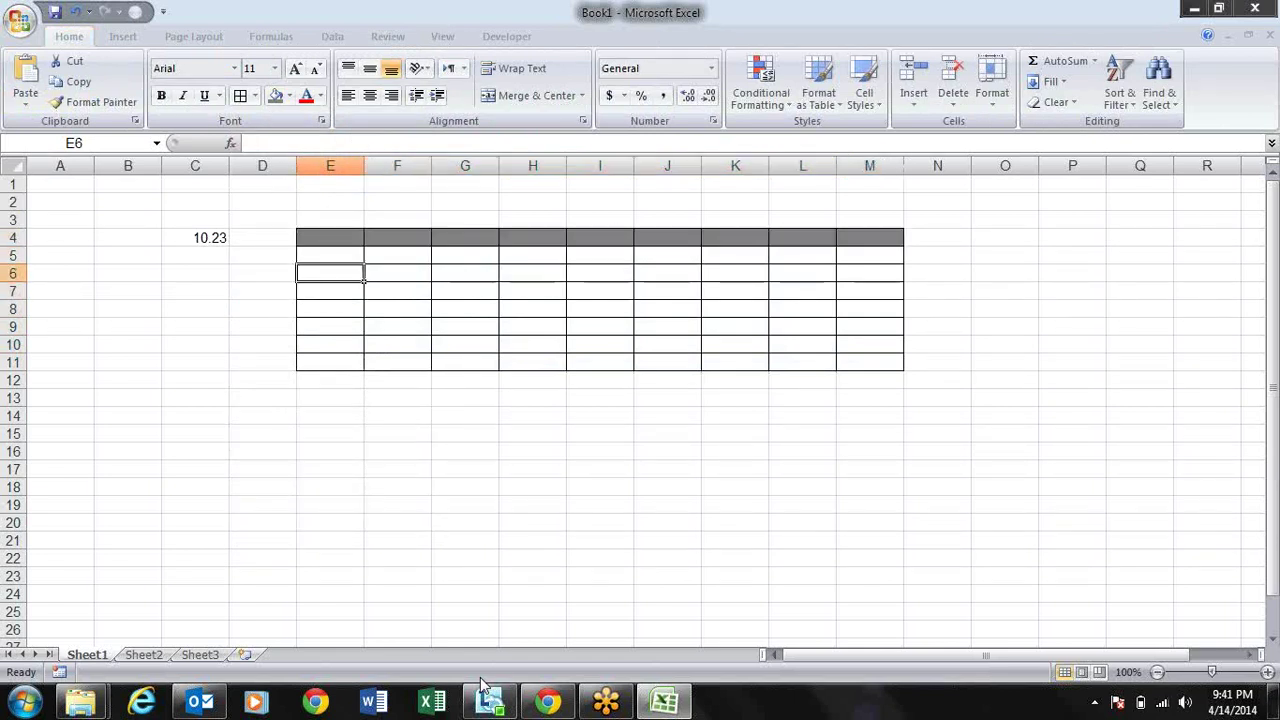
{"action": "key", "text": "Up"}
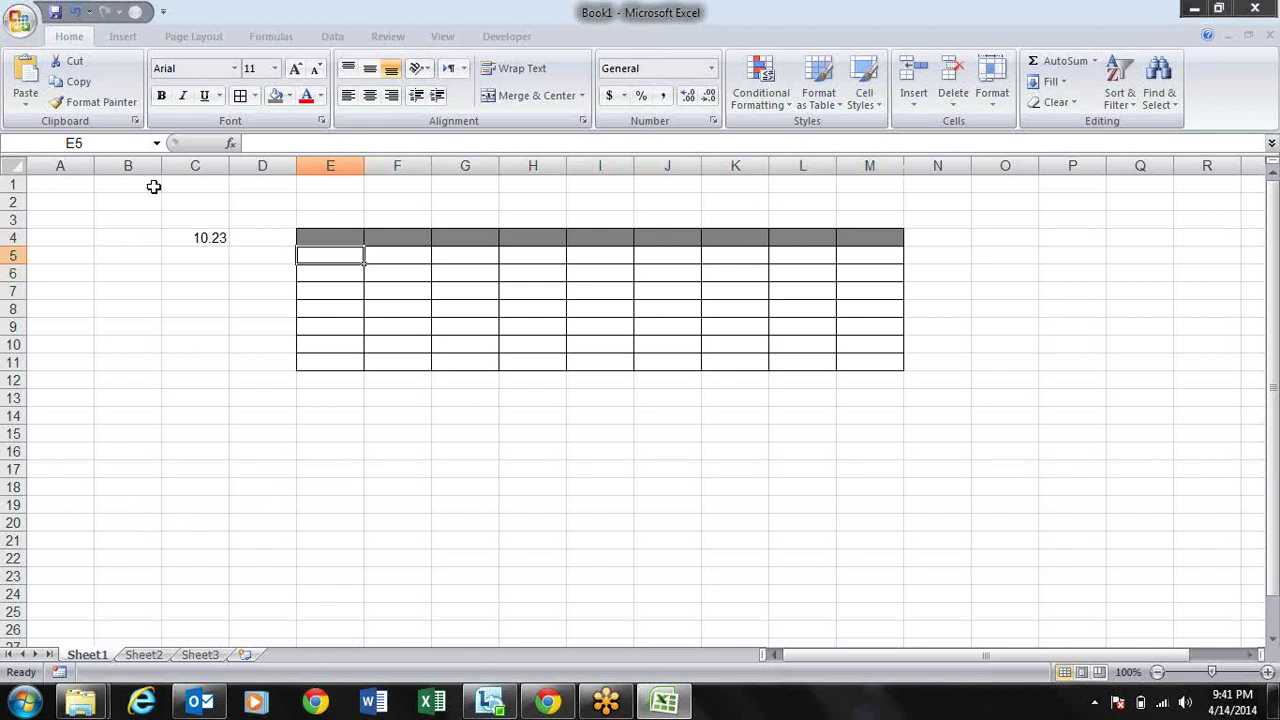
{"action": "left_click_drag", "start_coordinate": [14, 218], "coordinate": [51, 443]}
Step: Delete rows 3–15, removing the table and the 10.23 value
{"action": "key", "text": "alt+h"}
{"action": "key", "text": "d"}
{"action": "key", "text": "r"}
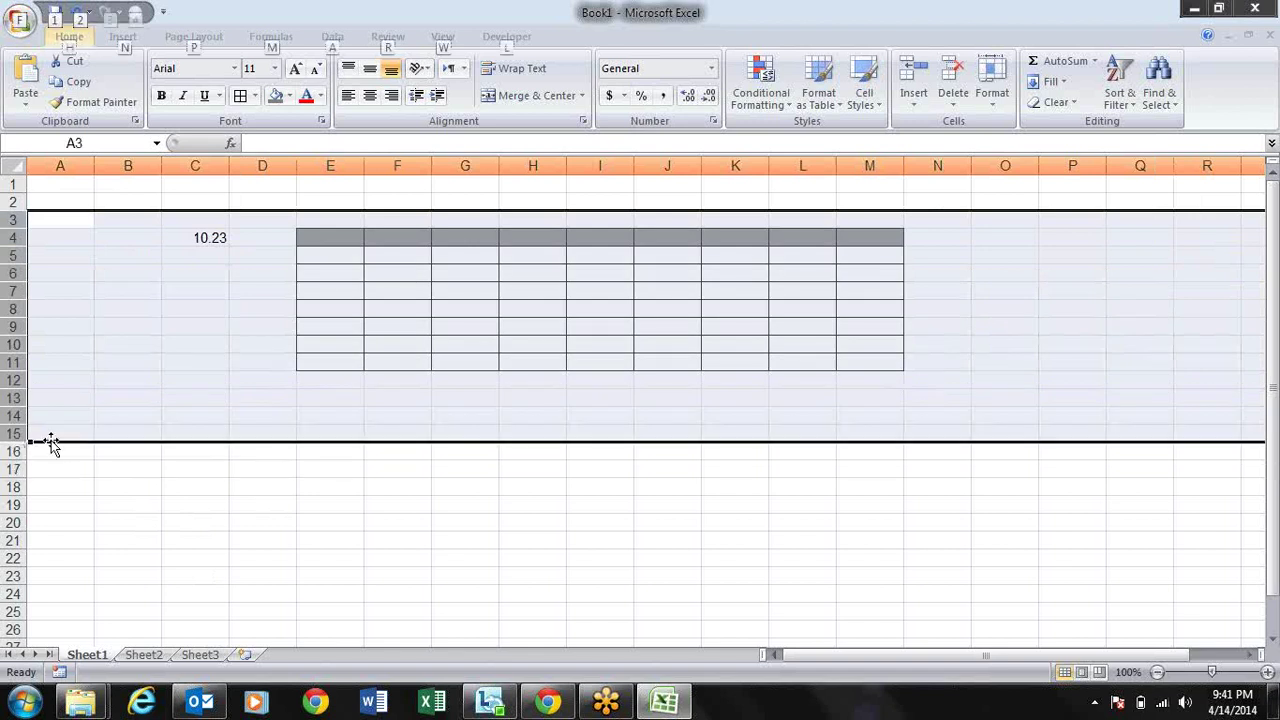
{"action": "key", "text": "Up"}
{"action": "key", "text": "Right"}
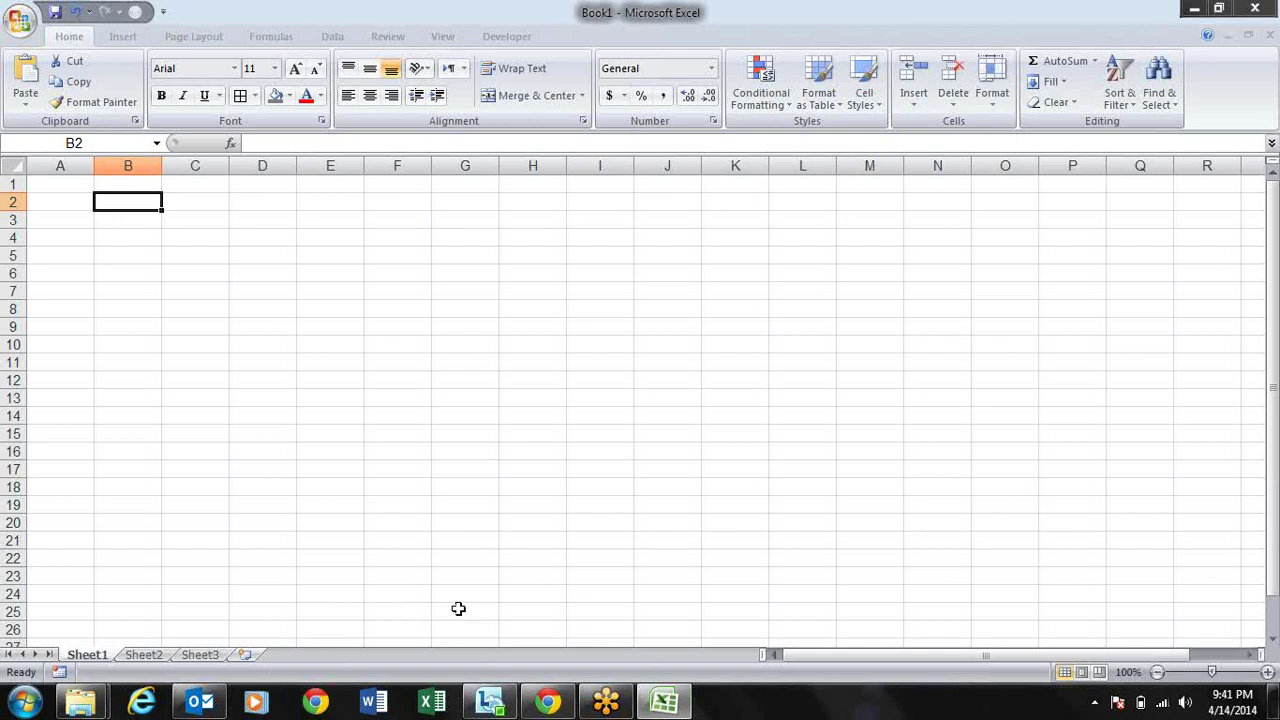
Step: Insert a new Sheet4 with Shift+F11, then delete it again
{"action": "key", "text": "shift+F11"}
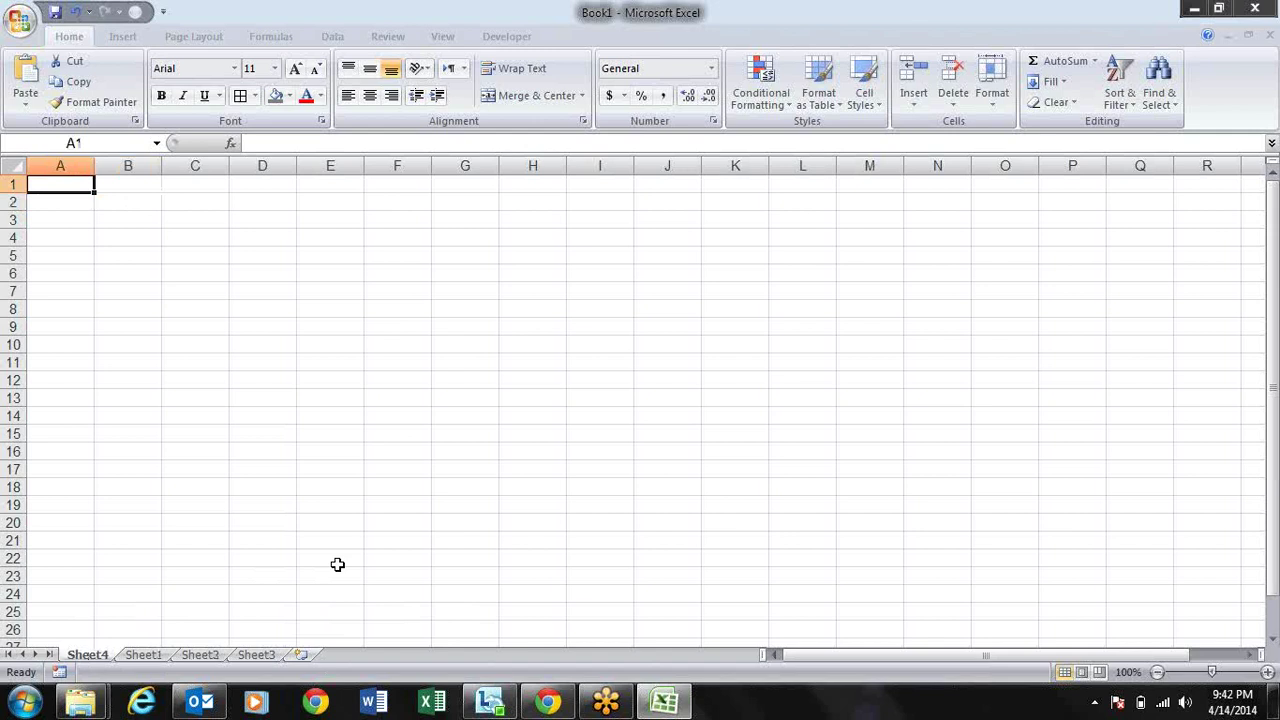
{"action": "key", "text": "alt"}
{"action": "key", "text": "e"}
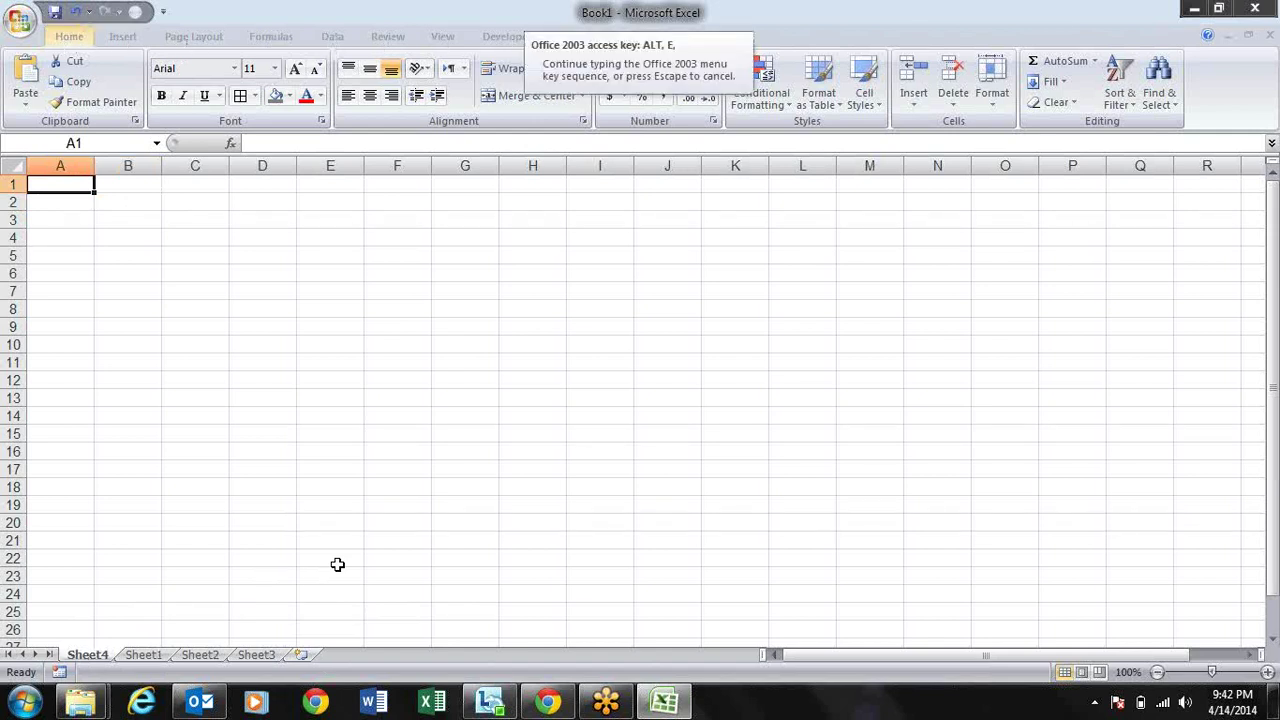
{"action": "key", "text": "l"}
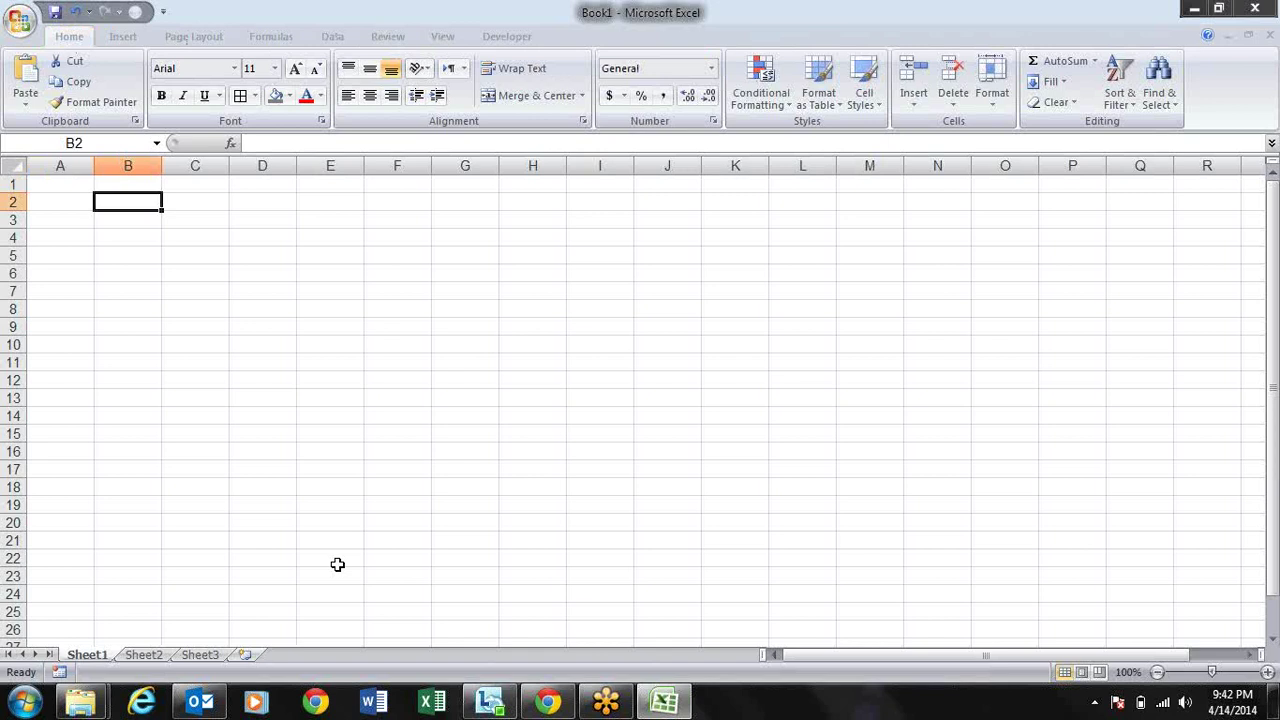
{"action": "key", "text": "alt"}
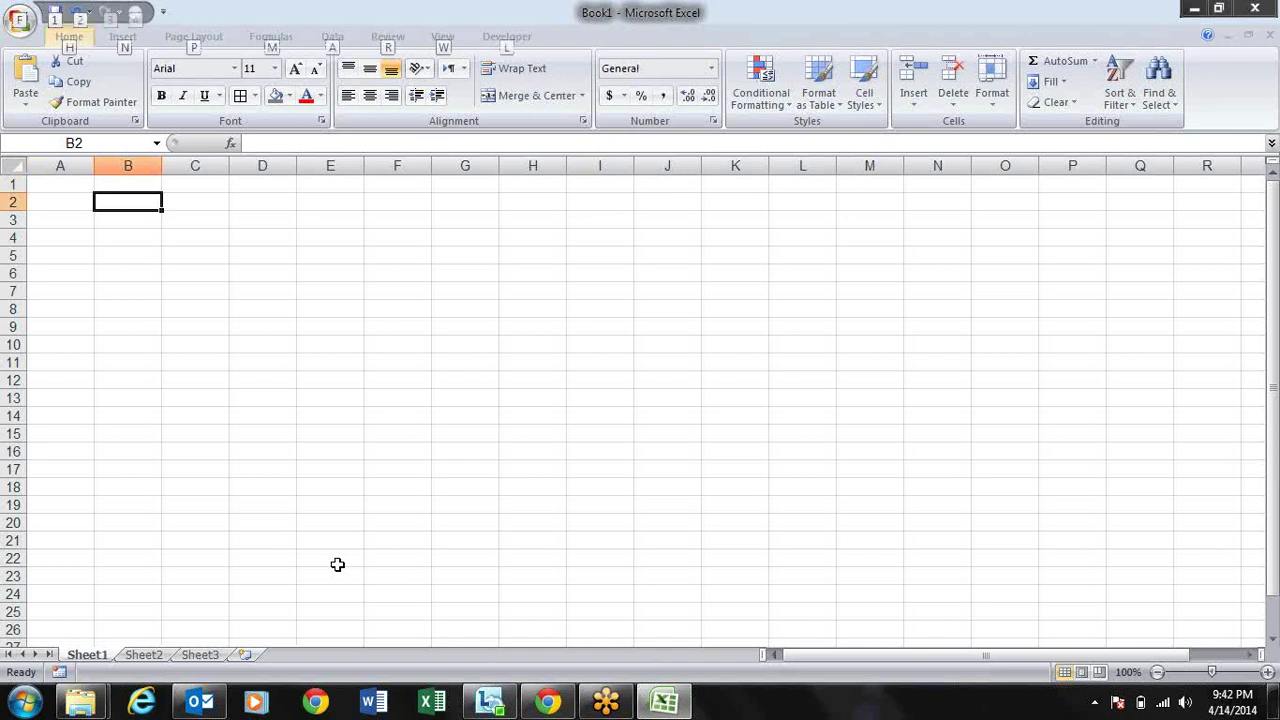
Step: Copy Sheet1 to (new book) via Move or Copy with Create a copy checked
{"action": "key", "text": "e"}
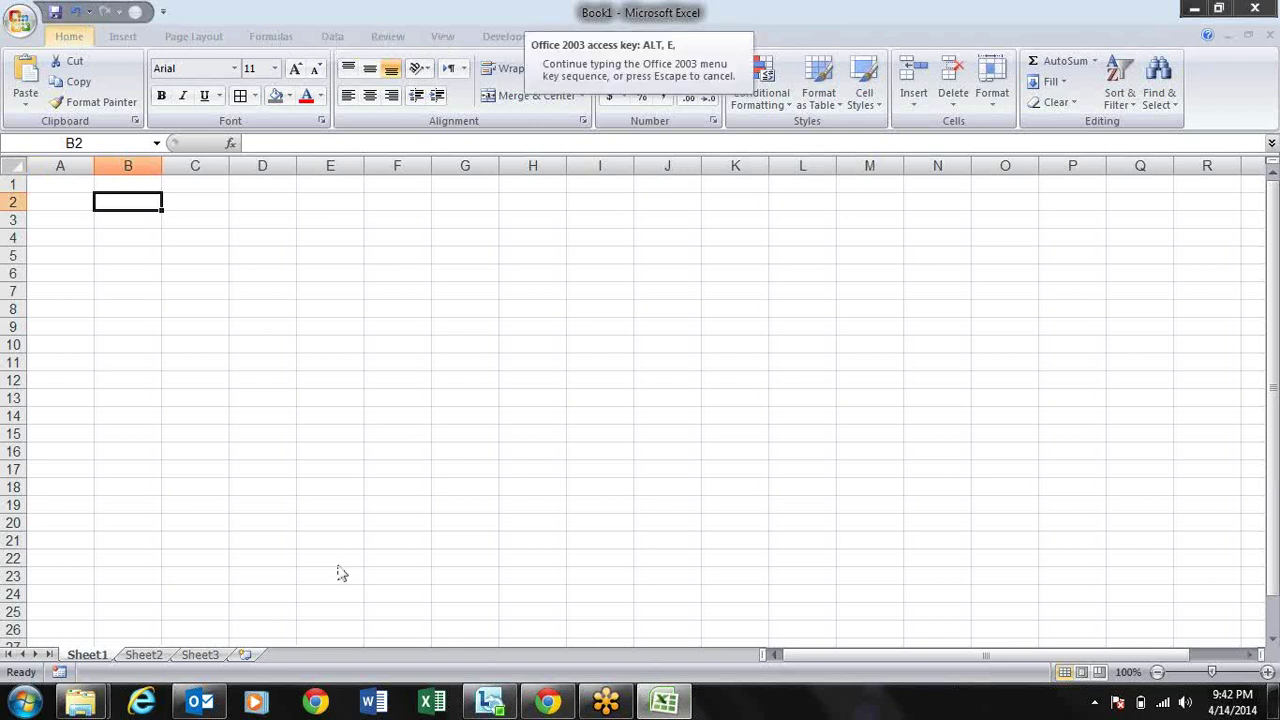
{"action": "key", "text": "m"}
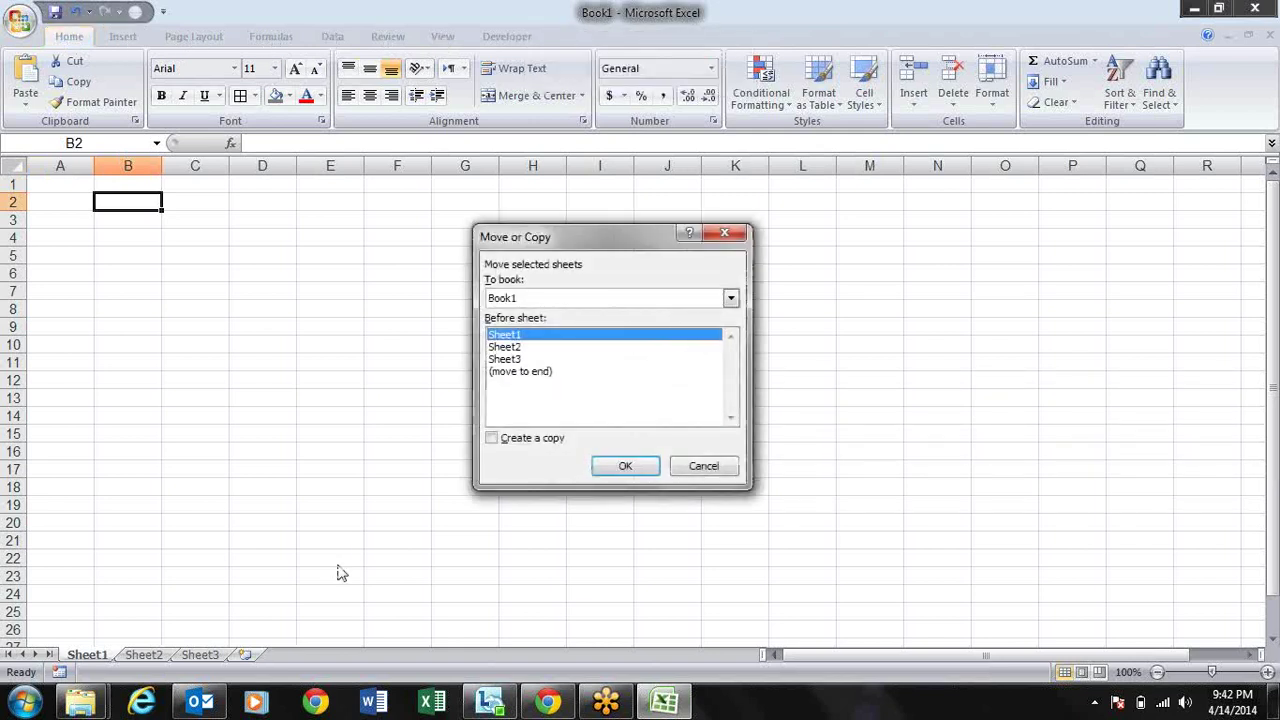
{"action": "key", "text": "alt+Down"}
{"action": "key", "text": "Up"}
{"action": "key", "text": "Return"}
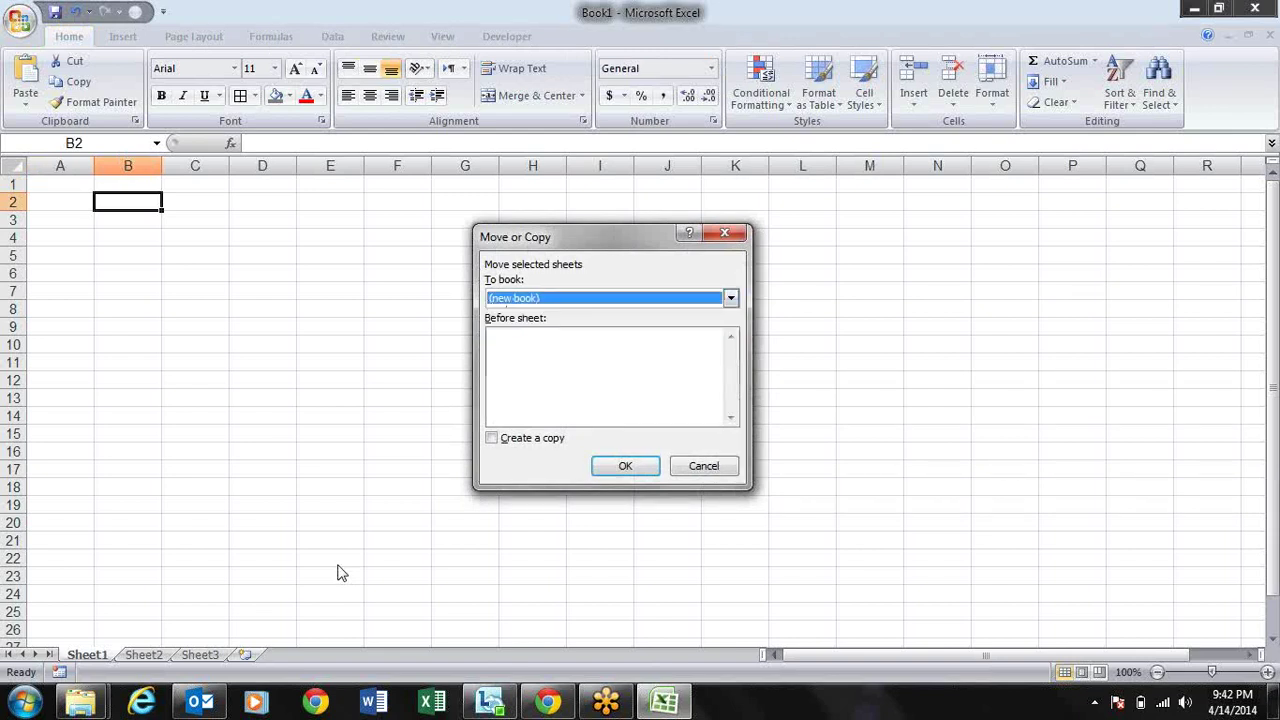
{"action": "key", "text": "alt+c"}
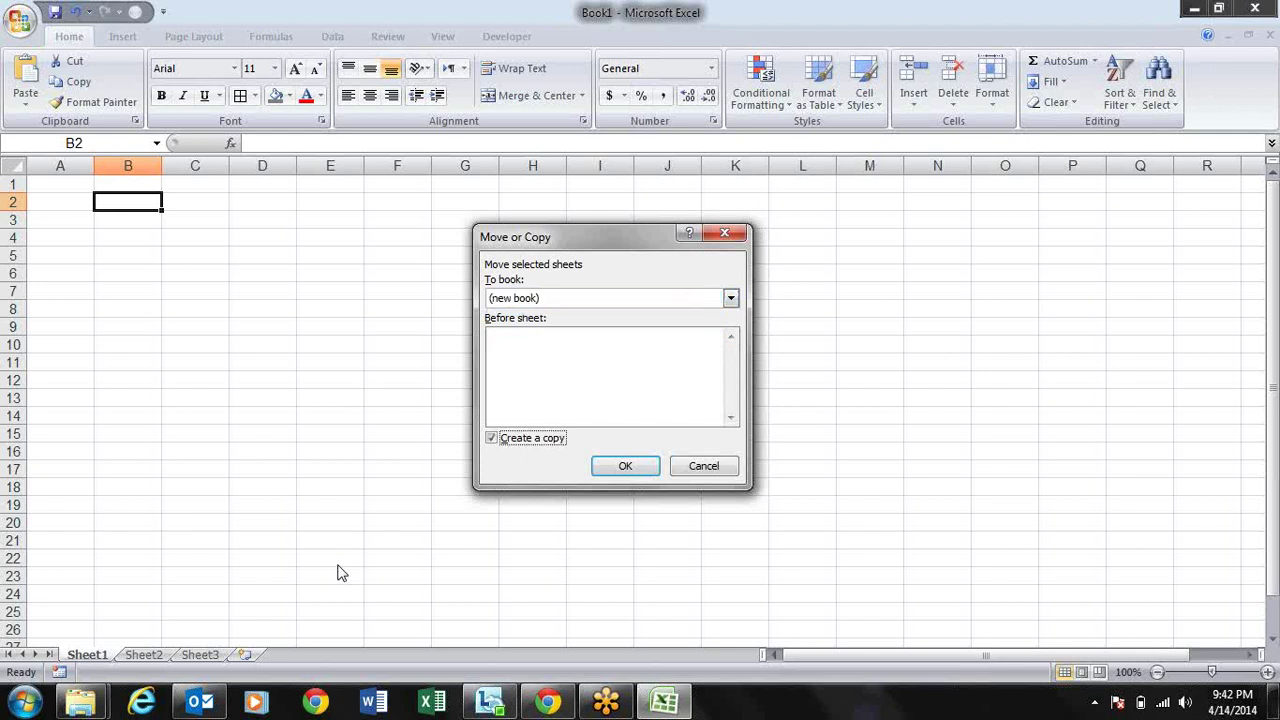
{"action": "key", "text": "Return"}
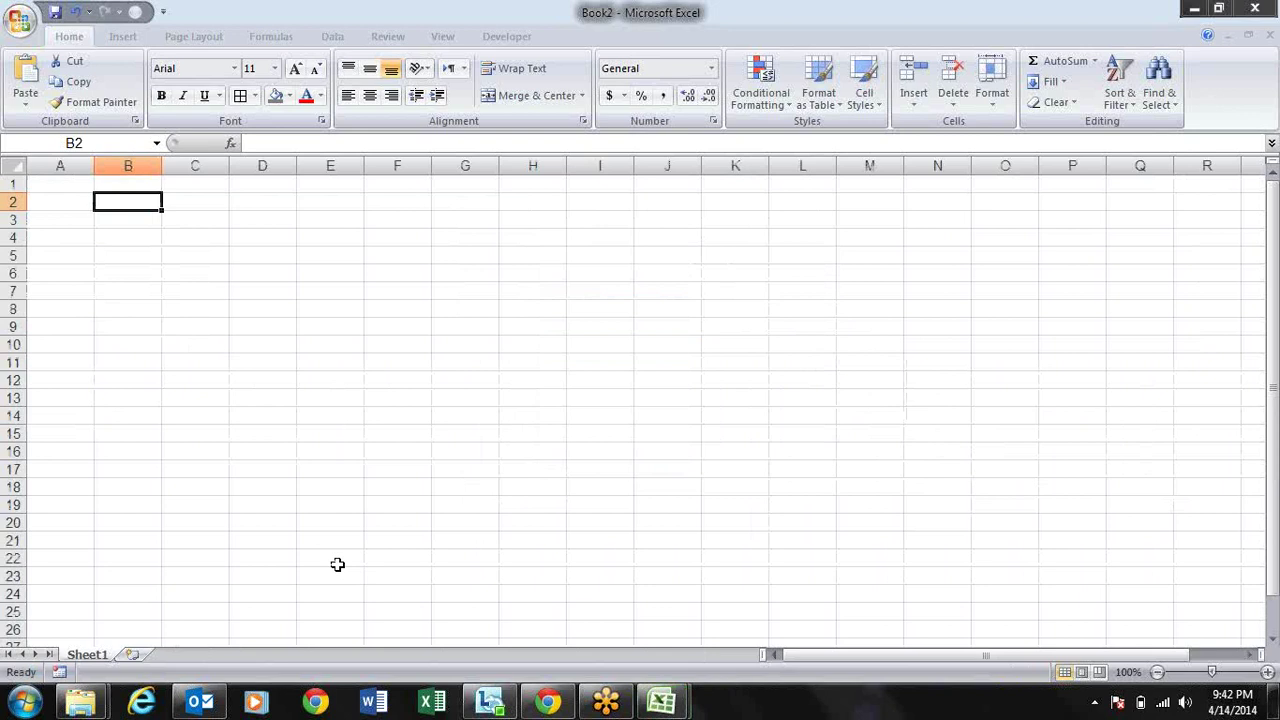
{"action": "key", "text": "Right"}
{"action": "key", "text": "Right"}
{"action": "key", "text": "Right"}
{"action": "key", "text": "Left"}
{"action": "key", "text": "Left"}
{"action": "key", "text": "Left"}
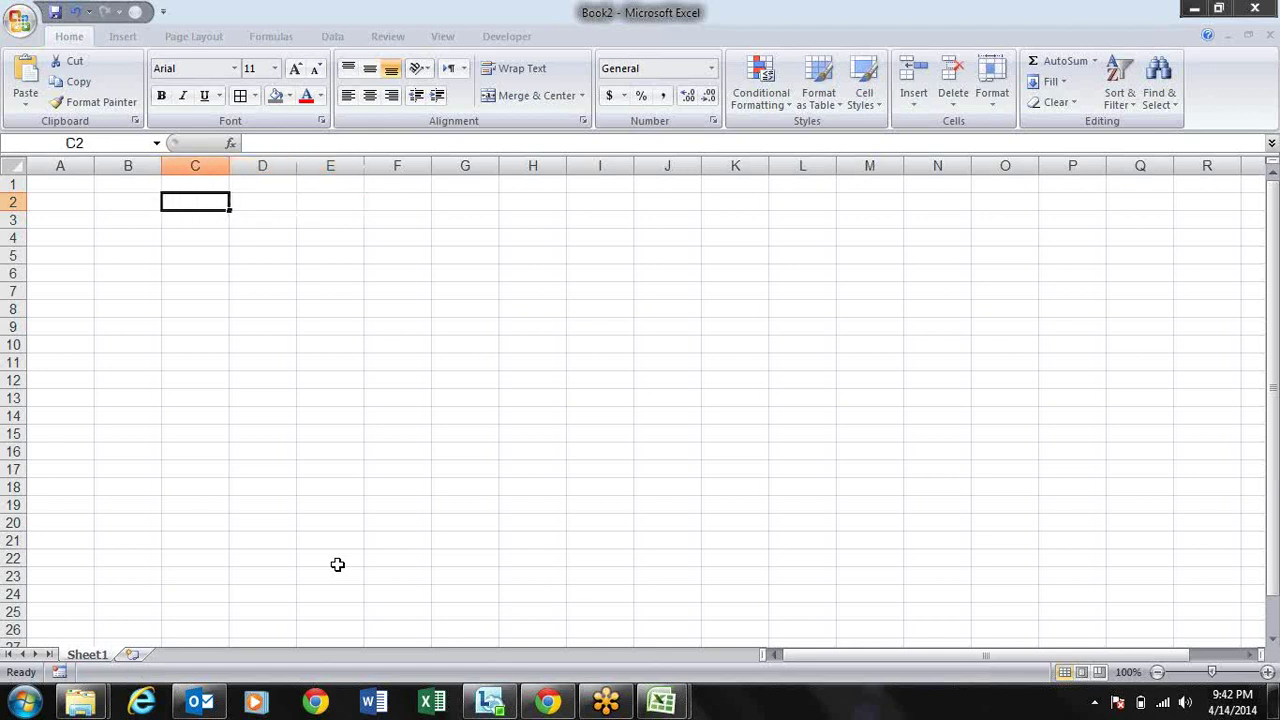
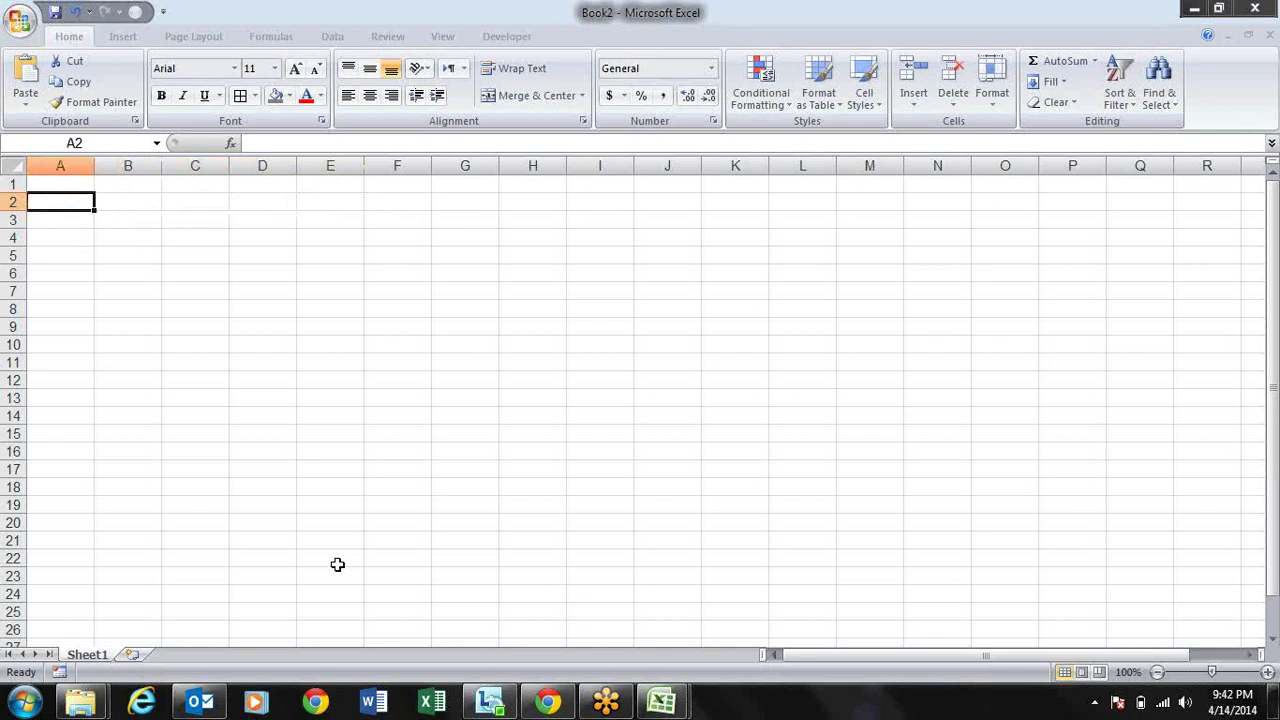
Step: Open Excel Help and set its search scope to Excel Help from this computer
{"action": "key", "text": "F1"}
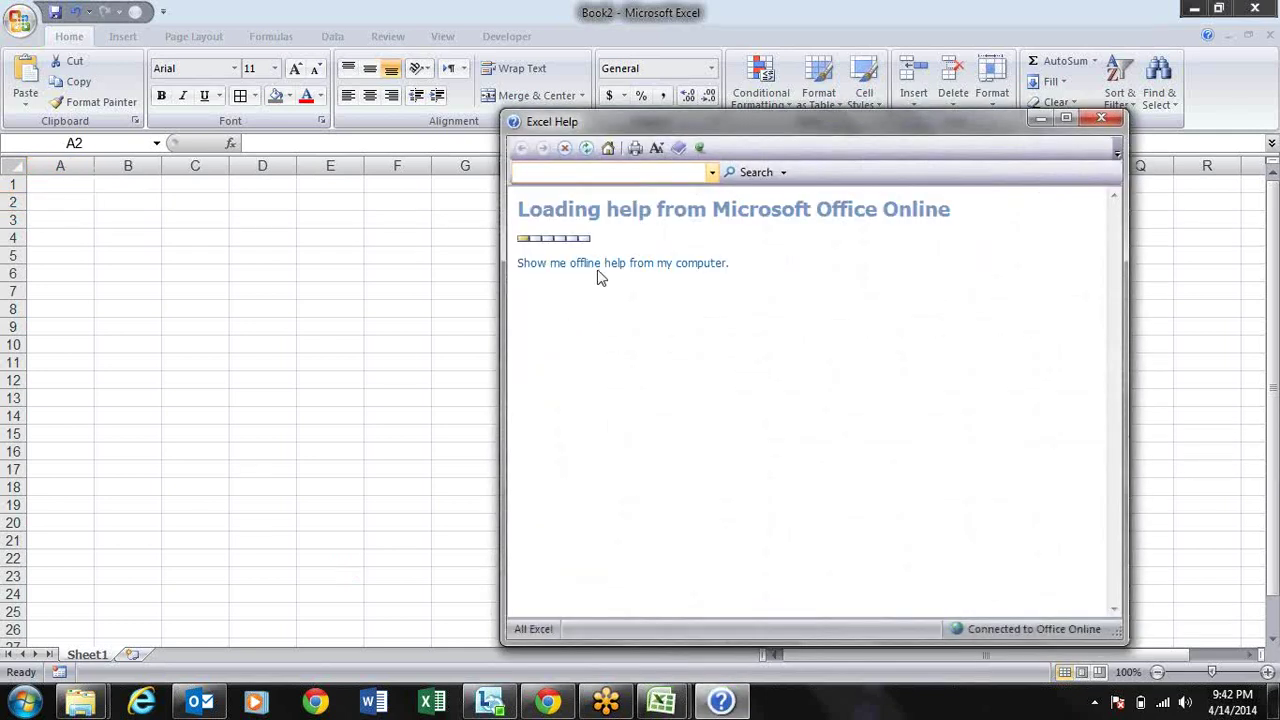
{"action": "left_click", "coordinate": [600, 266]}
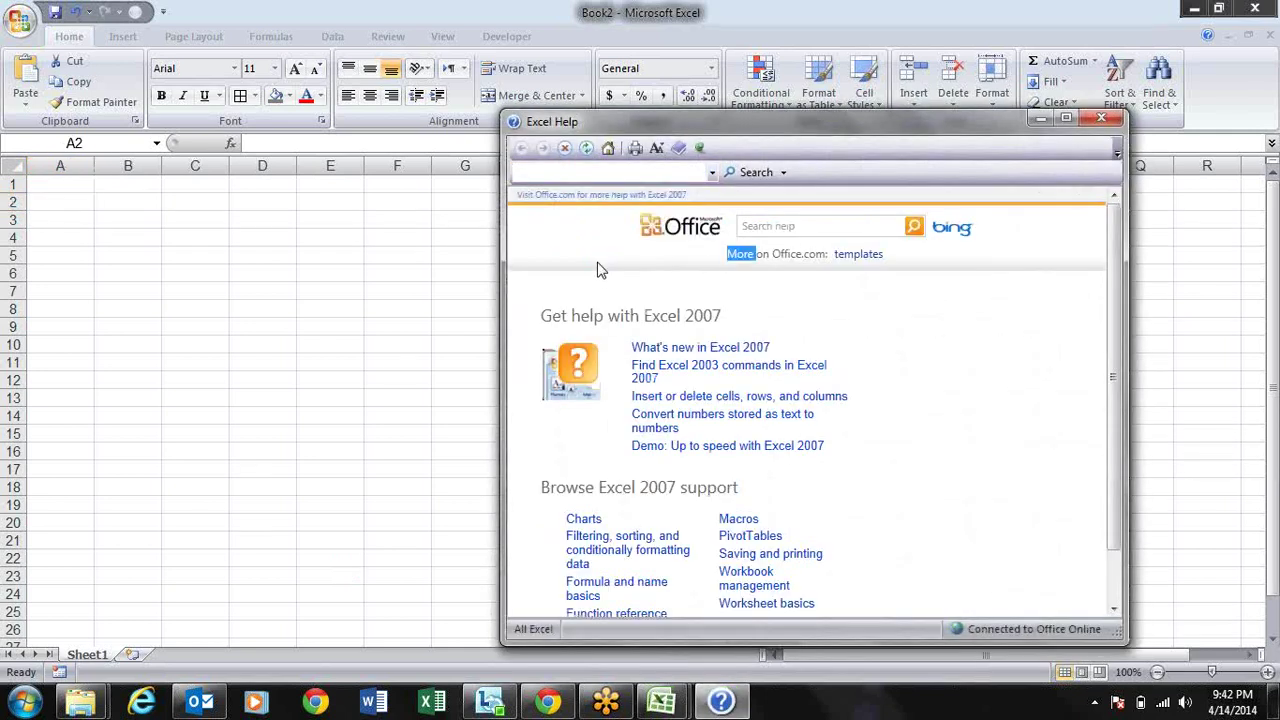
{"action": "left_click", "coordinate": [786, 173]}
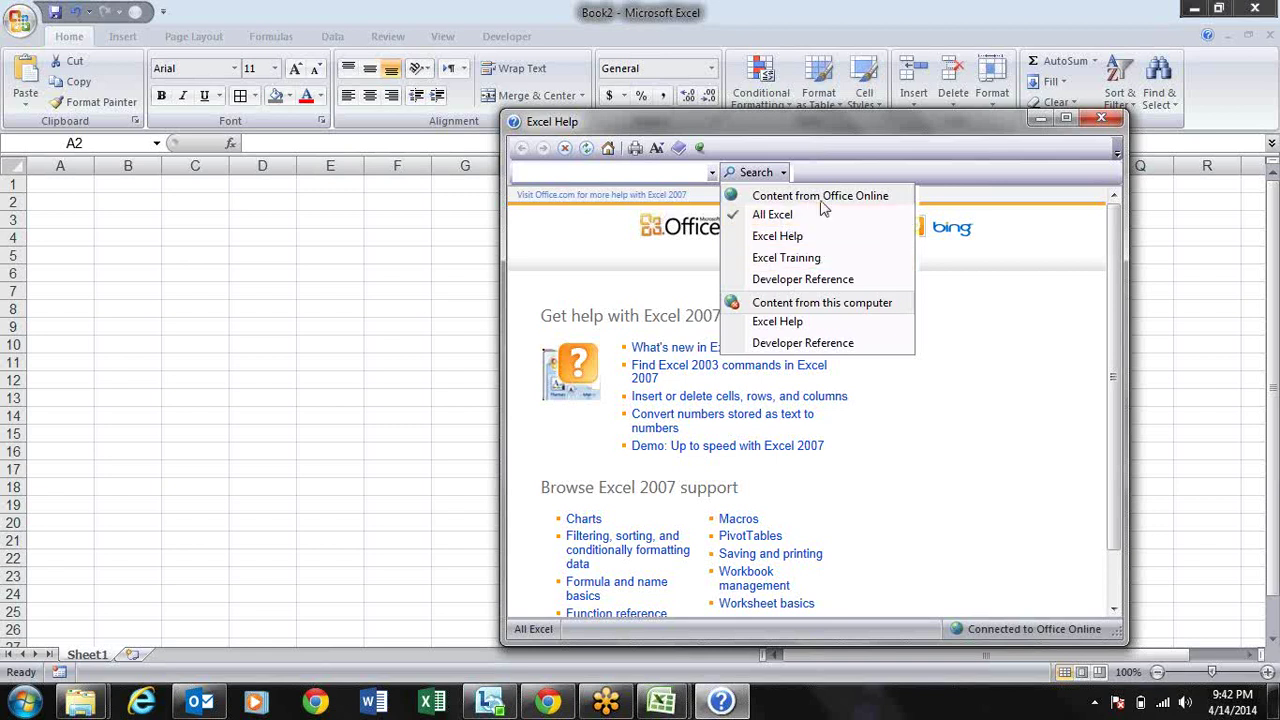
{"action": "left_click", "coordinate": [838, 322]}
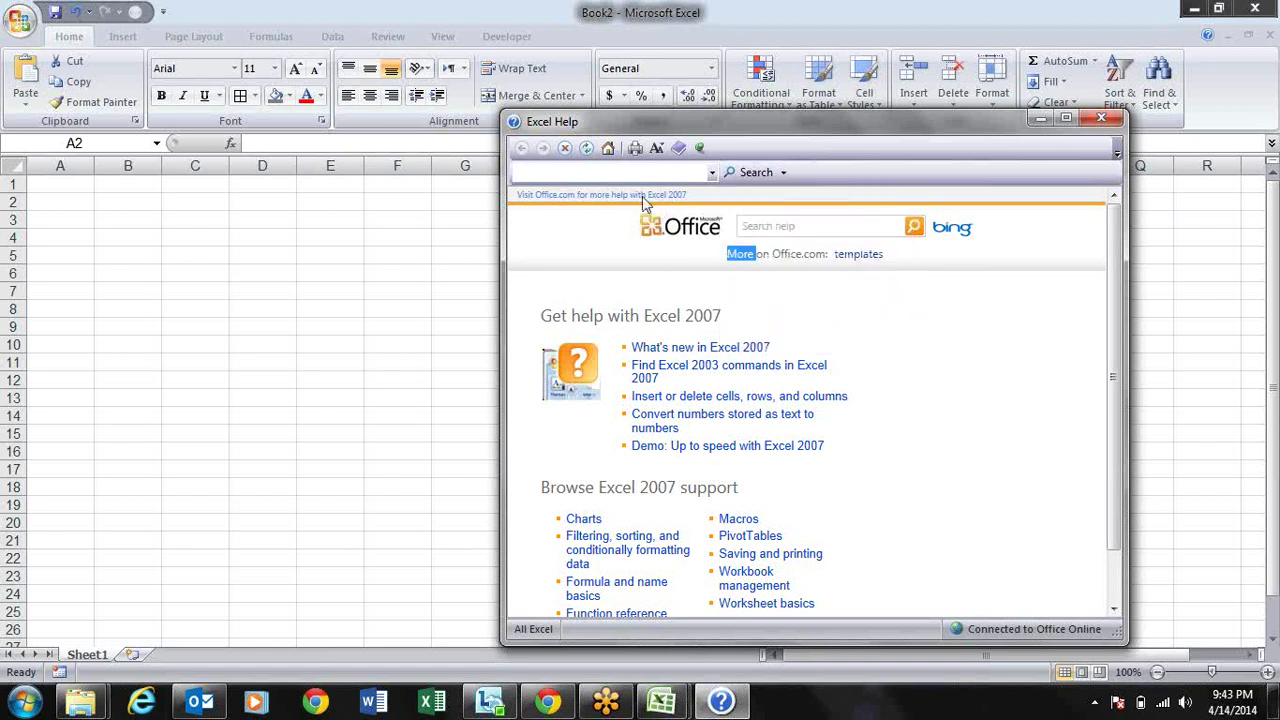
{"action": "left_click", "coordinate": [629, 171]}
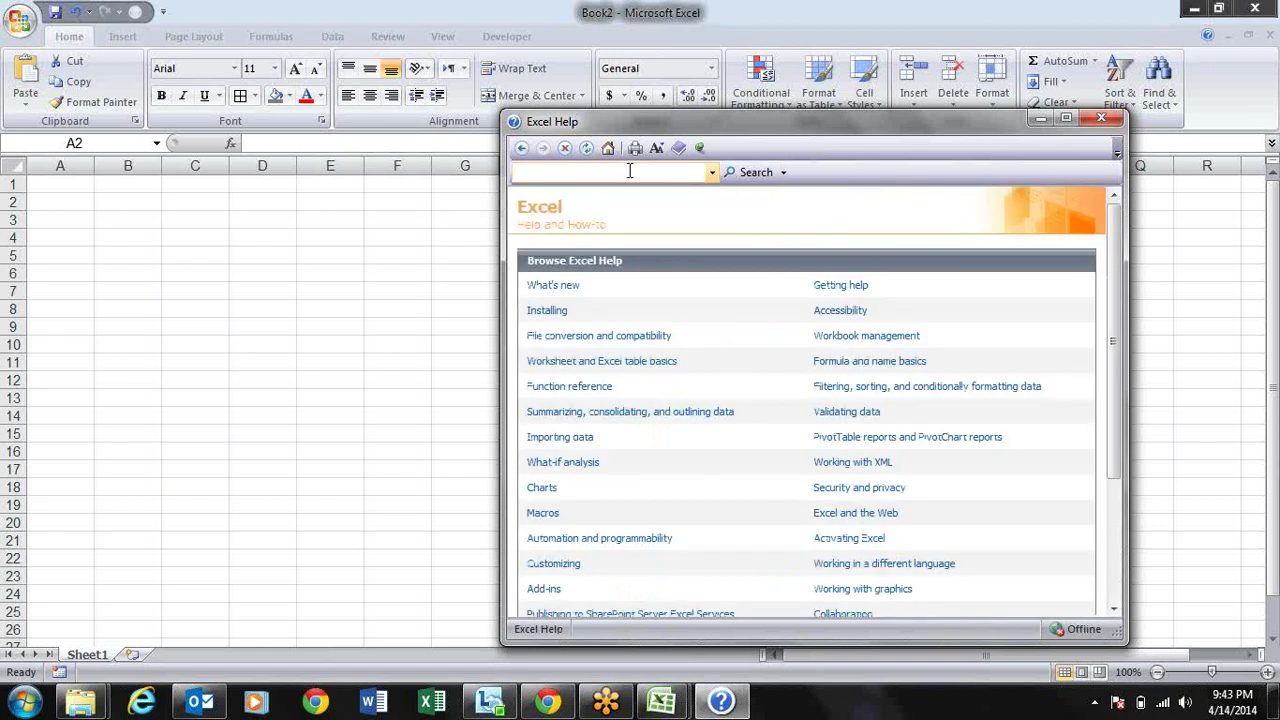
Step: Search help for 'keyboard shortcuts' and open the 'Excel shortcut and function keys' article
{"action": "type", "text": "keyword"}
{"action": "key", "text": "Return"}
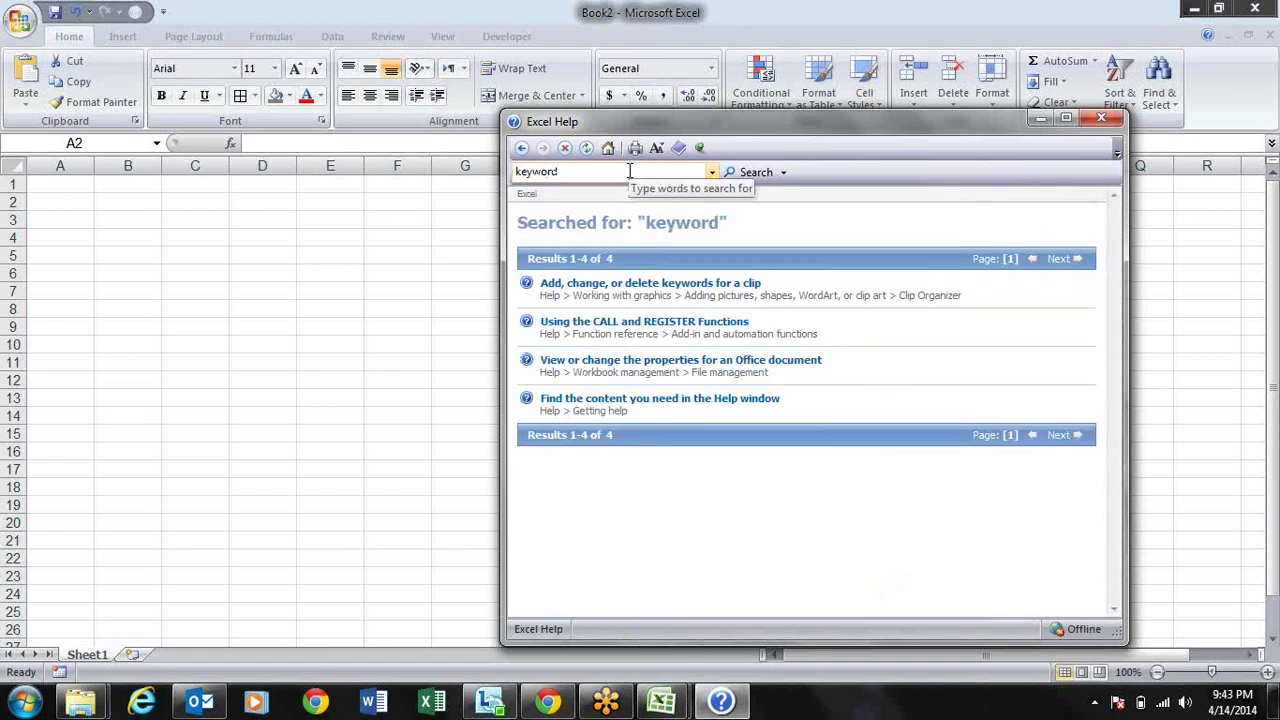
{"action": "left_click", "coordinate": [629, 171]}
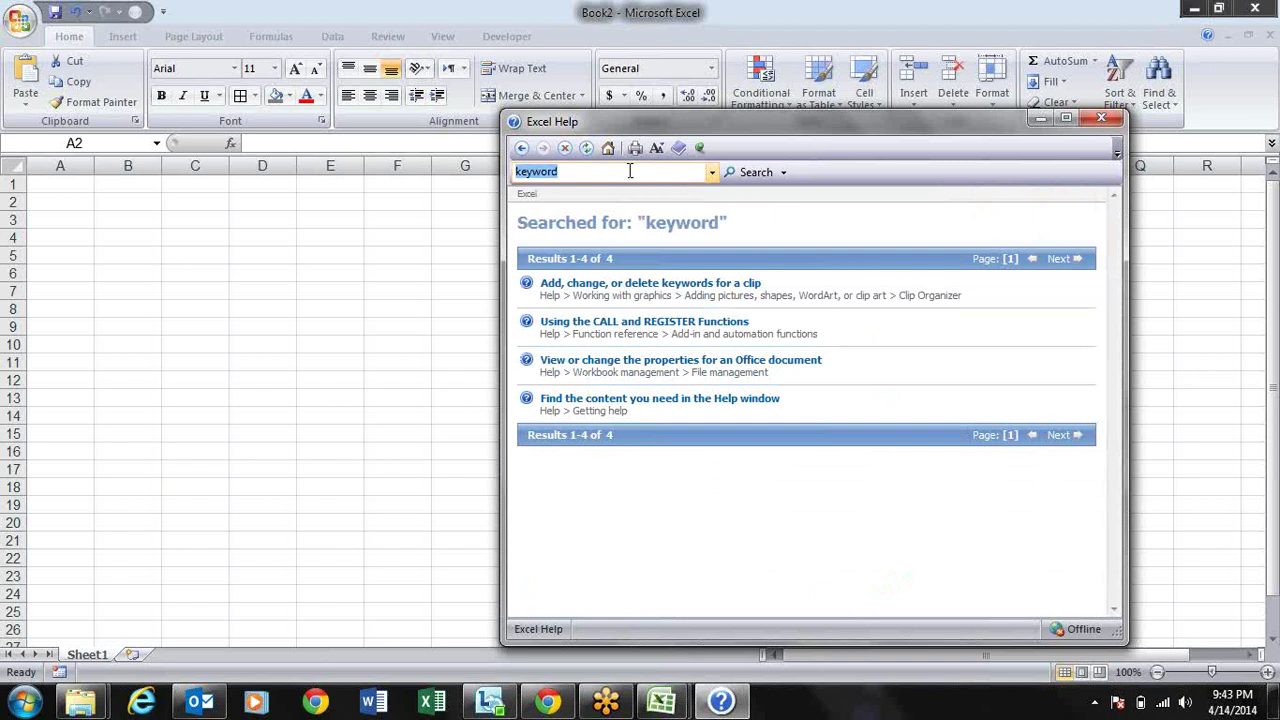
{"action": "type", "text": "keyboard shortcuts"}
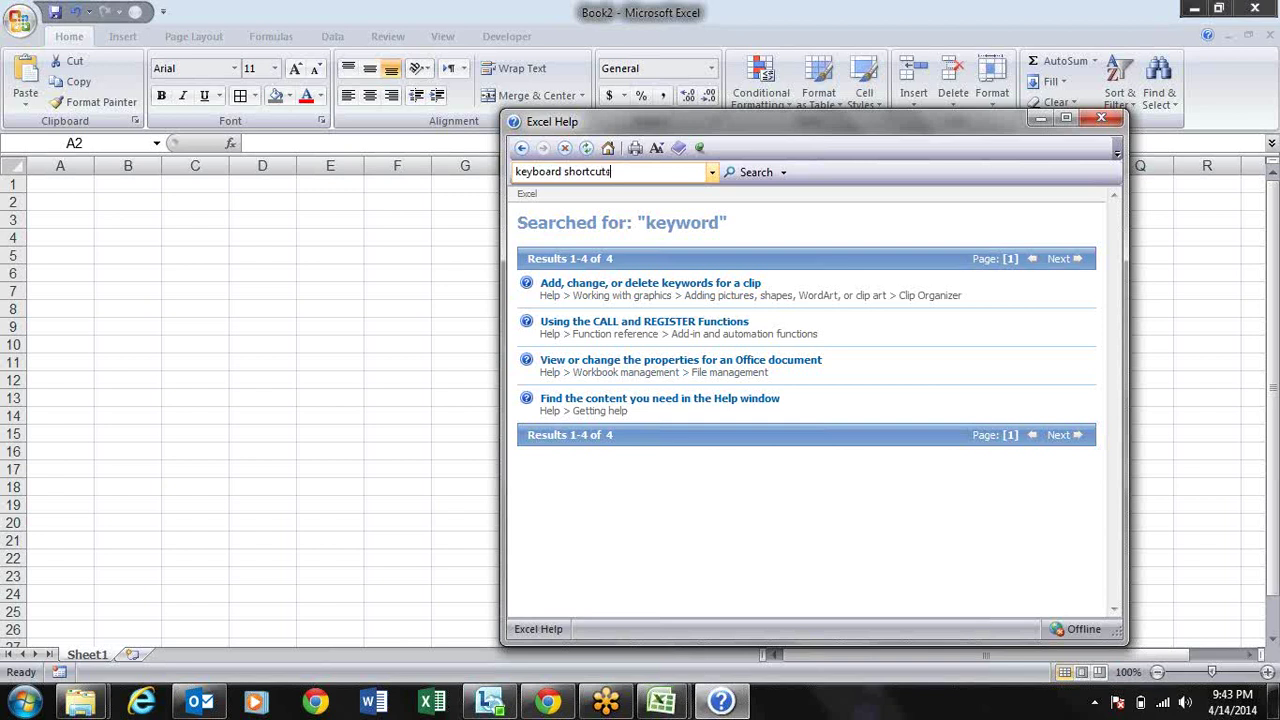
{"action": "key", "text": "Return"}
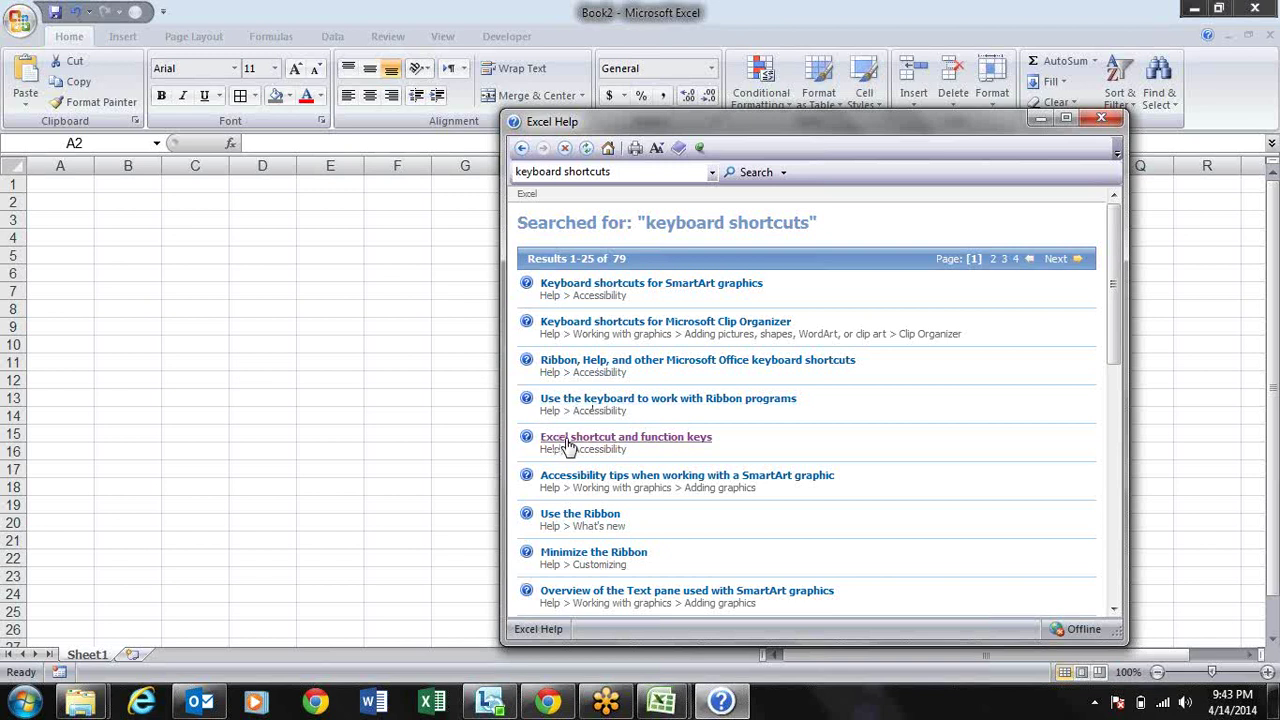
{"action": "left_click", "coordinate": [697, 445]}
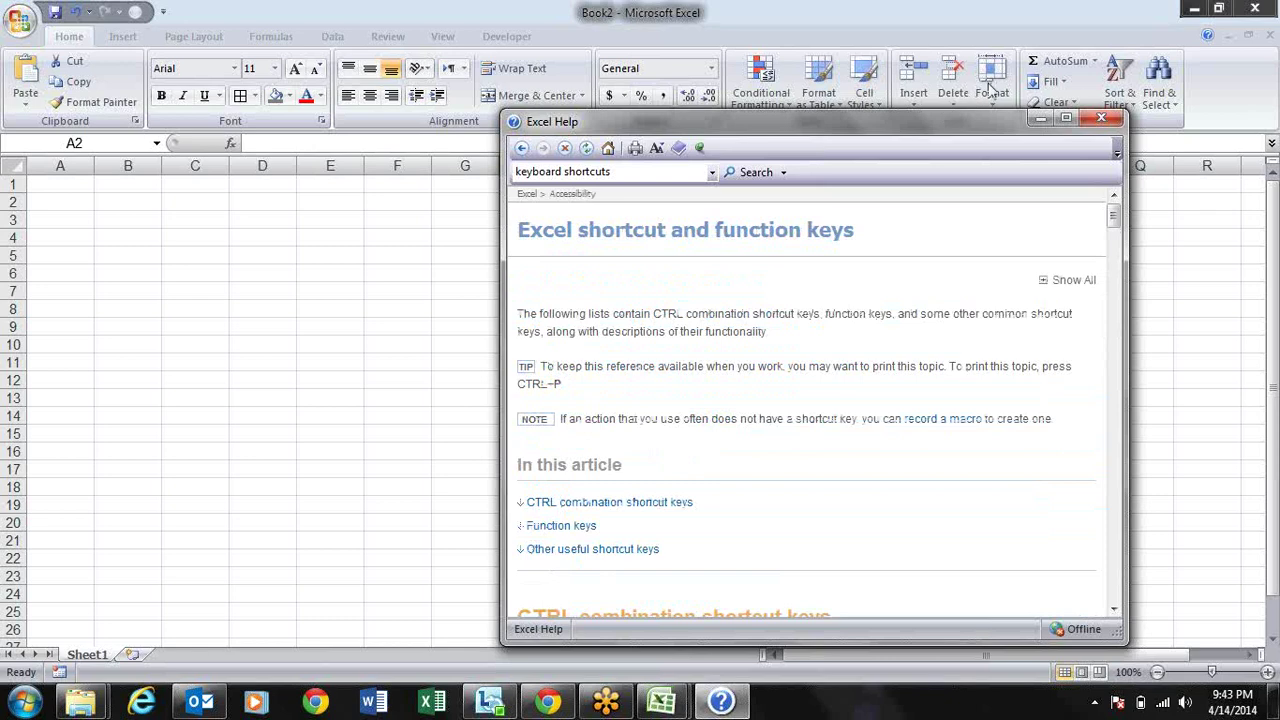
Step: Maximize the Help window and read the shortcut article down to the SPACEBAR and TAB entries
{"action": "left_click", "coordinate": [1066, 118]}
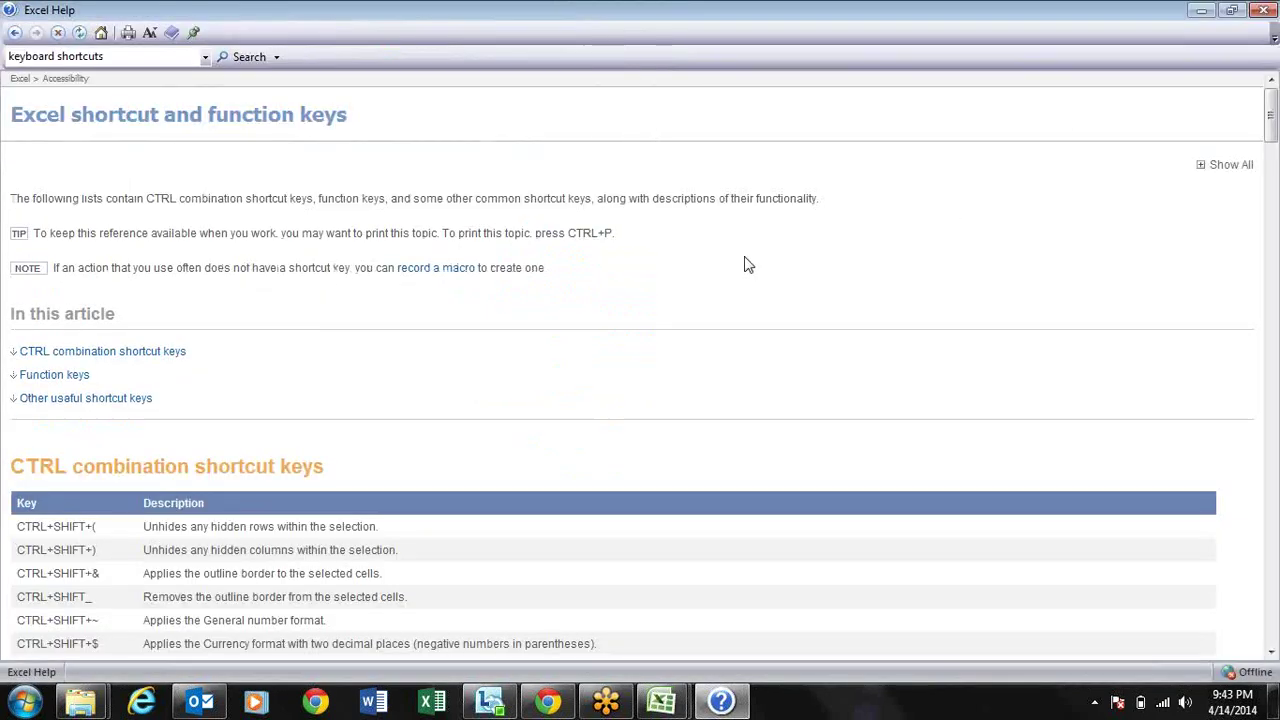
{"action": "scroll", "coordinate": [748, 264], "scroll_direction": "down", "scroll_amount": 7}
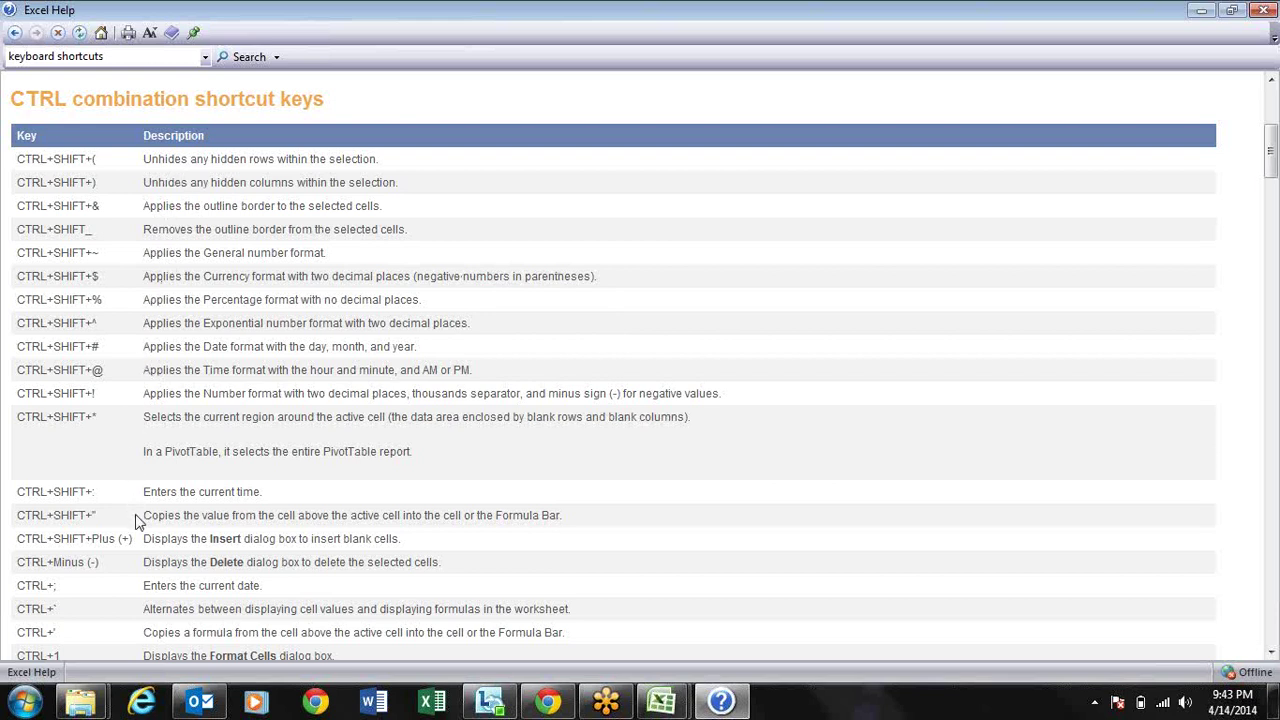
{"action": "scroll", "coordinate": [150, 521], "scroll_direction": "down", "scroll_amount": 7}
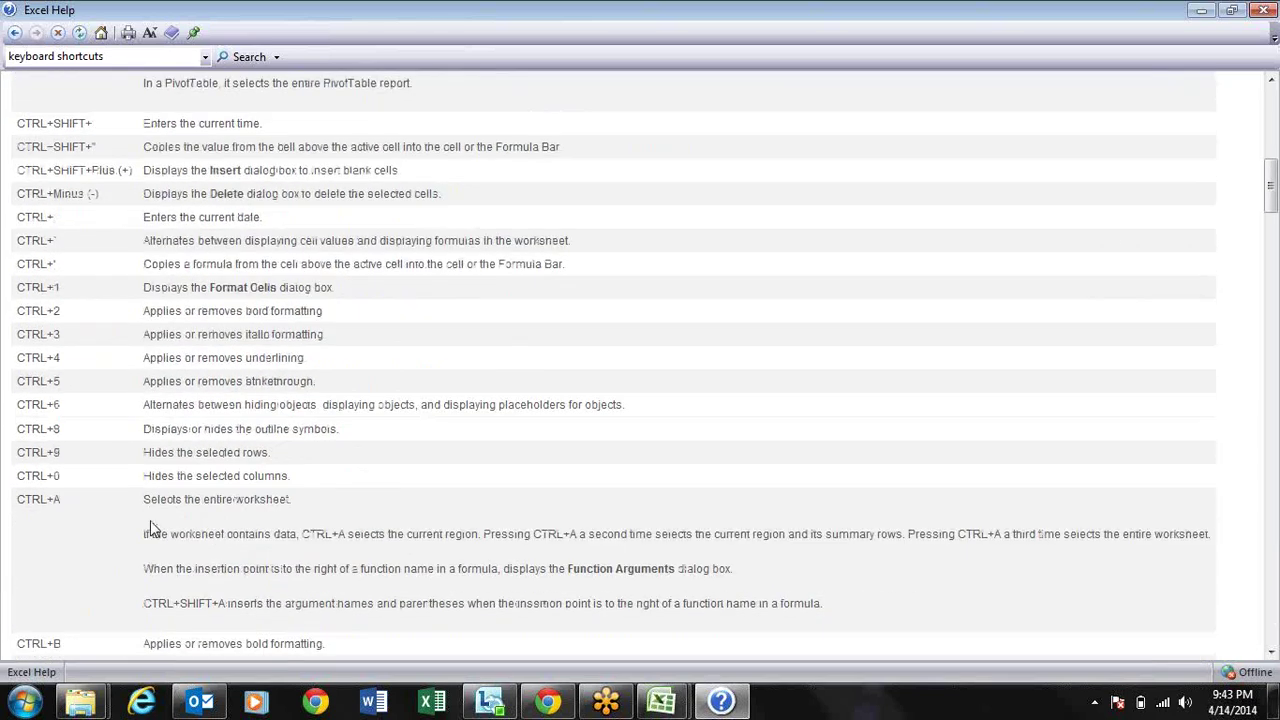
{"action": "scroll", "coordinate": [150, 528], "scroll_direction": "down", "scroll_amount": 1}
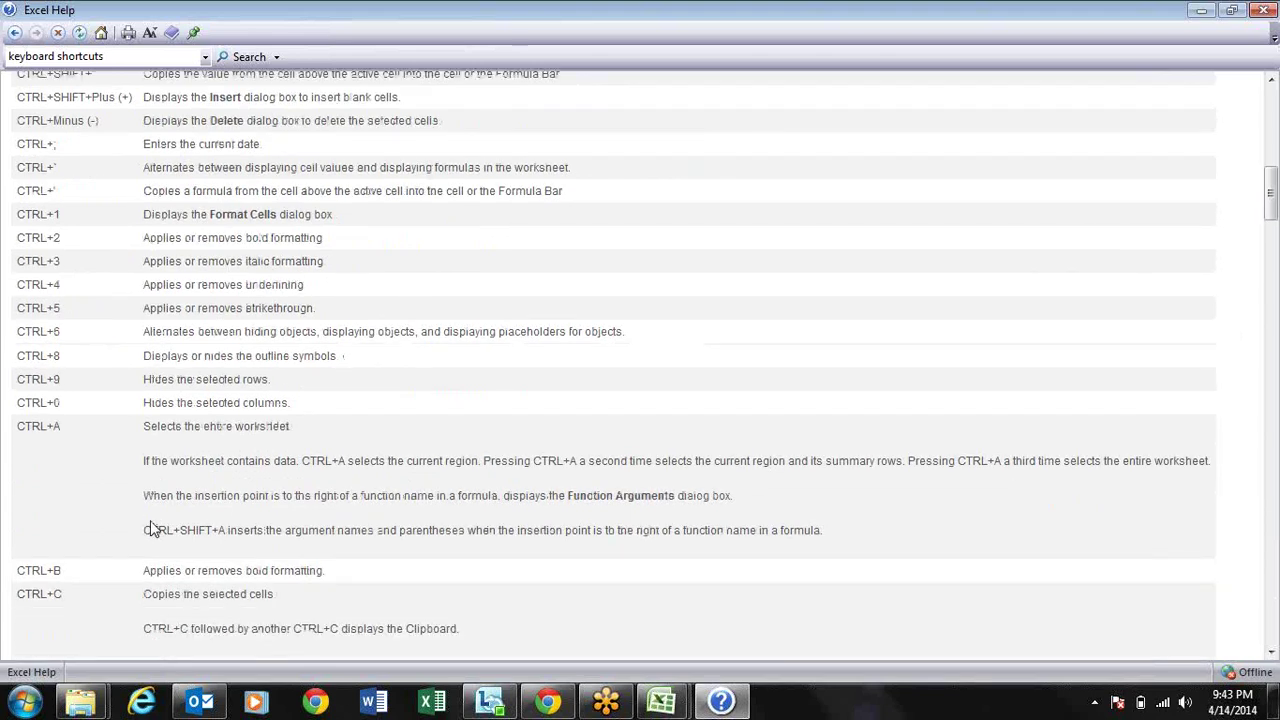
{"action": "scroll", "coordinate": [150, 528], "scroll_direction": "down", "scroll_amount": 6}
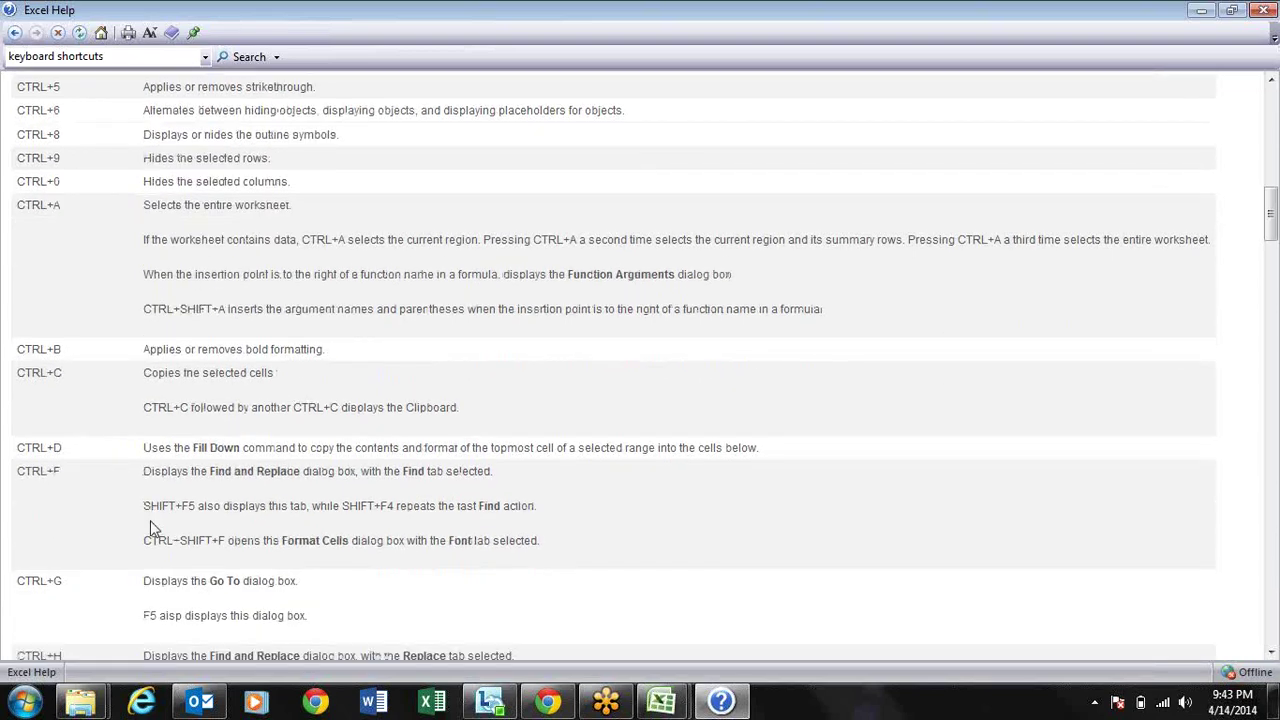
{"action": "scroll", "coordinate": [150, 528], "scroll_direction": "down", "scroll_amount": 7}
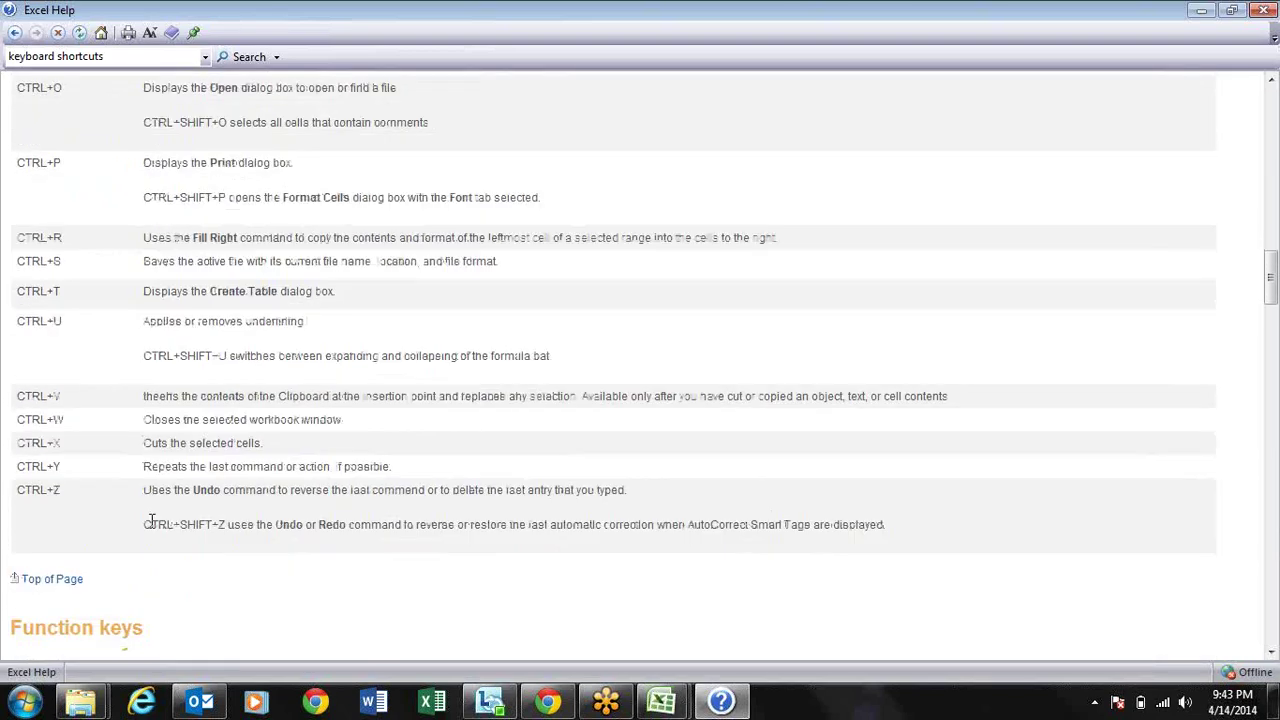
{"action": "scroll", "coordinate": [150, 520], "scroll_direction": "down", "scroll_amount": 4}
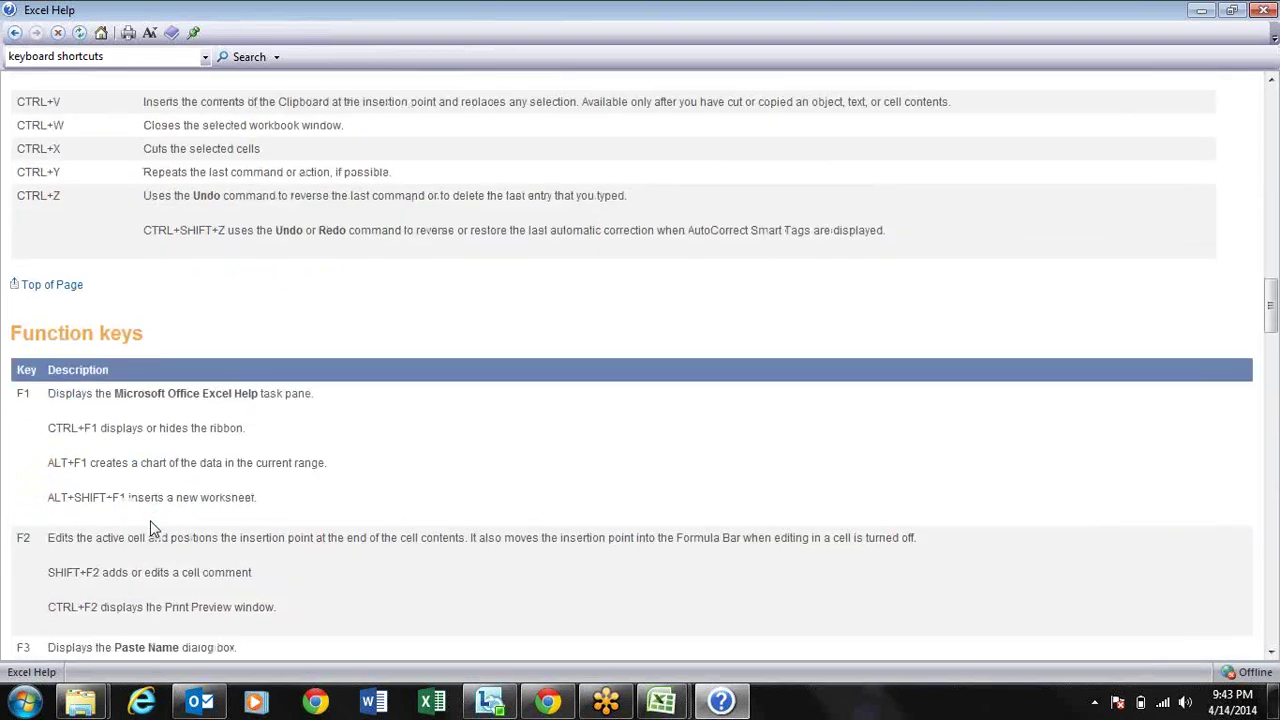
{"action": "scroll", "coordinate": [150, 528], "scroll_direction": "down", "scroll_amount": 9}
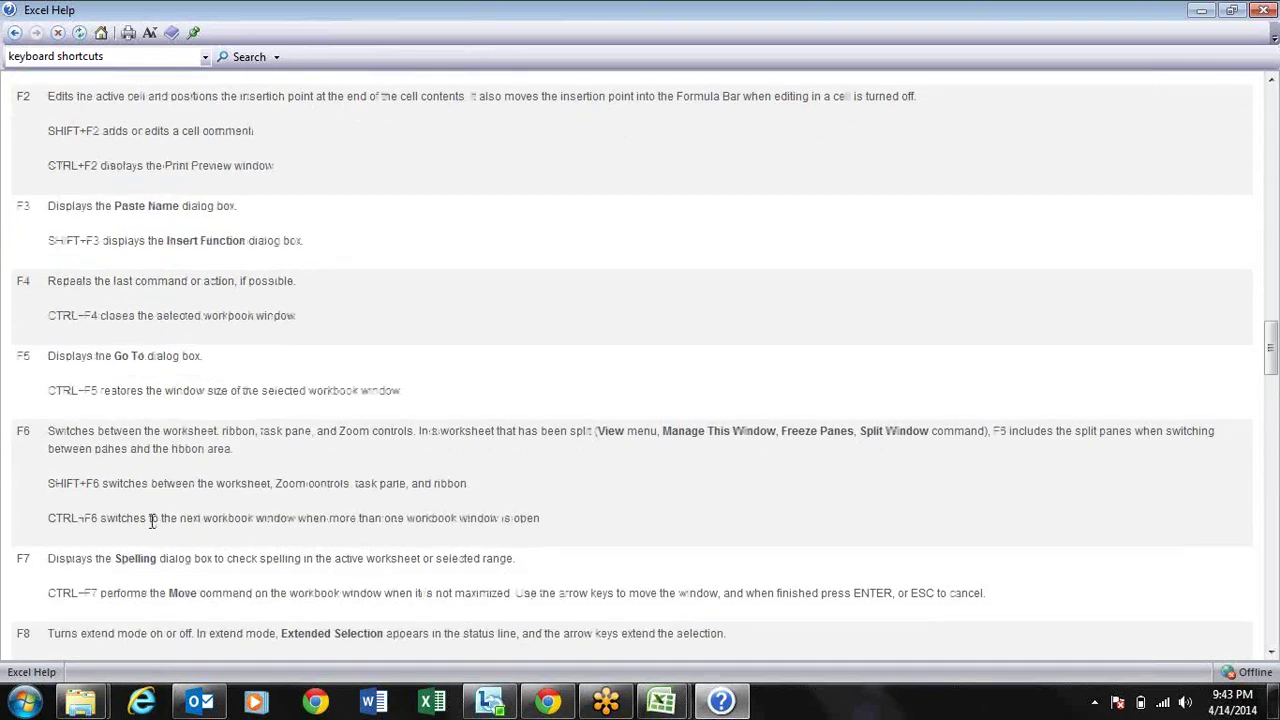
{"action": "scroll", "coordinate": [151, 520], "scroll_direction": "down", "scroll_amount": 6}
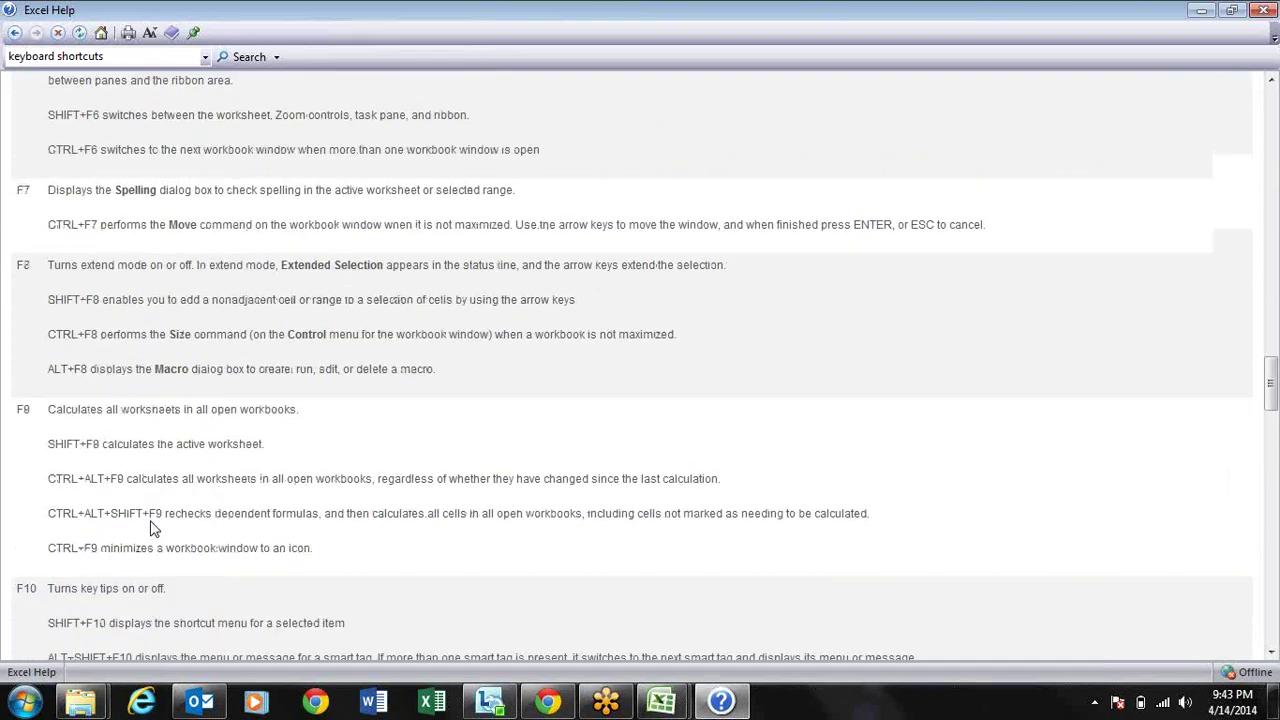
{"action": "scroll", "coordinate": [150, 528], "scroll_direction": "down", "scroll_amount": 7}
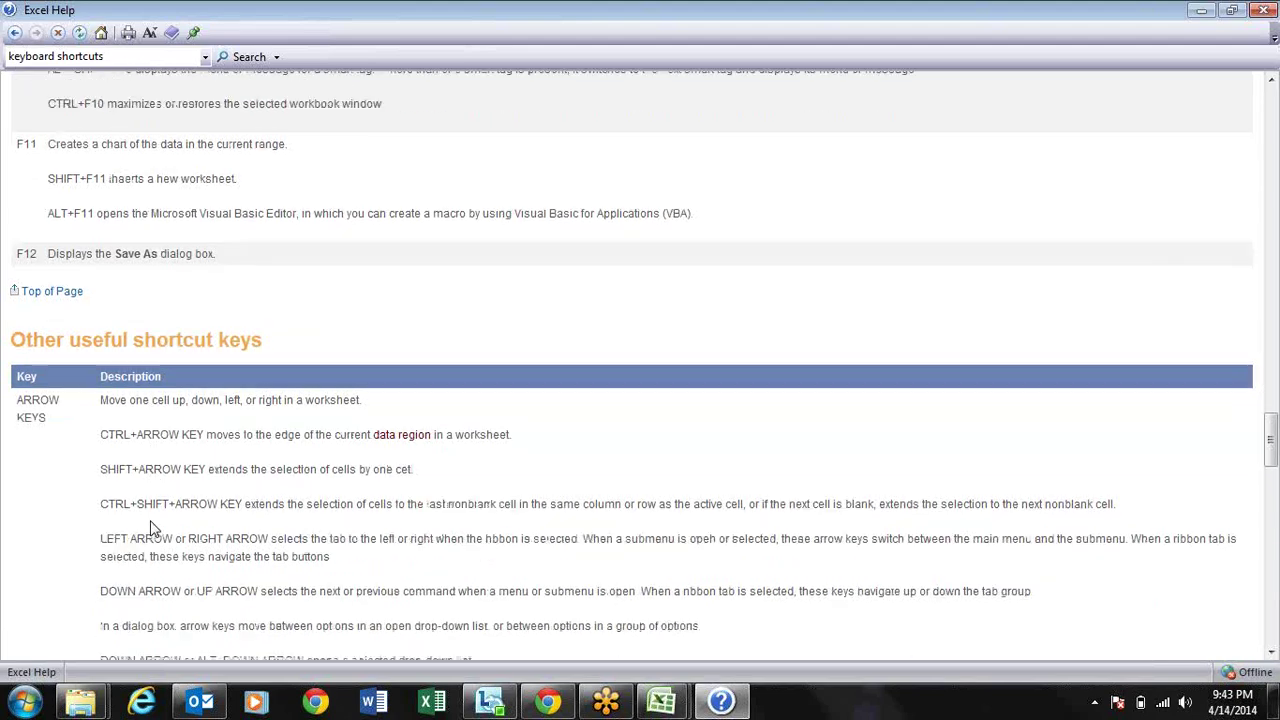
{"action": "scroll", "coordinate": [152, 528], "scroll_direction": "down", "scroll_amount": 5}
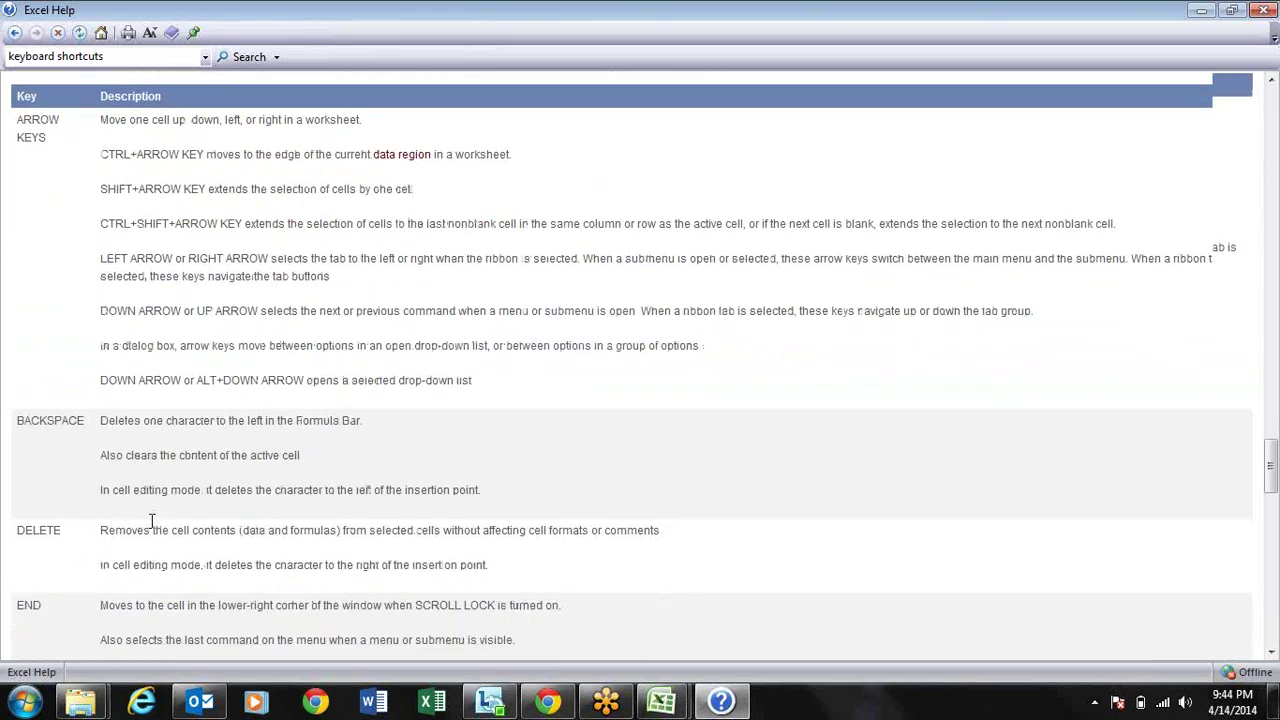
{"action": "scroll", "coordinate": [151, 528], "scroll_direction": "down", "scroll_amount": 15}
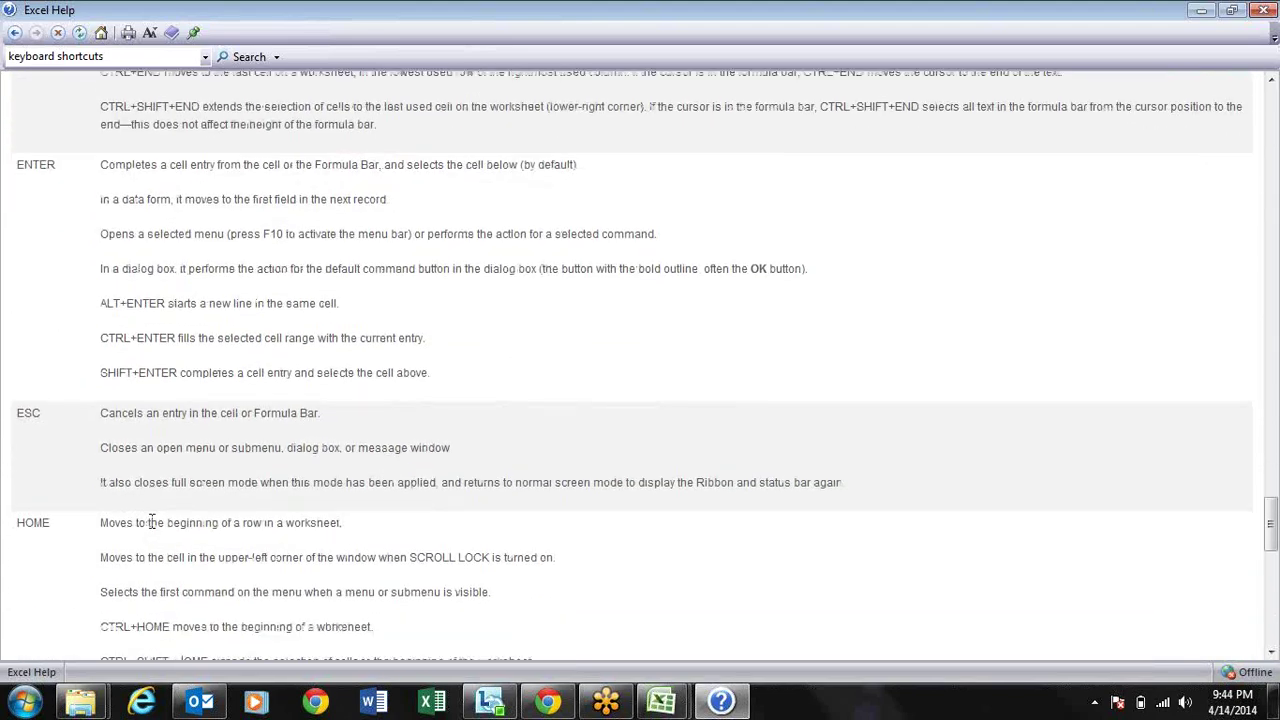
{"action": "scroll", "coordinate": [153, 525], "scroll_direction": "down", "scroll_amount": 4}
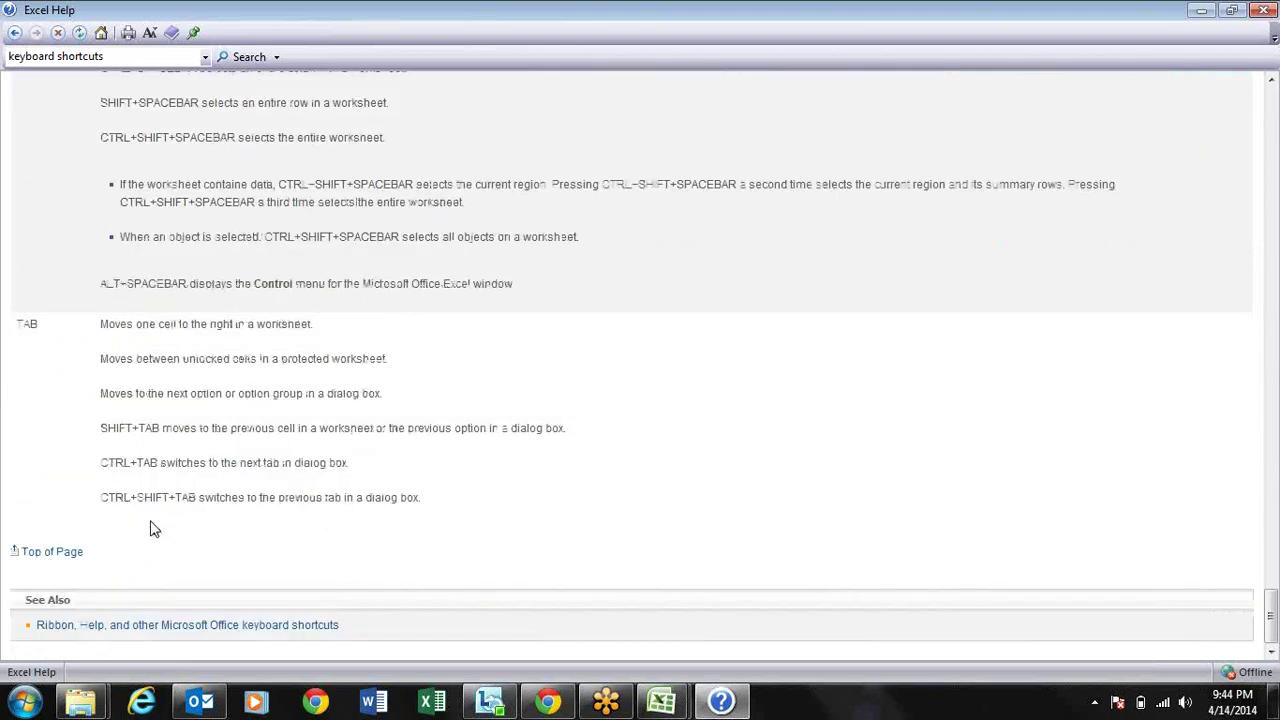
{"action": "scroll", "coordinate": [152, 528], "scroll_direction": "up", "scroll_amount": 1}
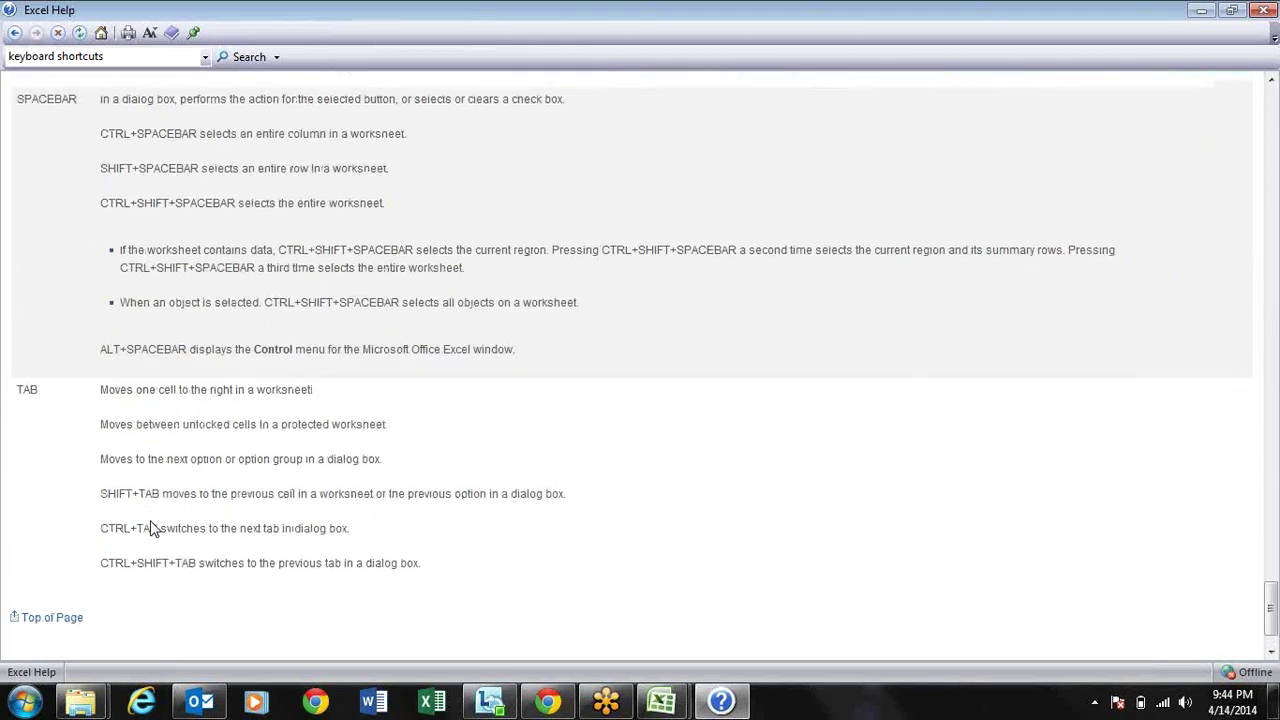
{"action": "scroll", "coordinate": [152, 528], "scroll_direction": "down", "scroll_amount": 1}
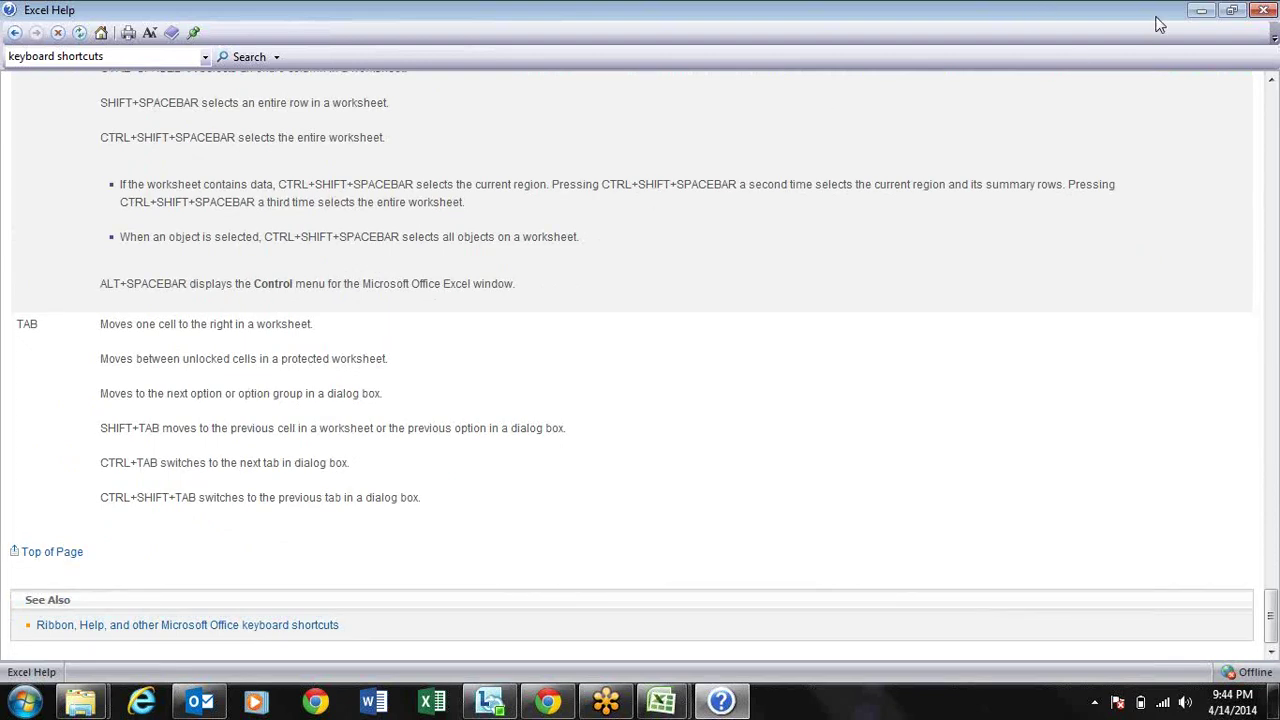
Step: Search help for 'limits' and open the Excel specifications and limits article
{"action": "left_click", "coordinate": [166, 57]}
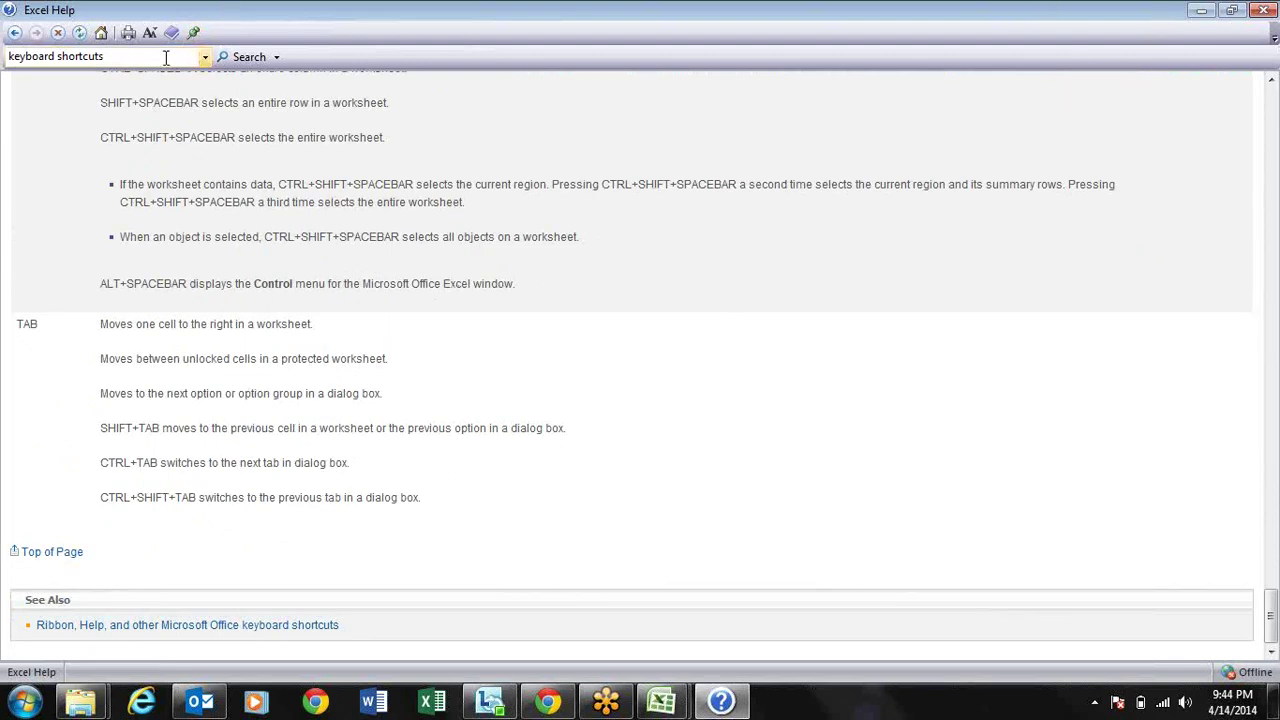
{"action": "key", "text": "ctrl+a"}
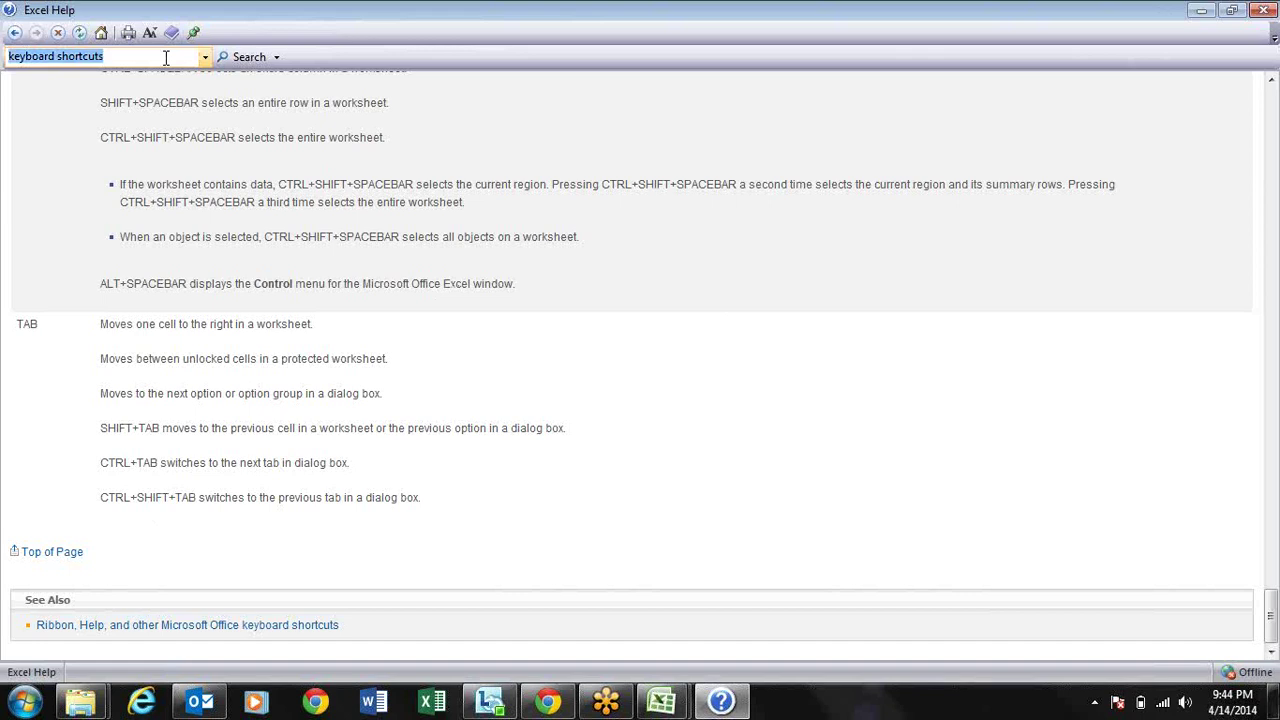
{"action": "type", "text": "l"}
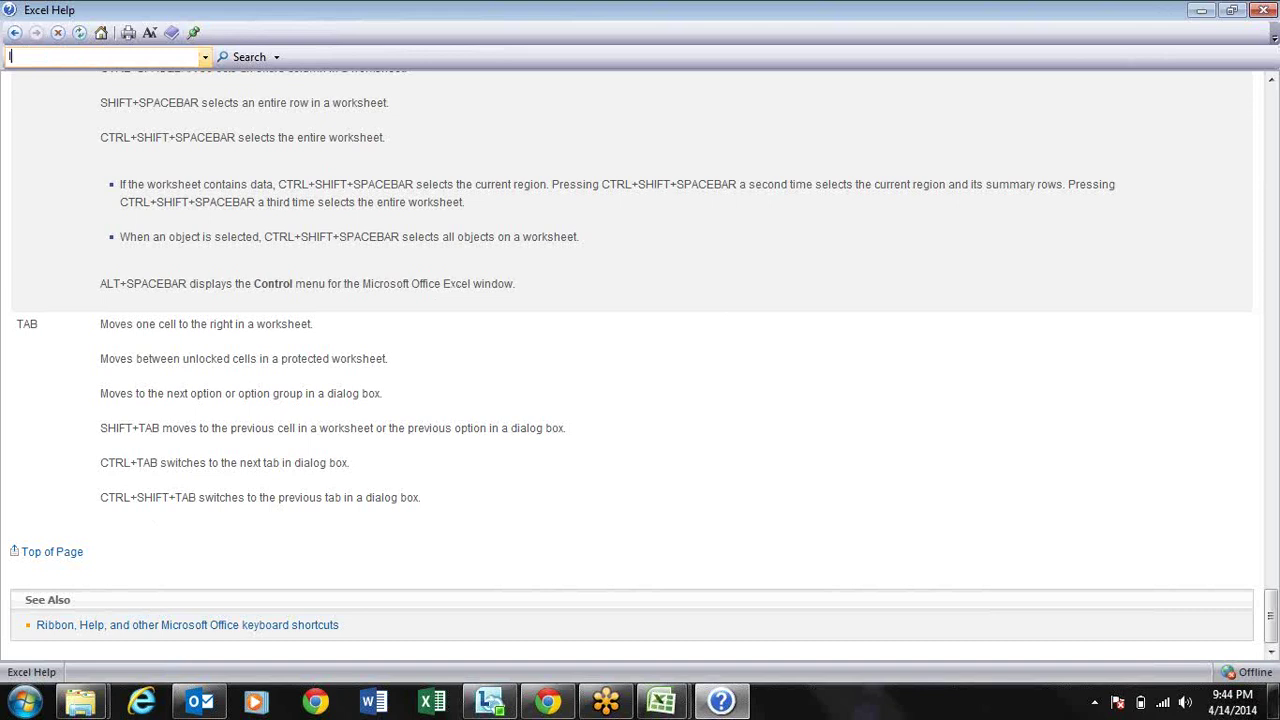
{"action": "type", "text": "imits"}
{"action": "key", "text": "Return"}
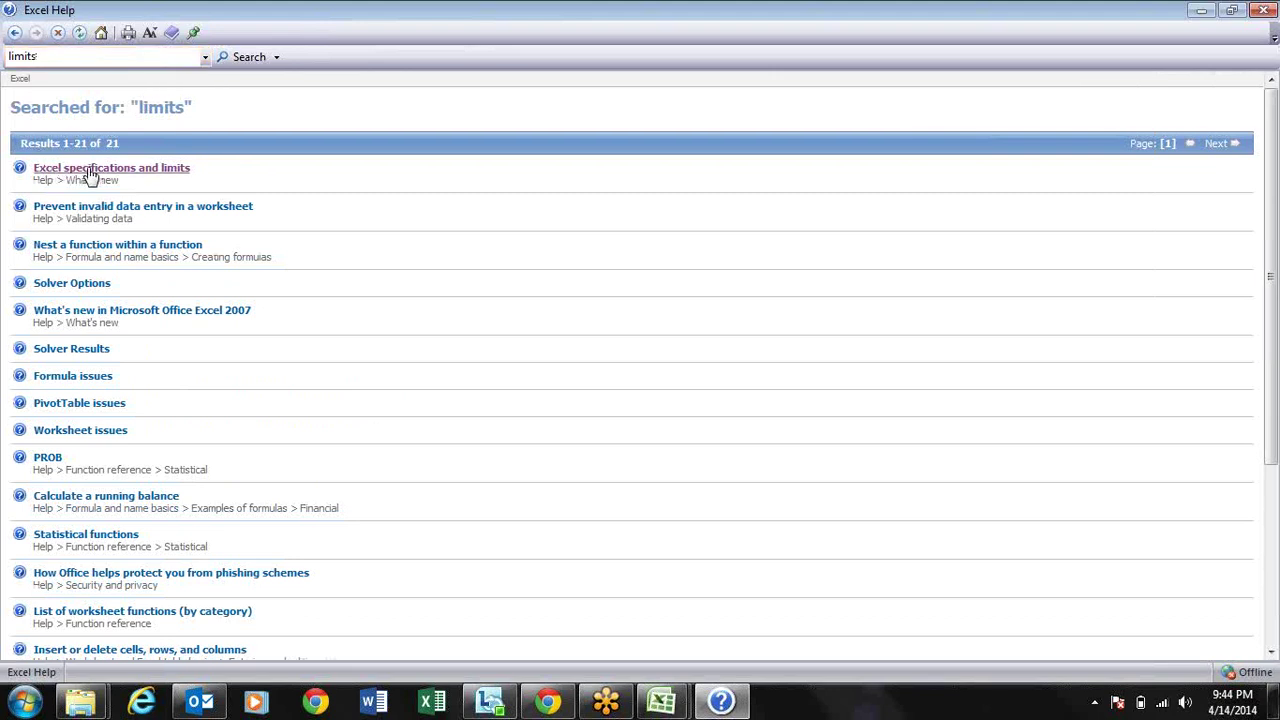
{"action": "left_click", "coordinate": [90, 168]}
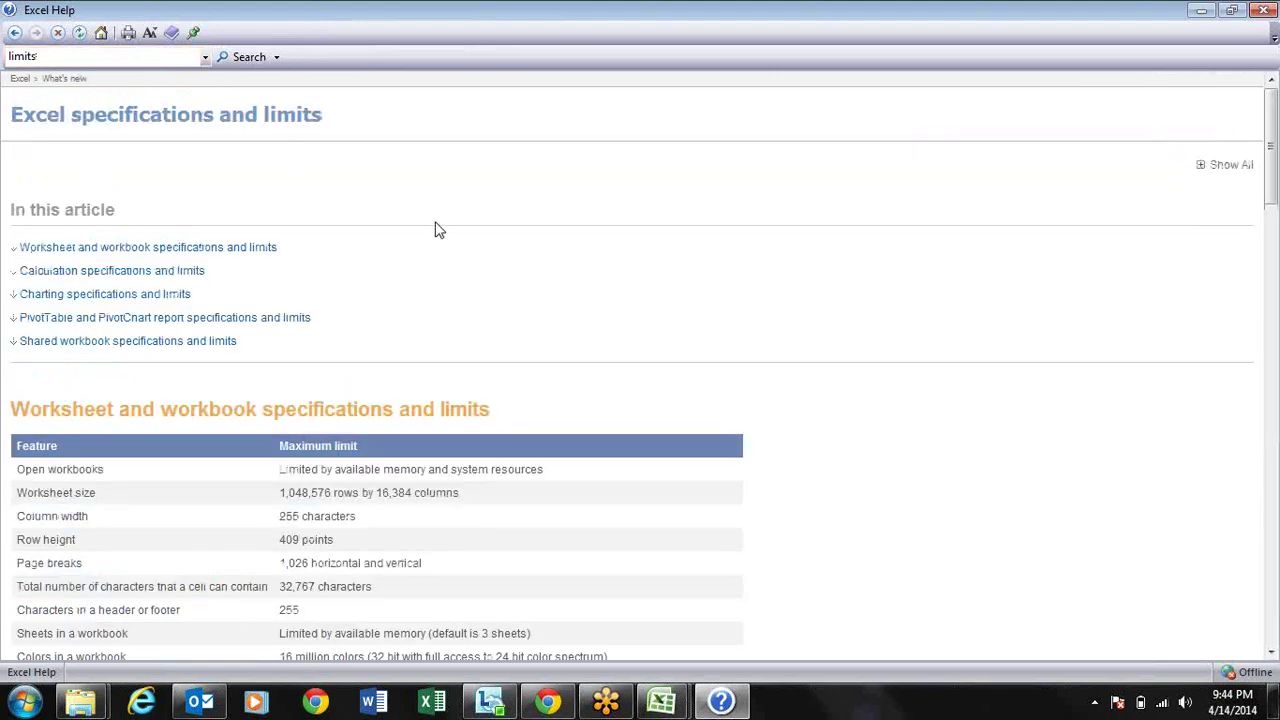
Step: Switch to the blank Book2 workbook through its taskbar preview
{"action": "scroll", "coordinate": [438, 230], "scroll_direction": "down", "scroll_amount": 4}
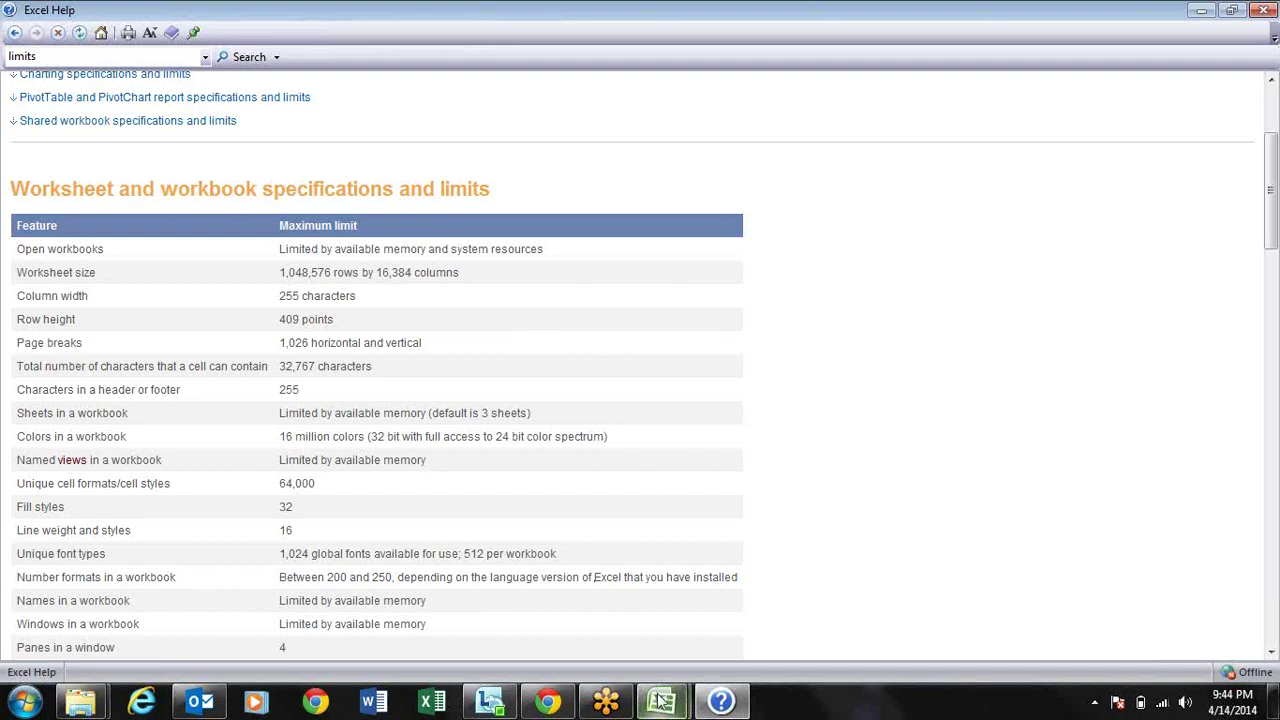
{"action": "mouse_move", "coordinate": [660, 700]}
{"action": "left_click", "coordinate": [754, 583]}
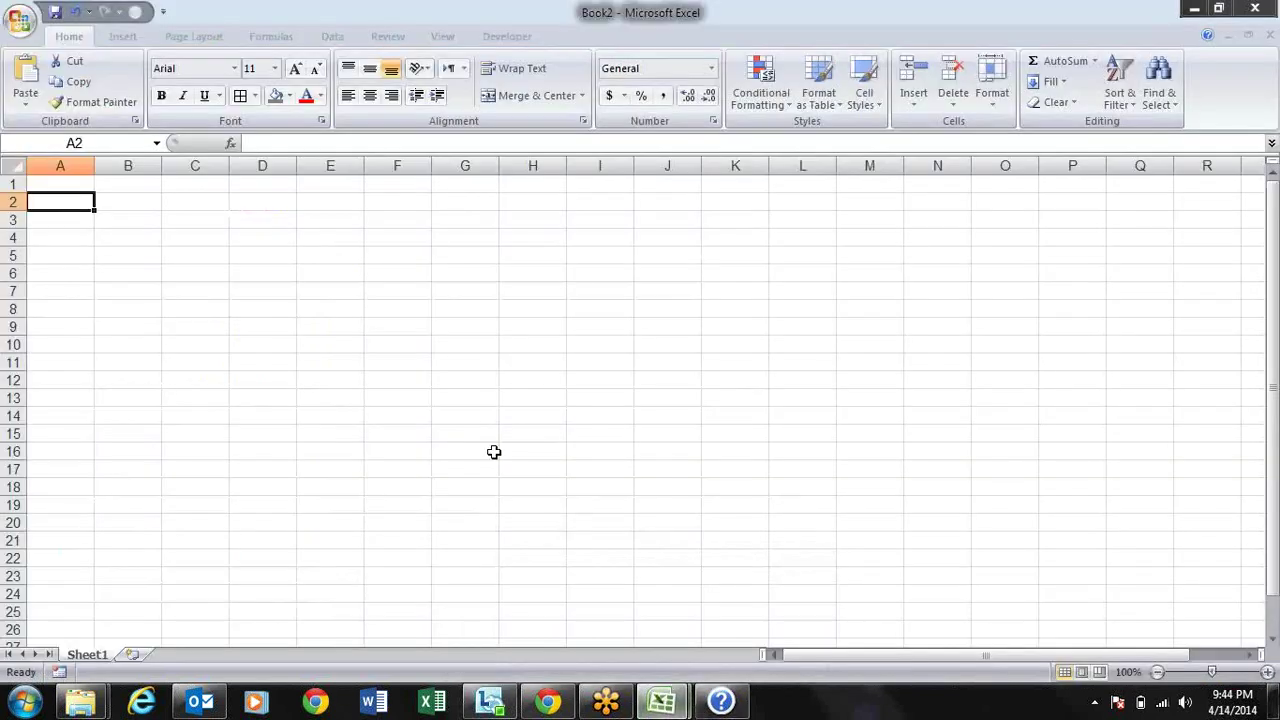
Step: Jump to Book2's last row 1,048,576 and last column XFD, then return to the limits help page
{"action": "key", "text": "ctrl+Down"}
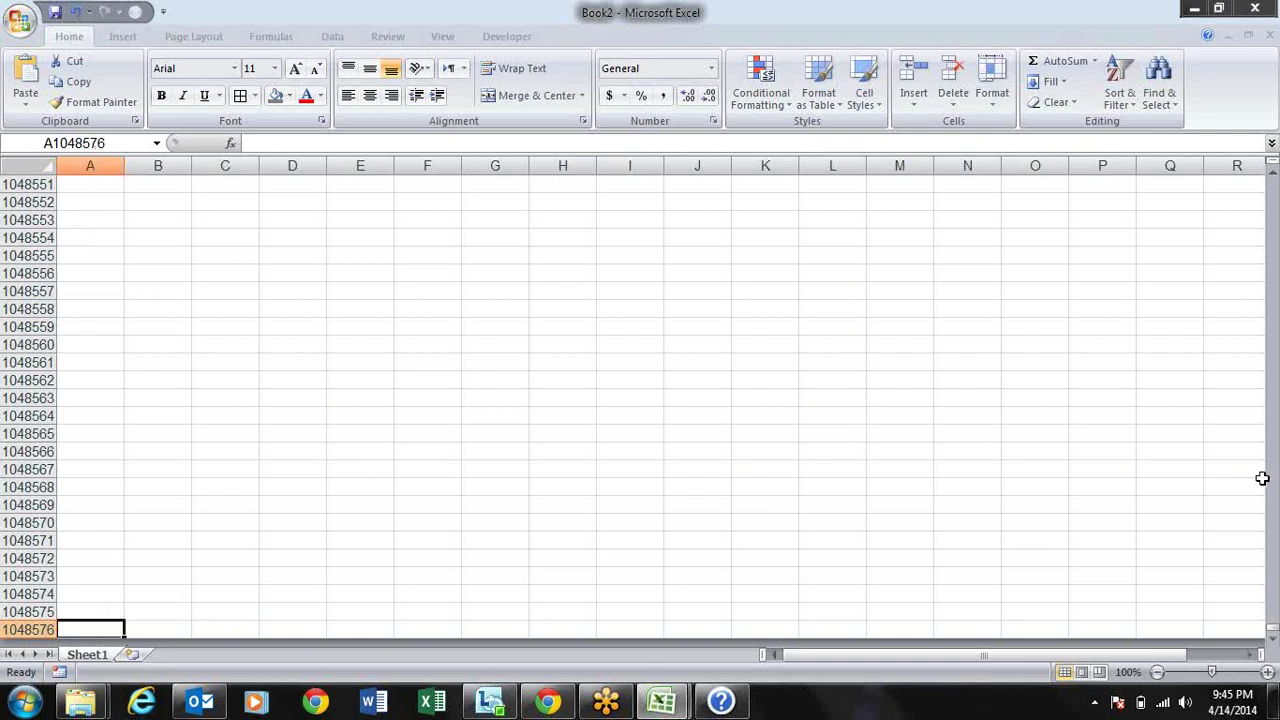
{"action": "left_click", "coordinate": [248, 383]}
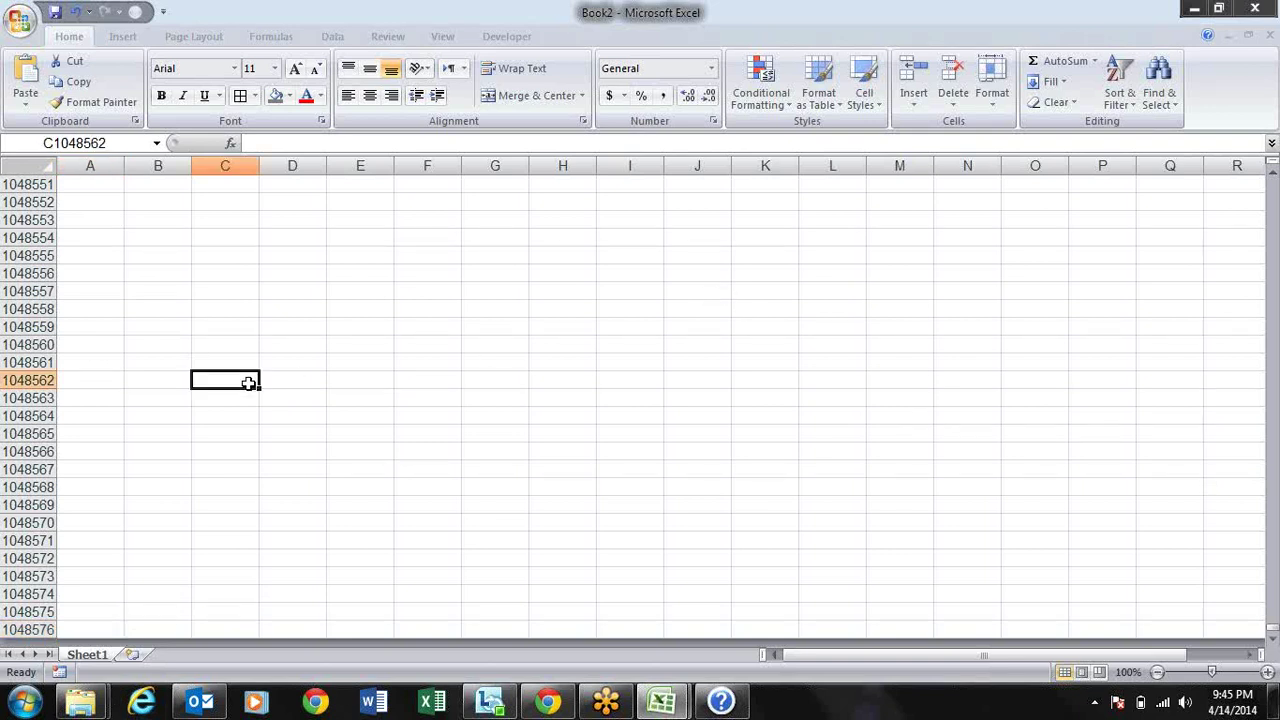
{"action": "key", "text": "ctrl+Up"}
{"action": "key", "text": "Left"}
{"action": "key", "text": "Left"}
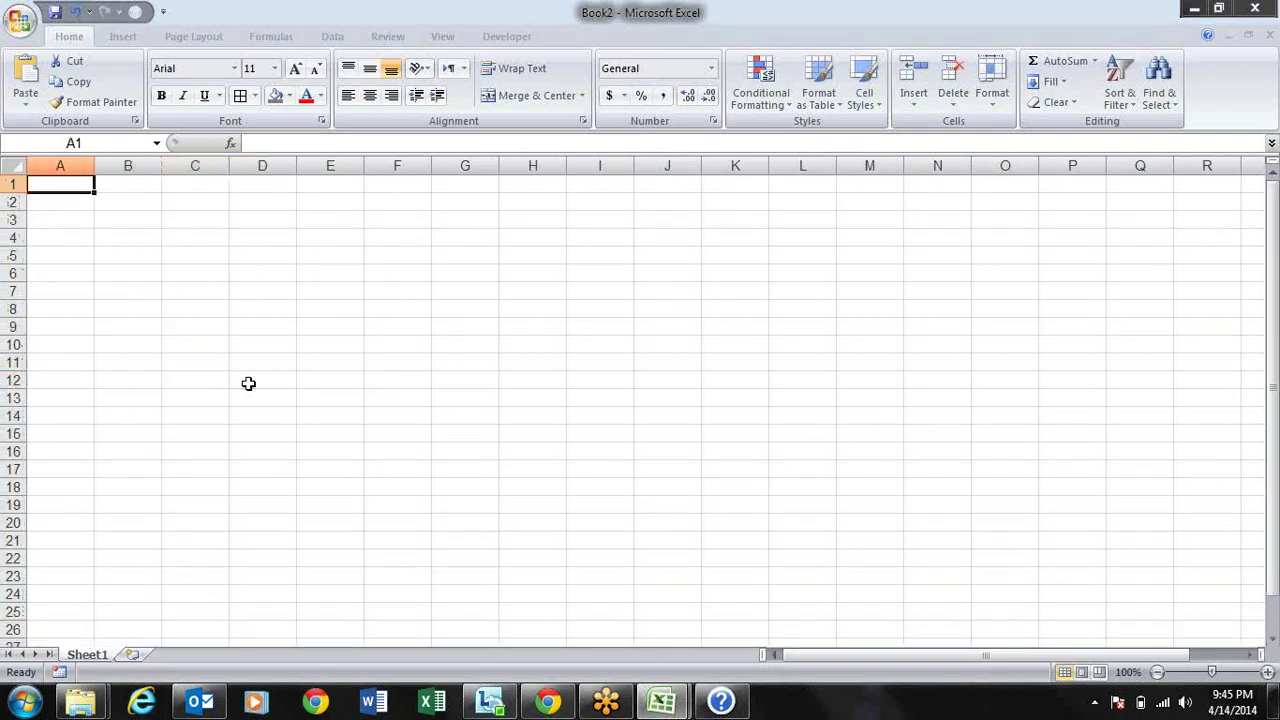
{"action": "key", "text": "ctrl+Down"}
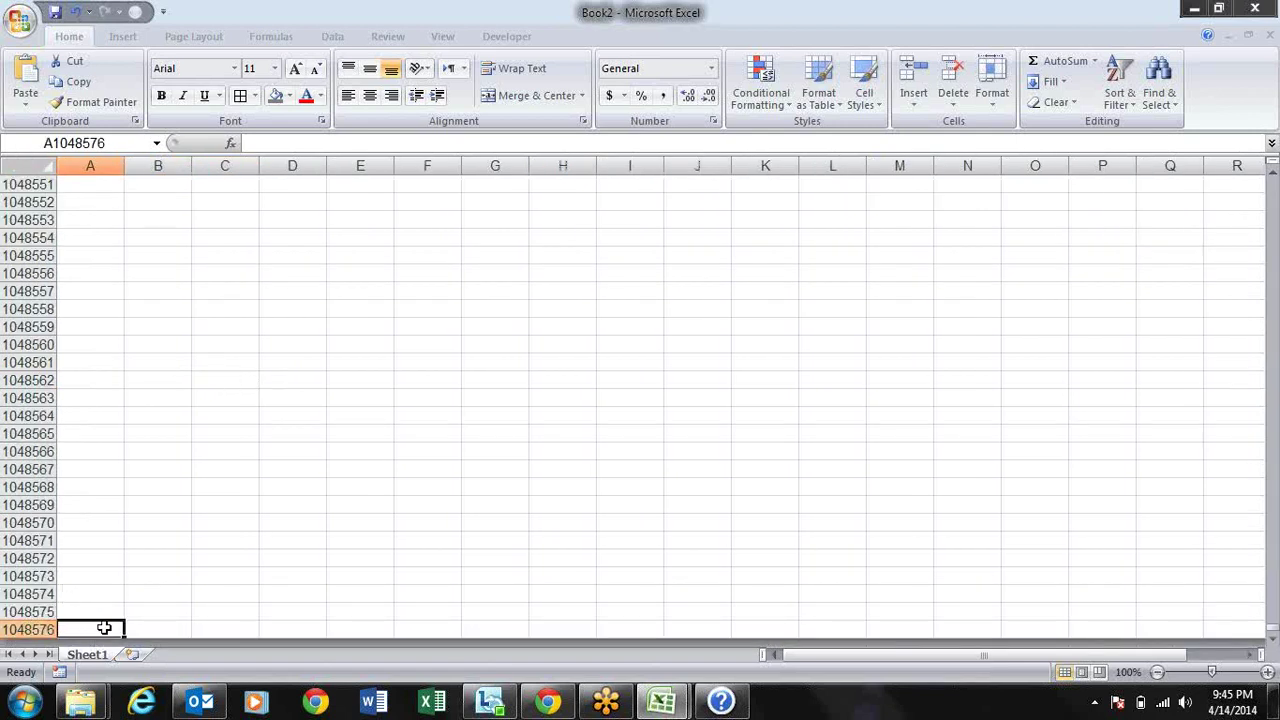
{"action": "key", "text": "ctrl+Right"}
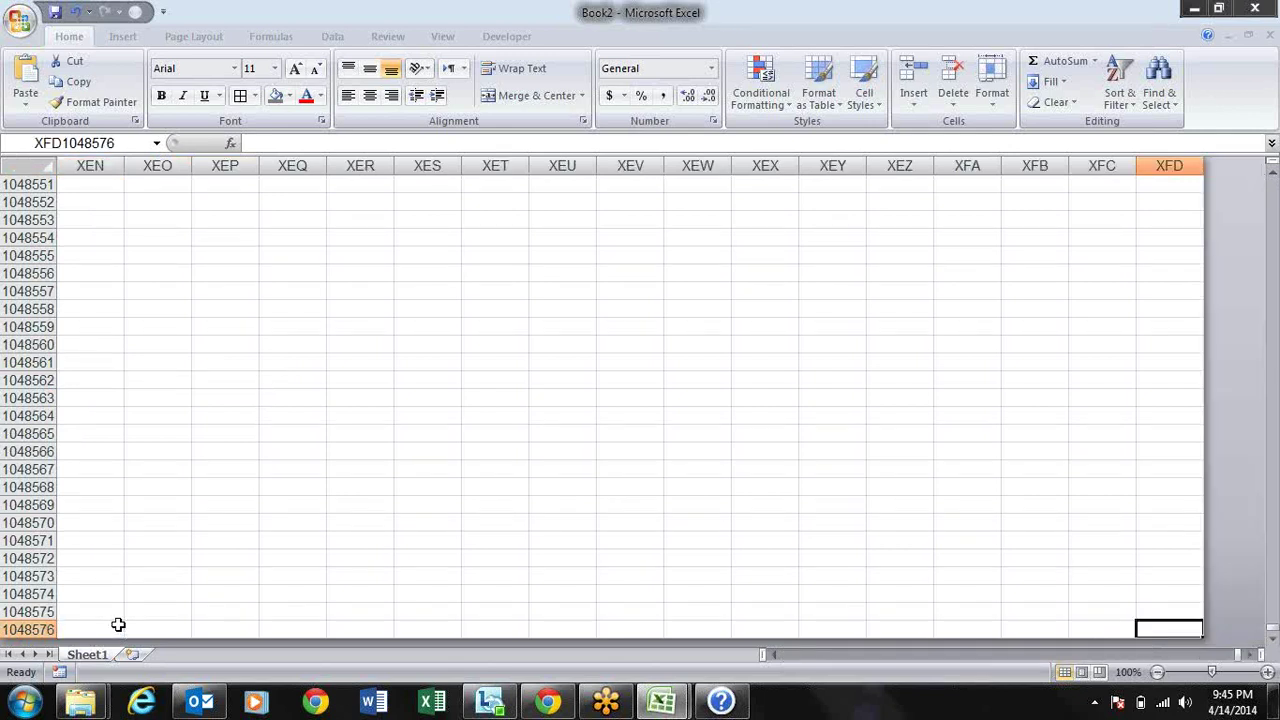
{"action": "key", "text": "ctrl+Left"}
{"action": "key", "text": "Up"}
{"action": "key", "text": "Up"}
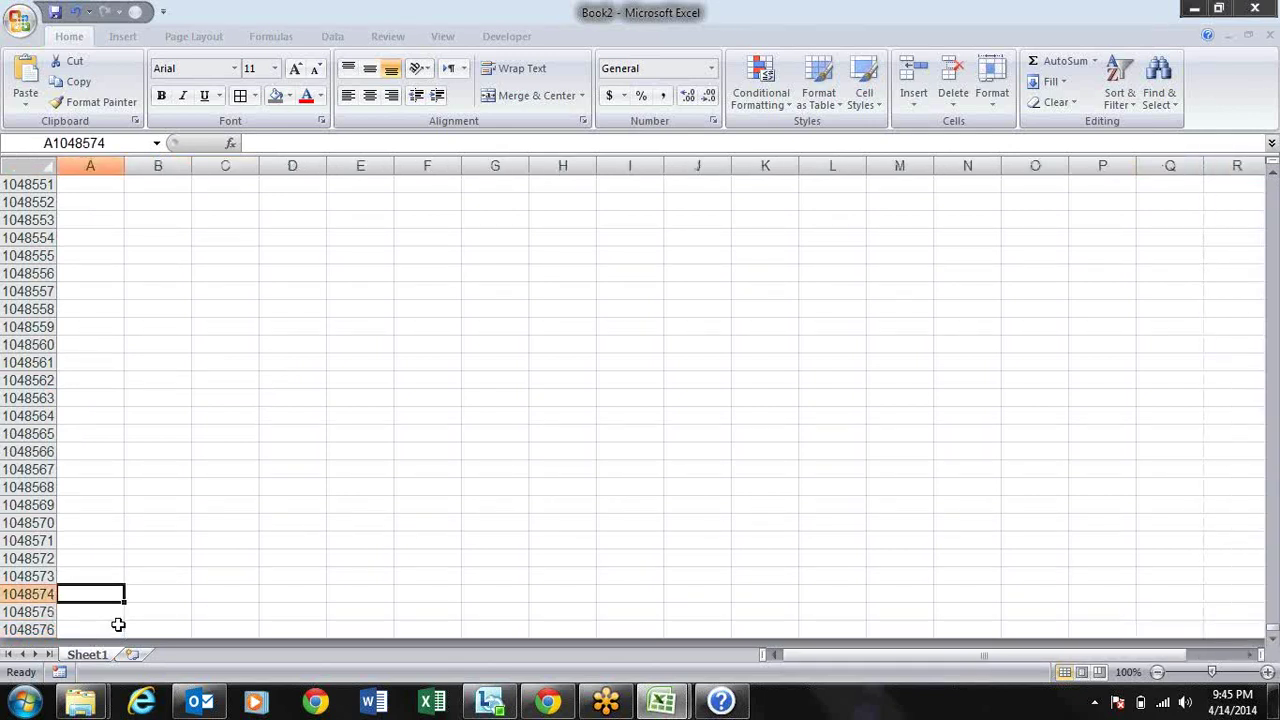
{"action": "key", "text": "alt+Tab"}
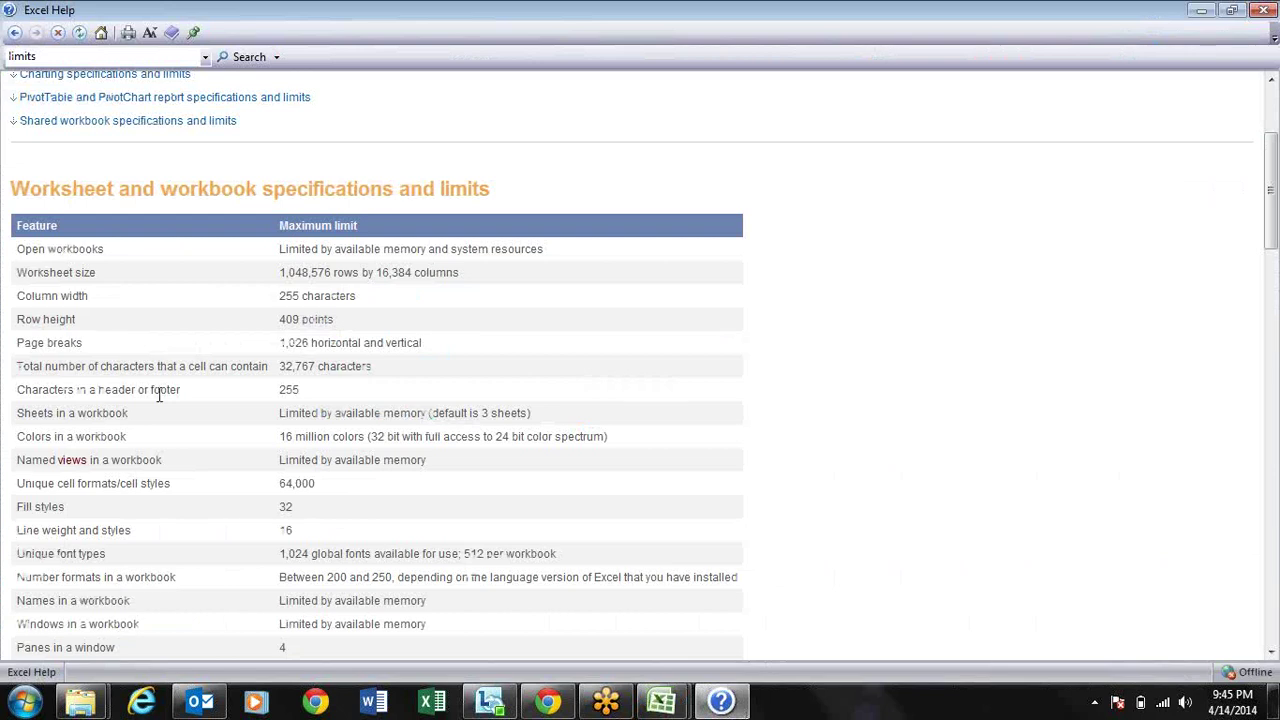
Step: Highlight the worksheet size rows and the 255-character column width limit
{"action": "left_click_drag", "start_coordinate": [257, 251], "coordinate": [380, 366]}
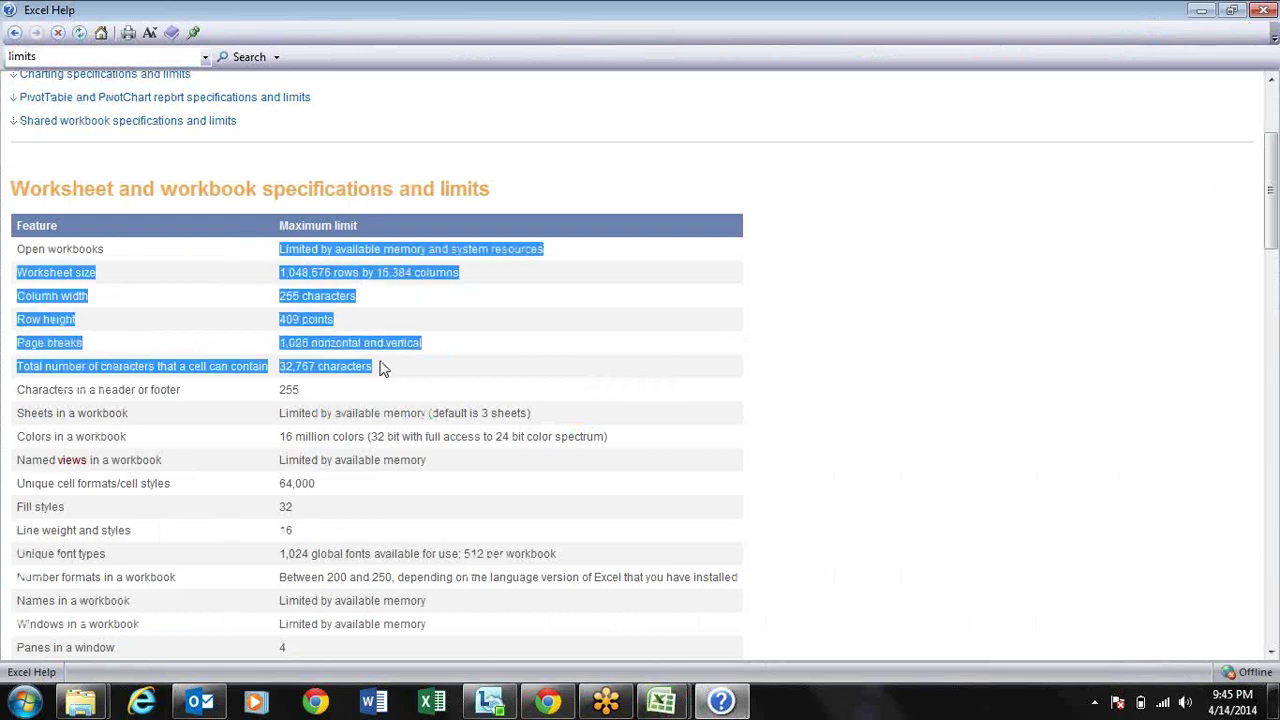
{"action": "left_click", "coordinate": [493, 350]}
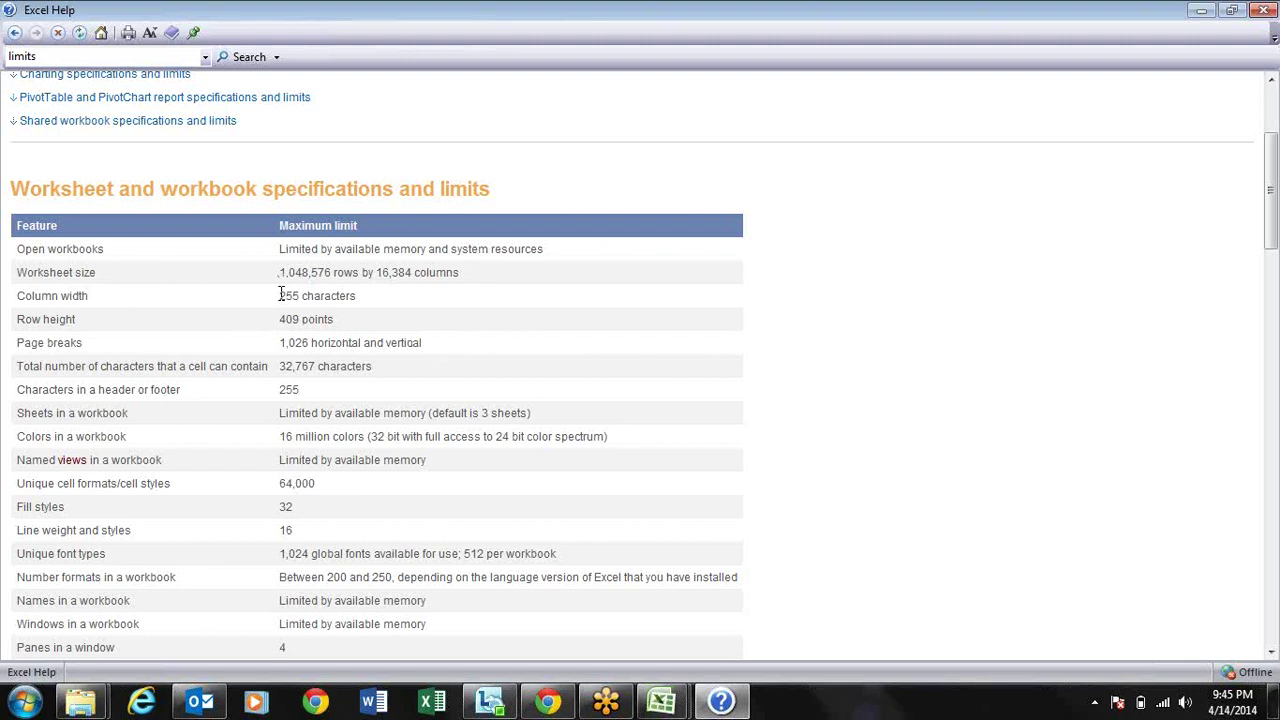
{"action": "left_click_drag", "start_coordinate": [281, 297], "coordinate": [281, 338]}
{"action": "left_click", "coordinate": [443, 337]}
Step: Highlight the 10,000 filter drop-down lists limit further down the table
{"action": "scroll", "coordinate": [443, 338], "scroll_direction": "down", "scroll_amount": 1}
{"action": "scroll", "coordinate": [443, 338], "scroll_direction": "down", "scroll_amount": 4}
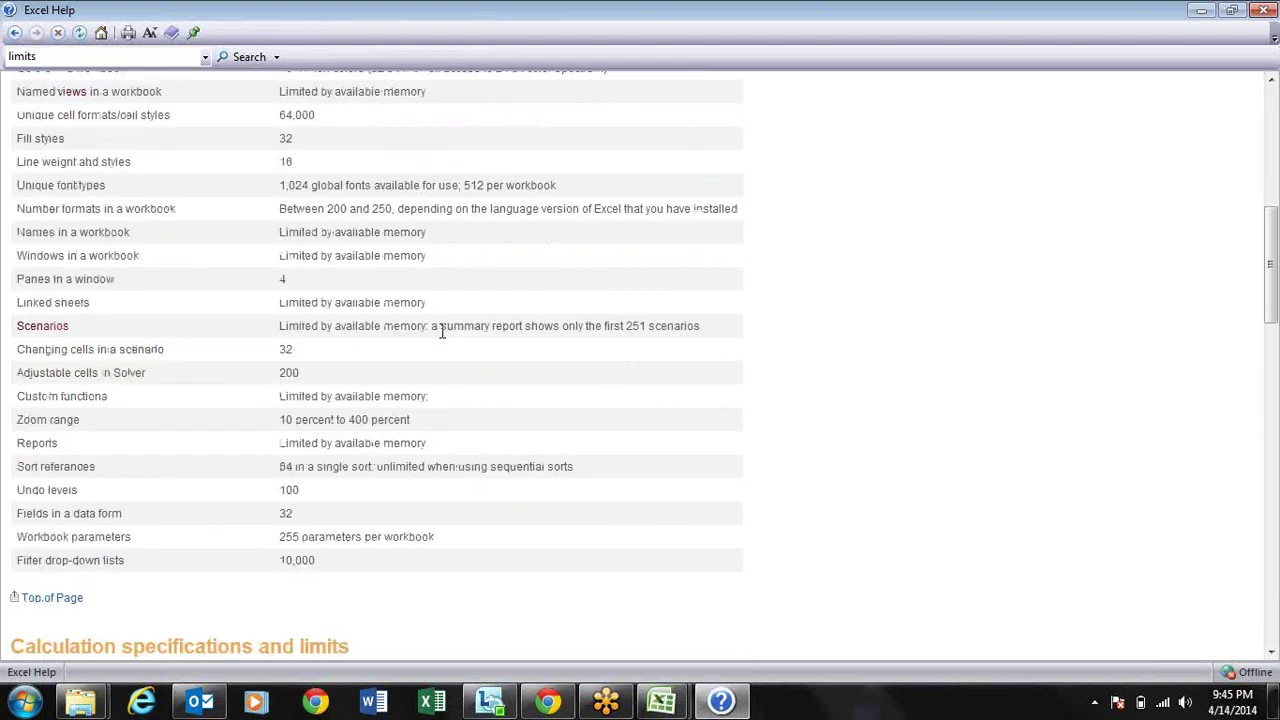
{"action": "scroll", "coordinate": [443, 331], "scroll_direction": "down", "scroll_amount": 1}
{"action": "scroll", "coordinate": [445, 339], "scroll_direction": "down", "scroll_amount": 3}
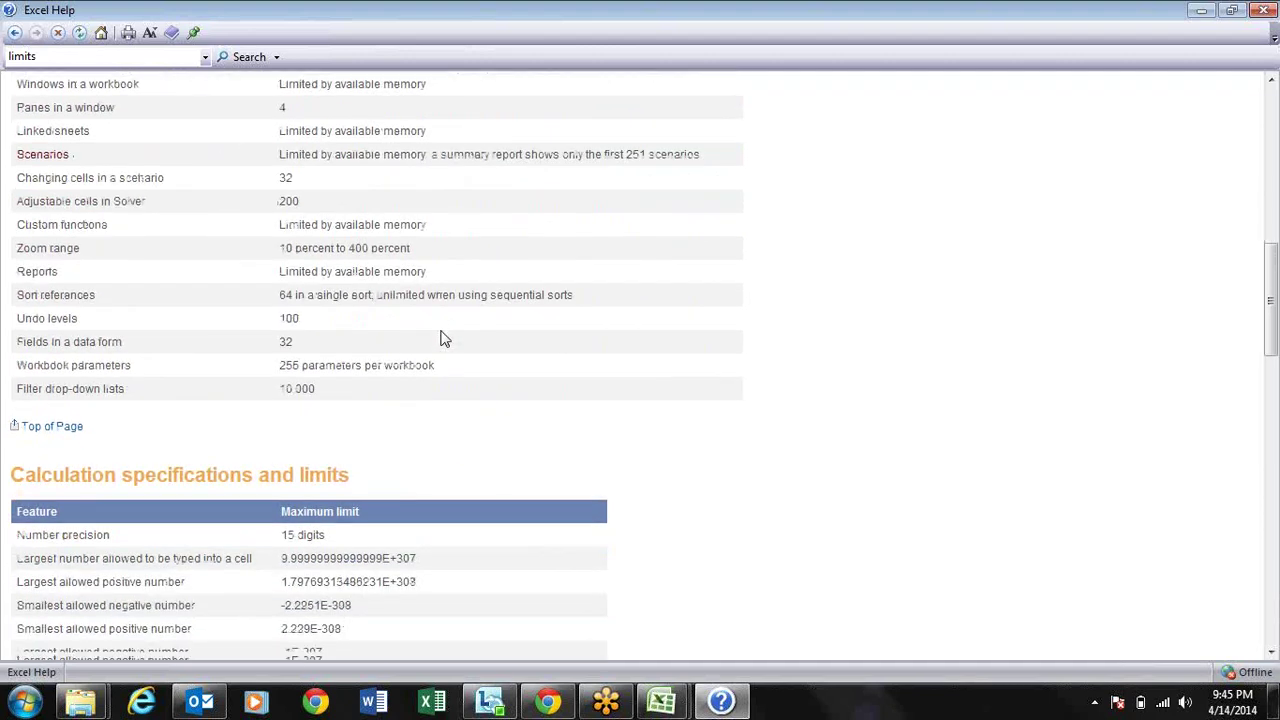
{"action": "left_click_drag", "start_coordinate": [340, 350], "coordinate": [278, 346]}
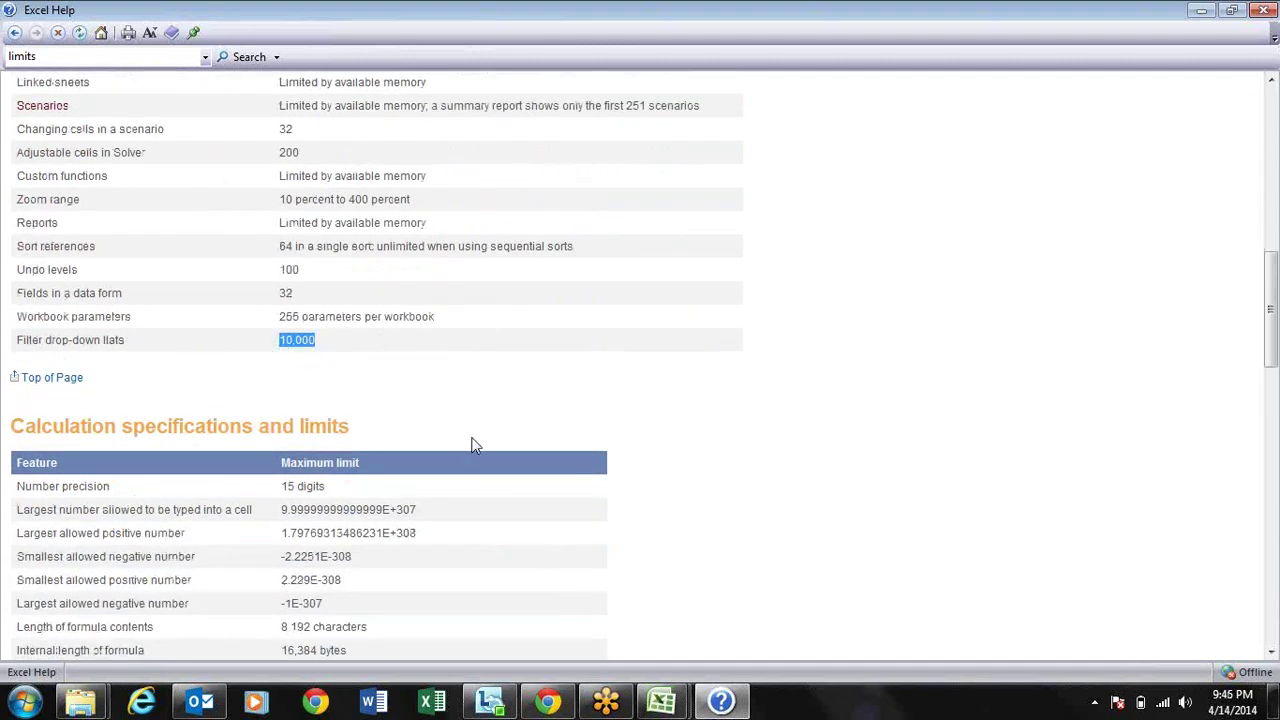
{"action": "scroll", "coordinate": [475, 445], "scroll_direction": "down", "scroll_amount": 5}
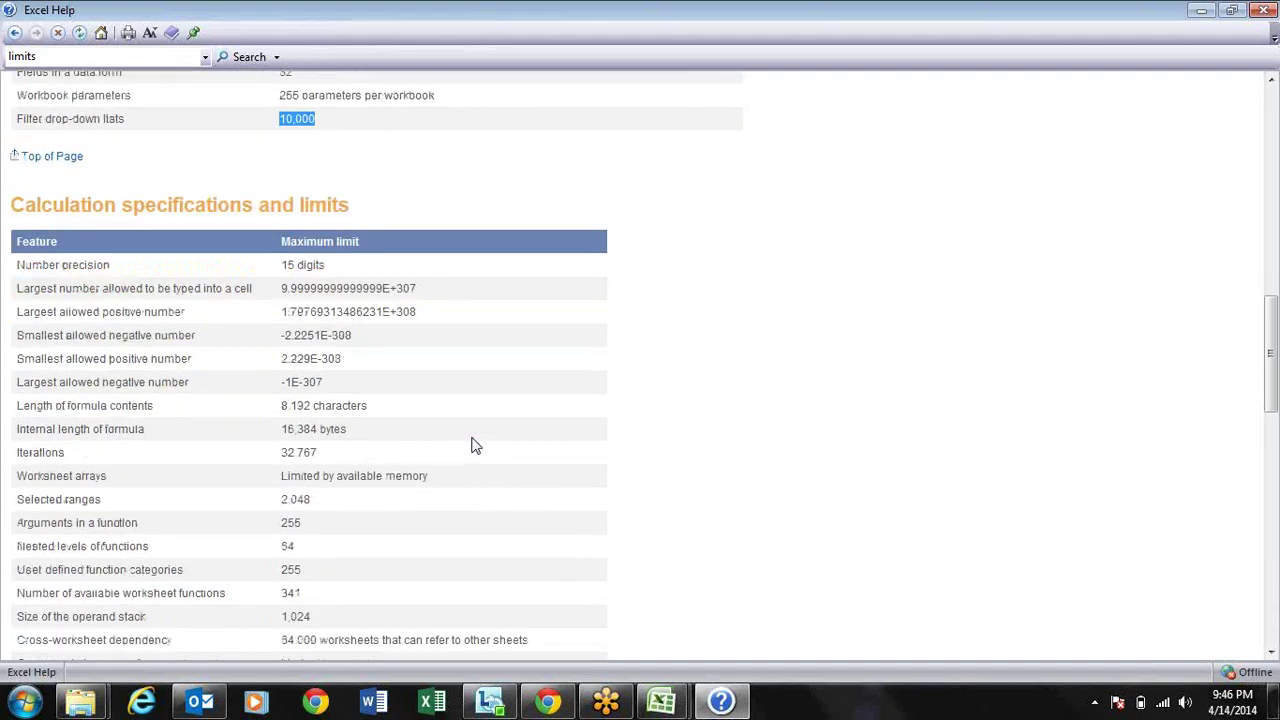
{"action": "left_click", "coordinate": [435, 350]}
Step: Highlight the earliest date and the latest allowed date, December 31, 9999
{"action": "scroll", "coordinate": [435, 349], "scroll_direction": "down", "scroll_amount": 1}
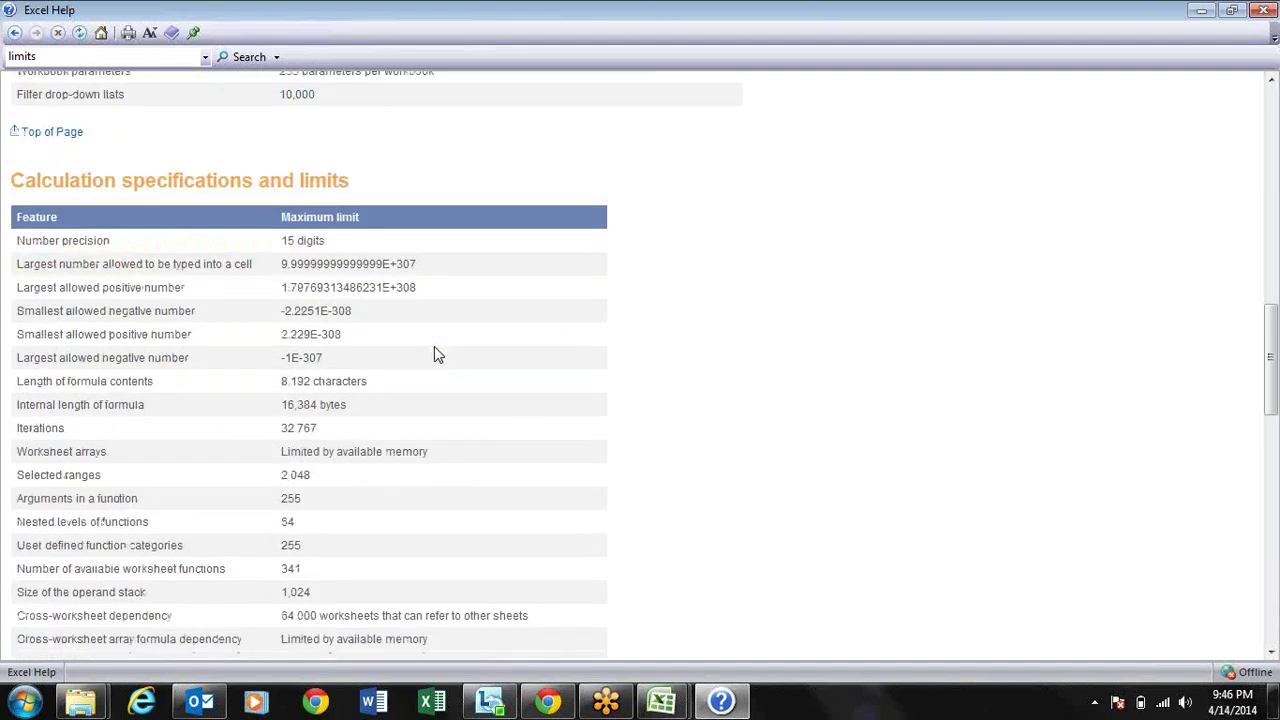
{"action": "scroll", "coordinate": [434, 347], "scroll_direction": "down", "scroll_amount": 5}
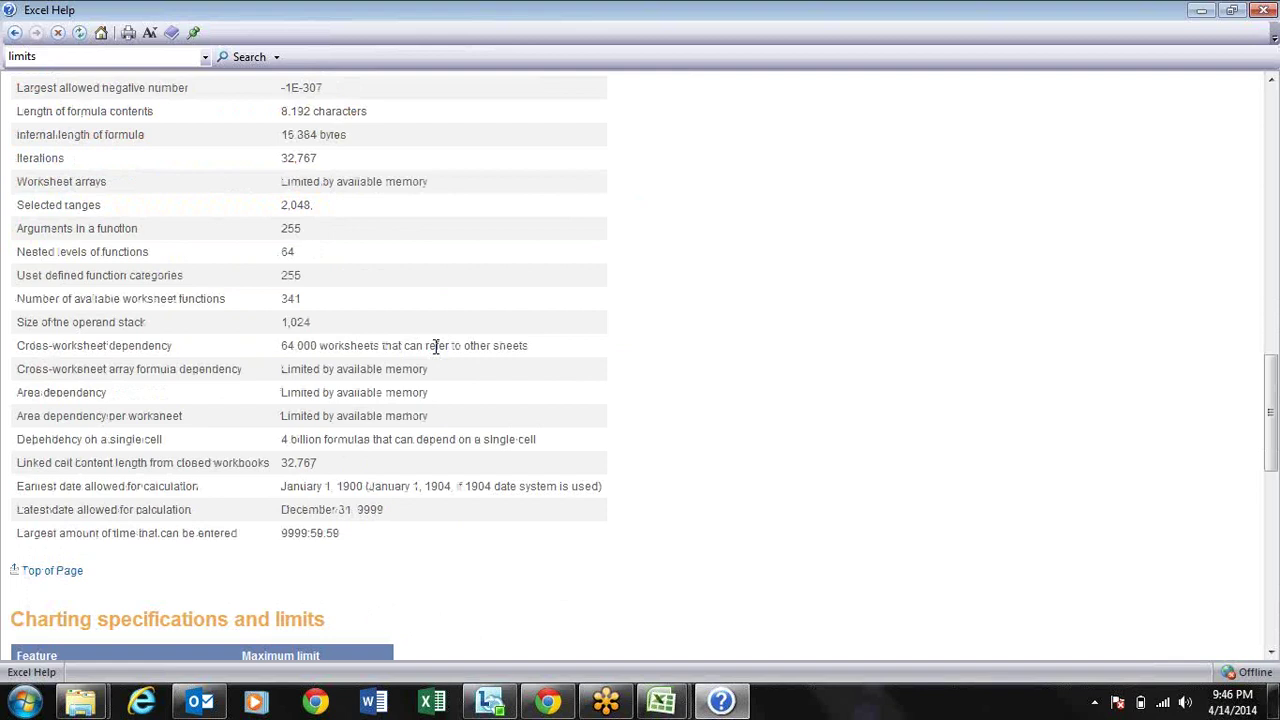
{"action": "scroll", "coordinate": [435, 346], "scroll_direction": "down", "scroll_amount": 3}
{"action": "left_click_drag", "start_coordinate": [143, 339], "coordinate": [412, 343]}
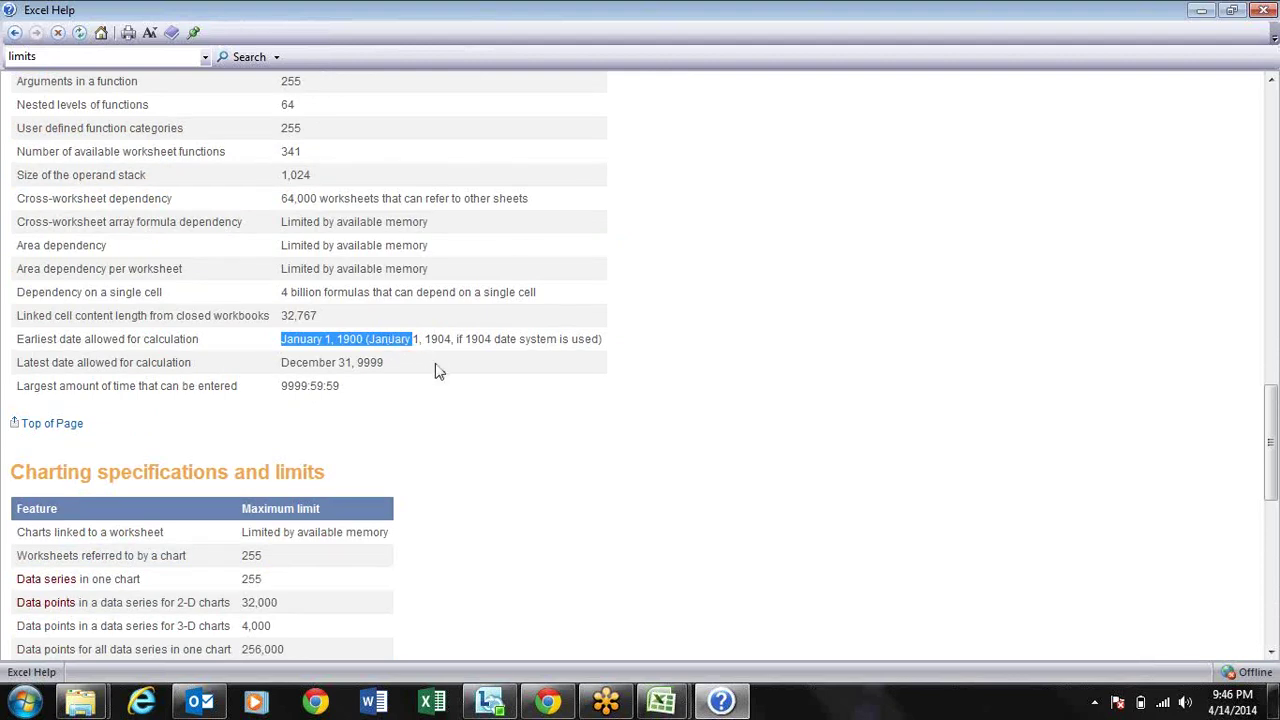
{"action": "left_click", "coordinate": [438, 370]}
{"action": "left_click_drag", "start_coordinate": [394, 366], "coordinate": [285, 368]}
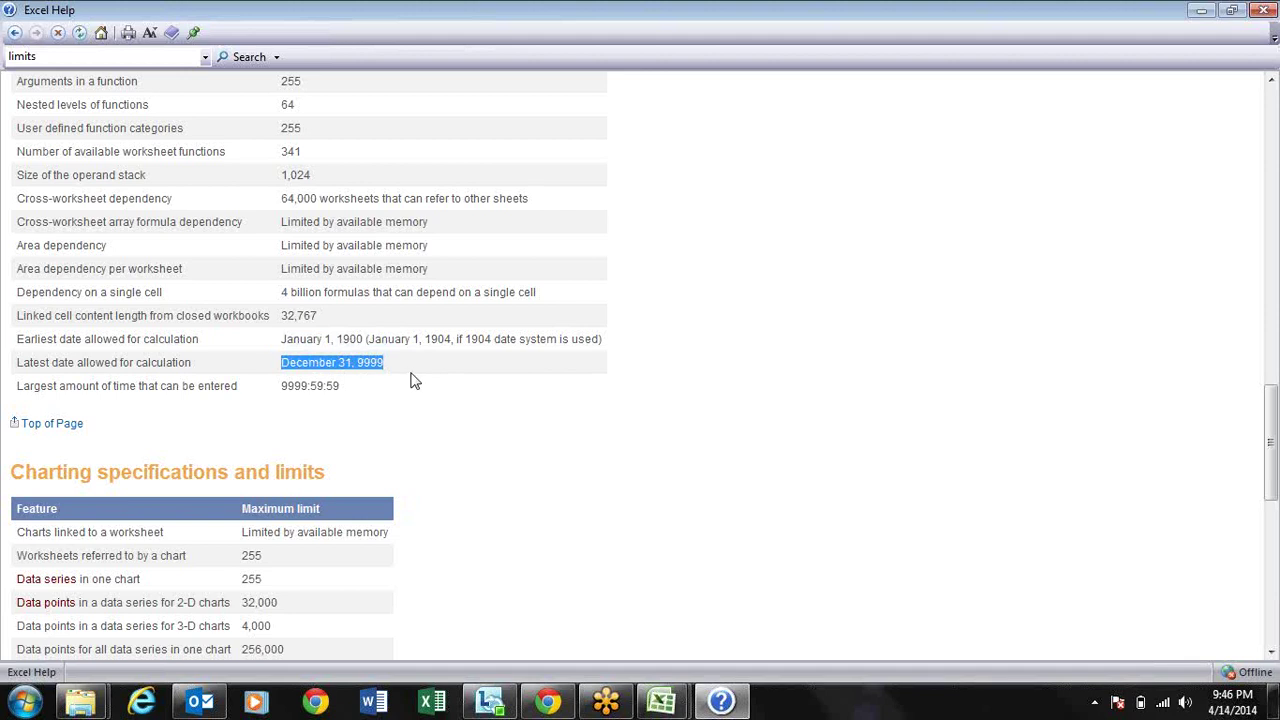
Step: Highlight the 256 PivotTable value fields limit, then scroll back through the tables
{"action": "scroll", "coordinate": [415, 381], "scroll_direction": "down", "scroll_amount": 3}
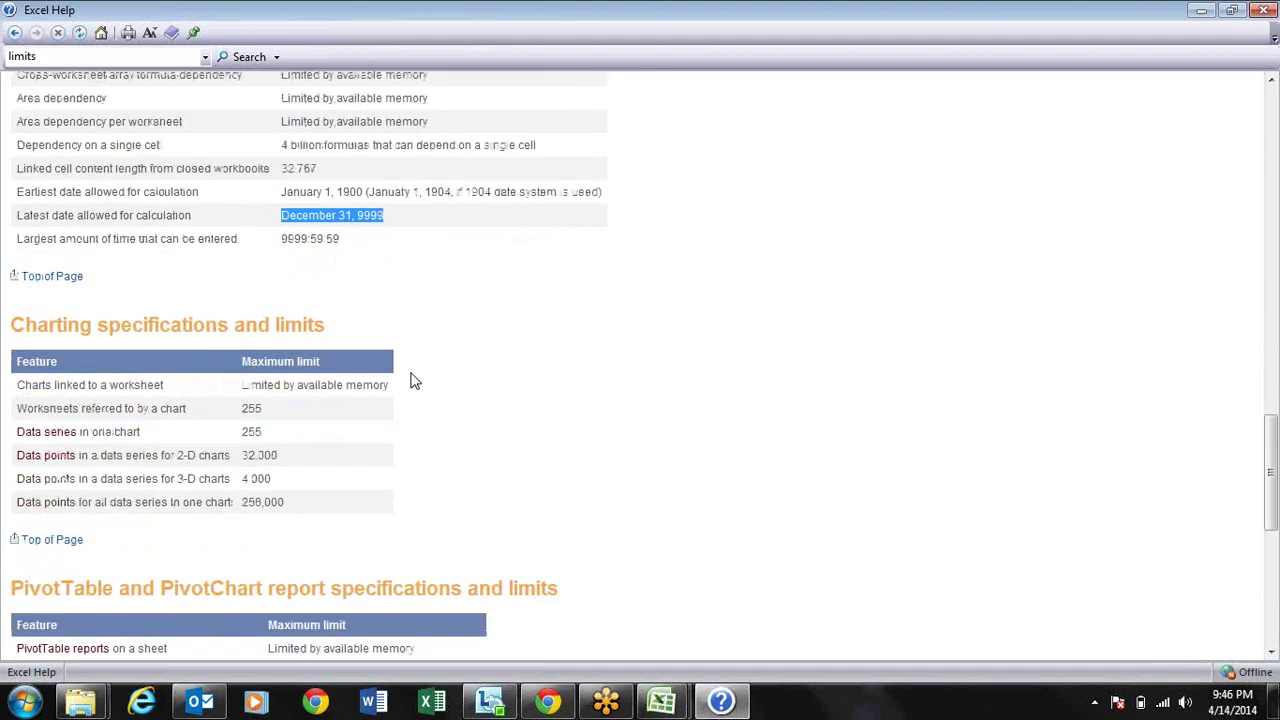
{"action": "scroll", "coordinate": [415, 381], "scroll_direction": "down", "scroll_amount": 6}
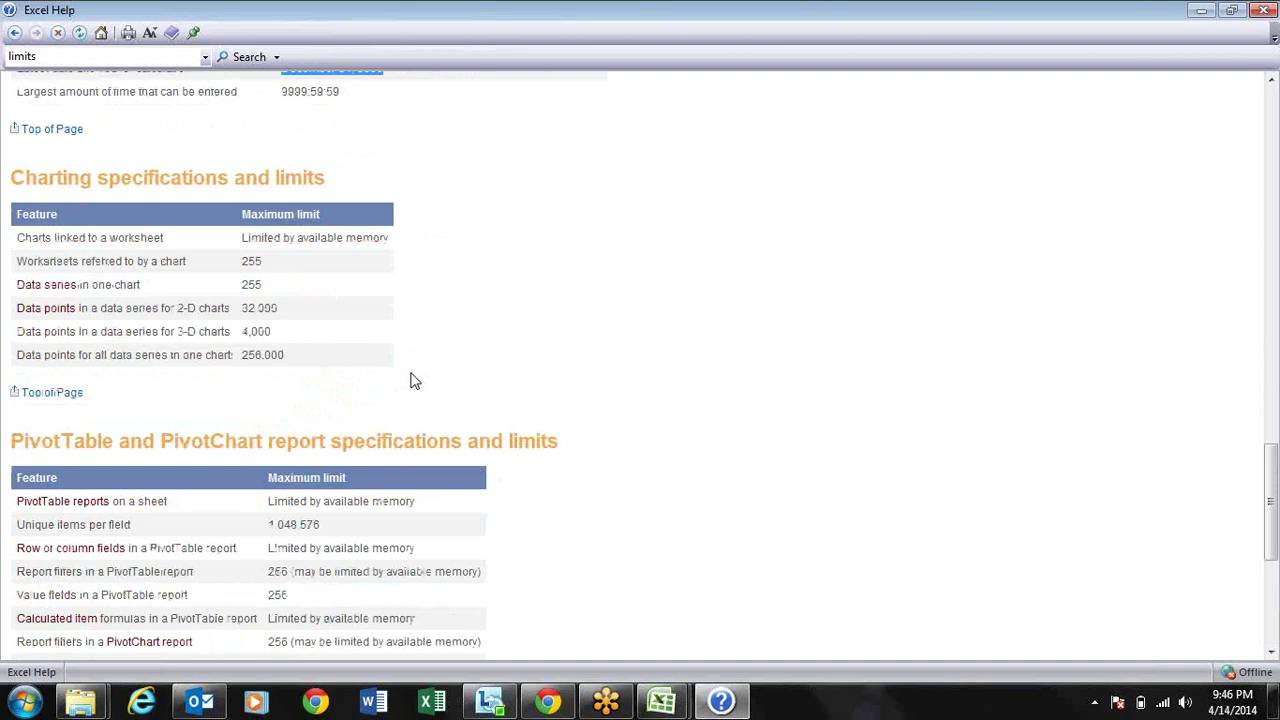
{"action": "scroll", "coordinate": [415, 381], "scroll_direction": "down", "scroll_amount": 2}
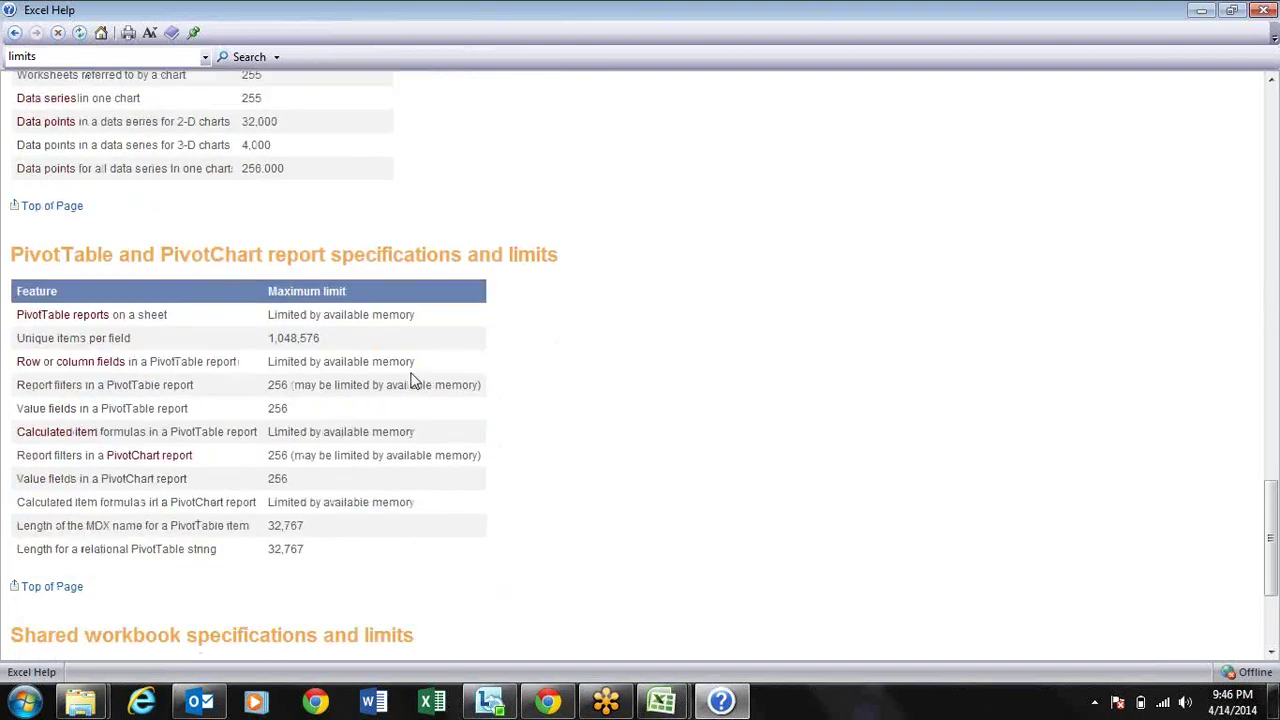
{"action": "scroll", "coordinate": [415, 381], "scroll_direction": "down", "scroll_amount": 2}
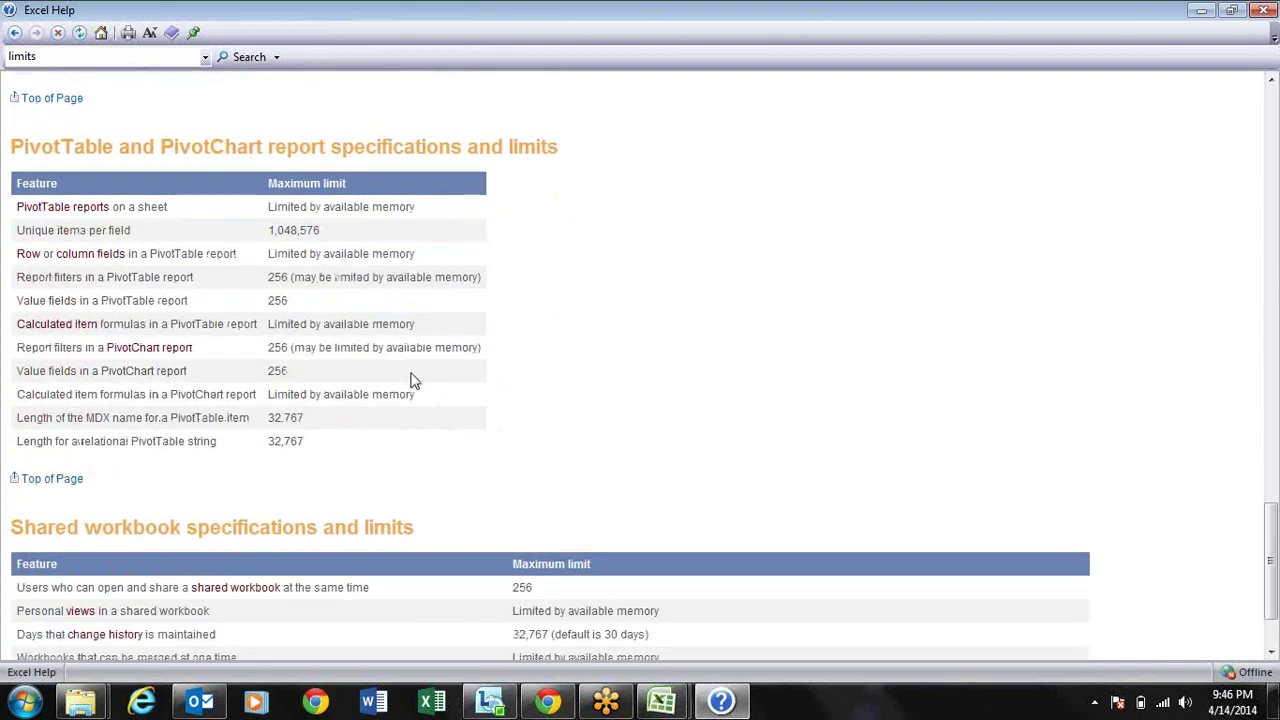
{"action": "double_click", "coordinate": [277, 300]}
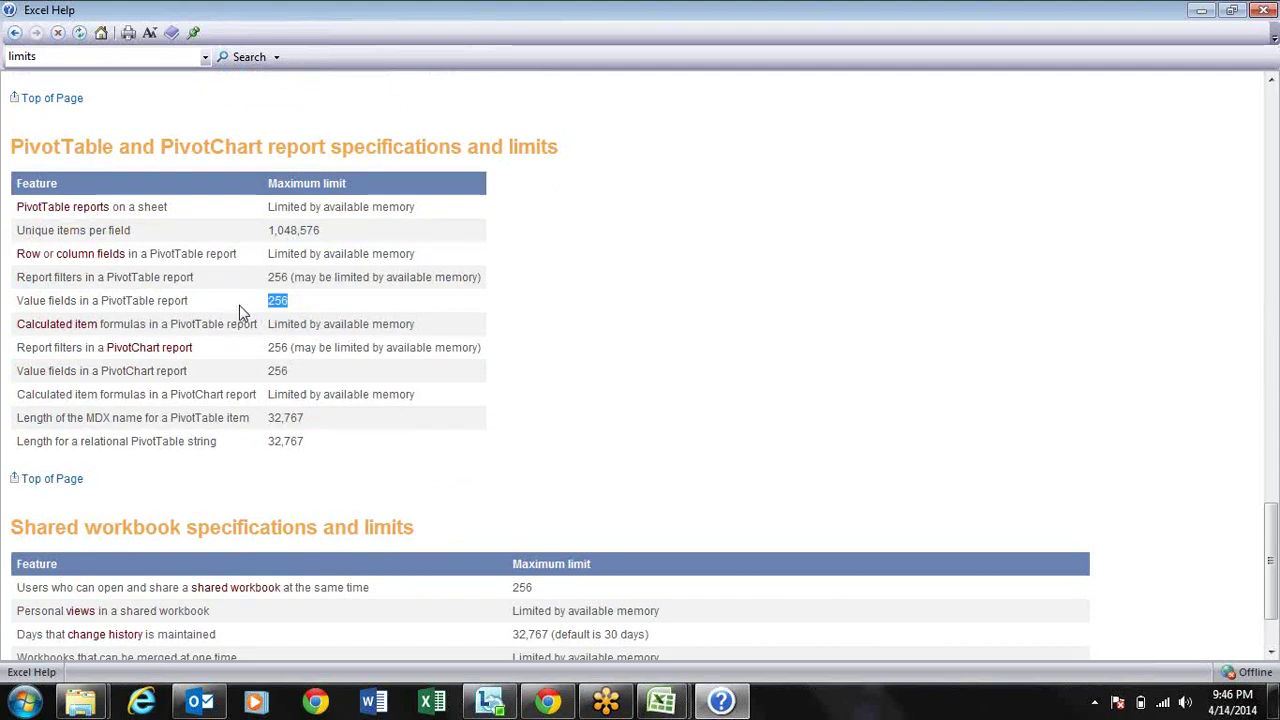
{"action": "left_click_drag", "start_coordinate": [206, 302], "coordinate": [50, 322]}
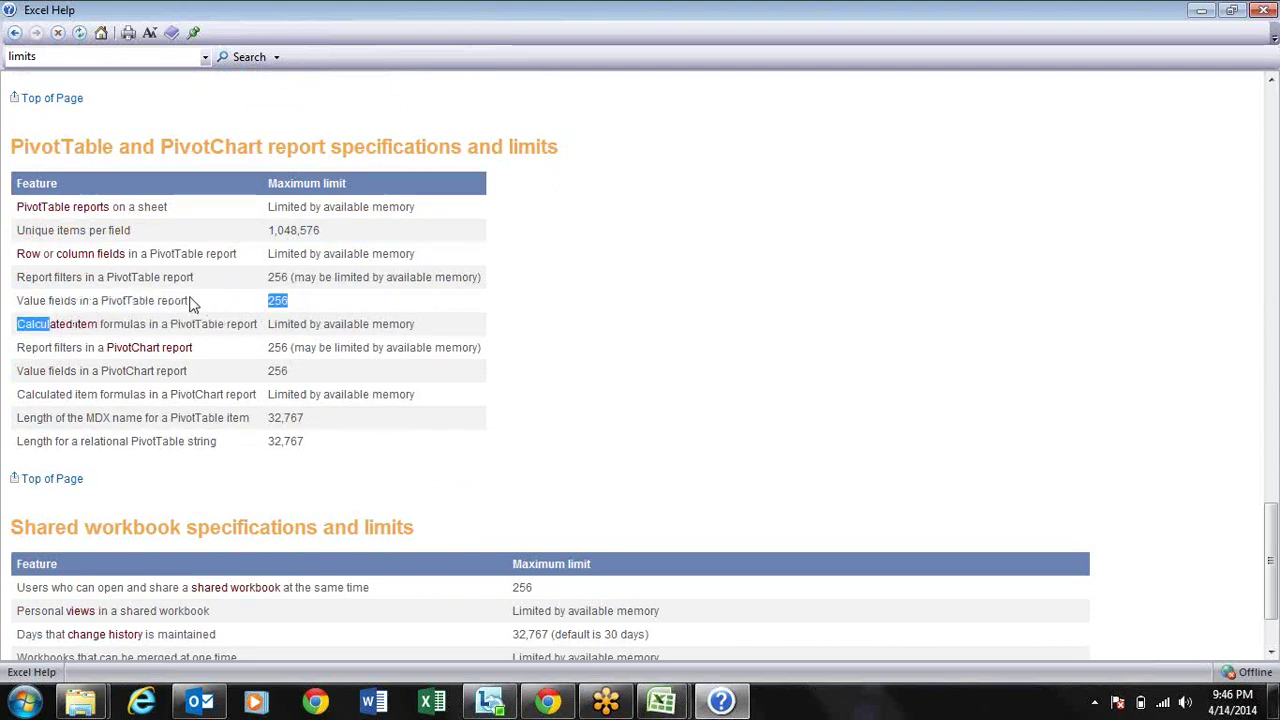
{"action": "left_click", "coordinate": [250, 347]}
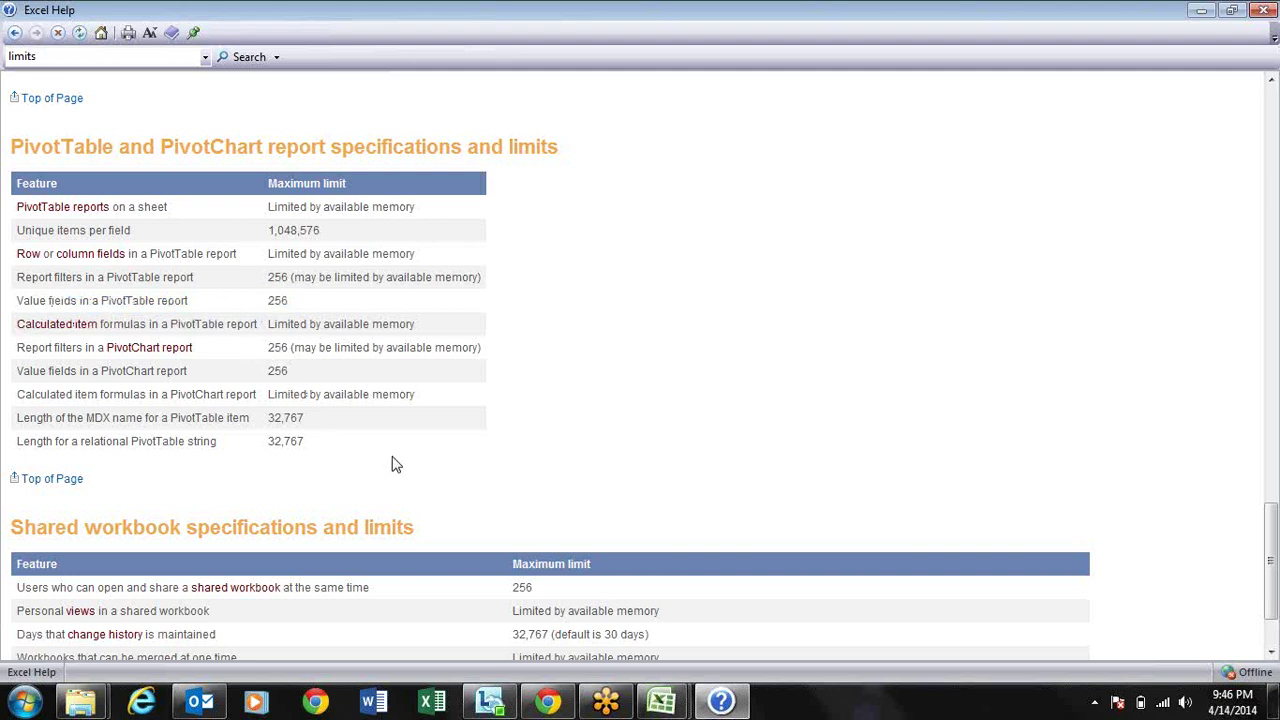
{"action": "scroll", "coordinate": [393, 464], "scroll_direction": "down", "scroll_amount": 3}
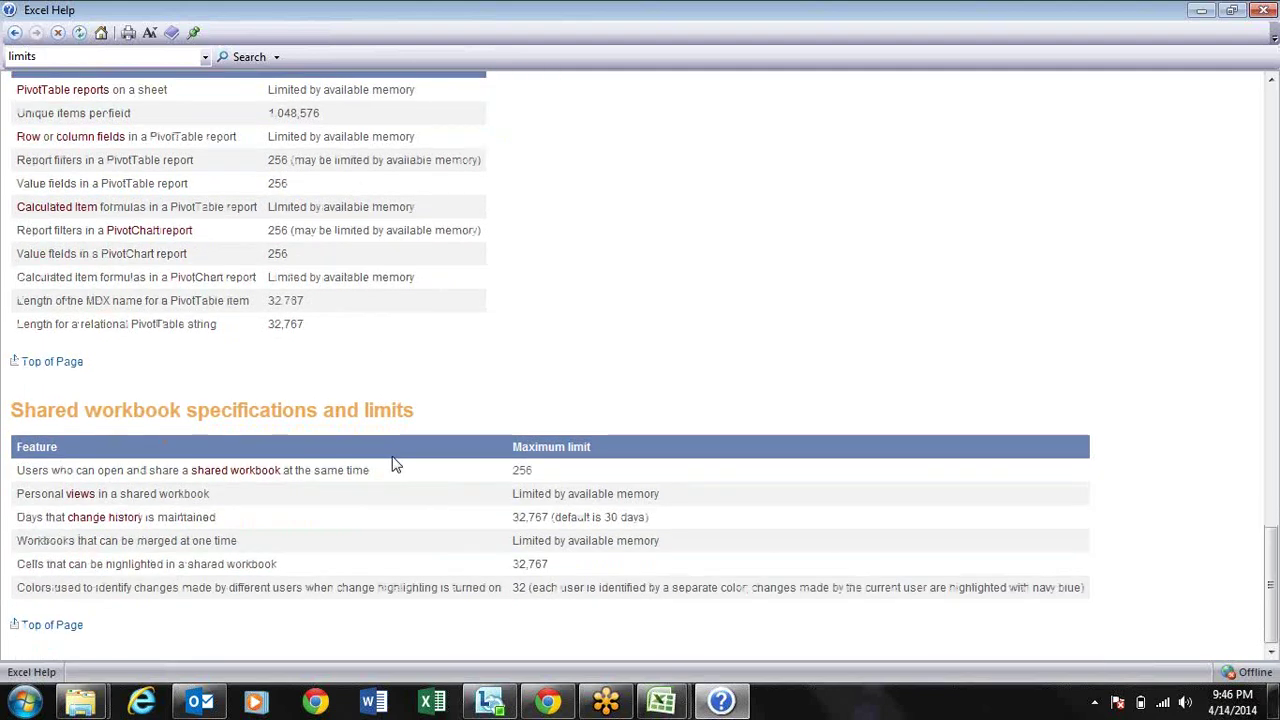
{"action": "scroll", "coordinate": [865, 302], "scroll_direction": "up", "scroll_amount": 3}
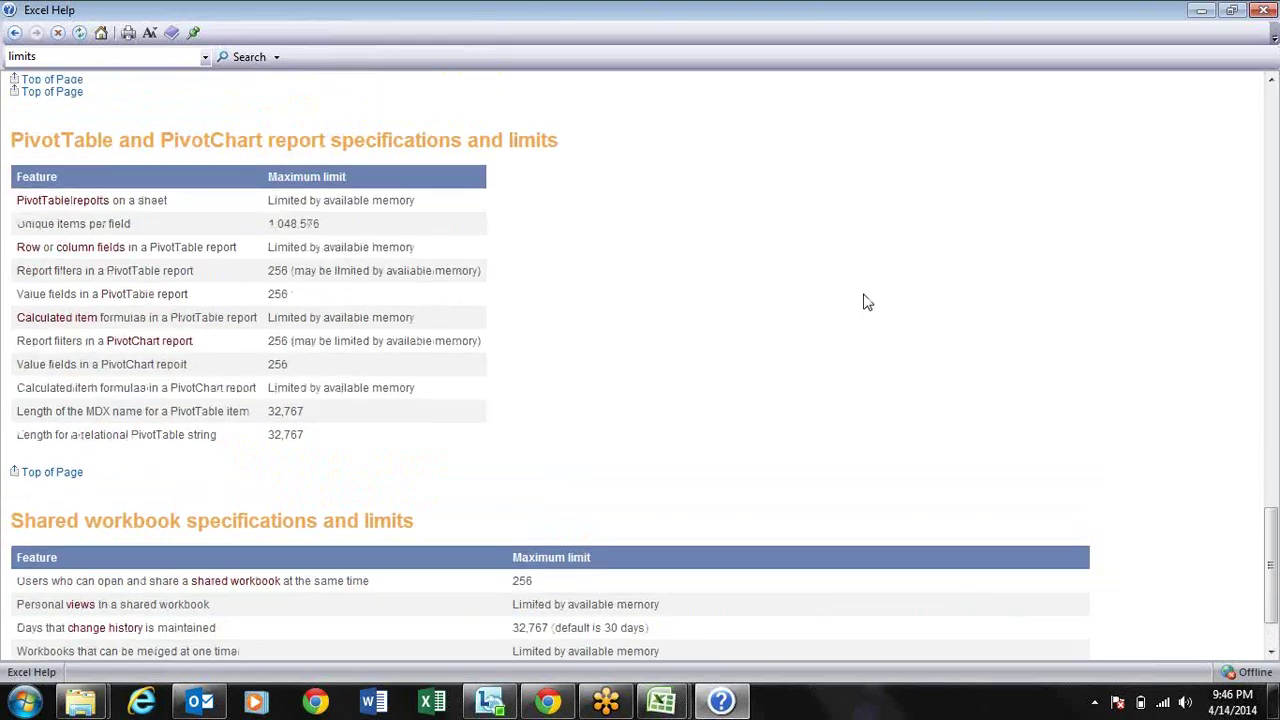
{"action": "scroll", "coordinate": [866, 302], "scroll_direction": "up", "scroll_amount": 20}
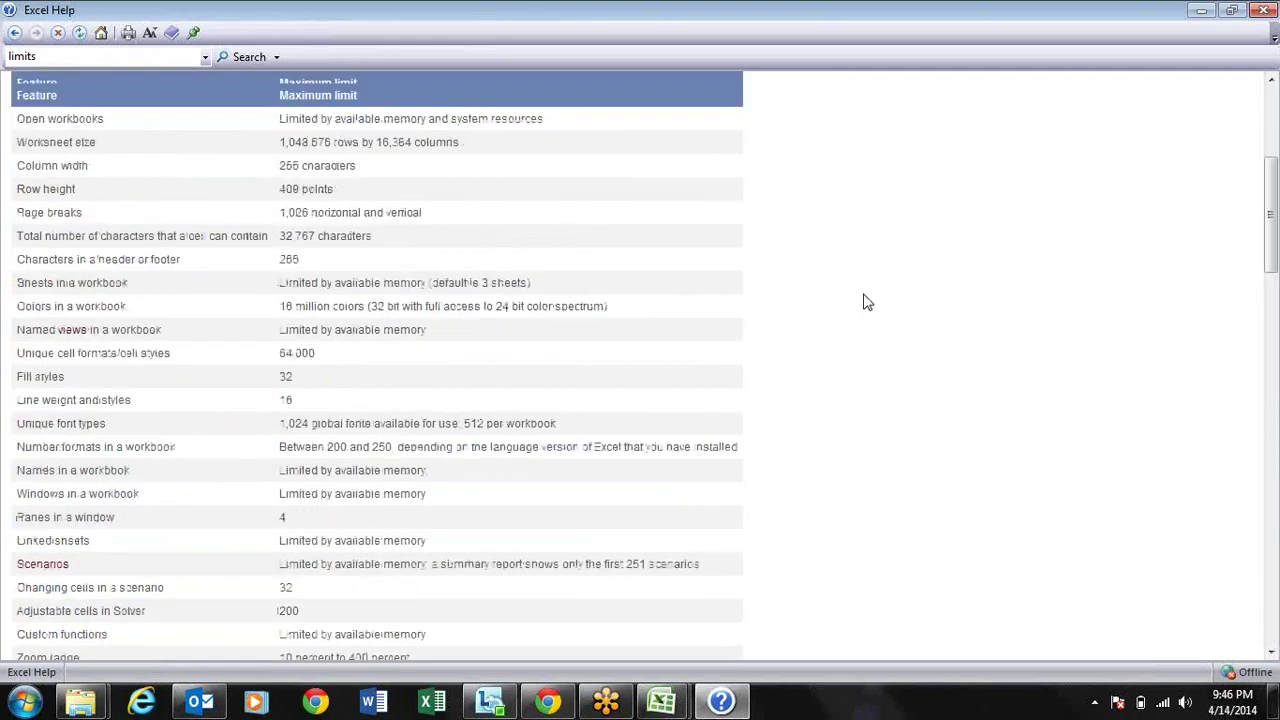
{"action": "scroll", "coordinate": [866, 302], "scroll_direction": "up", "scroll_amount": 3}
{"action": "scroll", "coordinate": [866, 302], "scroll_direction": "down", "scroll_amount": 3}
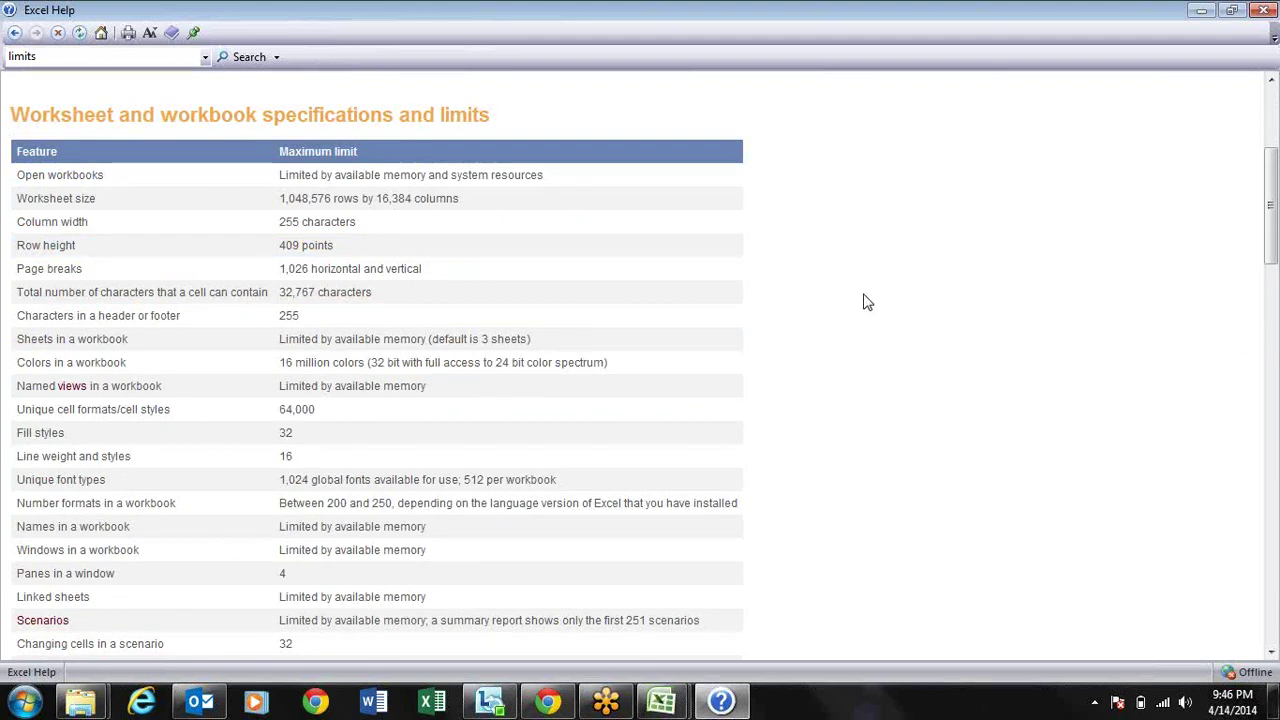
Step: Restore the Help window from full screen and close it
{"action": "left_click", "coordinate": [1232, 10]}
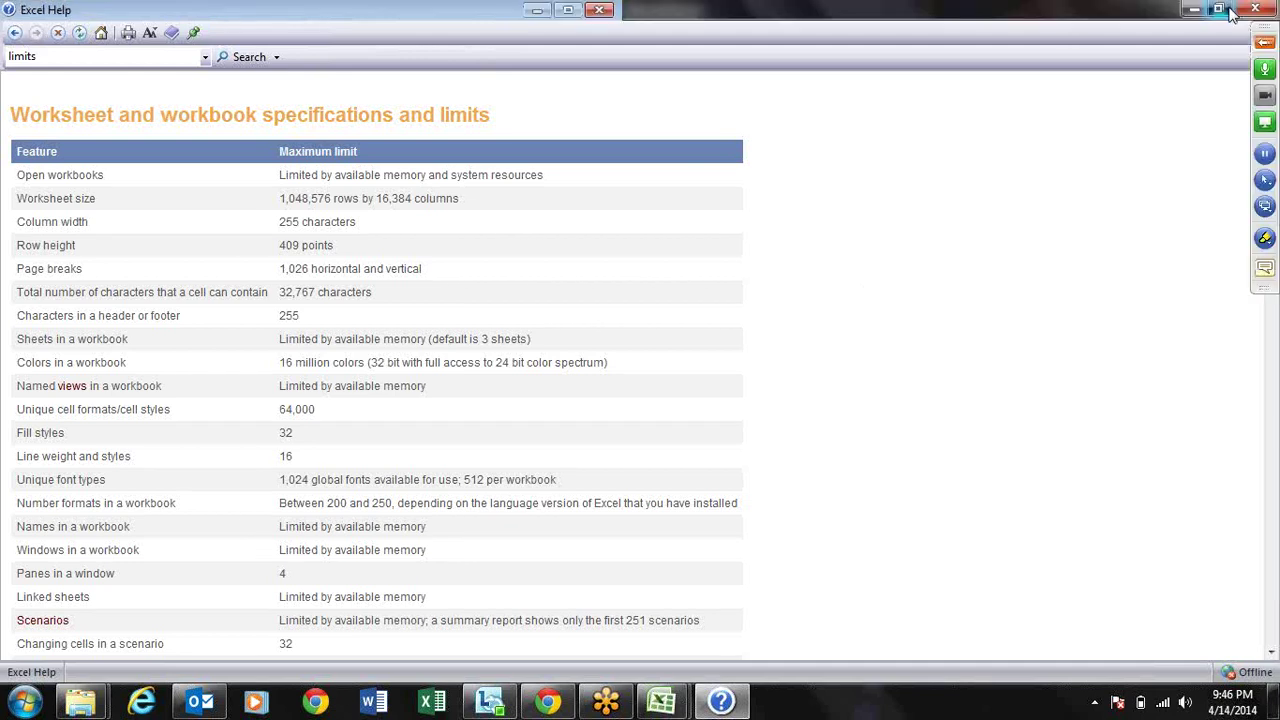
{"action": "left_click_drag", "start_coordinate": [1114, 271], "coordinate": [1118, 283]}
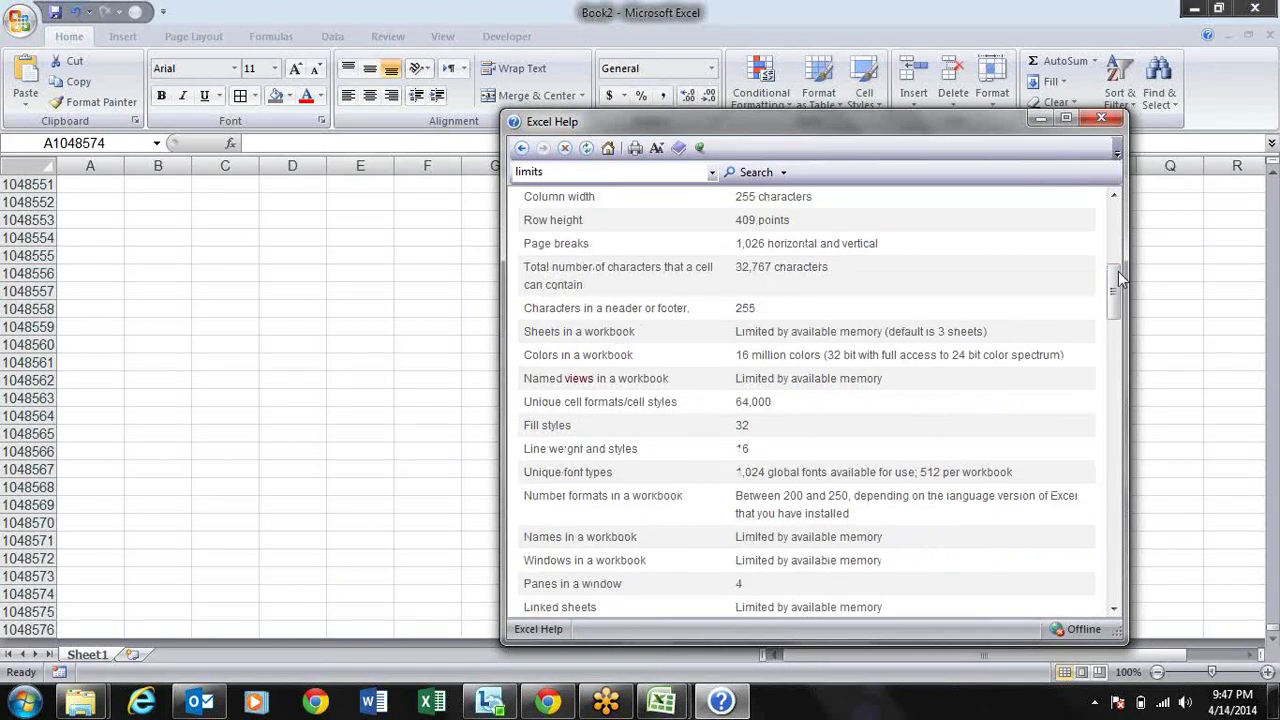
{"action": "left_click", "coordinate": [1117, 120]}
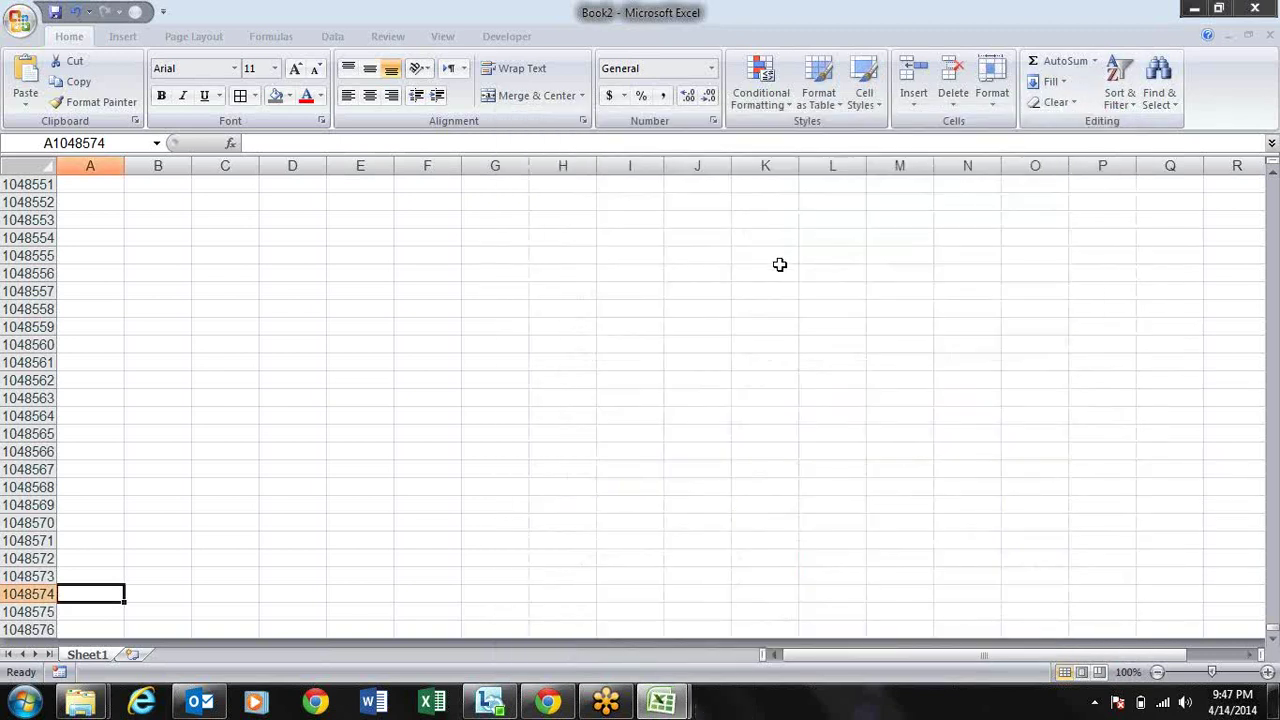
Step: Move around Book2's empty Sheet1 from A1 with the arrow keys, ending at cell D3
{"action": "left_click", "coordinate": [781, 268]}
{"action": "key", "text": "ctrl+Up"}
{"action": "key", "text": "Left"}
{"action": "key", "text": "Left"}
{"action": "key", "text": "Left"}
{"action": "key", "text": "Left"}
{"action": "key", "text": "Left"}
{"action": "key", "text": "Left"}
{"action": "key", "text": "Left"}
{"action": "key", "text": "Left"}
{"action": "key", "text": "Left"}
{"action": "key", "text": "Left"}
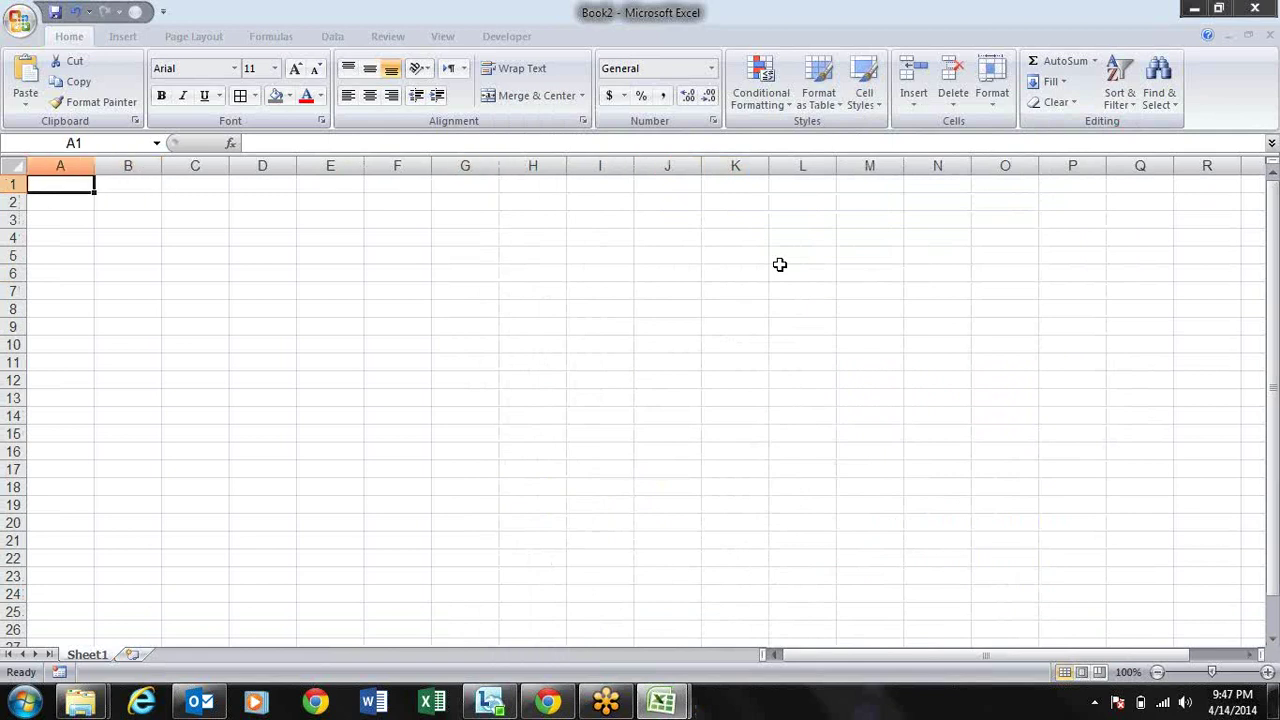
{"action": "key", "text": "Right"}
{"action": "key", "text": "Right"}
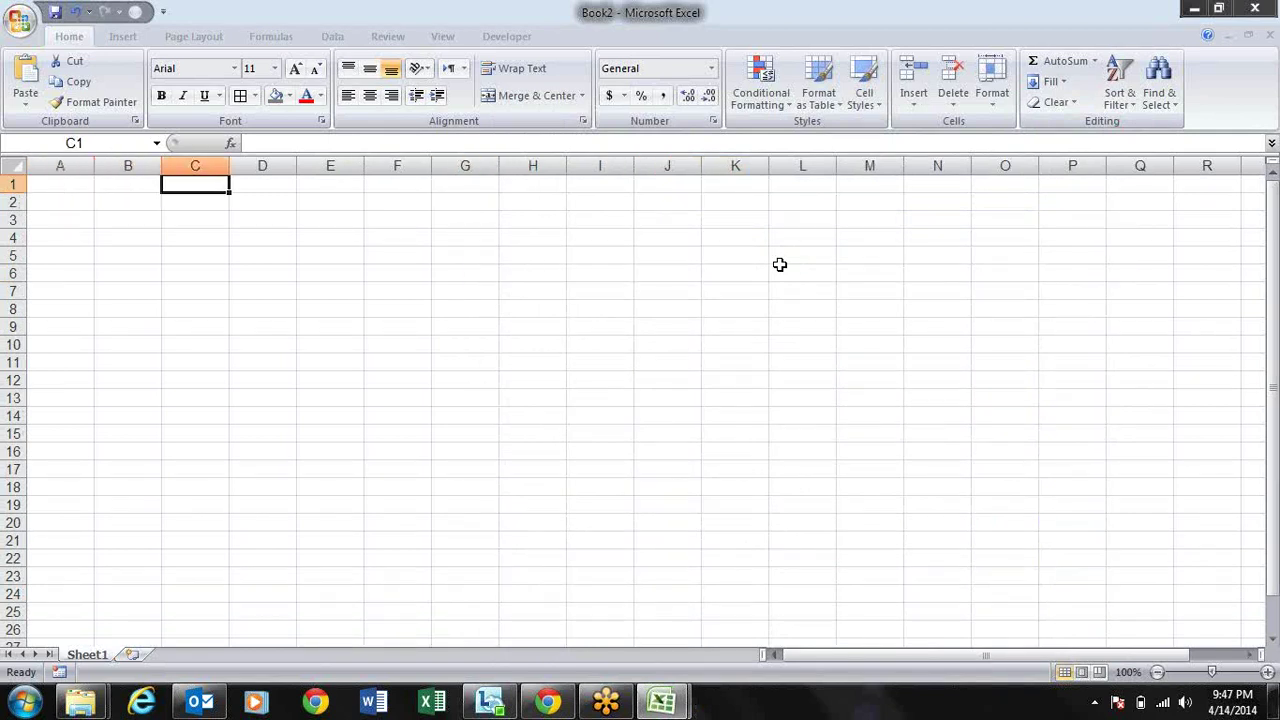
{"action": "key", "text": "Left"}
{"action": "key", "text": "Left"}
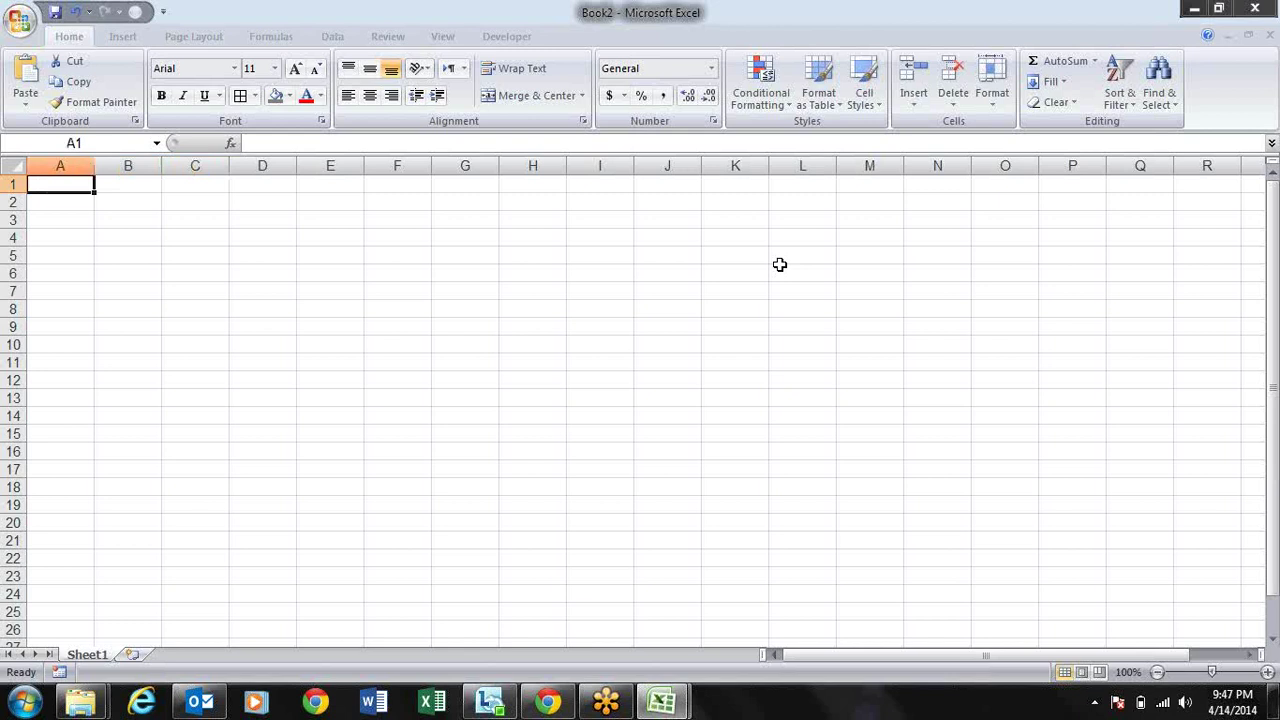
{"action": "key", "text": "Down"}
{"action": "key", "text": "Down"}
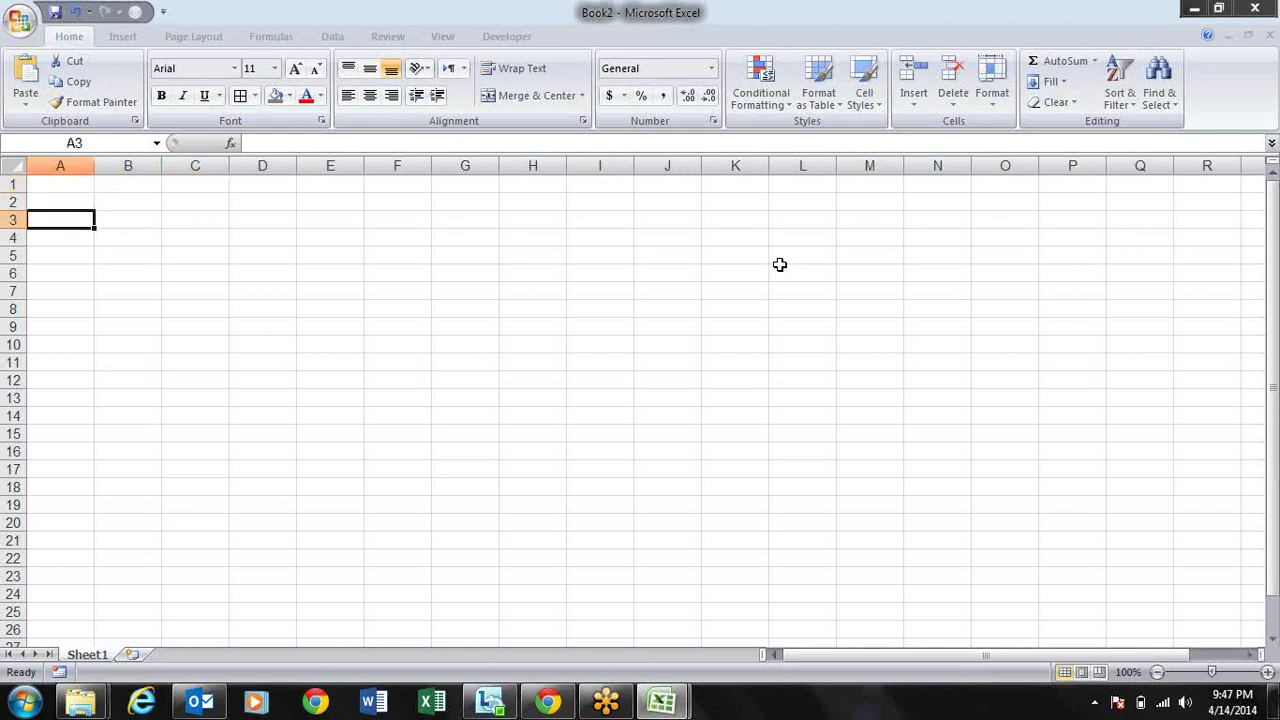
{"action": "key", "text": "Right"}
{"action": "key", "text": "Right"}
{"action": "key", "text": "Right"}
{"action": "key", "text": "Left"}
{"action": "key", "text": "Up"}
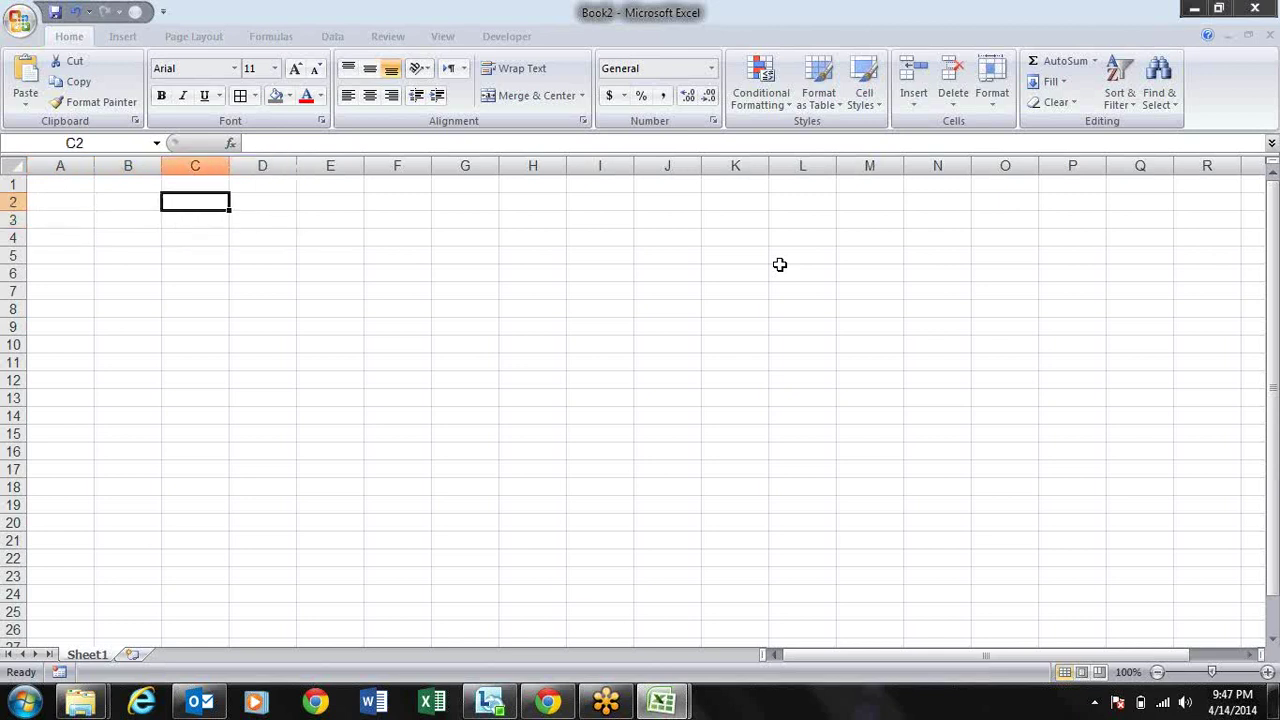
{"action": "key", "text": "Right"}
{"action": "key", "text": "Right"}
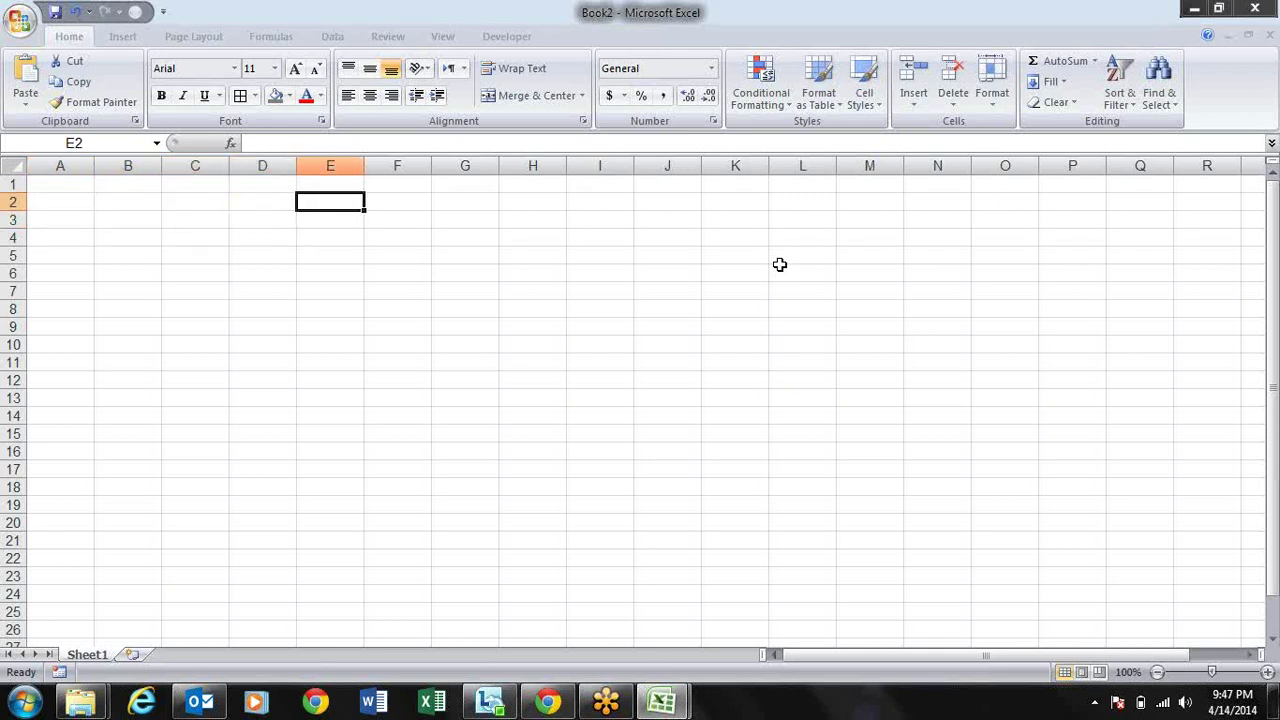
{"action": "key", "text": "Left"}
{"action": "key", "text": "Left"}
{"action": "key", "text": "Down"}
{"action": "key", "text": "Right"}
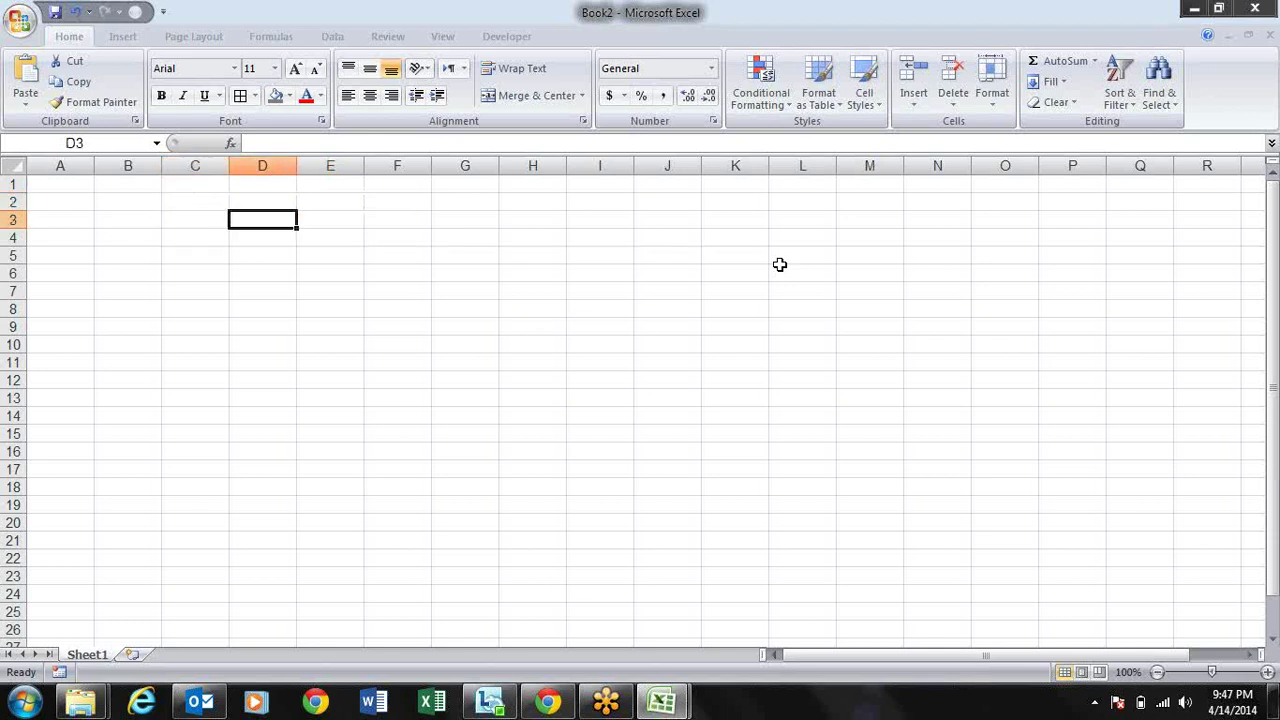
{"action": "key", "text": "Right"}
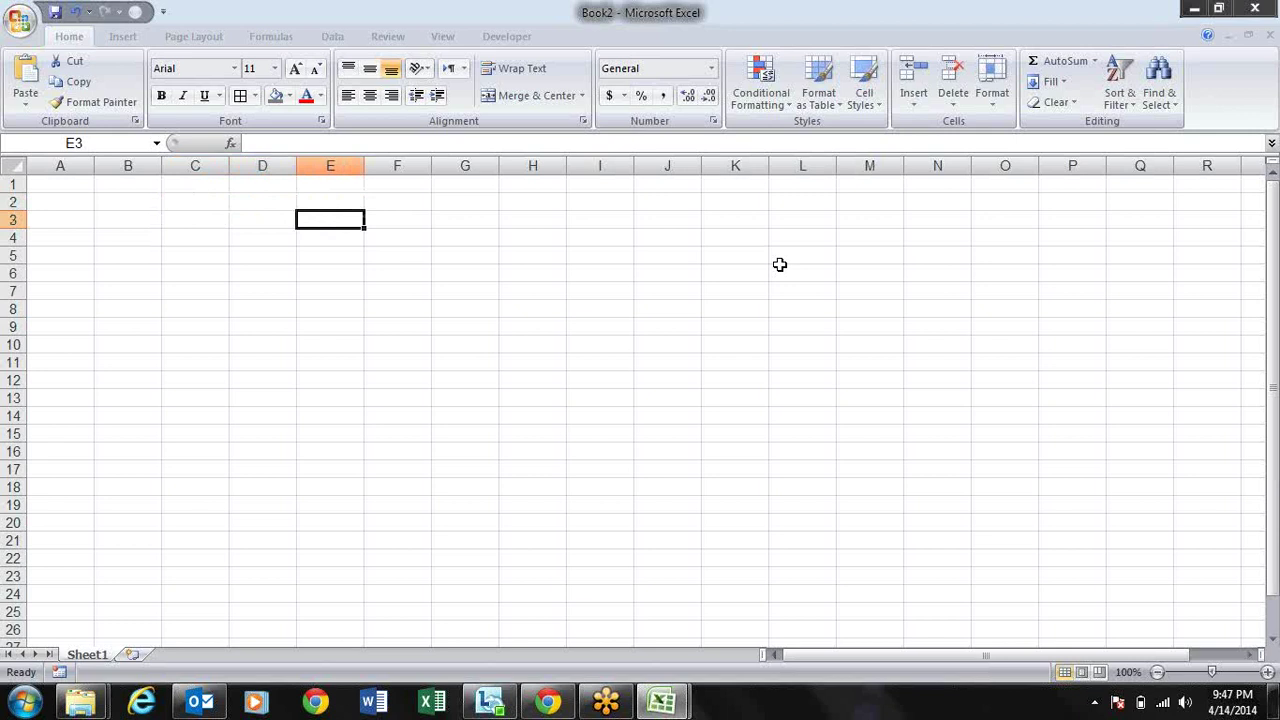
{"action": "key", "text": "Right"}
{"action": "key", "text": "Left"}
{"action": "key", "text": "Left"}
{"action": "key", "text": "Left"}
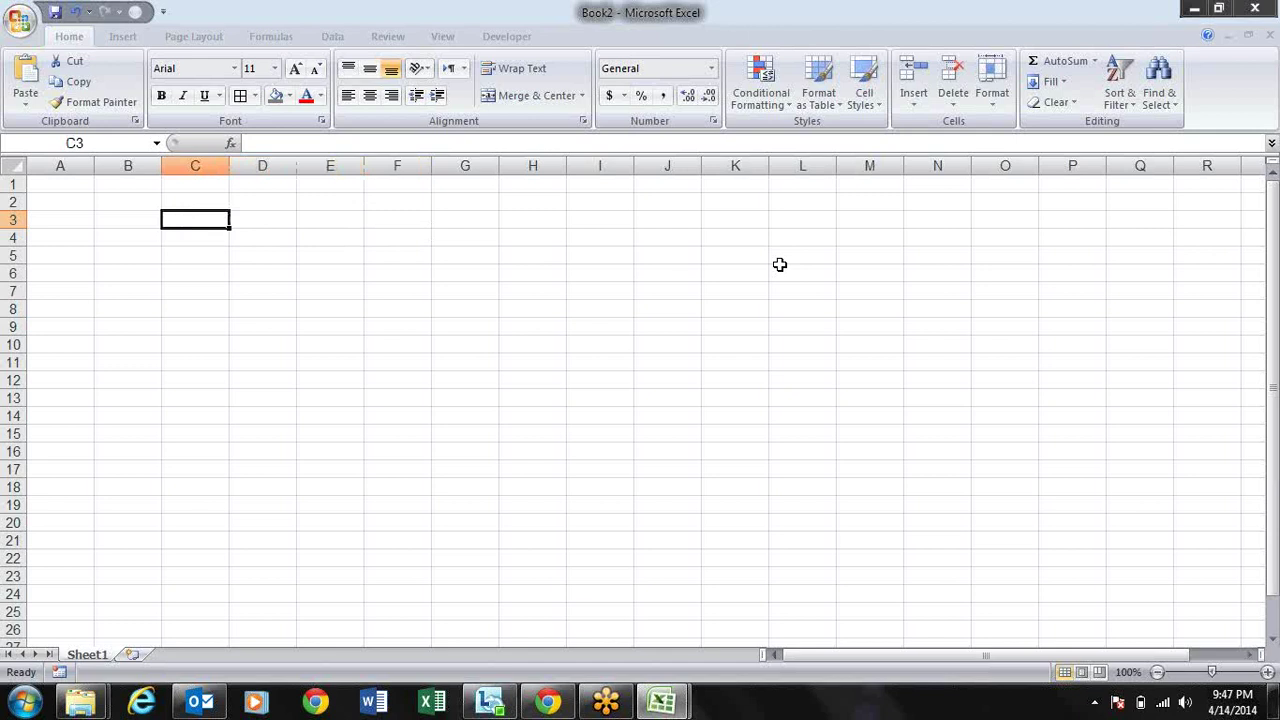
{"action": "key", "text": "Right"}
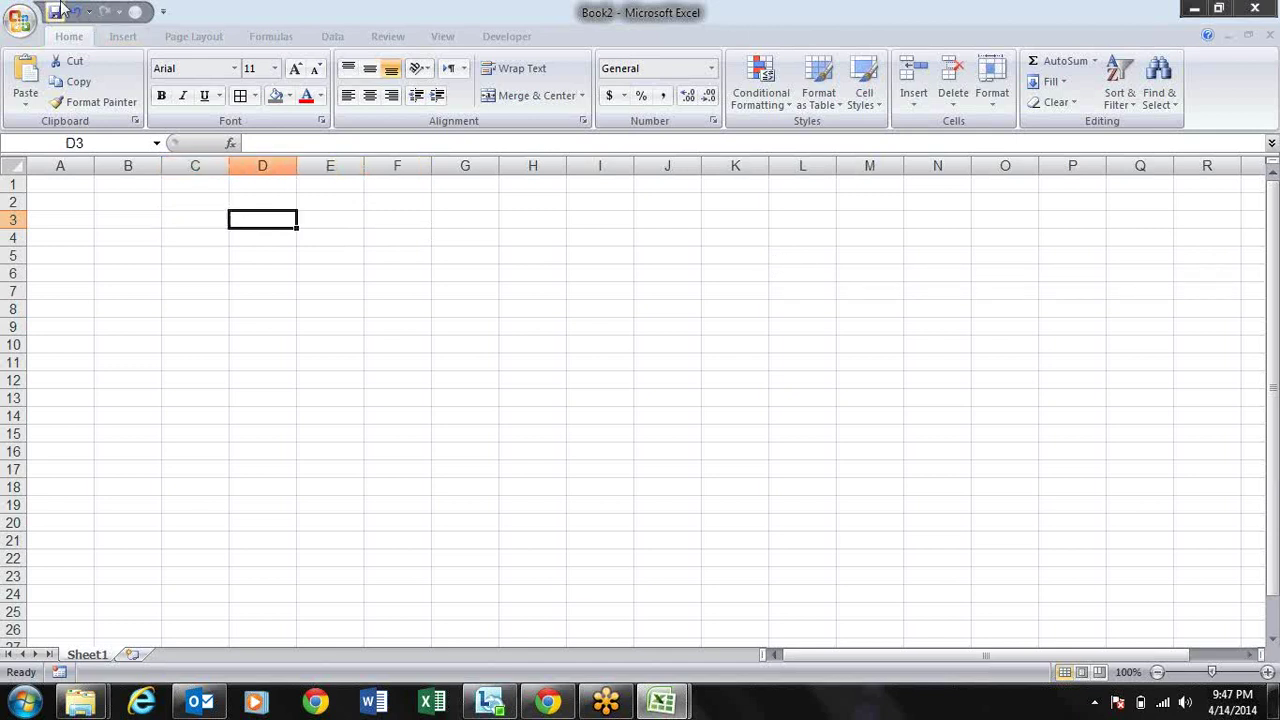
Step: Open Excel Options from the Office menu and close it without changes
{"action": "left_click", "coordinate": [20, 22]}
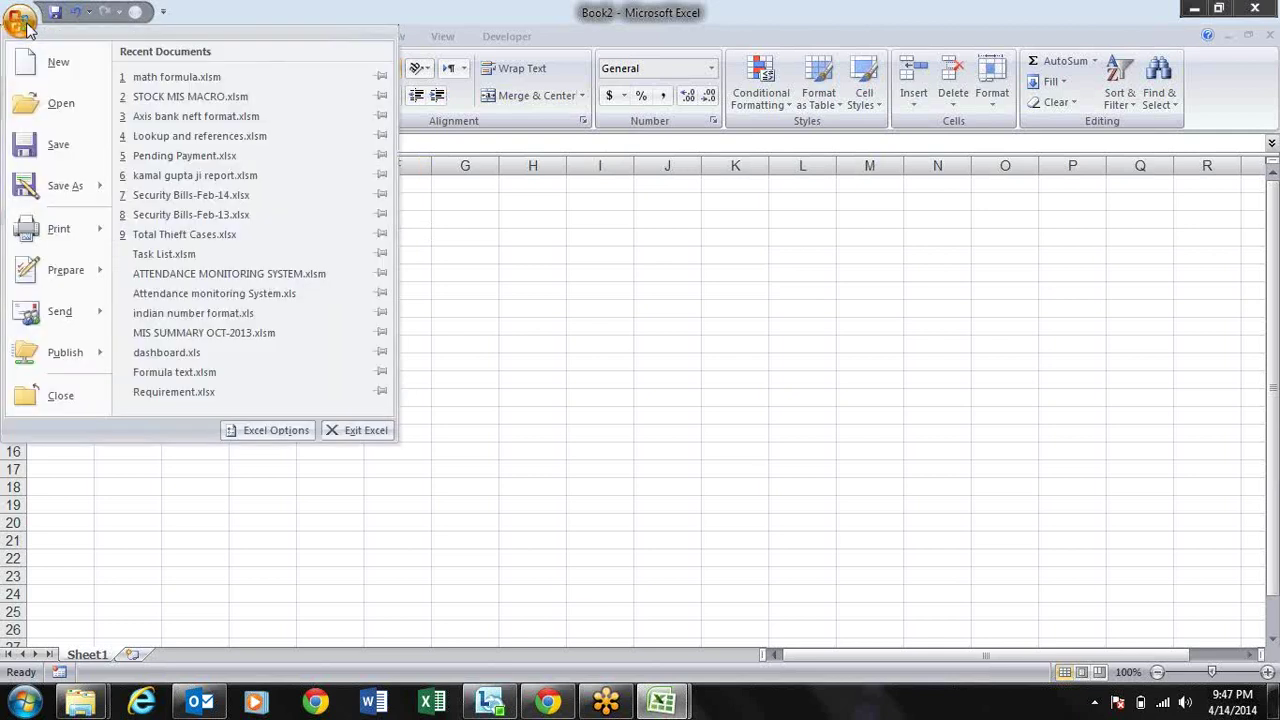
{"action": "left_click", "coordinate": [262, 432]}
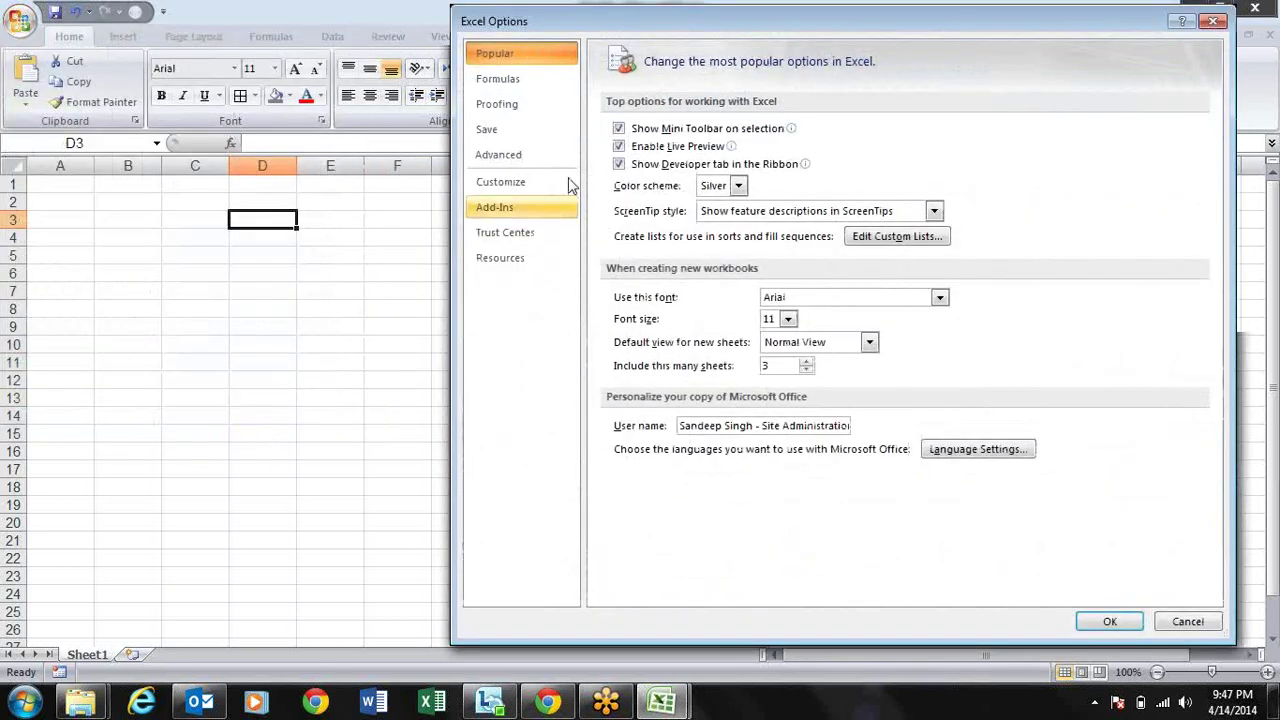
{"action": "left_click_drag", "start_coordinate": [710, 14], "coordinate": [622, 56]}
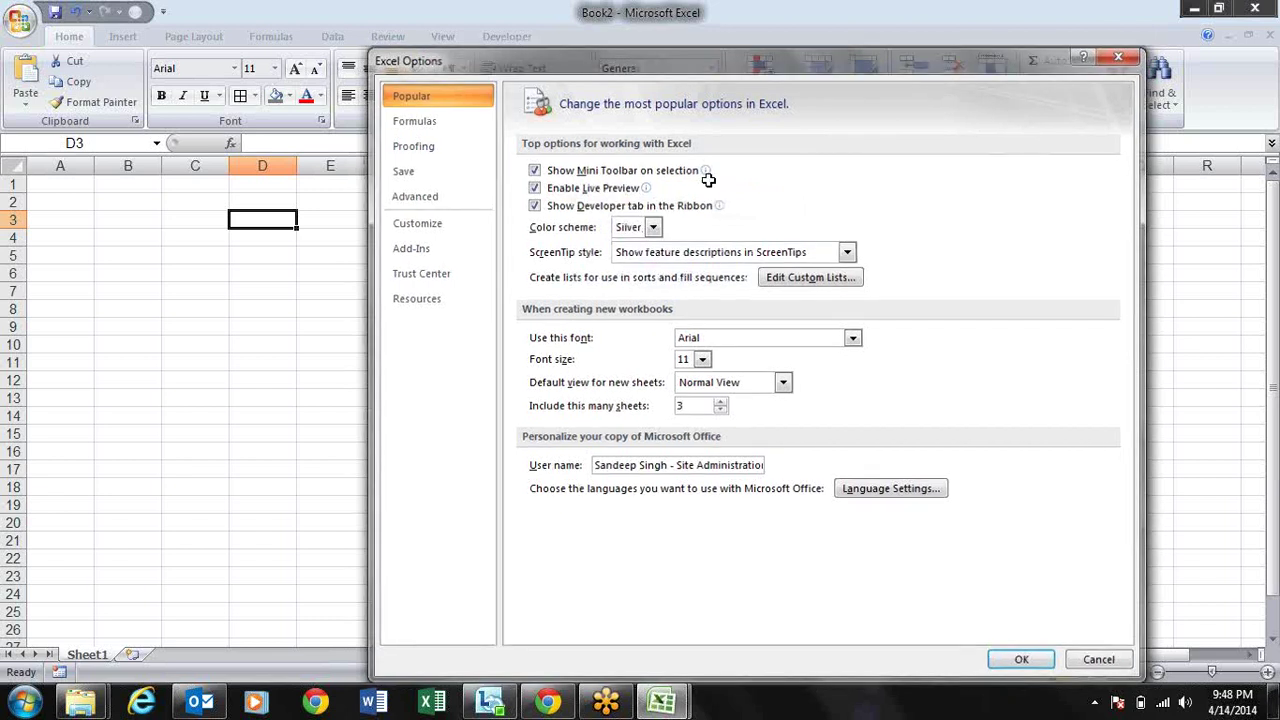
{"action": "key", "text": "Escape"}
Step: Type test text in D3, highlight part of it, cancel the entry, and reopen the Office menu
{"action": "type", "text": "sdfhjlsdjf"}
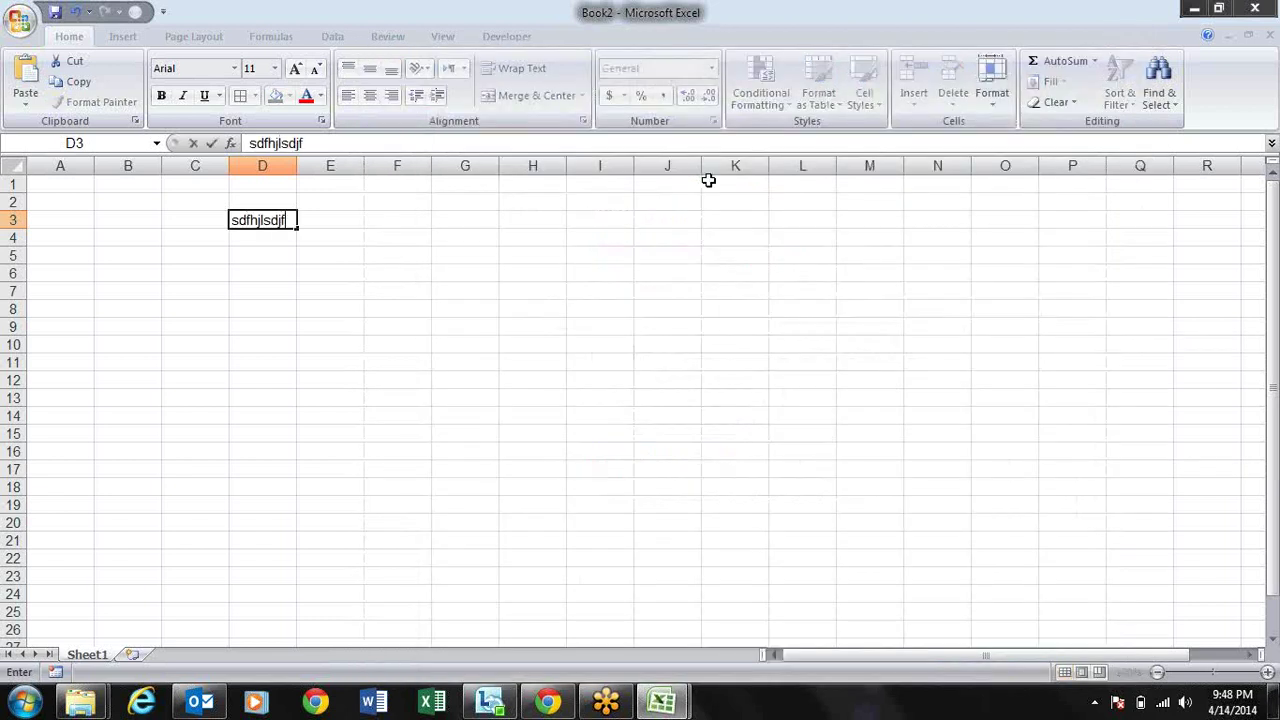
{"action": "left_click_drag", "start_coordinate": [288, 220], "coordinate": [248, 222]}
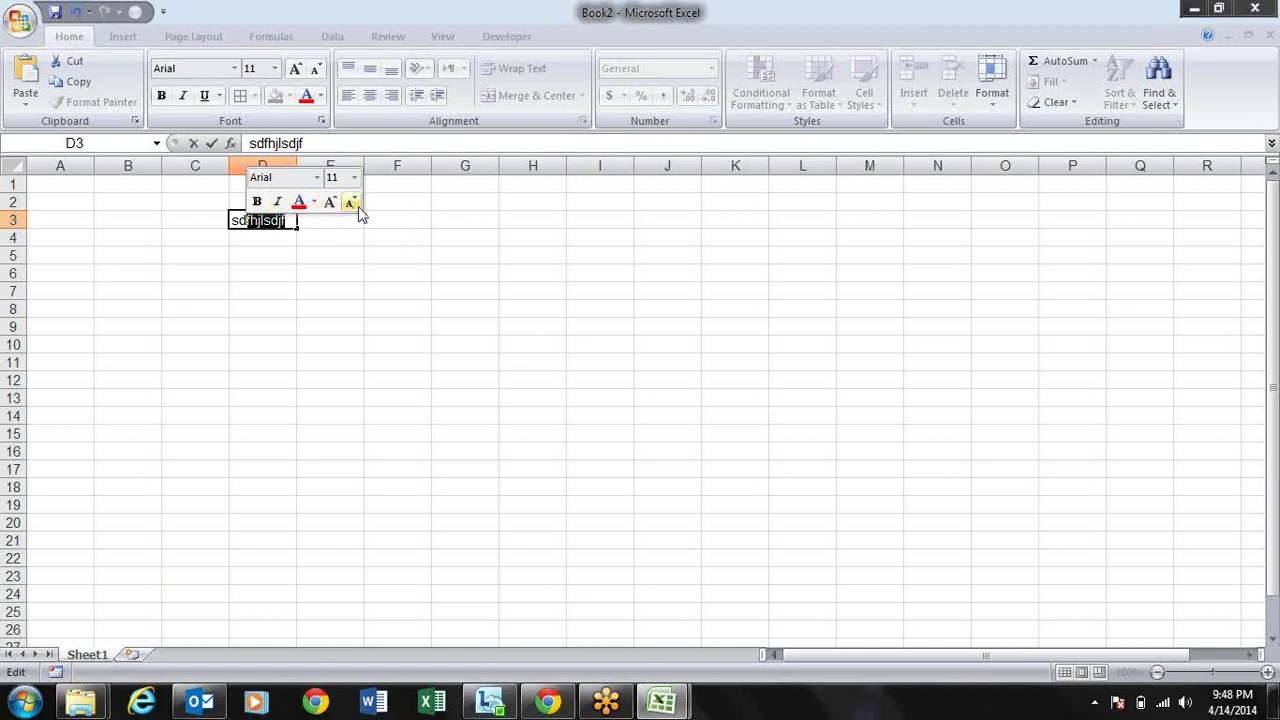
{"action": "key", "text": "Escape"}
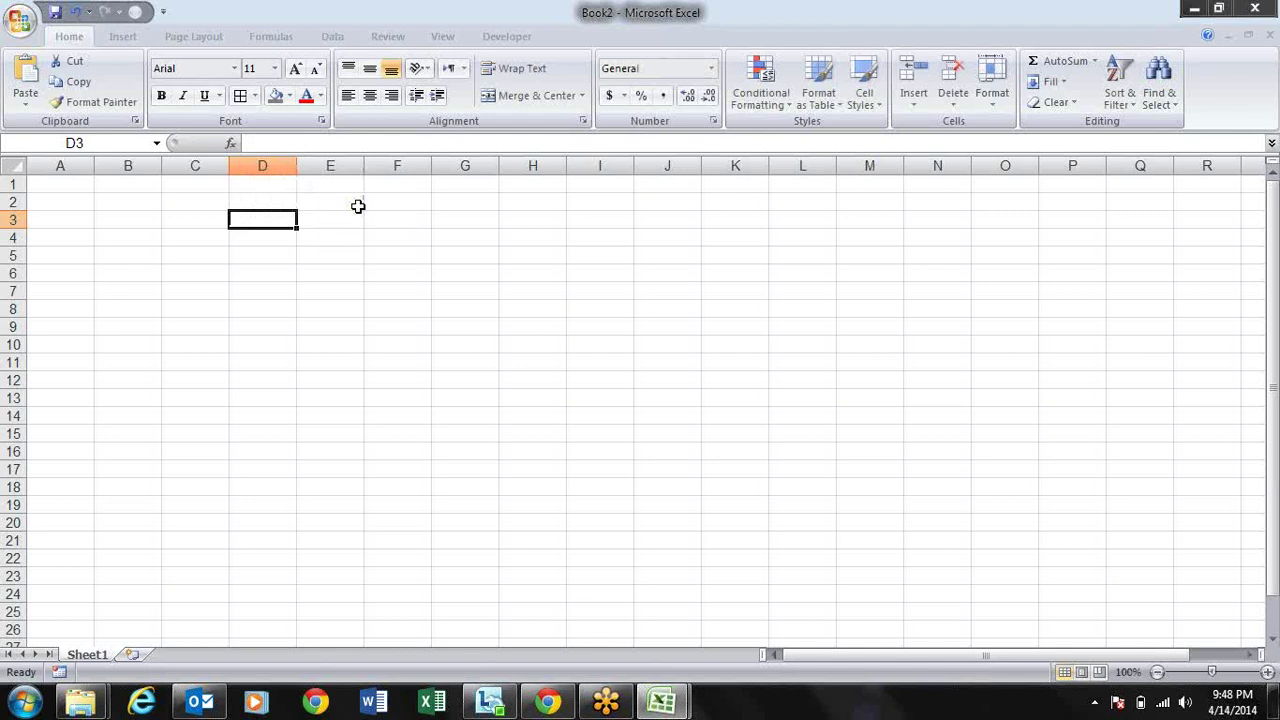
{"action": "left_click", "coordinate": [18, 33]}
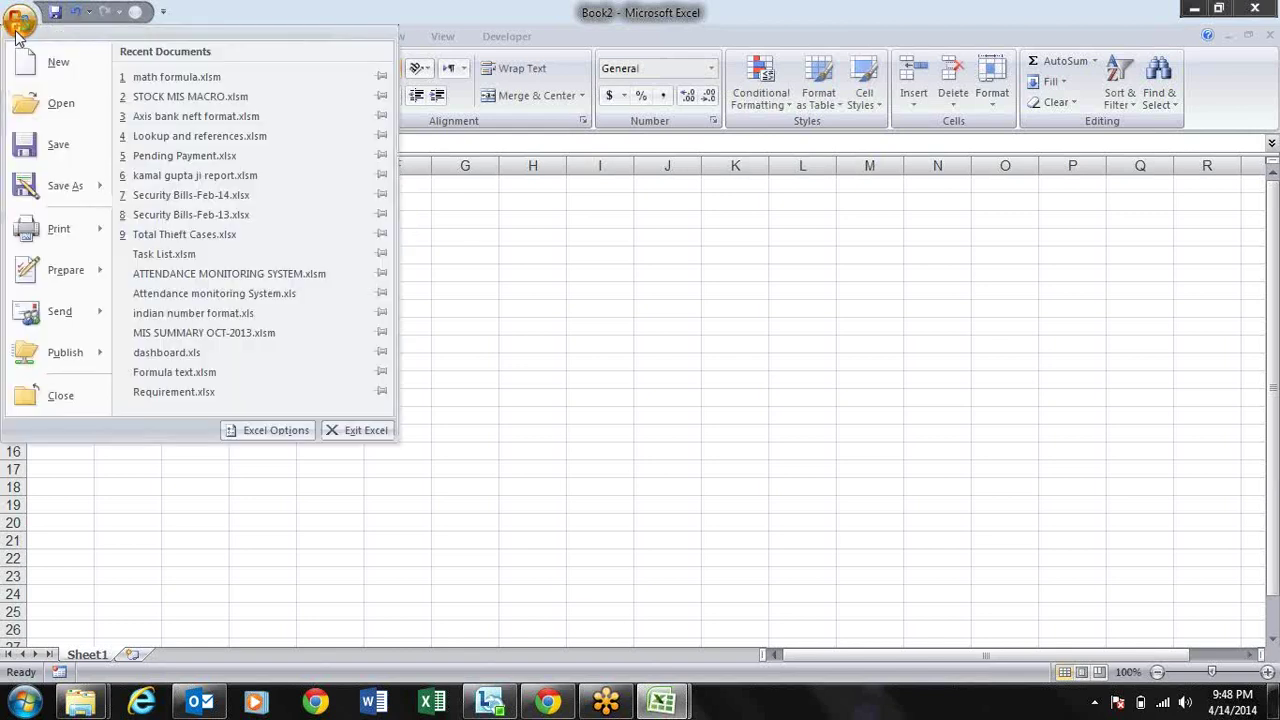
Step: Point out Enable Live Preview on the Options Popular page, close Options, and select D2:G9
{"action": "left_click", "coordinate": [274, 432]}
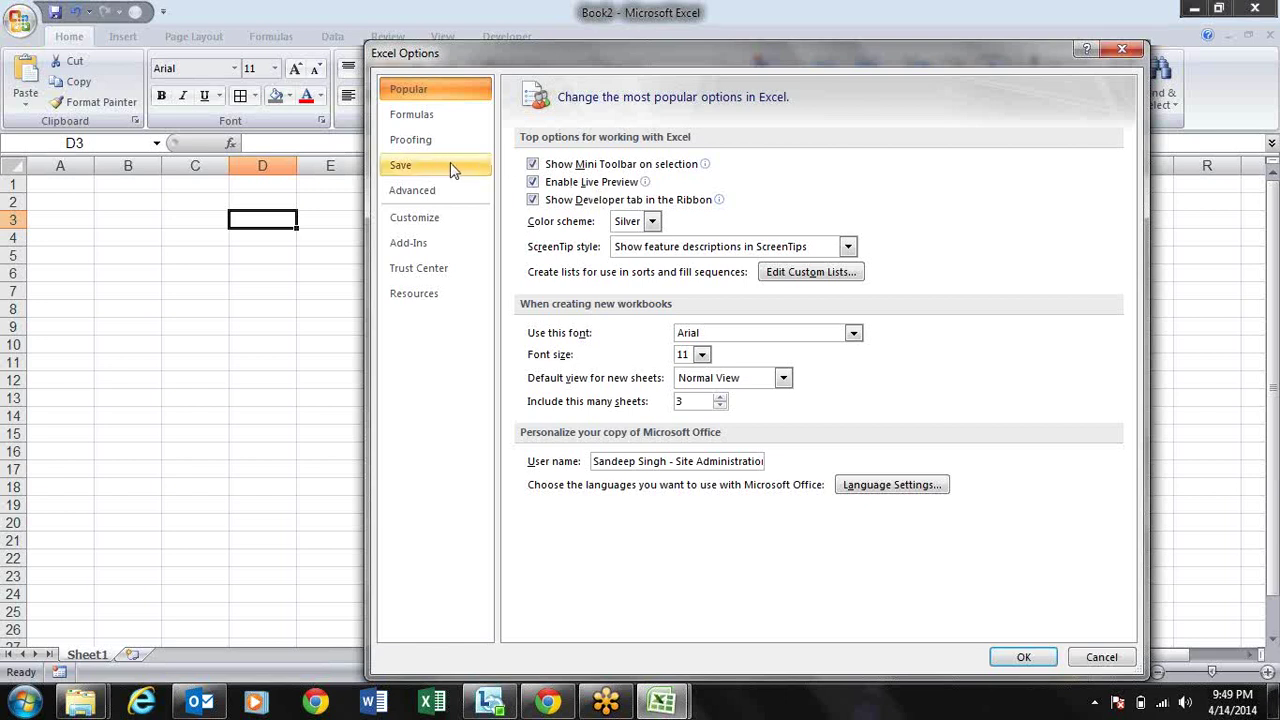
{"action": "left_click", "coordinate": [533, 181]}
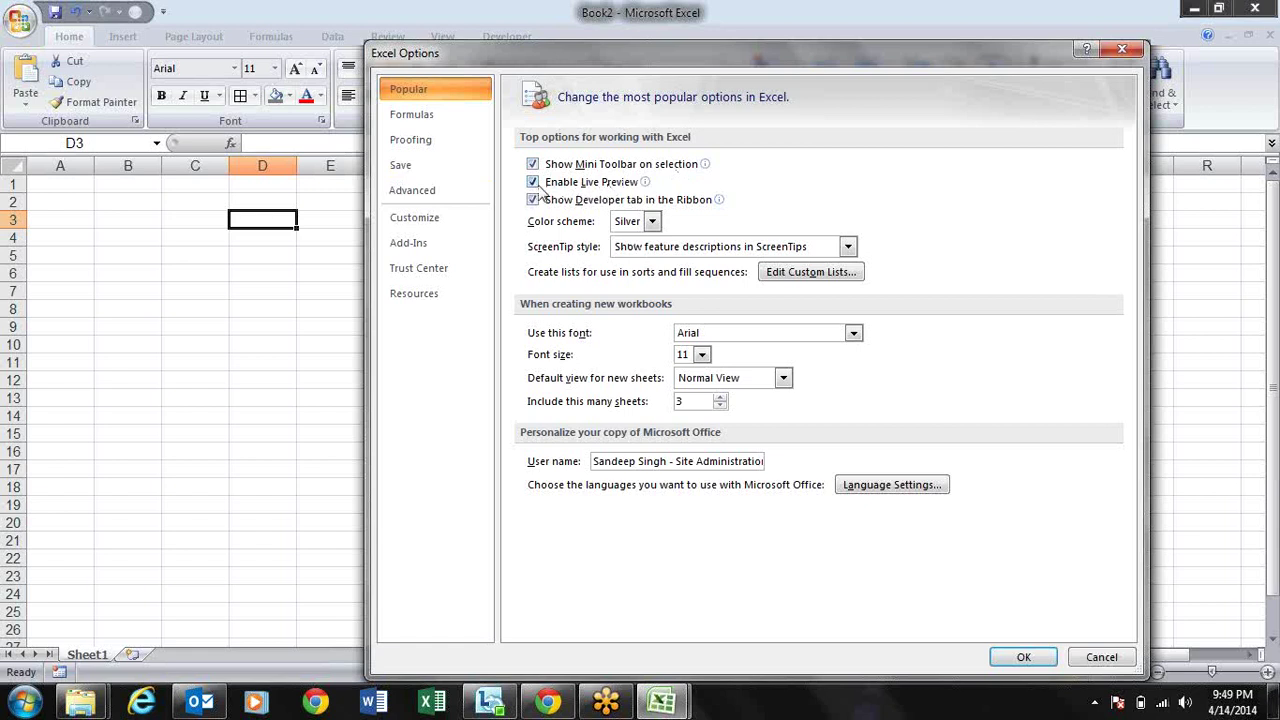
{"action": "mouse_move", "coordinate": [555, 192]}
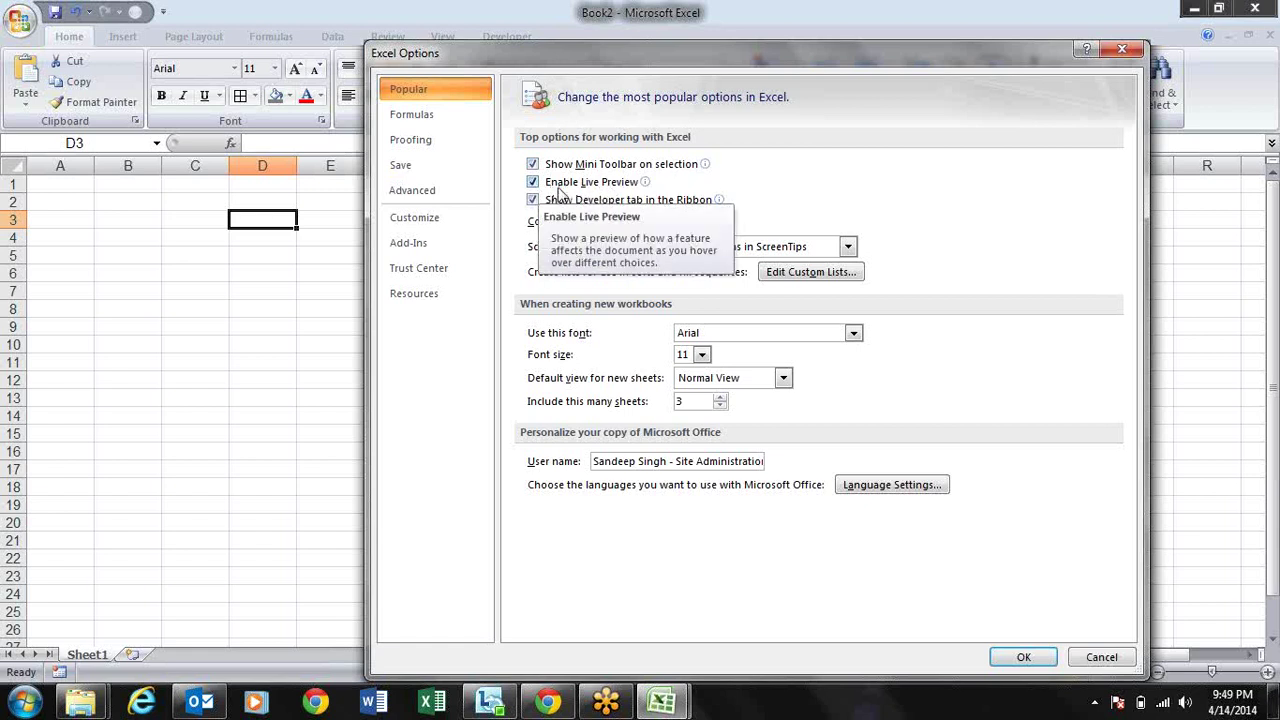
{"action": "mouse_move", "coordinate": [635, 189]}
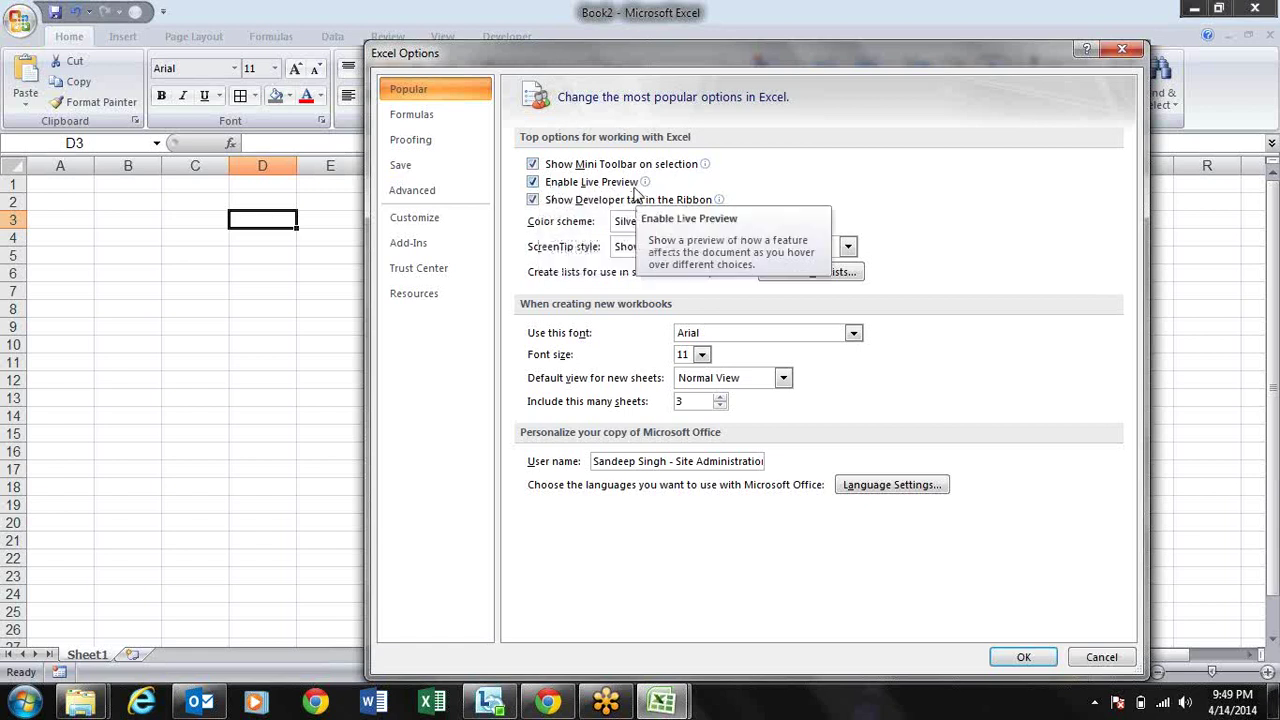
{"action": "key", "text": "Escape"}
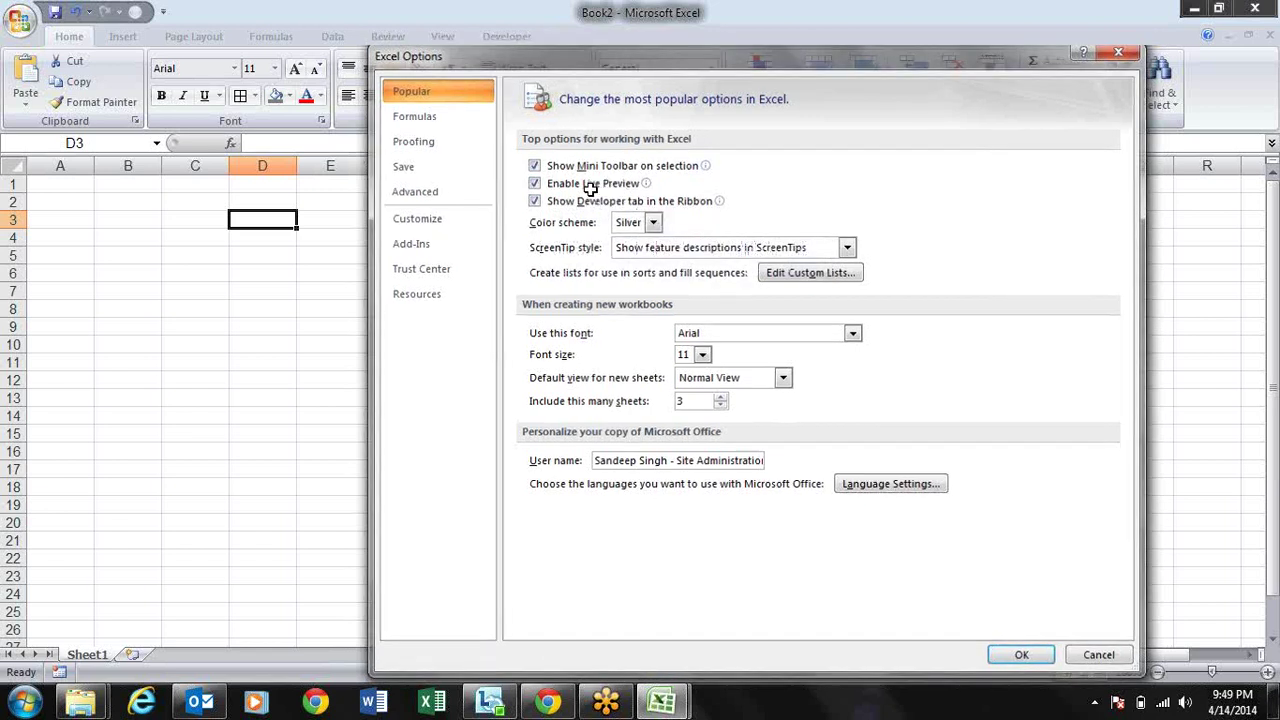
{"action": "left_click_drag", "start_coordinate": [249, 200], "coordinate": [494, 320]}
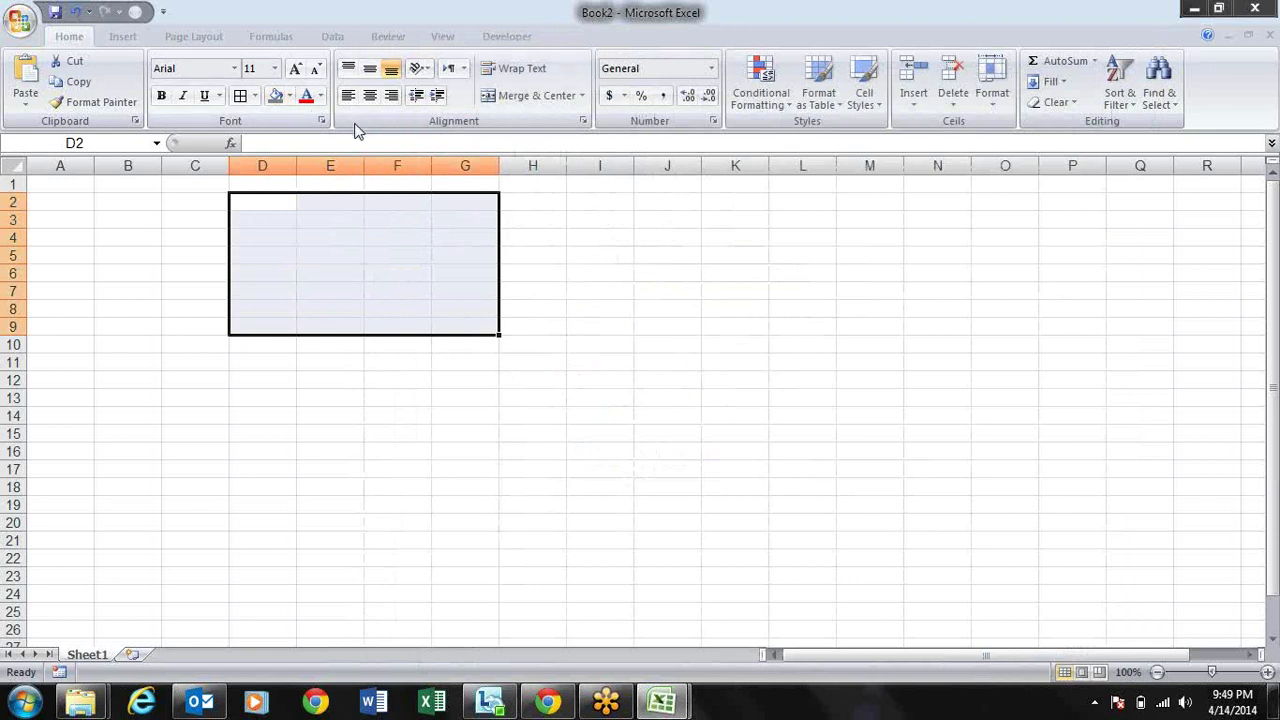
{"action": "left_click", "coordinate": [818, 95]}
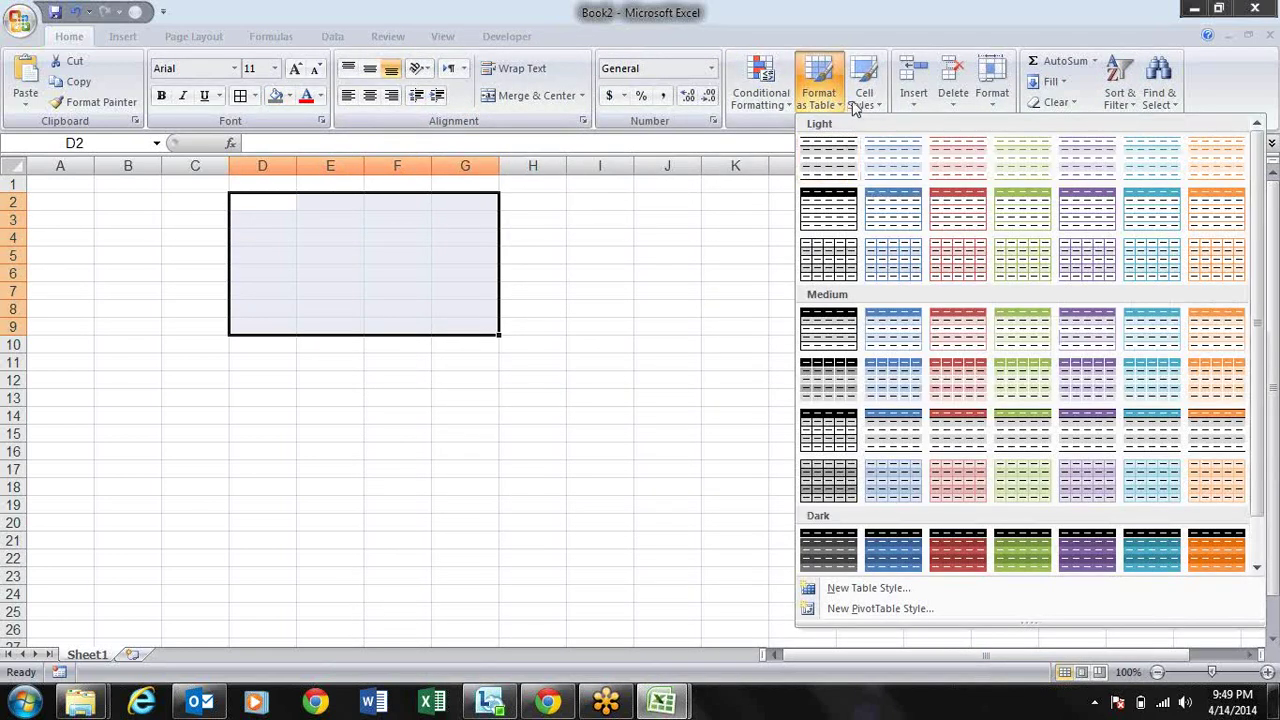
{"action": "left_click", "coordinate": [872, 98]}
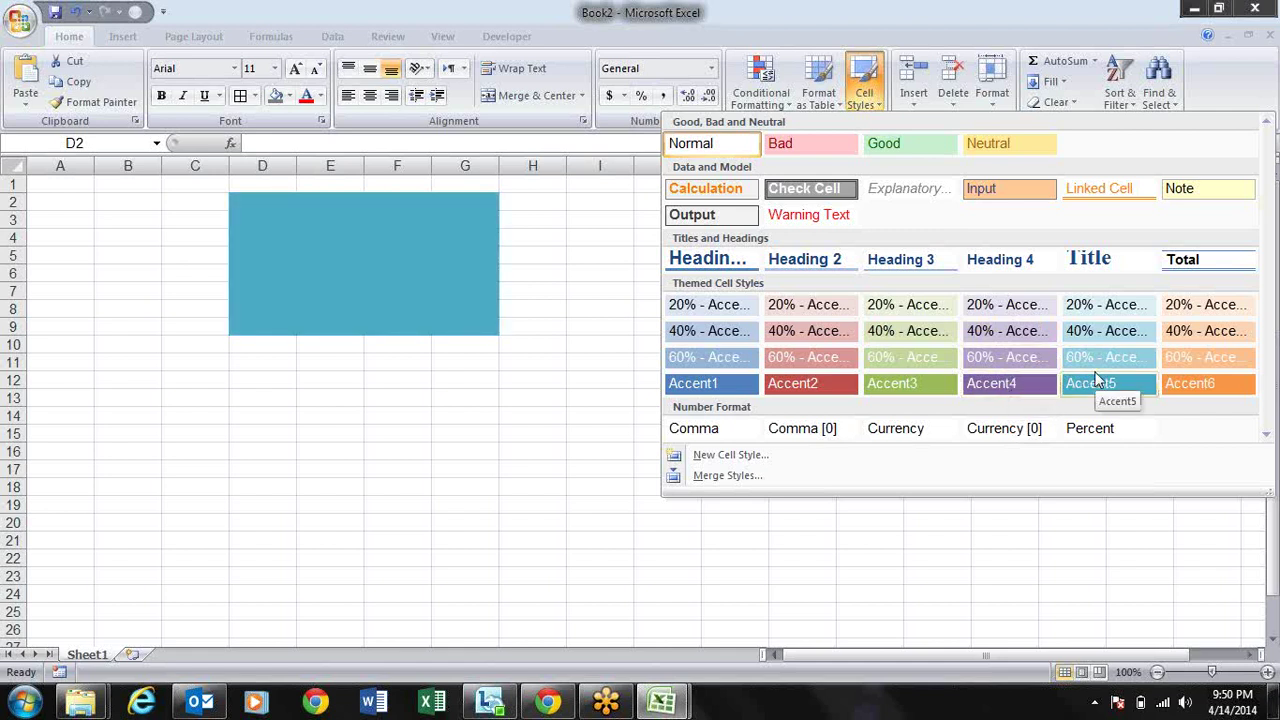
{"action": "left_click", "coordinate": [549, 222]}
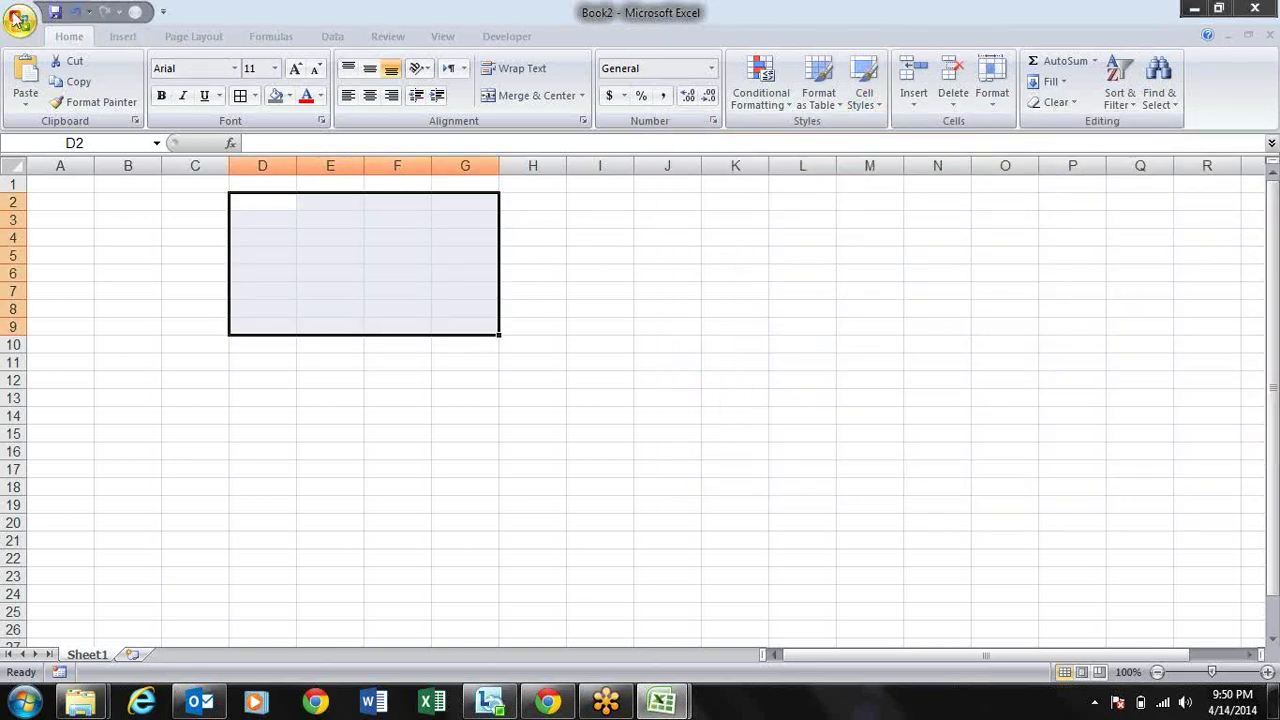
{"action": "left_click", "coordinate": [18, 18]}
Step: Close Excel Options, show the Developer tab's Code, Controls and XML groups, then open the Office menu
{"action": "left_click", "coordinate": [240, 430]}
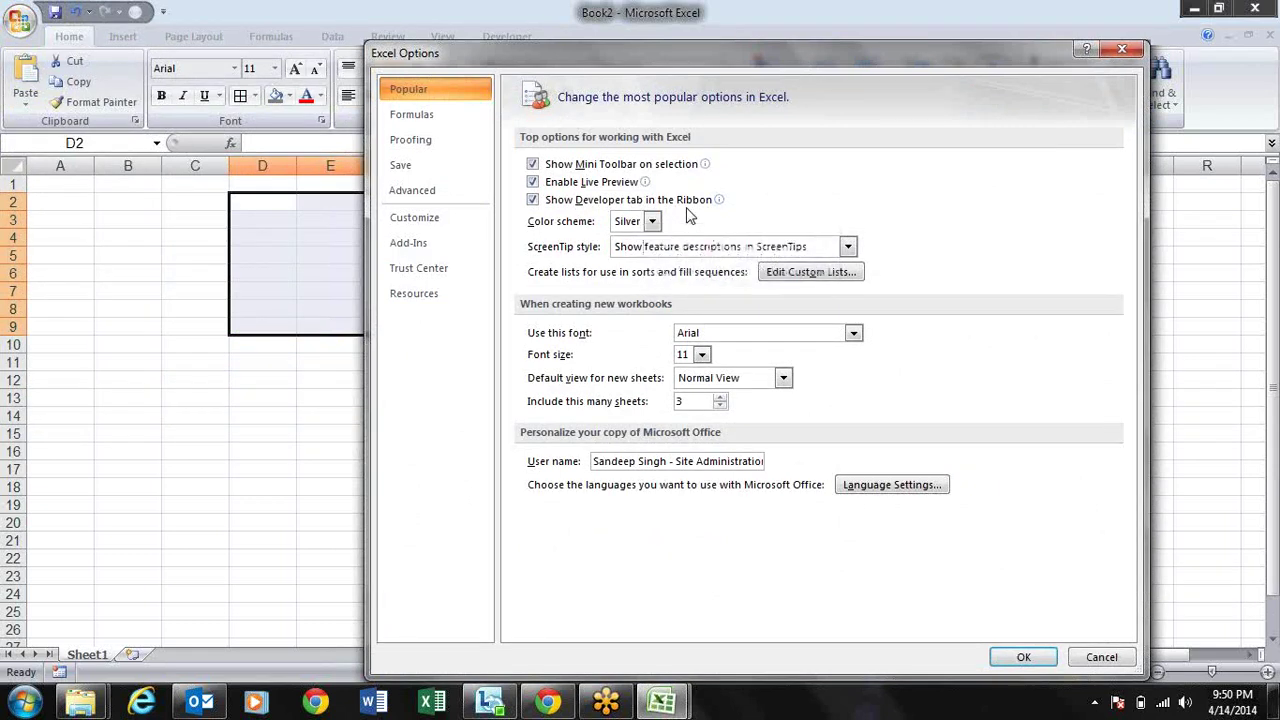
{"action": "key", "text": "Return"}
{"action": "left_click", "coordinate": [524, 37]}
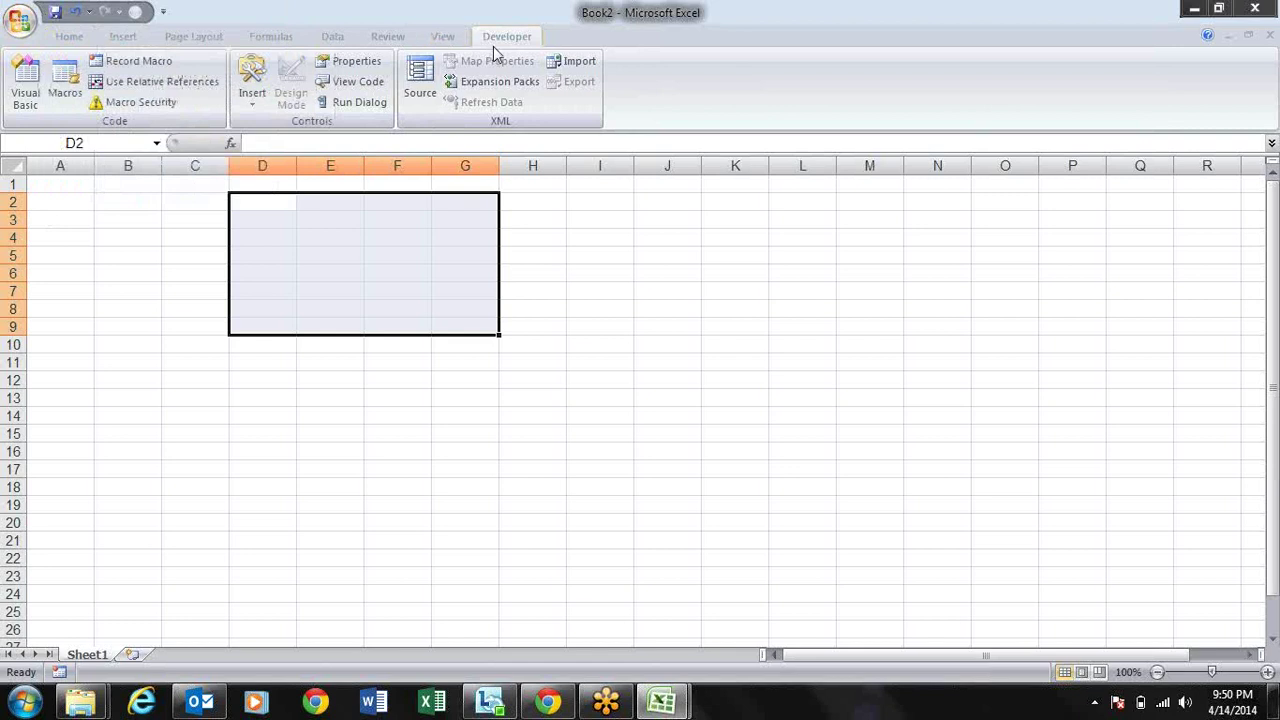
{"action": "left_click", "coordinate": [22, 20]}
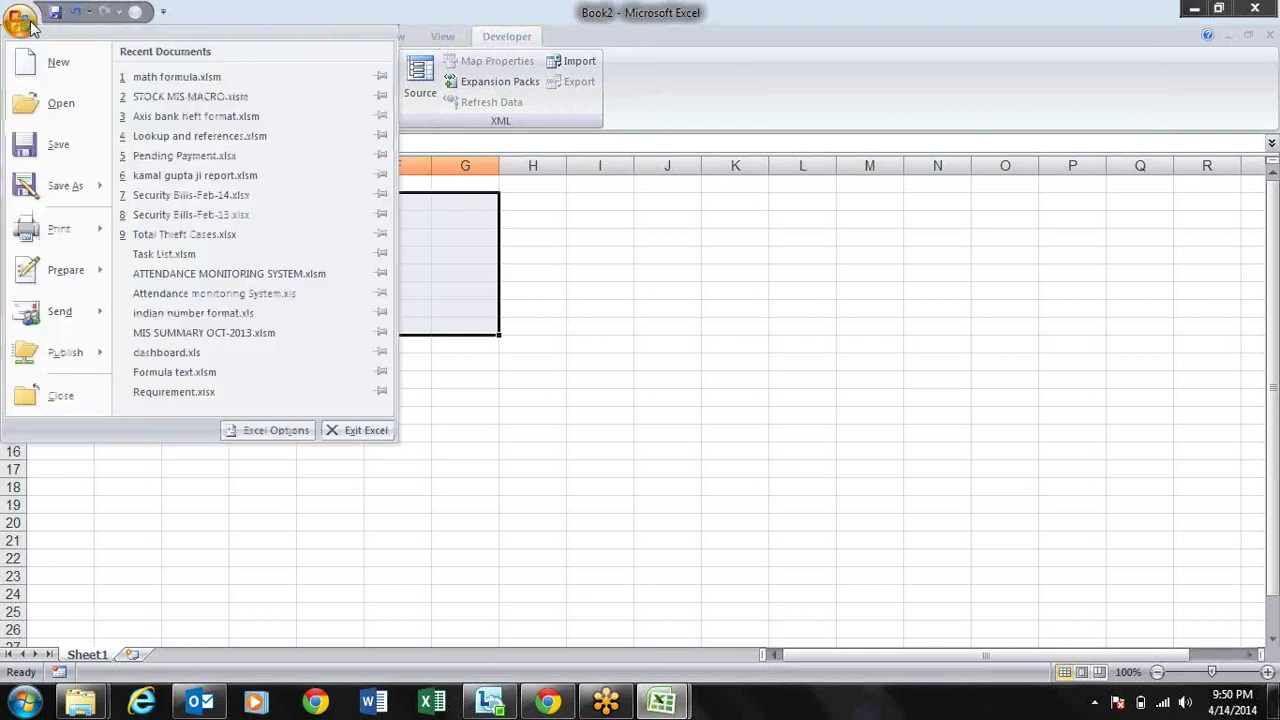
Step: Keep the Show Developer tab option checked in Excel Options and confirm
{"action": "left_click", "coordinate": [274, 430]}
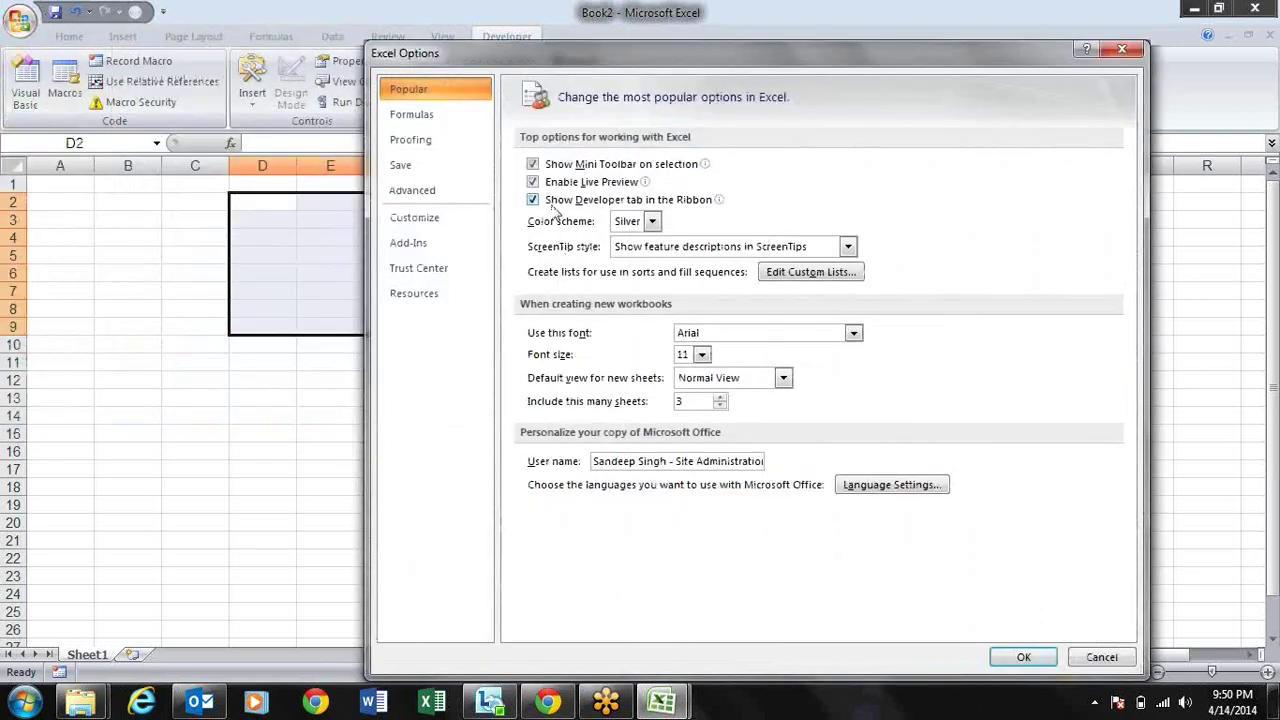
{"action": "left_click", "coordinate": [534, 200]}
{"action": "left_click", "coordinate": [534, 200]}
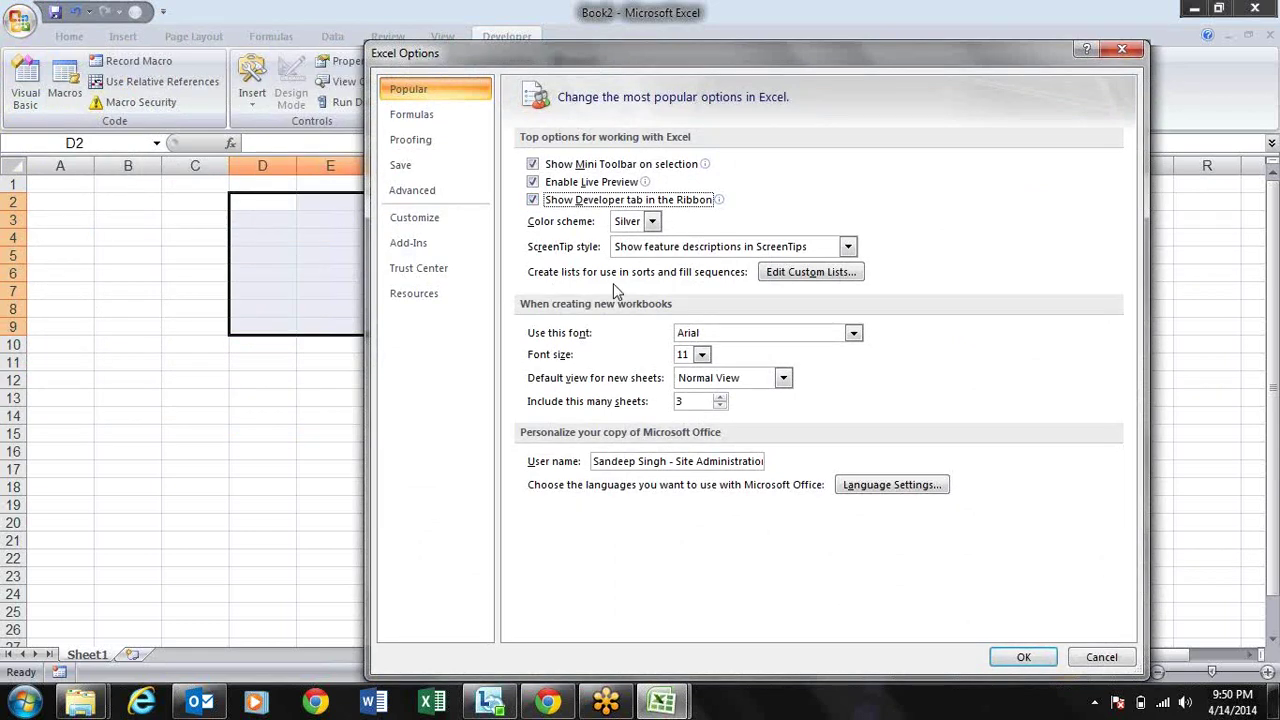
{"action": "left_click", "coordinate": [1044, 652]}
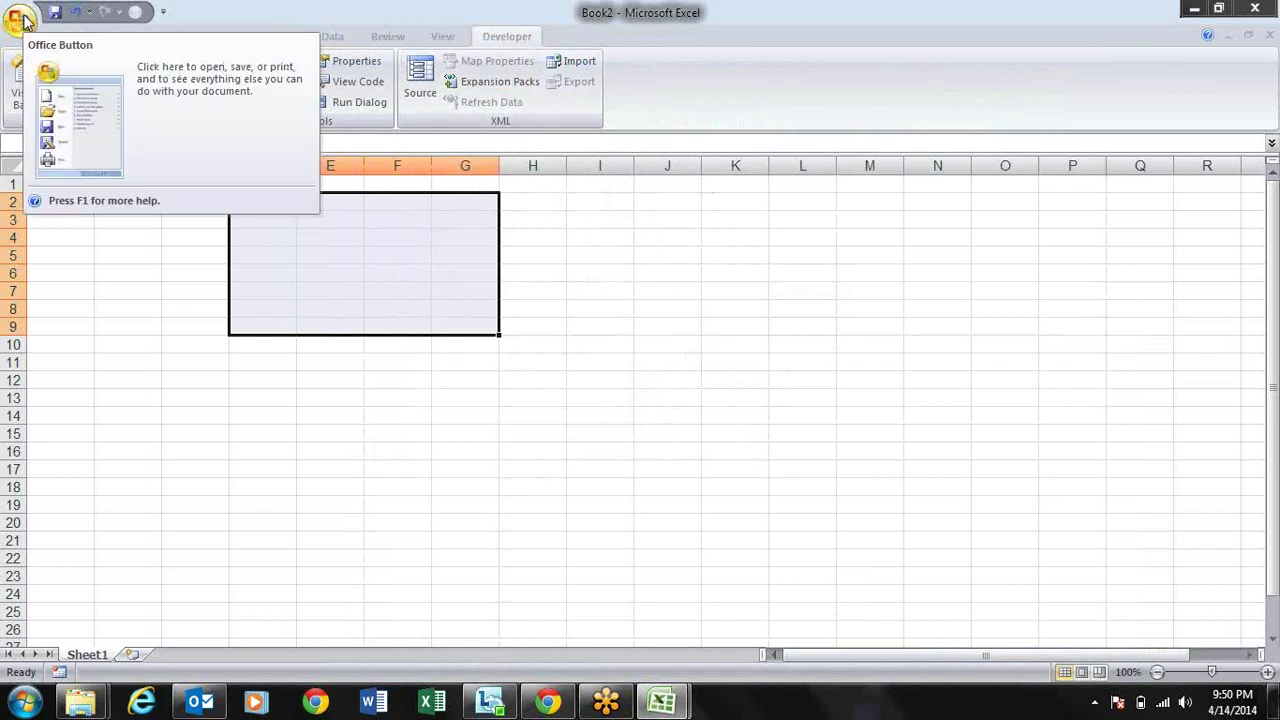
Step: Switch the Office colour scheme to Blue
{"action": "left_click", "coordinate": [24, 20]}
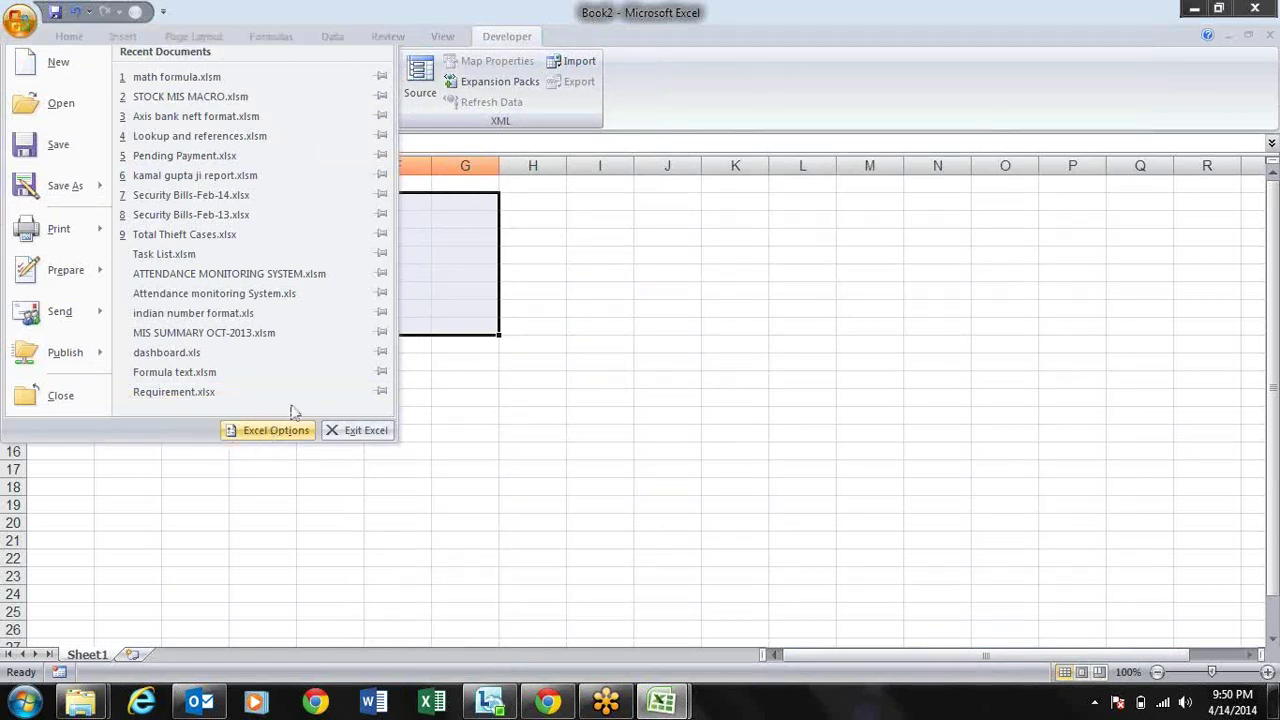
{"action": "left_click", "coordinate": [272, 432]}
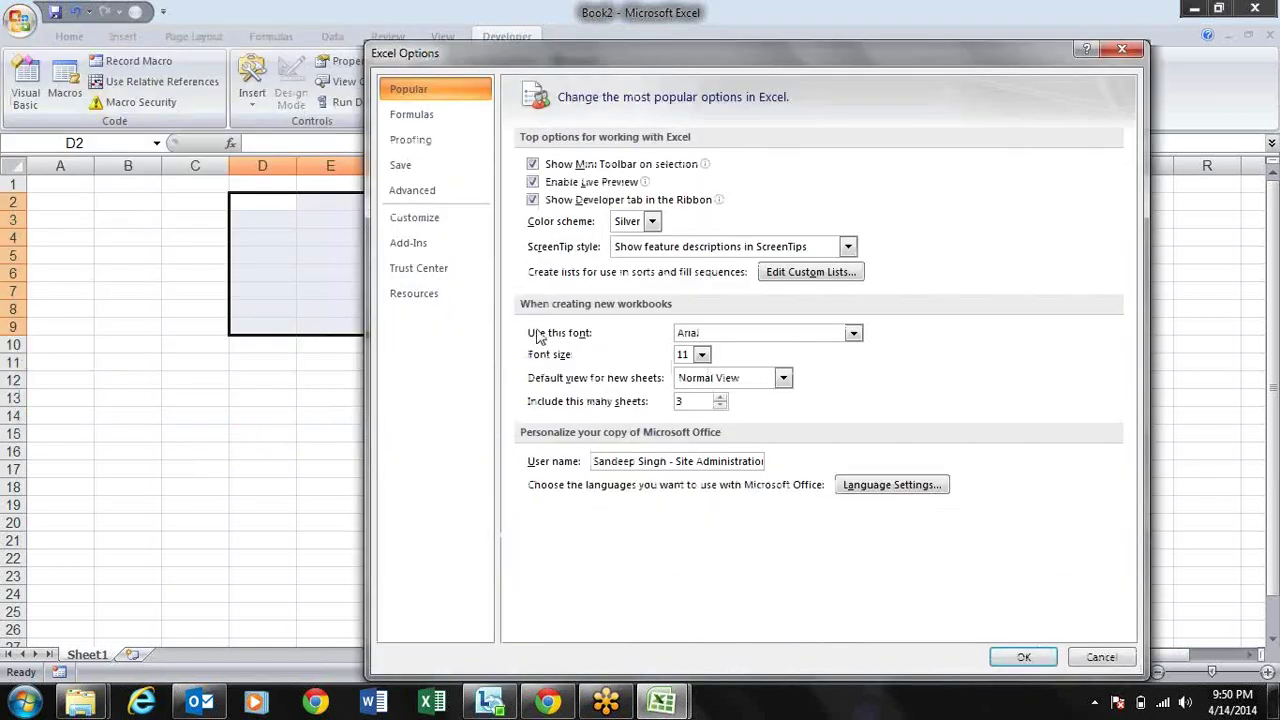
{"action": "left_click", "coordinate": [653, 224]}
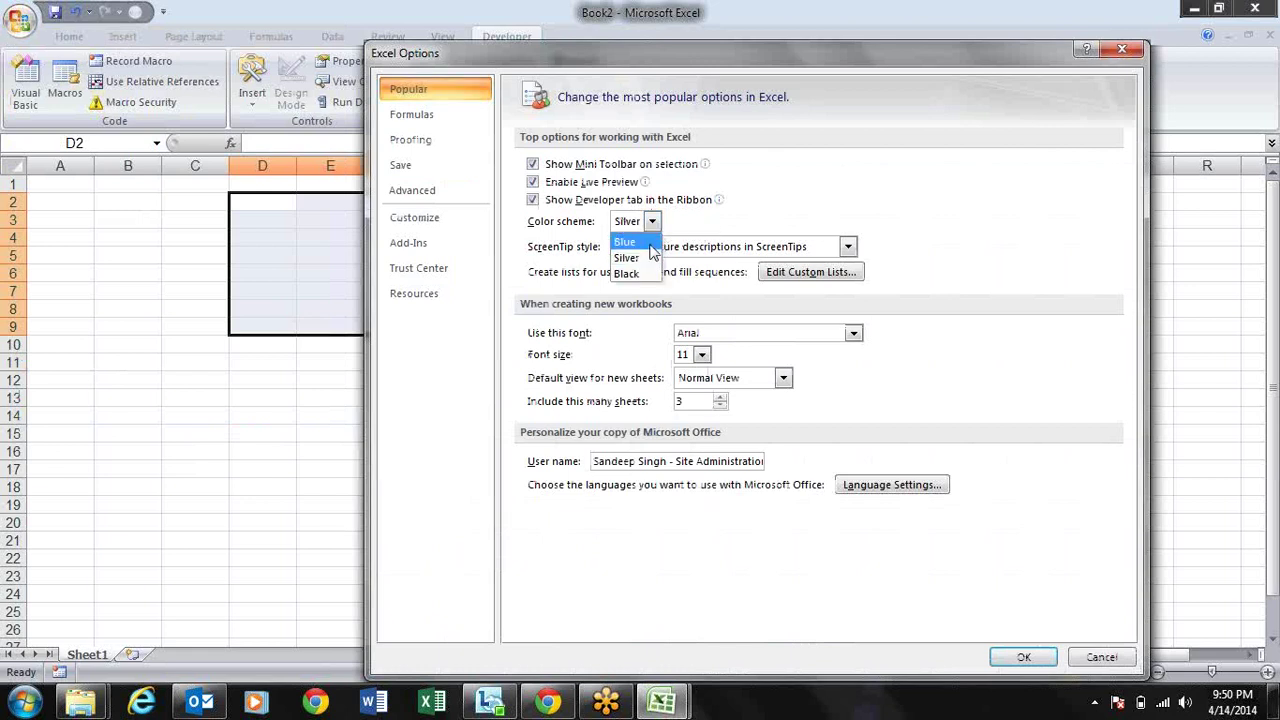
{"action": "left_click", "coordinate": [630, 243]}
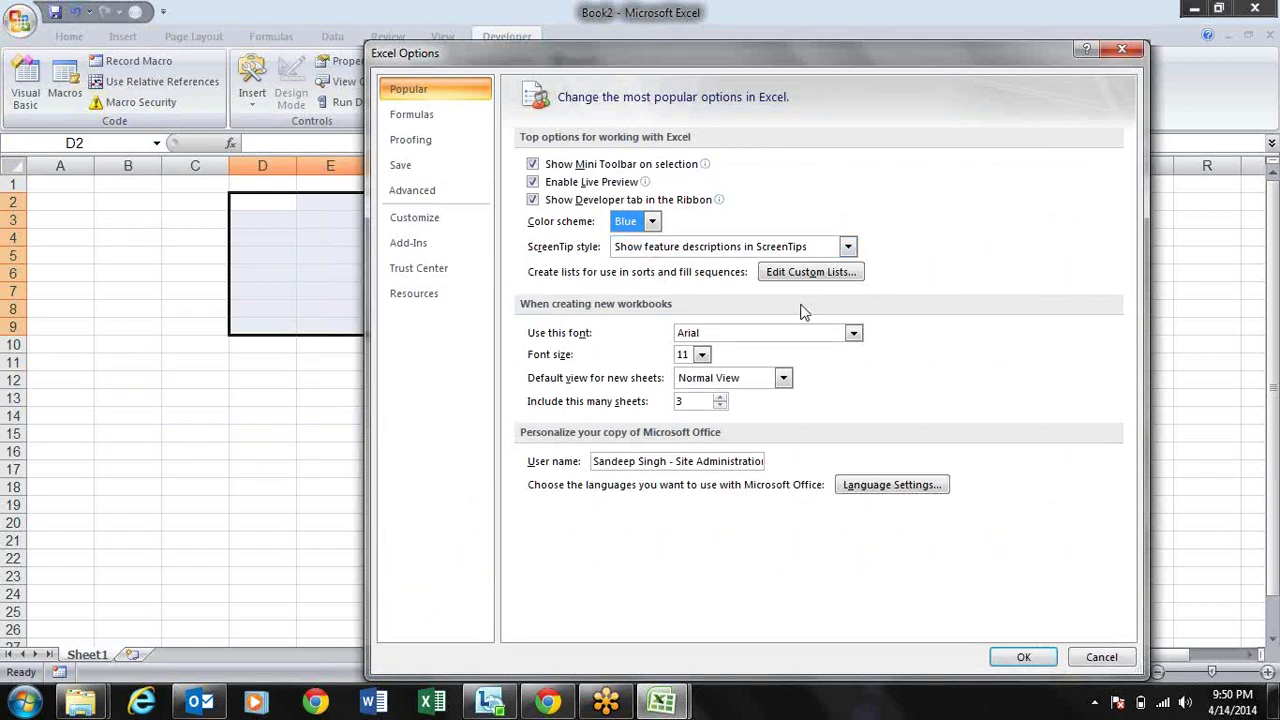
{"action": "left_click", "coordinate": [1027, 655]}
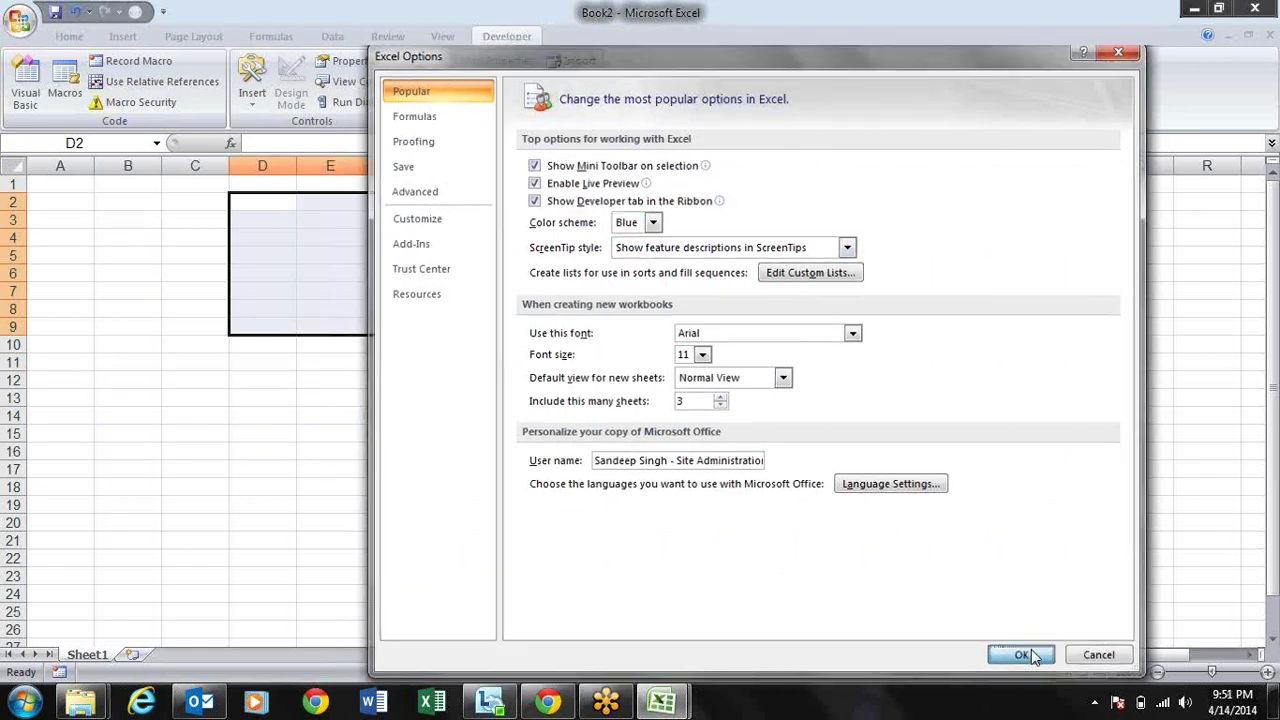
Step: Change the colour scheme again, this time to Black
{"action": "left_click", "coordinate": [22, 30]}
{"action": "left_click", "coordinate": [268, 430]}
{"action": "left_click", "coordinate": [651, 222]}
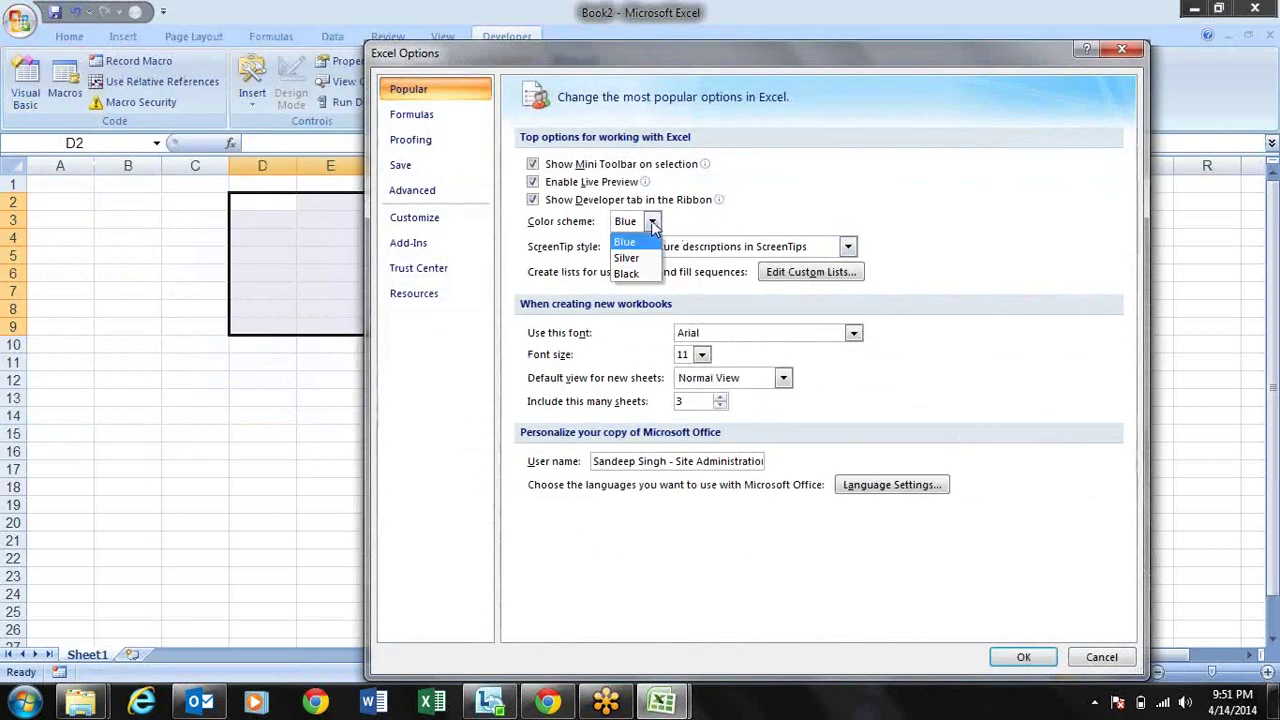
{"action": "left_click", "coordinate": [633, 273]}
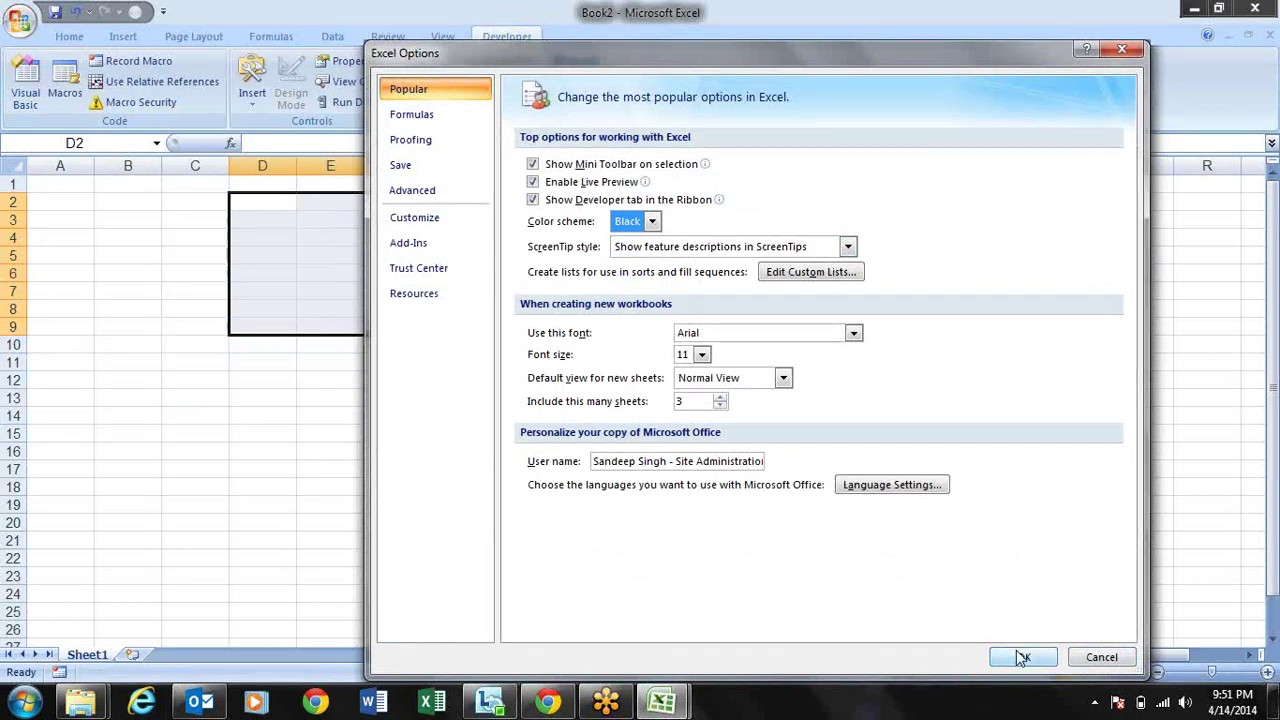
{"action": "left_click", "coordinate": [1020, 656]}
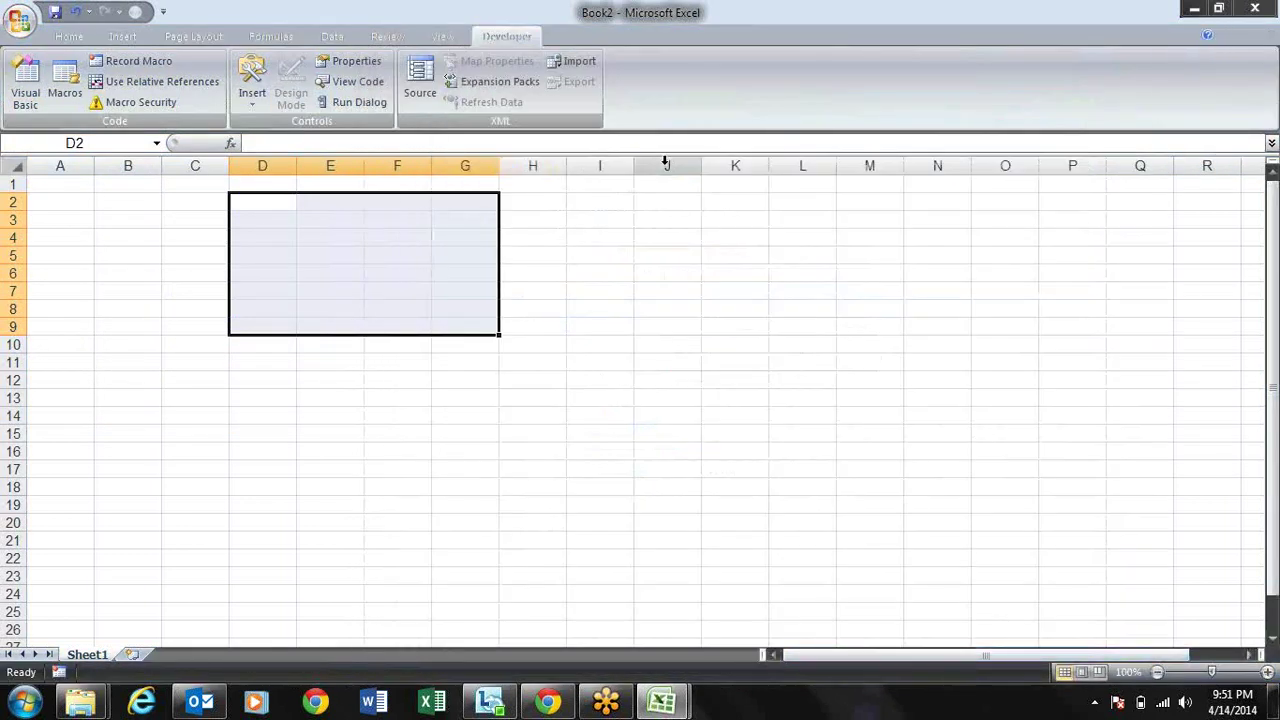
Step: Set ScreenTip style to Don't show ScreenTips, then return to the Home tab
{"action": "left_click", "coordinate": [19, 27]}
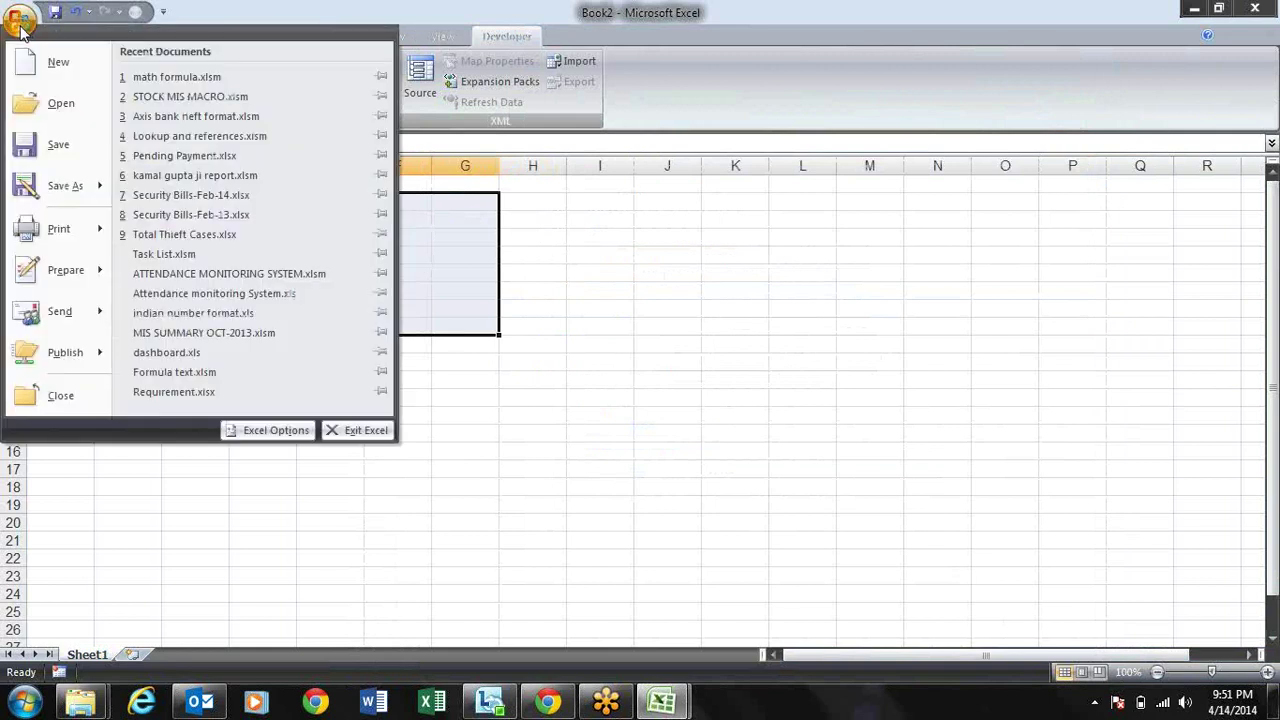
{"action": "left_click", "coordinate": [272, 431]}
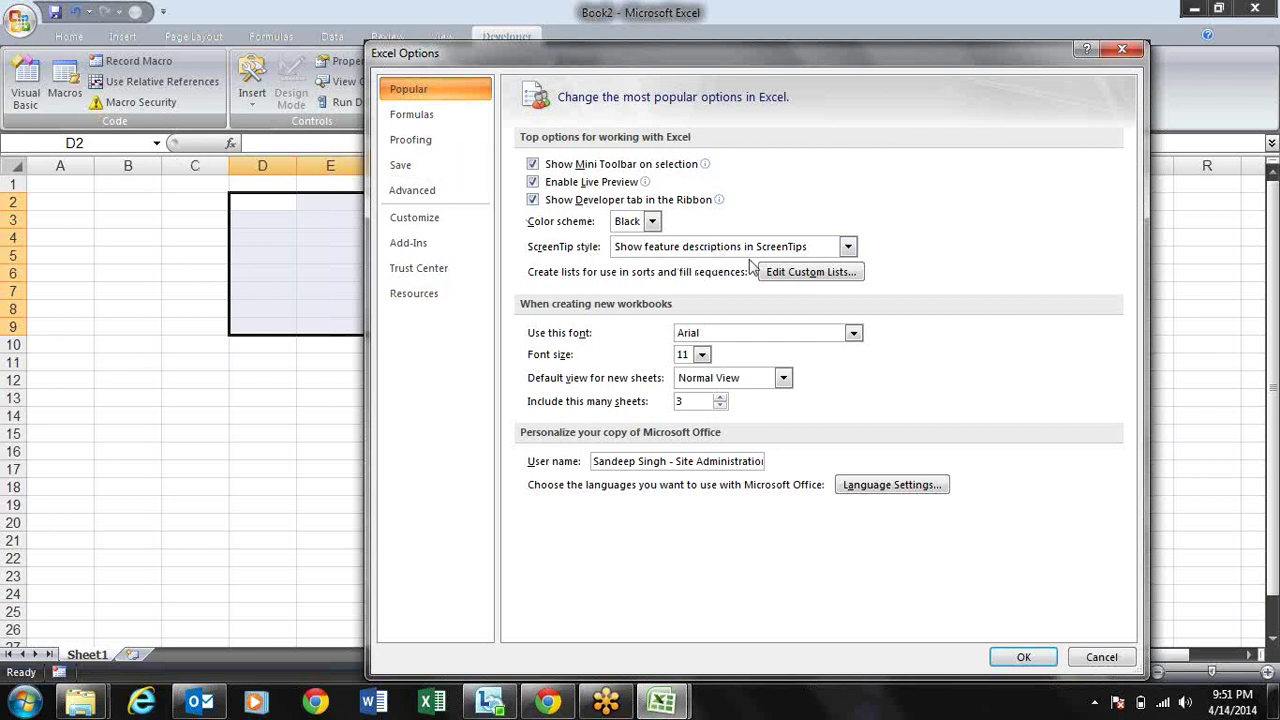
{"action": "left_click", "coordinate": [848, 248]}
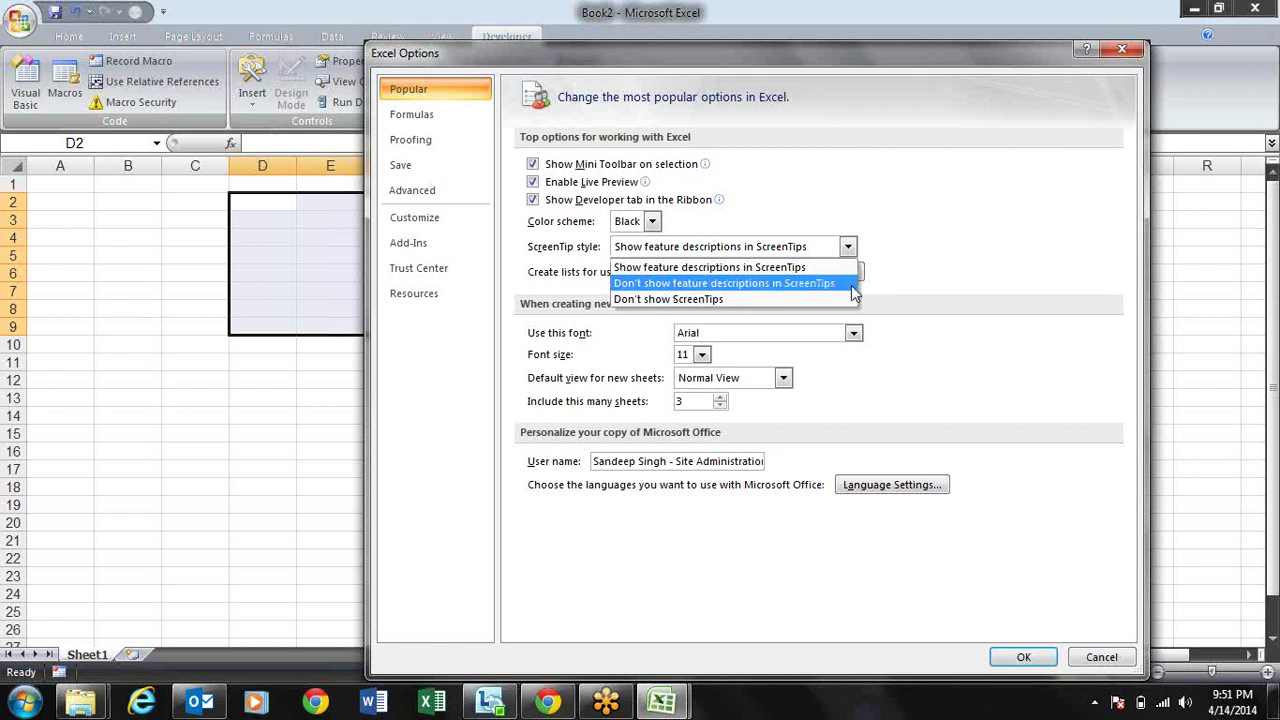
{"action": "left_click", "coordinate": [783, 300]}
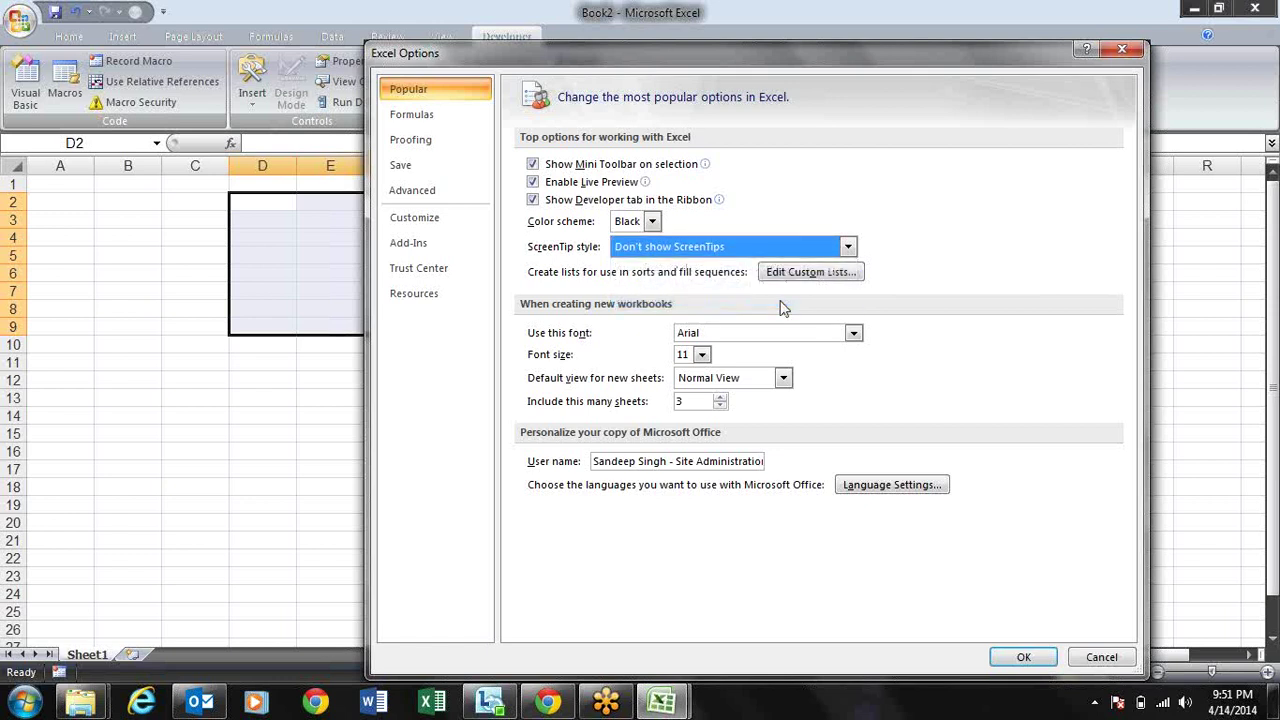
{"action": "left_click", "coordinate": [1035, 664]}
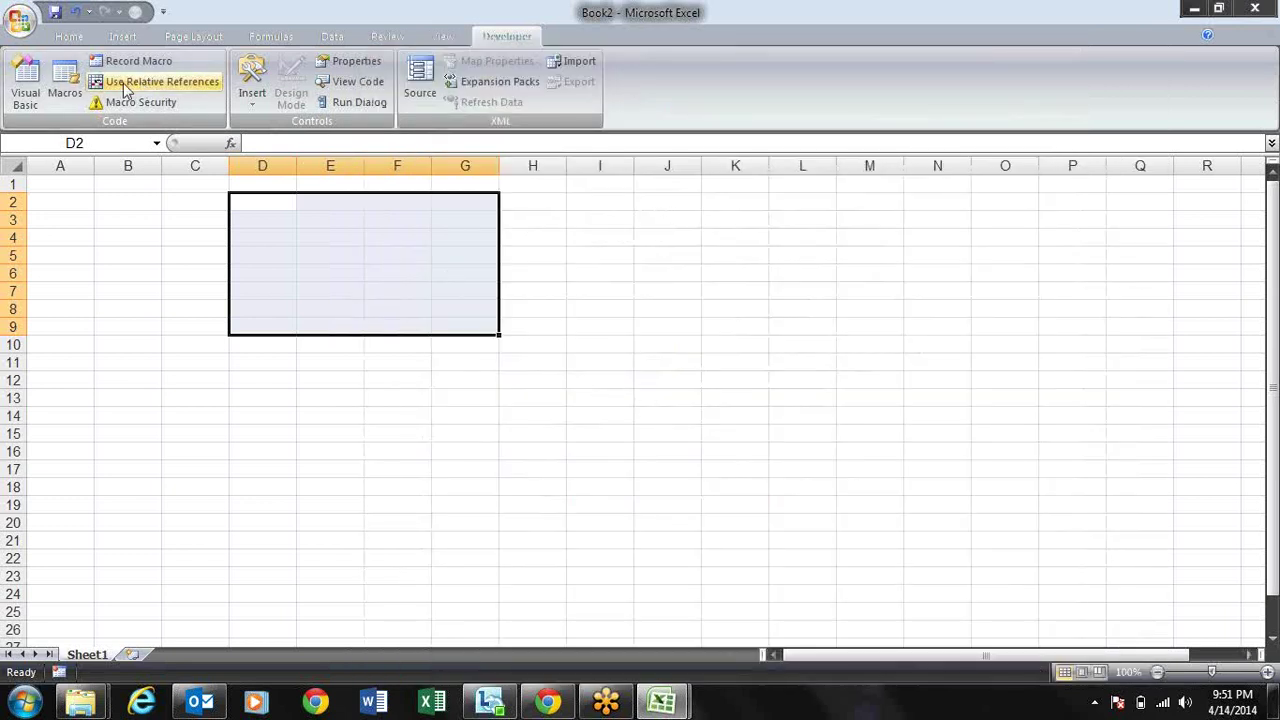
{"action": "left_click", "coordinate": [72, 36]}
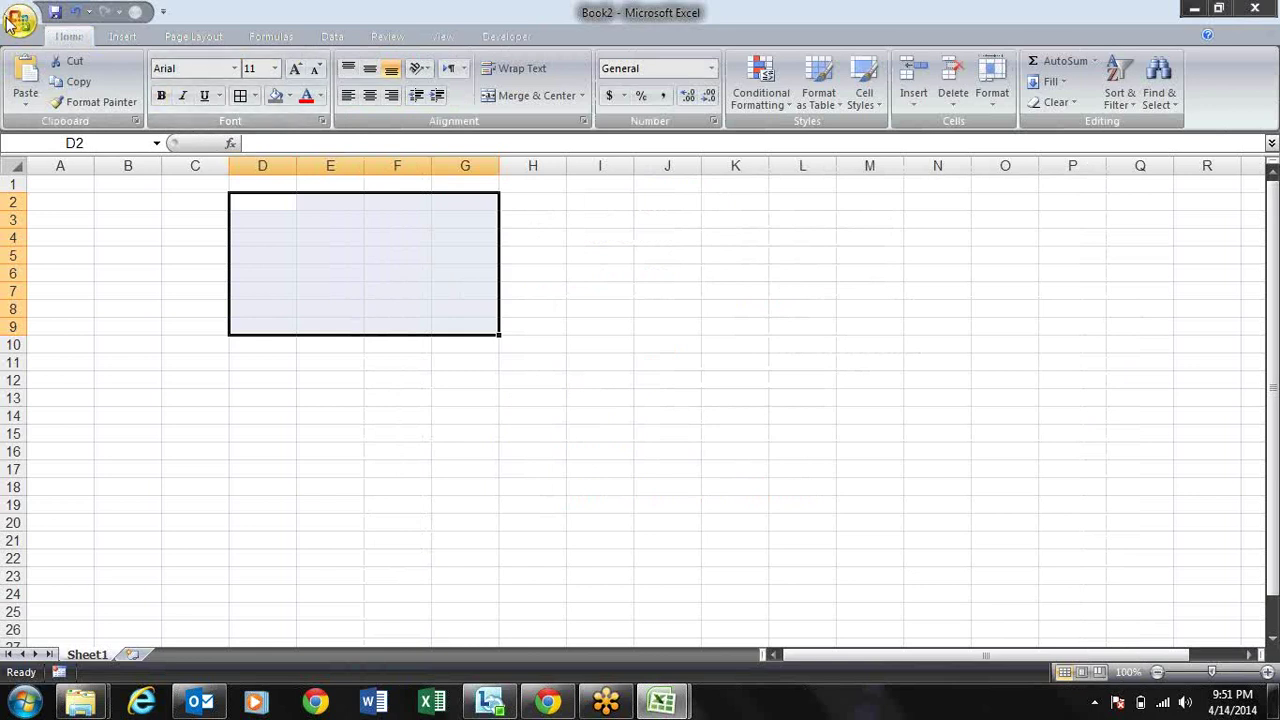
Step: Set ScreenTip style back to Show feature descriptions in ScreenTips
{"action": "left_click", "coordinate": [19, 20]}
{"action": "left_click", "coordinate": [286, 434]}
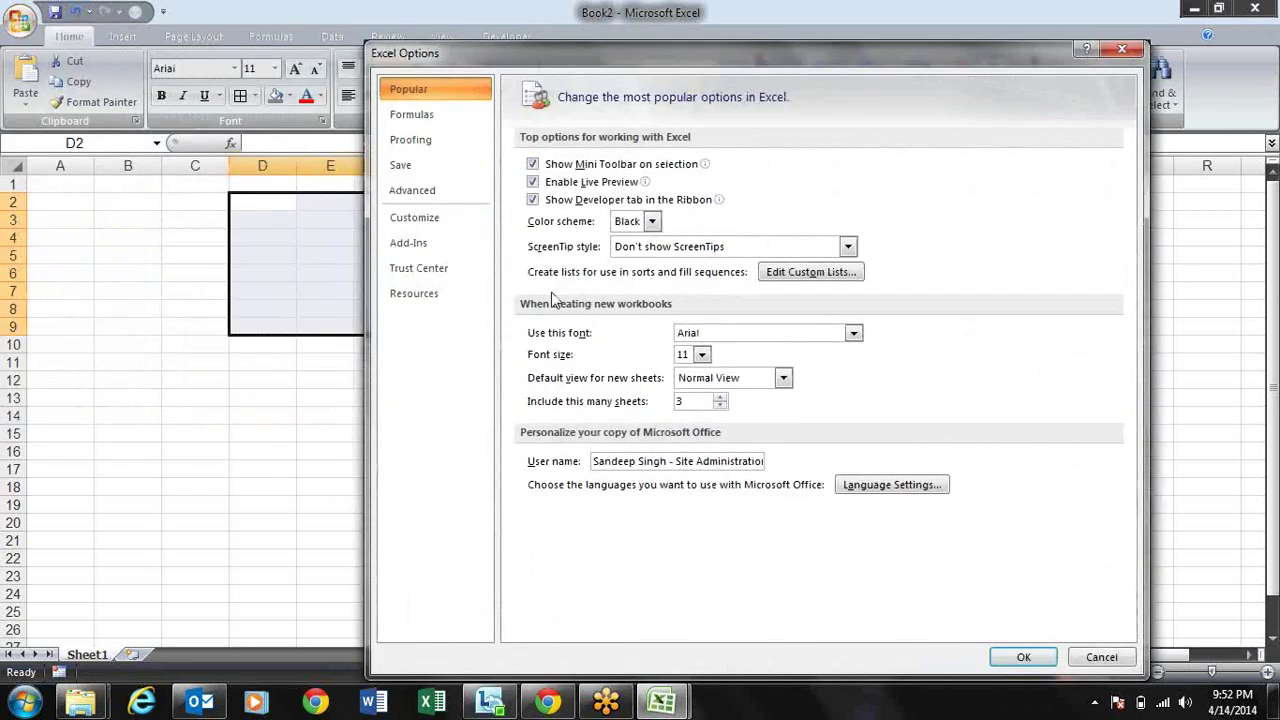
{"action": "left_click", "coordinate": [849, 250]}
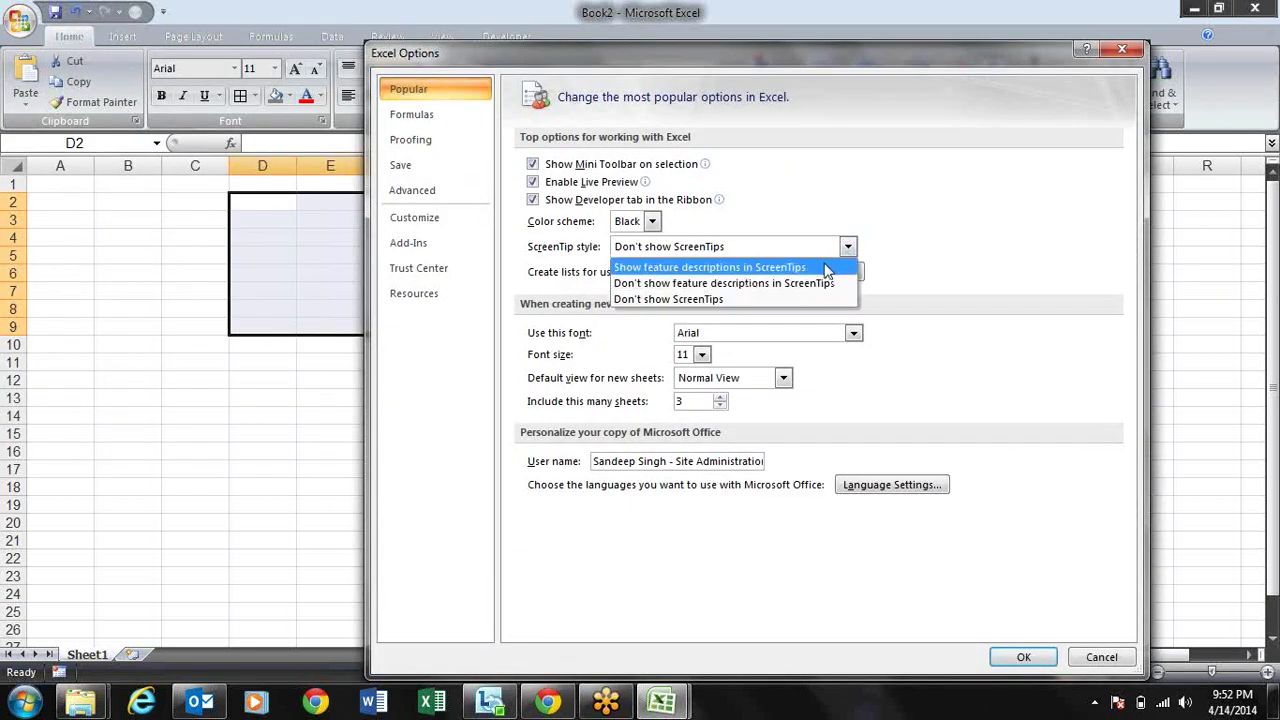
{"action": "left_click", "coordinate": [829, 263]}
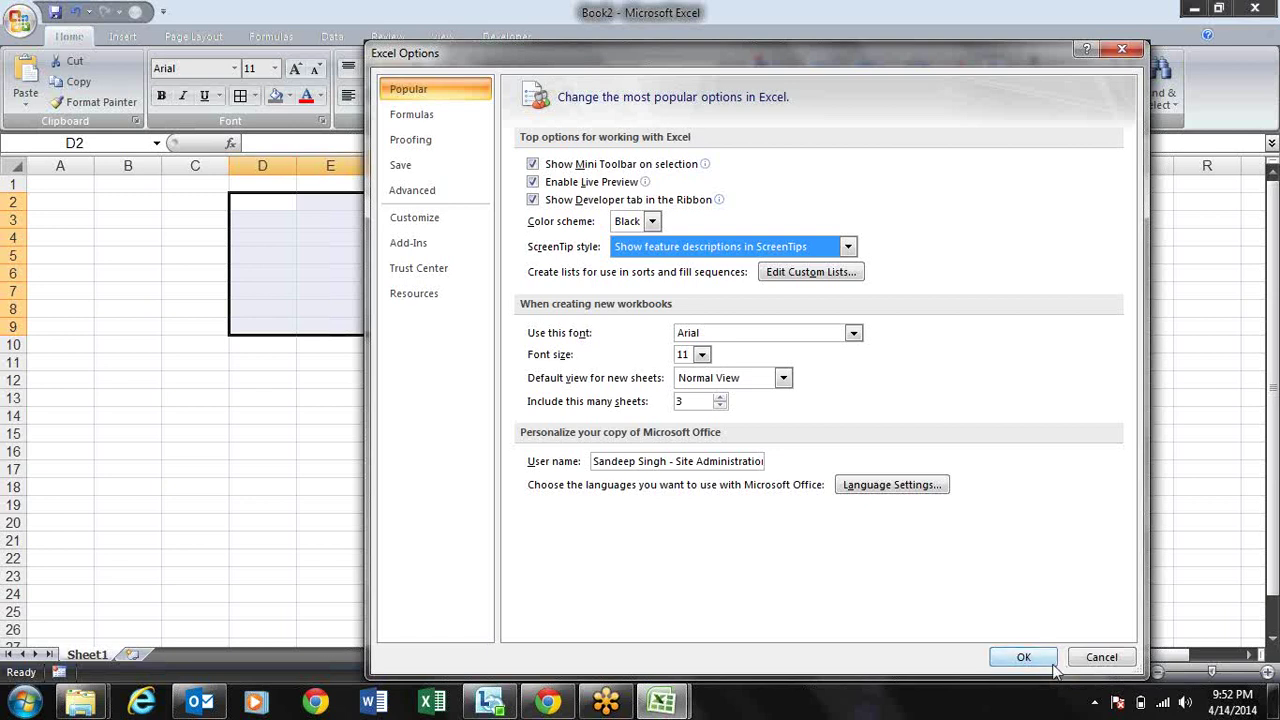
{"action": "left_click", "coordinate": [1033, 662]}
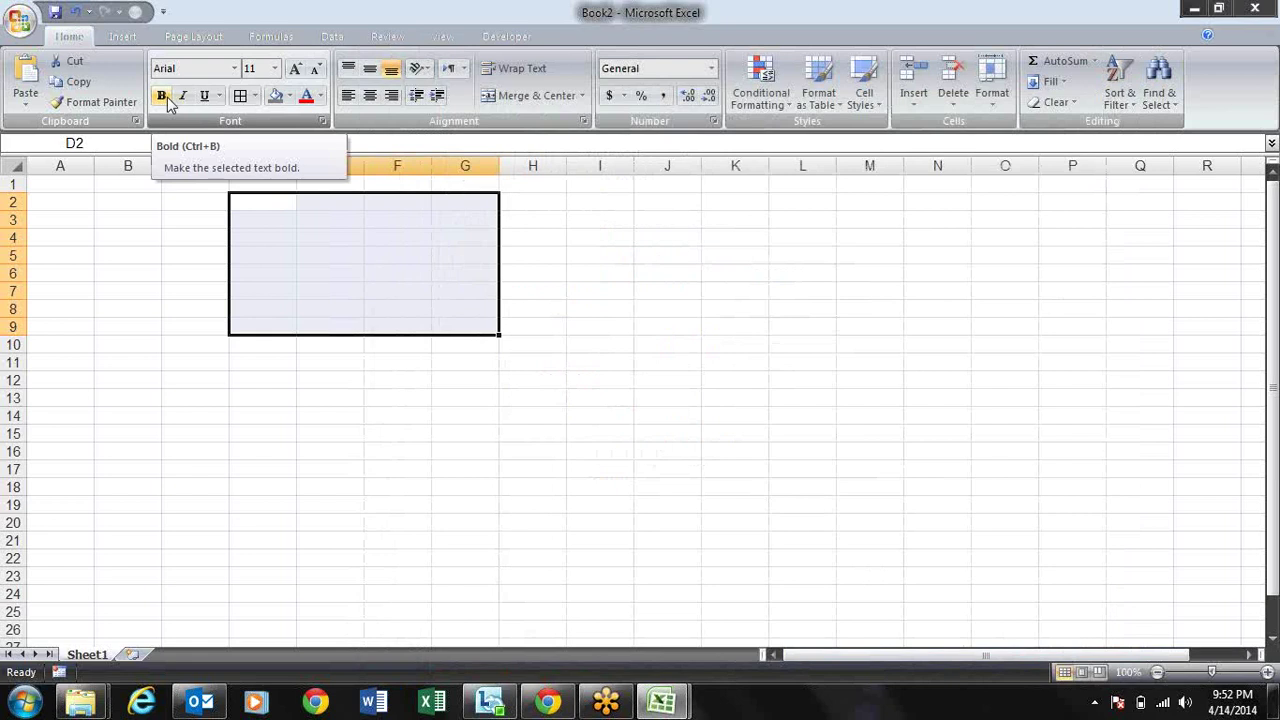
{"action": "left_click_drag", "start_coordinate": [166, 255], "coordinate": [150, 256]}
Step: Enter sandeep in C3 and AutoFill the custom name list down to row 19
{"action": "left_click", "coordinate": [267, 216]}
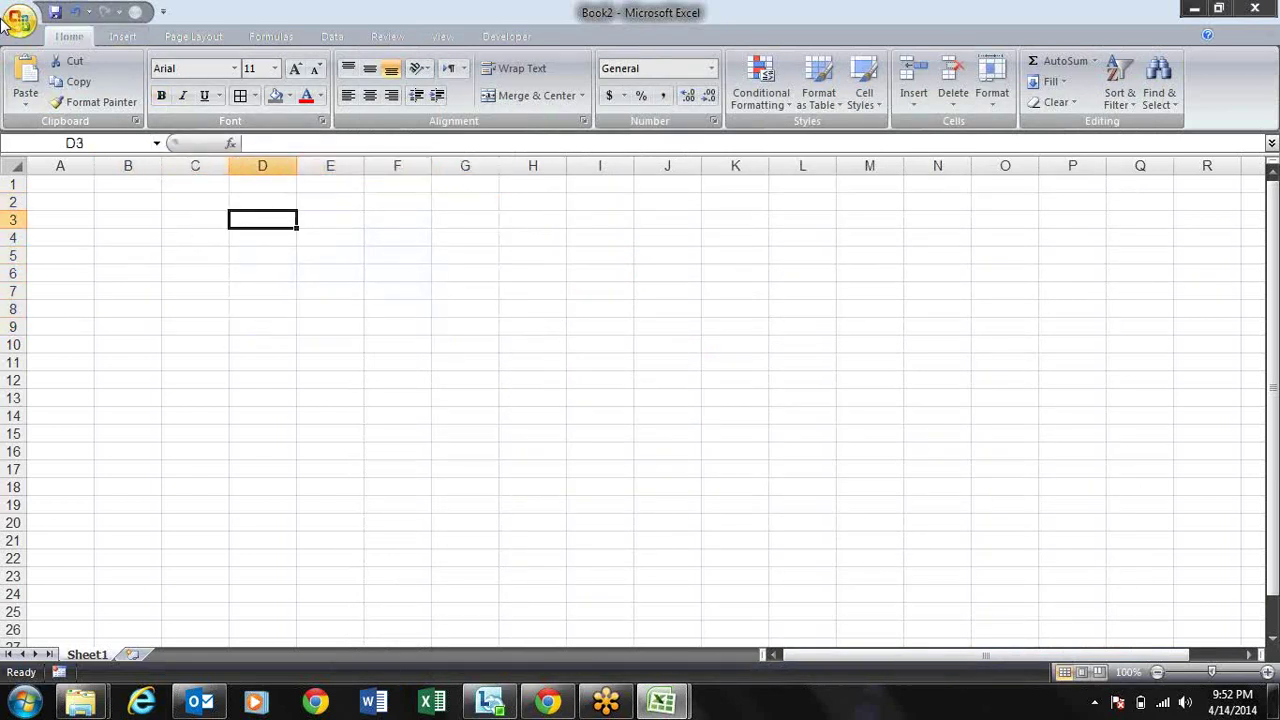
{"action": "left_click", "coordinate": [206, 225]}
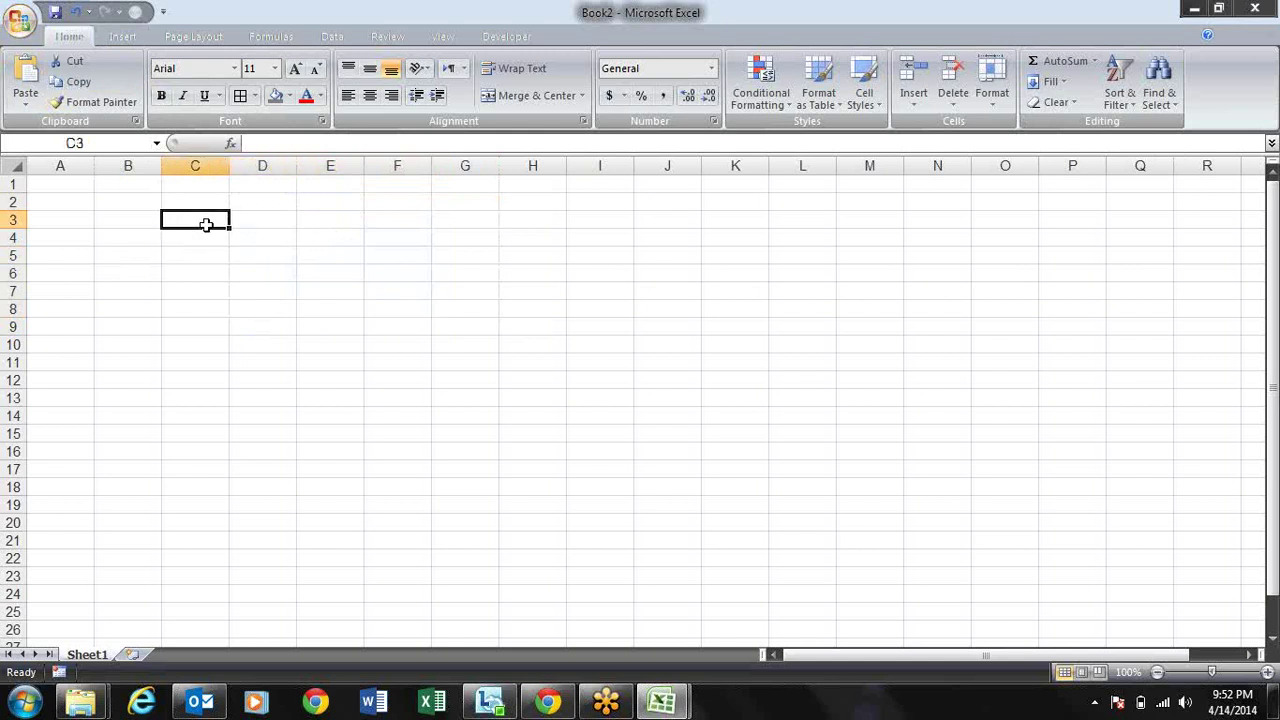
{"action": "type", "text": "sandeep"}
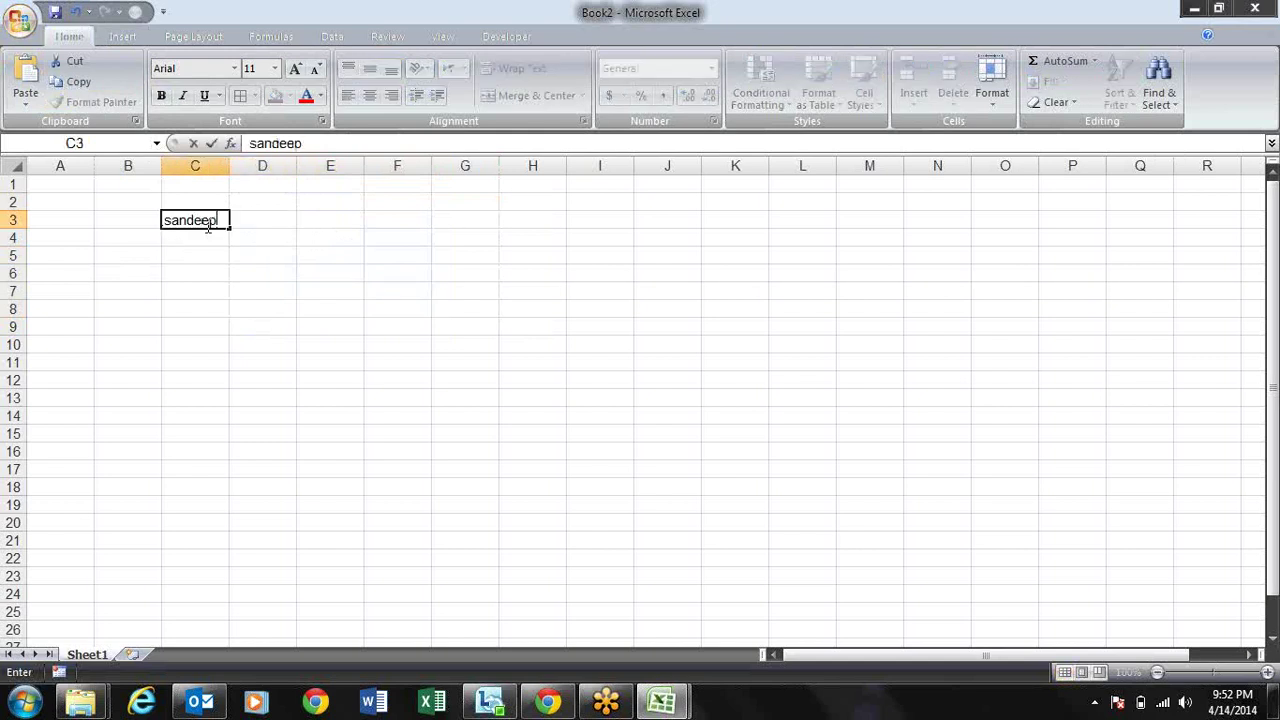
{"action": "key", "text": "Return"}
{"action": "left_click", "coordinate": [206, 225]}
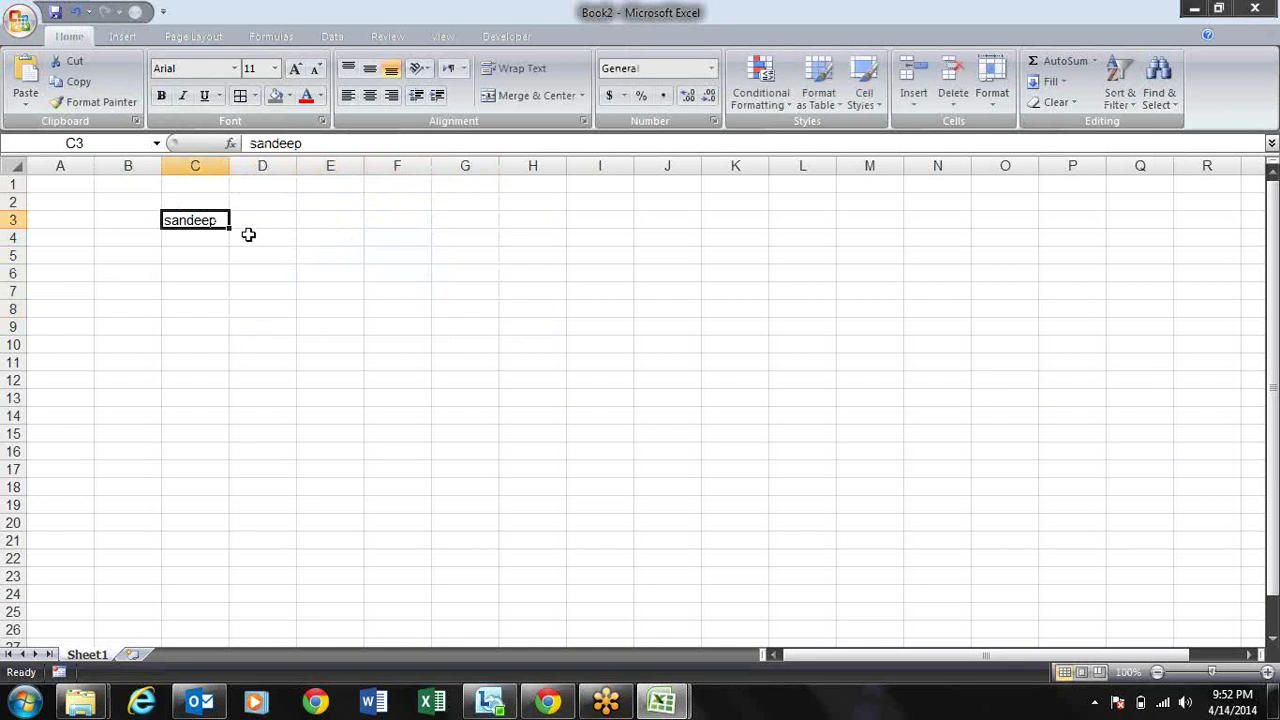
{"action": "left_click_drag", "start_coordinate": [229, 228], "coordinate": [229, 521]}
{"action": "left_click", "coordinate": [190, 271]}
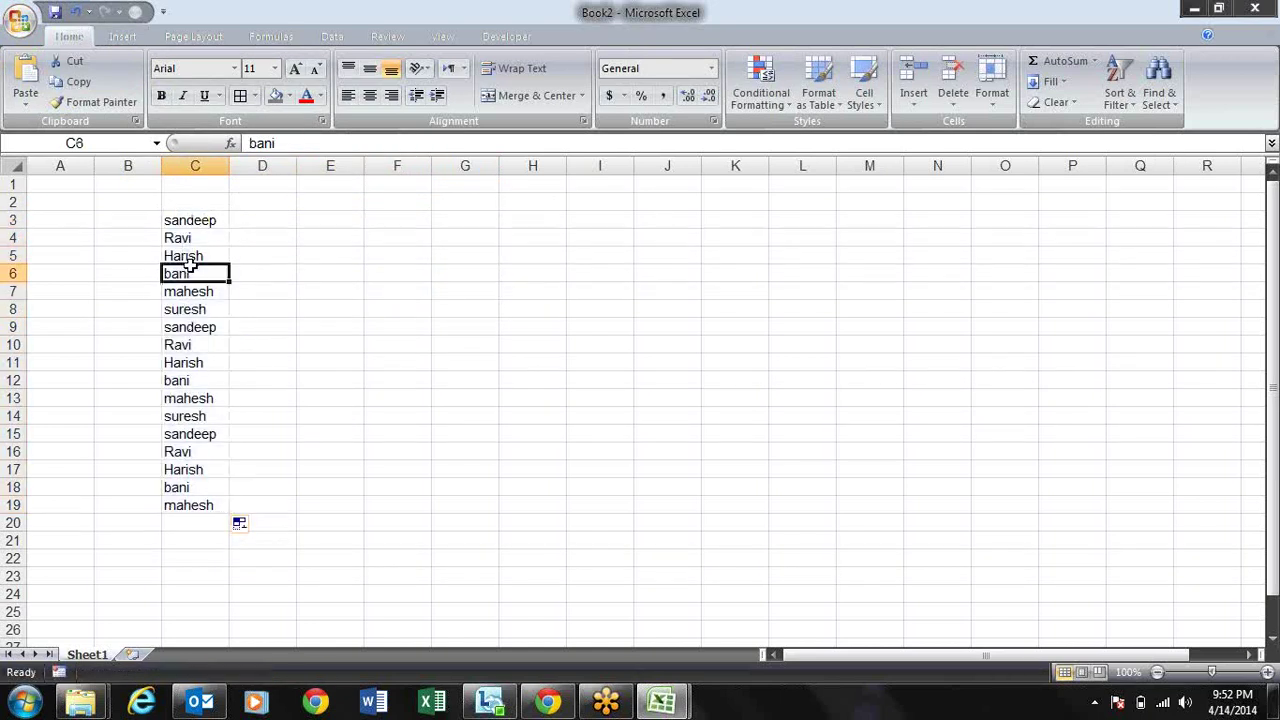
{"action": "key", "text": "Up"}
{"action": "key", "text": "Down"}
{"action": "key", "text": "Down"}
{"action": "key", "text": "Down"}
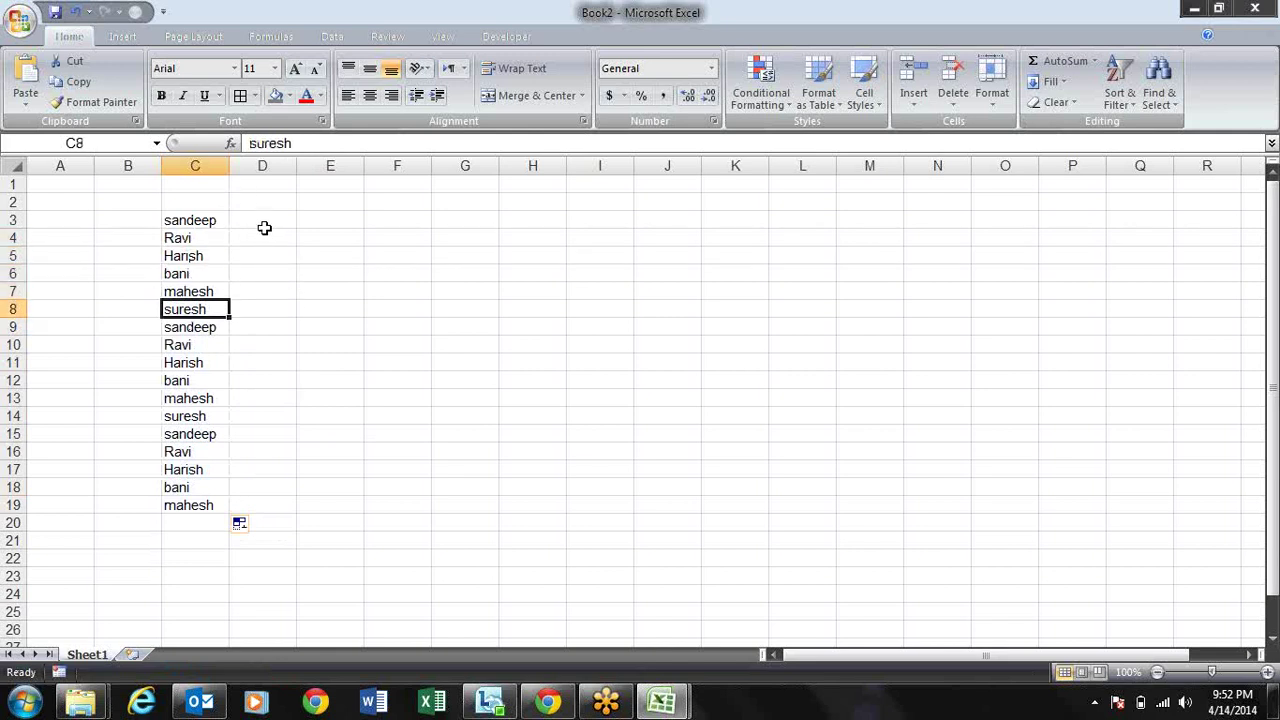
Step: Undo that fill and refill the name list from C3 down to C15 instead
{"action": "left_click", "coordinate": [271, 221]}
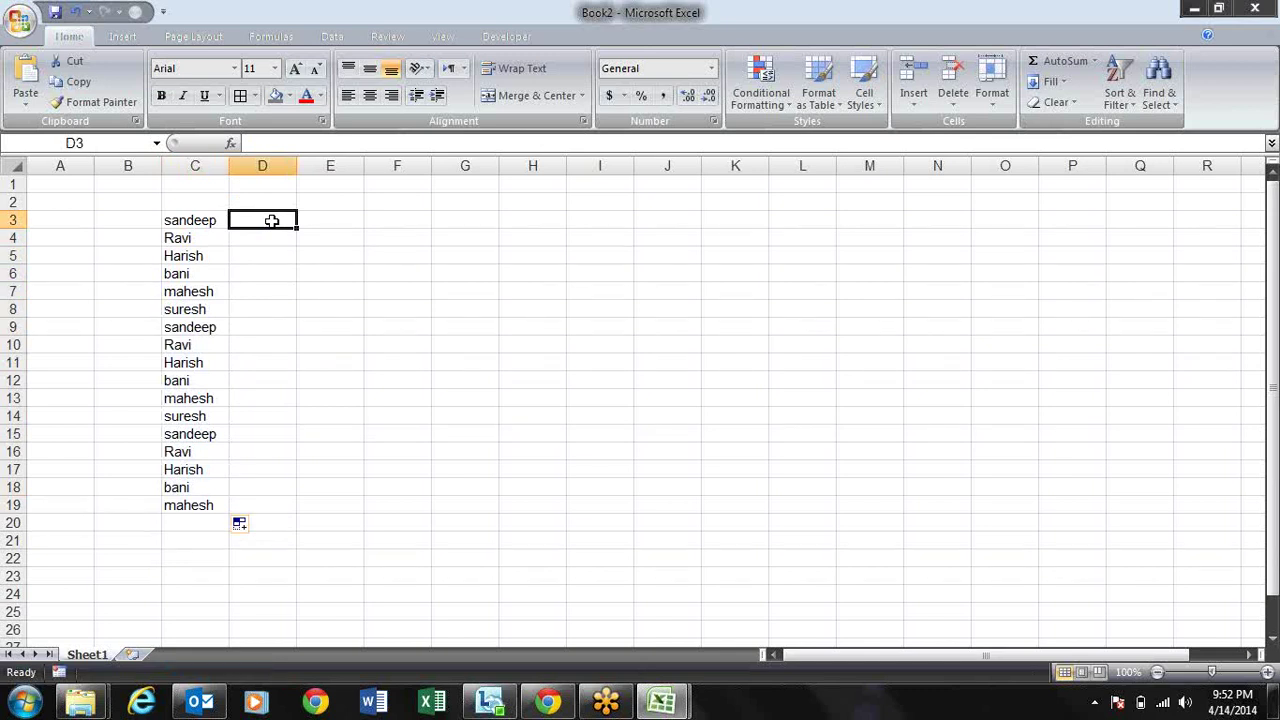
{"action": "key", "text": "Left"}
{"action": "key", "text": "ctrl+z"}
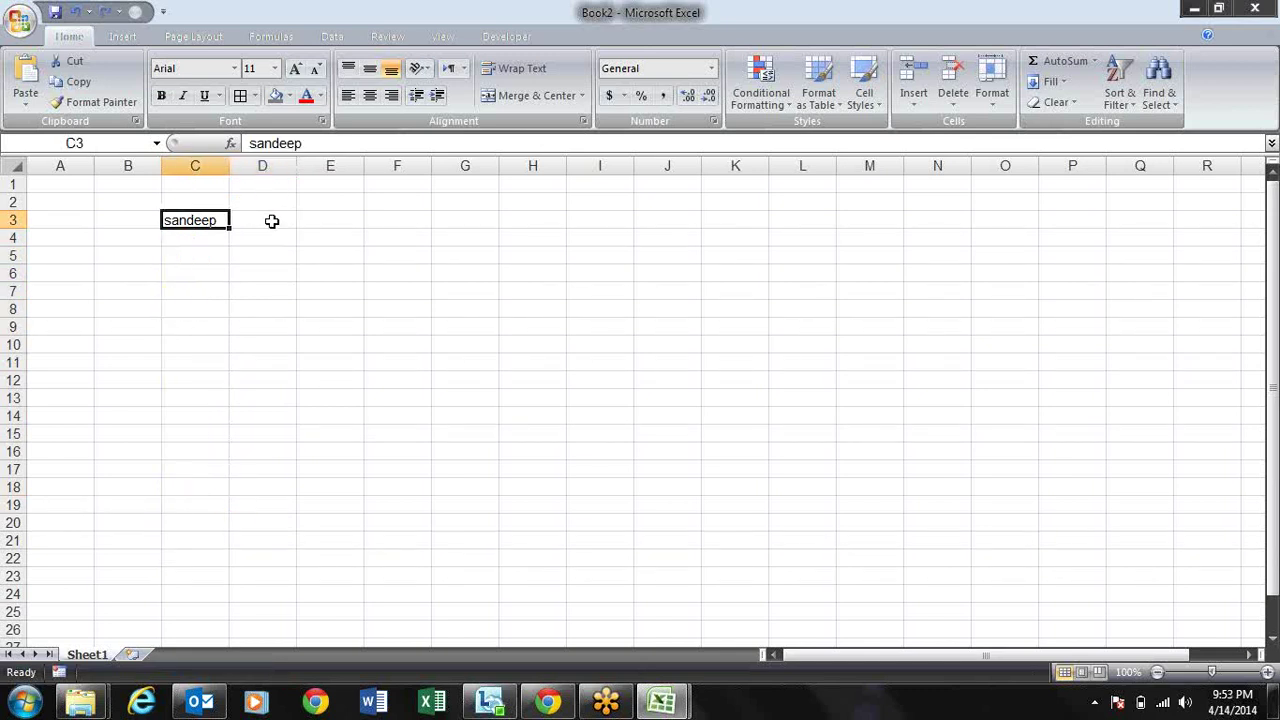
{"action": "left_click_drag", "start_coordinate": [229, 229], "coordinate": [225, 436]}
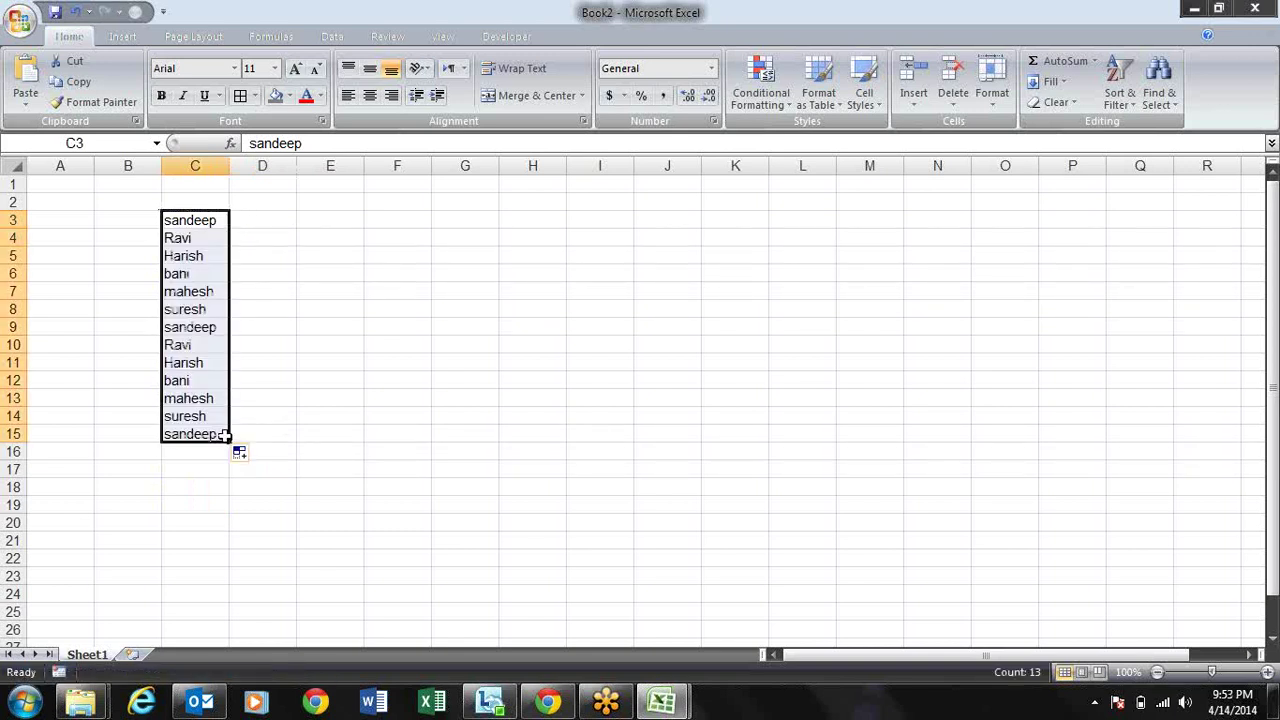
{"action": "left_click", "coordinate": [272, 215]}
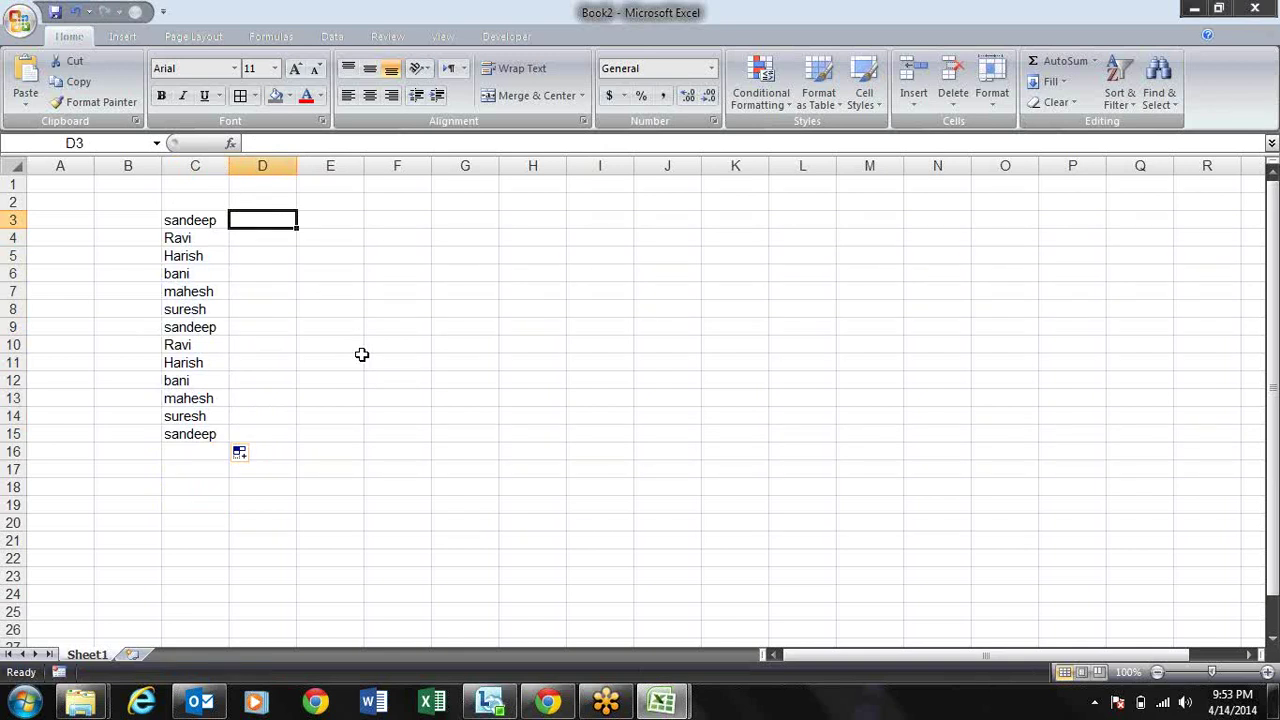
{"action": "key", "text": "Left"}
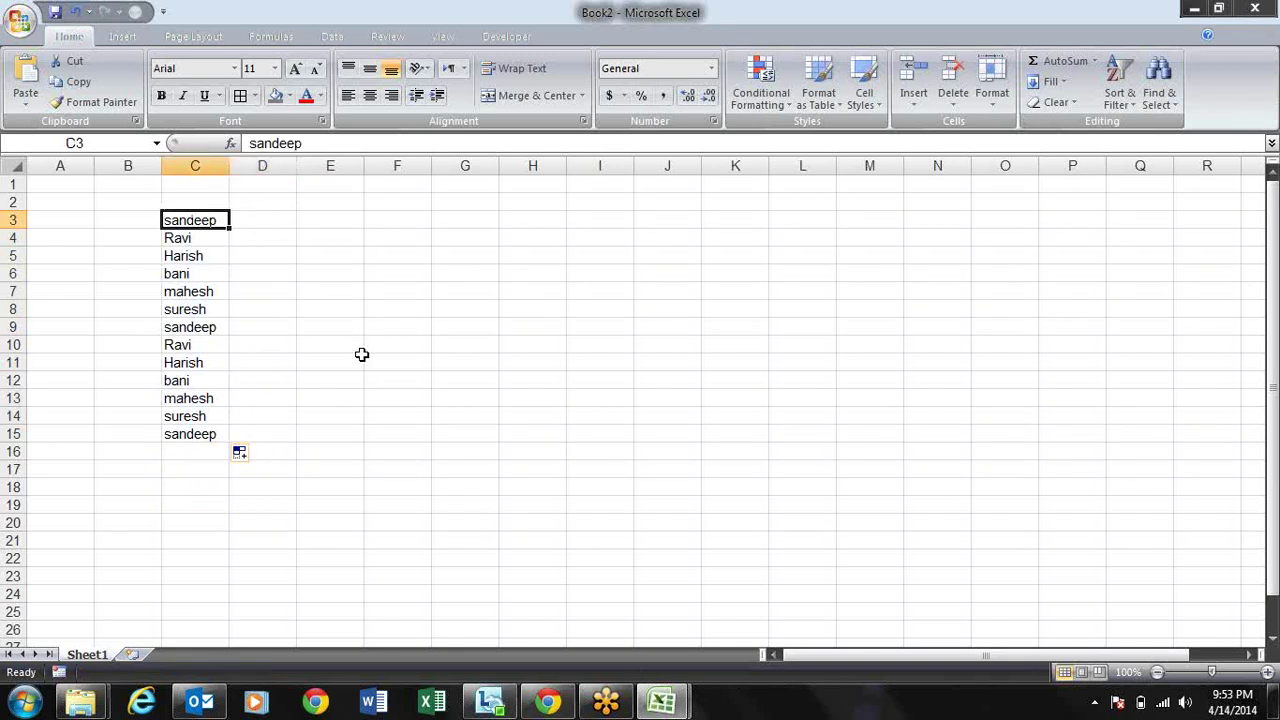
{"action": "key", "text": "Right"}
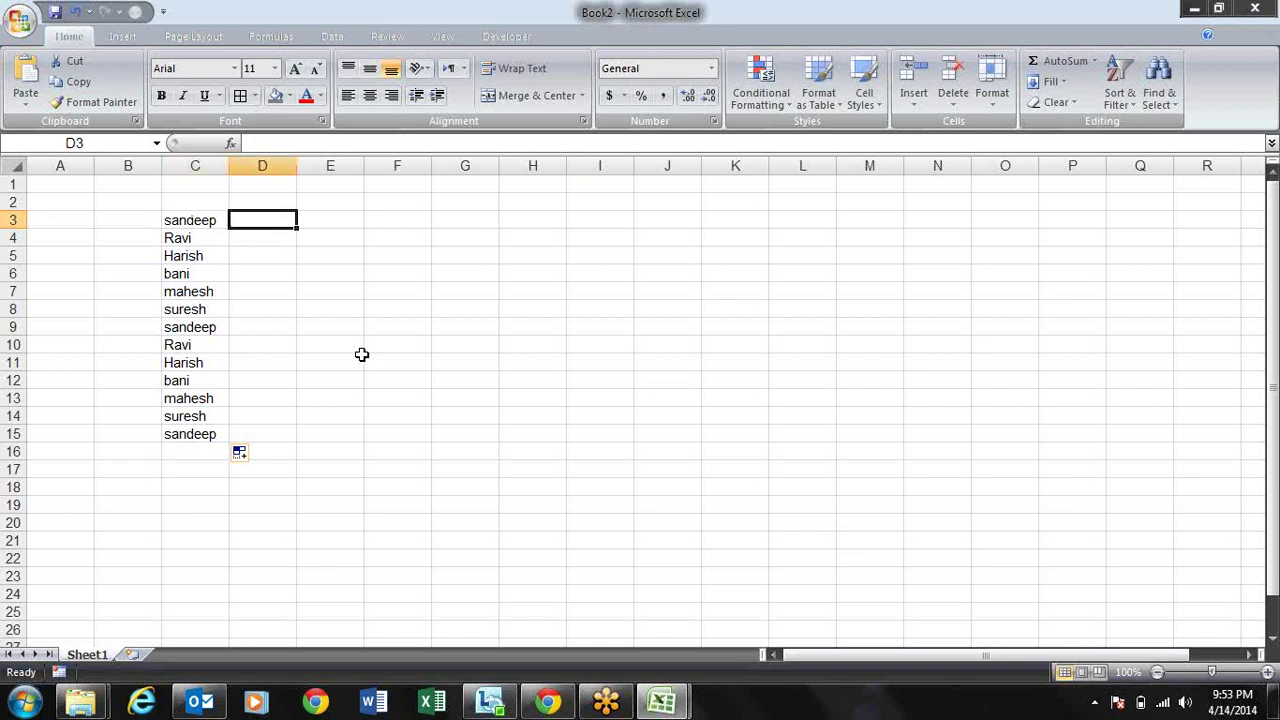
Step: Enter Palwal in D3 and AutoFill the city series down to D19
{"action": "left_click", "coordinate": [1063, 82]}
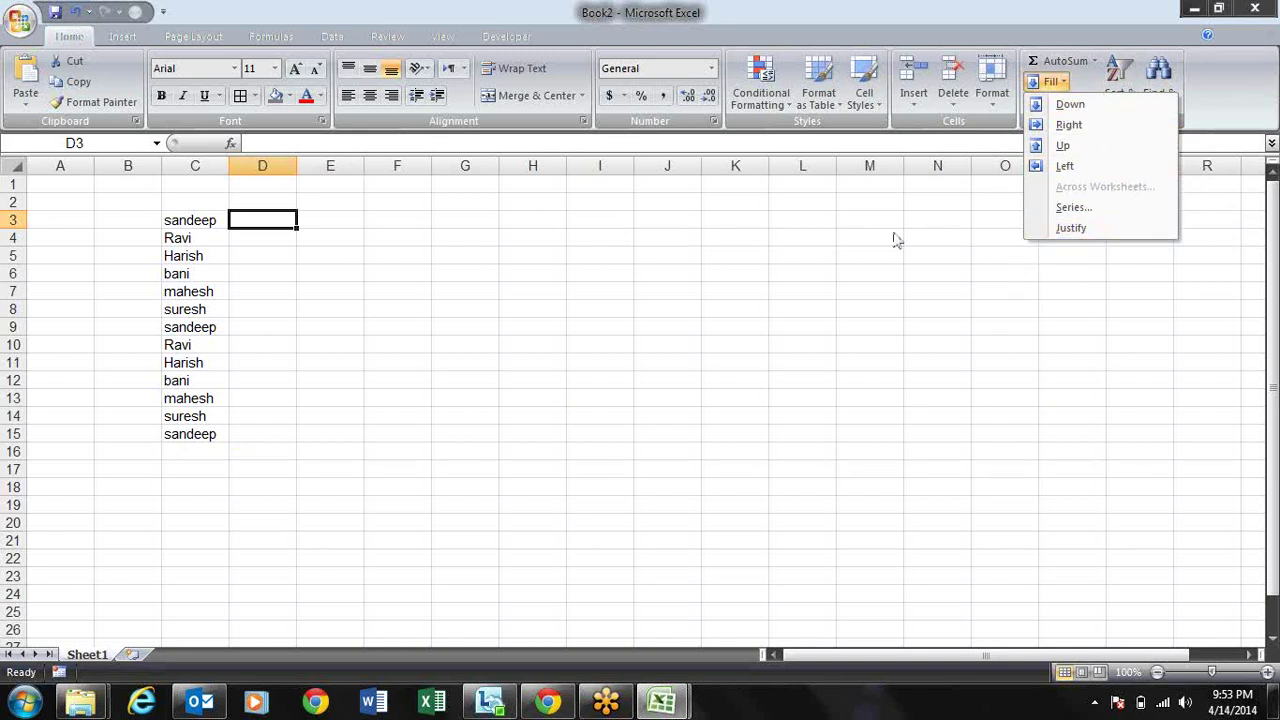
{"action": "left_click", "coordinate": [850, 222]}
{"action": "key", "text": "Left"}
{"action": "key", "text": "Right"}
{"action": "type", "text": "Palku"}
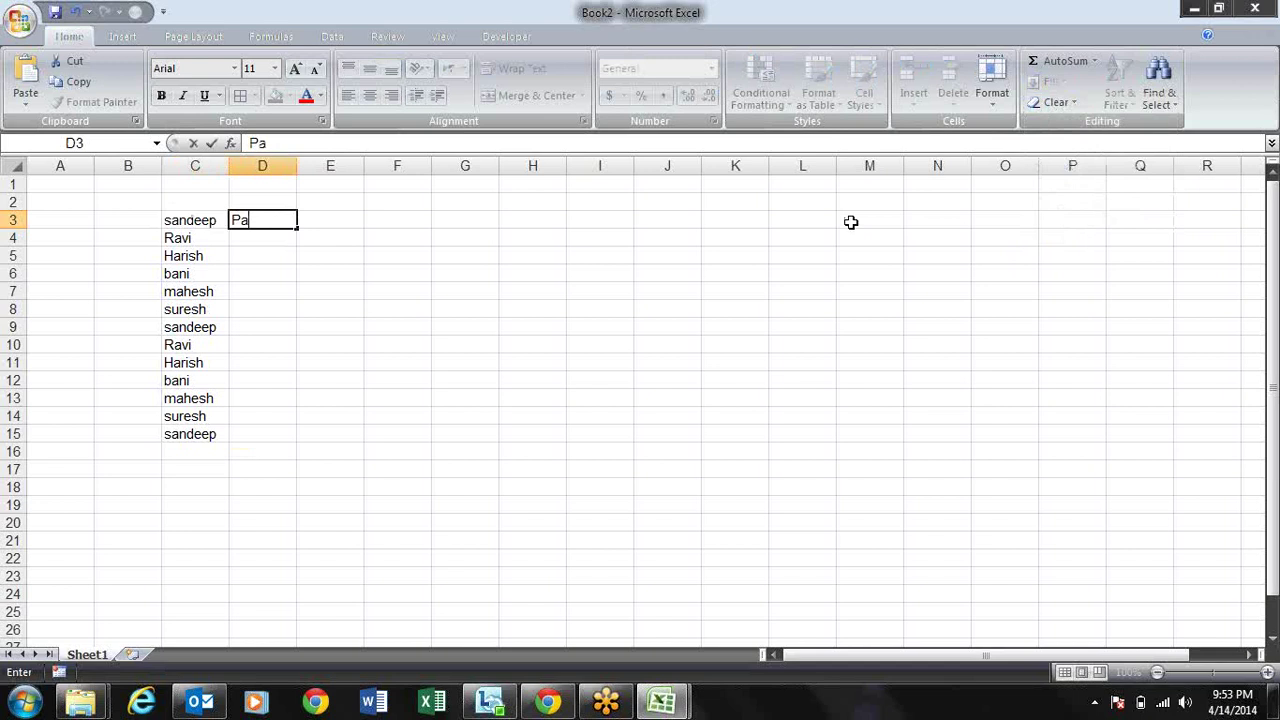
{"action": "key", "text": "BackSpace"}
{"action": "key", "text": "BackSpace"}
{"action": "type", "text": "wal"}
{"action": "key", "text": "Return"}
{"action": "key", "text": "Up"}
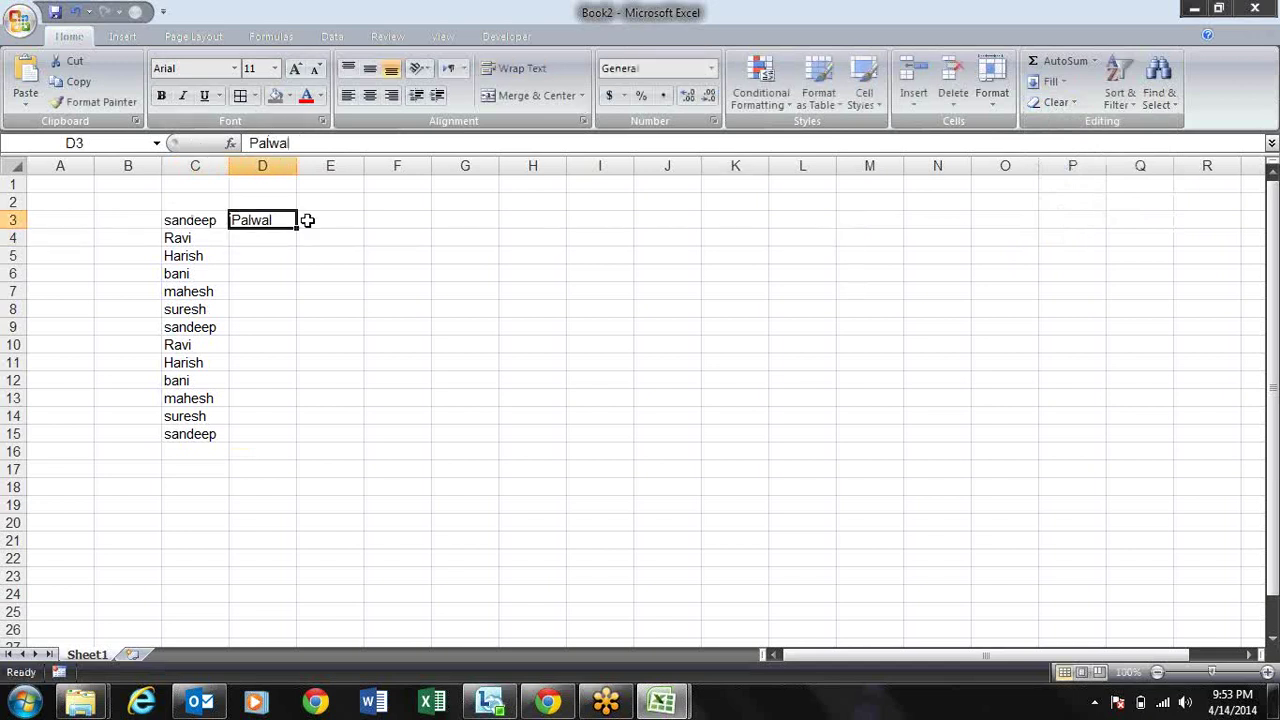
{"action": "left_click_drag", "start_coordinate": [296, 228], "coordinate": [311, 520]}
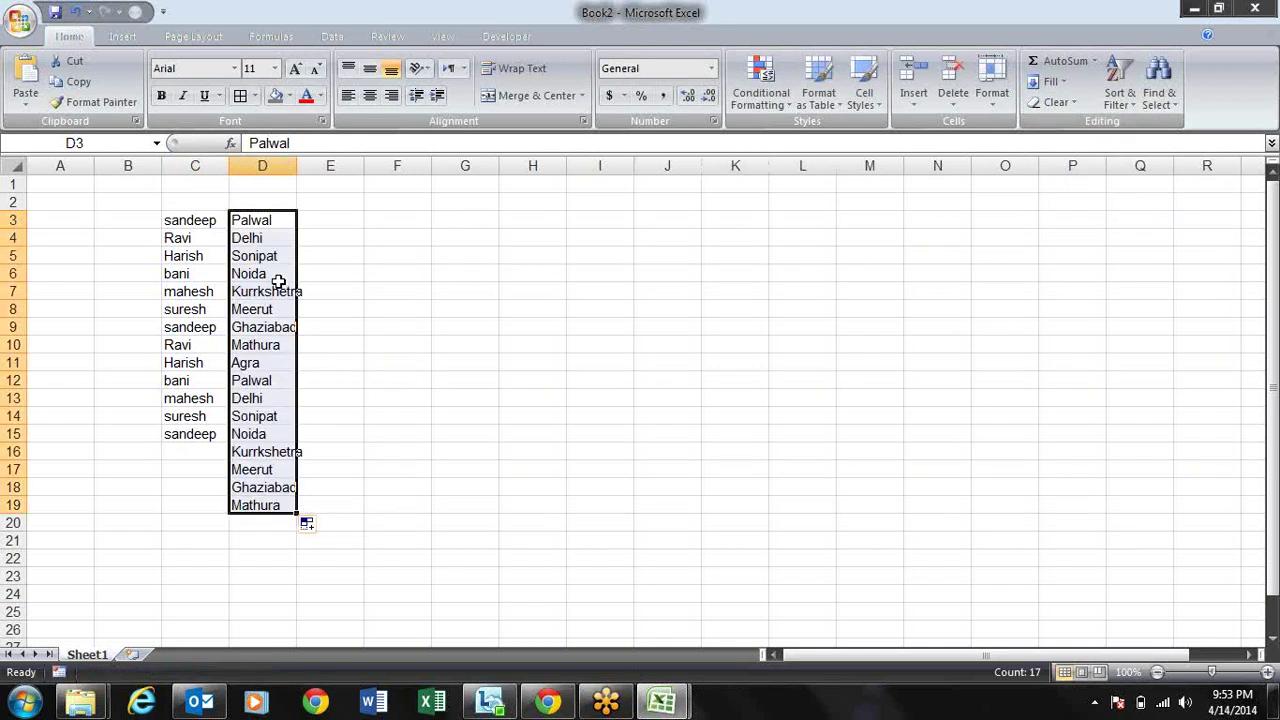
{"action": "left_click", "coordinate": [333, 221]}
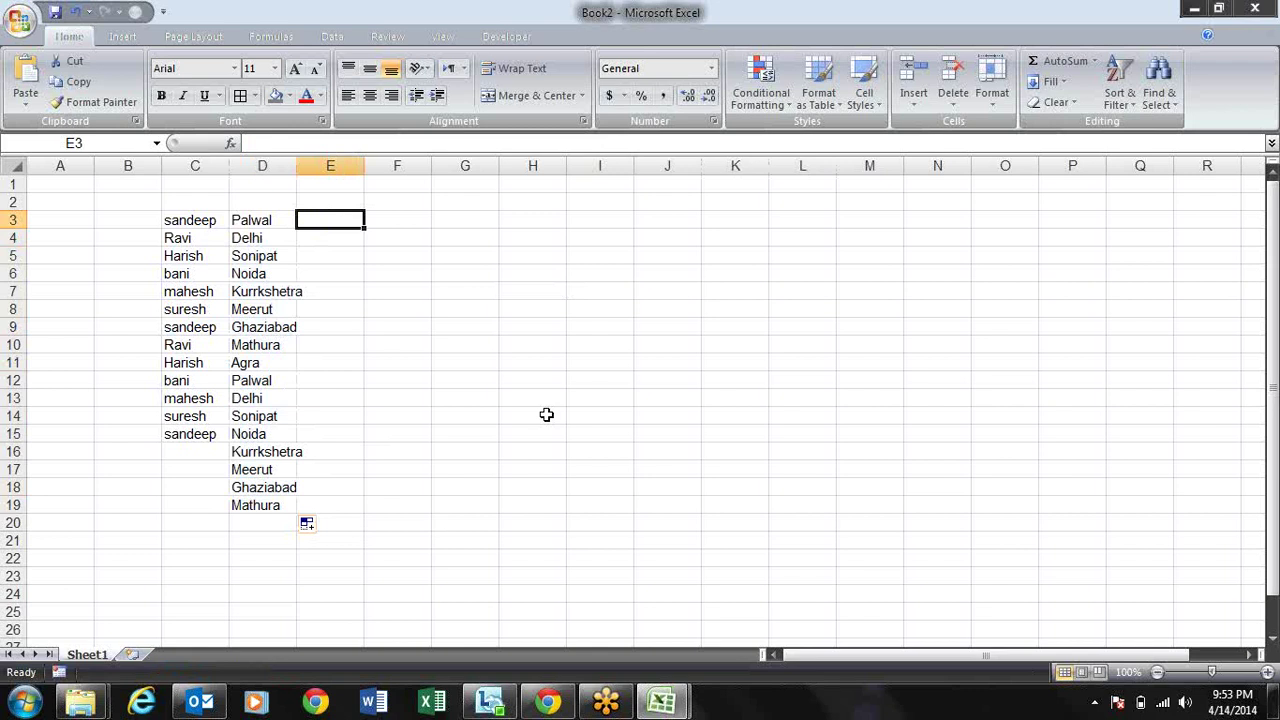
Step: Enter Mouse in E3 and AutoFill the Mouse, Keyboard, Pen Drive series down to E17
{"action": "type", "text": "Mouse"}
{"action": "key", "text": "Return"}
{"action": "key", "text": "Up"}
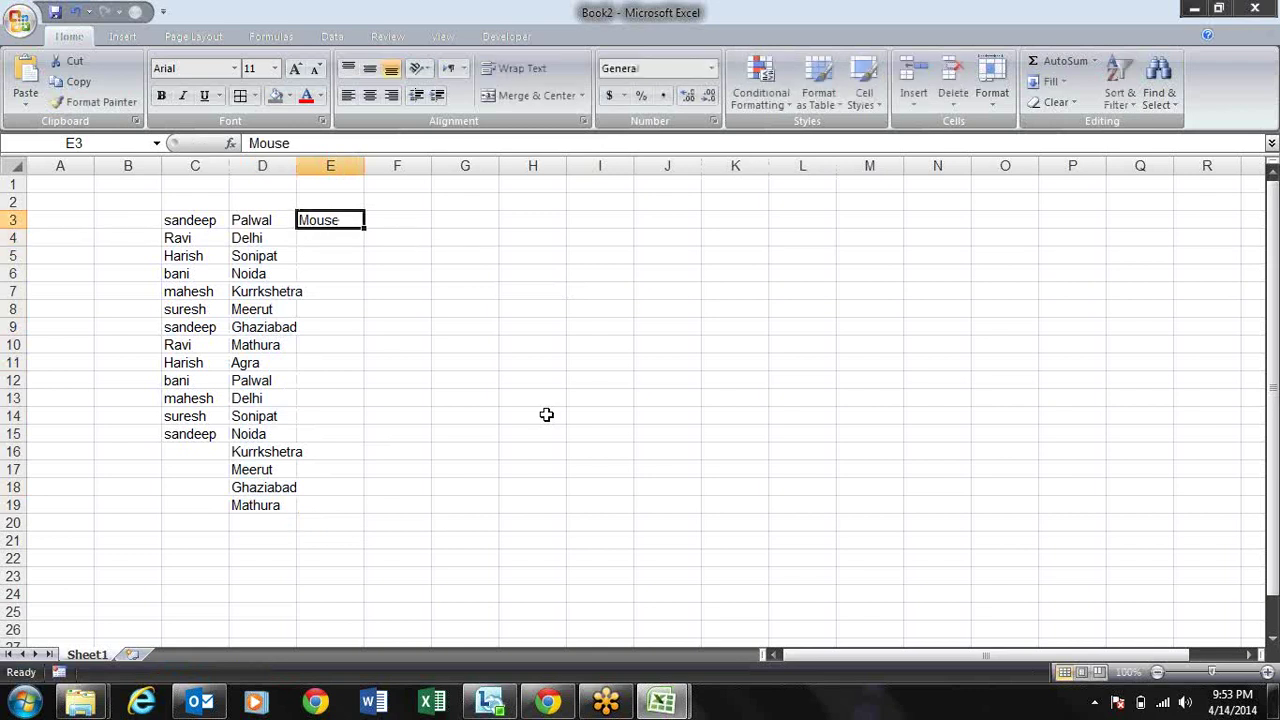
{"action": "left_click_drag", "start_coordinate": [366, 228], "coordinate": [371, 488]}
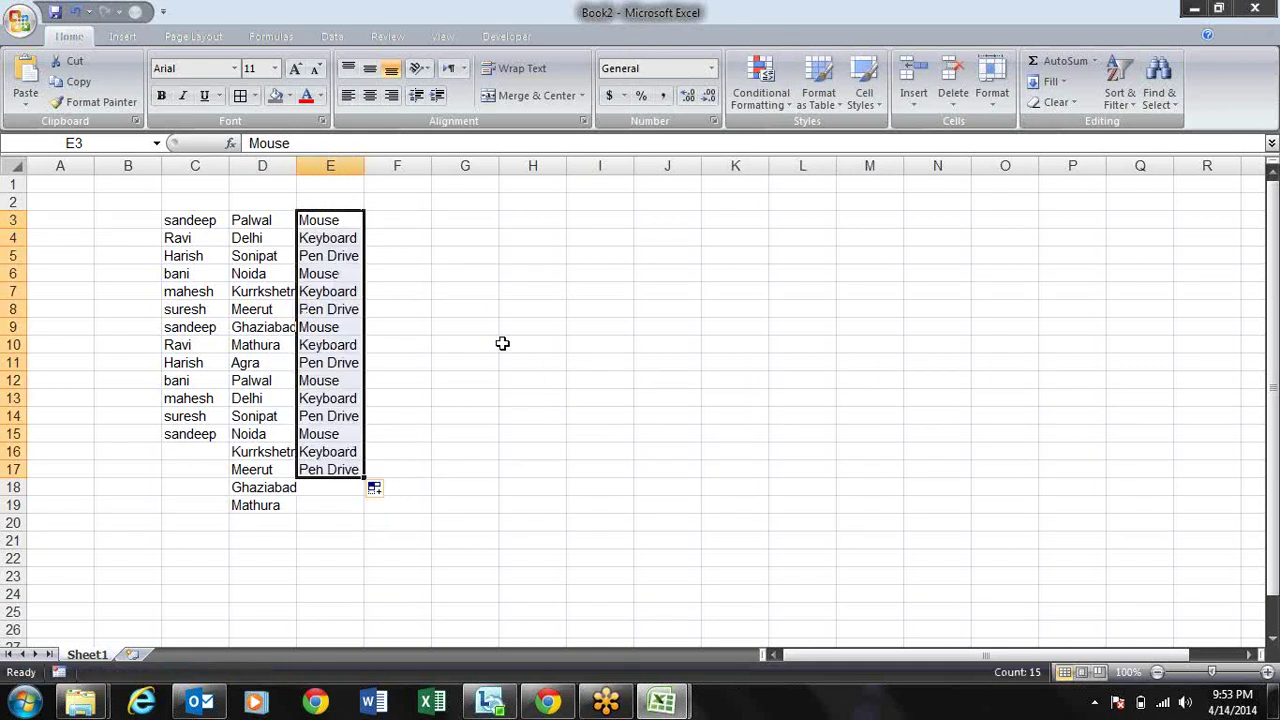
{"action": "left_click", "coordinate": [428, 296]}
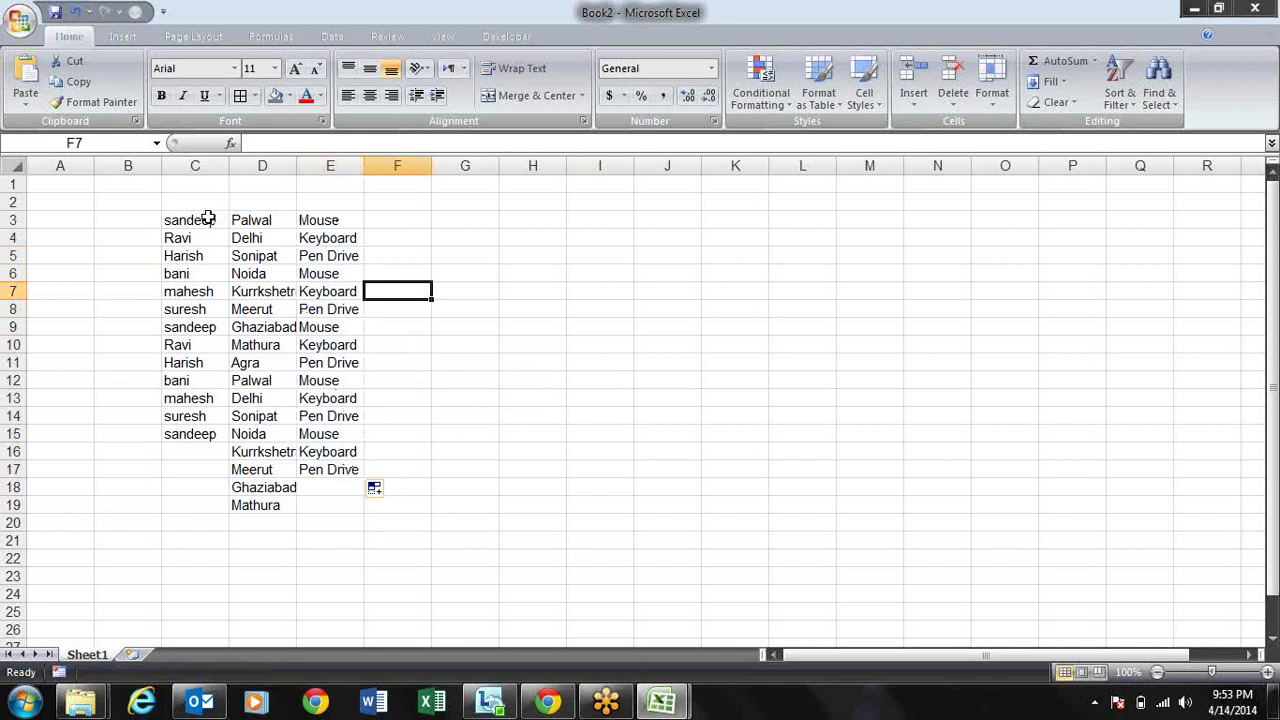
{"action": "left_click_drag", "start_coordinate": [207, 218], "coordinate": [212, 420]}
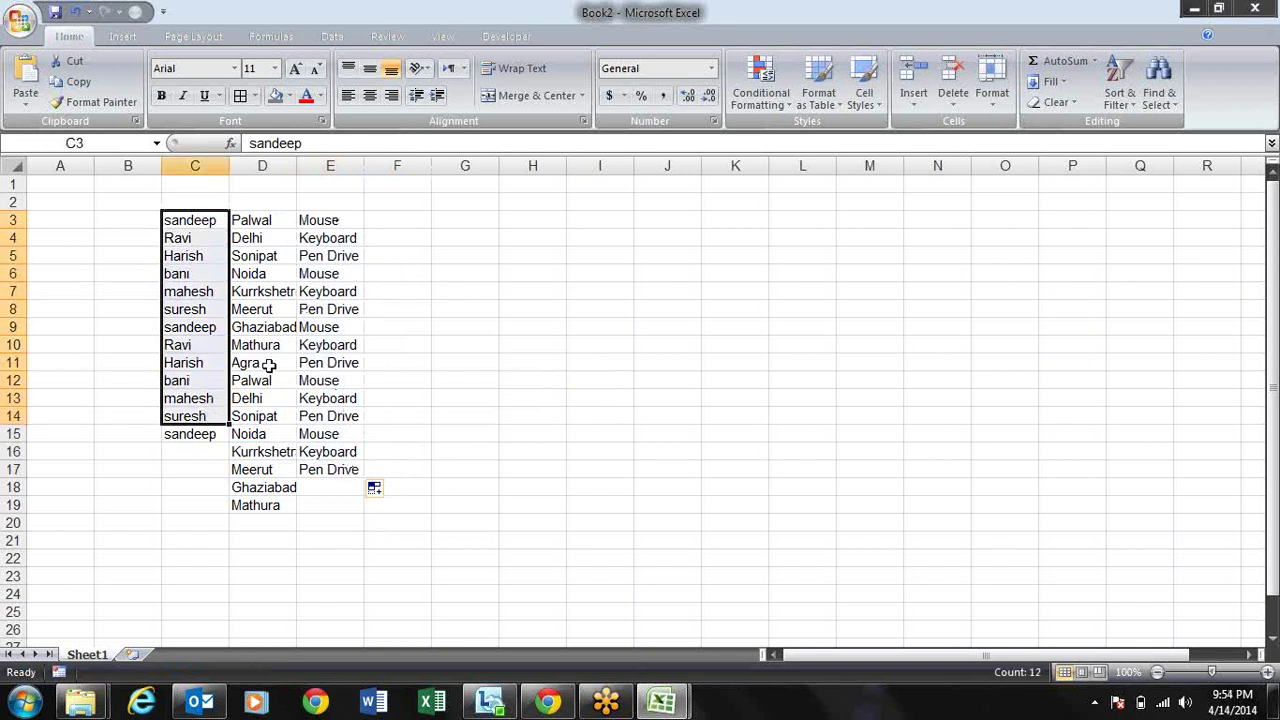
{"action": "left_click", "coordinate": [549, 296]}
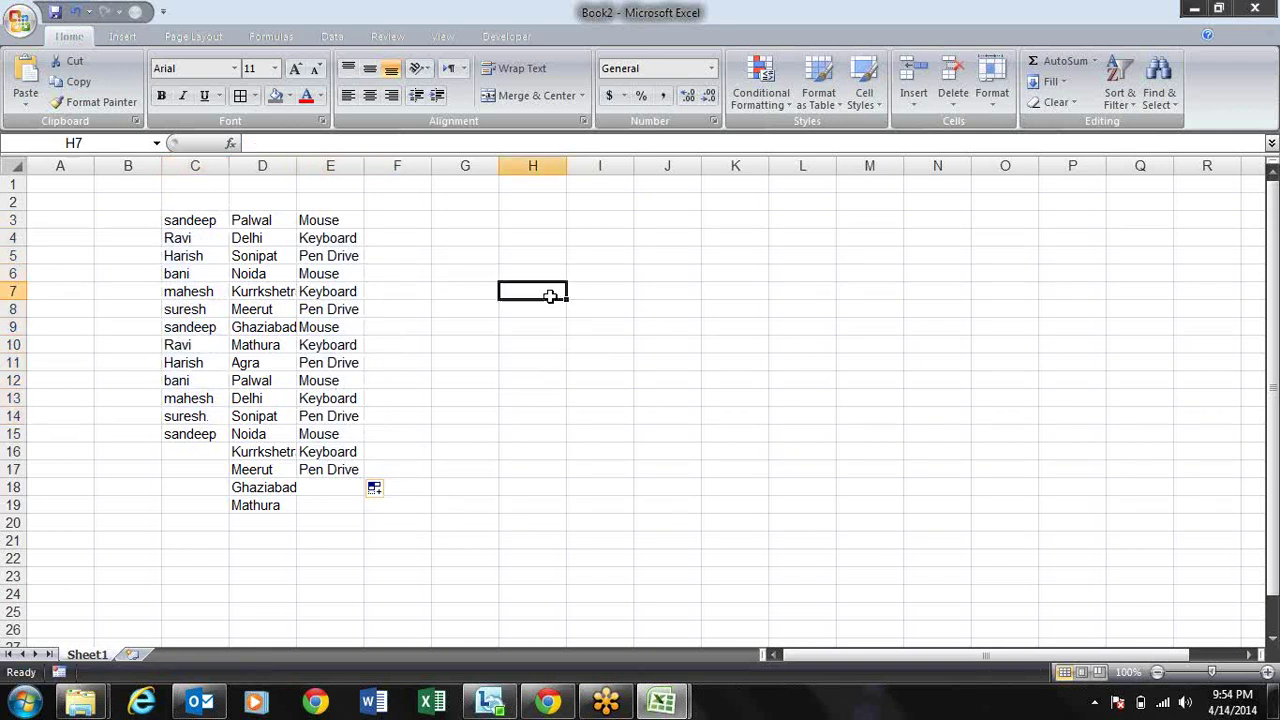
Step: Type Pencil, Rubber, Sharpner, Fluid, Blade and Pen down cells G3 to G8
{"action": "left_click", "coordinate": [433, 220]}
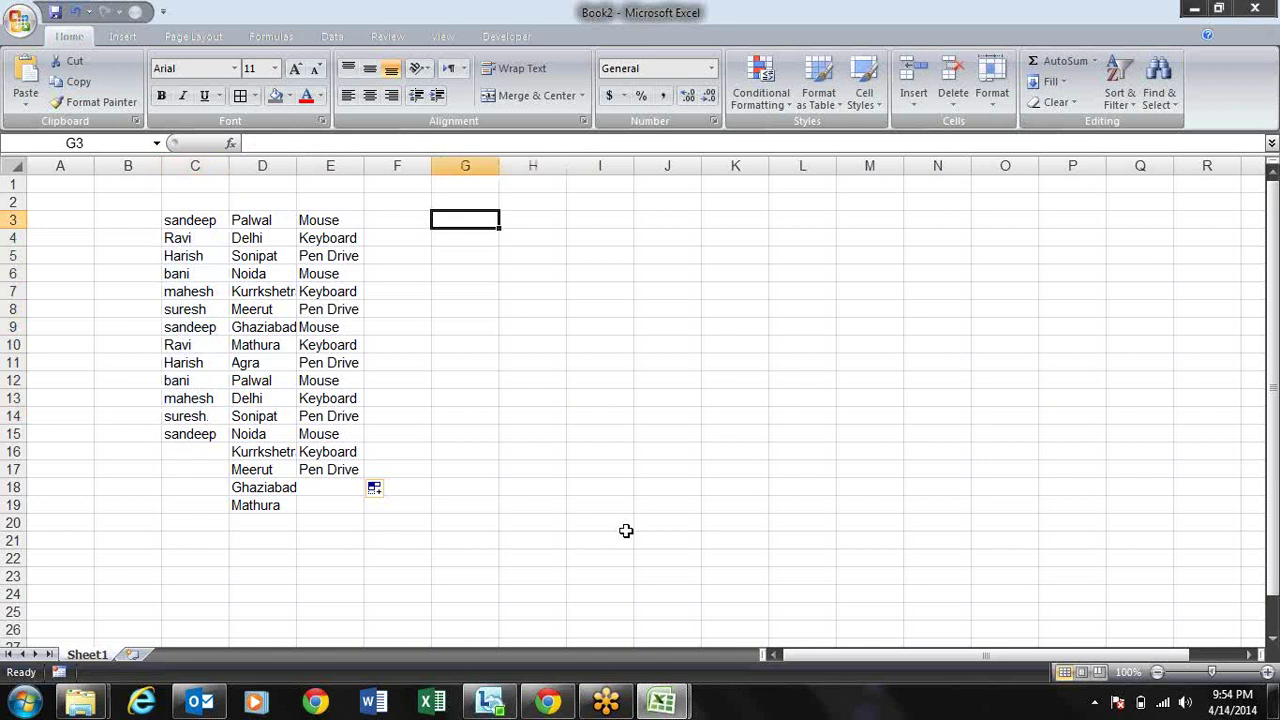
{"action": "type", "text": "Pencil"}
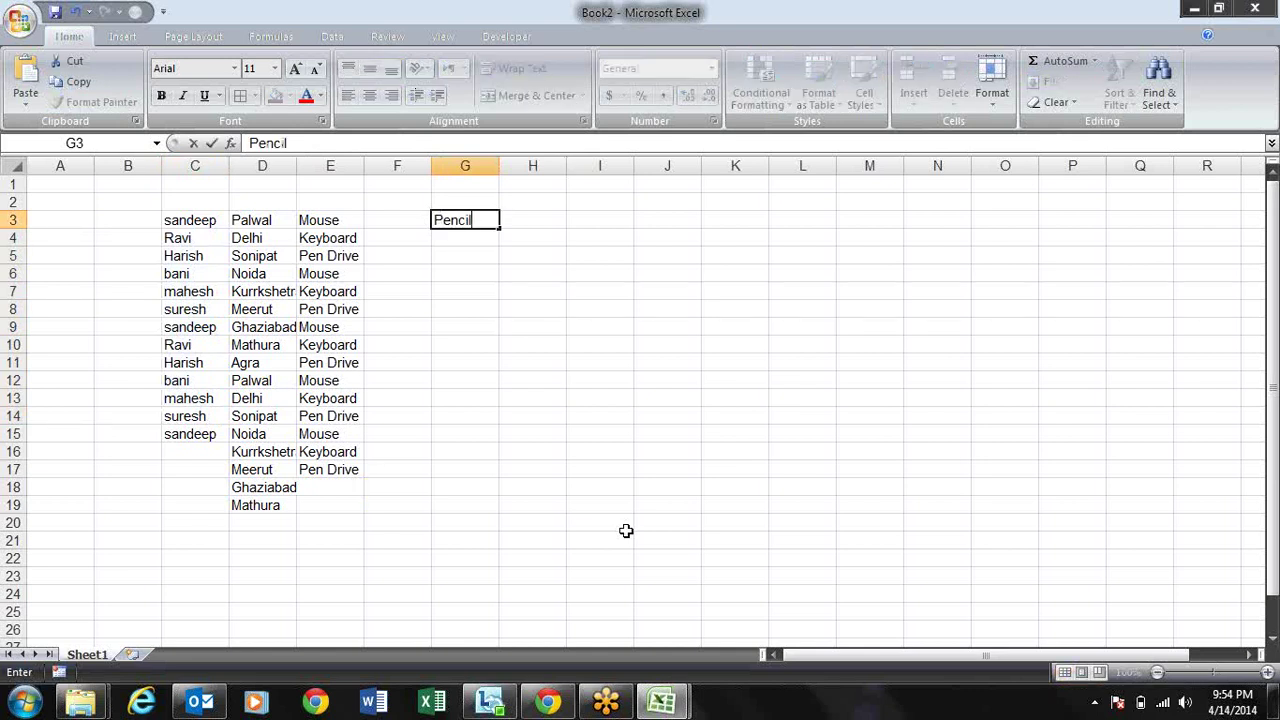
{"action": "key", "text": "Return"}
{"action": "type", "text": "Rubber"}
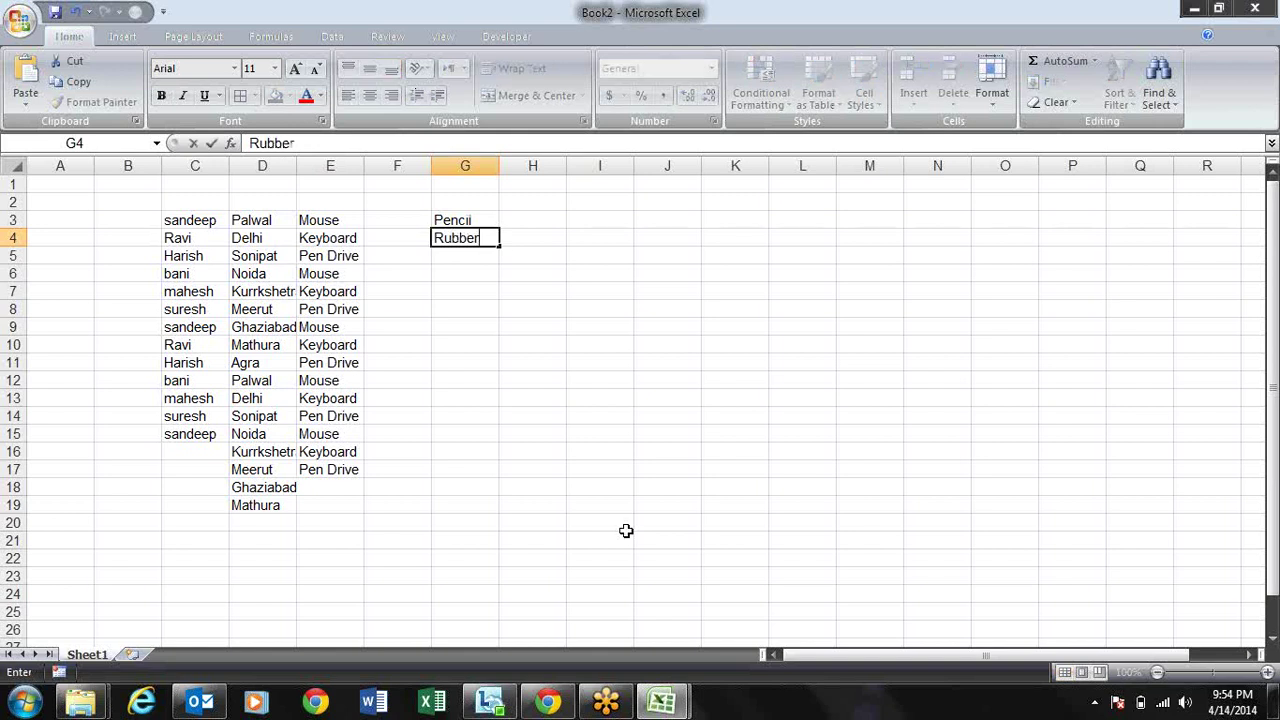
{"action": "key", "text": "Return"}
{"action": "type", "text": "Sharpner"}
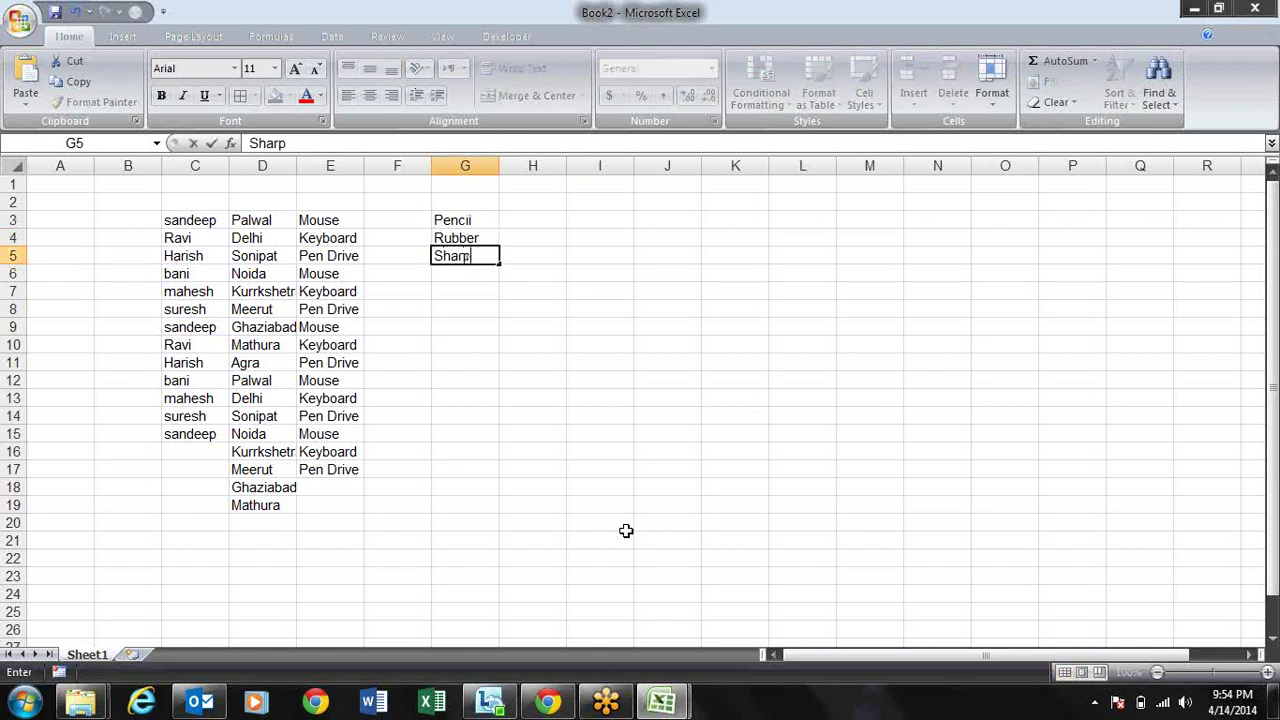
{"action": "key", "text": "Return"}
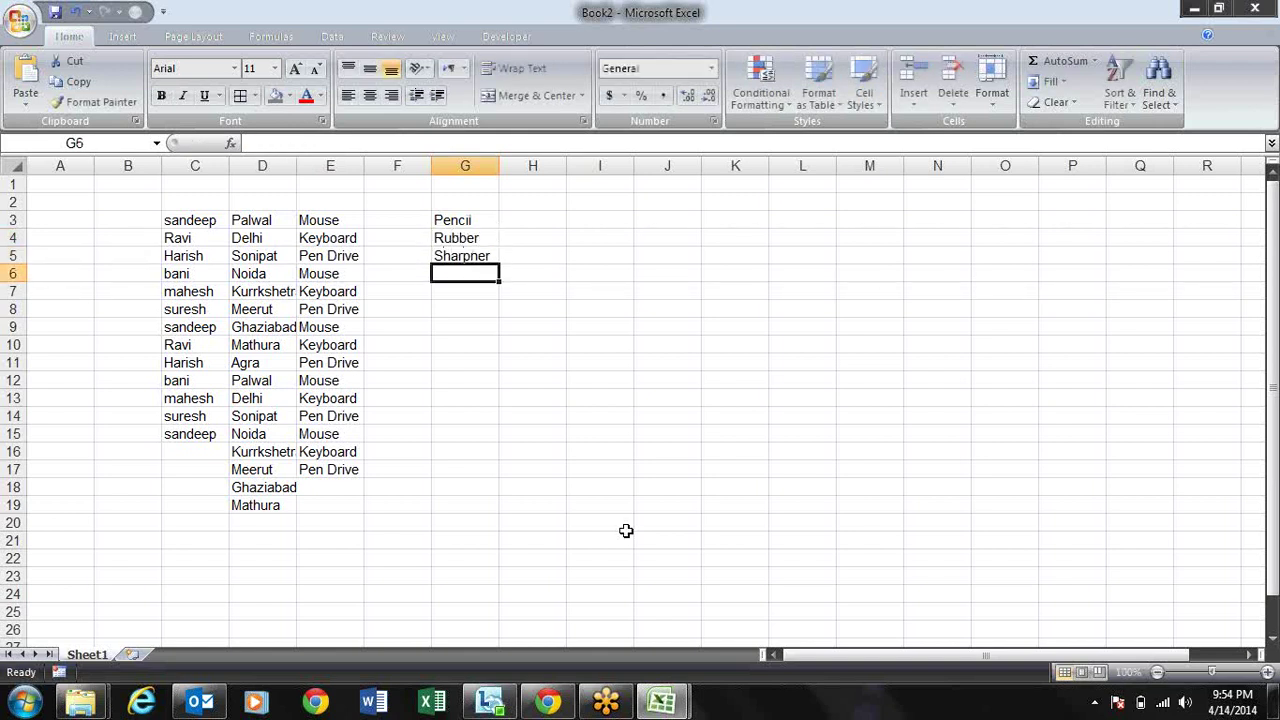
{"action": "type", "text": "Fluid"}
{"action": "key", "text": "Return"}
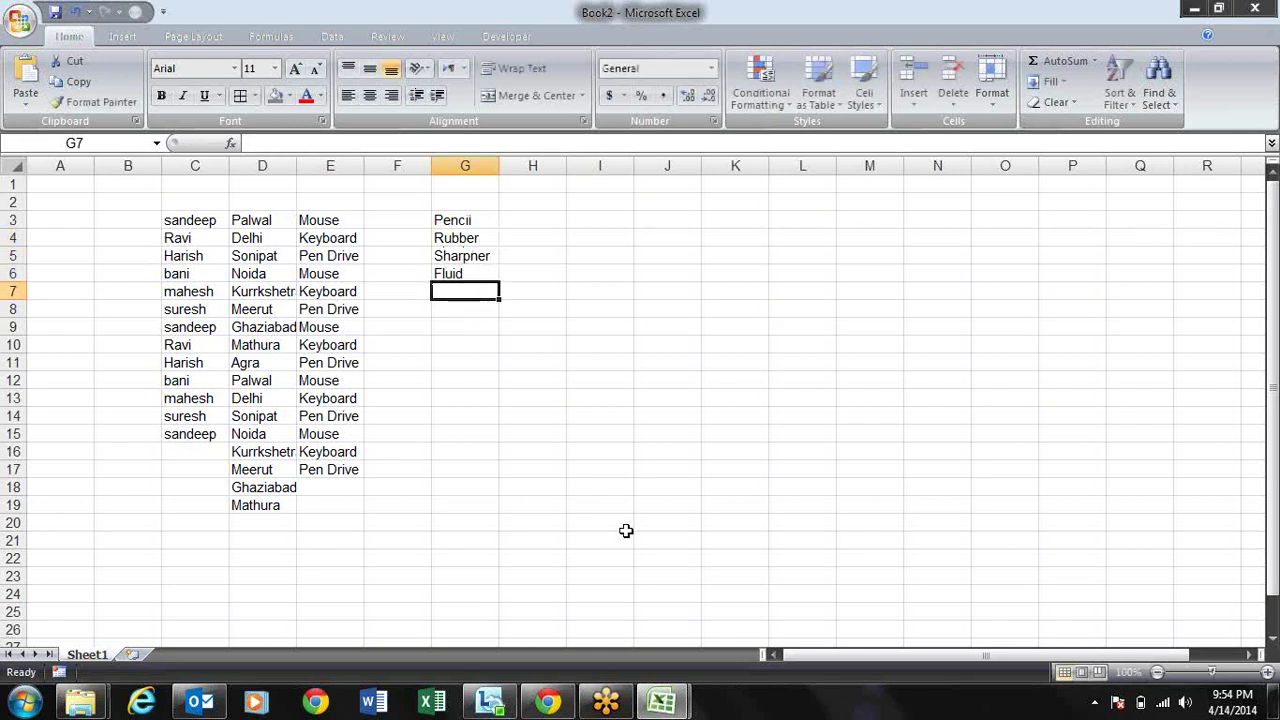
{"action": "type", "text": "Blade"}
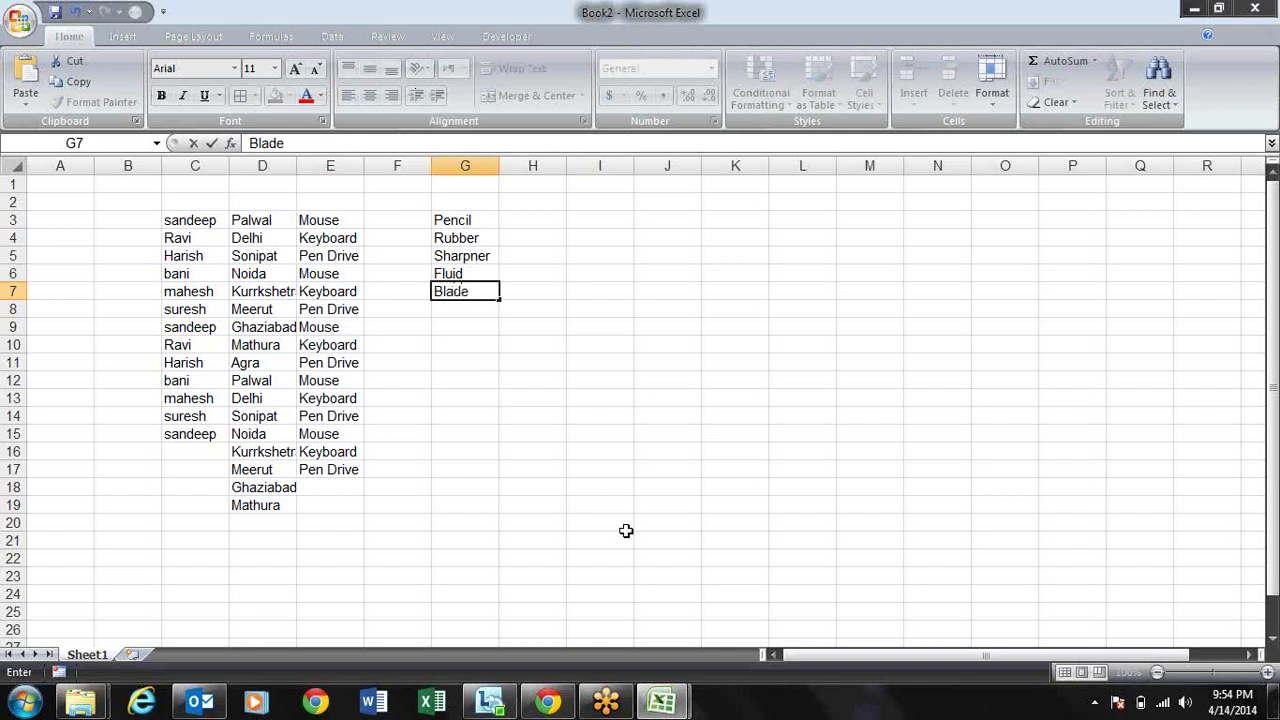
{"action": "key", "text": "Return"}
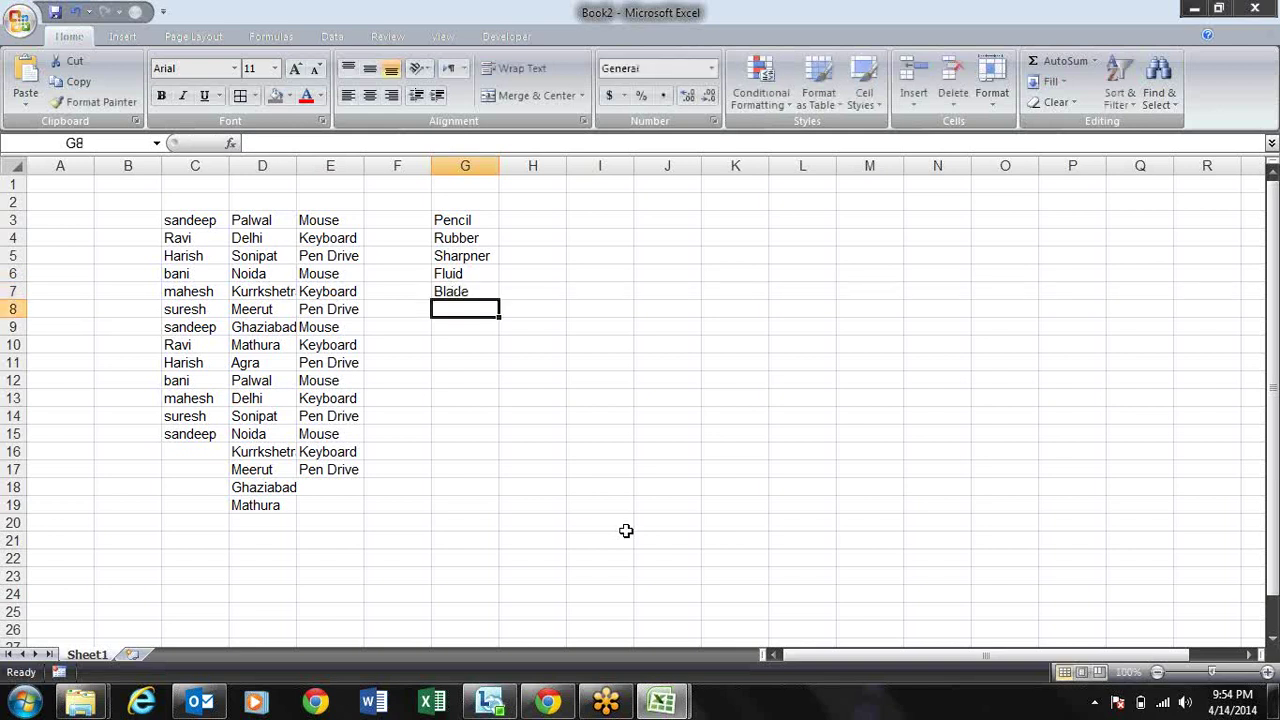
{"action": "type", "text": "Pen"}
{"action": "key", "text": "Return"}
Step: Re-enter Pen in G8 without the AutoComplete suggestion and select G3:G8
{"action": "key", "text": "Up"}
{"action": "key", "text": "BackSpace"}
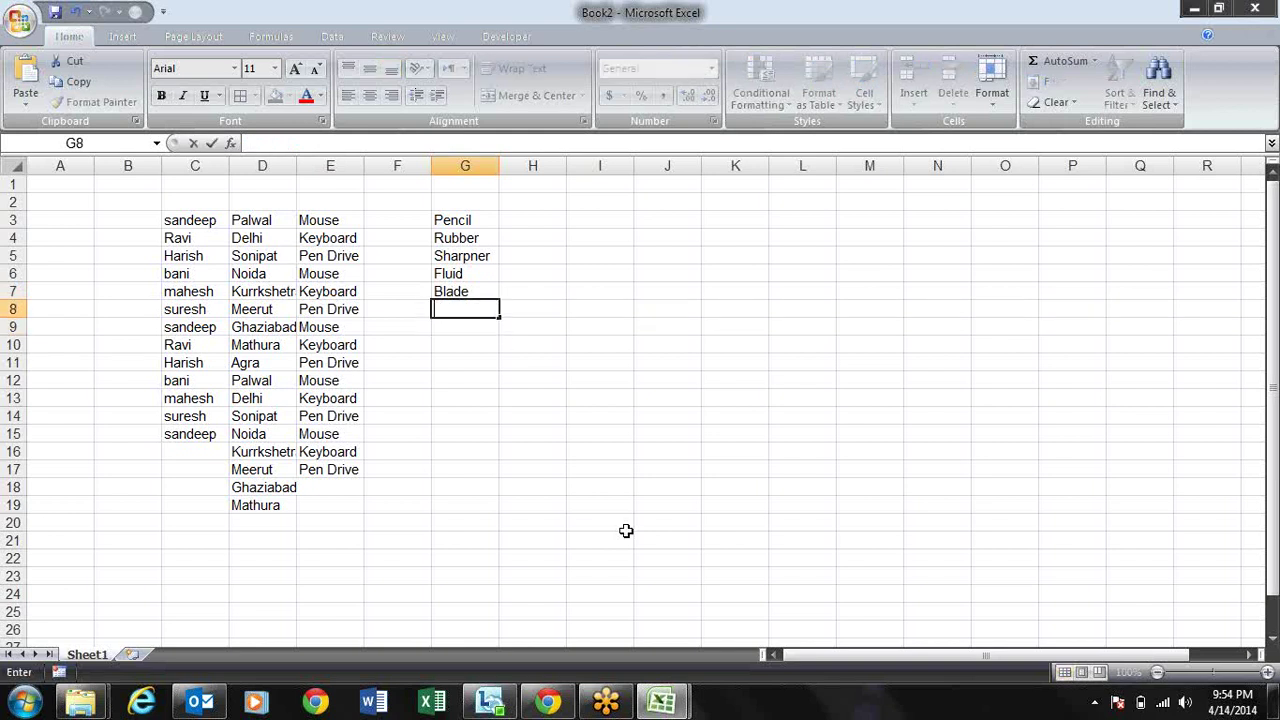
{"action": "type", "text": "Pen"}
{"action": "key", "text": "Delete"}
{"action": "key", "text": "Return"}
{"action": "key", "text": "Up"}
{"action": "key", "text": "Up"}
{"action": "key", "text": "Up"}
{"action": "key", "text": "Up"}
{"action": "key", "text": "Up"}
{"action": "key", "text": "Up"}
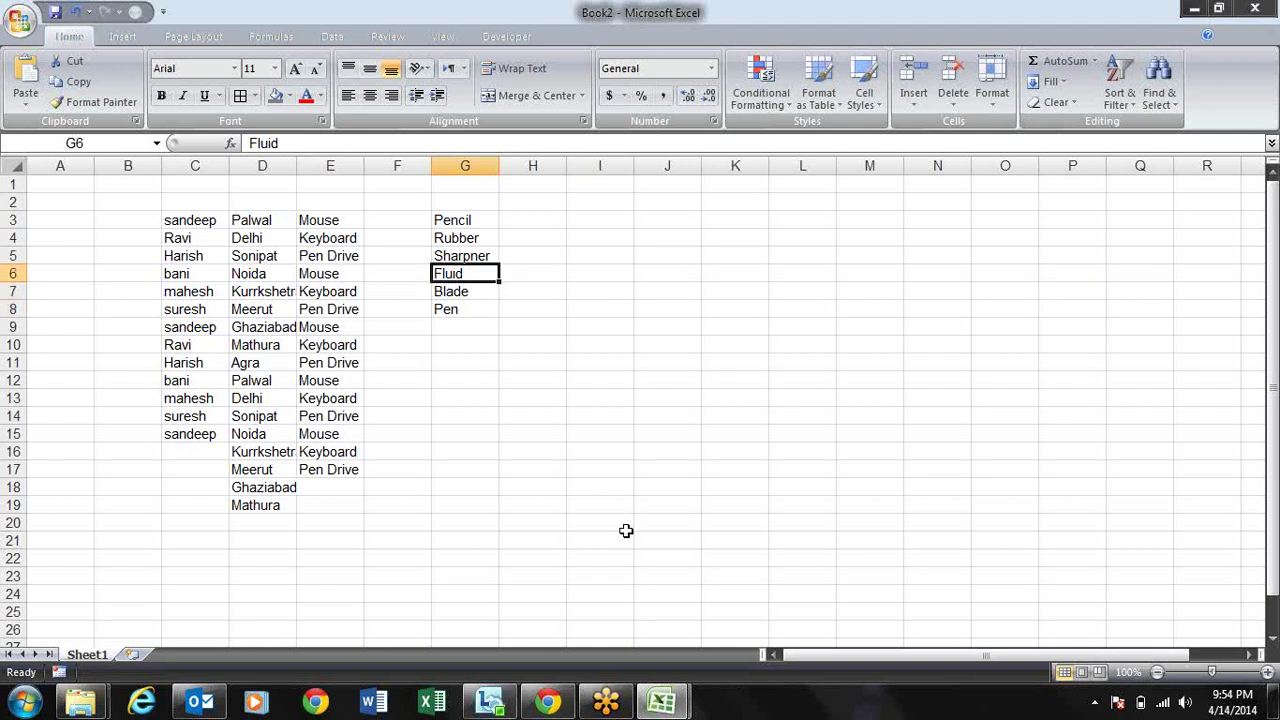
{"action": "key", "text": "shift+Down"}
{"action": "key", "text": "shift+Down"}
{"action": "key", "text": "shift+Down"}
{"action": "key", "text": "shift+Down"}
{"action": "key", "text": "shift+Down"}
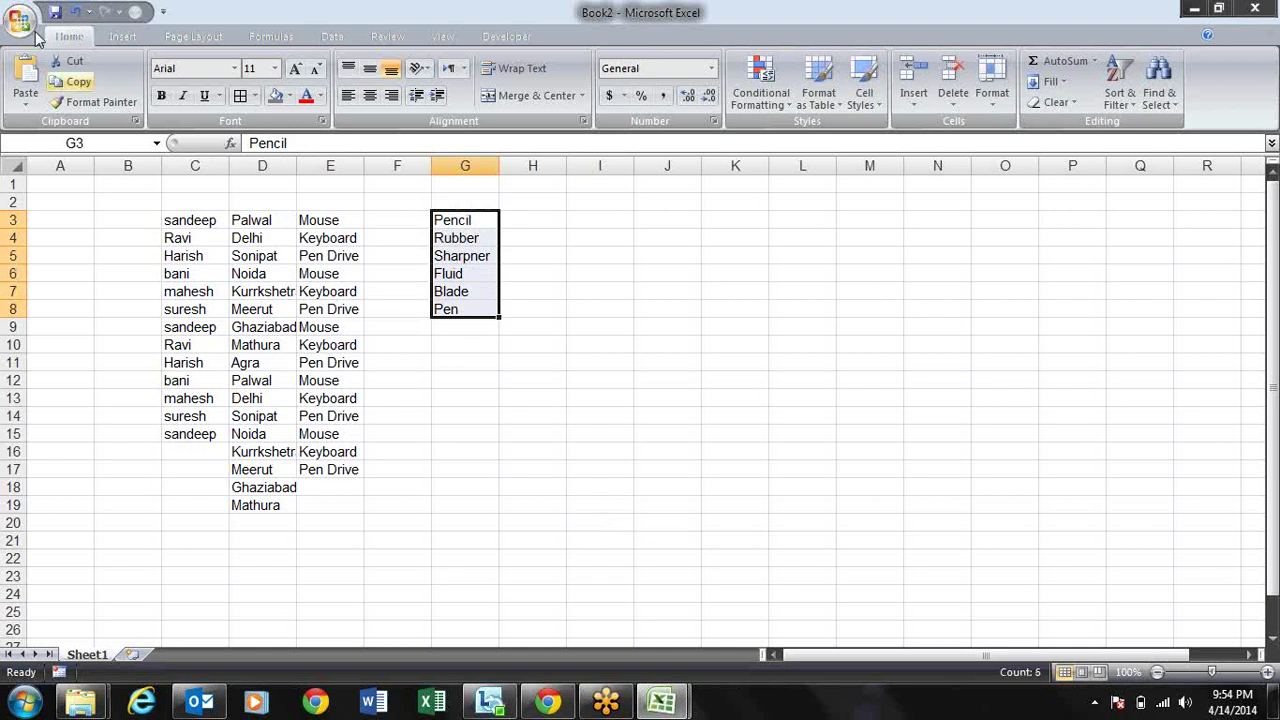
{"action": "left_click", "coordinate": [22, 20]}
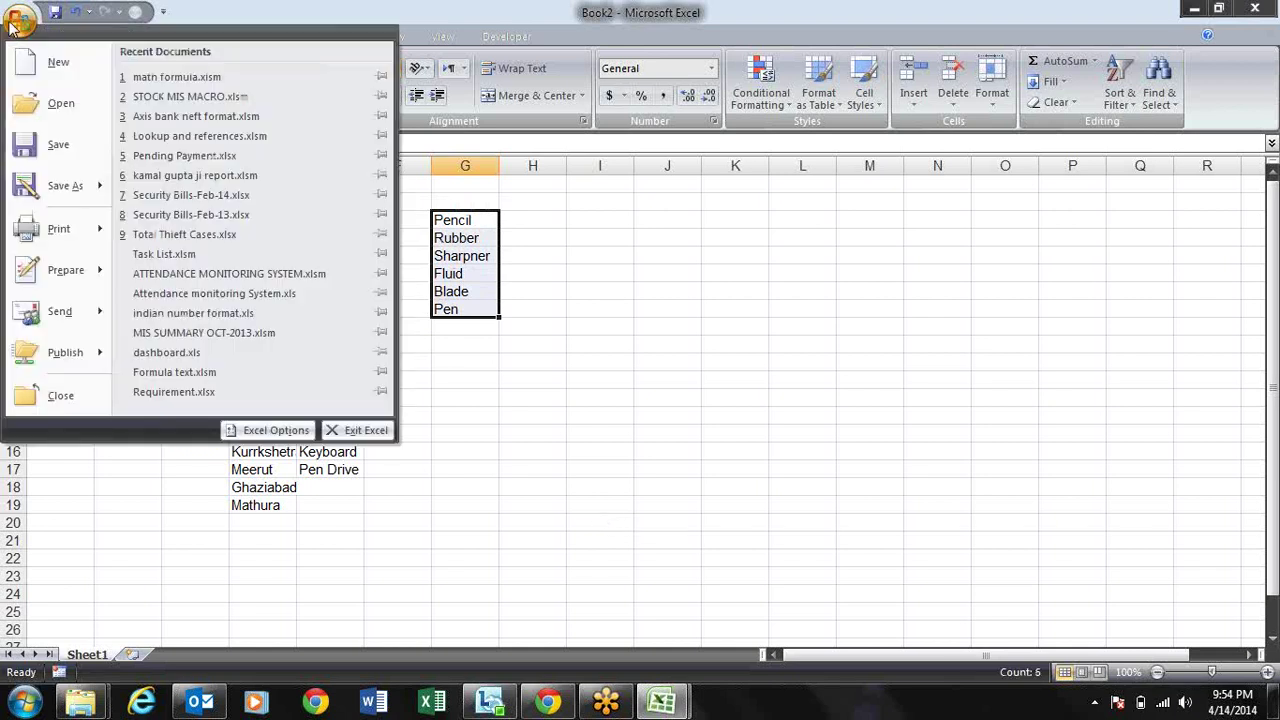
Step: Import $G$3:$G$8 (Pencil to Pen) as a new list in Edit Custom Lists
{"action": "left_click", "coordinate": [268, 430]}
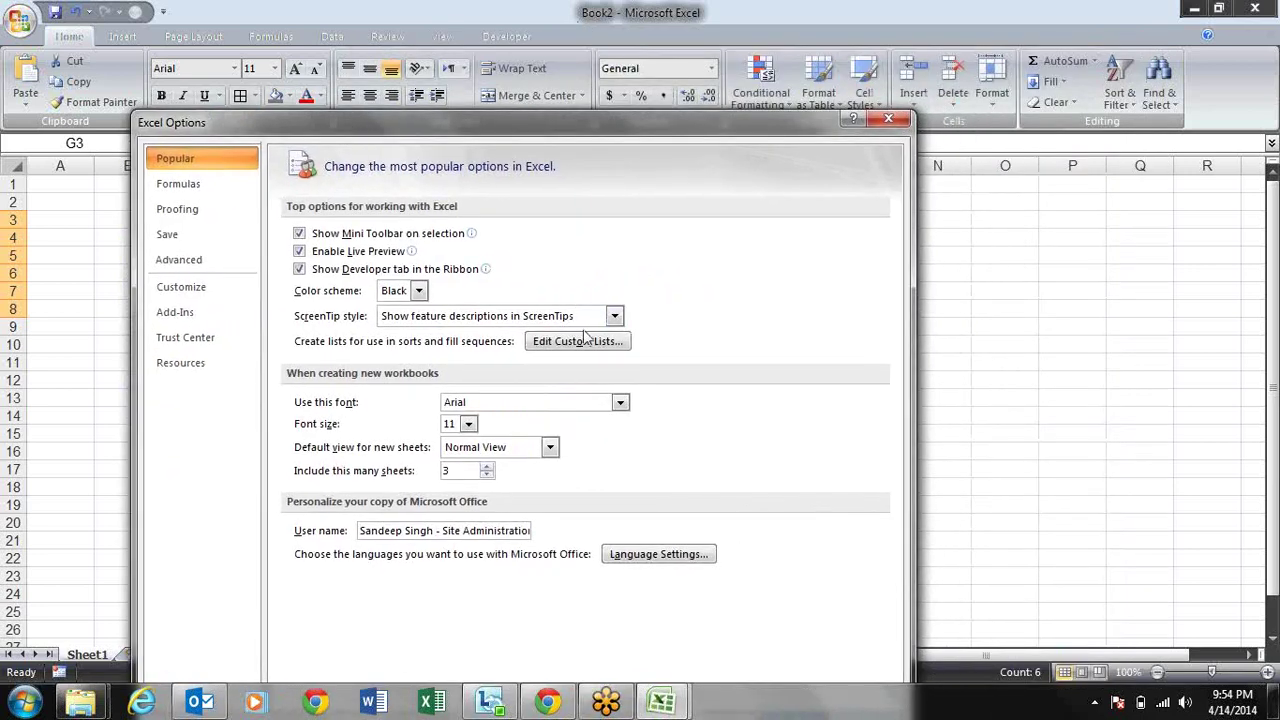
{"action": "left_click", "coordinate": [588, 345]}
{"action": "left_click_drag", "start_coordinate": [530, 193], "coordinate": [716, 190]}
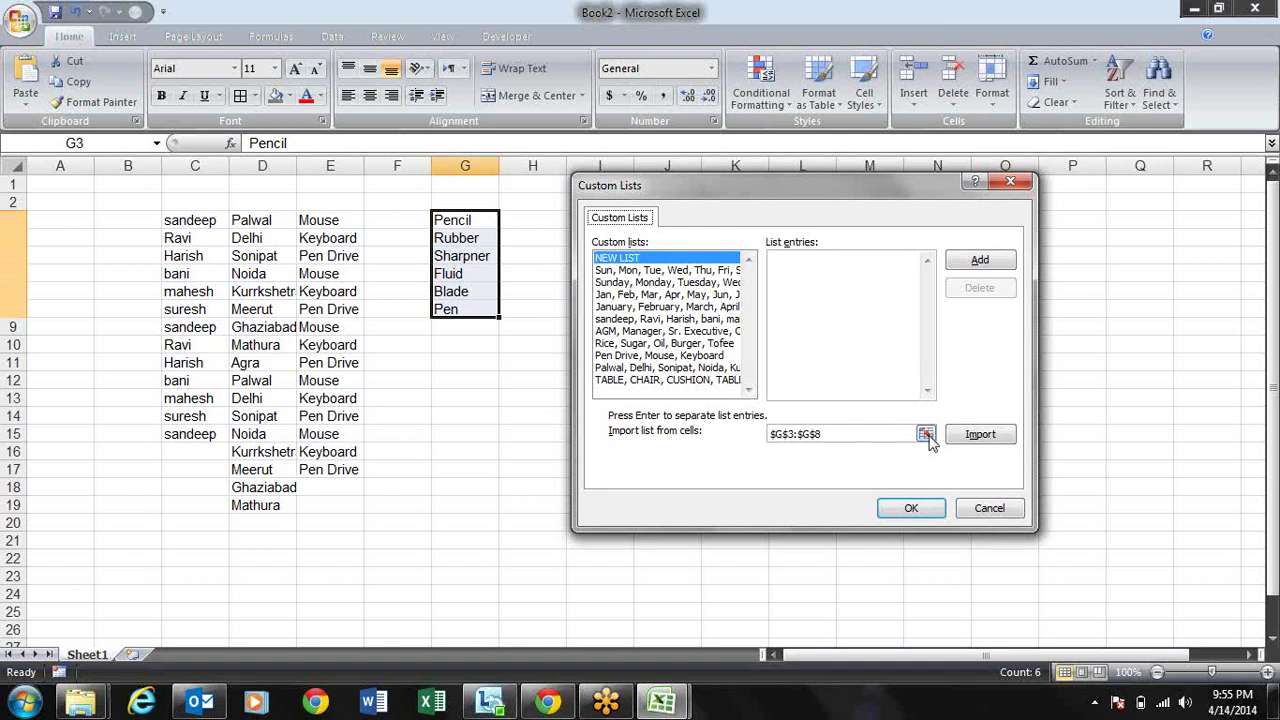
{"action": "left_click", "coordinate": [927, 437]}
{"action": "left_click_drag", "start_coordinate": [449, 224], "coordinate": [450, 310]}
{"action": "key", "text": "Return"}
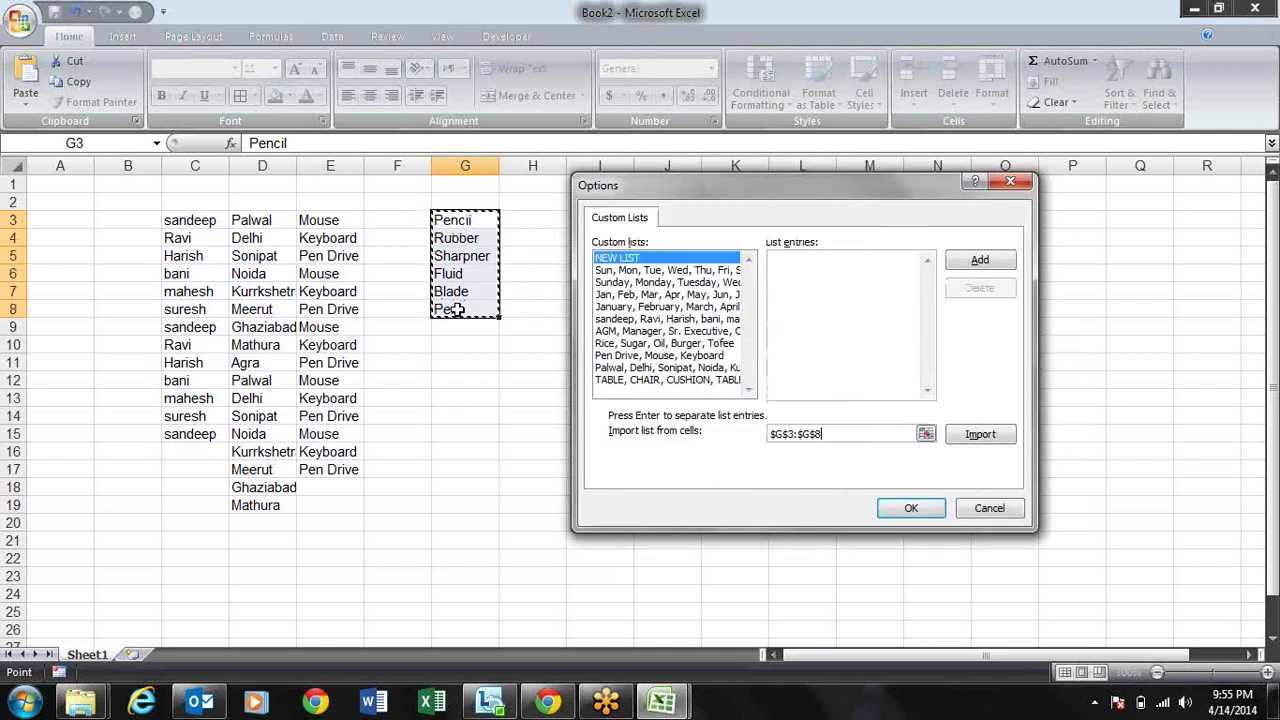
{"action": "left_click", "coordinate": [982, 438]}
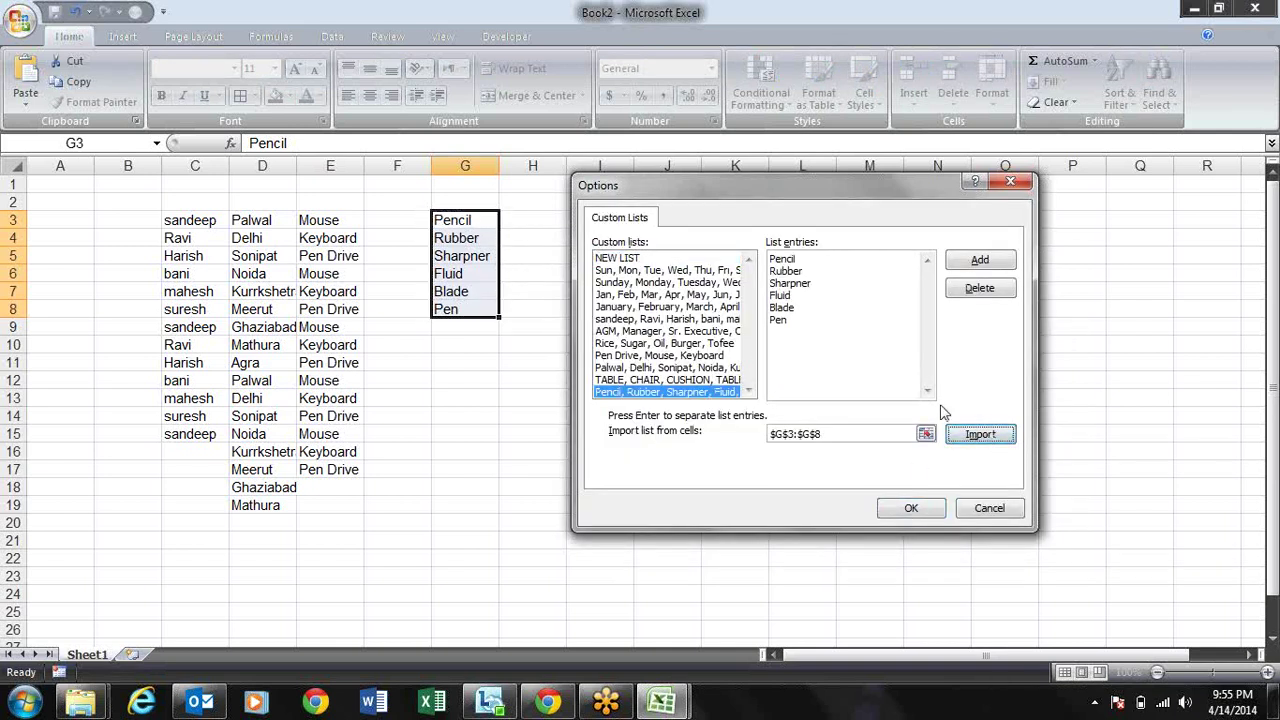
{"action": "left_click", "coordinate": [995, 260]}
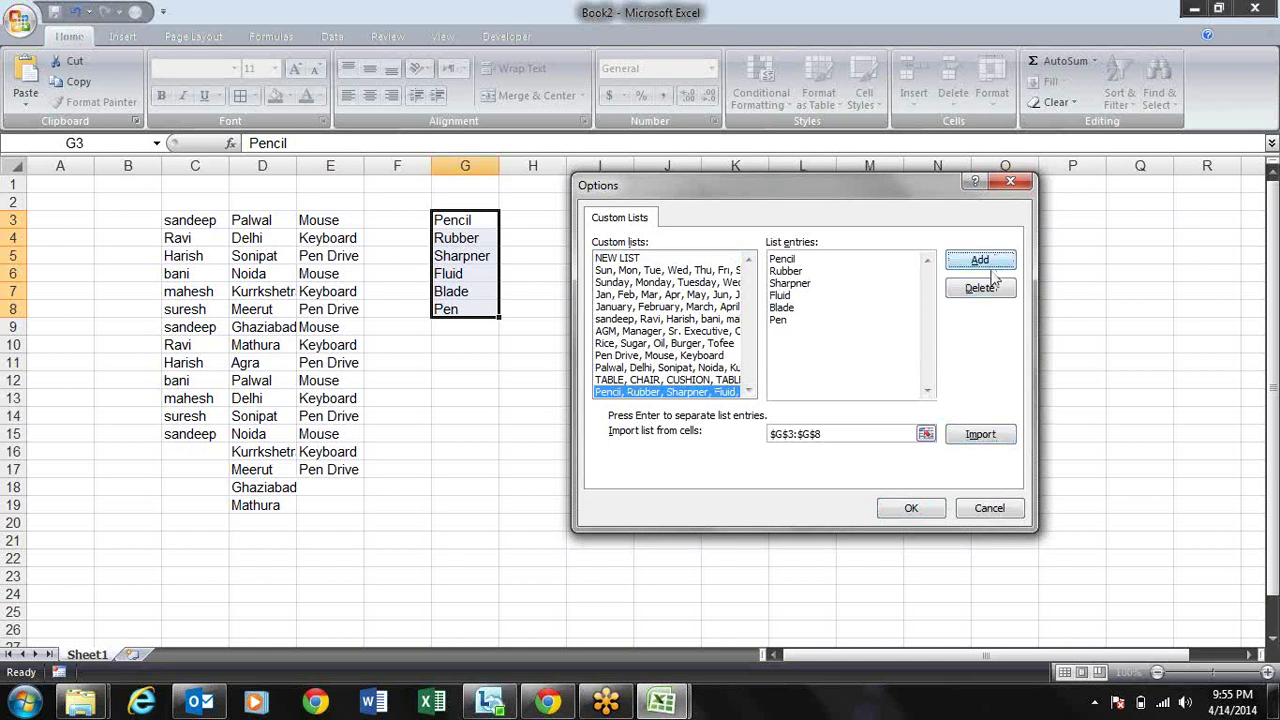
{"action": "left_click", "coordinate": [911, 509]}
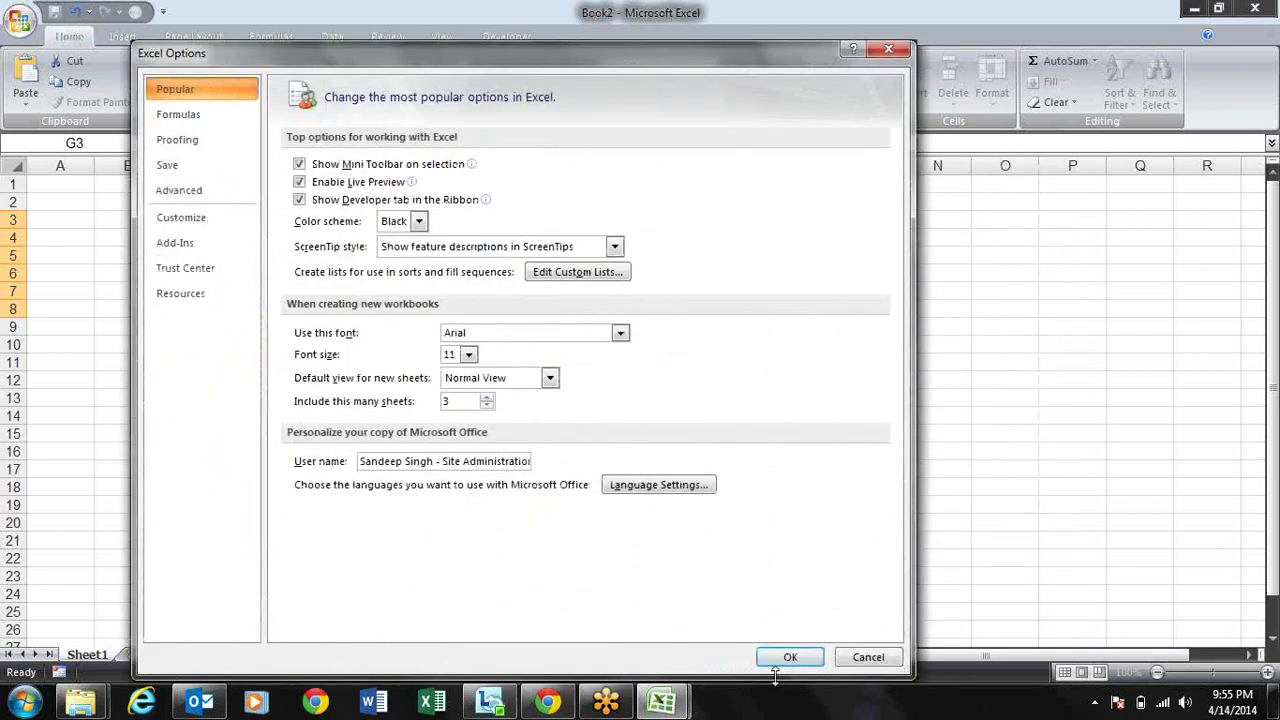
{"action": "left_click", "coordinate": [791, 657]}
Step: Enter Pen in H3, AutoFill the new custom list to H14, then delete it
{"action": "key", "text": "Delete"}
{"action": "key", "text": "Right"}
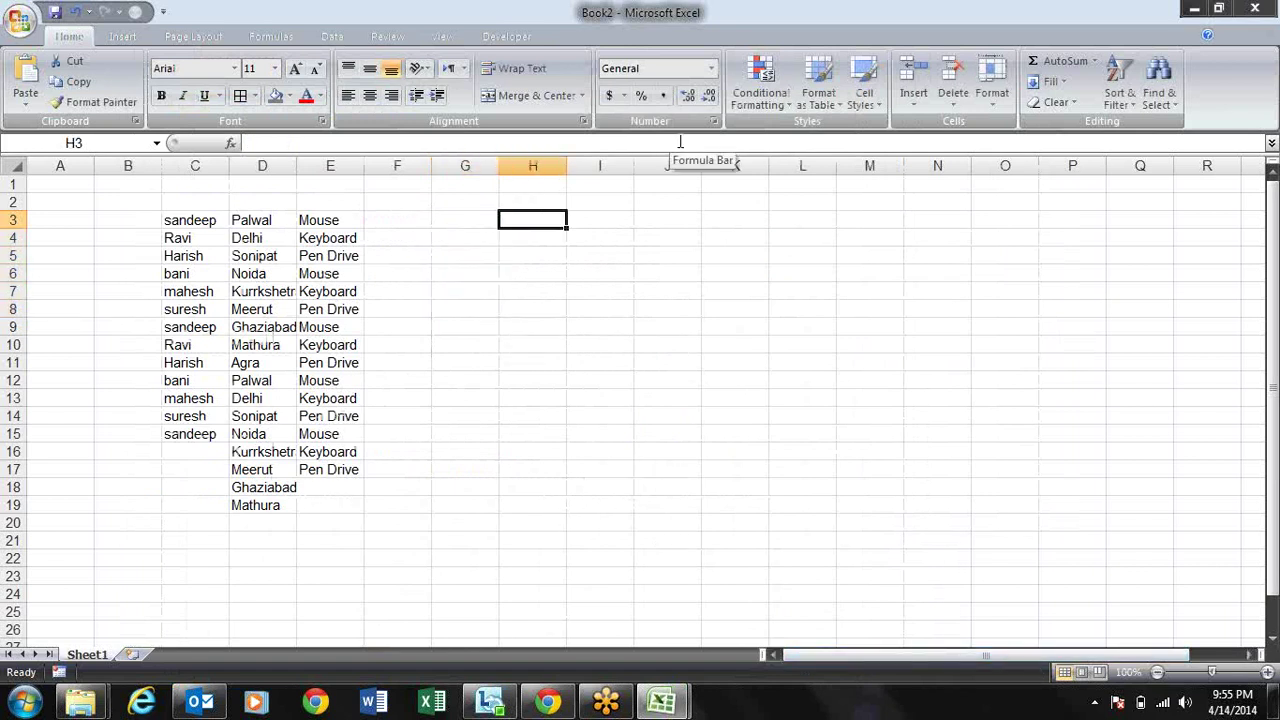
{"action": "type", "text": "Pen"}
{"action": "key", "text": "Return"}
{"action": "key", "text": "Up"}
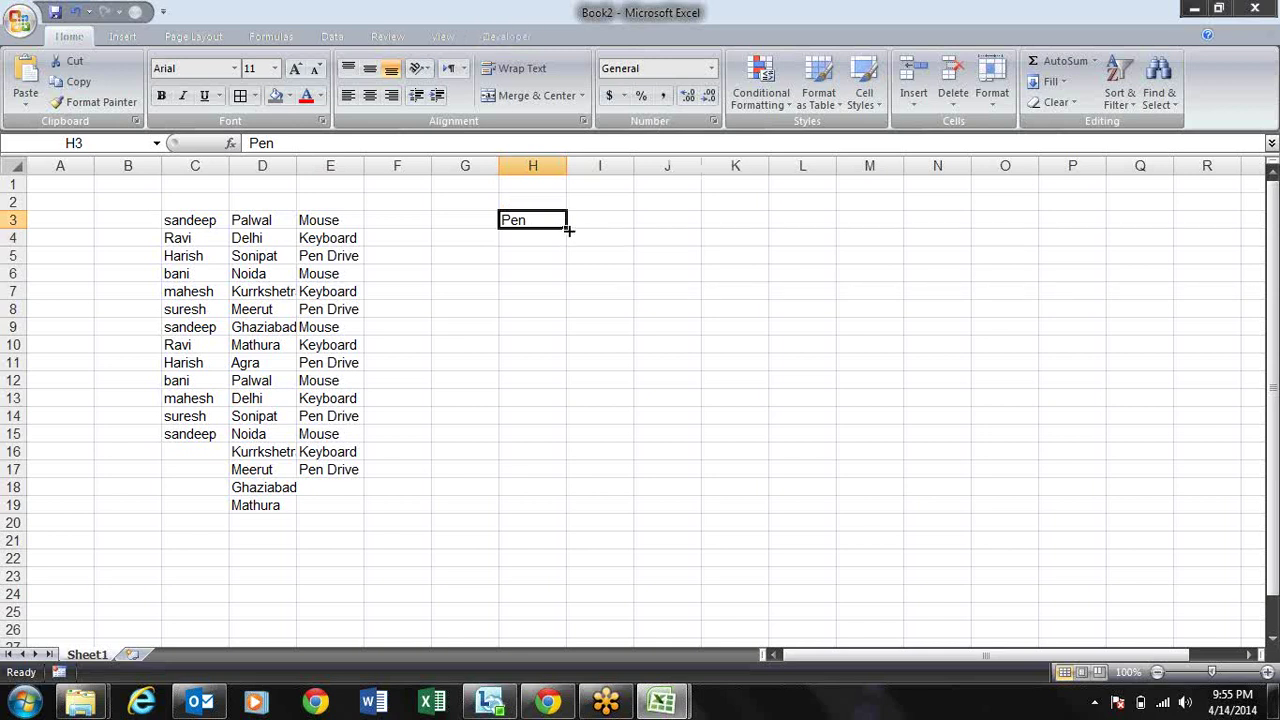
{"action": "mouse_move", "coordinate": [568, 230]}
{"action": "left_mouse_down"}
{"action": "mouse_move", "coordinate": [580, 449]}
{"action": "mouse_move", "coordinate": [591, 424]}
{"action": "left_mouse_up"}
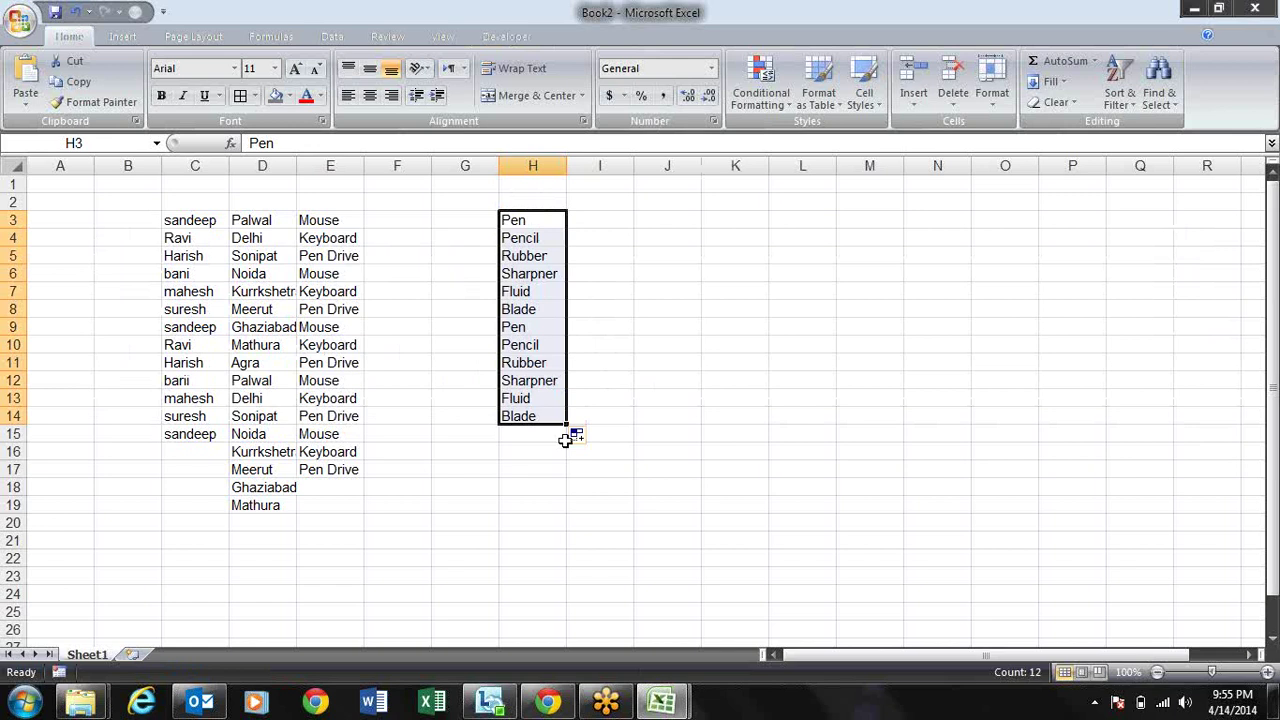
{"action": "key", "text": "Delete"}
{"action": "key", "text": "Left"}
{"action": "key", "text": "Left"}
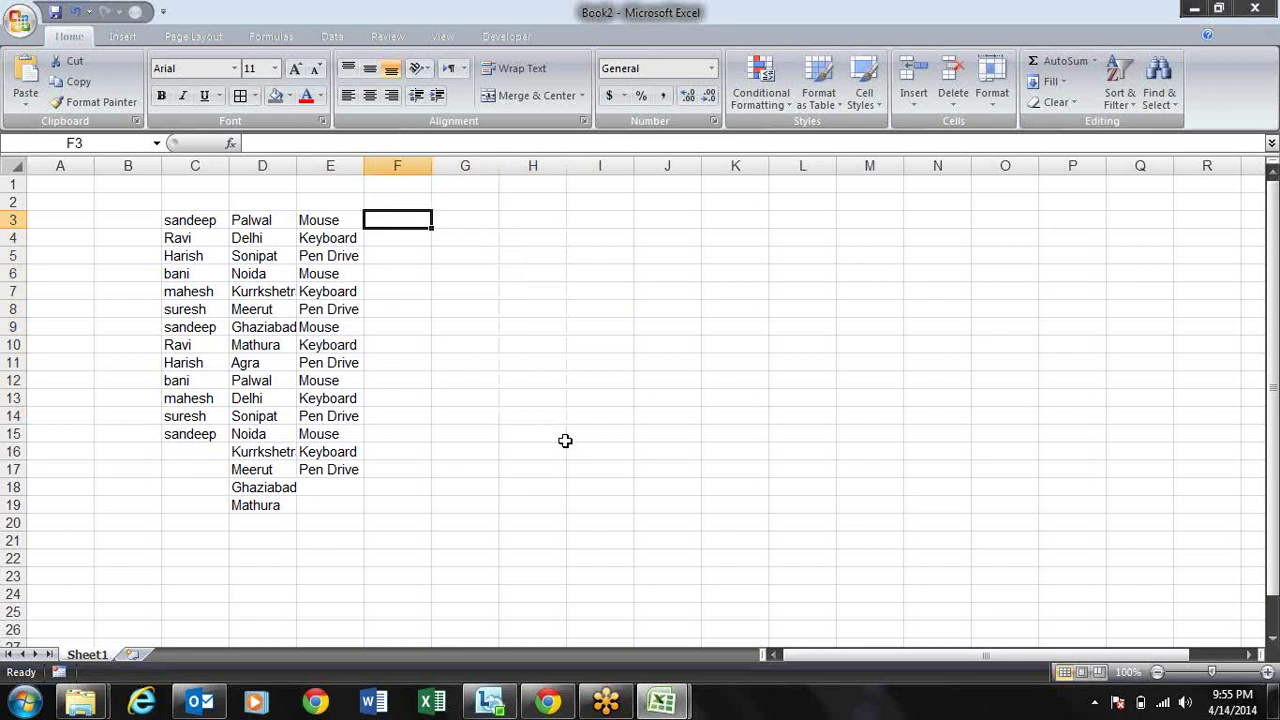
{"action": "key", "text": "Right"}
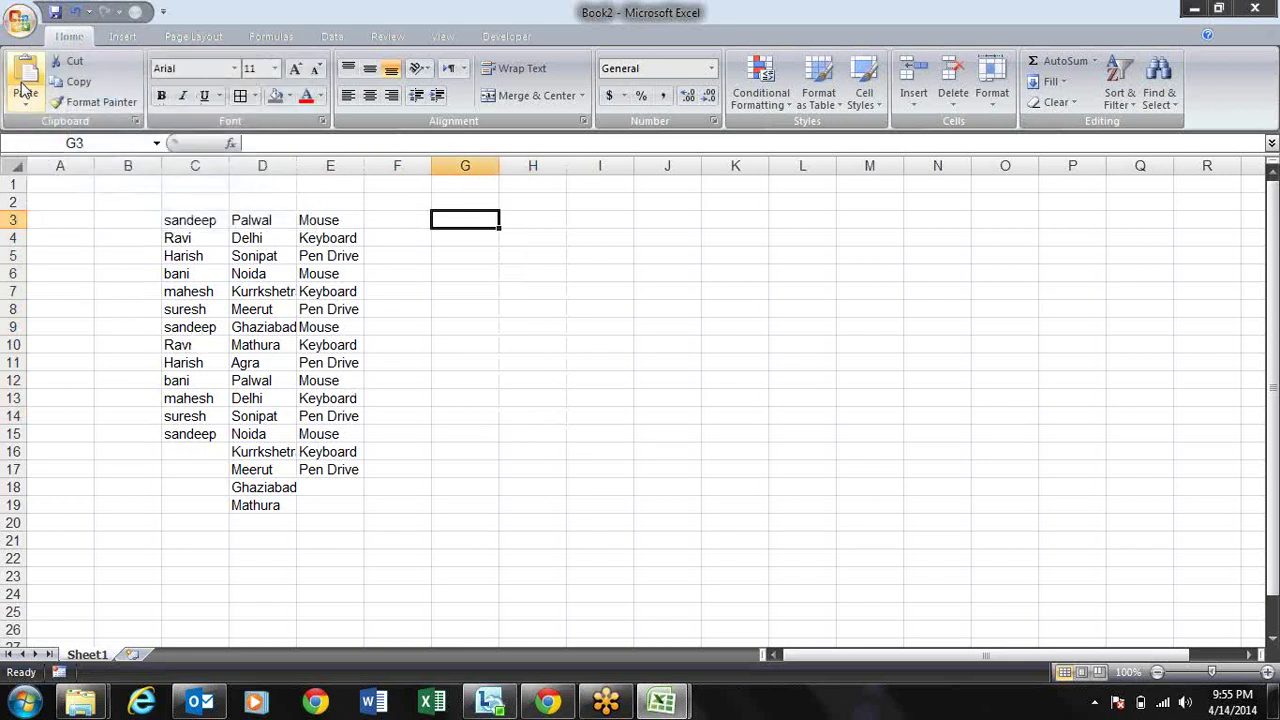
Step: Set Include this many sheets to 5, keep Normal View, and create a new workbook
{"action": "left_click", "coordinate": [20, 18]}
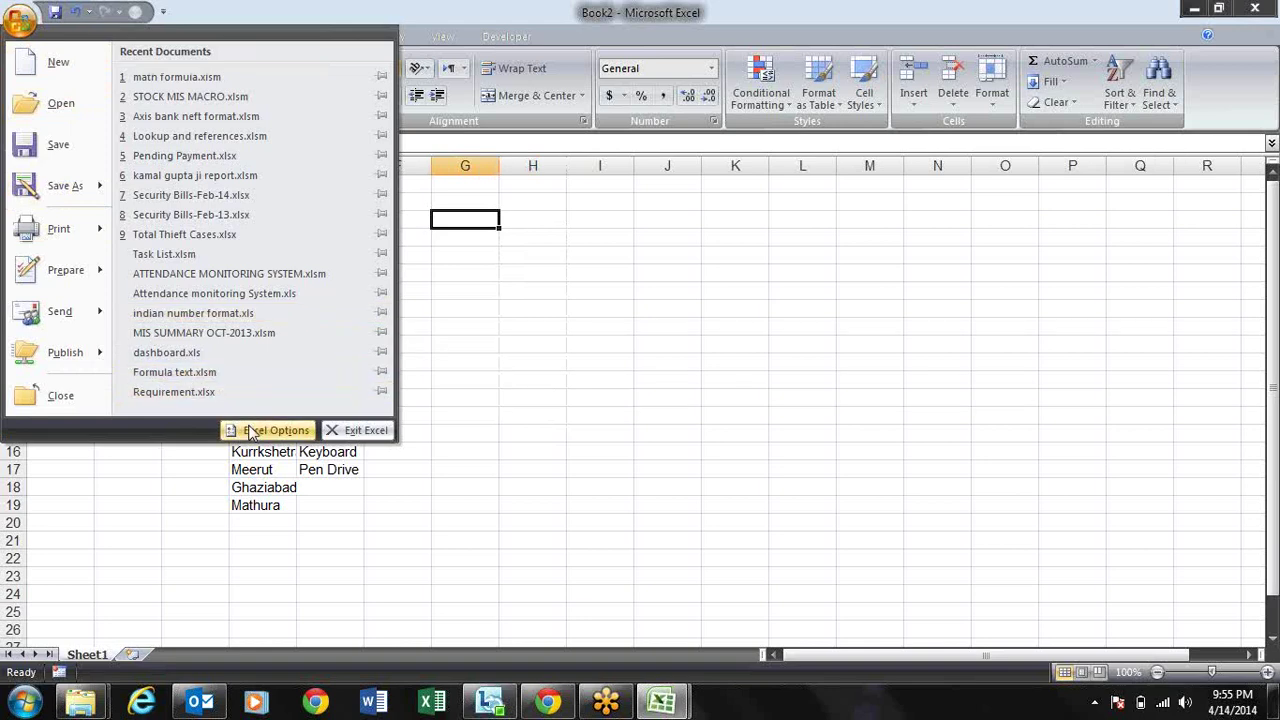
{"action": "left_click", "coordinate": [252, 431]}
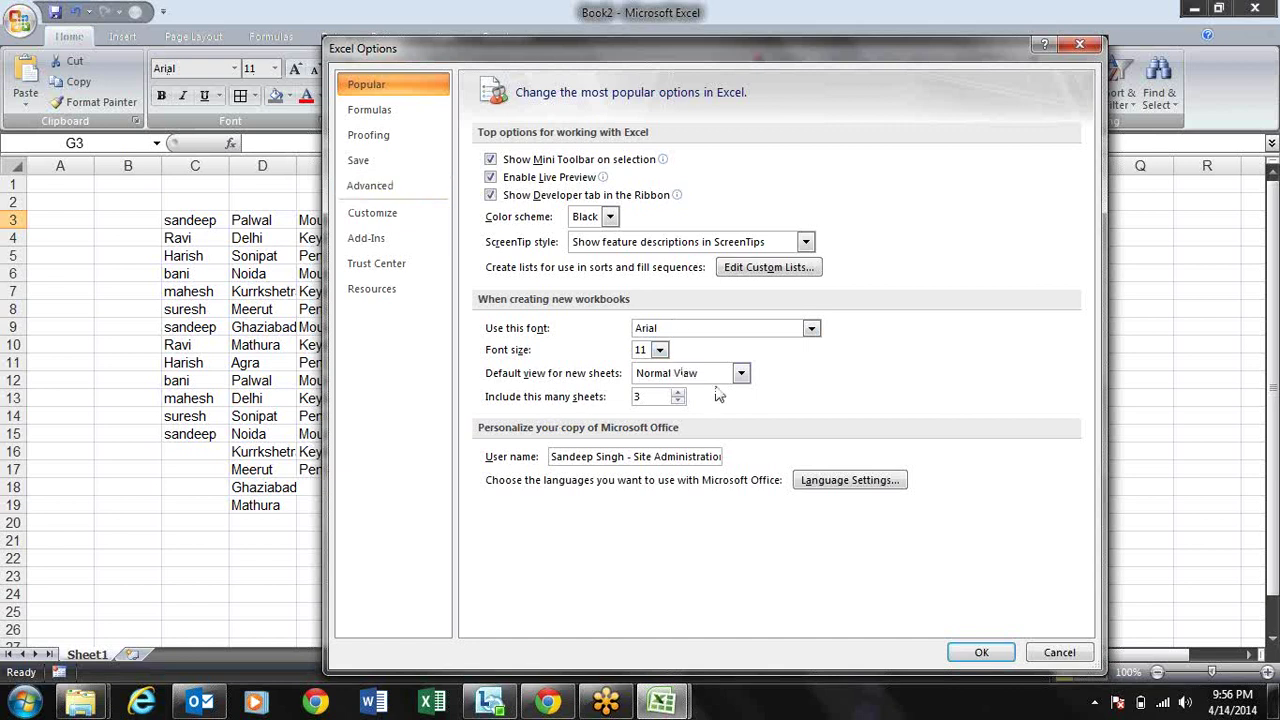
{"action": "left_click", "coordinate": [741, 374]}
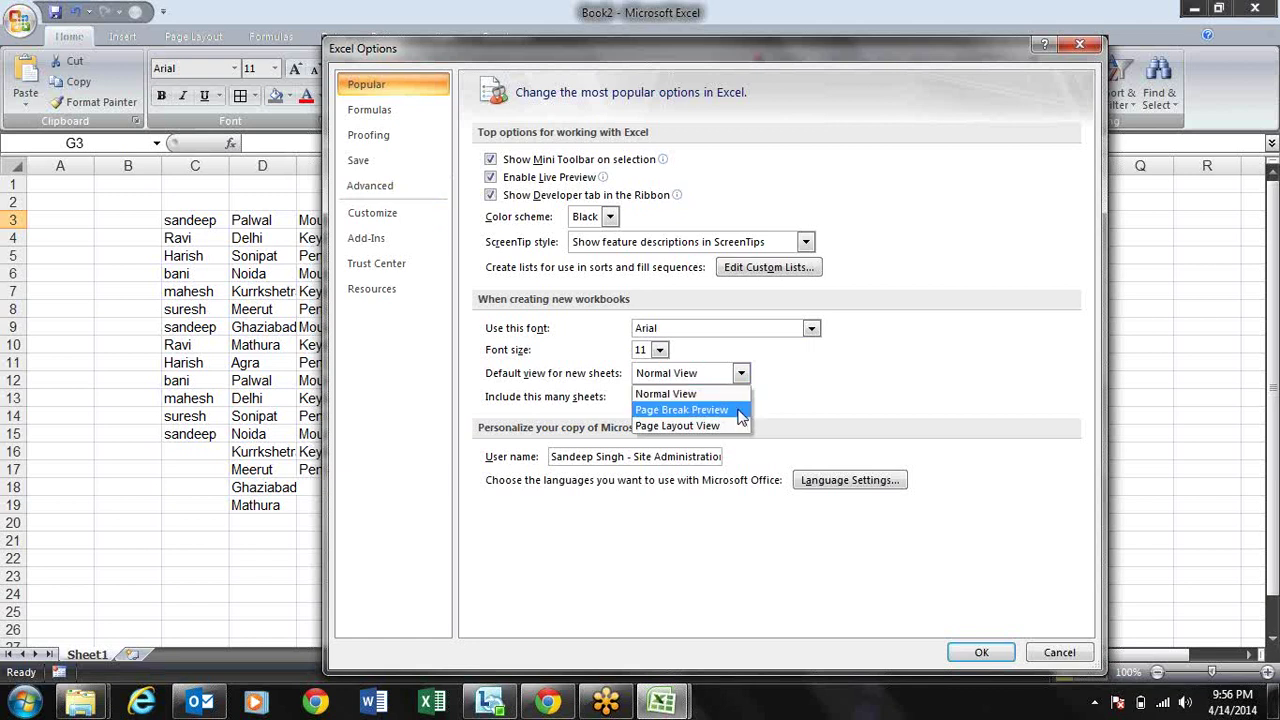
{"action": "left_click", "coordinate": [816, 392]}
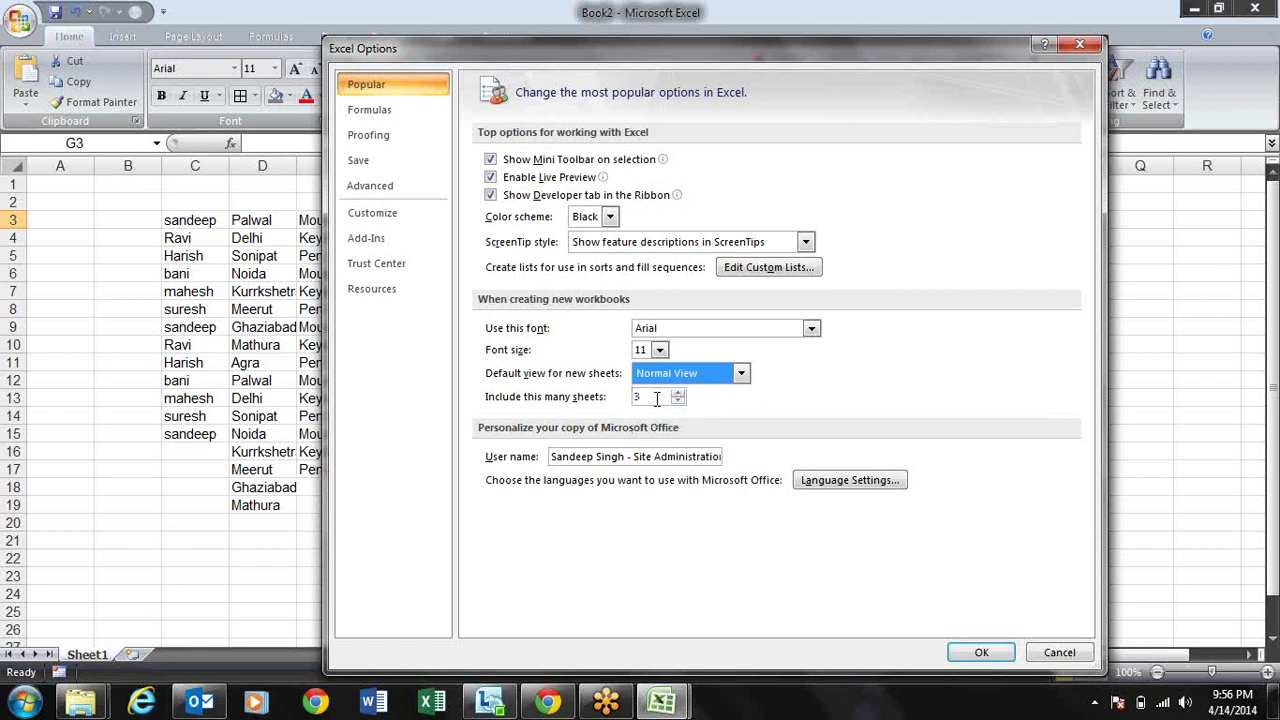
{"action": "left_click", "coordinate": [678, 393]}
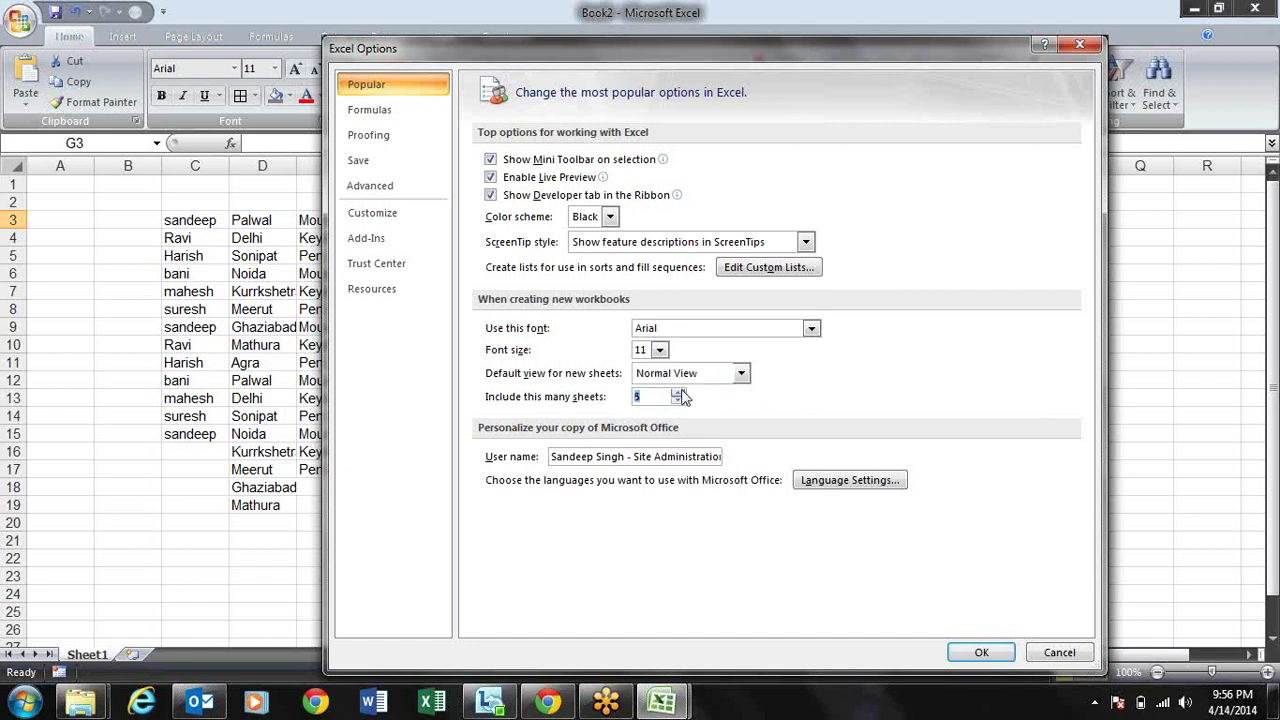
{"action": "left_click", "coordinate": [647, 396]}
{"action": "left_click", "coordinate": [978, 652]}
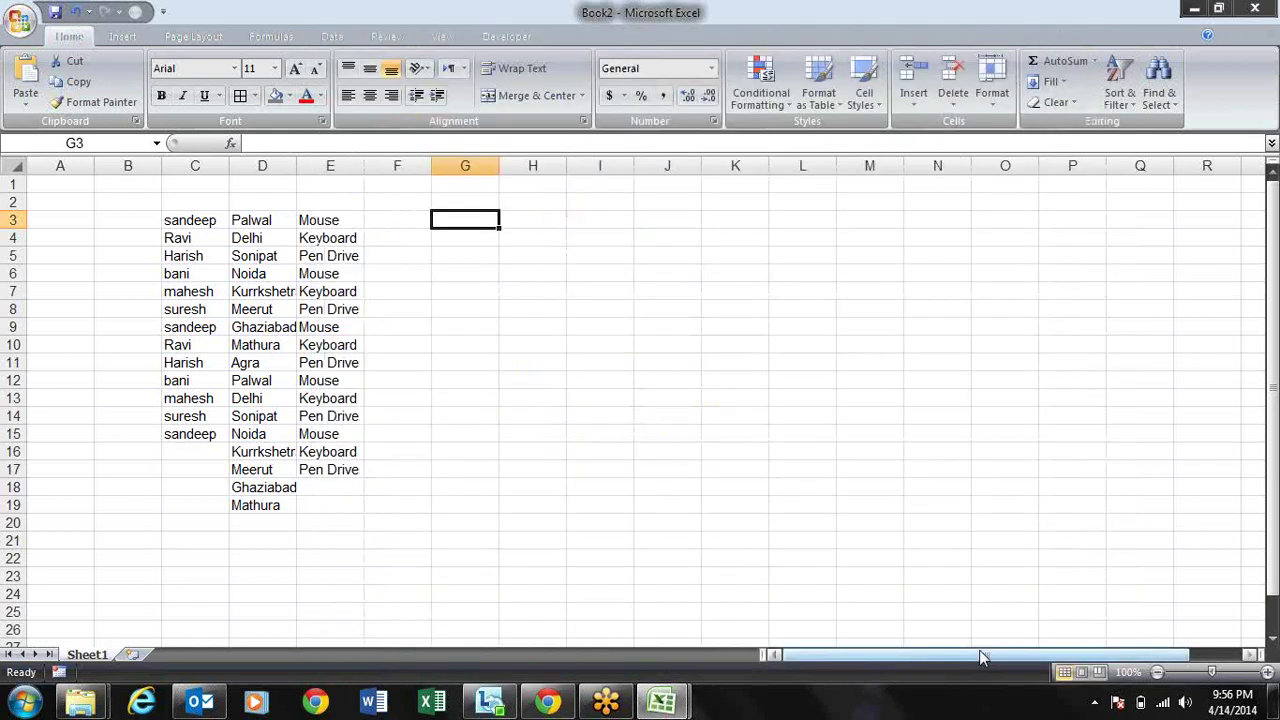
{"action": "key", "text": "ctrl+n"}
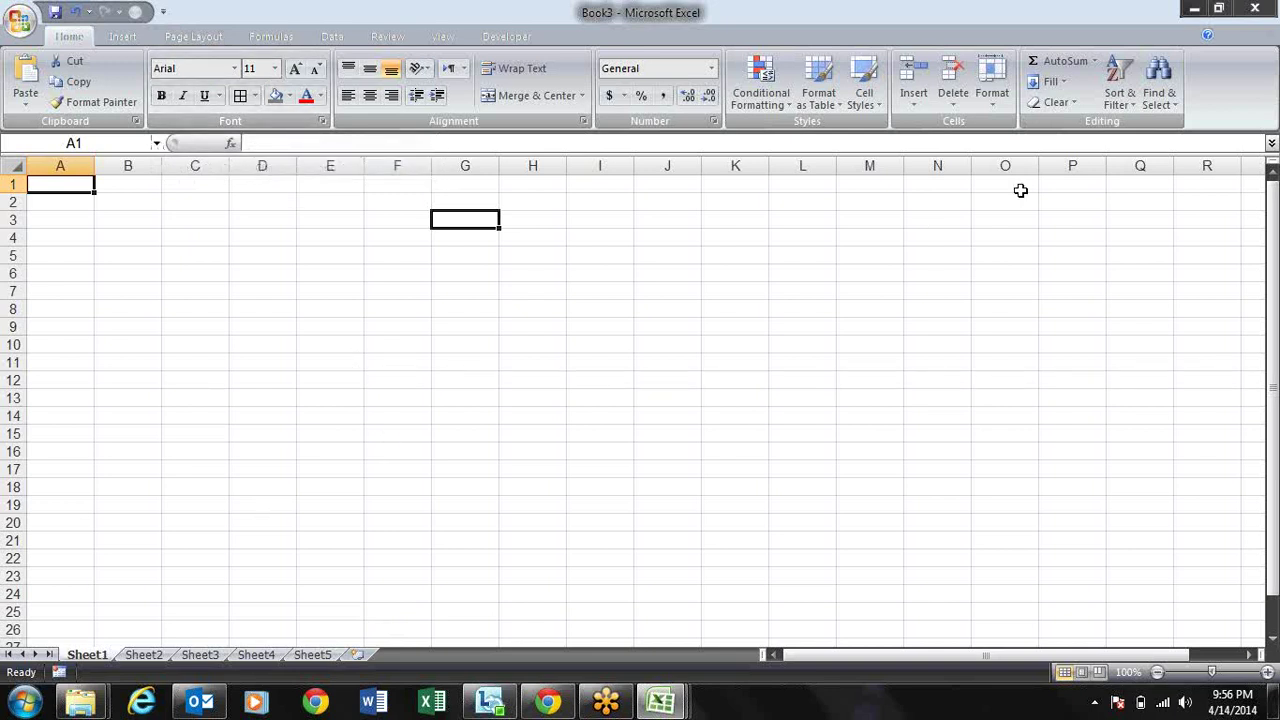
Step: Close the five-sheet Book3 test workbook and maximize the Book2 window again
{"action": "left_click", "coordinate": [1248, 36]}
{"action": "left_click", "coordinate": [1228, 213]}
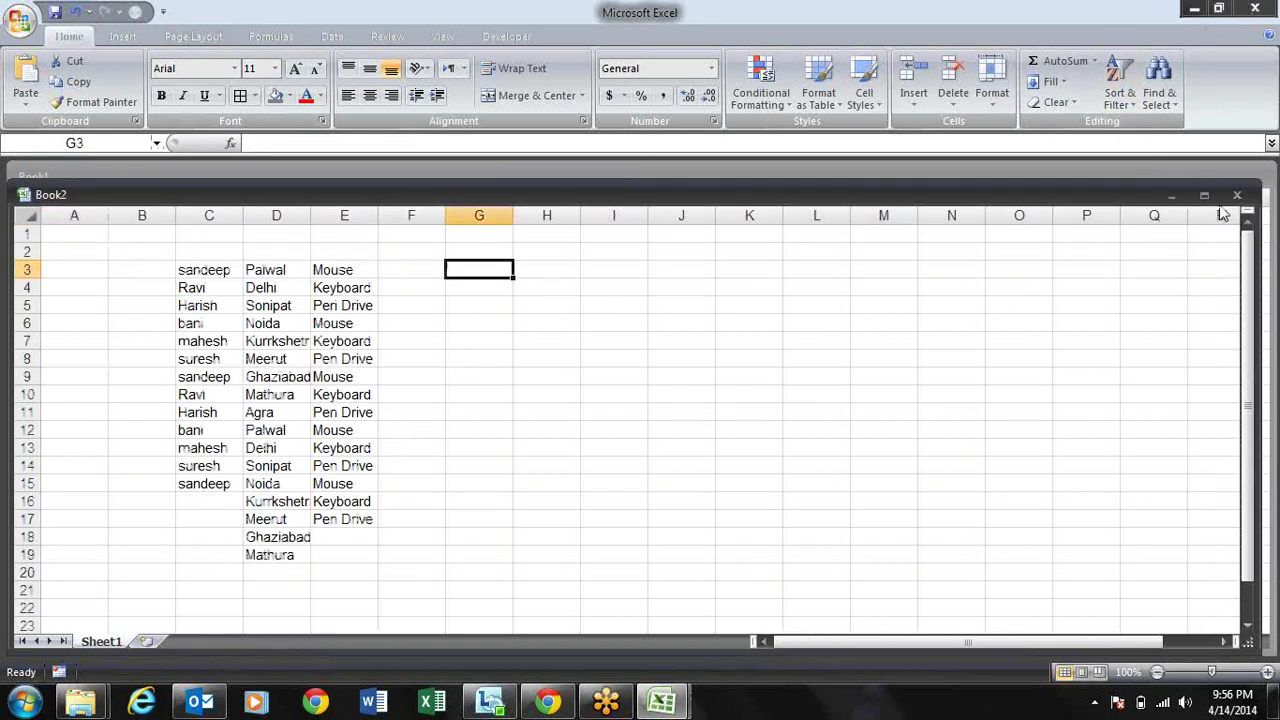
{"action": "double_click", "coordinate": [1080, 196]}
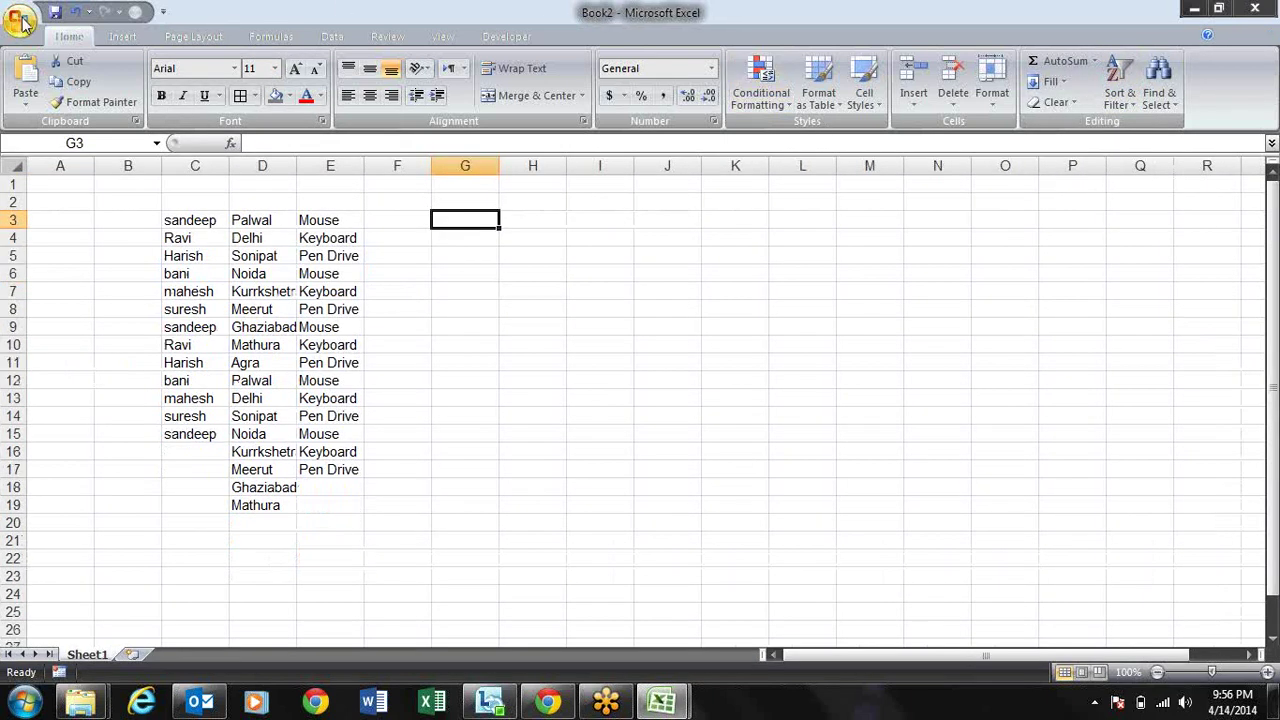
{"action": "left_click", "coordinate": [18, 20]}
Step: View the Formulas calculation settings in Excel Options, then close without changes
{"action": "left_click", "coordinate": [290, 430]}
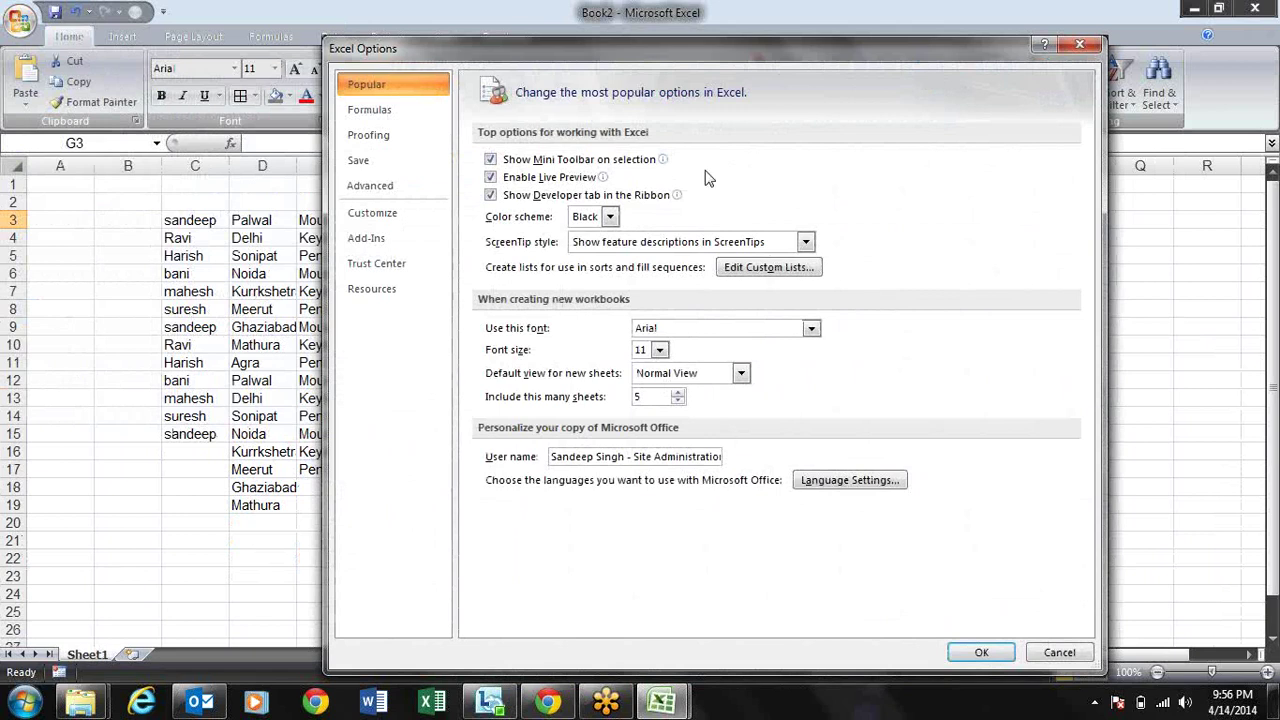
{"action": "left_click", "coordinate": [430, 117]}
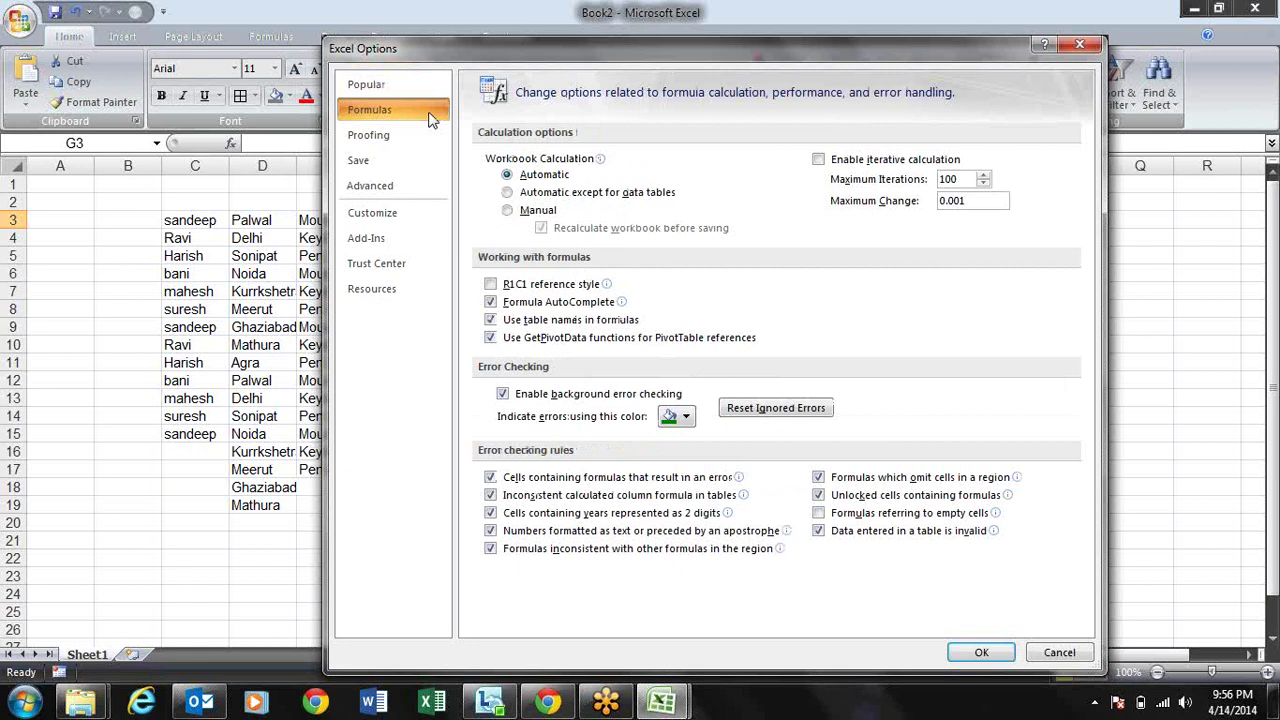
{"action": "key", "text": "Escape"}
Step: Delete the name, city and product data in A2:F19, leaving B3 active
{"action": "left_click_drag", "start_coordinate": [35, 201], "coordinate": [429, 507]}
{"action": "key", "text": "Delete"}
{"action": "key", "text": "Down"}
{"action": "key", "text": "Right"}
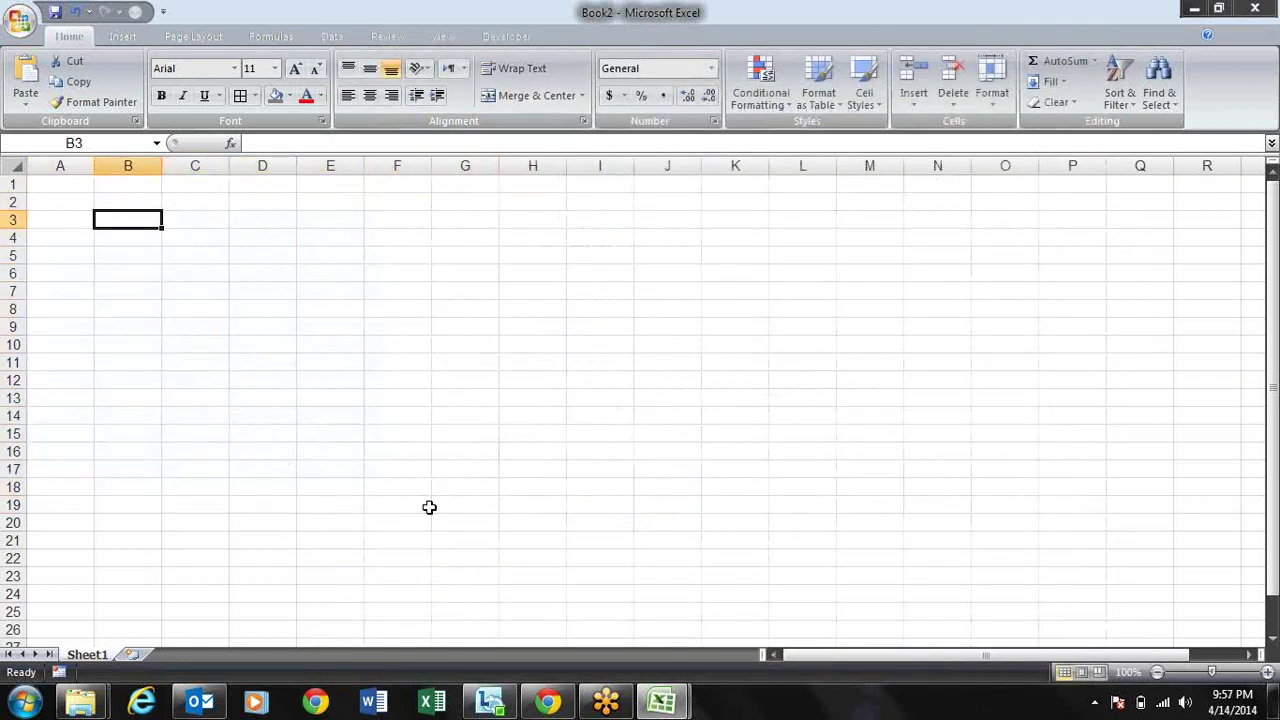
Step: Enter 10 in B3, 20 in C3 and the formula =B3+C3 in D3
{"action": "type", "text": "10"}
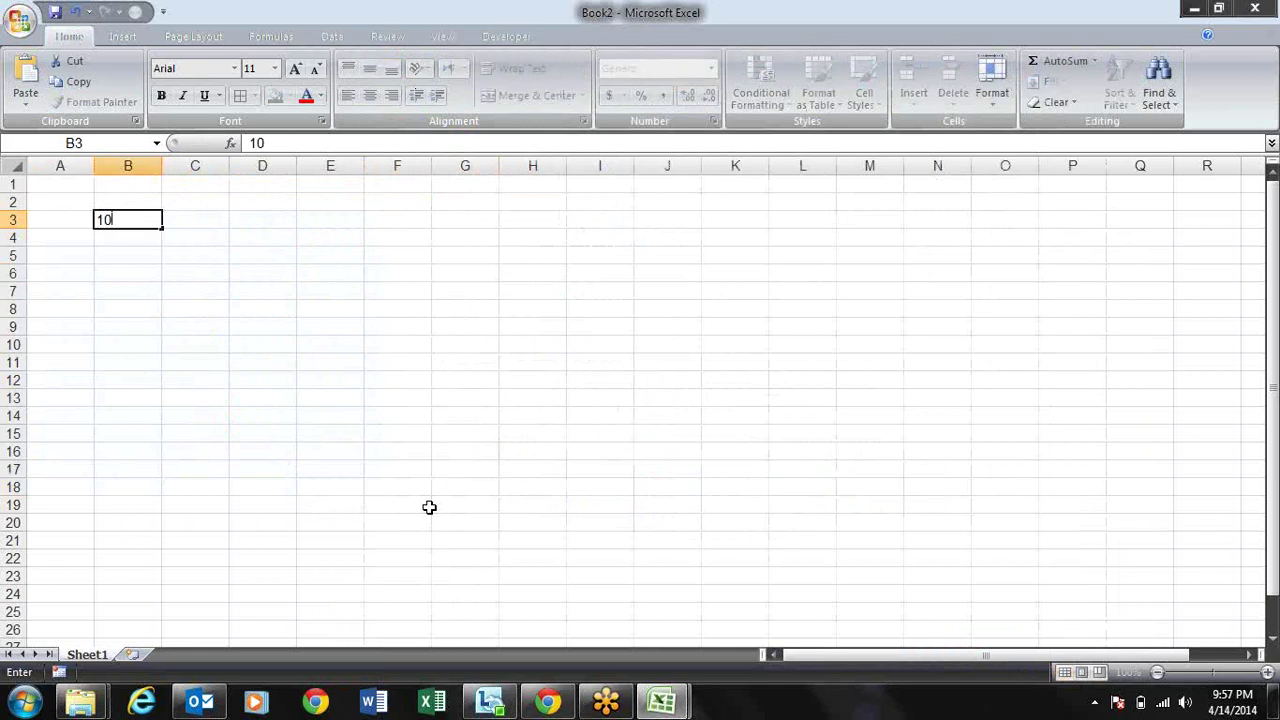
{"action": "key", "text": "Tab"}
{"action": "type", "text": "20"}
{"action": "key", "text": "Tab"}
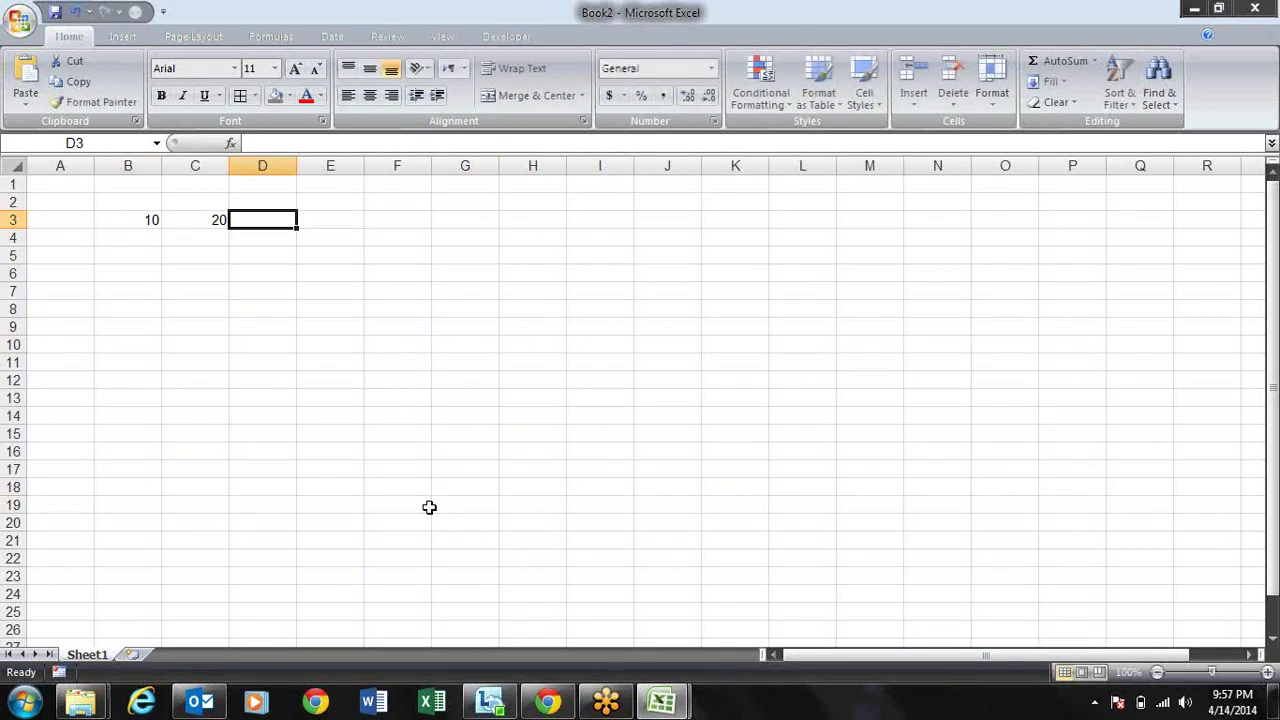
{"action": "type", "text": "="}
{"action": "key", "text": "Left"}
{"action": "key", "text": "Left"}
{"action": "type", "text": "+"}
{"action": "key", "text": "Left"}
{"action": "key", "text": "Return"}
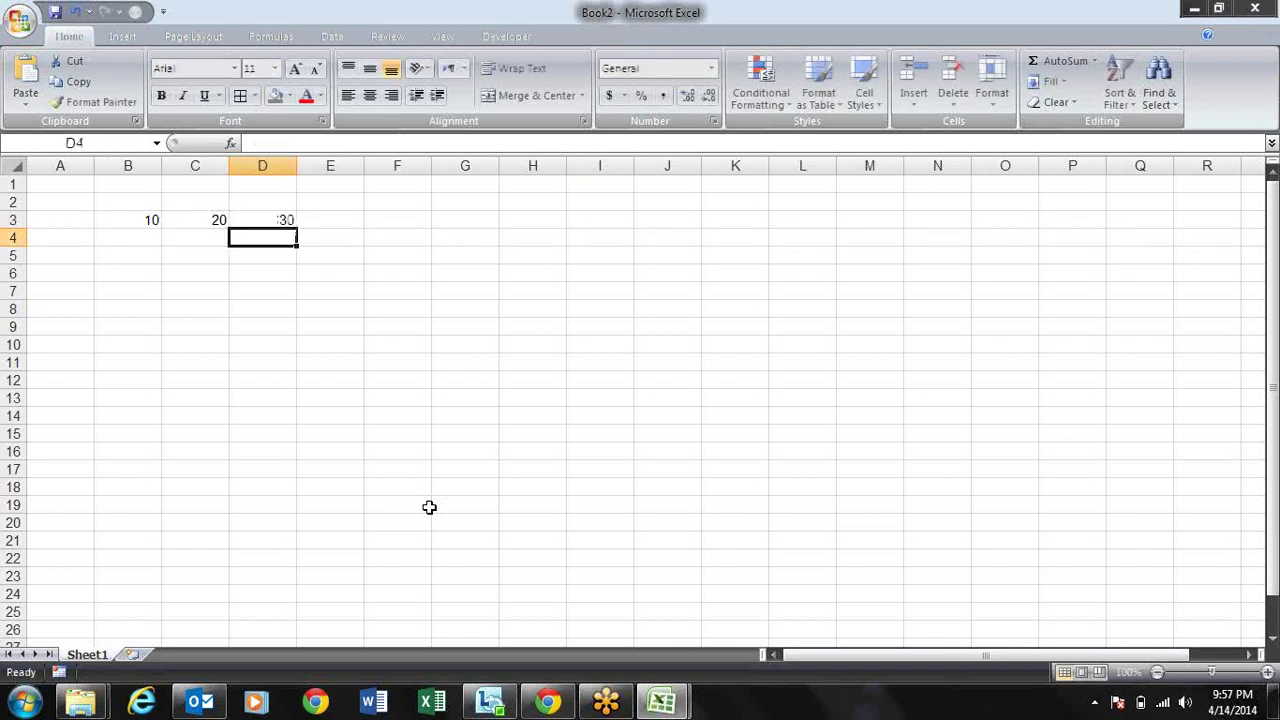
Step: Change B3 to 30 so D3 shows 50, and make the D3 total bold
{"action": "key", "text": "Up"}
{"action": "key", "text": "Left"}
{"action": "key", "text": "Left"}
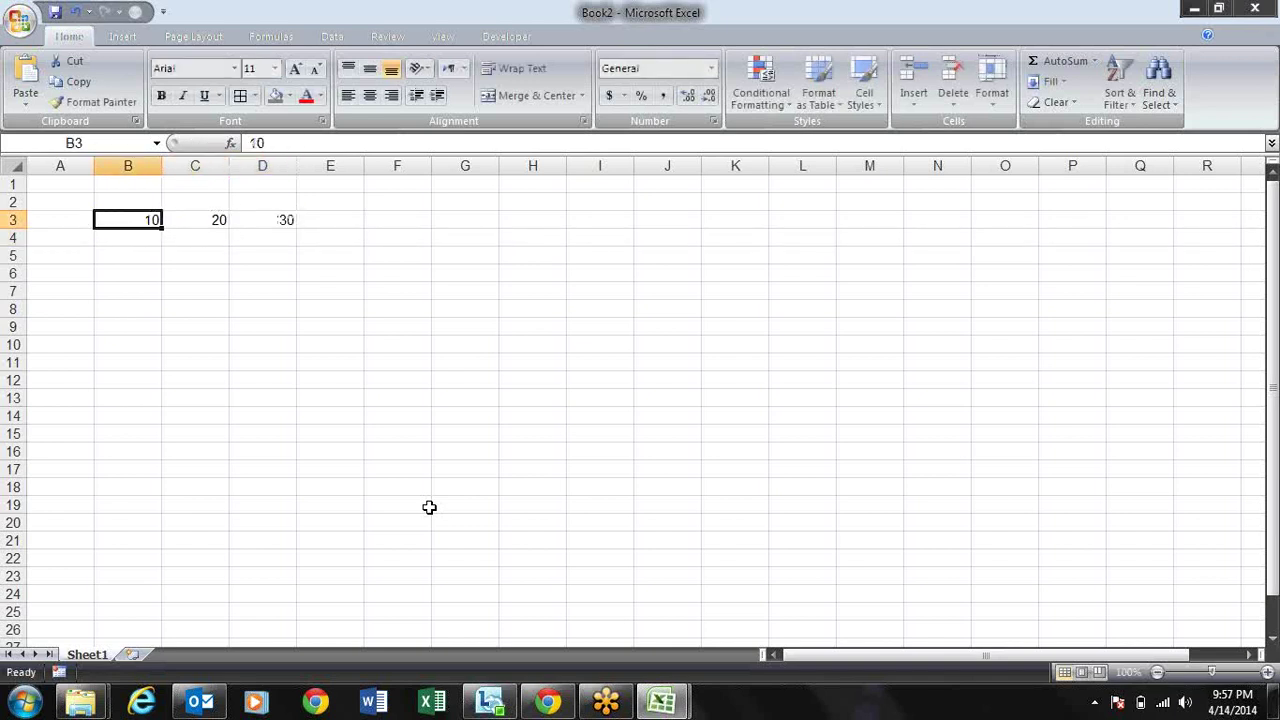
{"action": "type", "text": "30"}
{"action": "key", "text": "Return"}
{"action": "key", "text": "Up"}
{"action": "key", "text": "Right"}
{"action": "key", "text": "Right"}
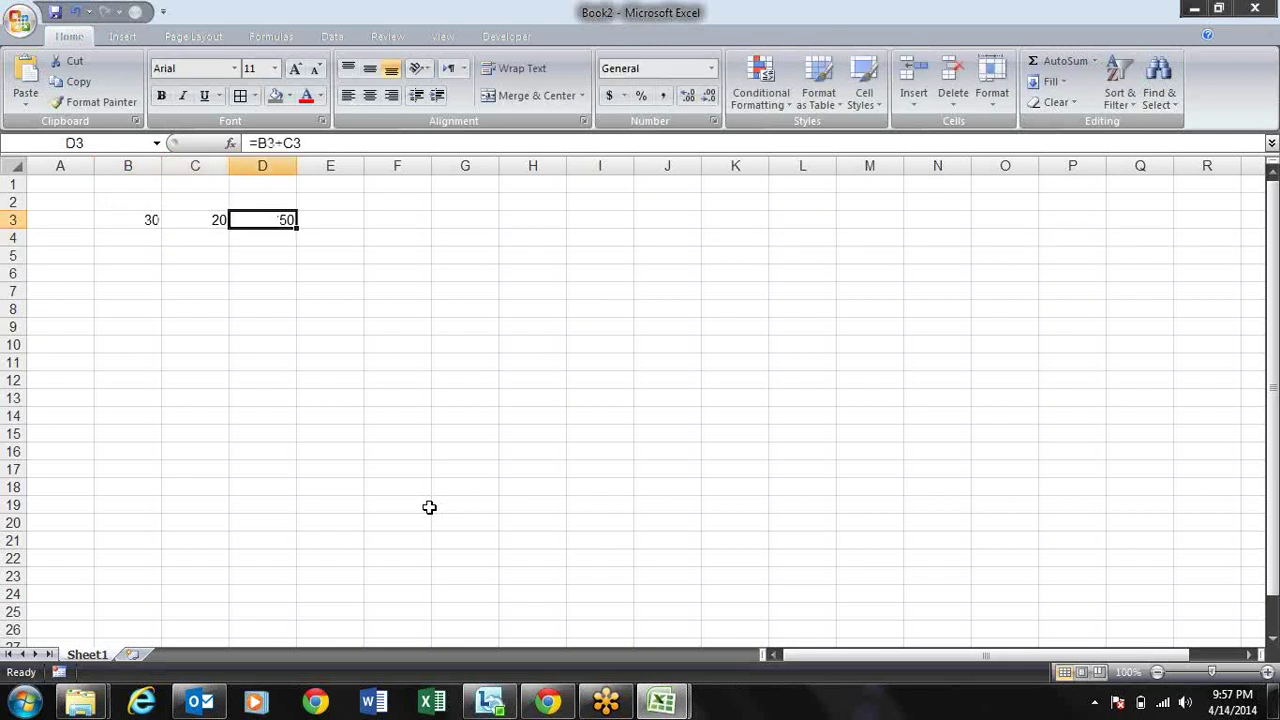
{"action": "key", "text": "ctrl+b"}
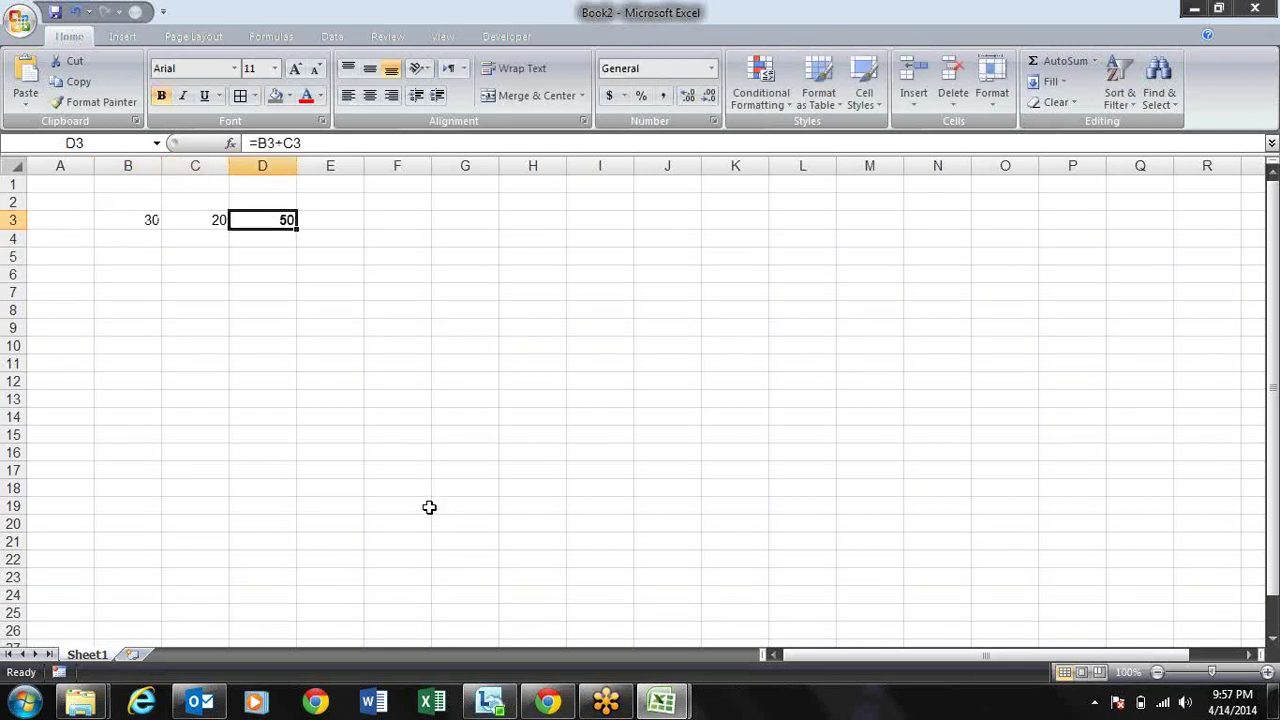
{"action": "key", "text": "Left"}
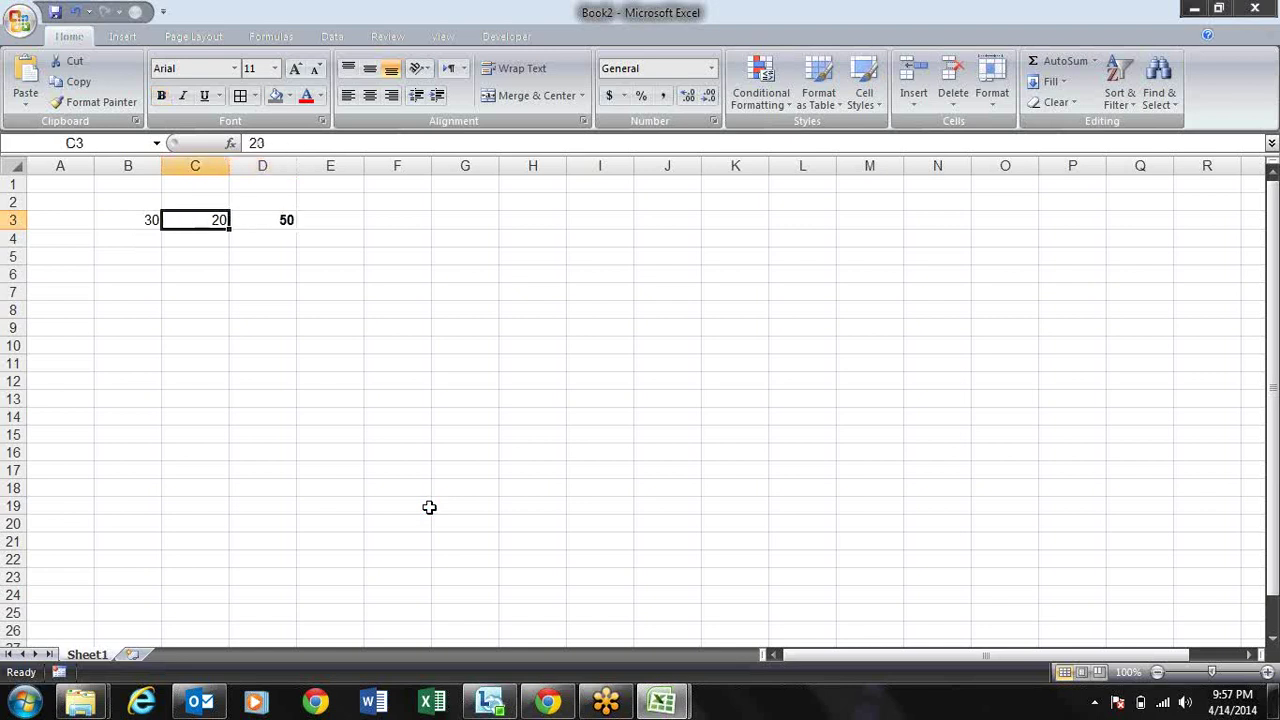
{"action": "key", "text": "Left"}
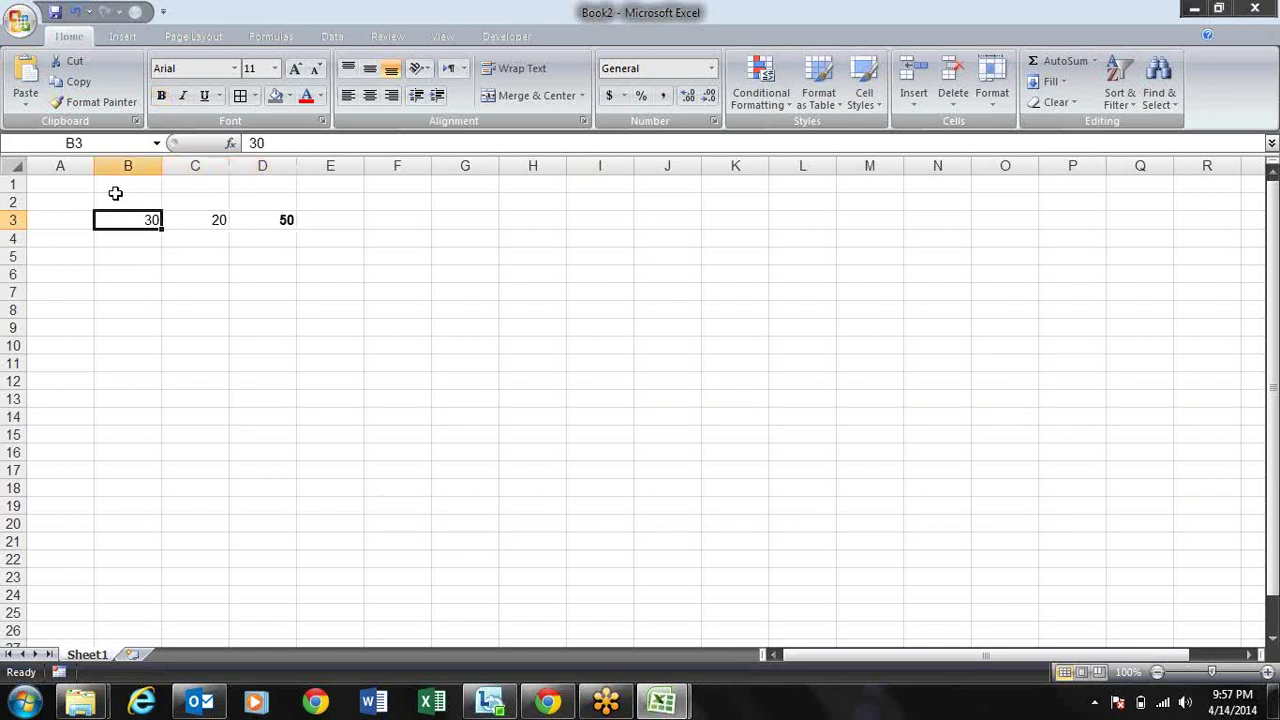
{"action": "left_click", "coordinate": [19, 19]}
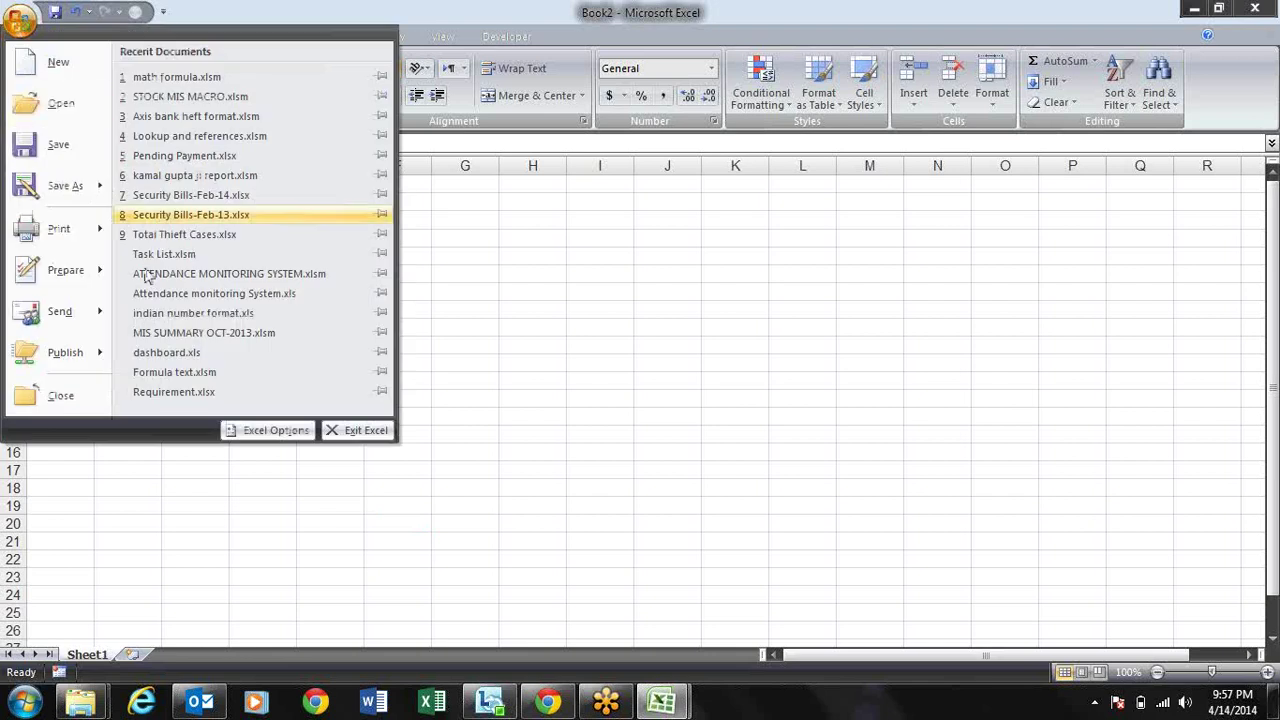
Step: Switch workbook calculation to Manual in the Formulas settings of Excel Options
{"action": "left_click", "coordinate": [268, 430]}
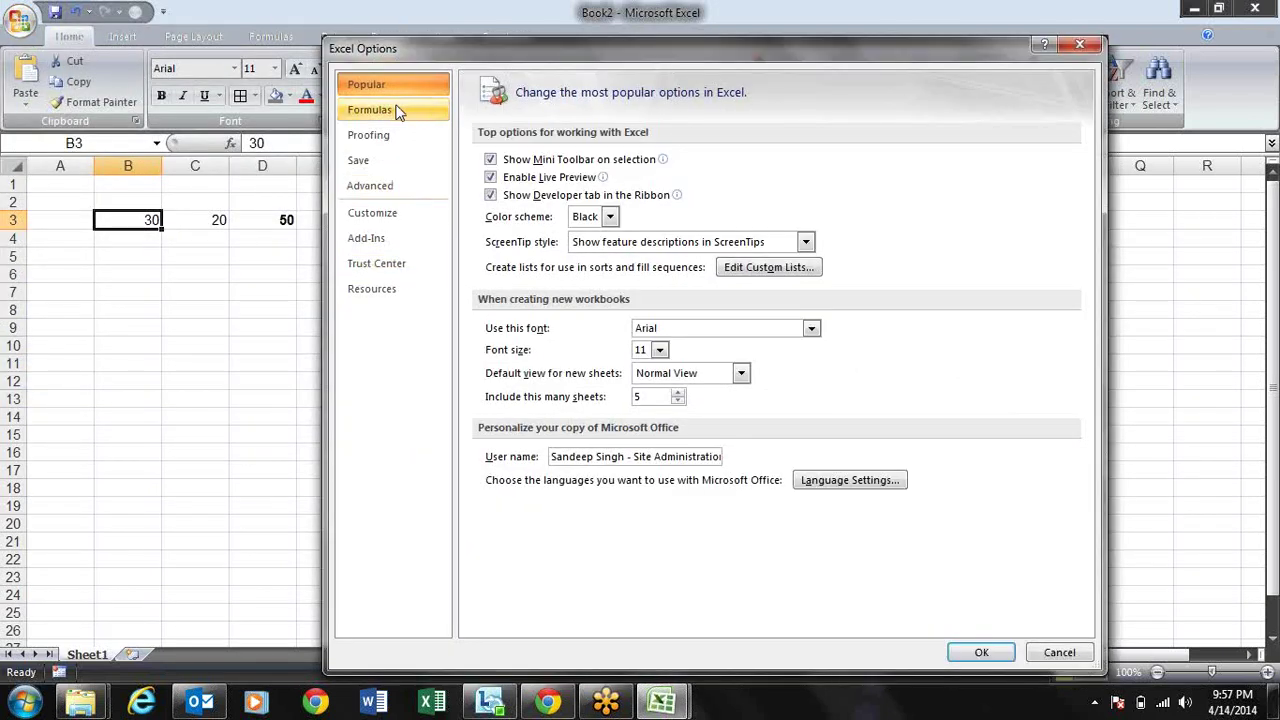
{"action": "left_click", "coordinate": [400, 111]}
{"action": "left_click", "coordinate": [528, 210]}
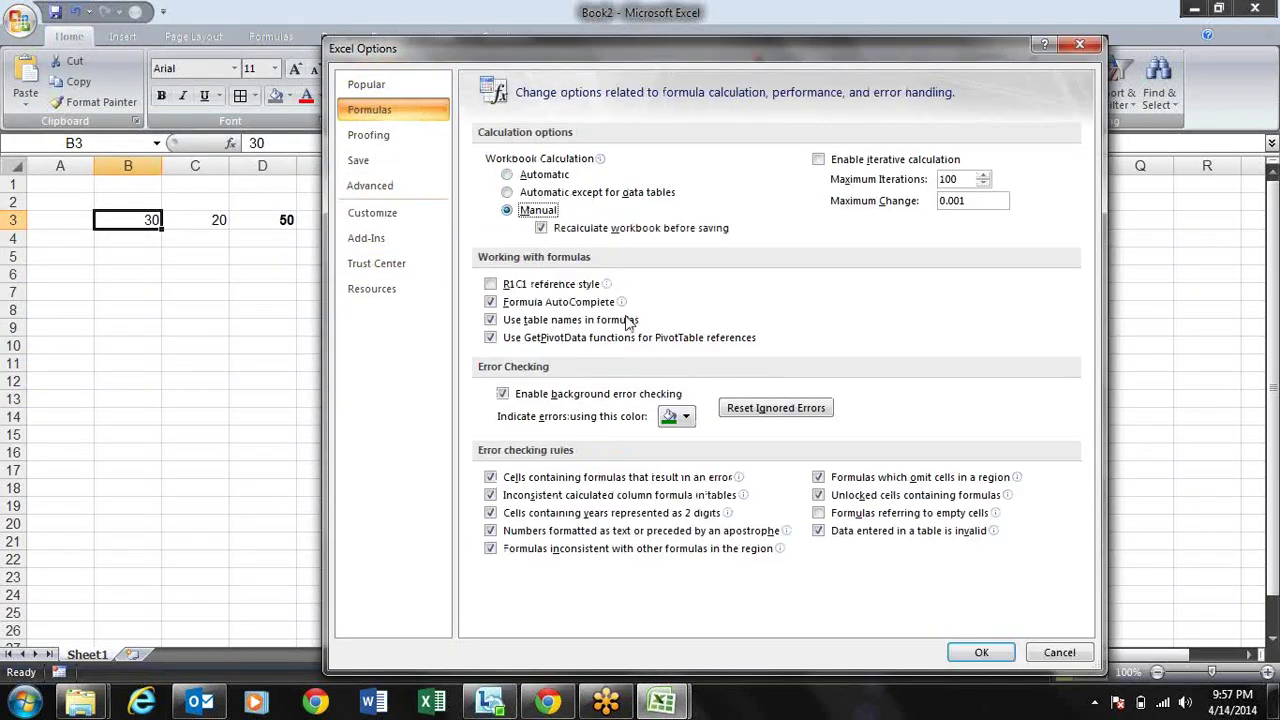
{"action": "left_click", "coordinate": [990, 653]}
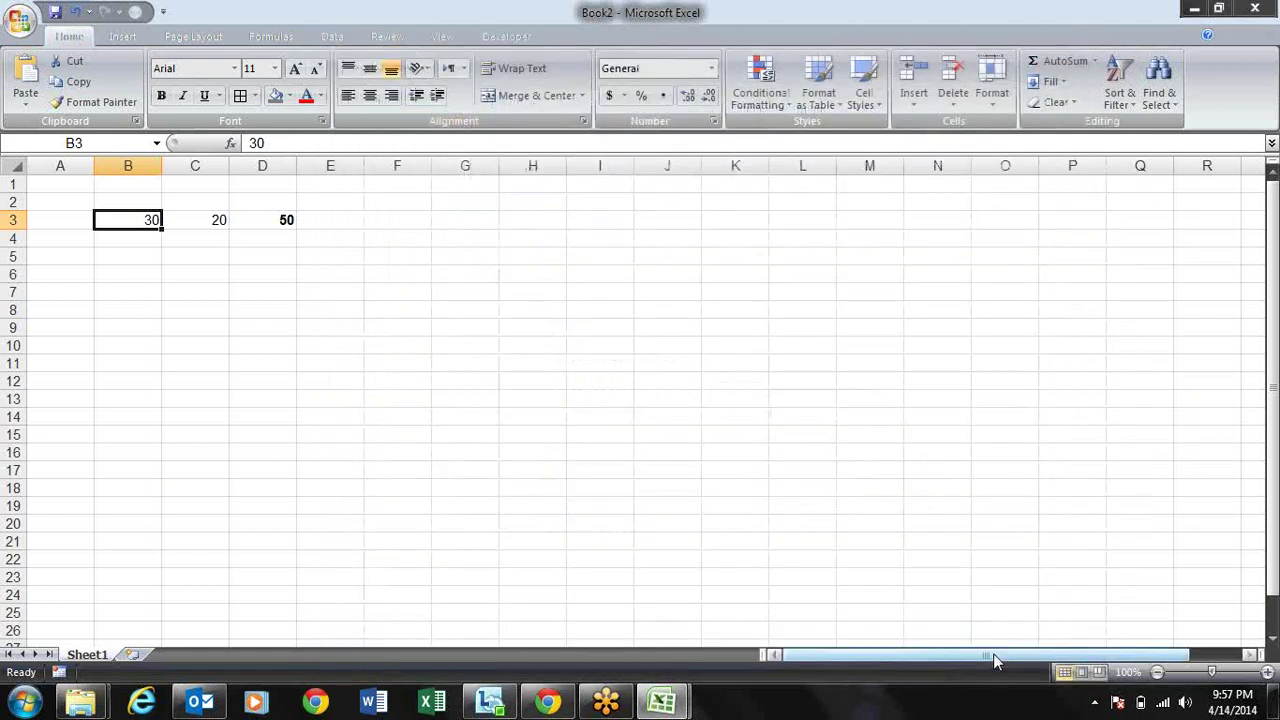
Step: Change B3 to 40, recalculate with F9 so D3 shows 60, and show the calculation modes
{"action": "type", "text": "40"}
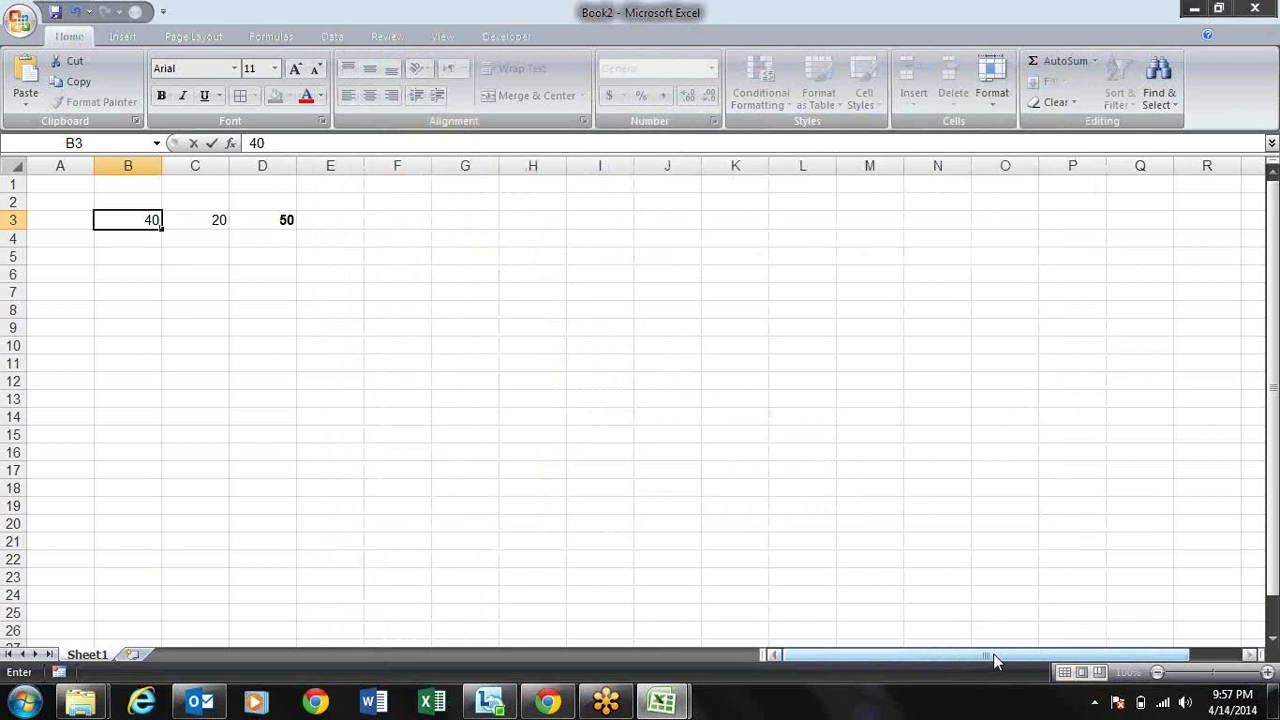
{"action": "key", "text": "Return"}
{"action": "key", "text": "Up"}
{"action": "key", "text": "Right"}
{"action": "key", "text": "Right"}
{"action": "key", "text": "Right"}
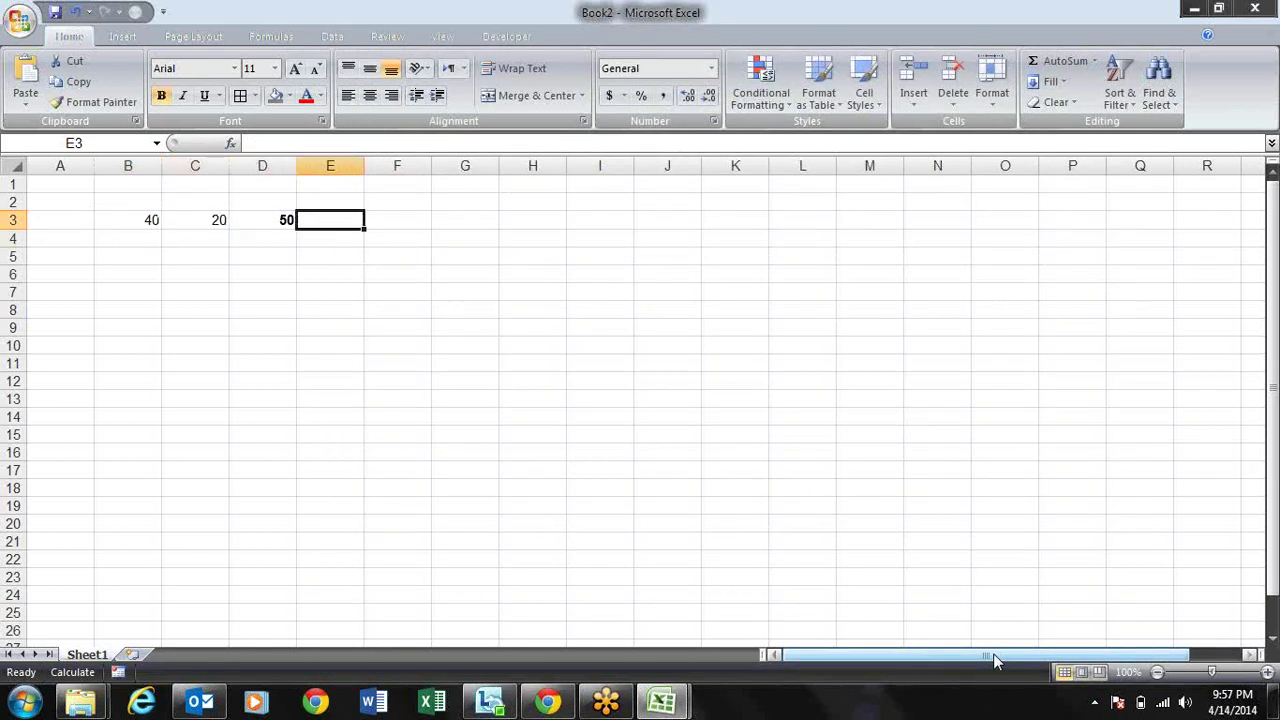
{"action": "key", "text": "Left"}
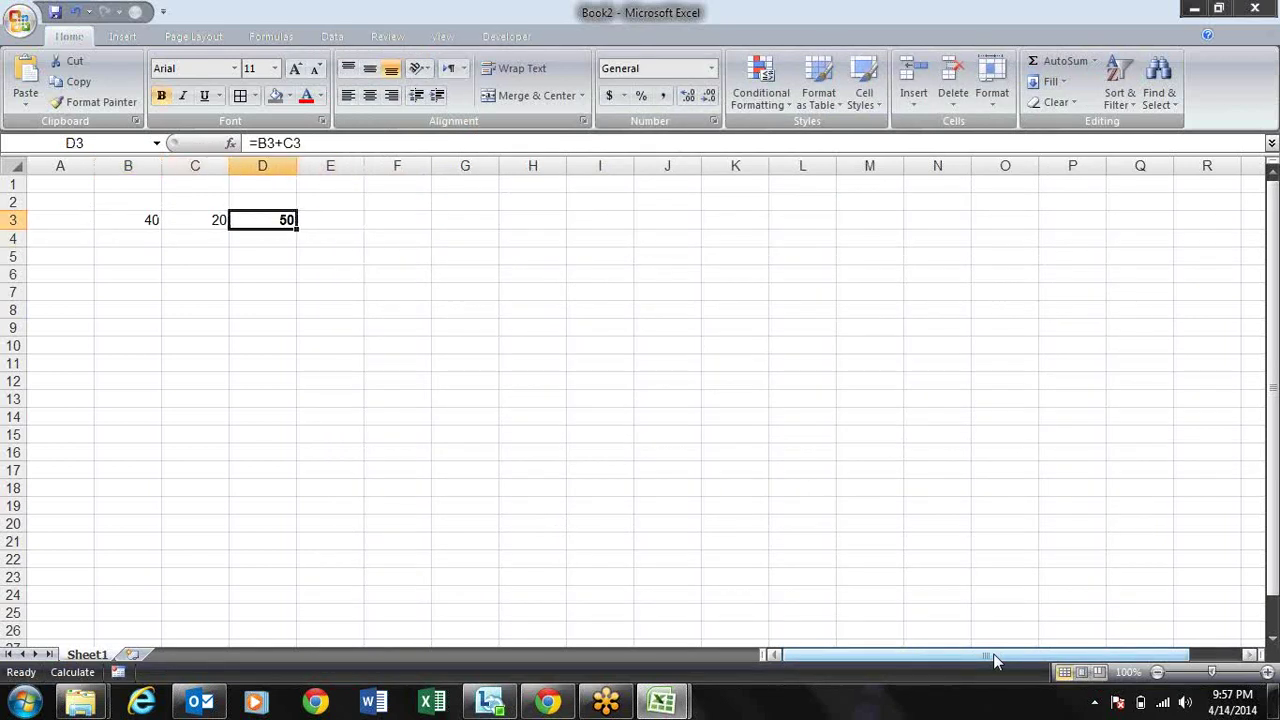
{"action": "left_click", "coordinate": [266, 36]}
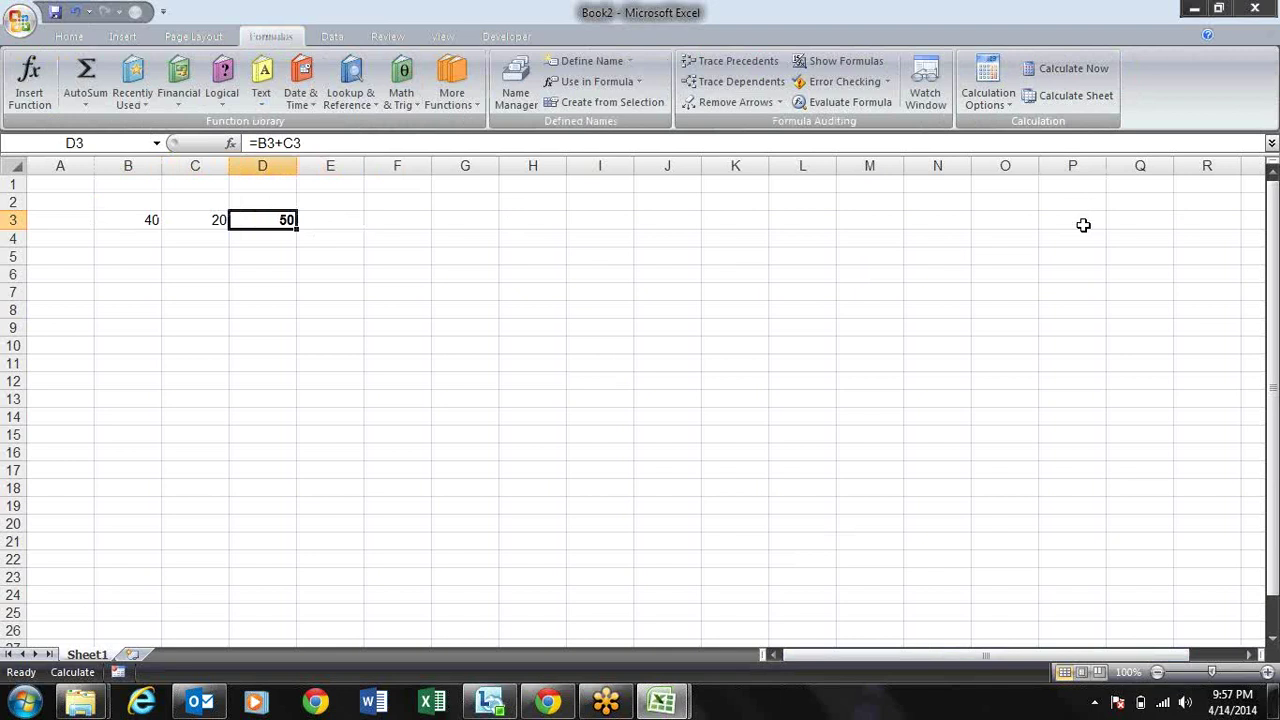
{"action": "key", "text": "F9"}
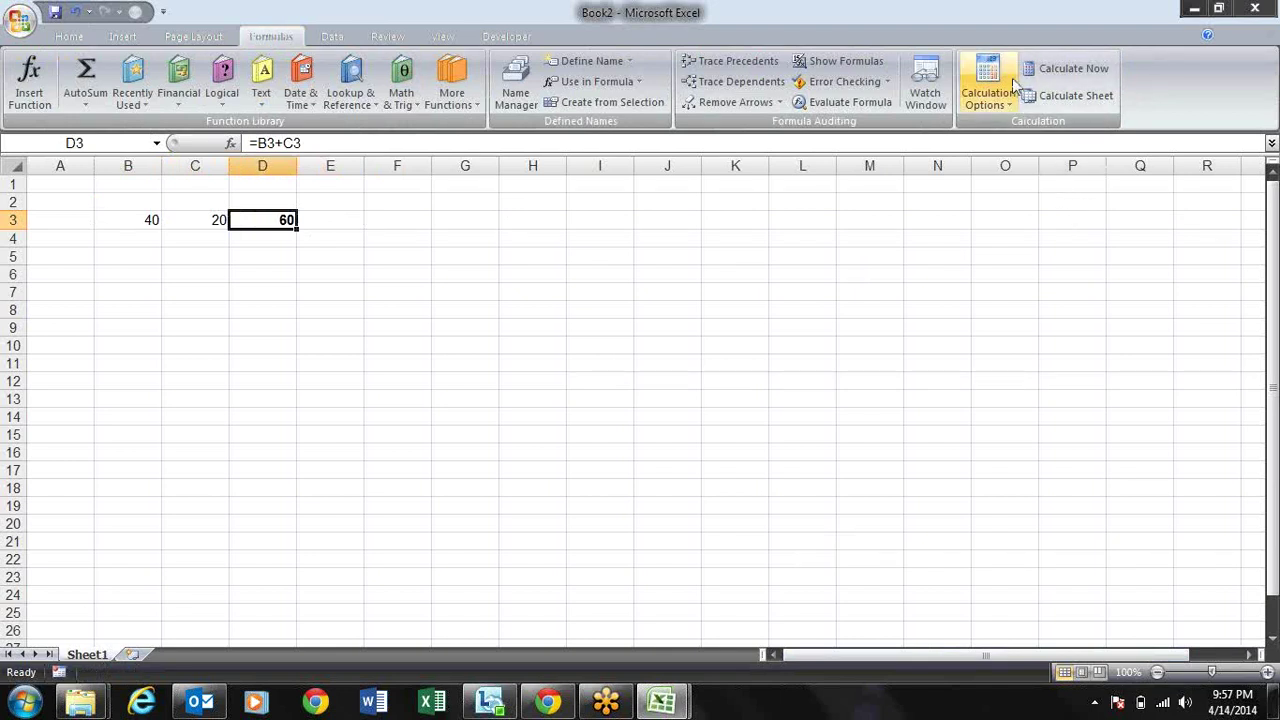
{"action": "left_click", "coordinate": [1013, 100]}
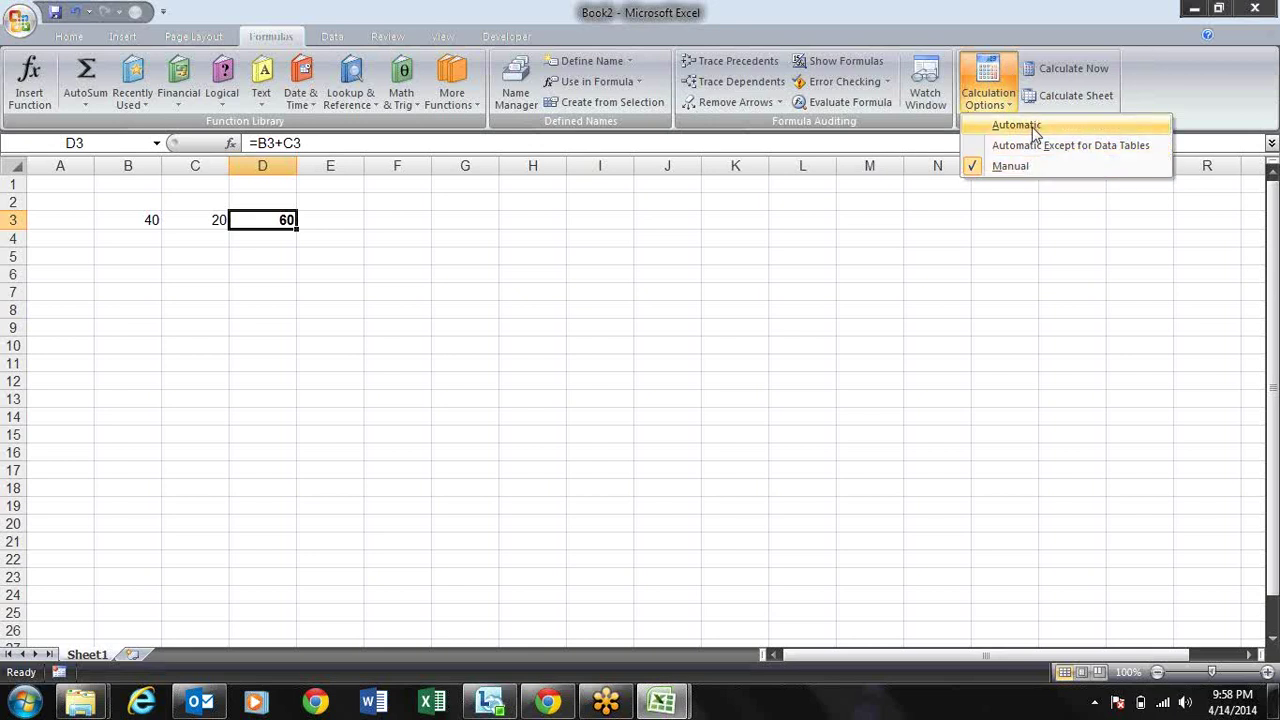
Step: Set workbook calculation back to Automatic
{"action": "left_click", "coordinate": [1030, 127]}
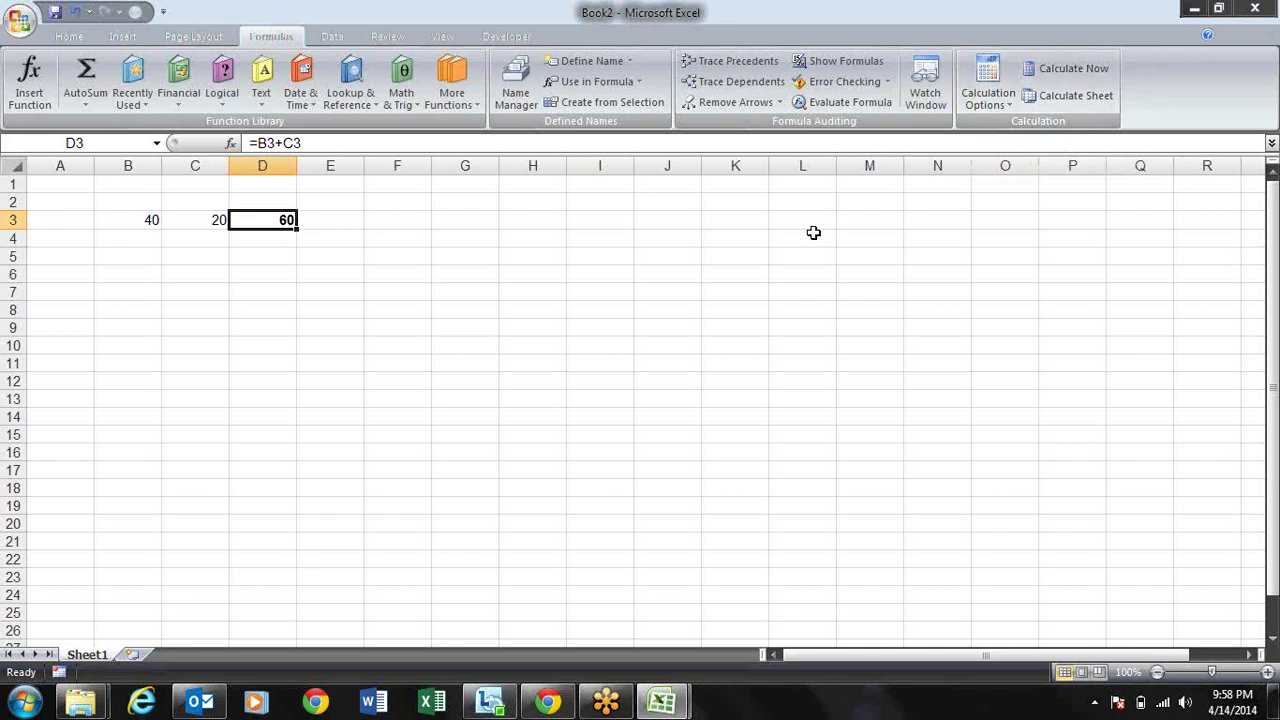
{"action": "left_click", "coordinate": [604, 240]}
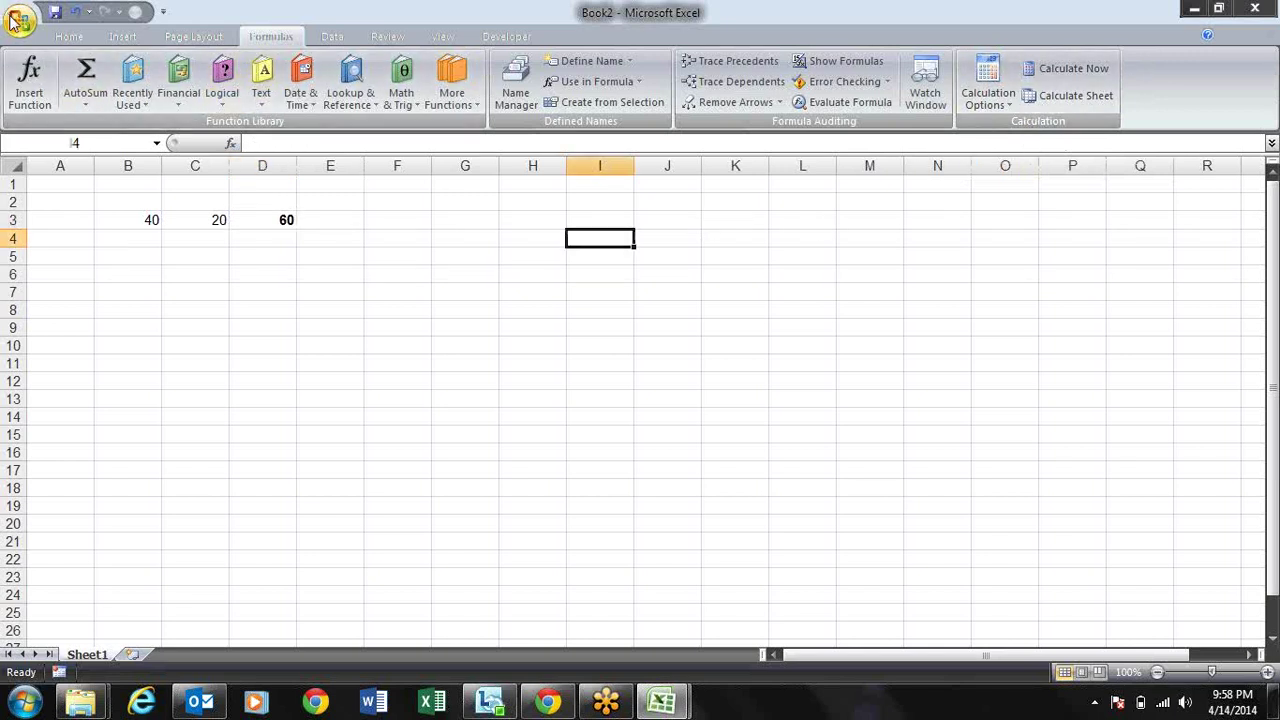
{"action": "left_click", "coordinate": [14, 24]}
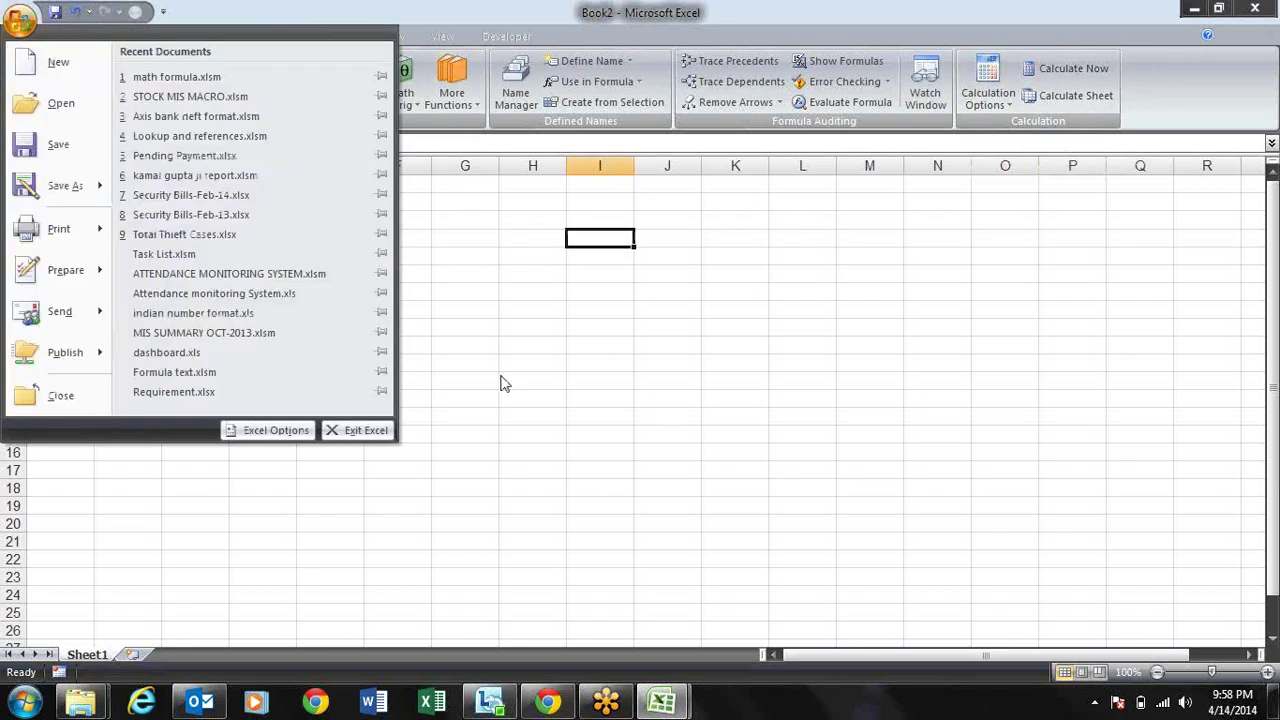
{"action": "left_click", "coordinate": [503, 380]}
Step: Enter 30 in C3 so the bold D3 total updates instantly to 70
{"action": "left_click", "coordinate": [186, 222]}
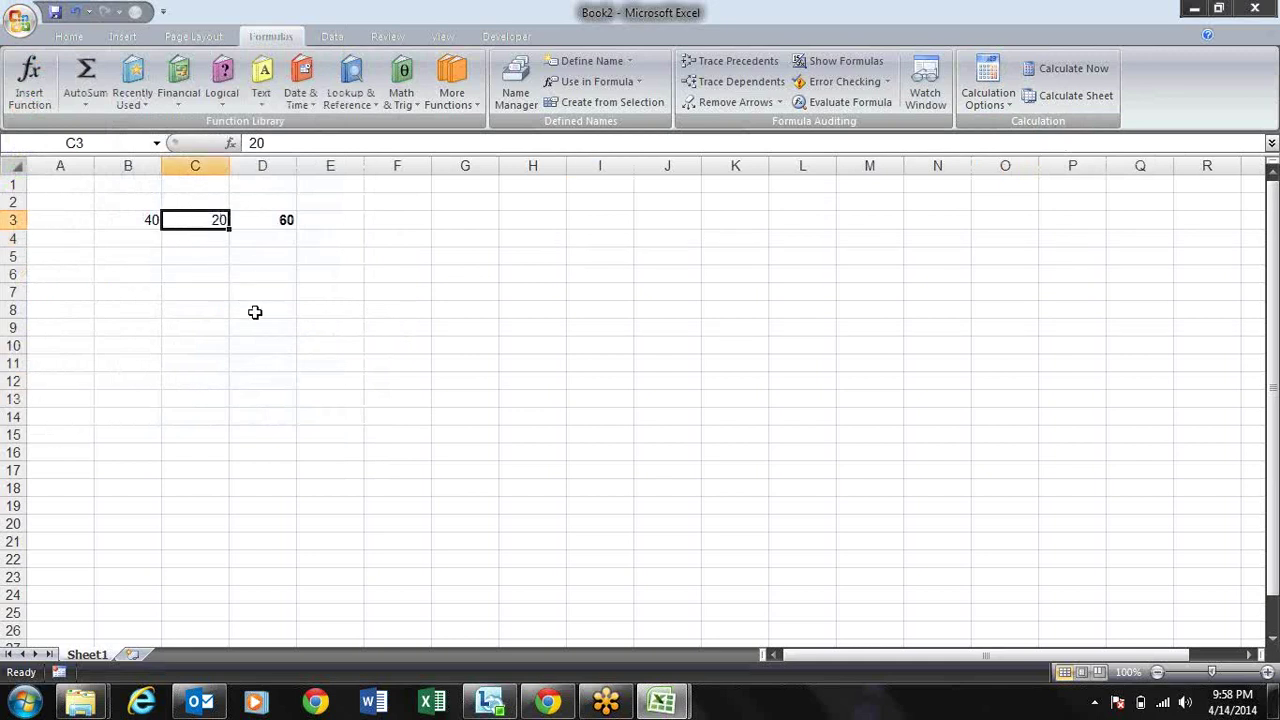
{"action": "type", "text": "30"}
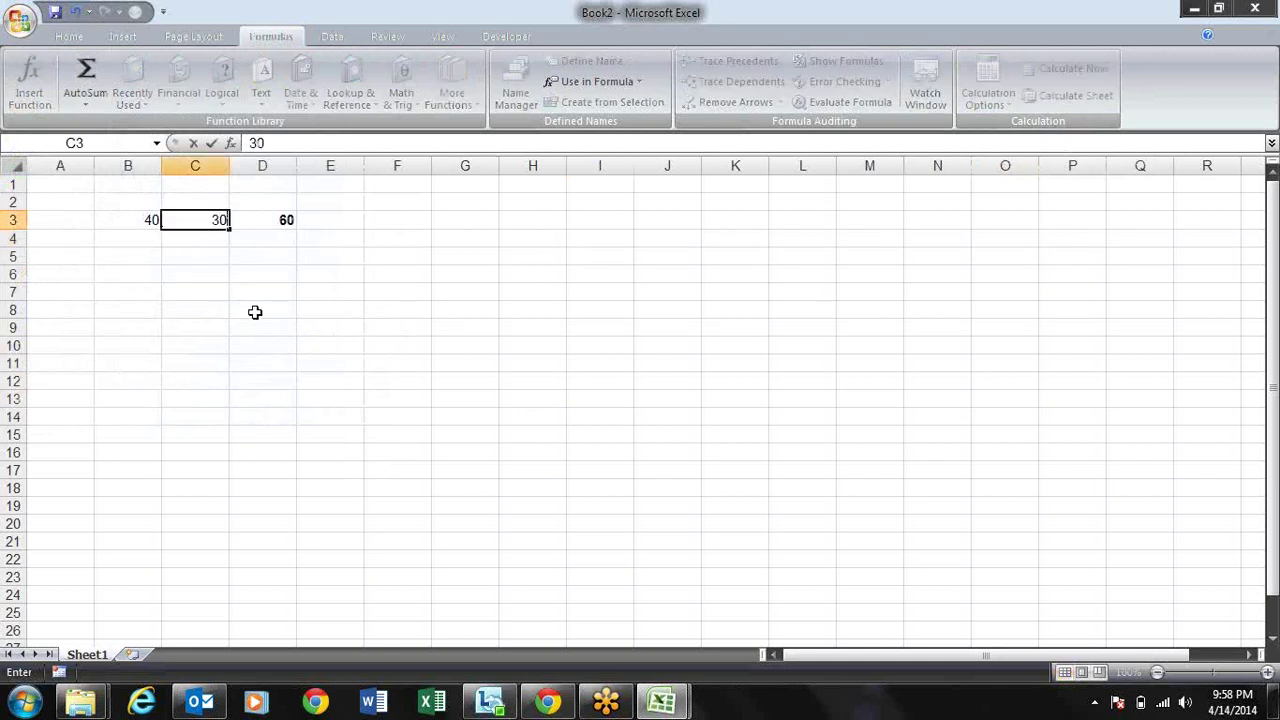
{"action": "key", "text": "Return"}
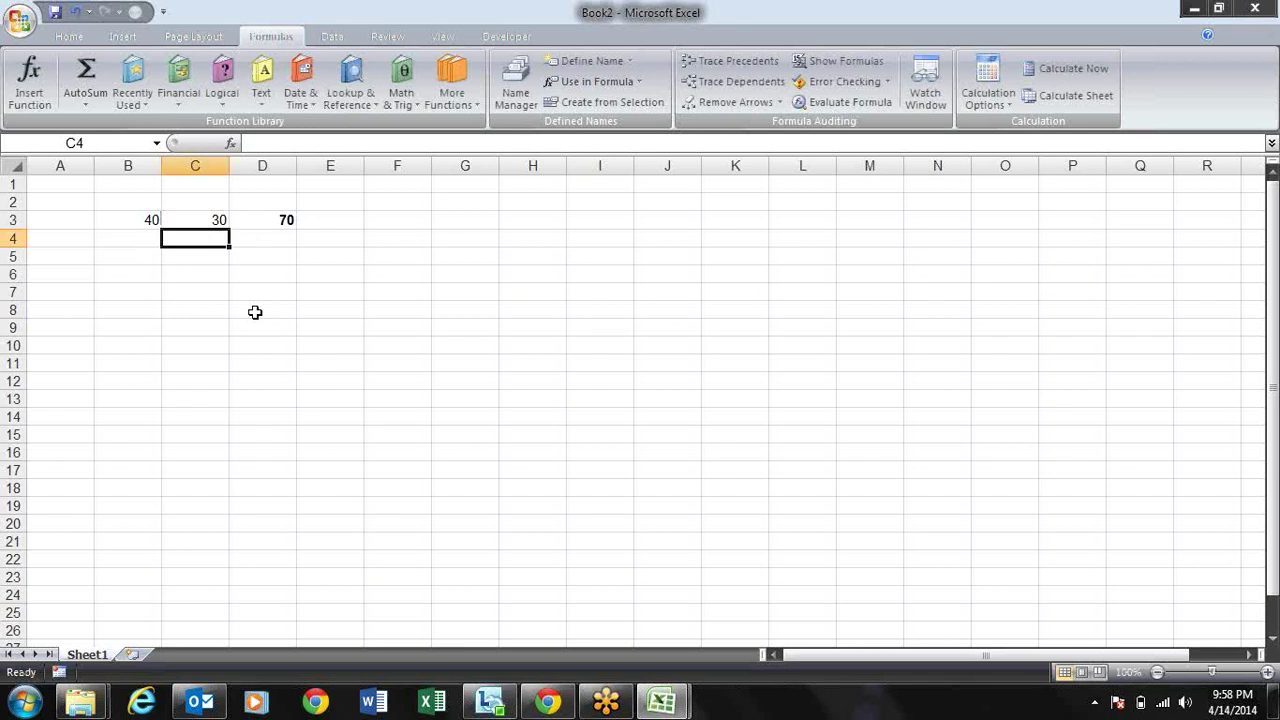
{"action": "left_click", "coordinate": [20, 20]}
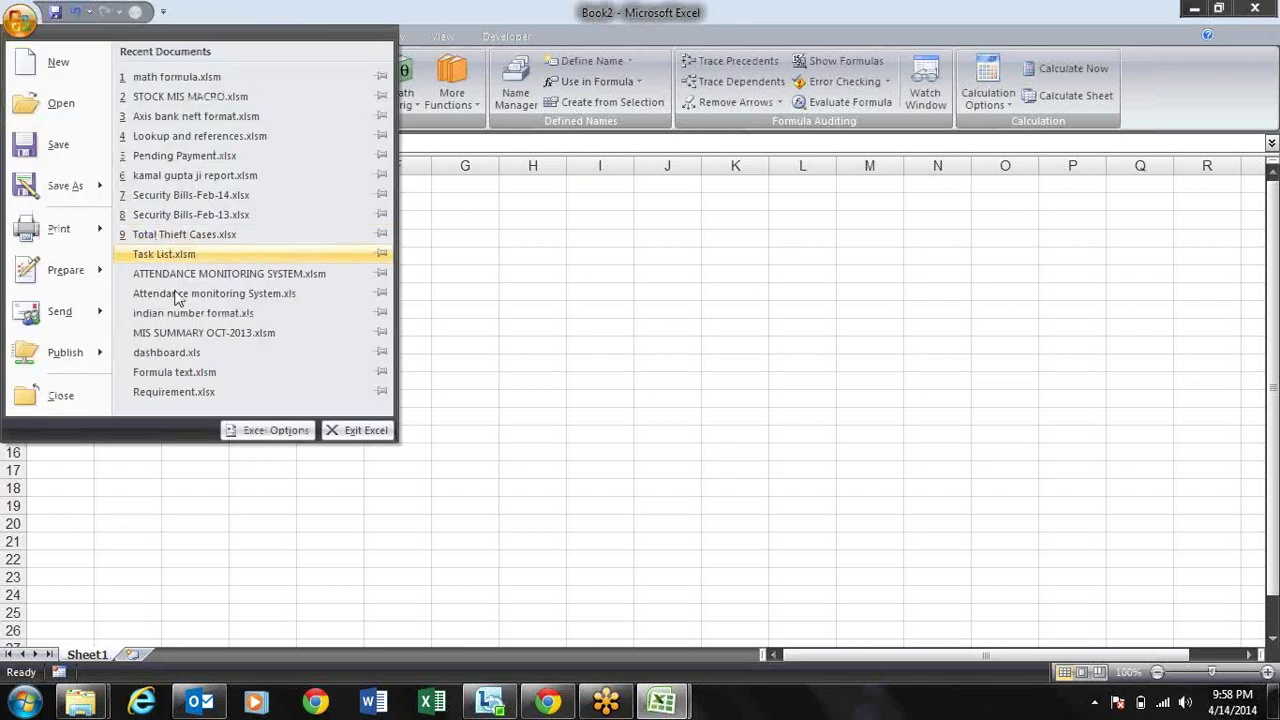
Step: Tick R1C1 reference style in Excel Options > Formulas, then select a cell to see R7C6
{"action": "left_click", "coordinate": [262, 430]}
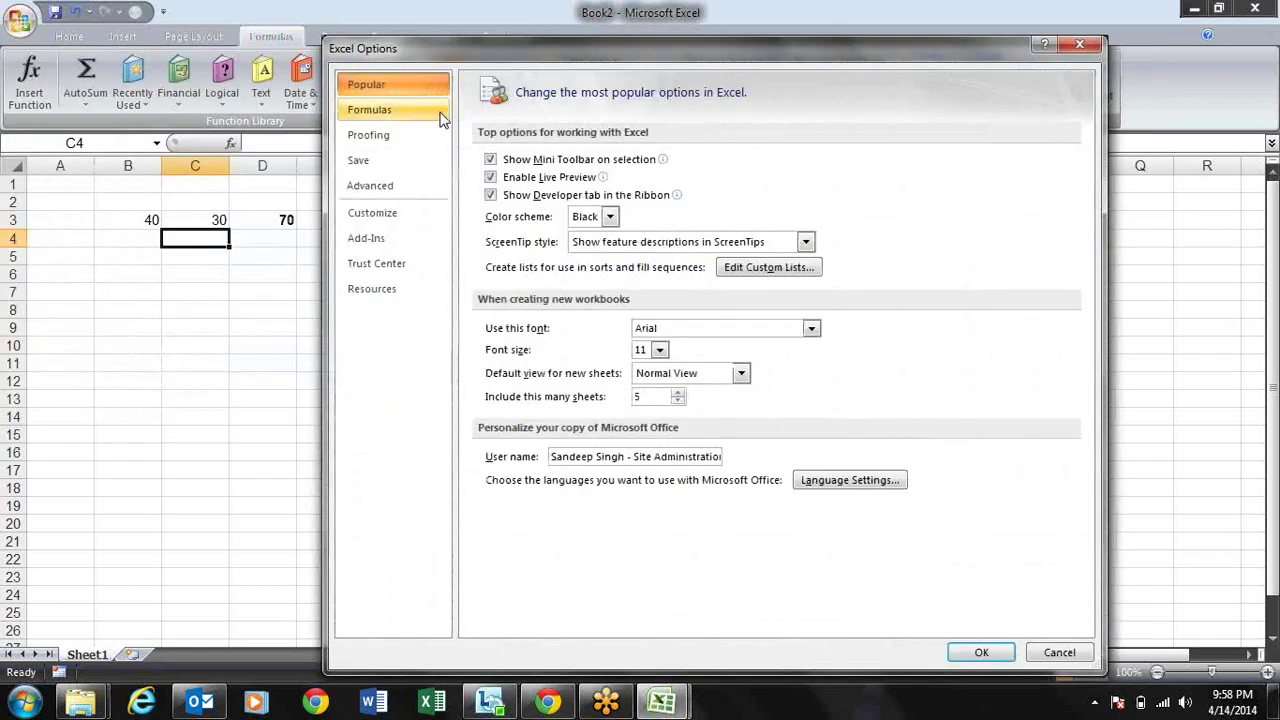
{"action": "left_click", "coordinate": [440, 112]}
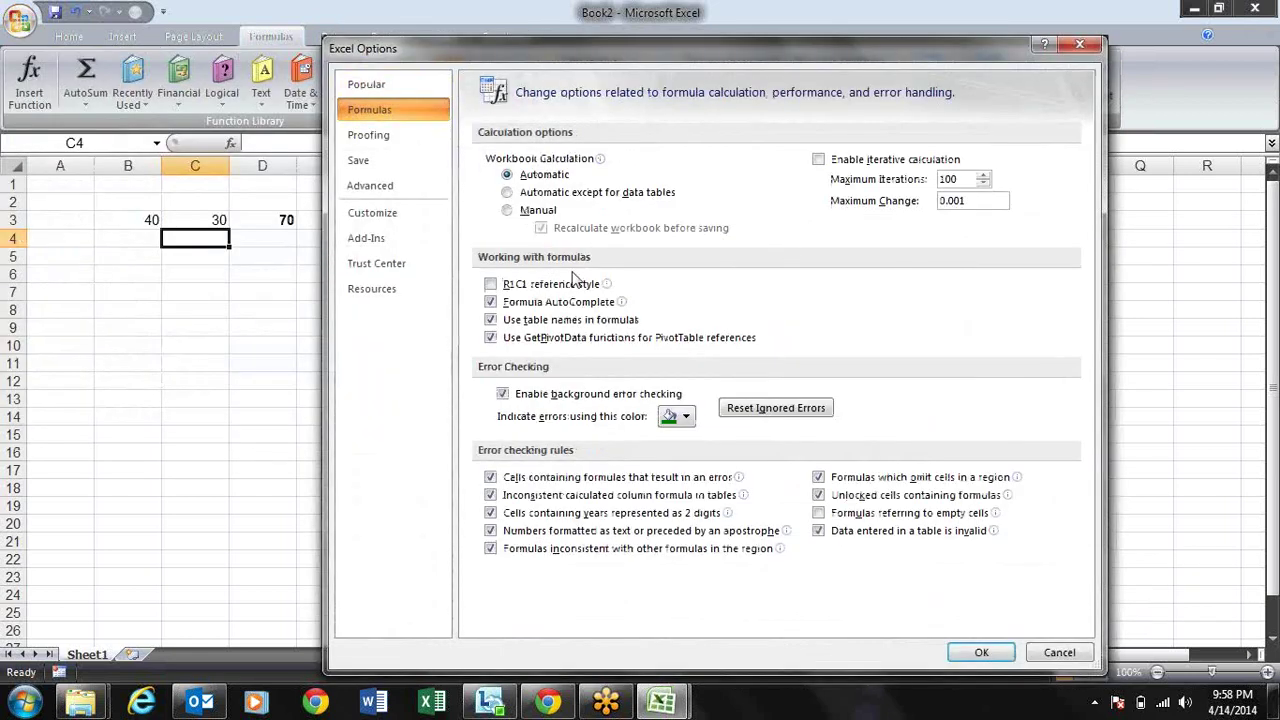
{"action": "mouse_move", "coordinate": [507, 290]}
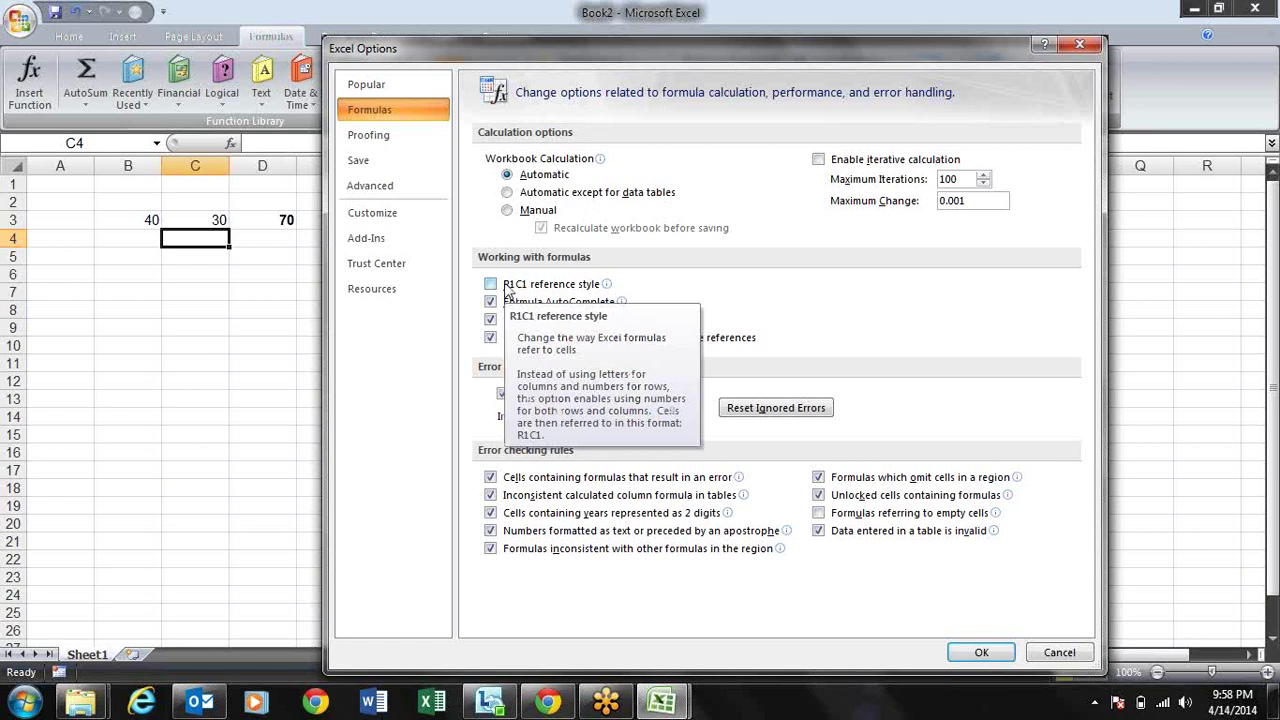
{"action": "left_click", "coordinate": [507, 288]}
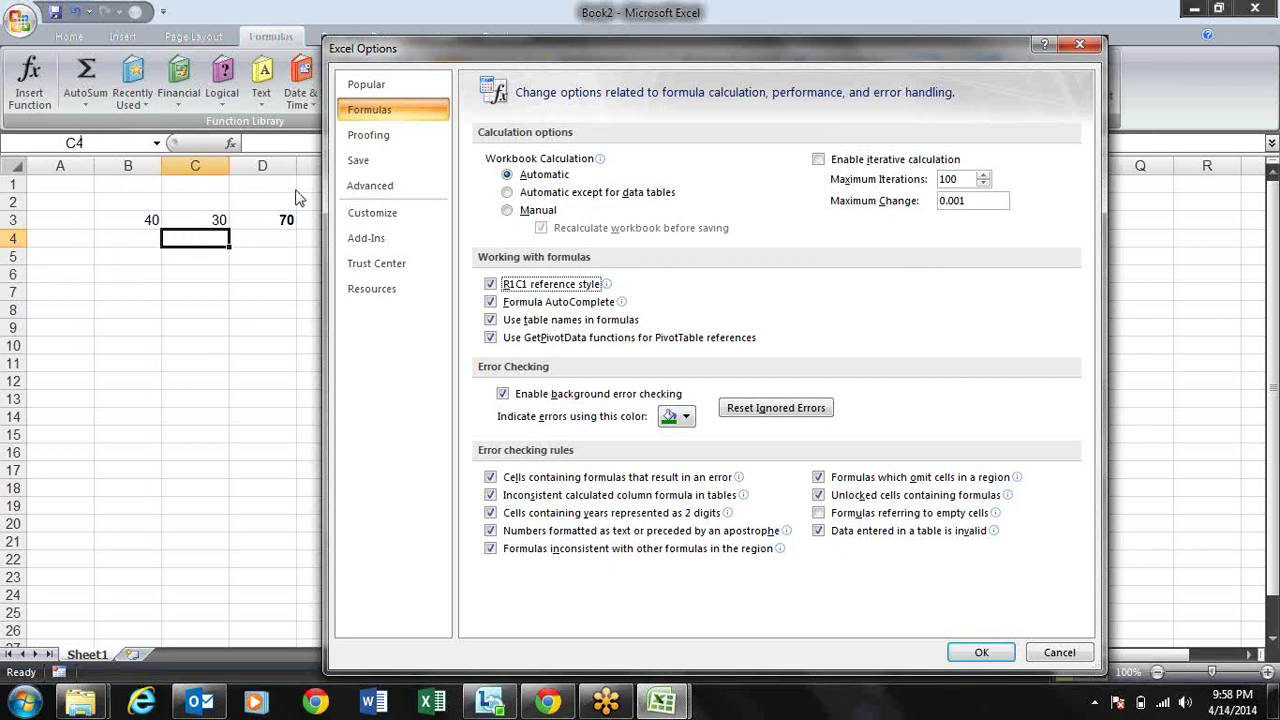
{"action": "mouse_move", "coordinate": [593, 305]}
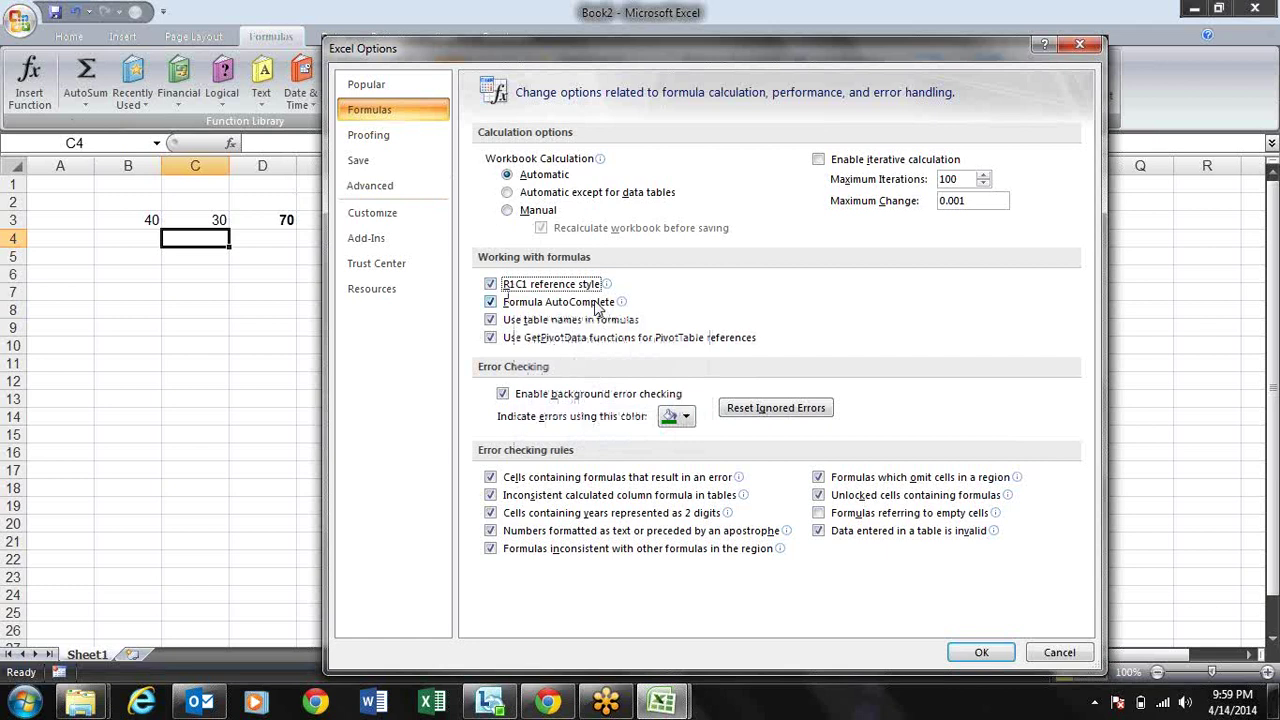
{"action": "left_click", "coordinate": [970, 652]}
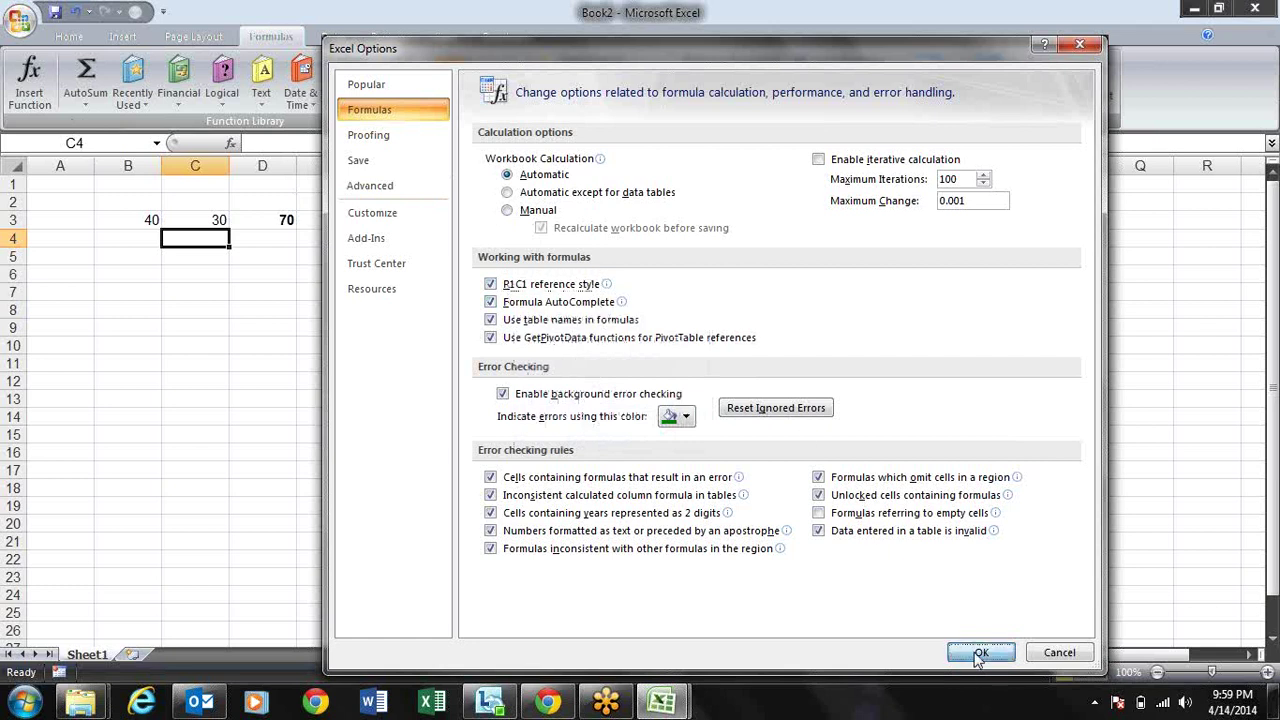
{"action": "left_click", "coordinate": [410, 290]}
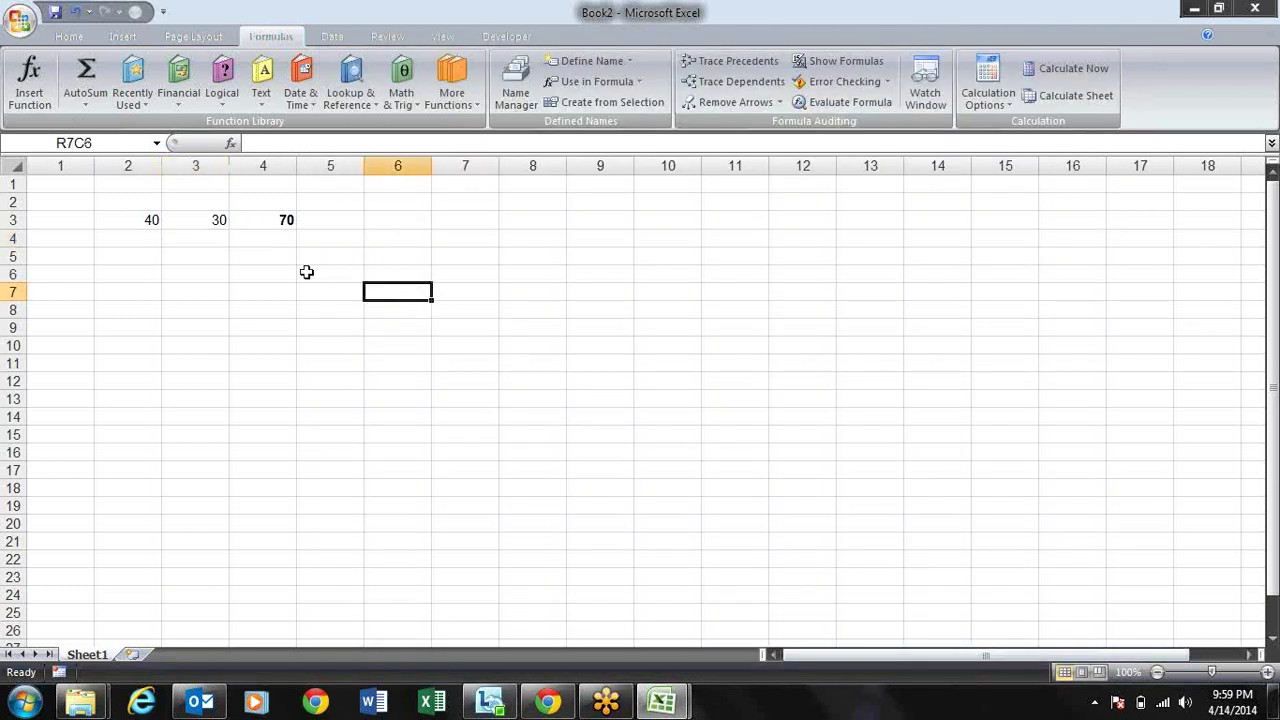
{"action": "left_click", "coordinate": [148, 161]}
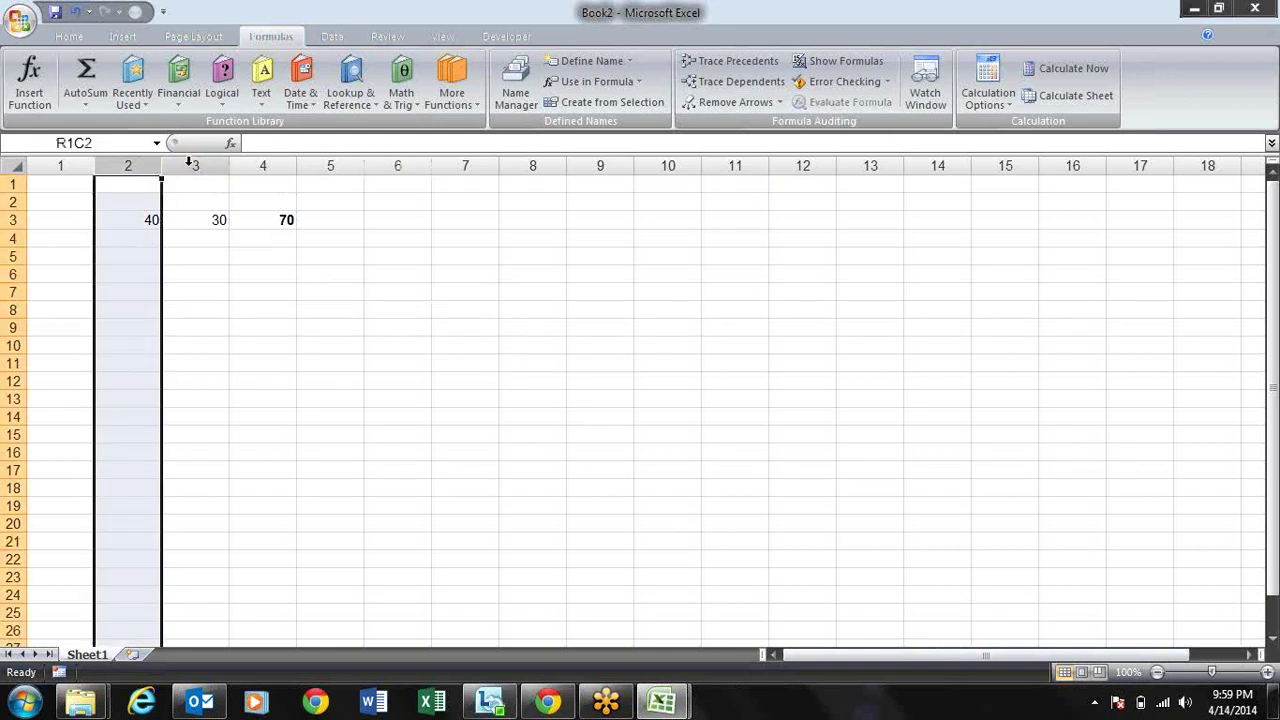
{"action": "left_click", "coordinate": [190, 161]}
{"action": "left_click", "coordinate": [265, 162]}
{"action": "left_click", "coordinate": [355, 243]}
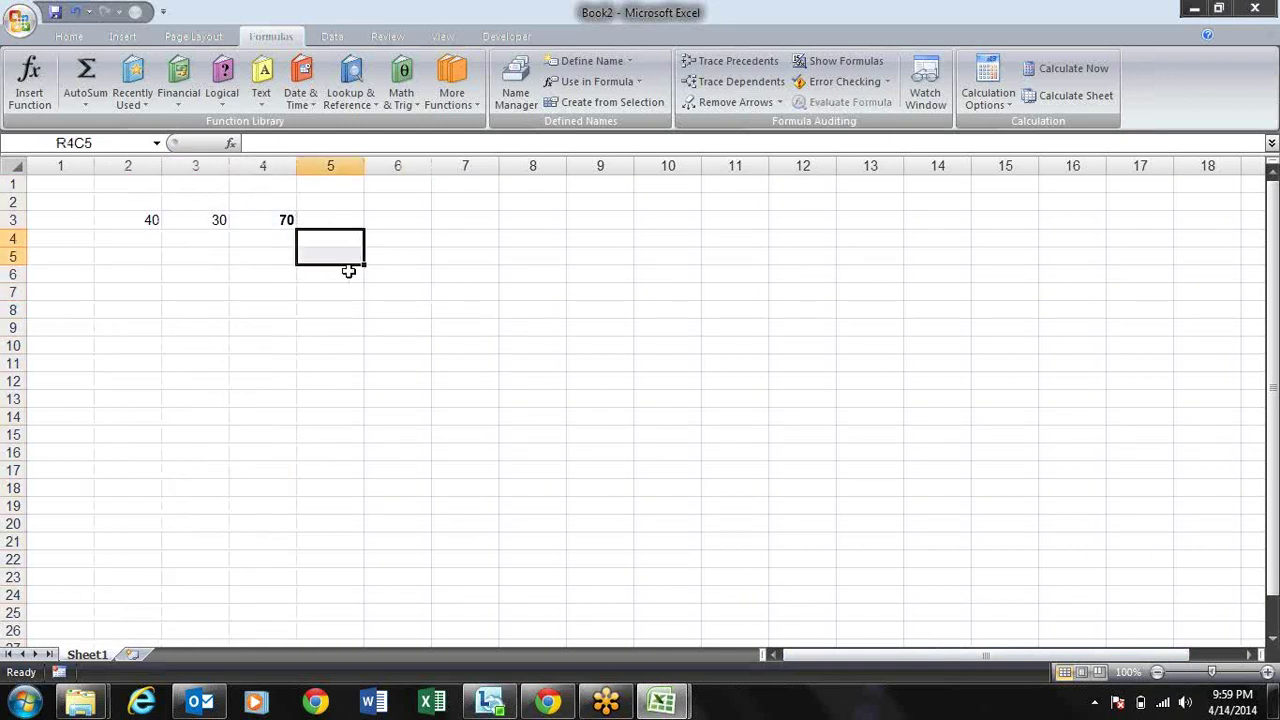
{"action": "left_click", "coordinate": [349, 205]}
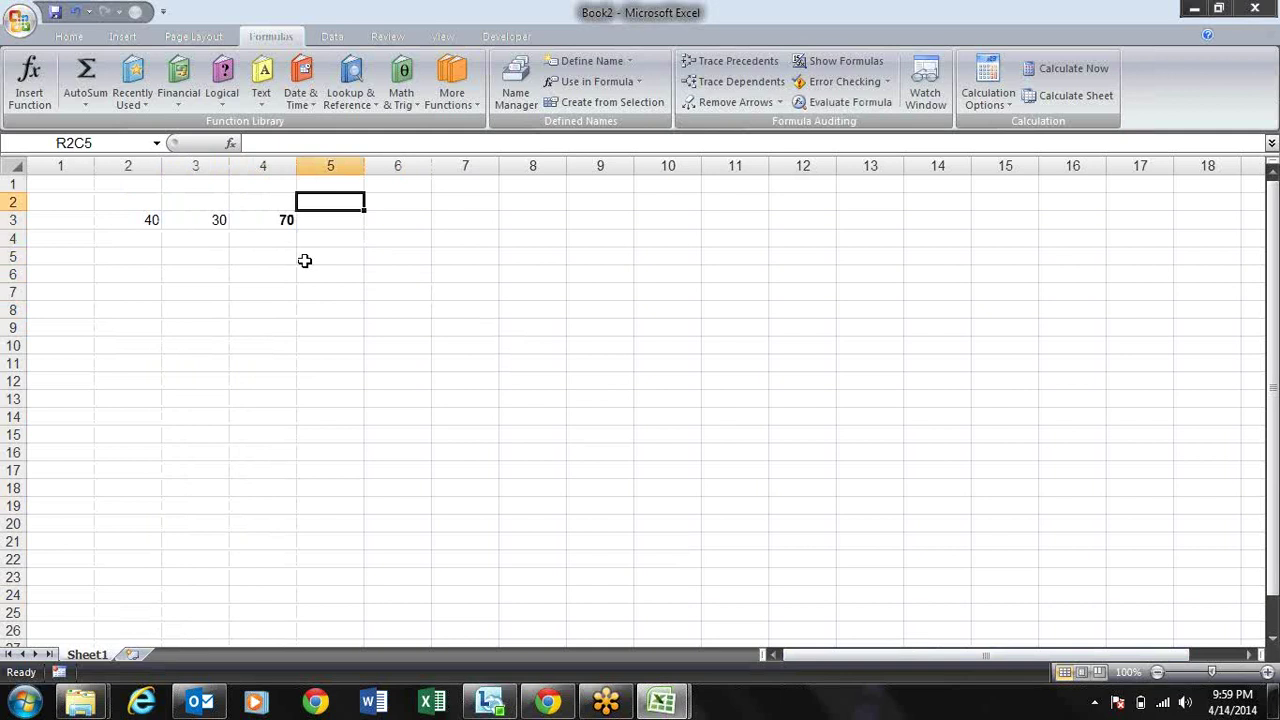
{"action": "left_click", "coordinate": [251, 235]}
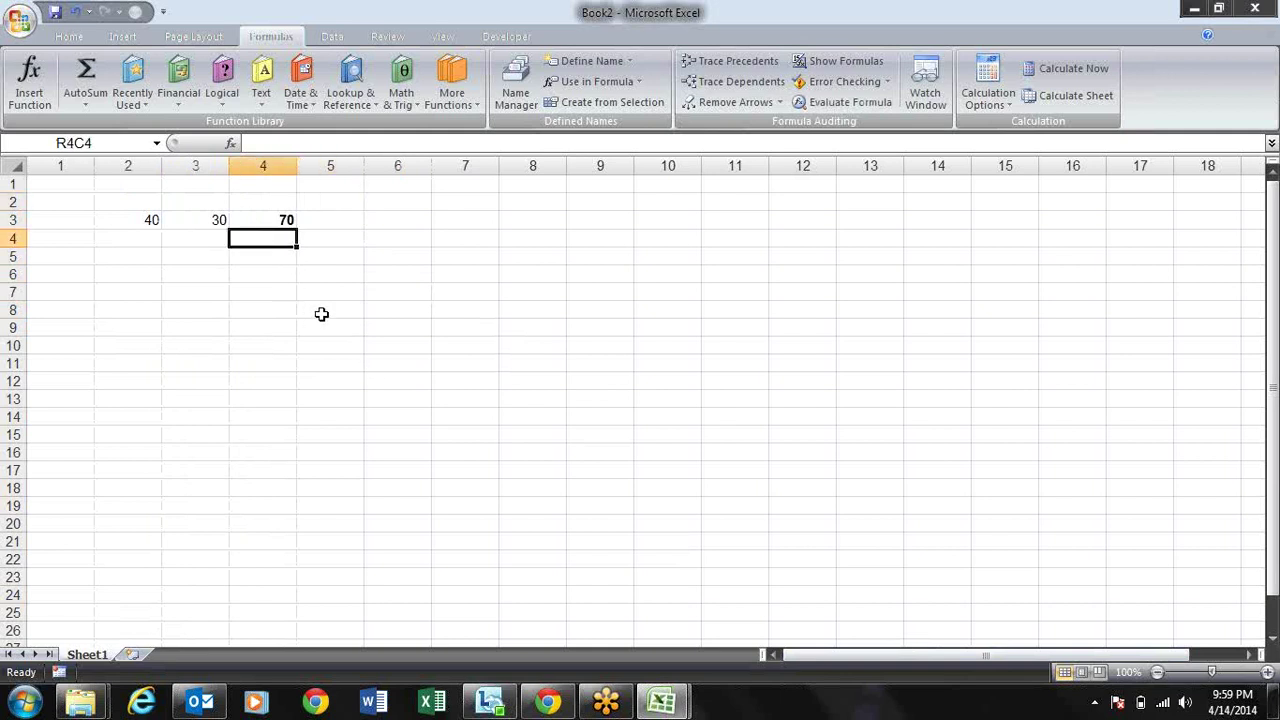
{"action": "key", "text": "Up"}
{"action": "key", "text": "F2"}
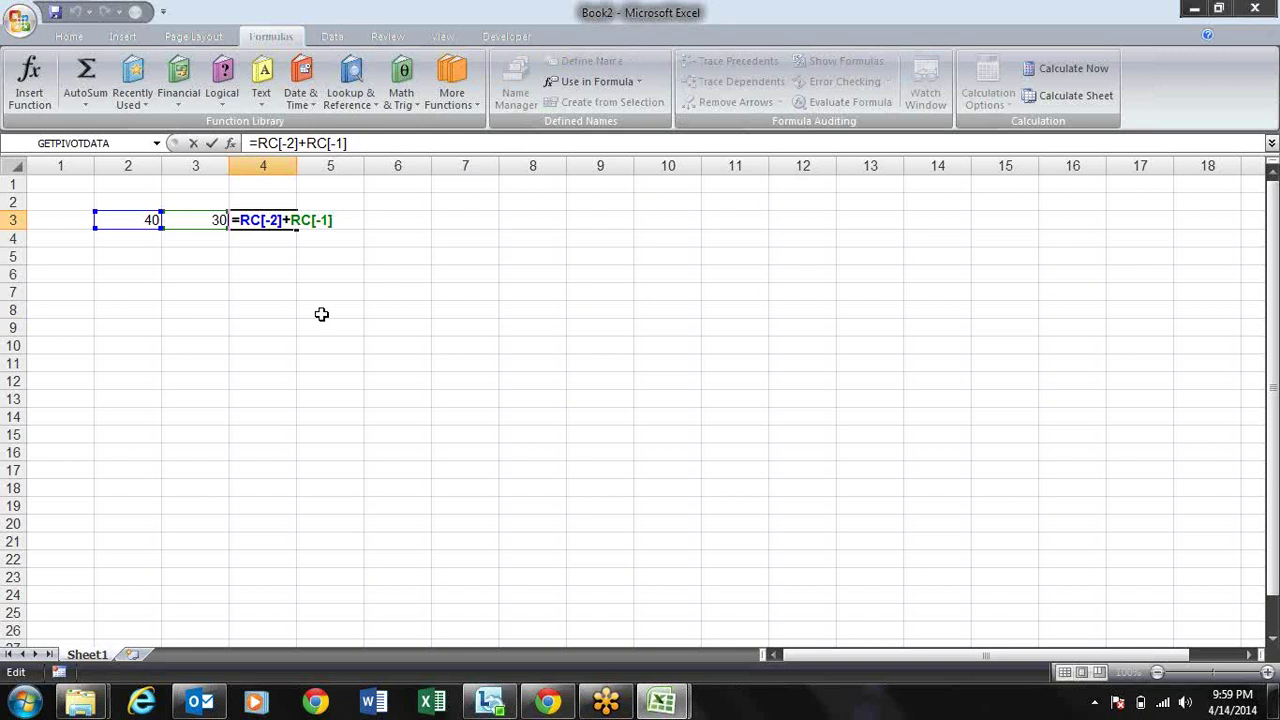
{"action": "key", "text": "Return"}
{"action": "key", "text": "Right"}
{"action": "key", "text": "Right"}
{"action": "key", "text": "Right"}
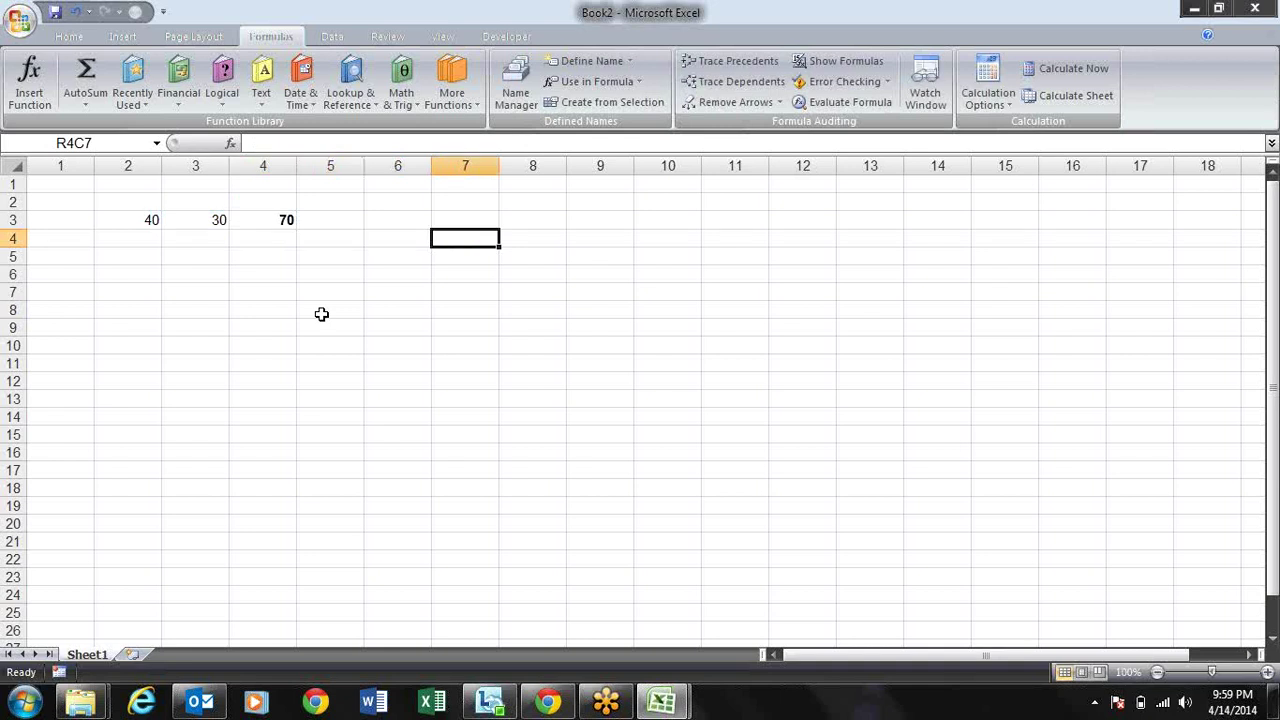
{"action": "type", "text": "="}
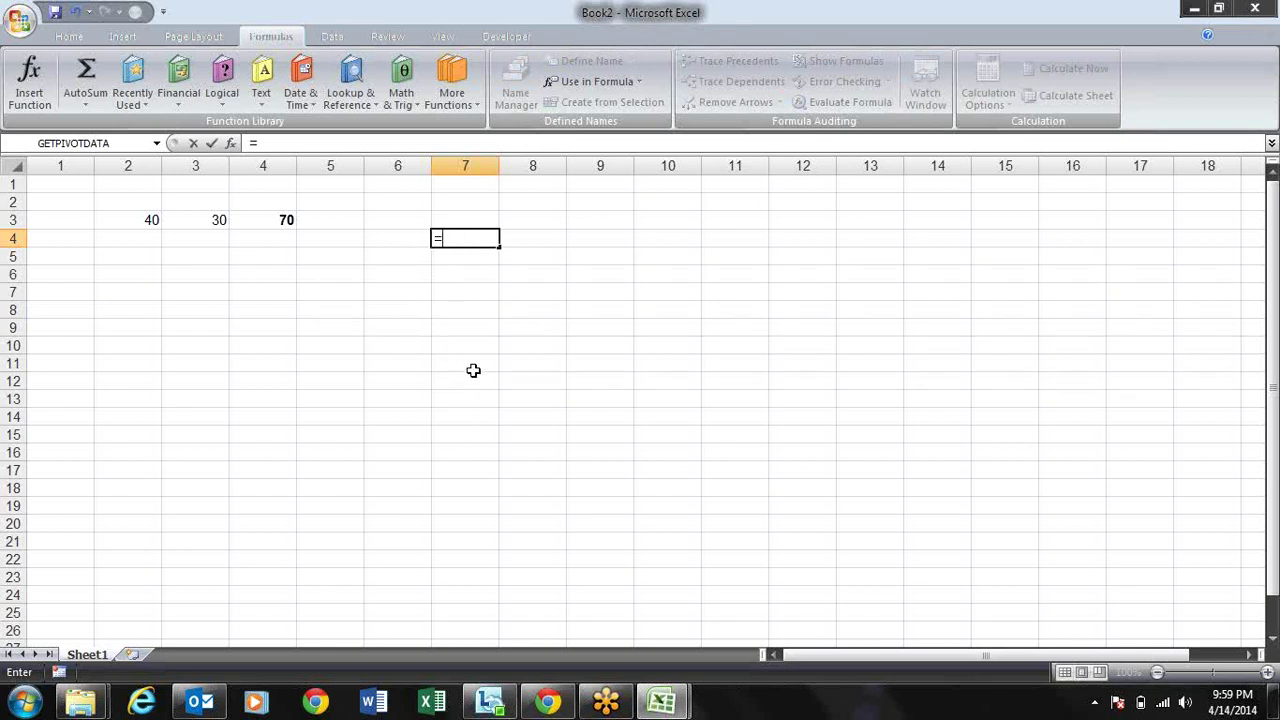
{"action": "key", "text": "Escape"}
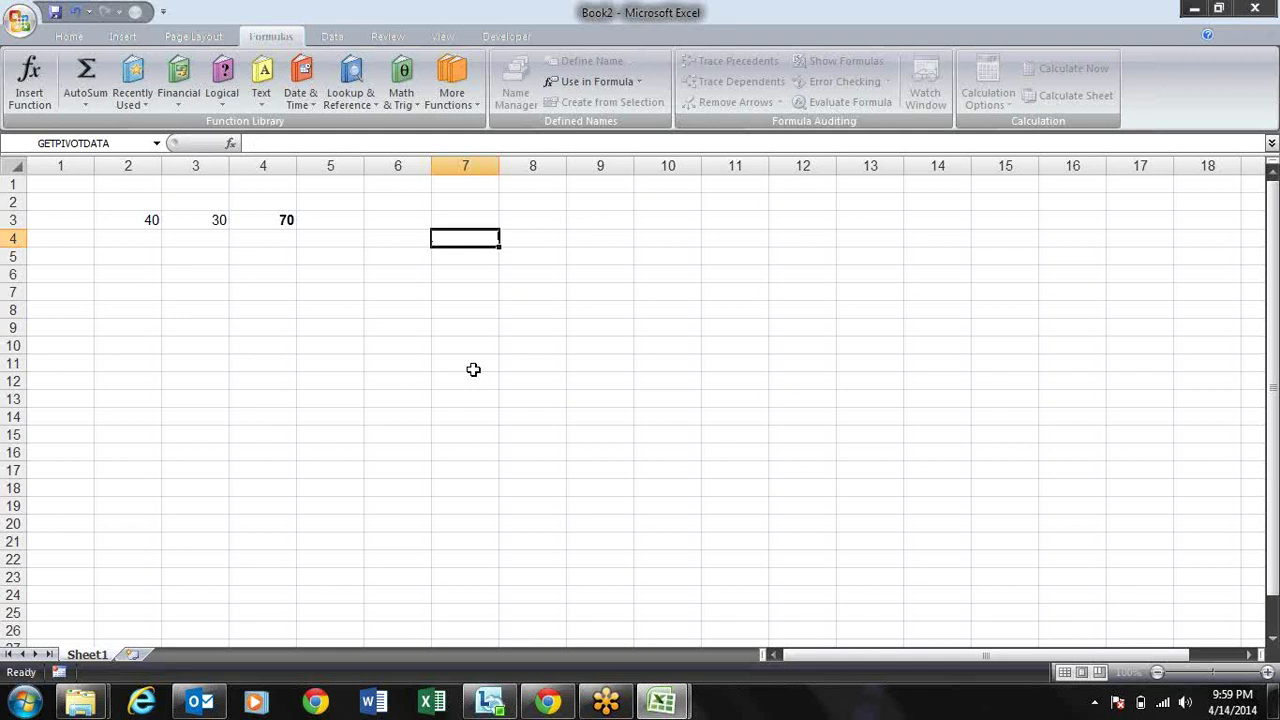
{"action": "left_click", "coordinate": [473, 366]}
{"action": "type", "text": "0"}
{"action": "key", "text": "Up"}
{"action": "left_click", "coordinate": [473, 366]}
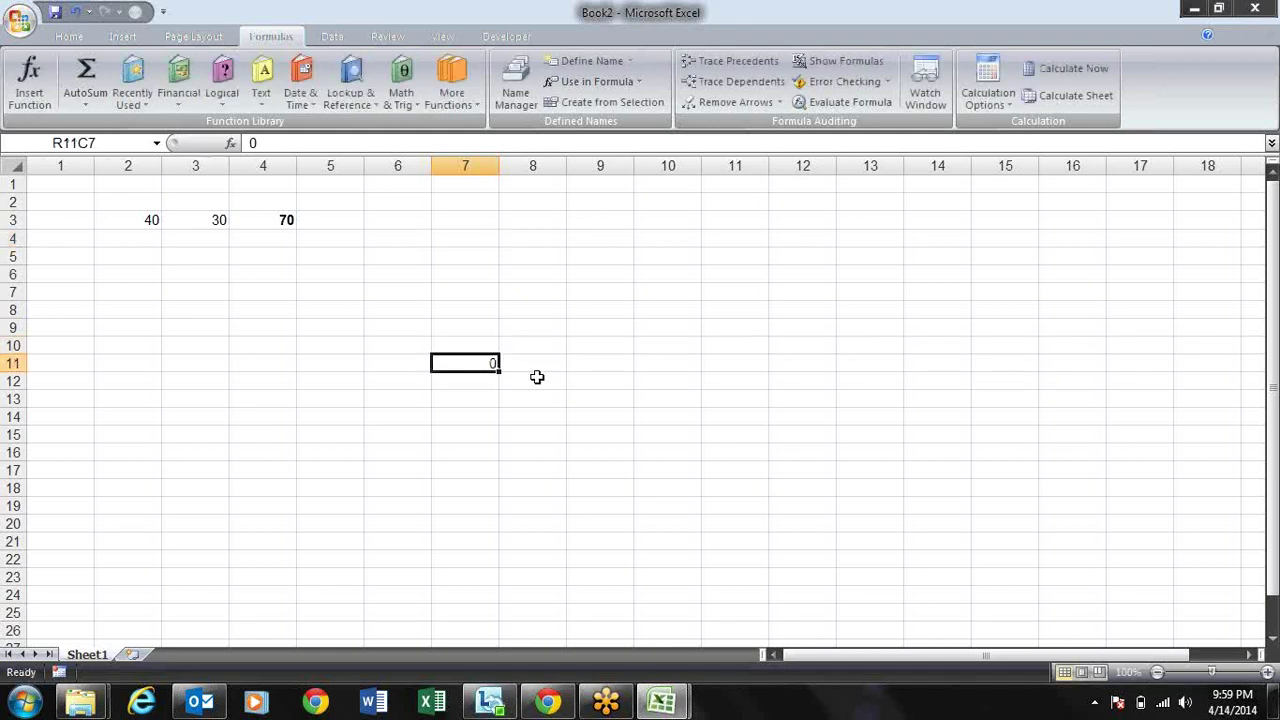
{"action": "left_click_drag", "start_coordinate": [497, 369], "coordinate": [771, 382]}
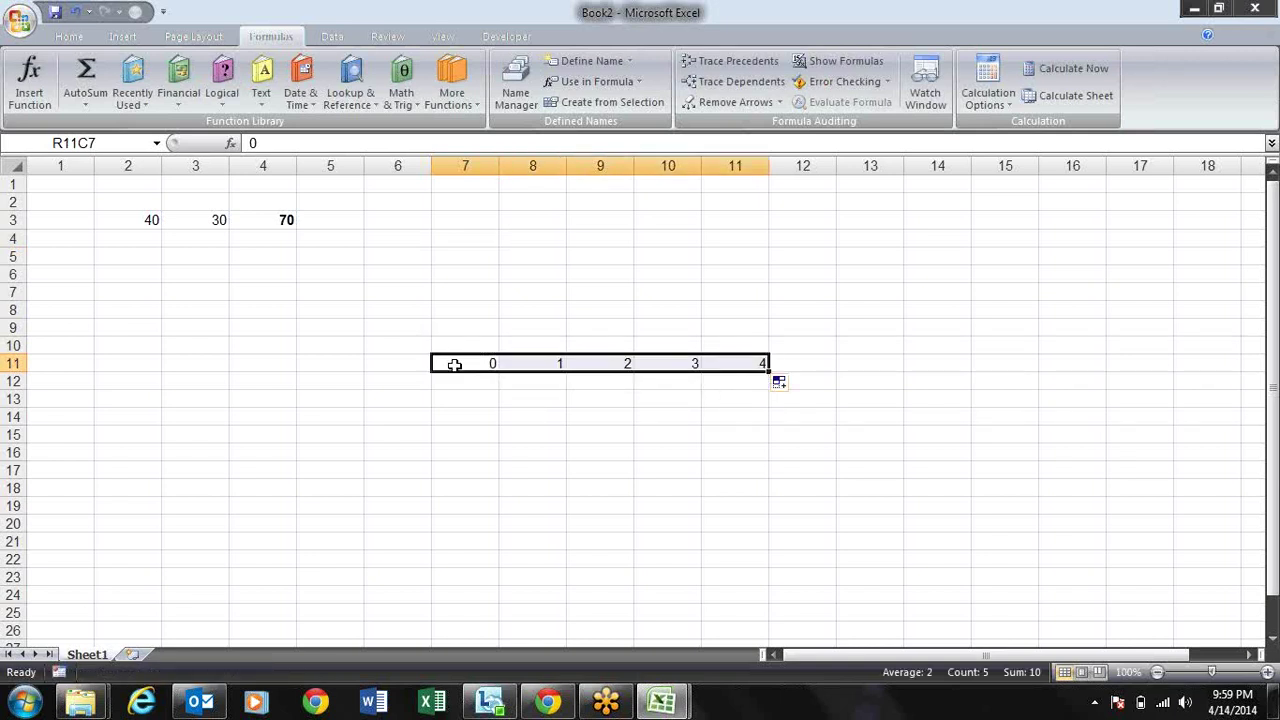
{"action": "left_click", "coordinate": [455, 363]}
{"action": "left_click_drag", "start_coordinate": [497, 368], "coordinate": [224, 362]}
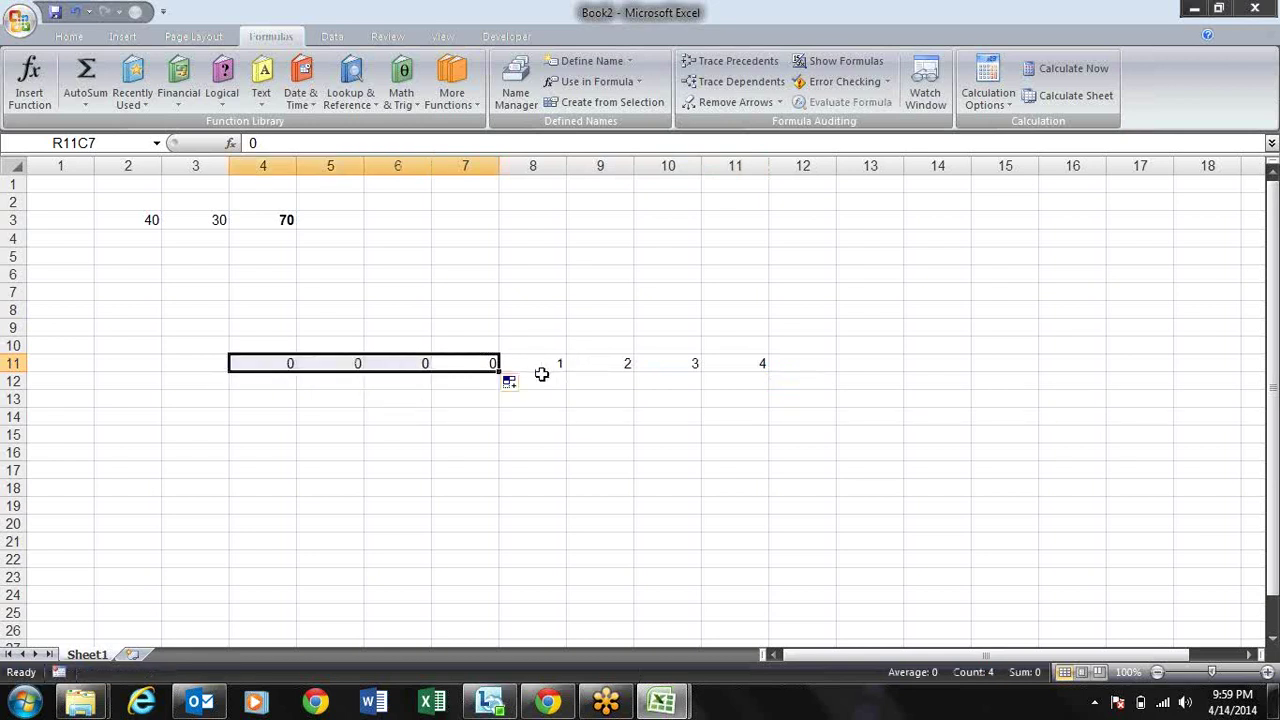
{"action": "key", "text": "ctrl+z"}
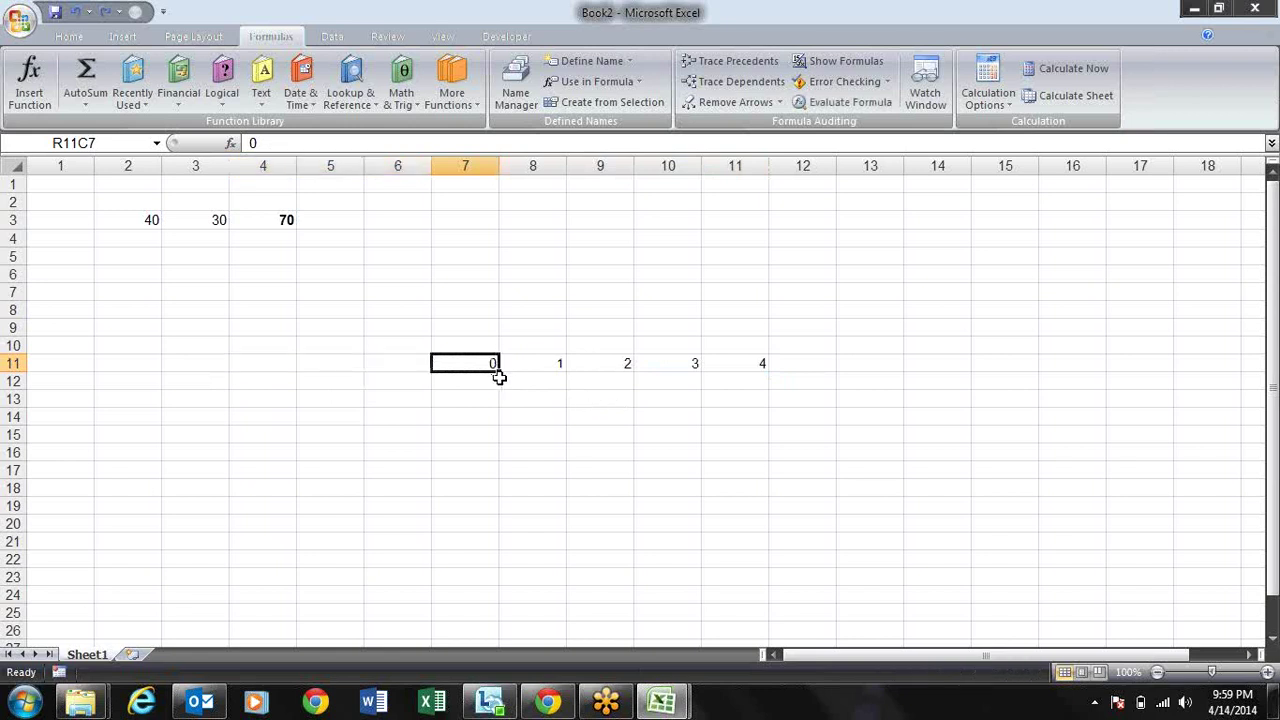
{"action": "left_click_drag", "start_coordinate": [498, 368], "coordinate": [233, 370]}
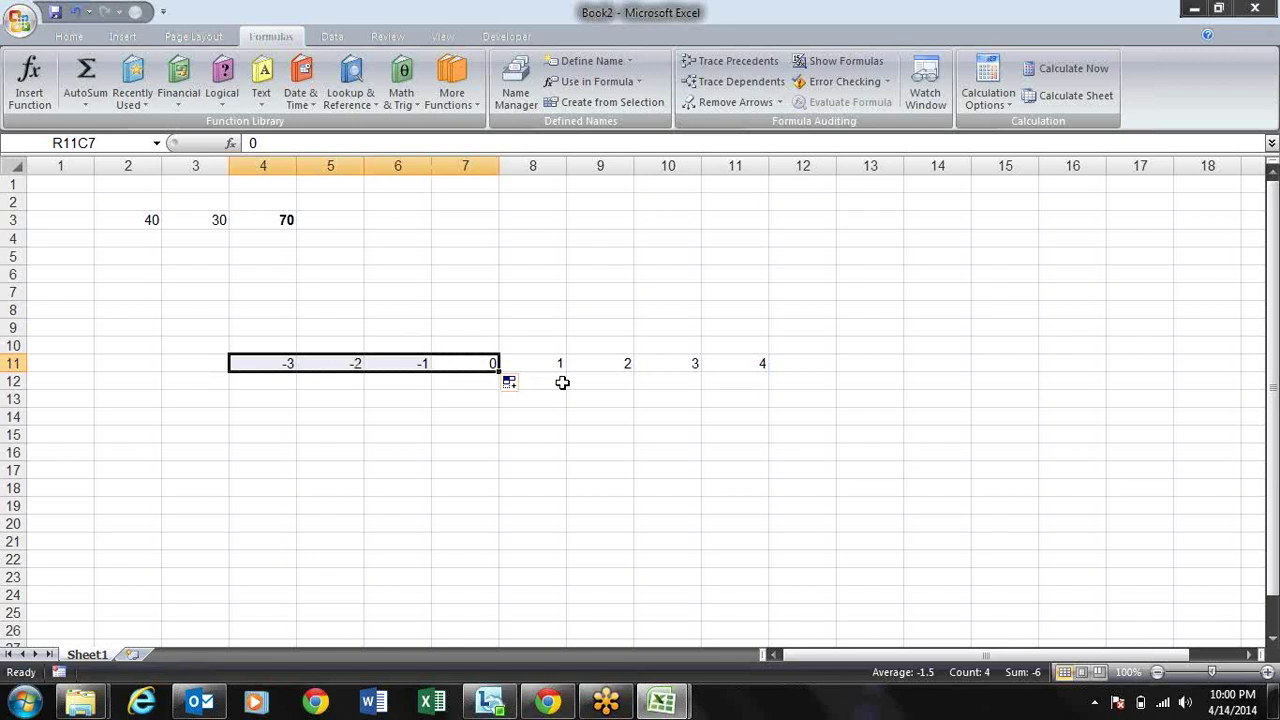
{"action": "left_click", "coordinate": [490, 366]}
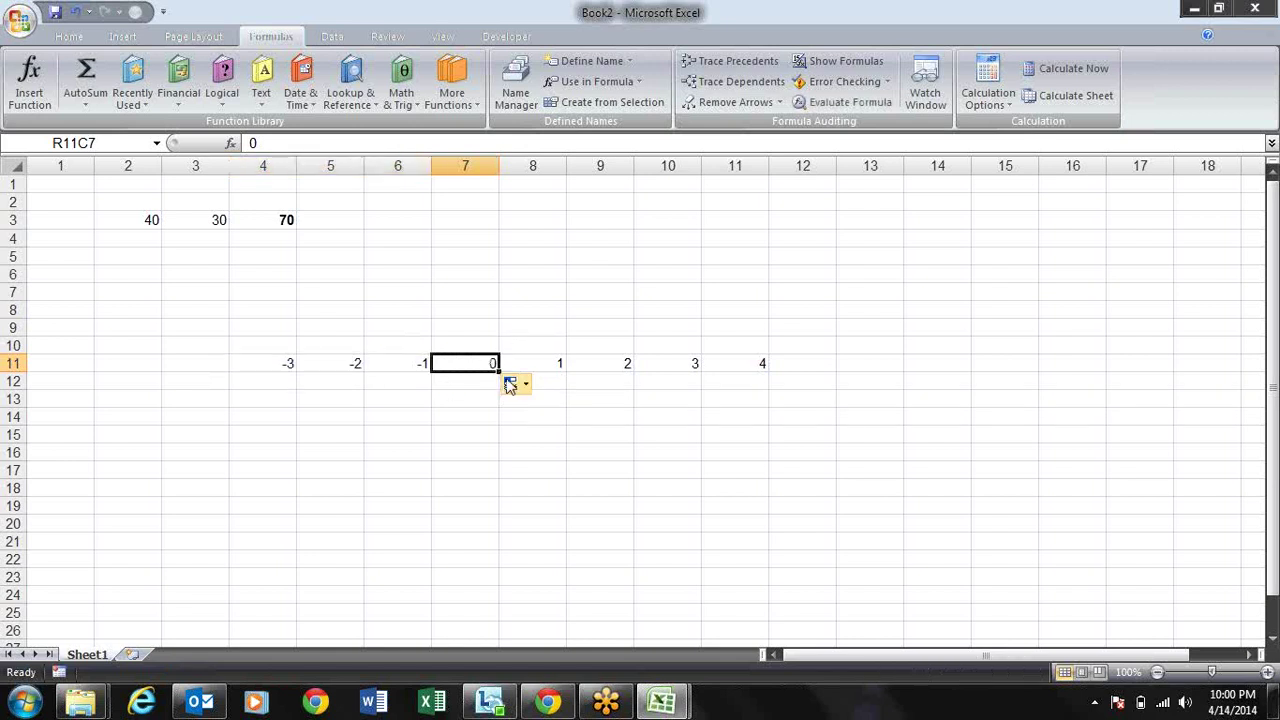
{"action": "left_click_drag", "start_coordinate": [497, 369], "coordinate": [505, 547]}
{"action": "left_click", "coordinate": [490, 366]}
{"action": "left_click_drag", "start_coordinate": [498, 370], "coordinate": [472, 232]}
{"action": "left_click", "coordinate": [720, 311]}
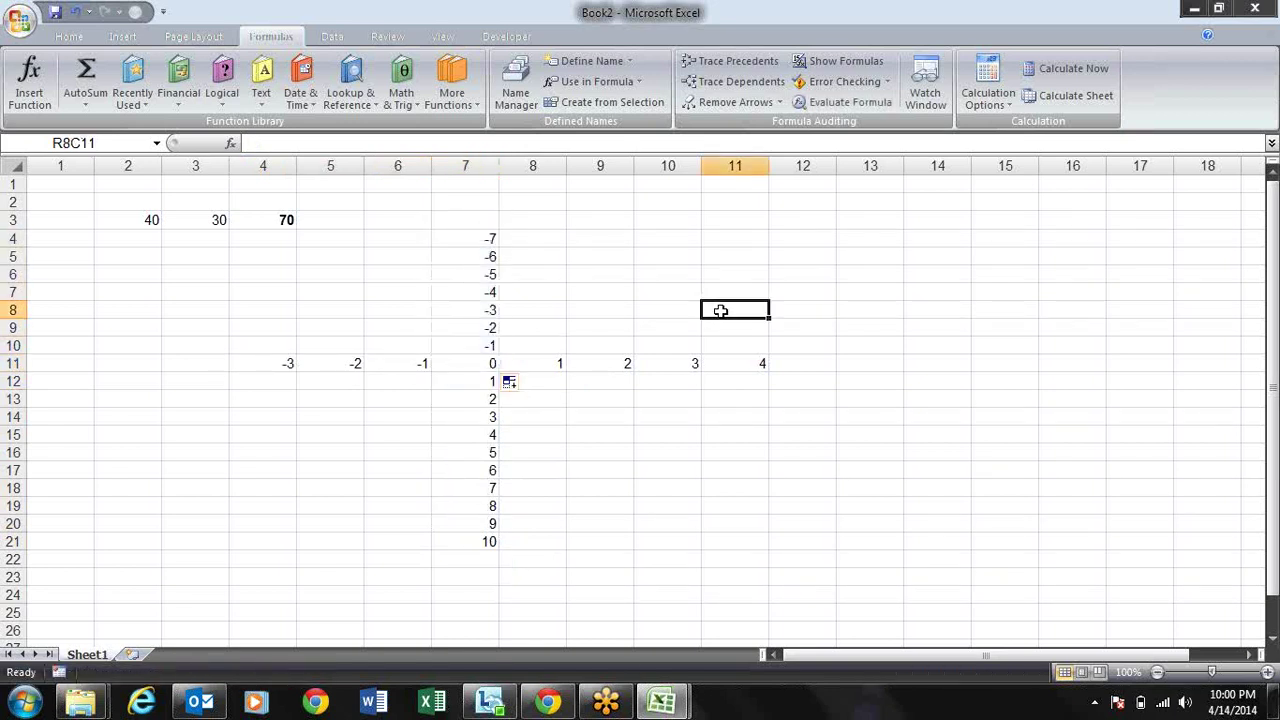
{"action": "left_click", "coordinate": [485, 363]}
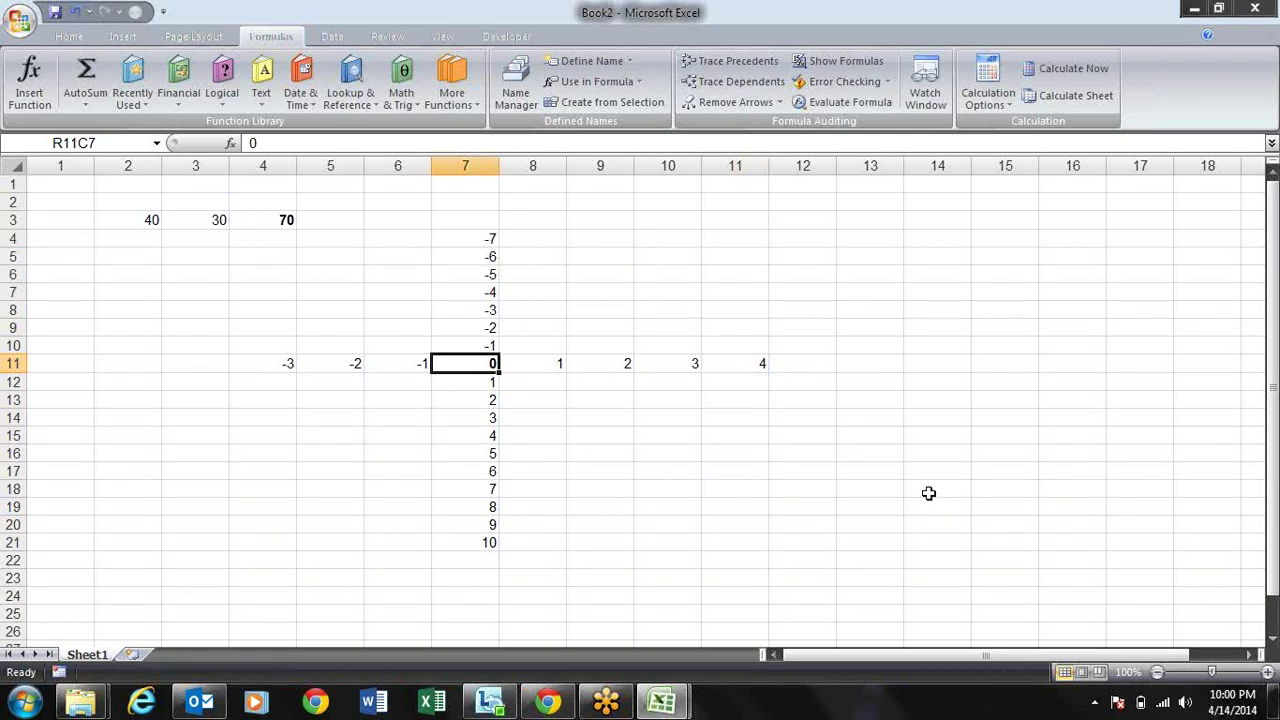
Step: Move between cells around R11C7 to show their R1C1 addresses, ending near R7C10
{"action": "key", "text": "Right"}
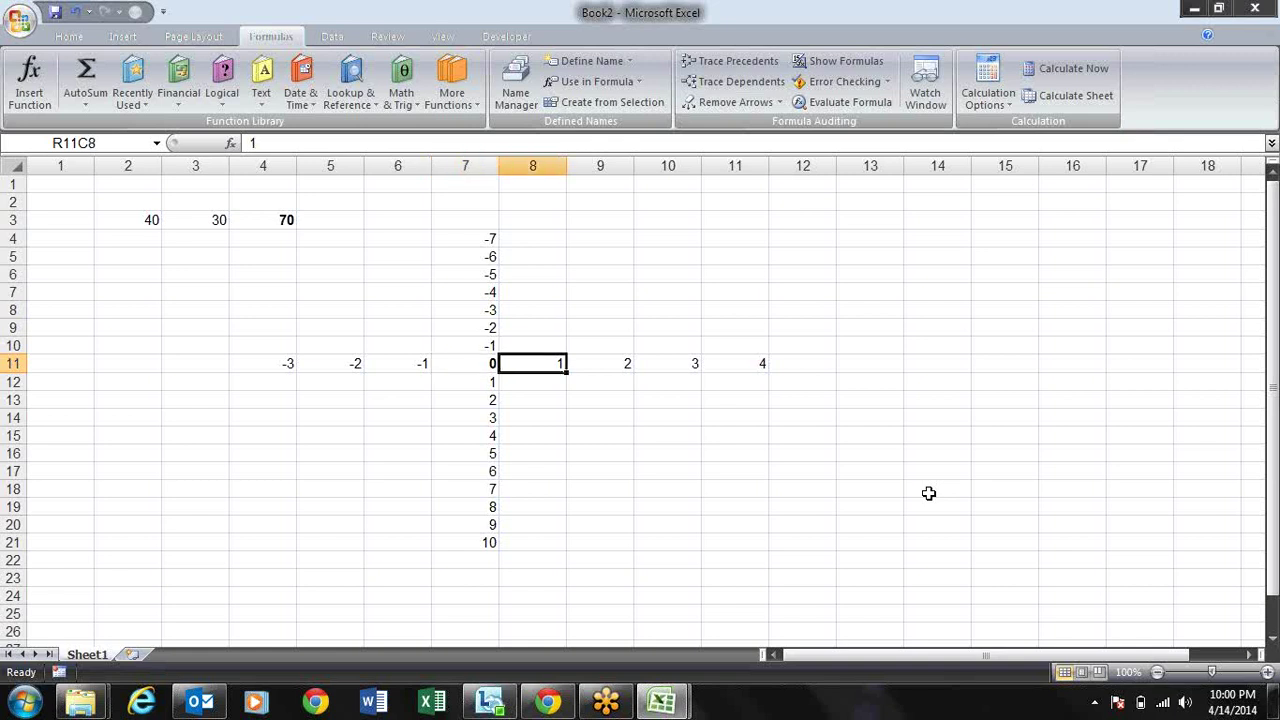
{"action": "key", "text": "Right"}
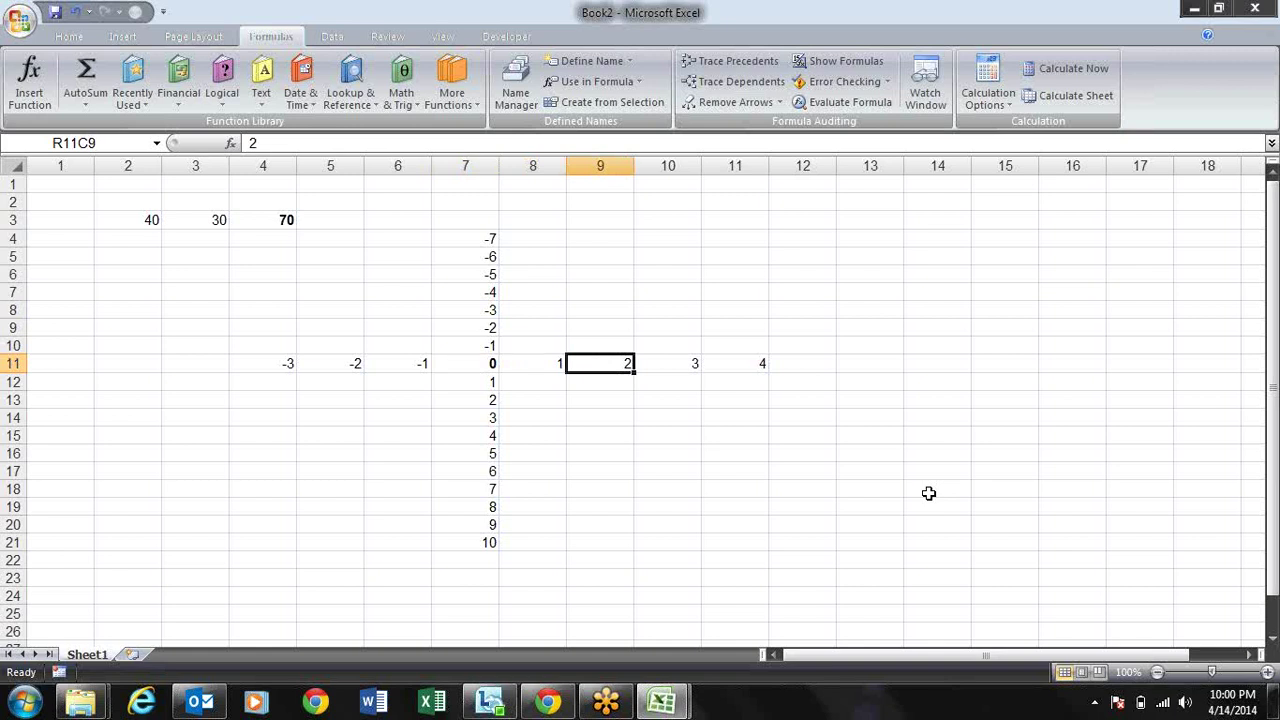
{"action": "key", "text": "Left"}
{"action": "key", "text": "Left"}
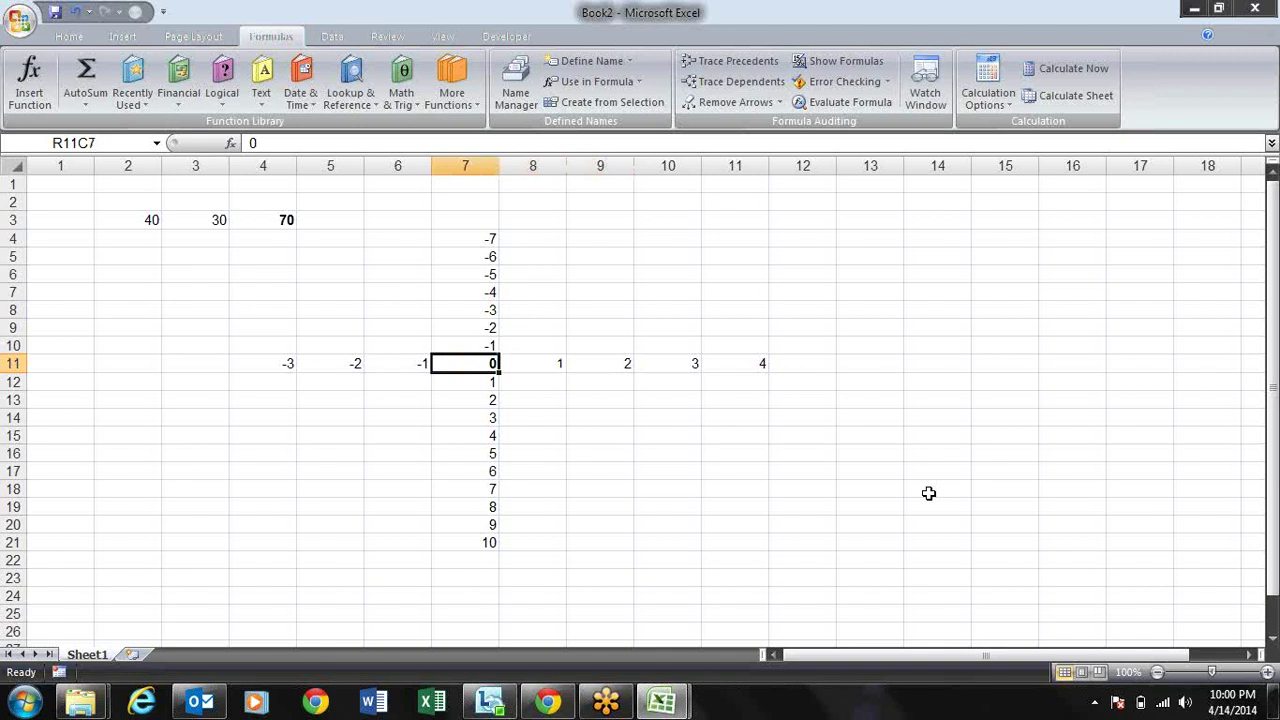
{"action": "key", "text": "Down"}
{"action": "key", "text": "Down"}
{"action": "key", "text": "Down"}
{"action": "key", "text": "Down"}
{"action": "key", "text": "Up"}
{"action": "key", "text": "Up"}
{"action": "key", "text": "Down"}
{"action": "key", "text": "Down"}
{"action": "key", "text": "Down"}
{"action": "key", "text": "Down"}
{"action": "key", "text": "Up"}
{"action": "key", "text": "Up"}
{"action": "key", "text": "Up"}
{"action": "key", "text": "Up"}
{"action": "key", "text": "Up"}
{"action": "key", "text": "Up"}
{"action": "key", "text": "Up"}
{"action": "key", "text": "Up"}
{"action": "key", "text": "Up"}
{"action": "key", "text": "Right"}
{"action": "key", "text": "Right"}
{"action": "key", "text": "Right"}
{"action": "key", "text": "Up"}
{"action": "key", "text": "Up"}
{"action": "key", "text": "Up"}
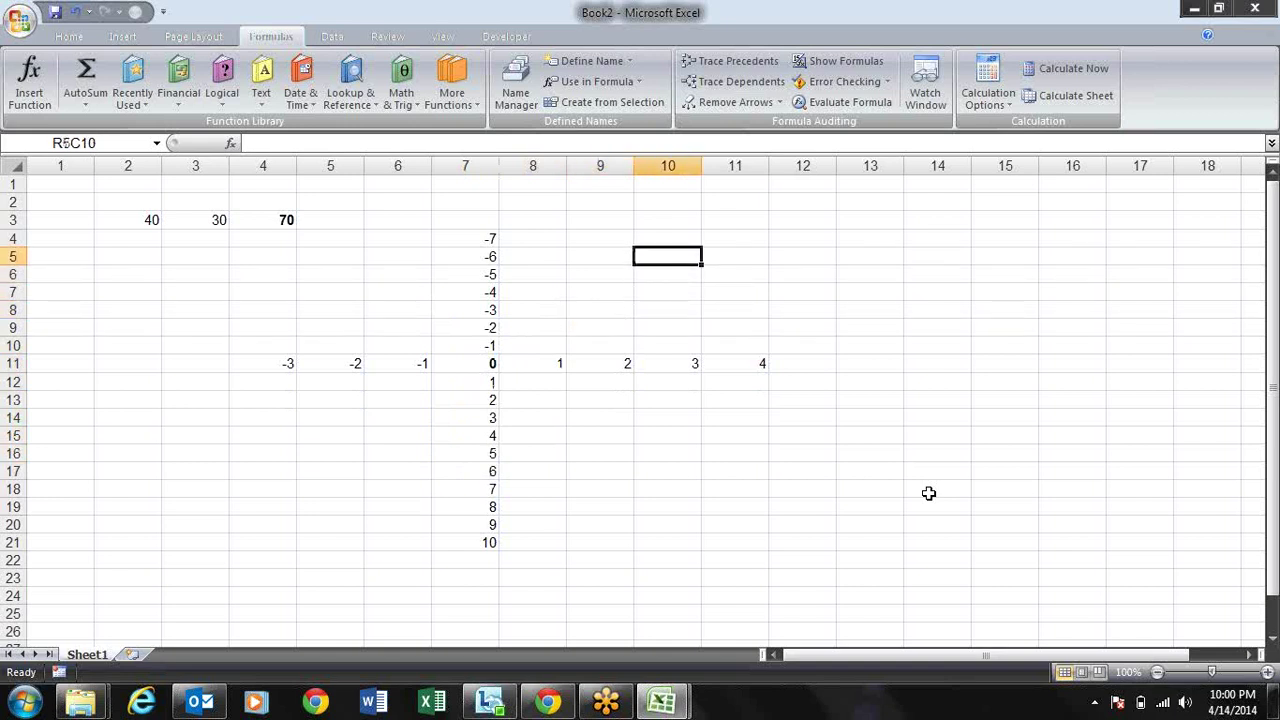
Step: Build a relative =RC reference formula by pointing at nearby cells, then cancel it
{"action": "type", "text": "="}
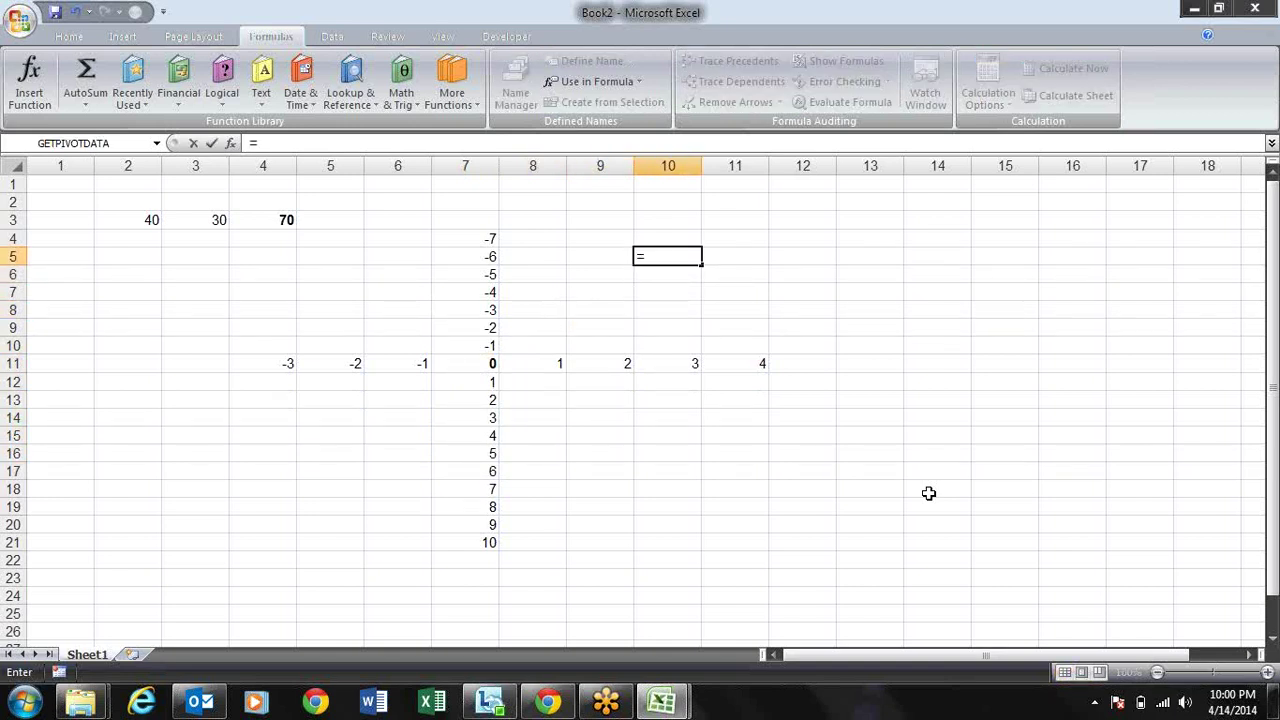
{"action": "key", "text": "Right"}
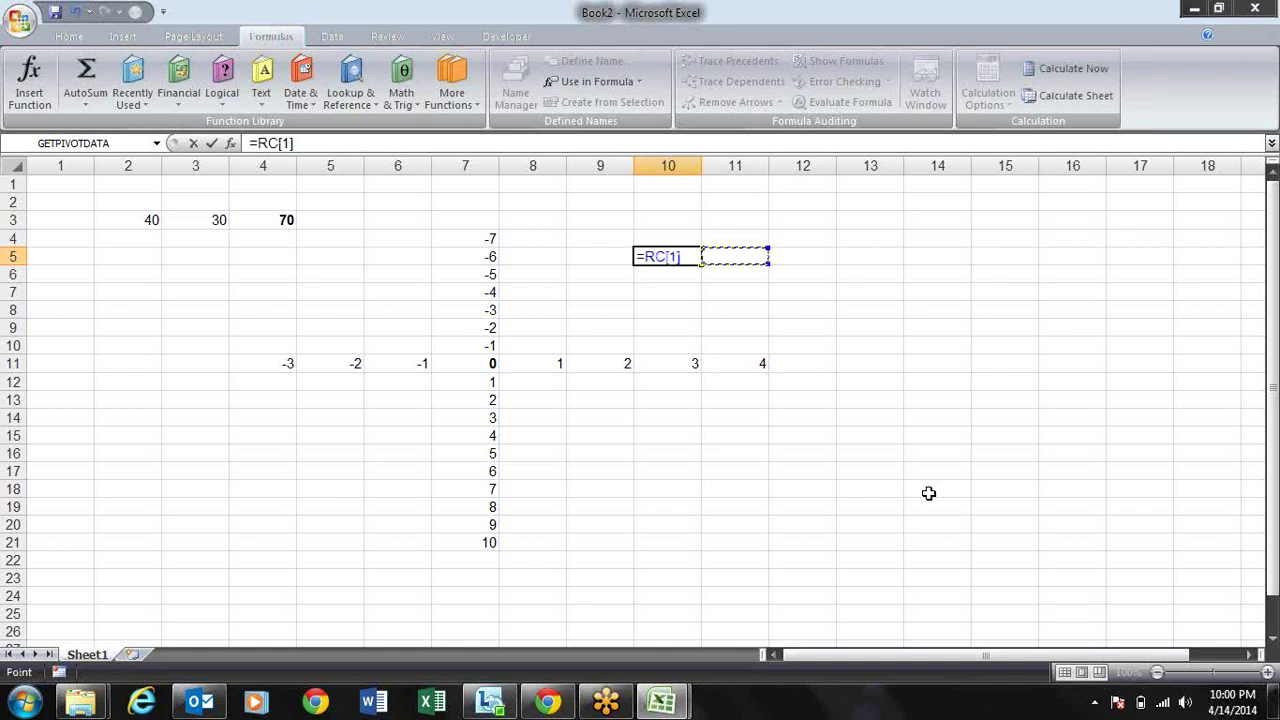
{"action": "key", "text": "Right"}
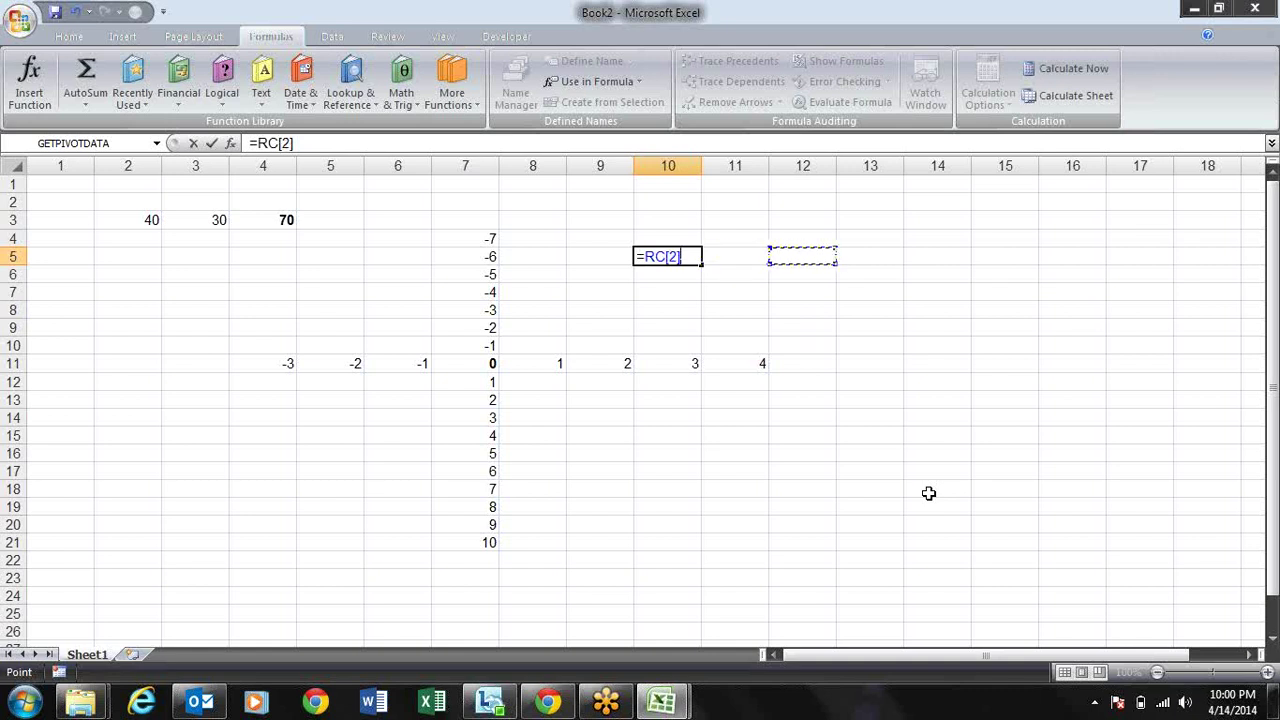
{"action": "key", "text": "Right"}
{"action": "key", "text": "Right"}
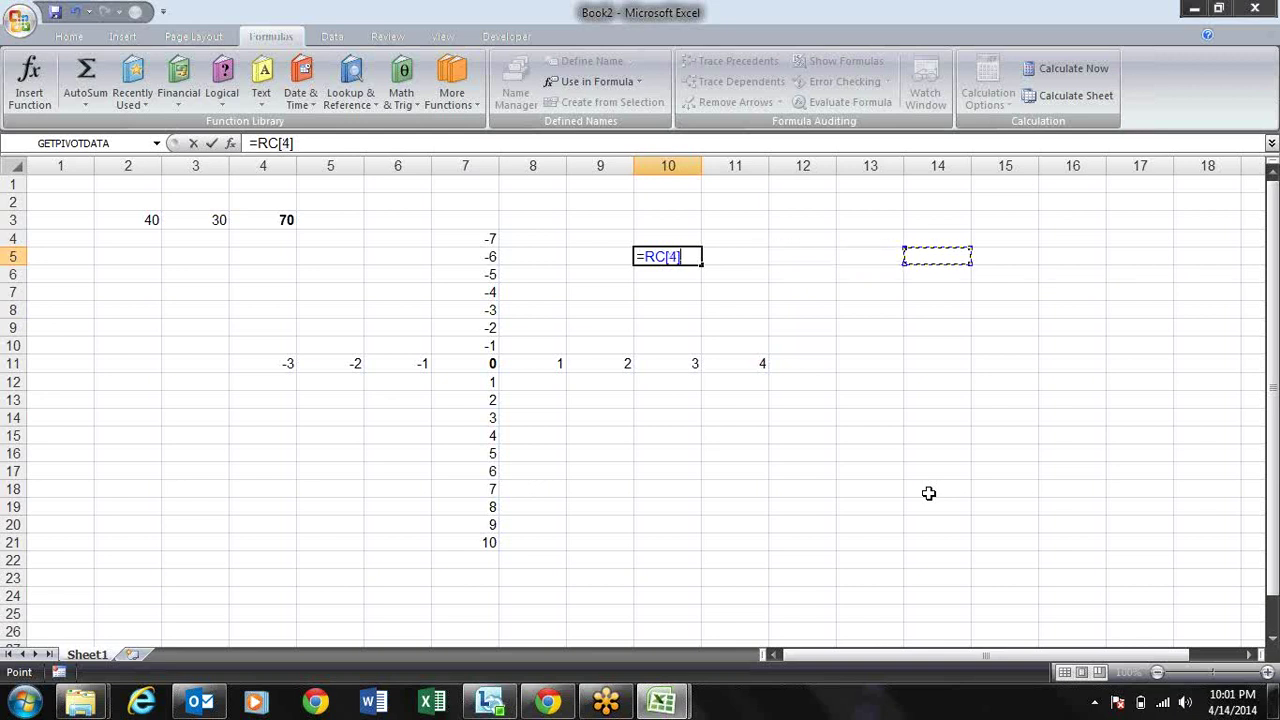
{"action": "key", "text": "Down"}
{"action": "key", "text": "Down"}
{"action": "key", "text": "Down"}
{"action": "key", "text": "Down"}
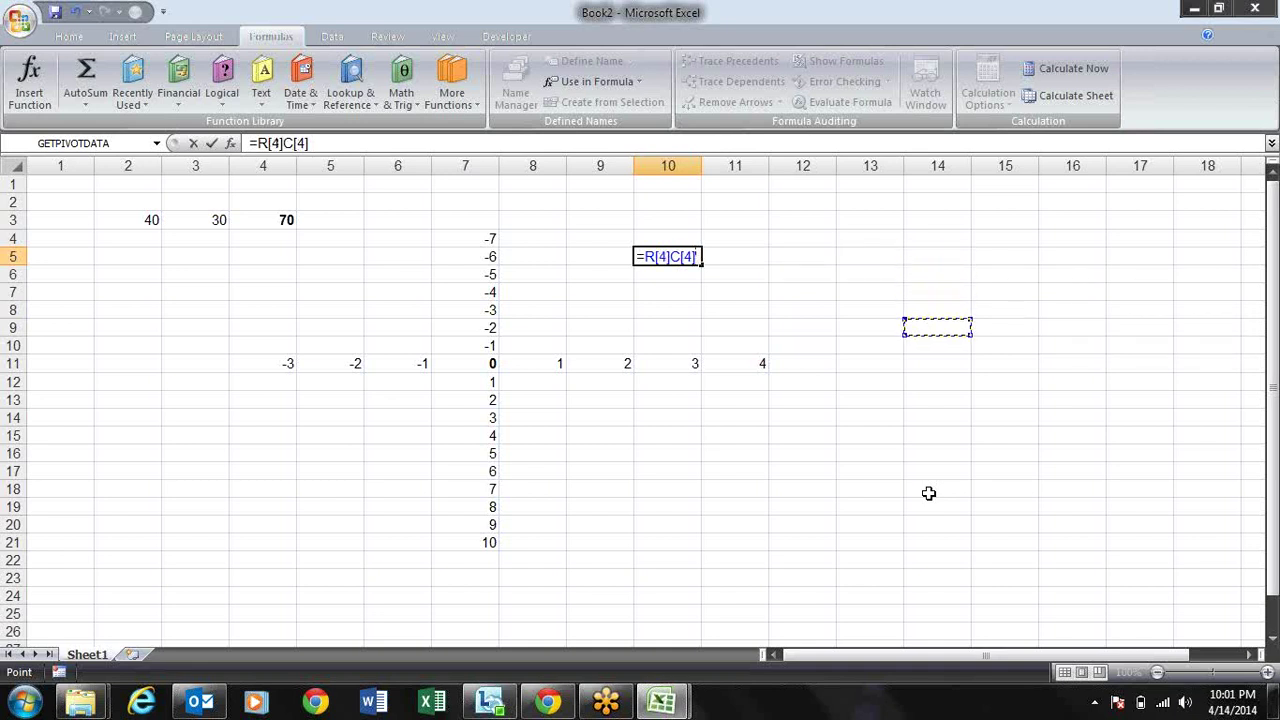
{"action": "key", "text": "Up"}
{"action": "key", "text": "Up"}
{"action": "key", "text": "Up"}
{"action": "key", "text": "Up"}
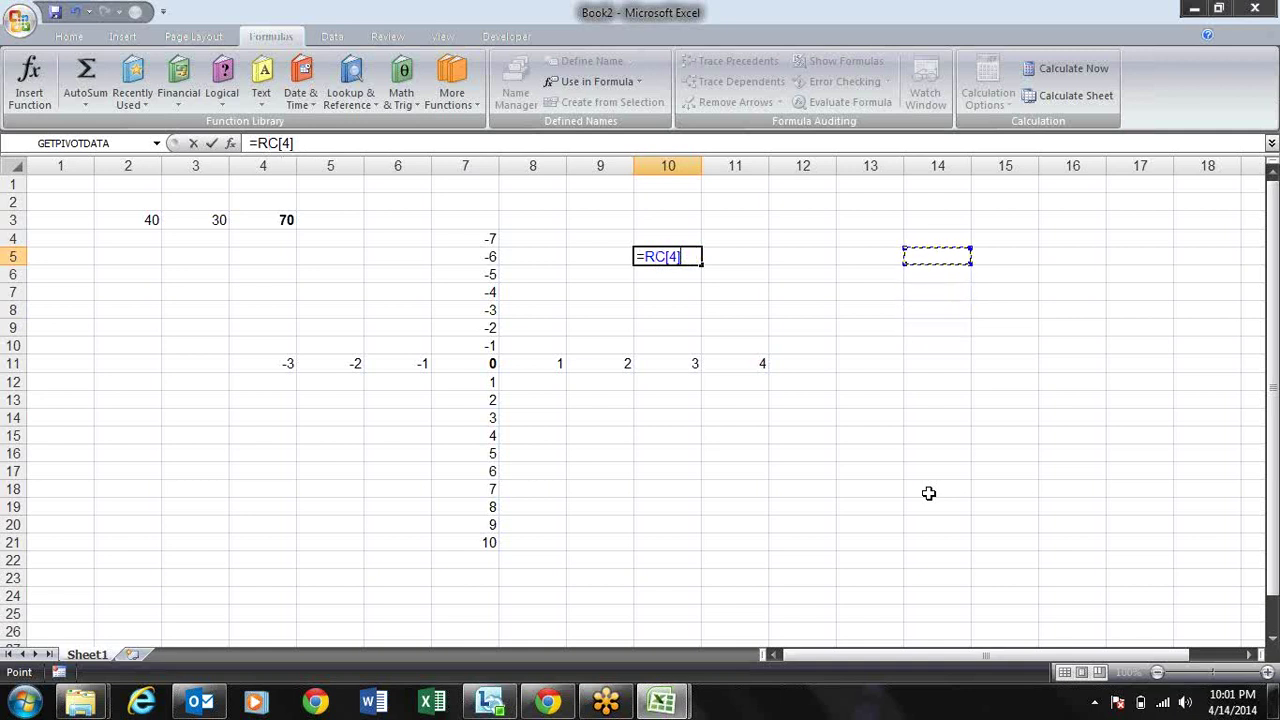
{"action": "key", "text": "Up"}
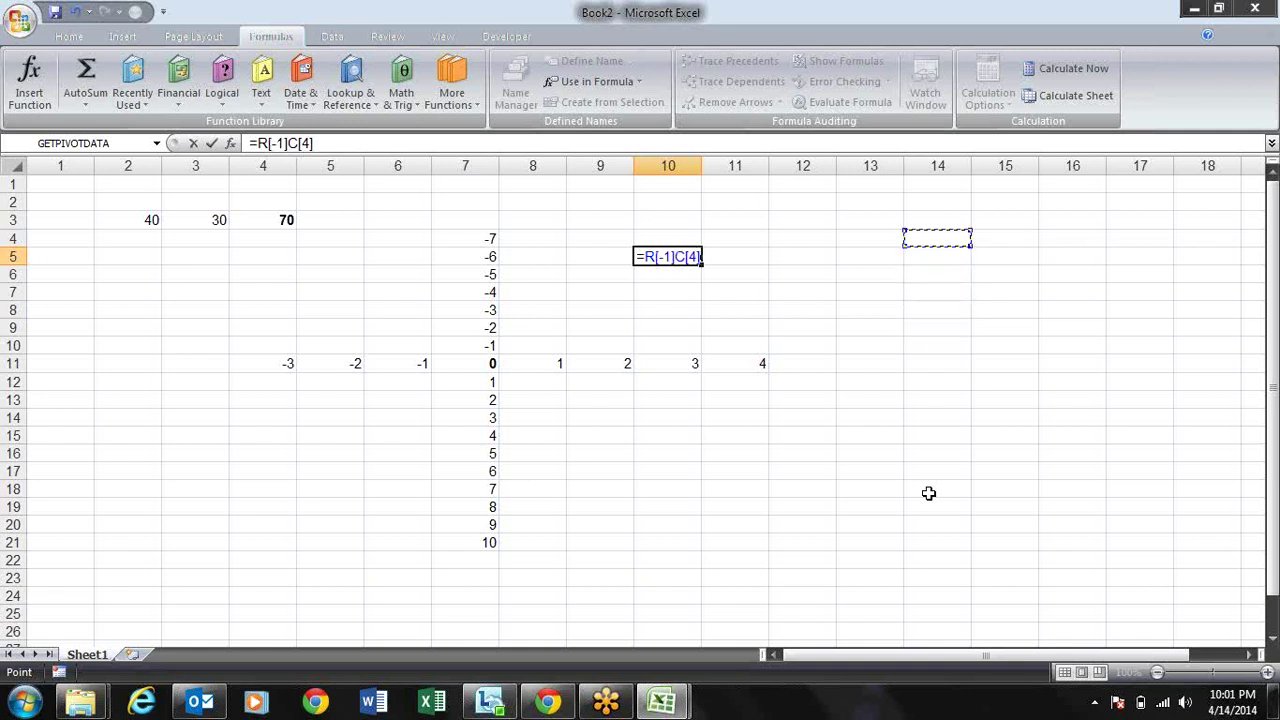
{"action": "key", "text": "Up"}
{"action": "key", "text": "Up"}
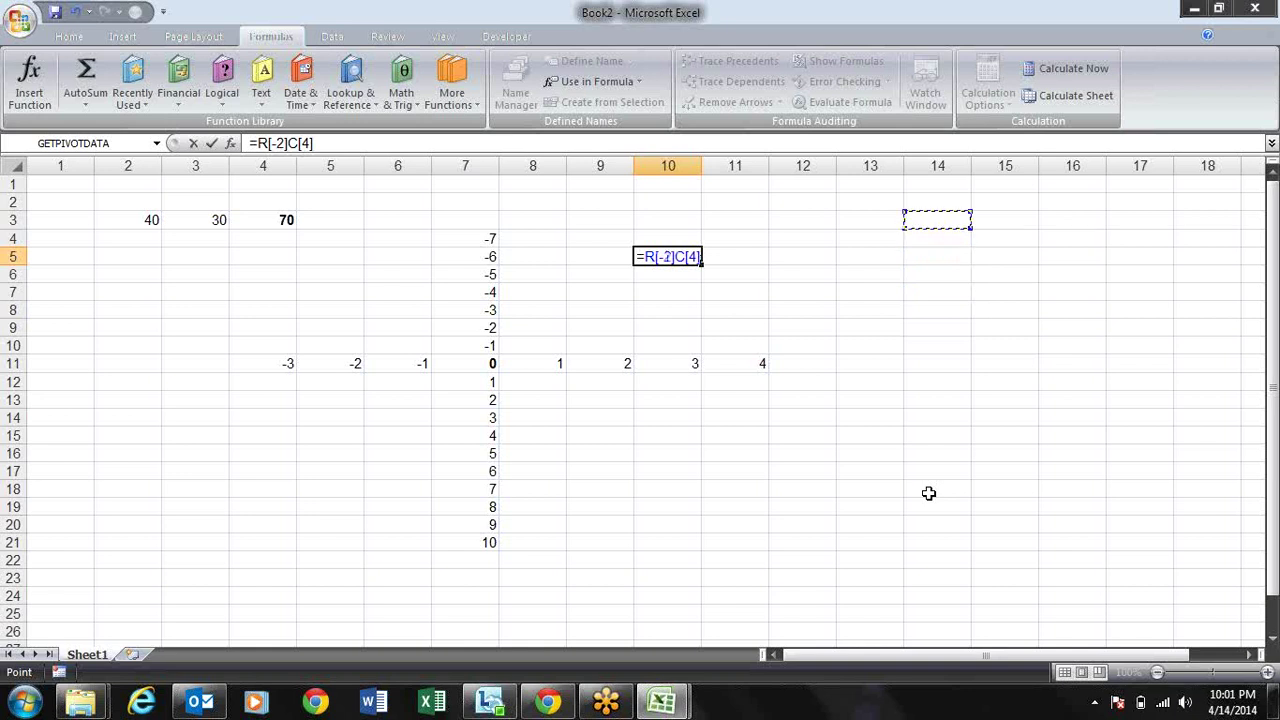
{"action": "key", "text": "Left"}
{"action": "key", "text": "Left"}
{"action": "key", "text": "Left"}
{"action": "key", "text": "Left"}
{"action": "key", "text": "Left"}
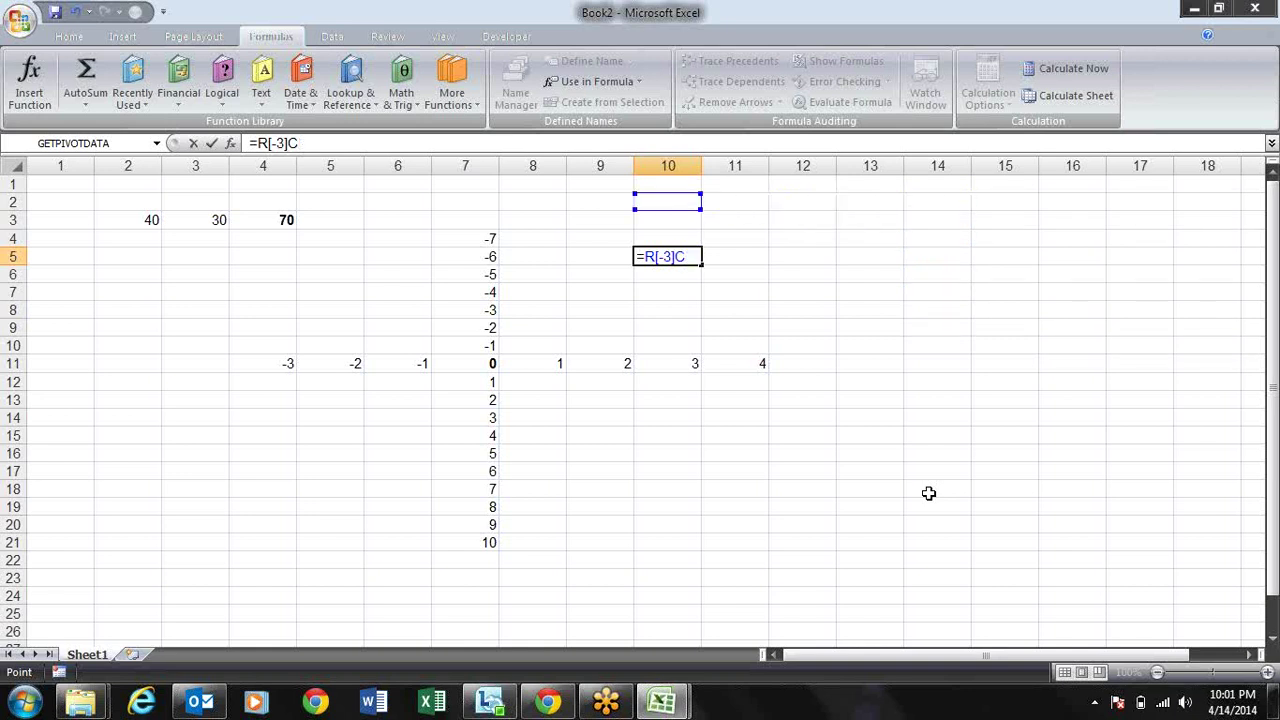
{"action": "key", "text": "Left"}
{"action": "key", "text": "Left"}
{"action": "key", "text": "Left"}
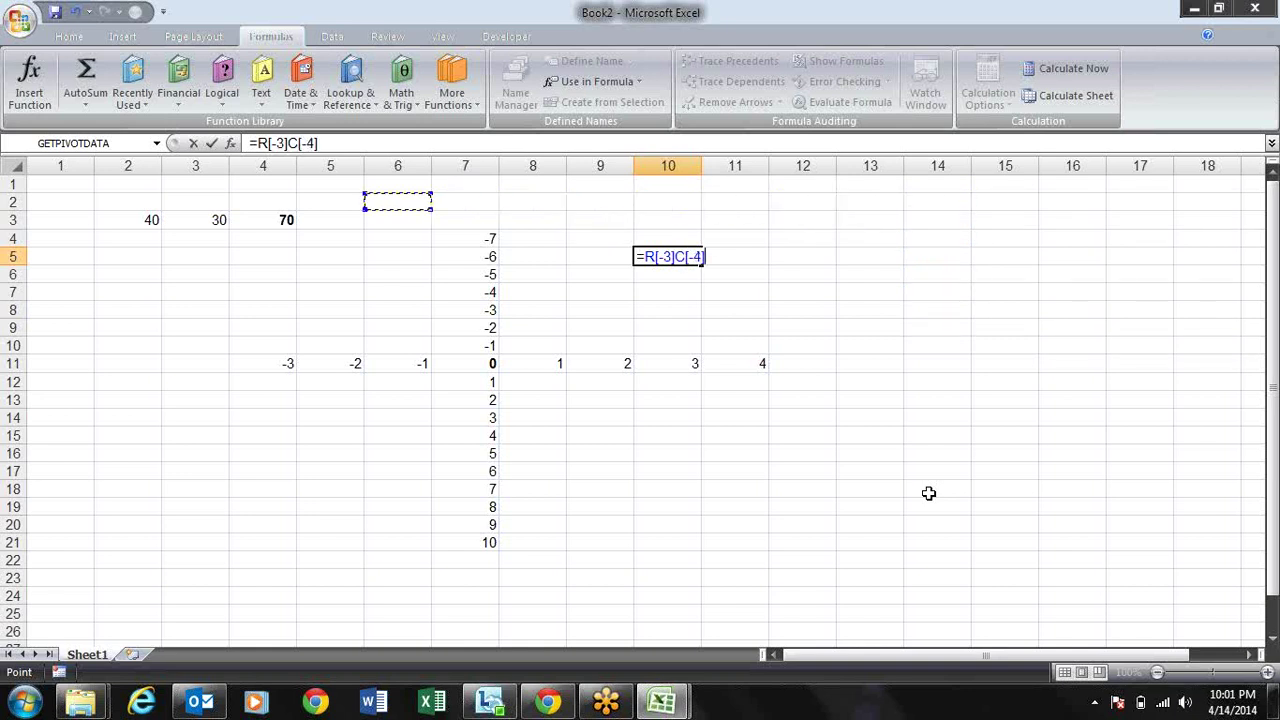
{"action": "key", "text": "Right"}
{"action": "key", "text": "Right"}
{"action": "key", "text": "Right"}
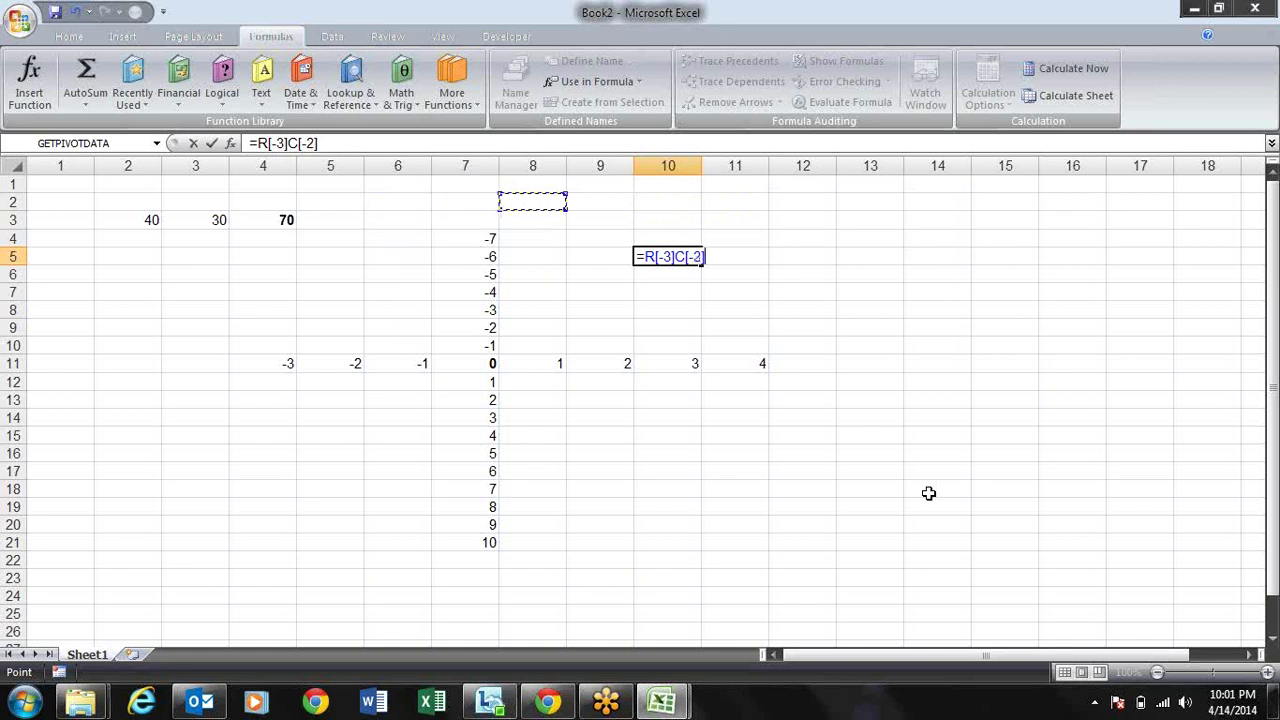
{"action": "key", "text": "Down"}
{"action": "key", "text": "Down"}
{"action": "key", "text": "Down"}
{"action": "key", "text": "Right"}
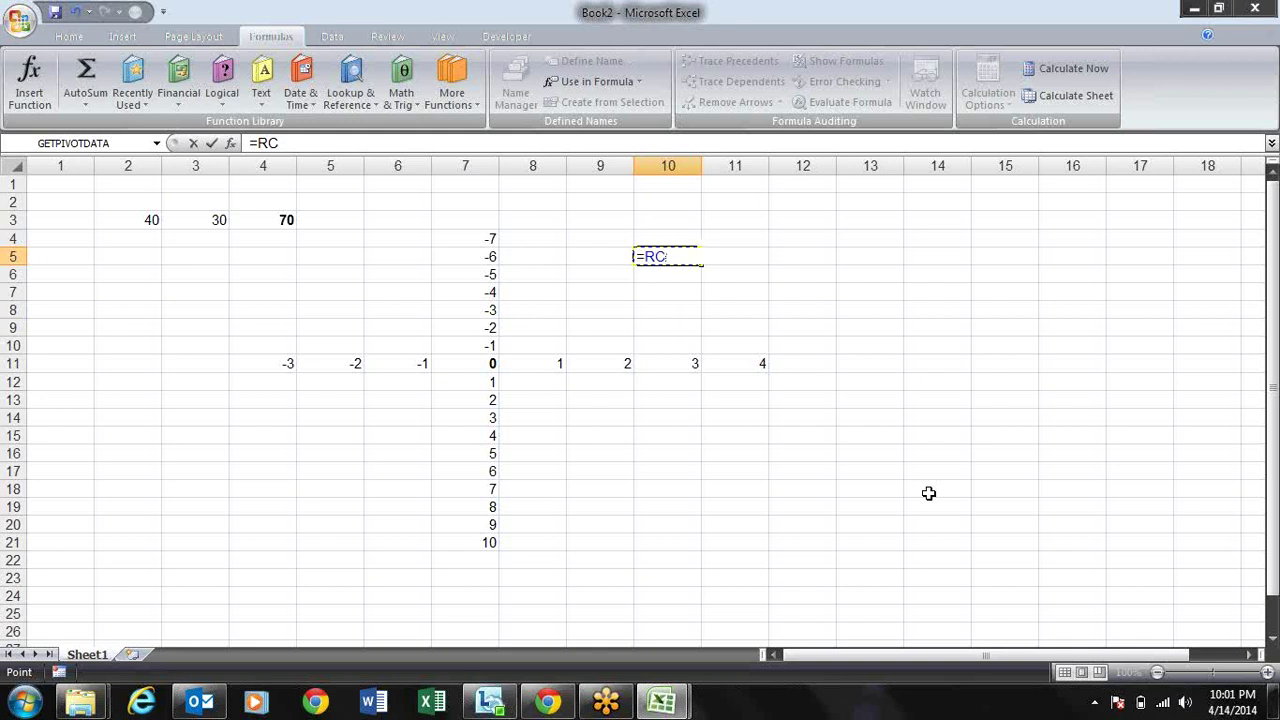
{"action": "key", "text": "Escape"}
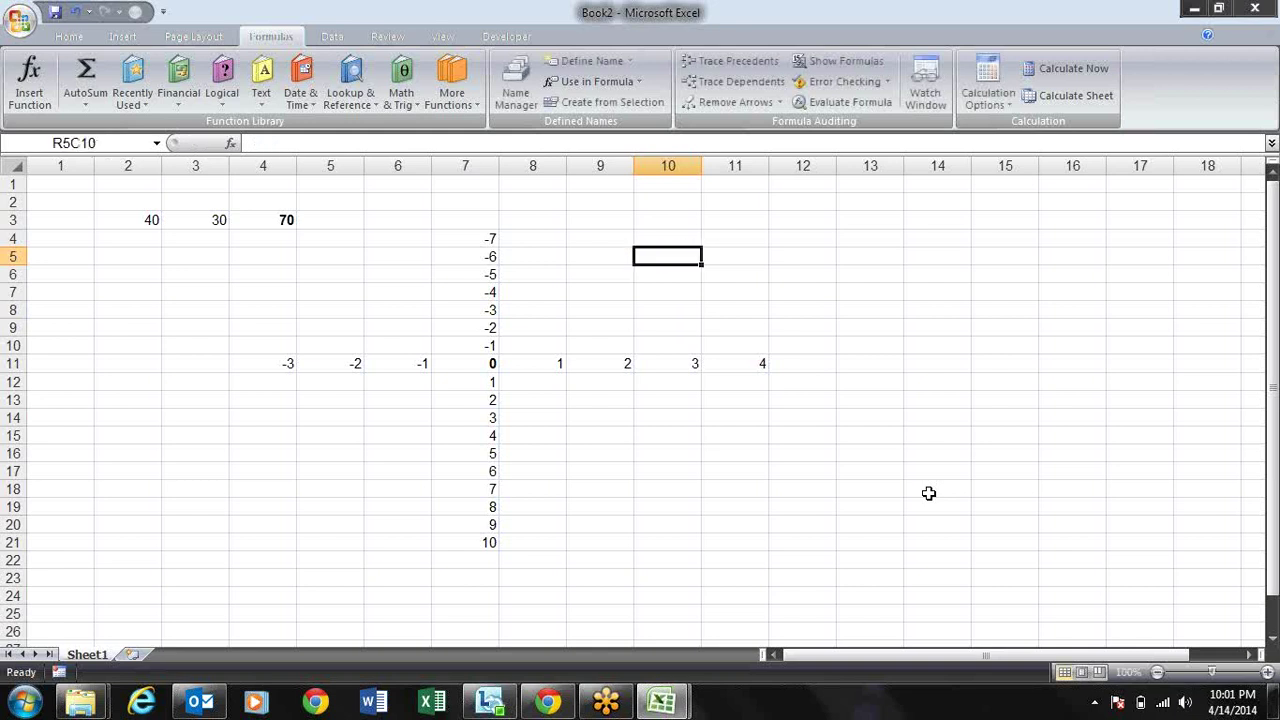
Step: Delete all the numbers in R1C2:R23C12, leaving R3C3 active
{"action": "left_click_drag", "start_coordinate": [105, 183], "coordinate": [827, 582]}
{"action": "key", "text": "Delete"}
{"action": "key", "text": "Left"}
{"action": "key", "text": "Right"}
{"action": "key", "text": "Right"}
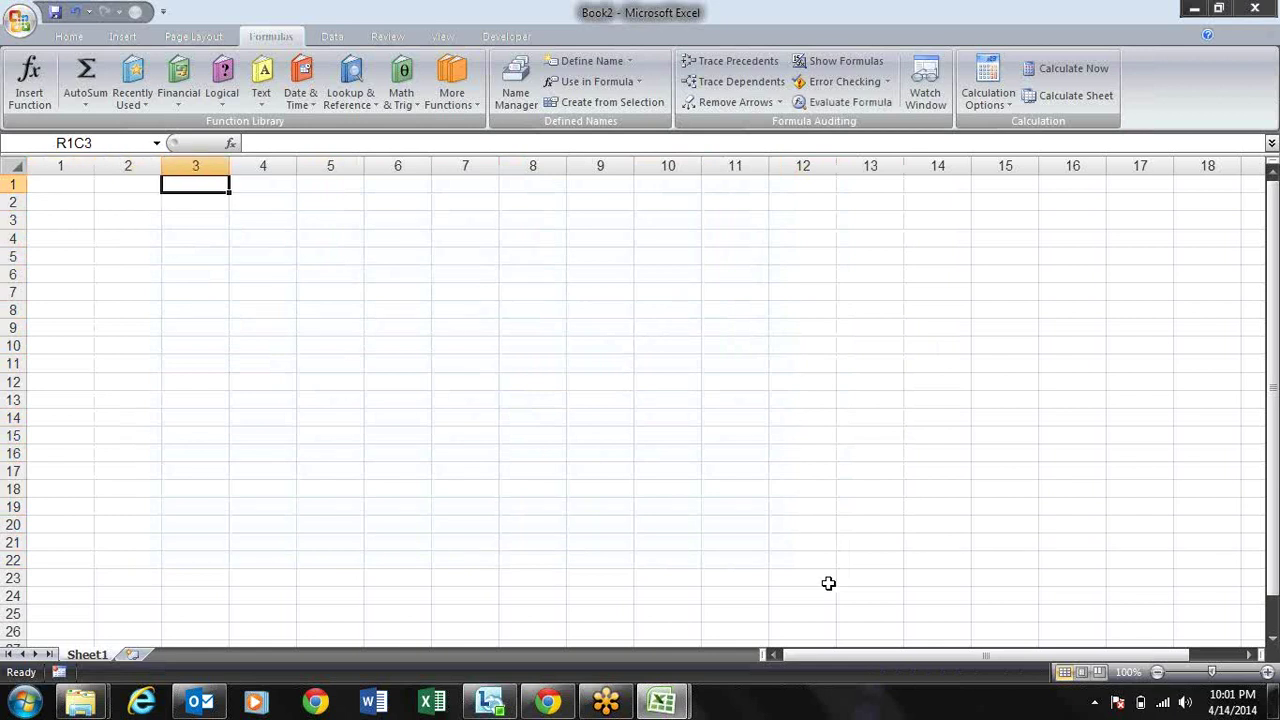
{"action": "key", "text": "Down"}
{"action": "key", "text": "Down"}
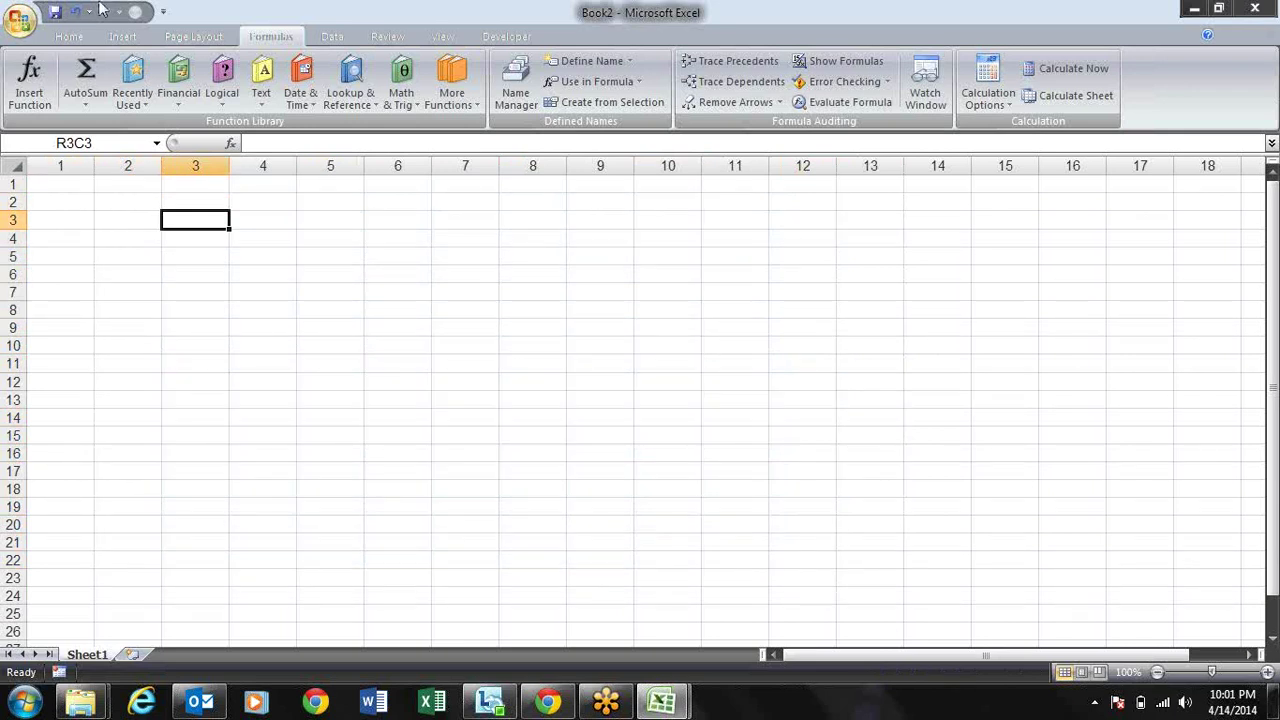
Step: Untick R1C1 reference style on the Formulas page of Excel Options
{"action": "left_click", "coordinate": [20, 28]}
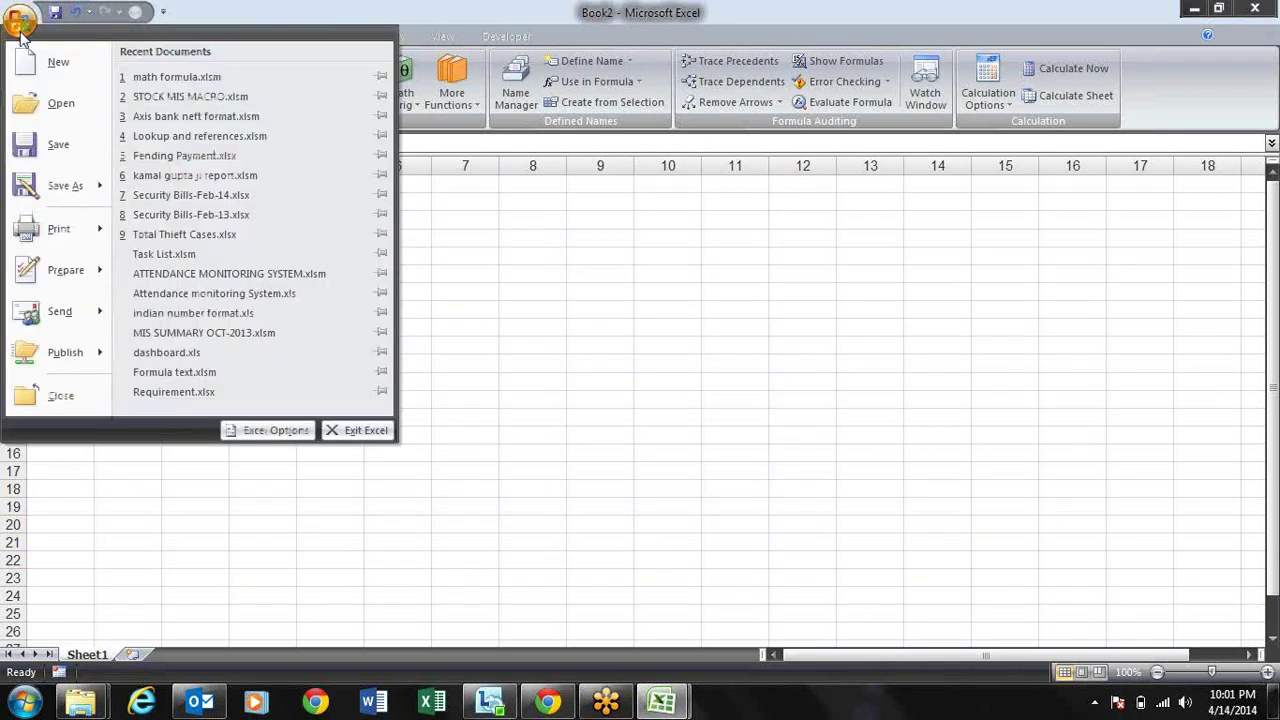
{"action": "left_click", "coordinate": [257, 430]}
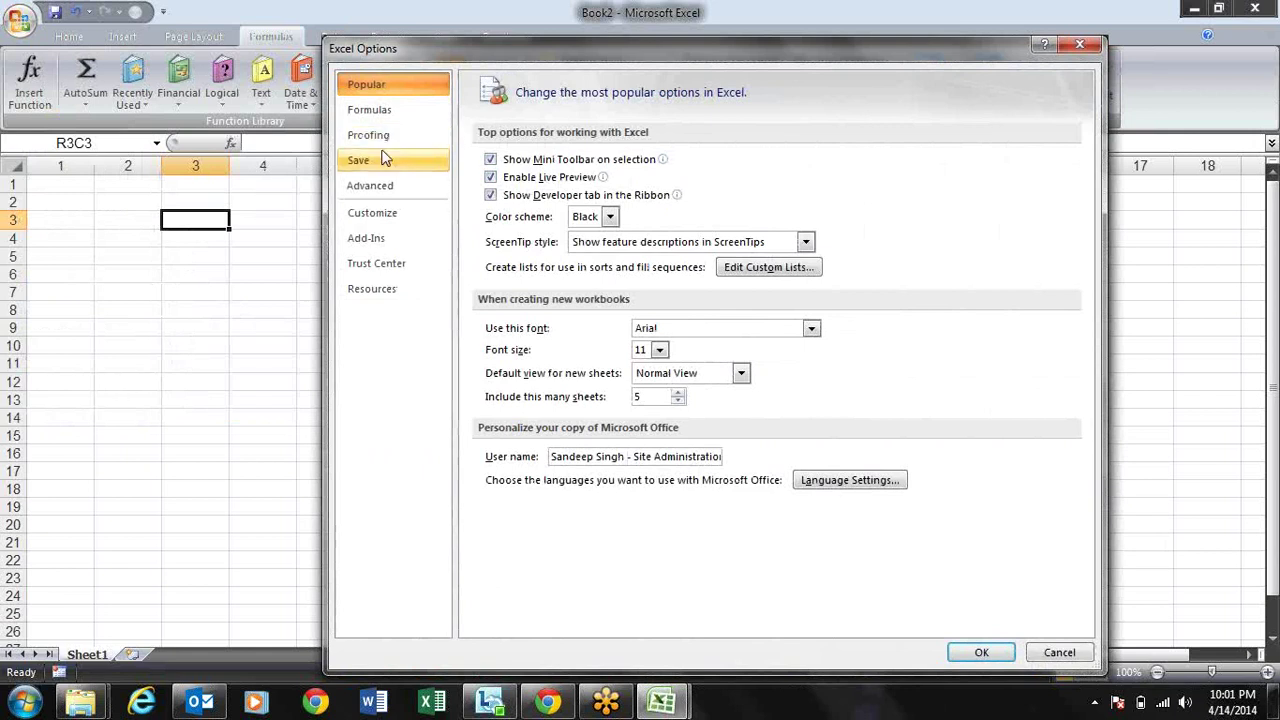
{"action": "left_click", "coordinate": [406, 113]}
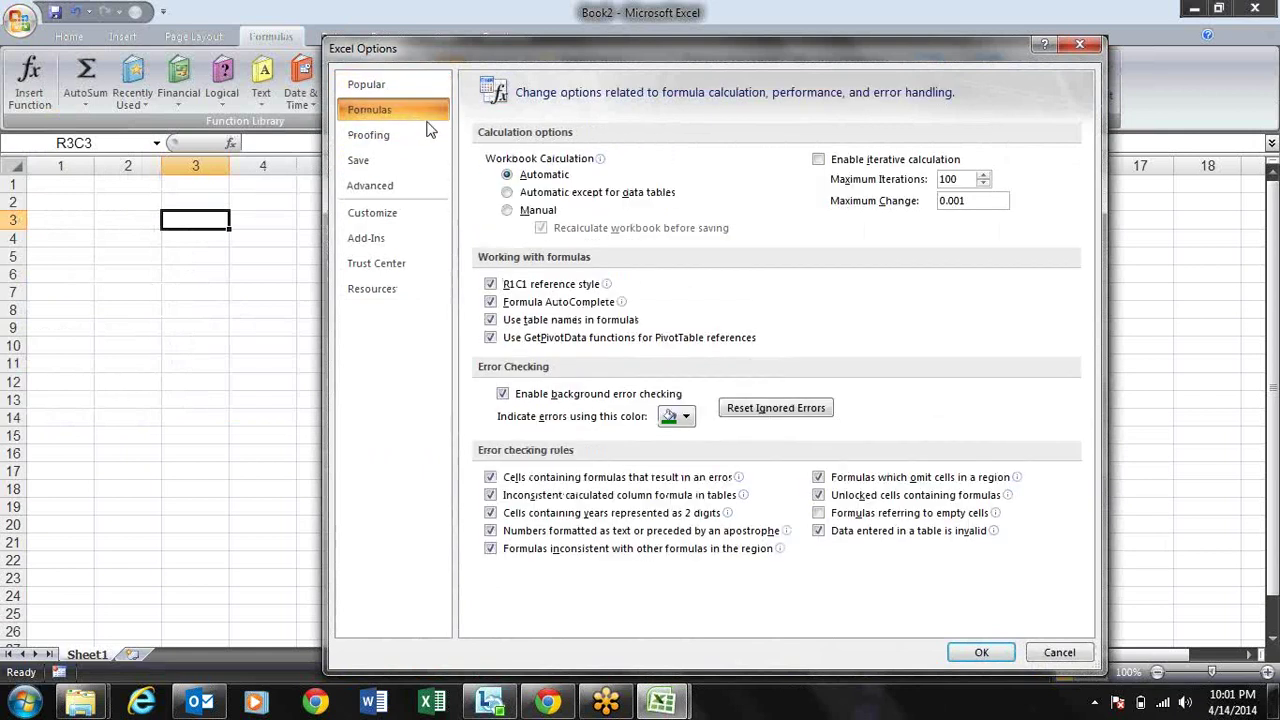
{"action": "left_click", "coordinate": [492, 285]}
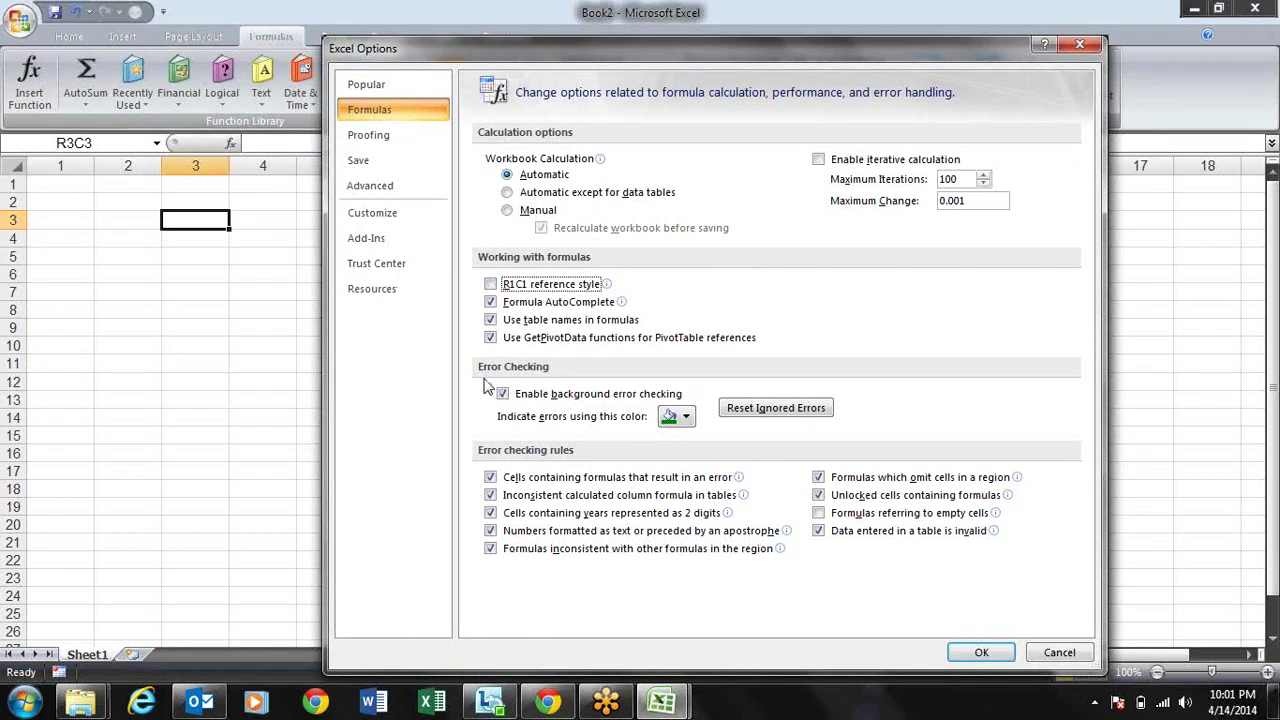
{"action": "left_click", "coordinate": [1155, 230]}
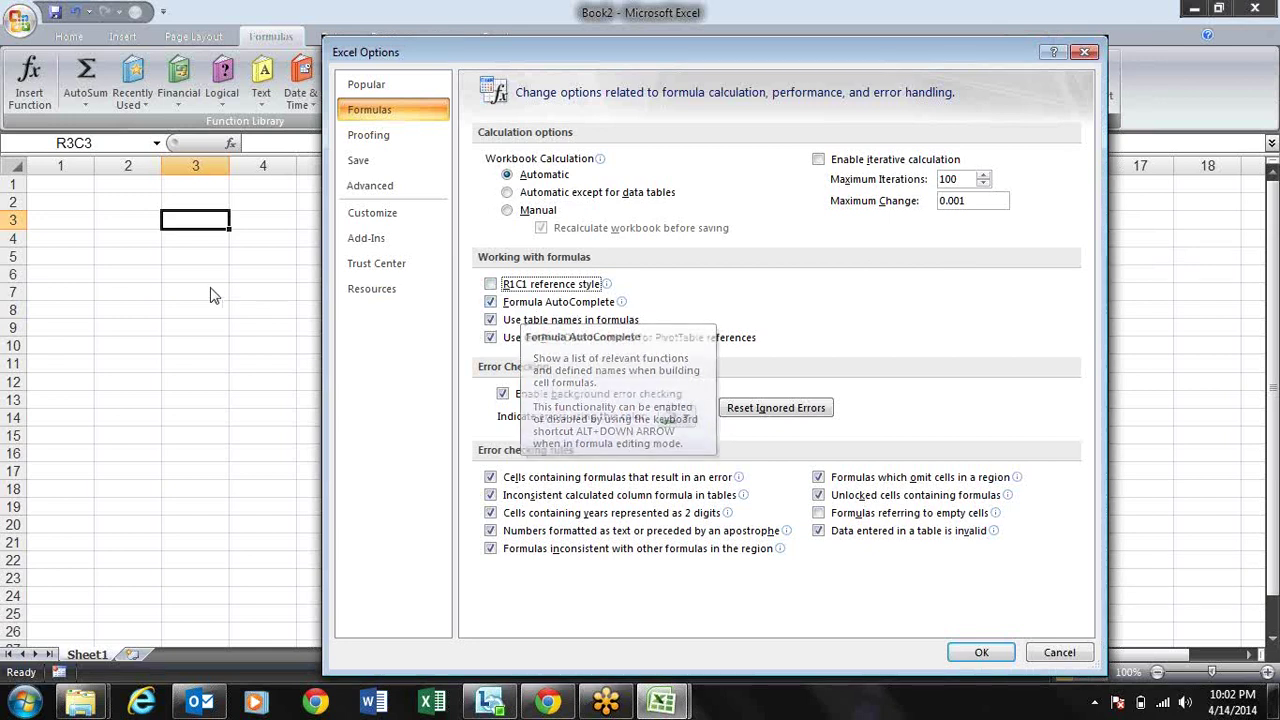
{"action": "key", "text": "Escape"}
Step: Type =vl in R3C3 and commit it, producing a #NAME? error
{"action": "type", "text": "=vl"}
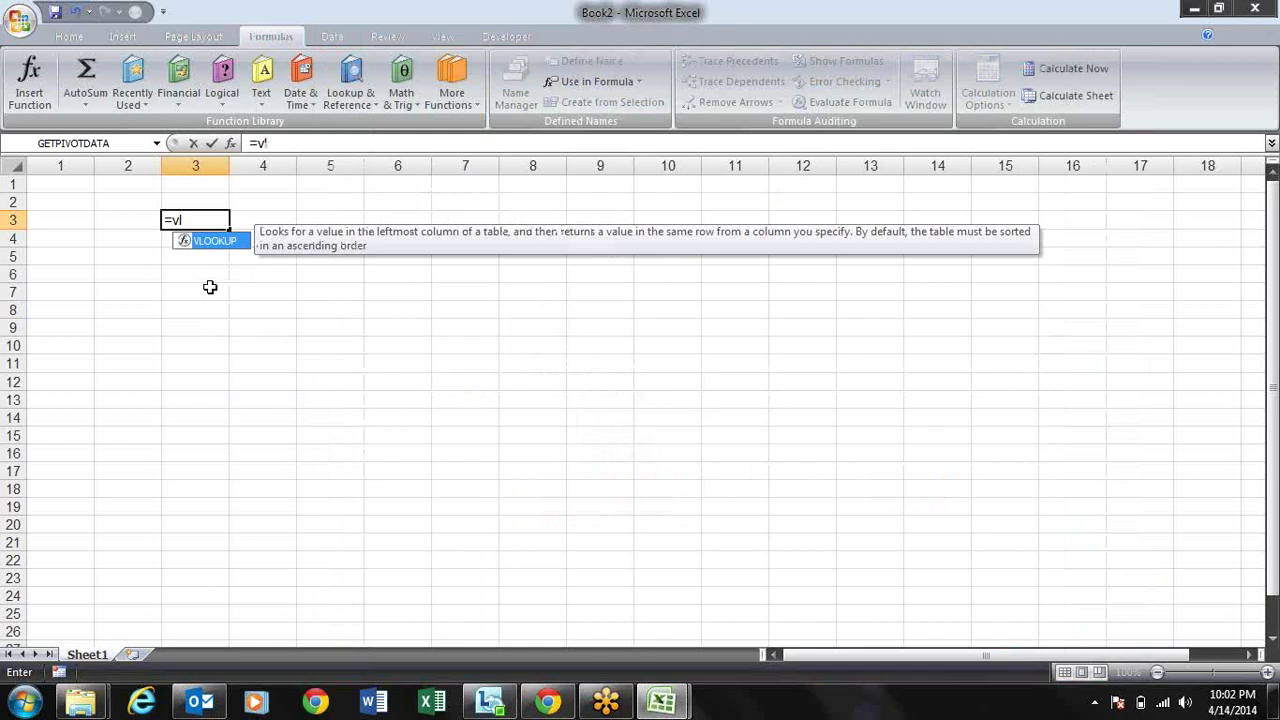
{"action": "left_click_drag", "start_coordinate": [800, 220], "coordinate": [736, 221]}
{"action": "left_click", "coordinate": [736, 221]}
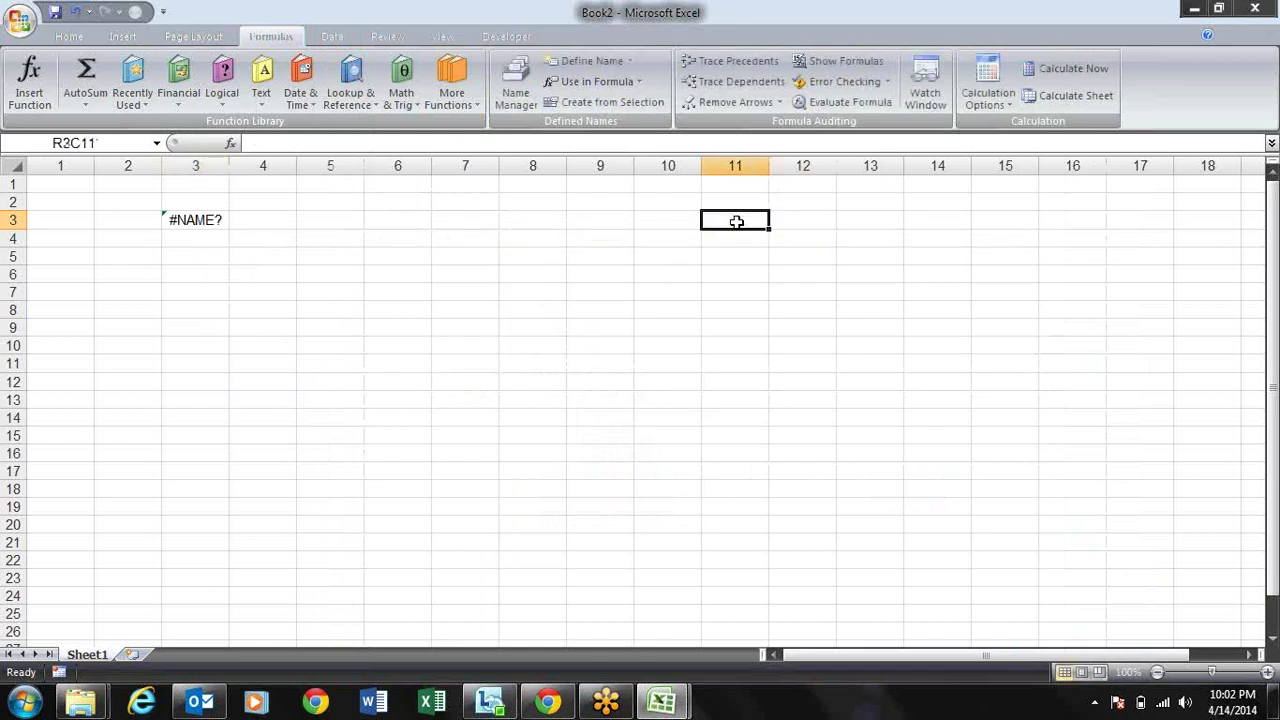
{"action": "key", "text": "Home"}
{"action": "key", "text": "Right"}
{"action": "key", "text": "Right"}
{"action": "type", "text": "="}
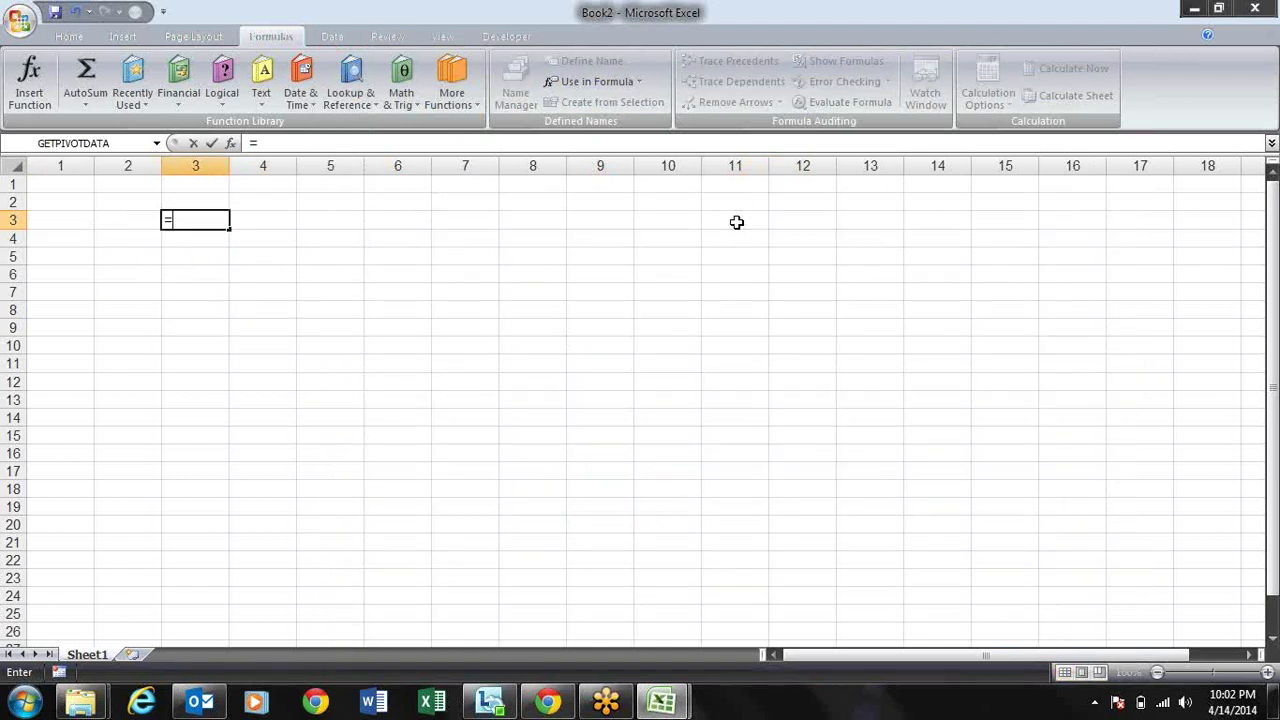
{"action": "type", "text": "vl"}
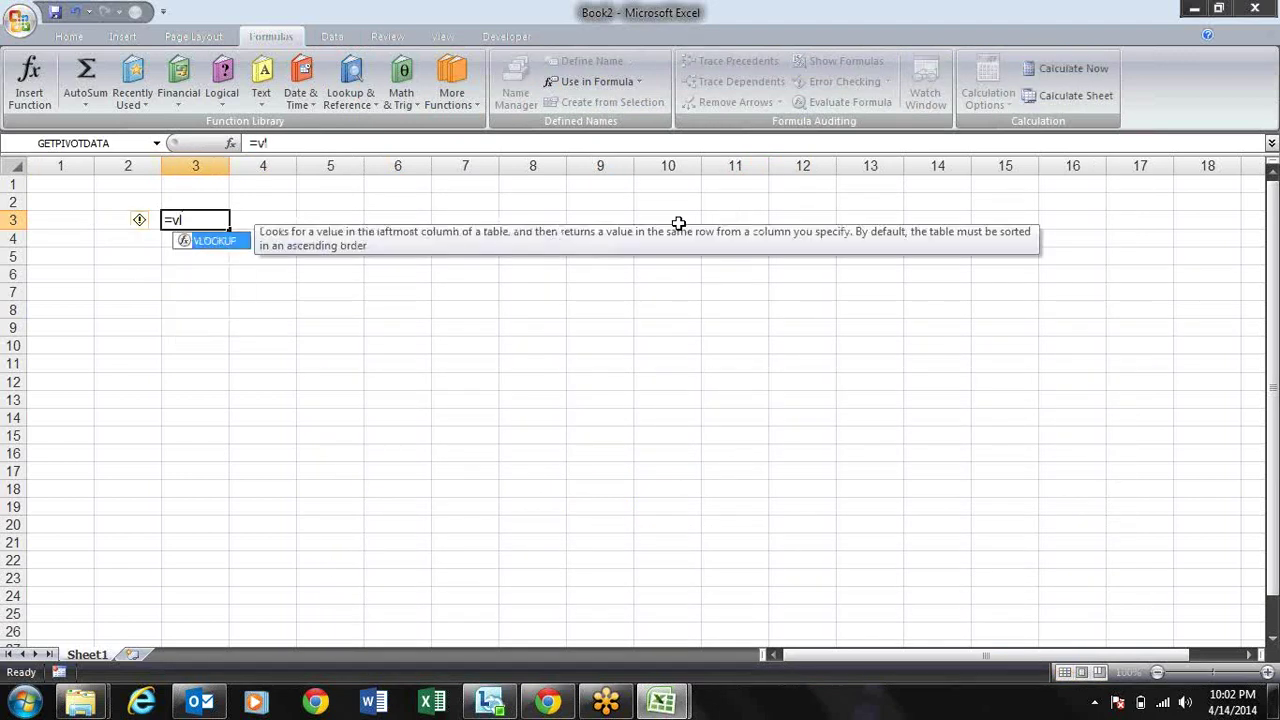
{"action": "left_click", "coordinate": [668, 222]}
{"action": "left_click_drag", "start_coordinate": [668, 222], "coordinate": [600, 186]}
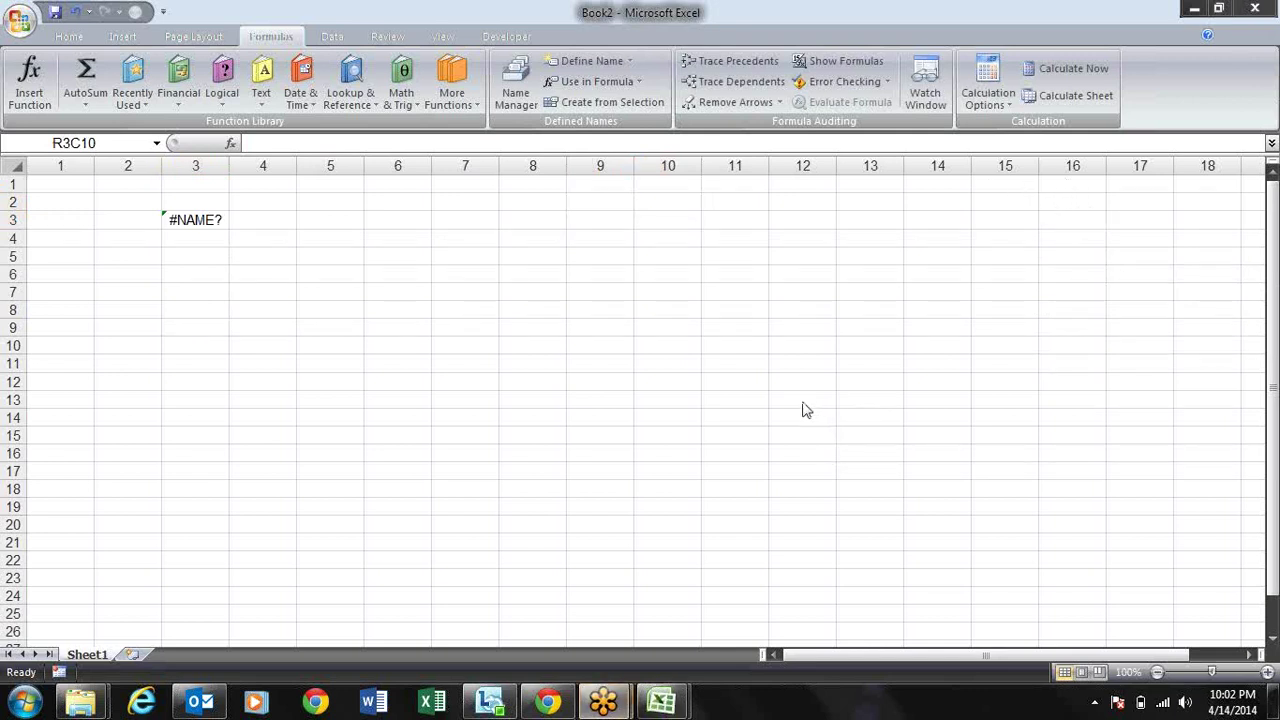
Step: Select the #NAME? cell and delete its formula
{"action": "left_click", "coordinate": [352, 236]}
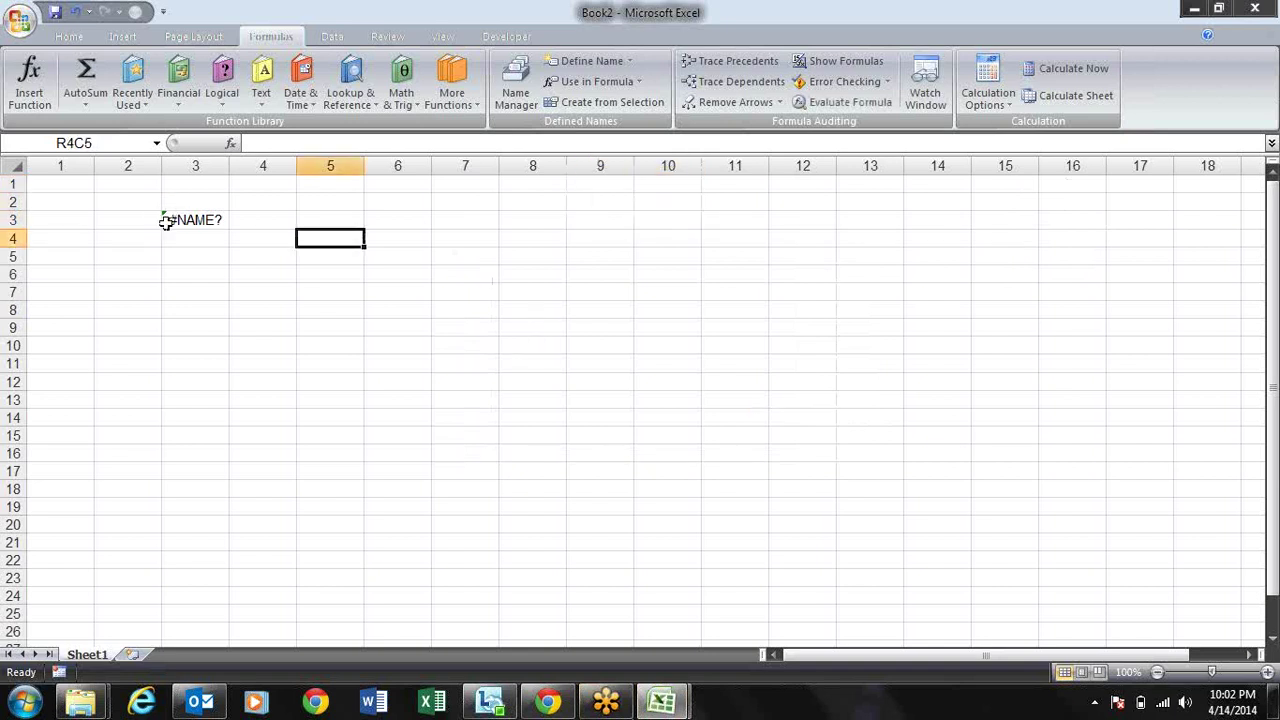
{"action": "left_click", "coordinate": [168, 220]}
{"action": "type", "text": "="}
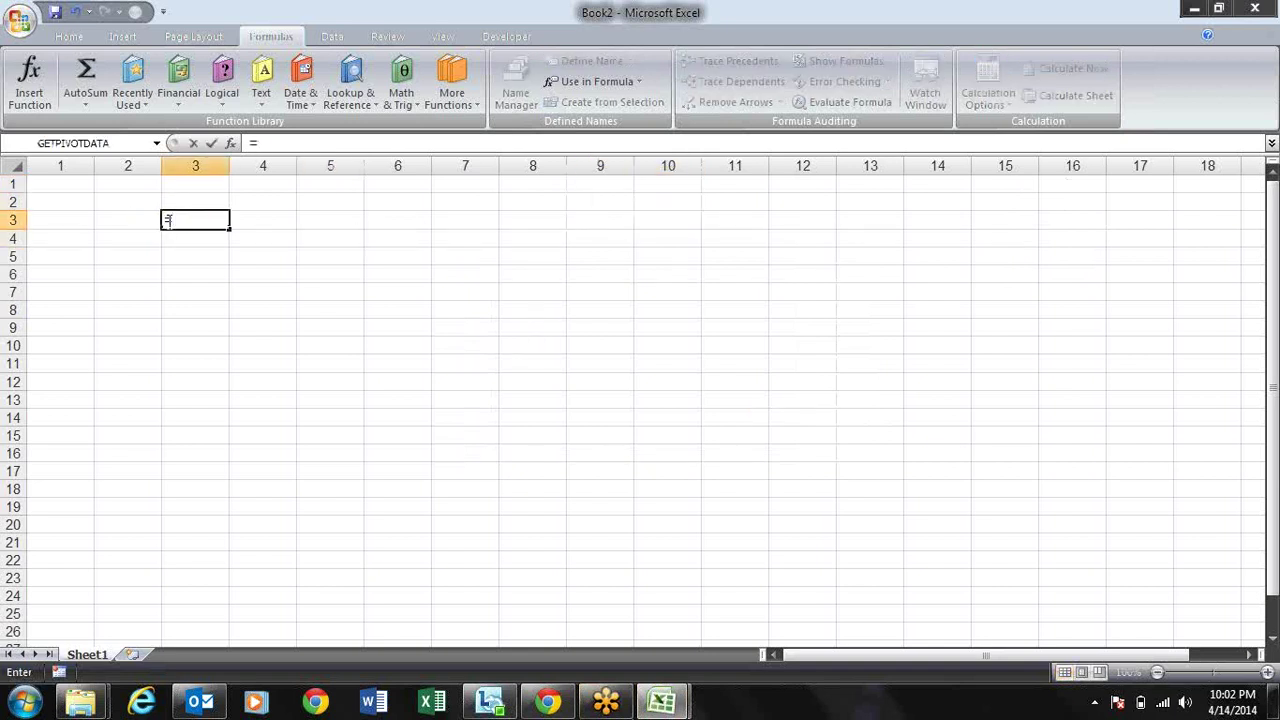
{"action": "type", "text": "vl"}
{"action": "left_click", "coordinate": [443, 222]}
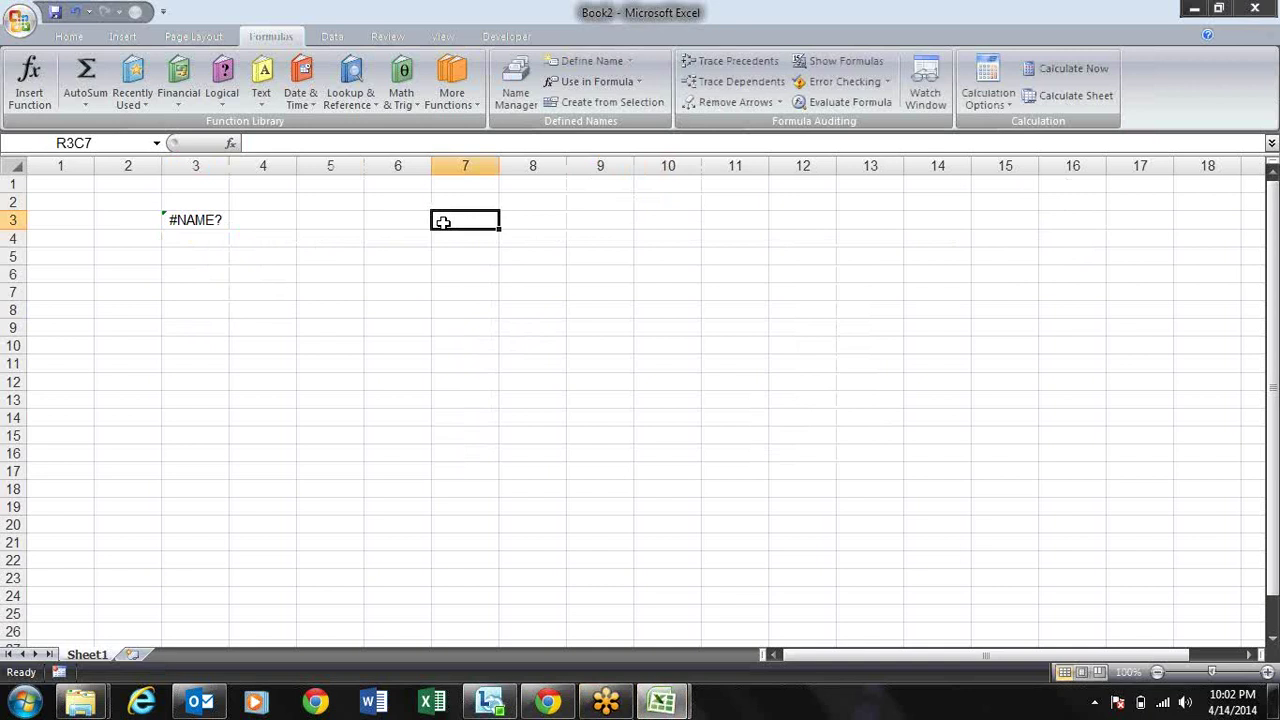
{"action": "left_click", "coordinate": [380, 222]}
{"action": "left_click_drag", "start_coordinate": [365, 222], "coordinate": [600, 203]}
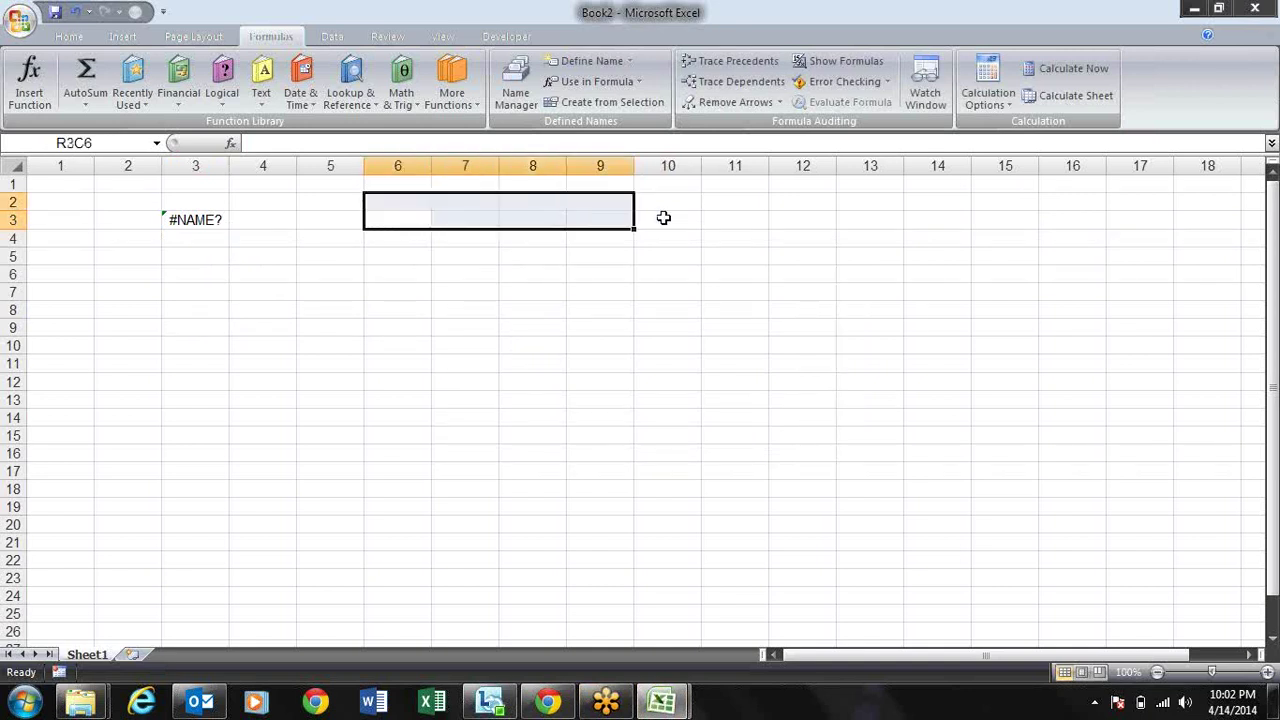
{"action": "left_click_drag", "start_coordinate": [262, 218], "coordinate": [210, 222]}
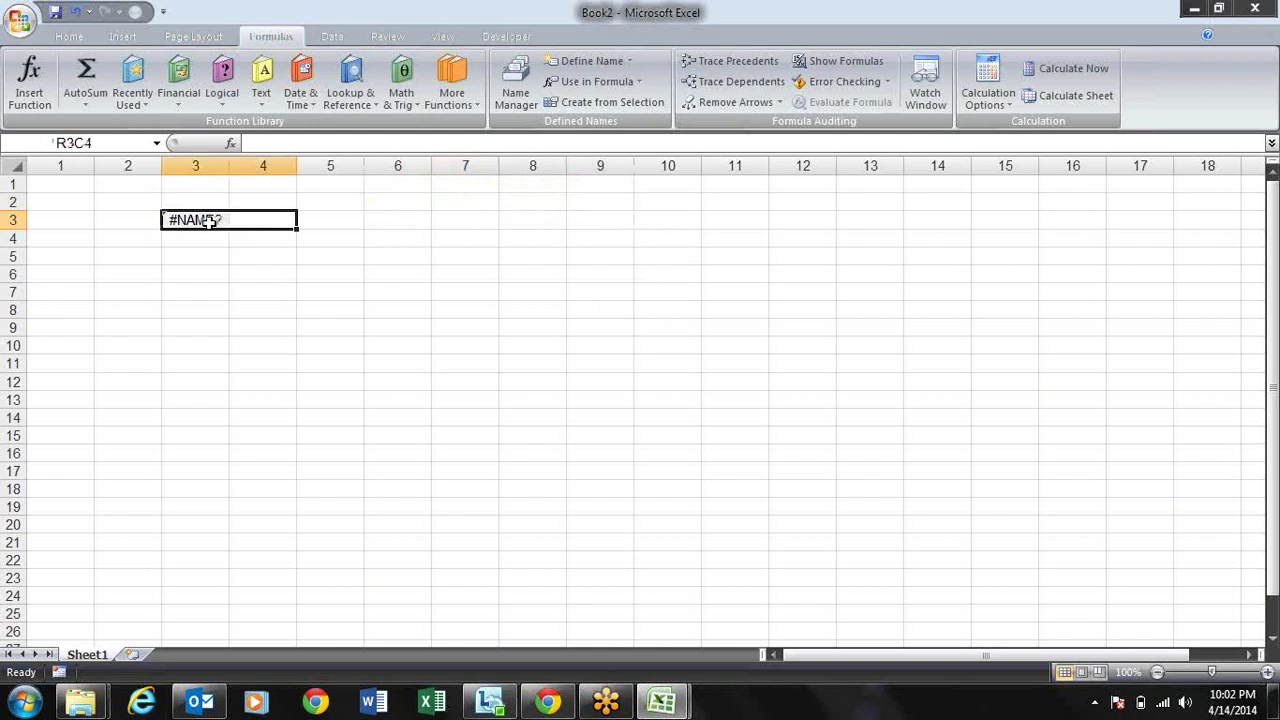
{"action": "key", "text": "Right"}
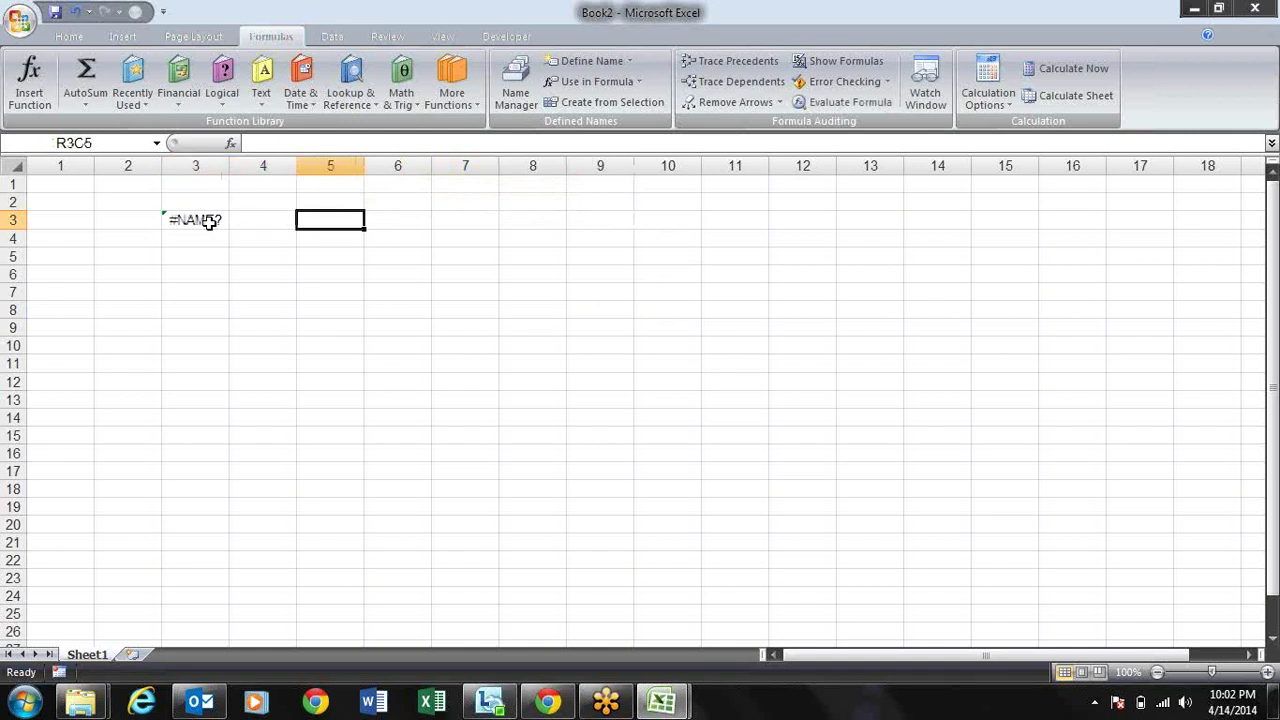
{"action": "left_click", "coordinate": [210, 220]}
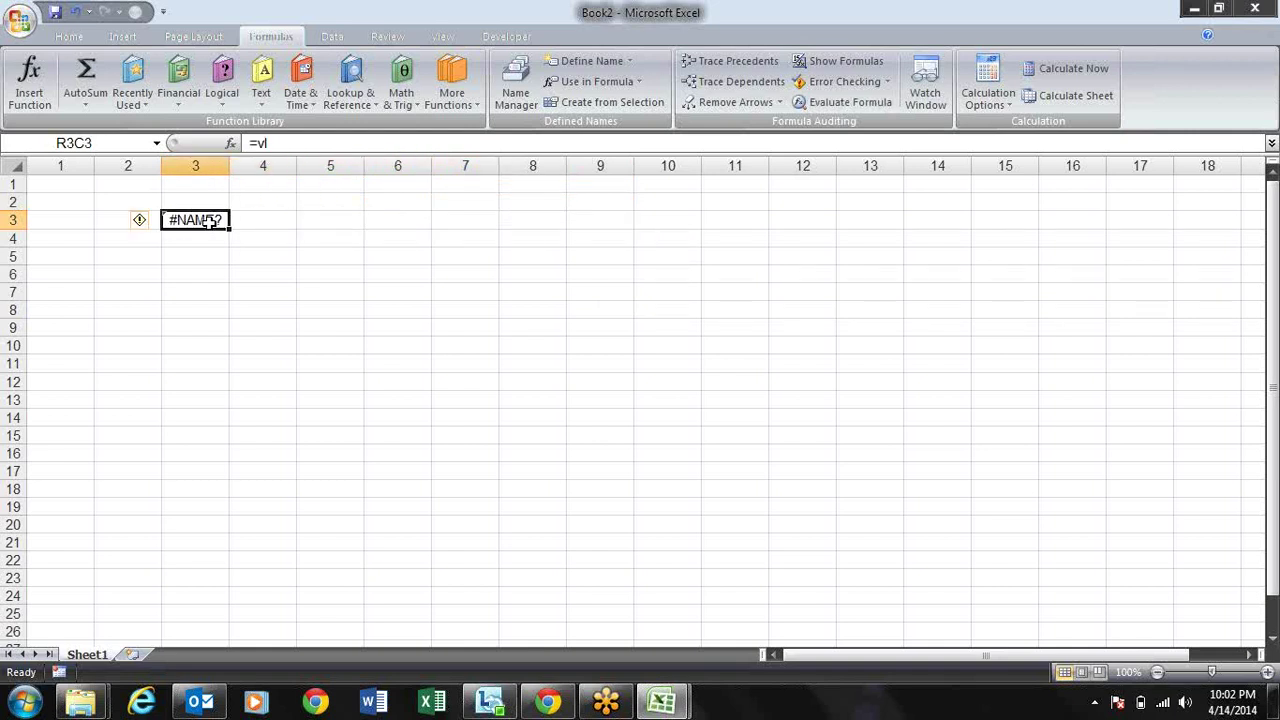
{"action": "key", "text": "Delete"}
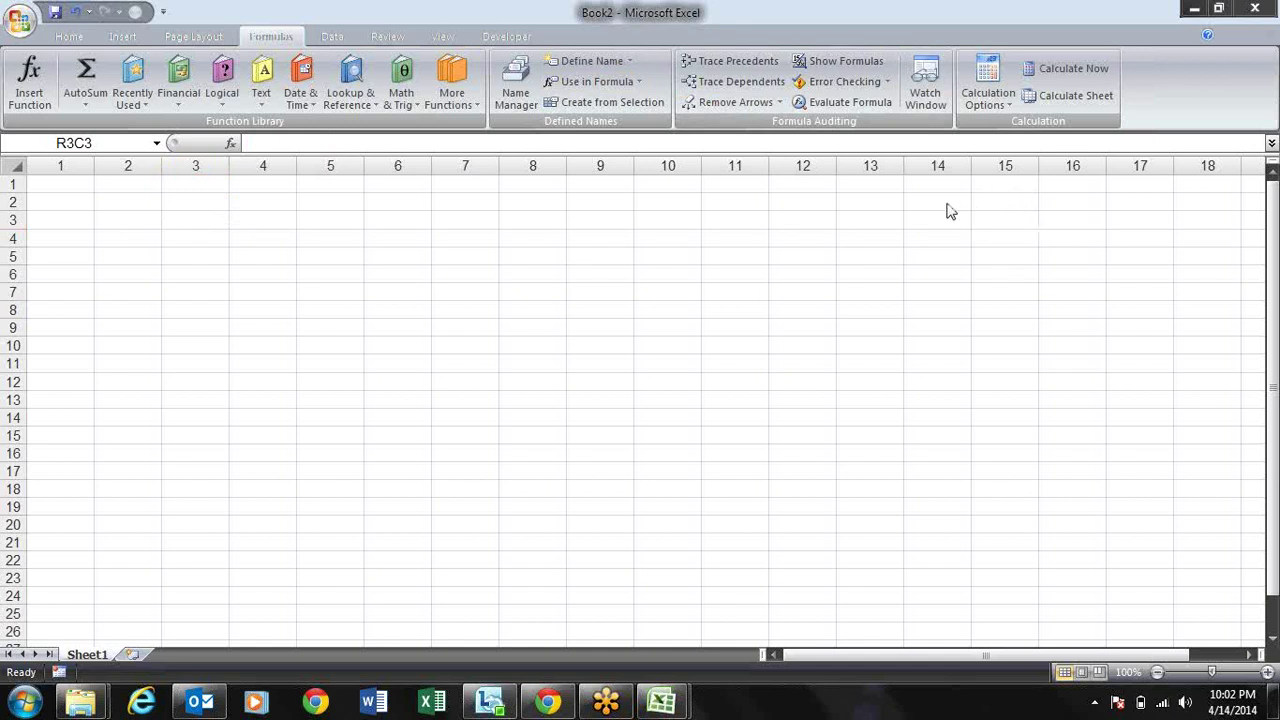
Step: Type =vl in R3C3, accept the suggested VLOOKUP with Tab, then cancel the entry
{"action": "left_click", "coordinate": [244, 231]}
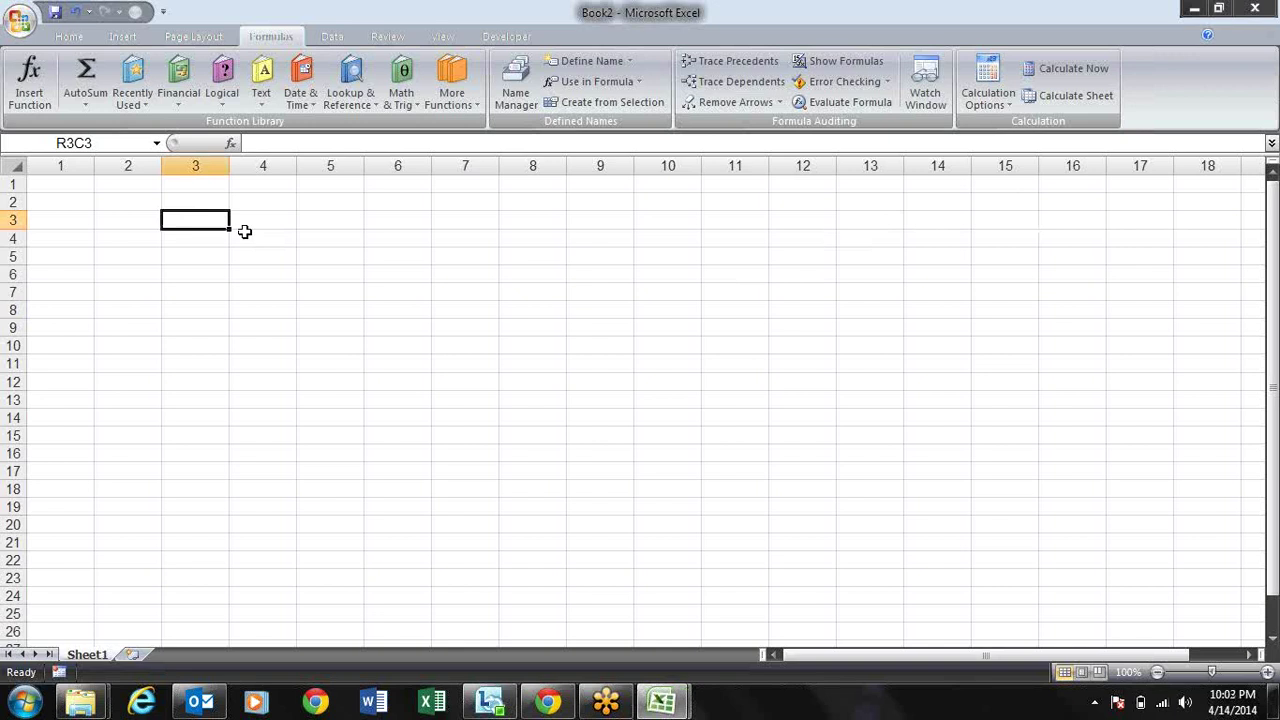
{"action": "type", "text": "=vl"}
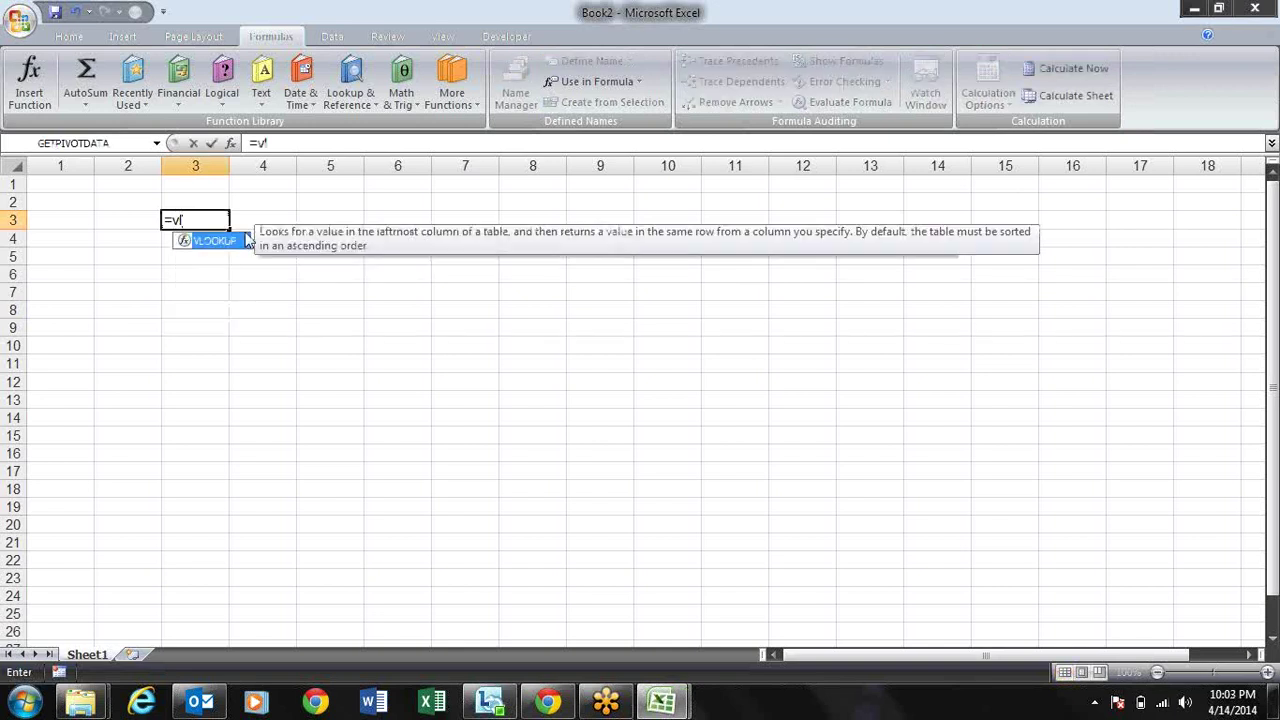
{"action": "key", "text": "Tab"}
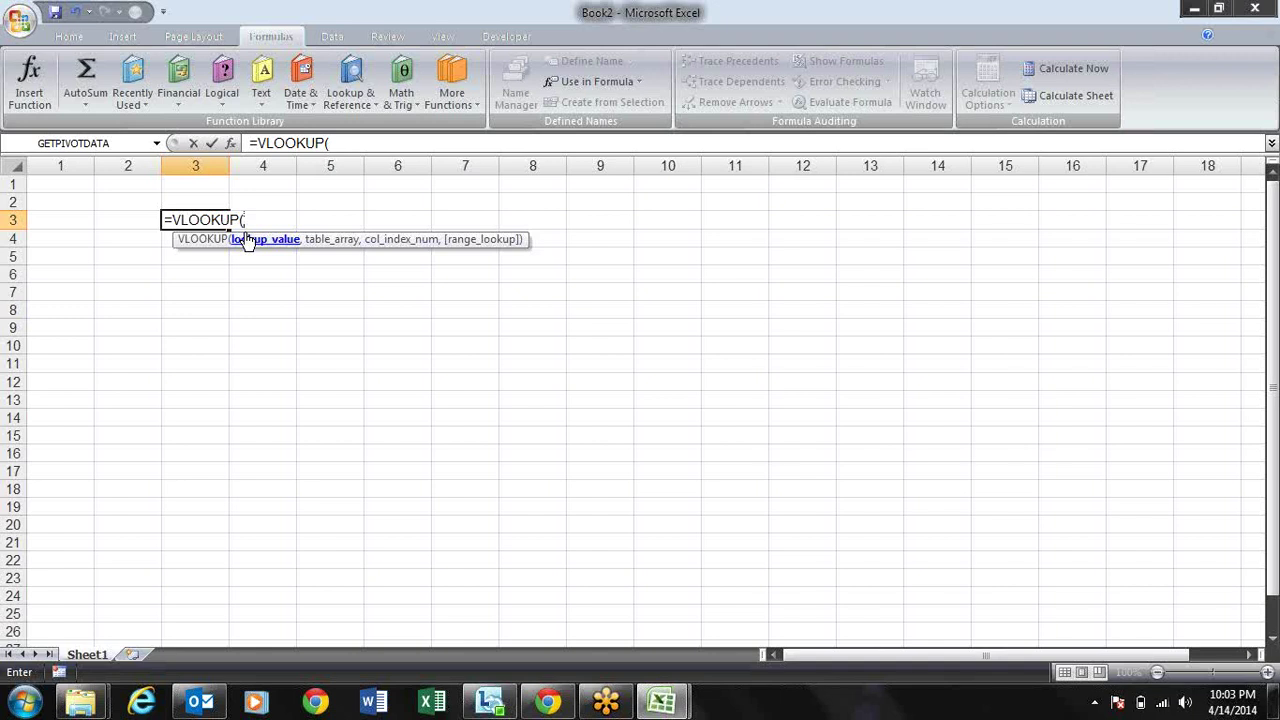
{"action": "key", "text": "Escape"}
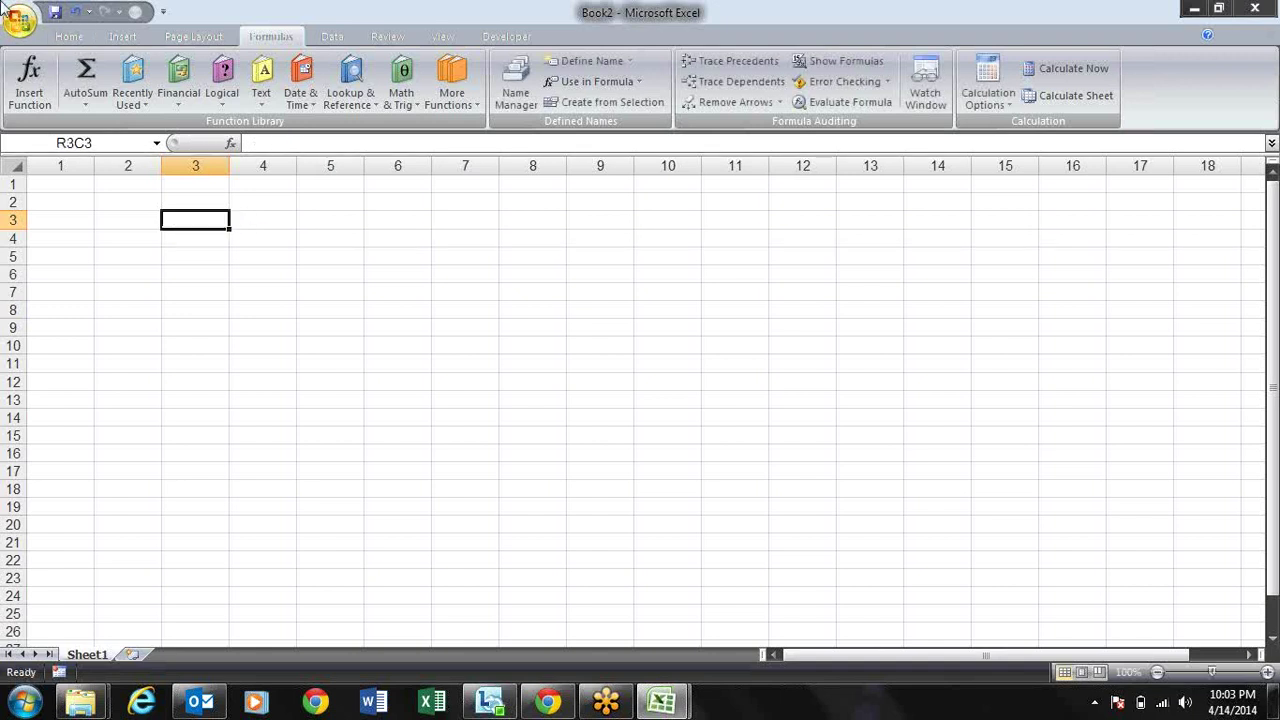
{"action": "left_click", "coordinate": [70, 37]}
{"action": "left_click", "coordinate": [20, 20]}
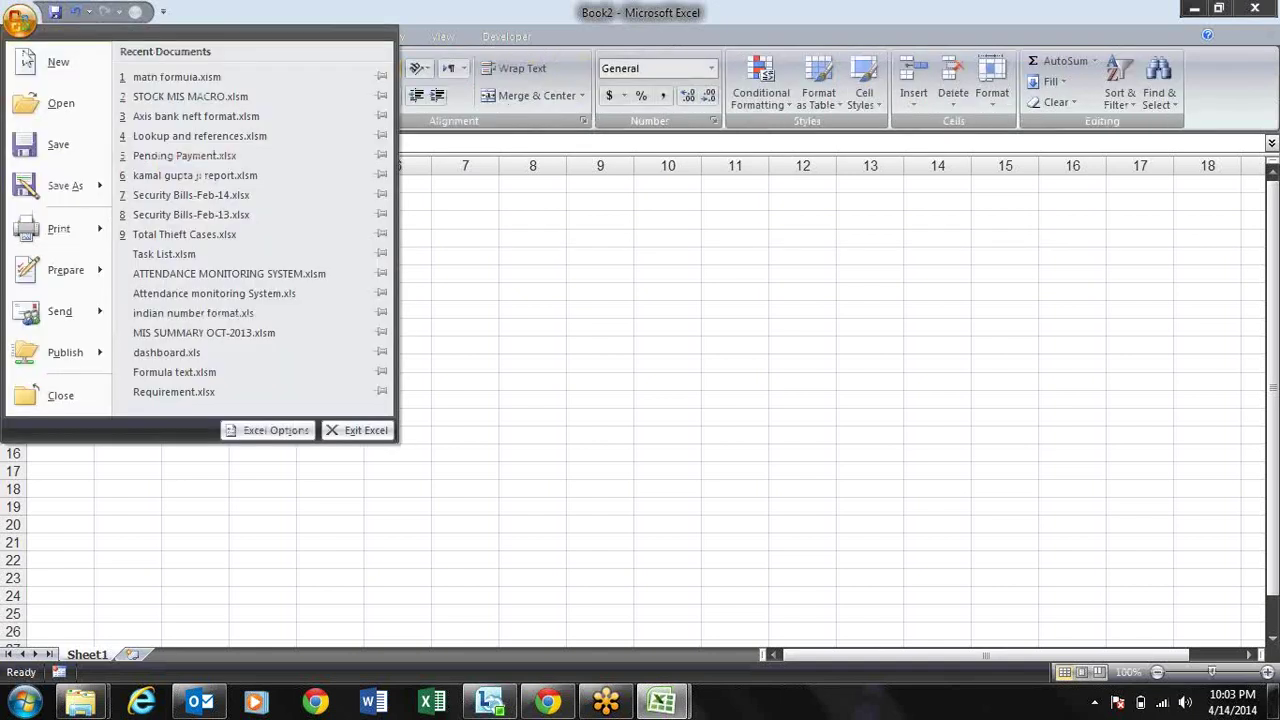
{"action": "left_click", "coordinate": [266, 430]}
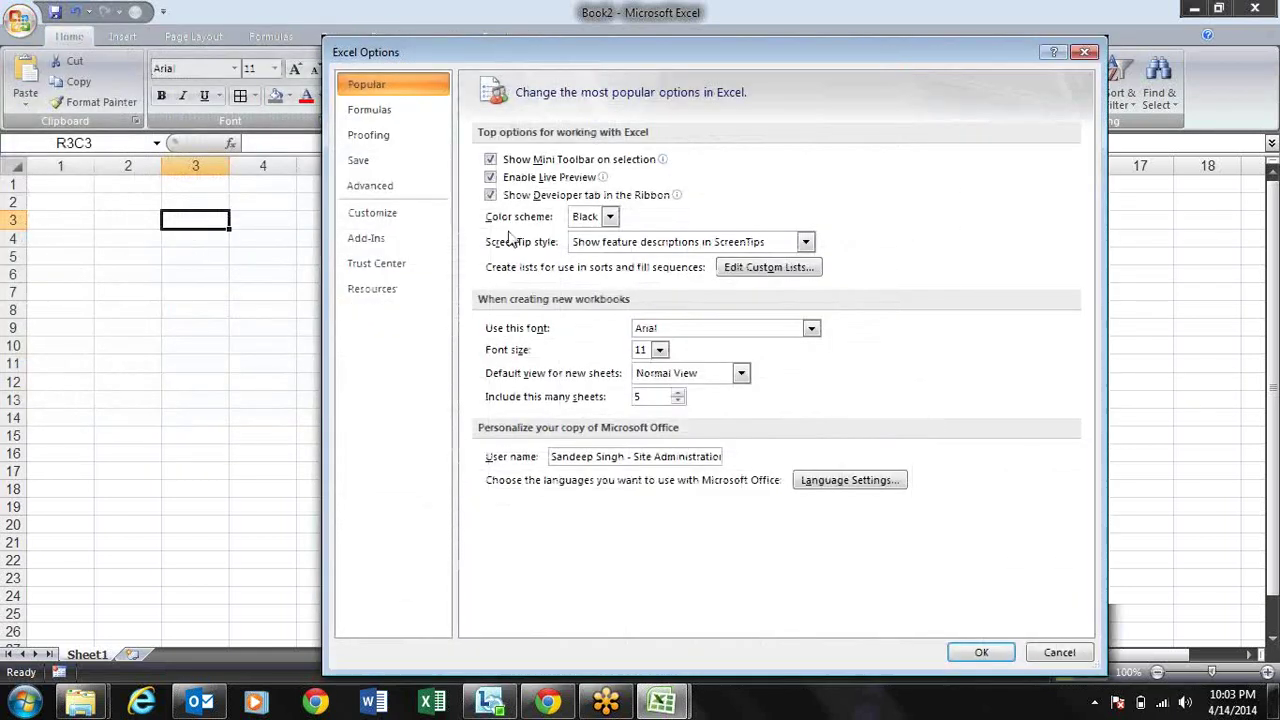
{"action": "left_click_drag", "start_coordinate": [576, 60], "coordinate": [516, 55]}
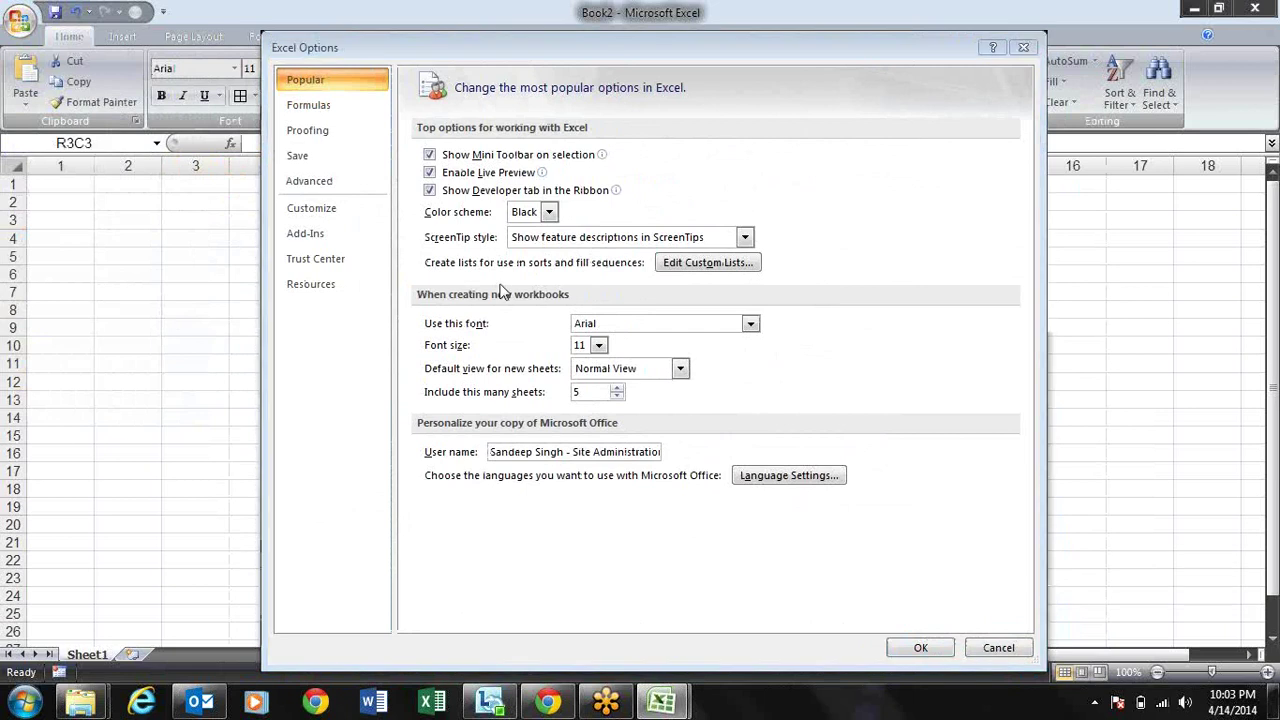
{"action": "left_click", "coordinate": [318, 106]}
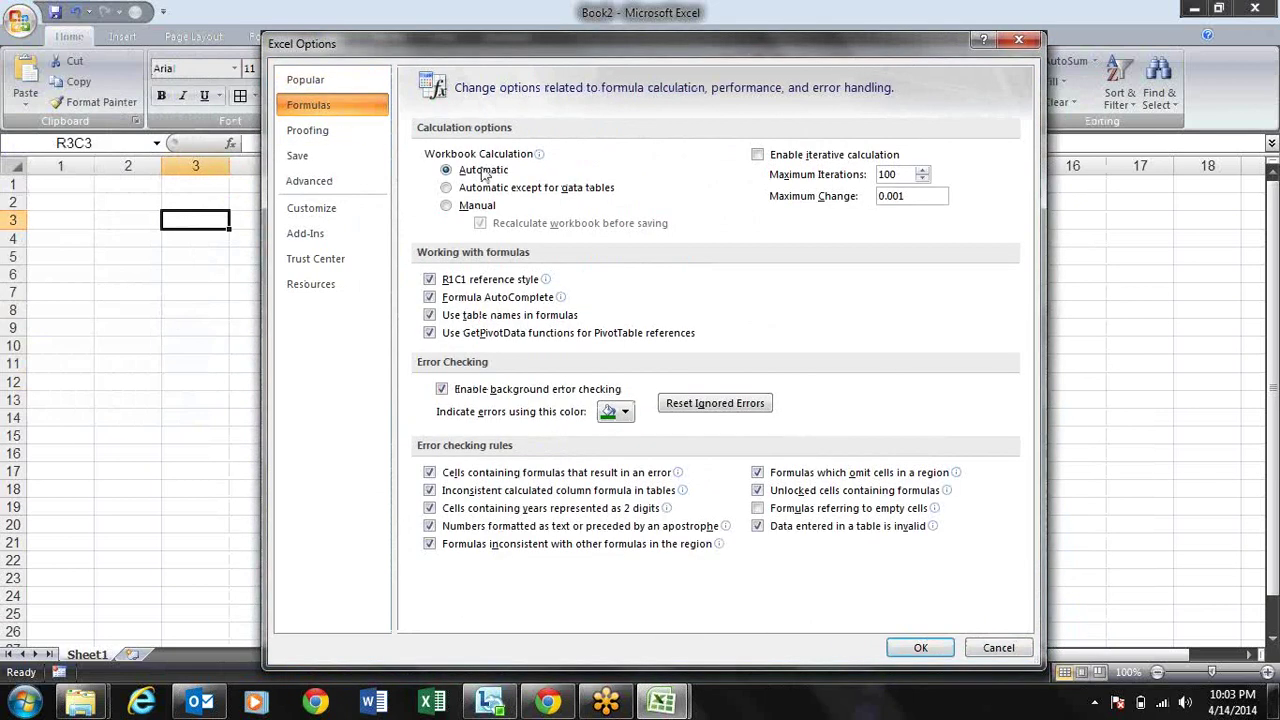
{"action": "left_click", "coordinate": [431, 298]}
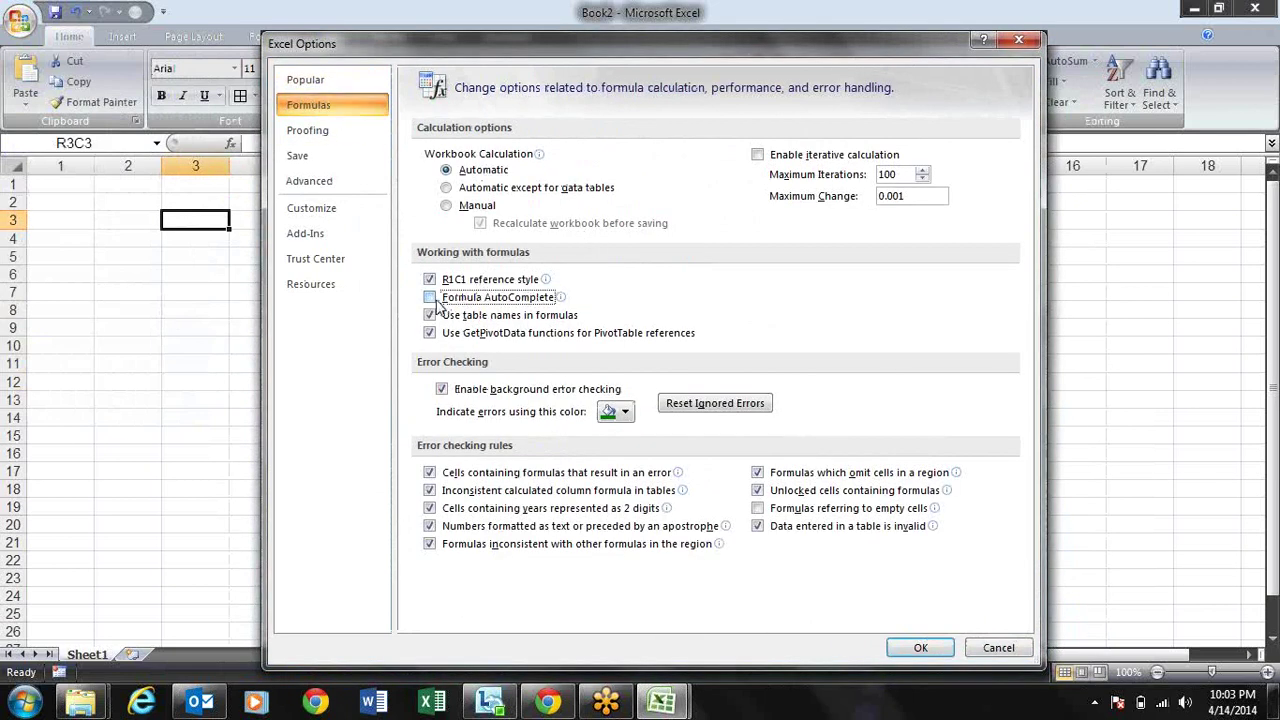
{"action": "left_click", "coordinate": [431, 298]}
{"action": "key", "text": "Return"}
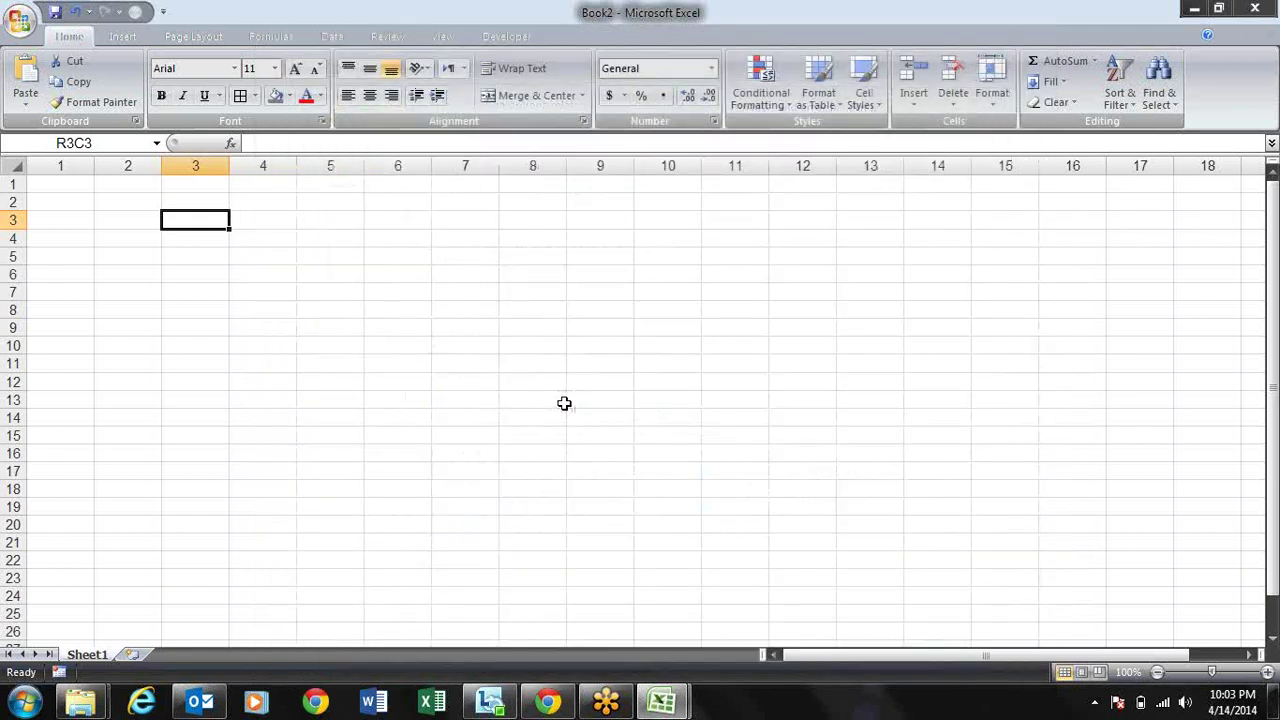
Step: Enter '003455 in R3C3 as text, then show its error-checking options
{"action": "type", "text": "'003456"}
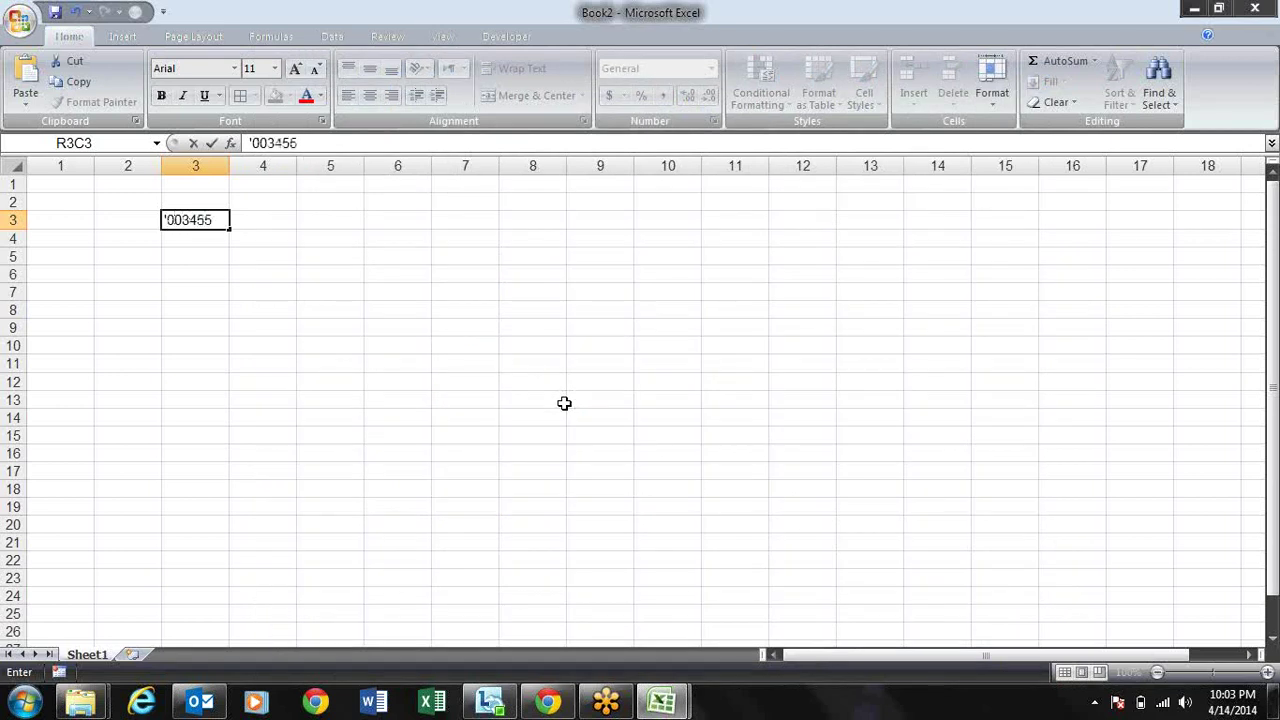
{"action": "key", "text": "Return"}
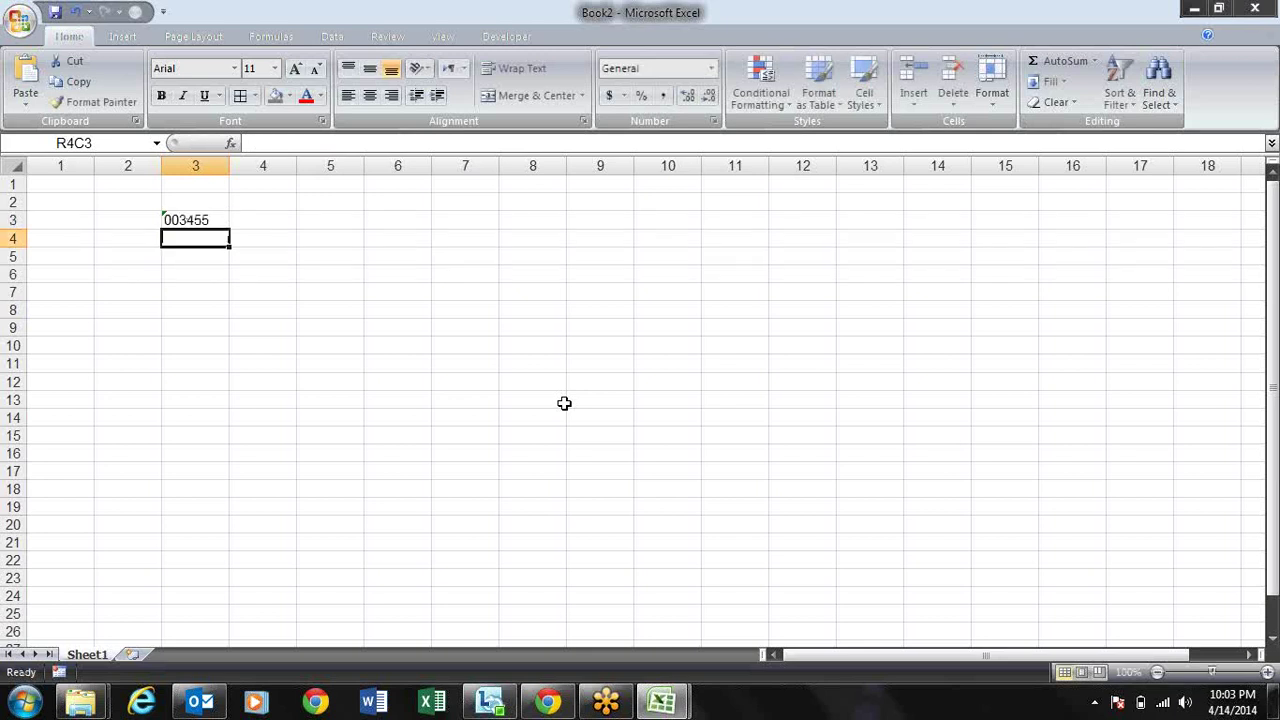
{"action": "key", "text": "Up"}
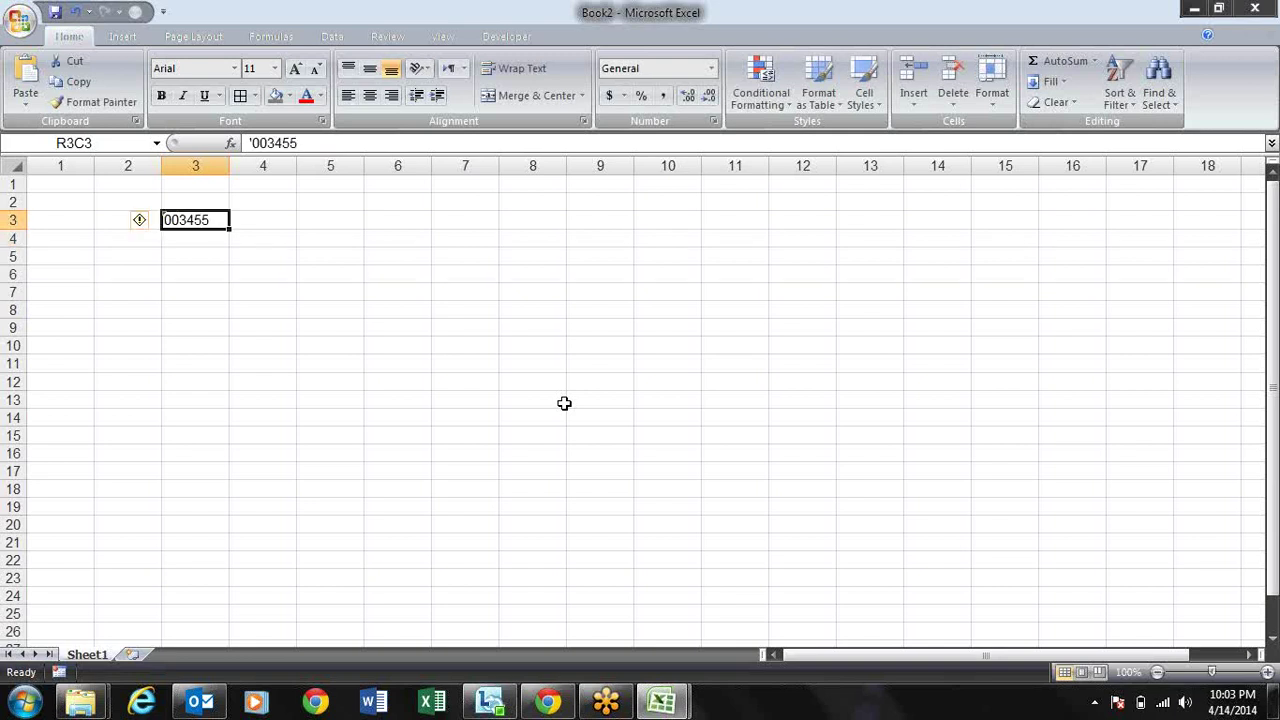
{"action": "key", "text": "Down"}
{"action": "key", "text": "Down"}
{"action": "key", "text": "Down"}
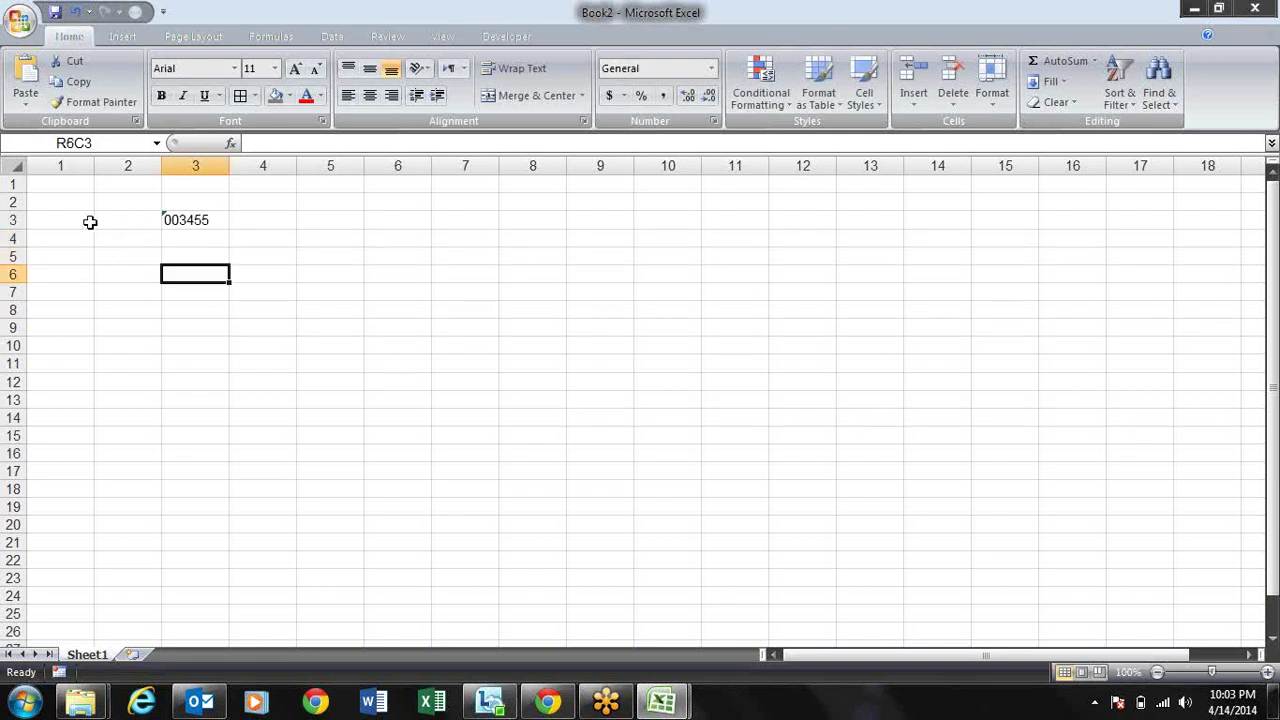
{"action": "left_click", "coordinate": [171, 218]}
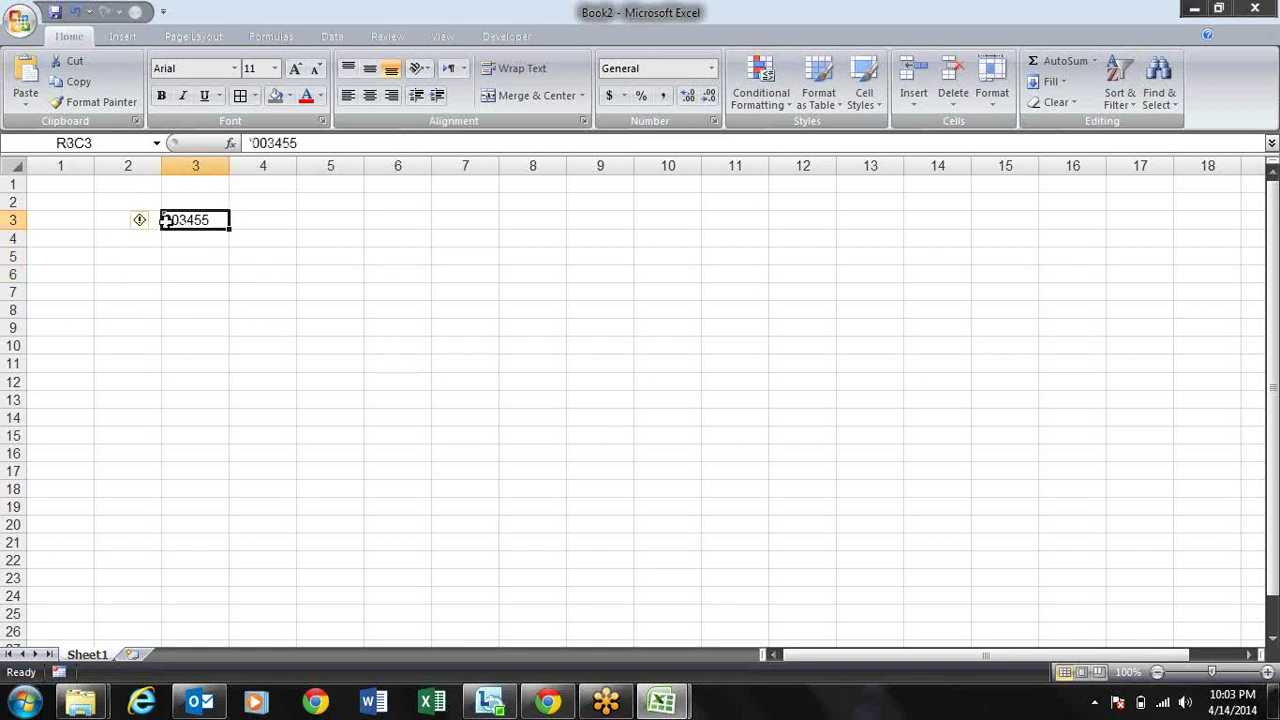
{"action": "left_click", "coordinate": [146, 220]}
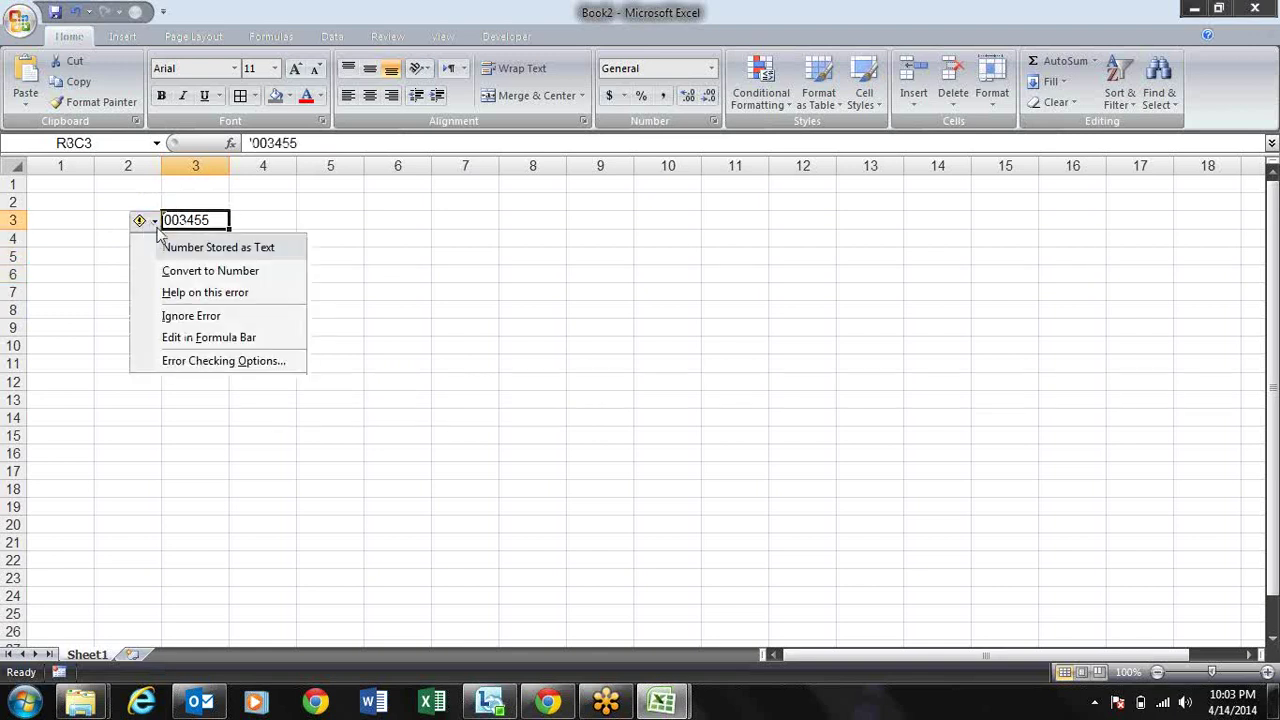
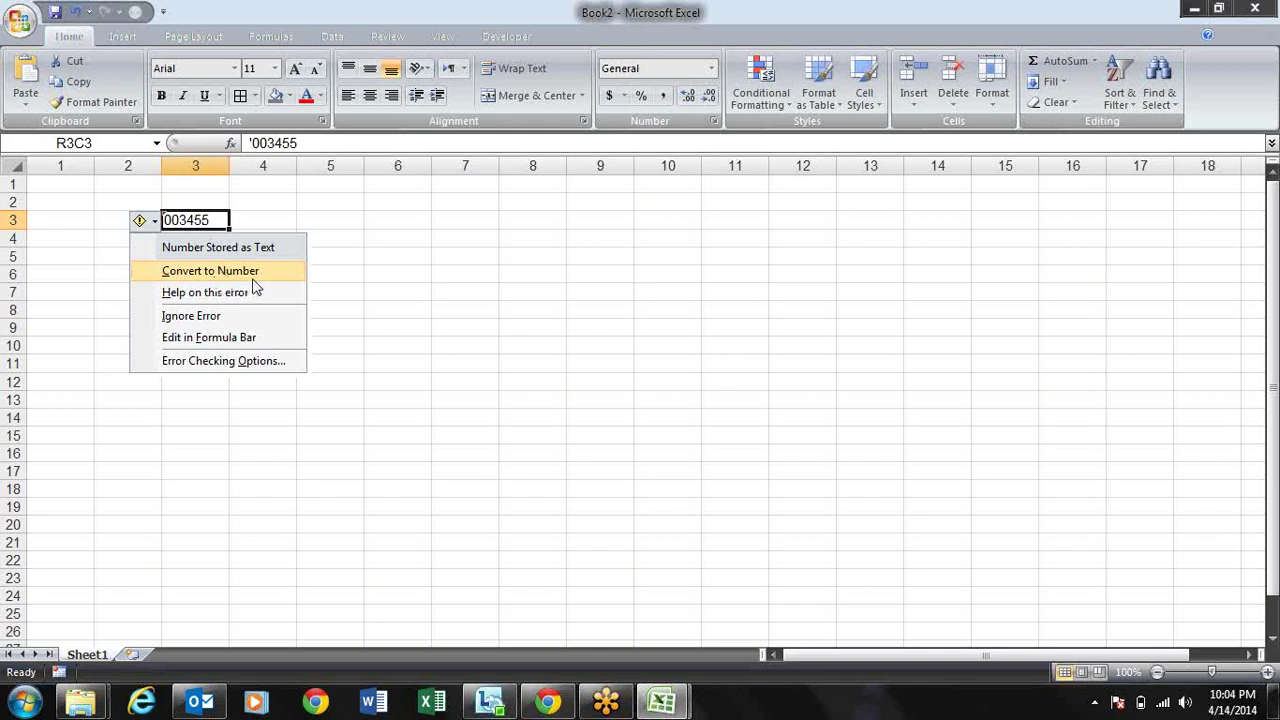
Step: Convert the text 003455 in R3C3 to a number, then undo back to text
{"action": "left_click", "coordinate": [252, 276]}
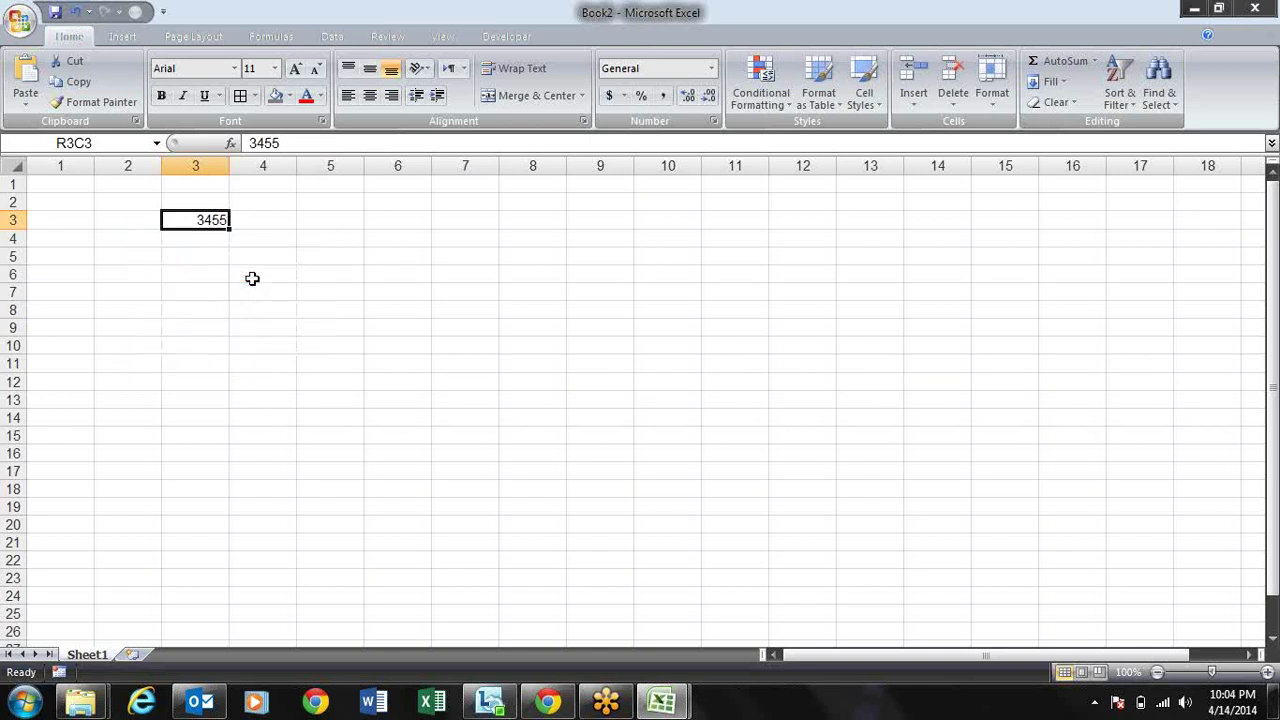
{"action": "left_click", "coordinate": [260, 304]}
{"action": "key", "text": "ctrl+z"}
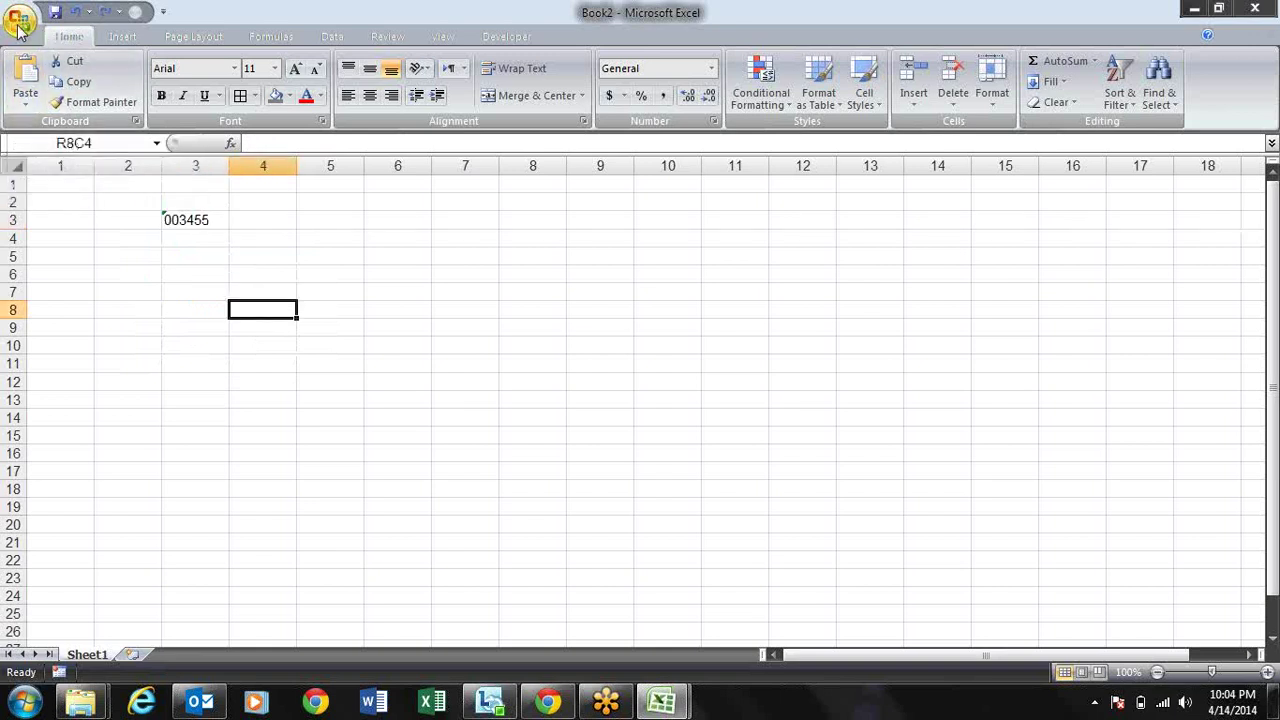
Step: Review the Formulas error-checking options, toggling background error checking off and back on, then confirm
{"action": "left_click", "coordinate": [19, 24]}
{"action": "left_click", "coordinate": [268, 430]}
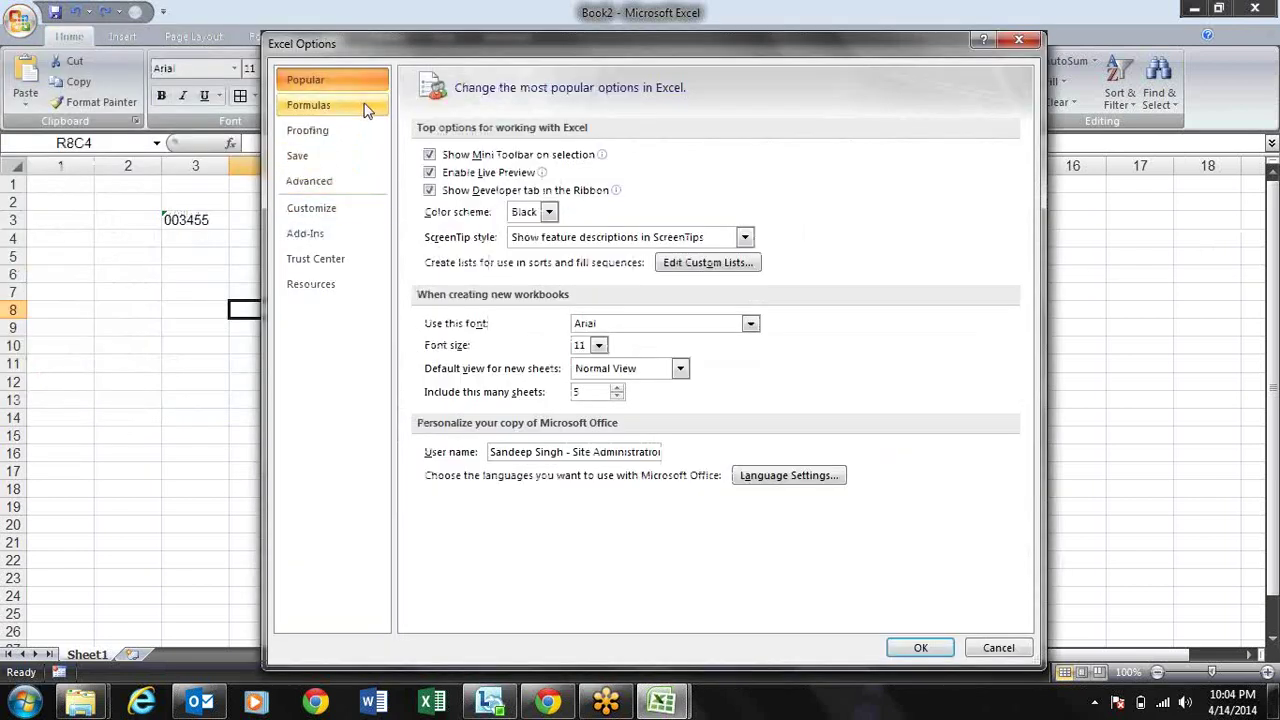
{"action": "left_click", "coordinate": [366, 108]}
{"action": "left_click", "coordinate": [624, 413]}
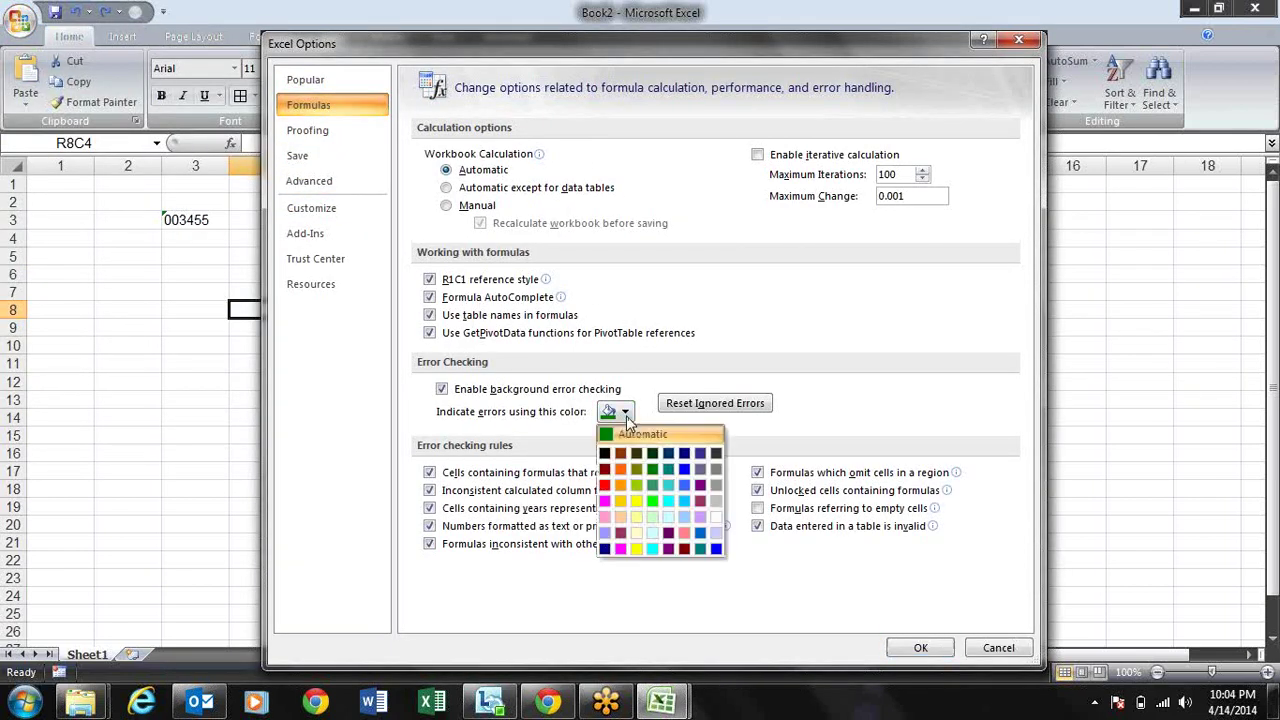
{"action": "left_click", "coordinate": [780, 410]}
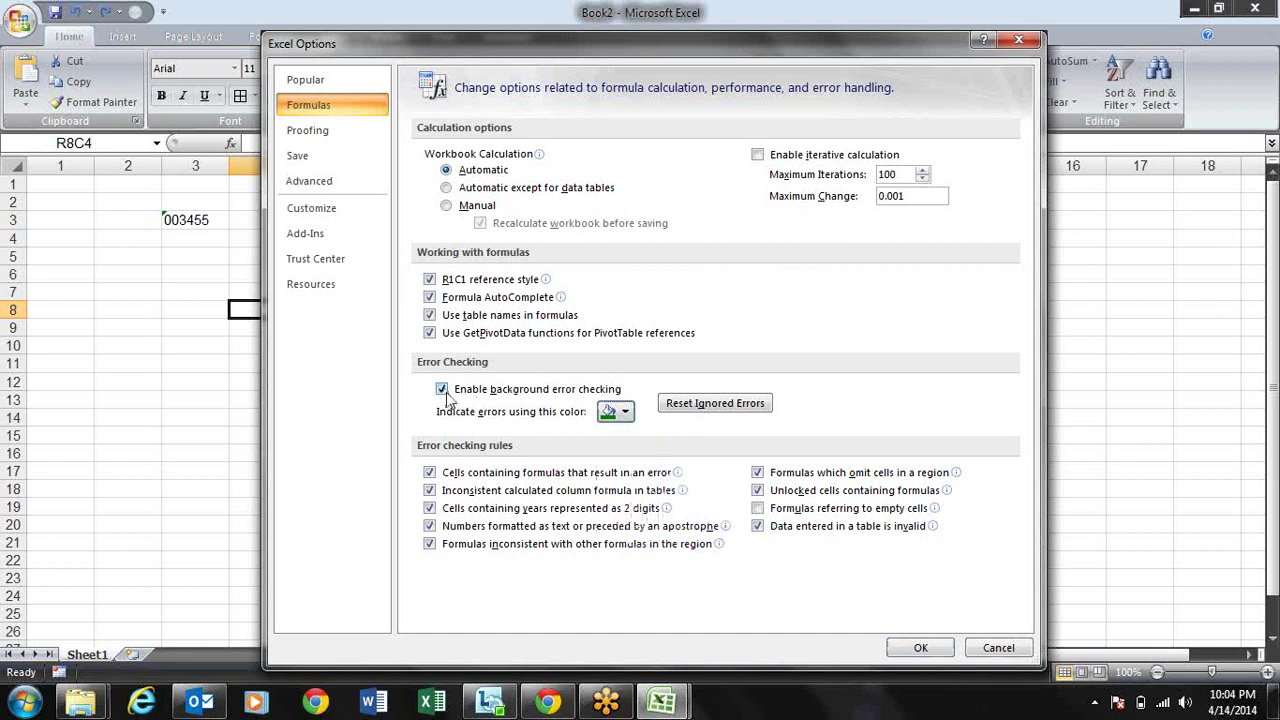
{"action": "left_click", "coordinate": [443, 389]}
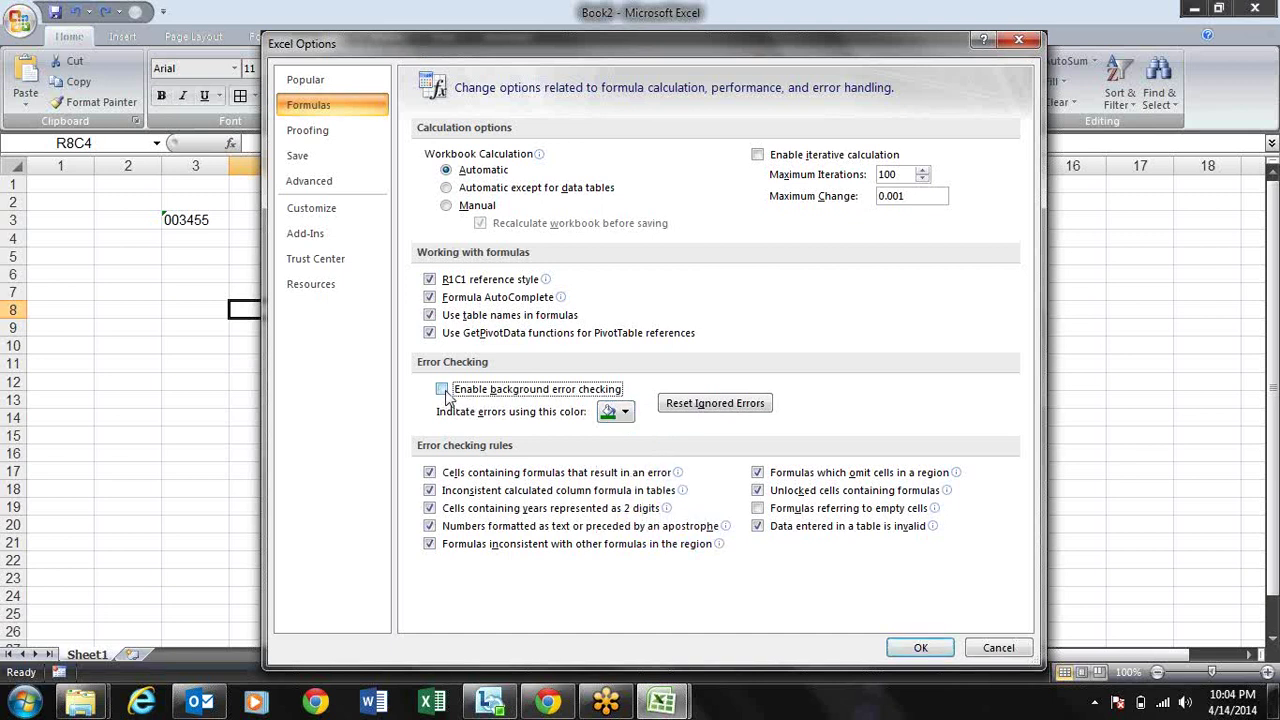
{"action": "left_click", "coordinate": [443, 390]}
{"action": "left_click", "coordinate": [914, 649]}
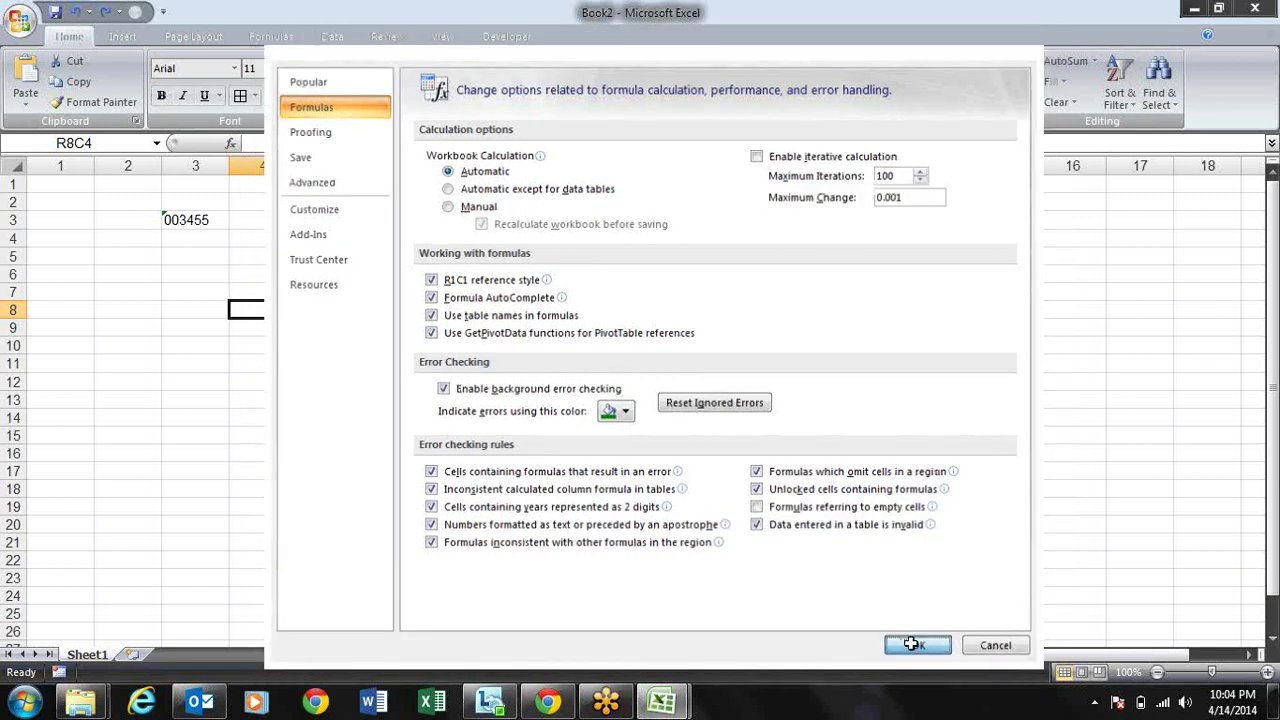
Step: Look at the Proofing page of Excel Options and close it without changes
{"action": "key", "text": "alt+f"}
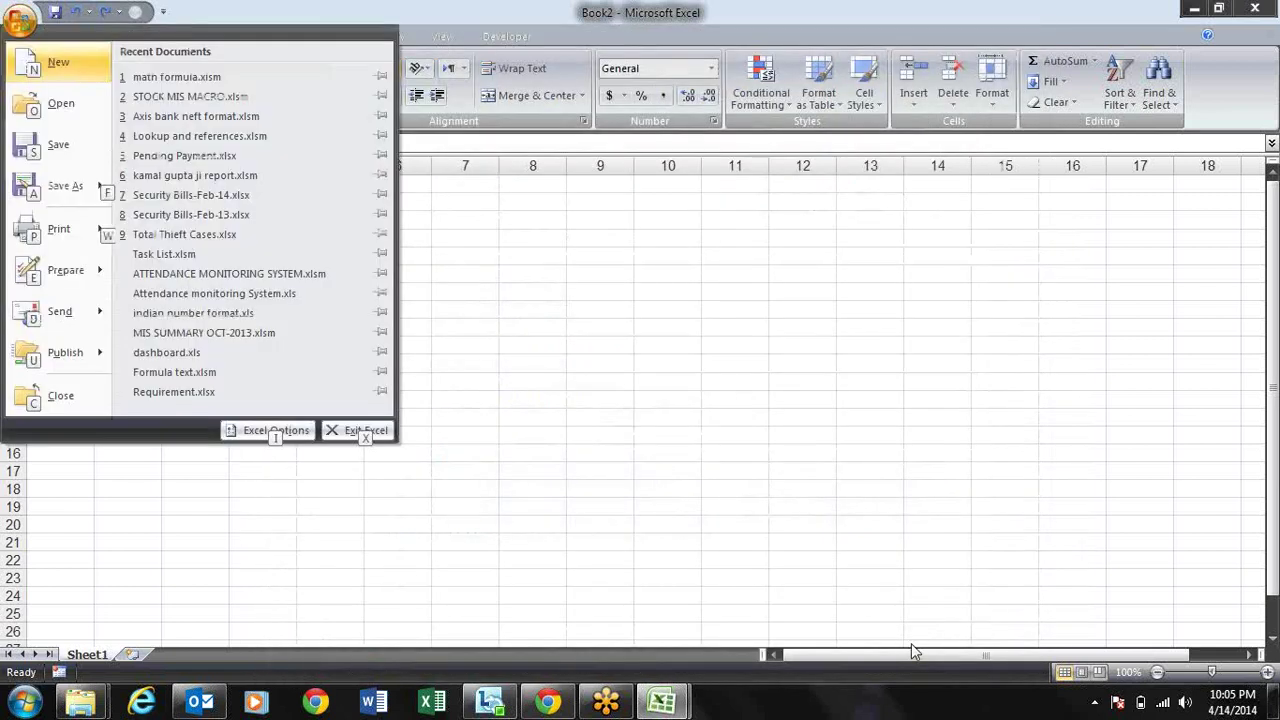
{"action": "key", "text": "Escape"}
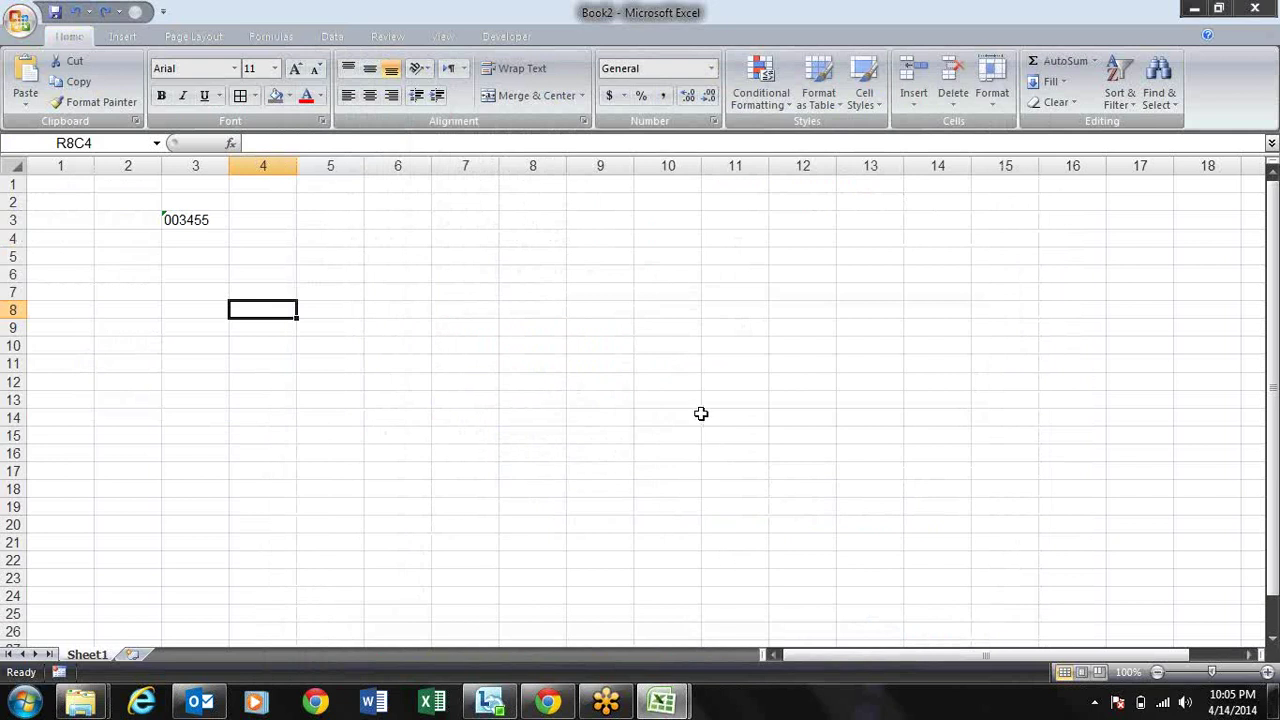
{"action": "key", "text": "alt+f"}
{"action": "key", "text": "i"}
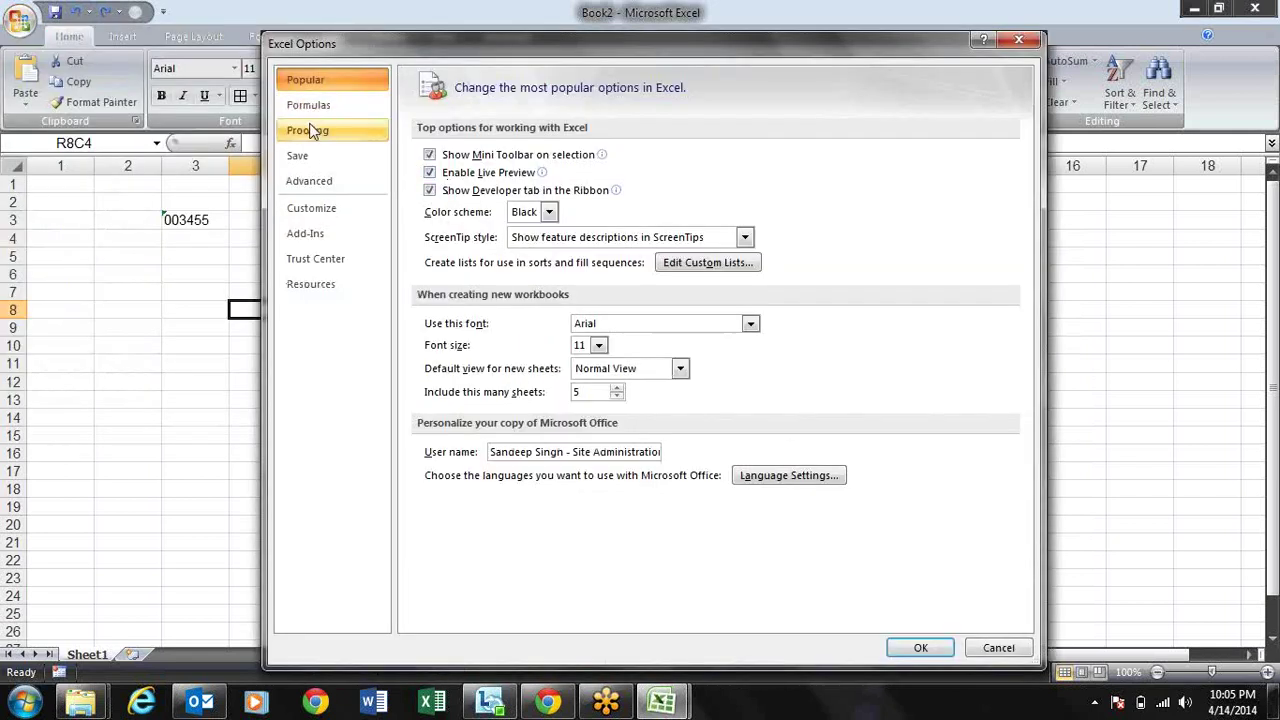
{"action": "left_click", "coordinate": [318, 128]}
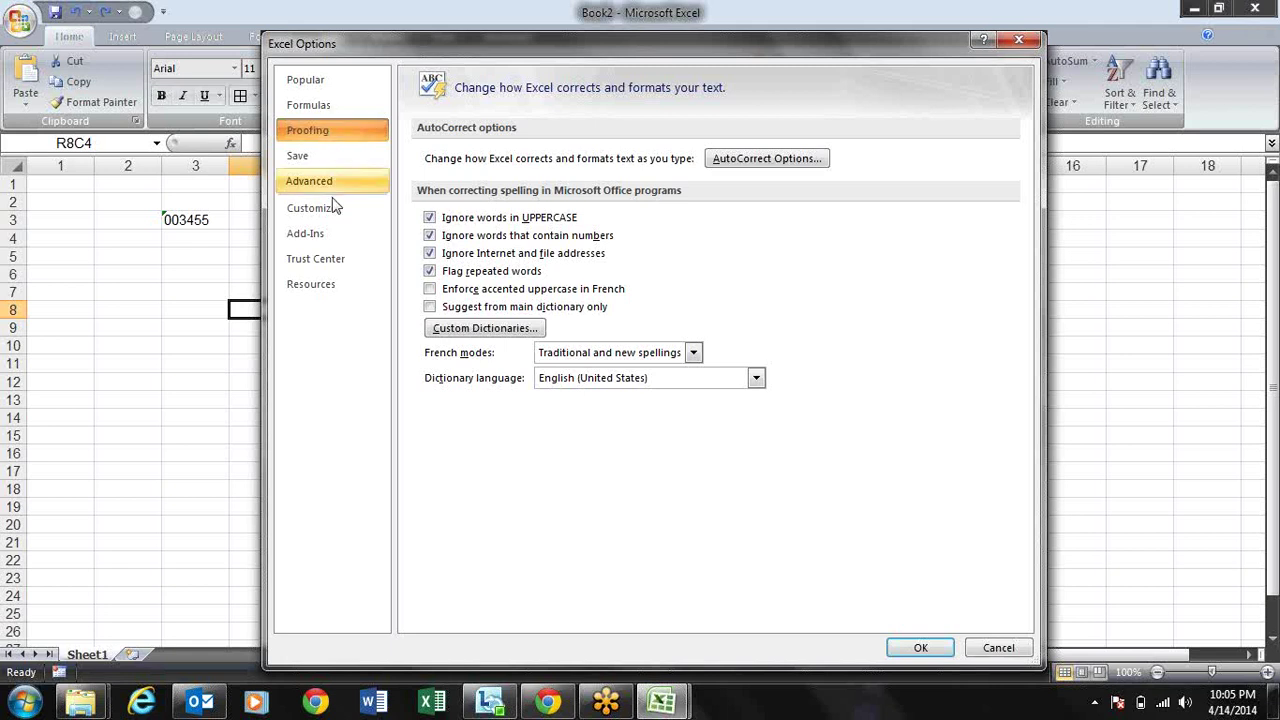
{"action": "key", "text": "Escape"}
Step: Enter (a), (b), (c) and (r) down R3C5:R6C5, letting AutoCorrect produce © and ®
{"action": "left_click", "coordinate": [326, 215]}
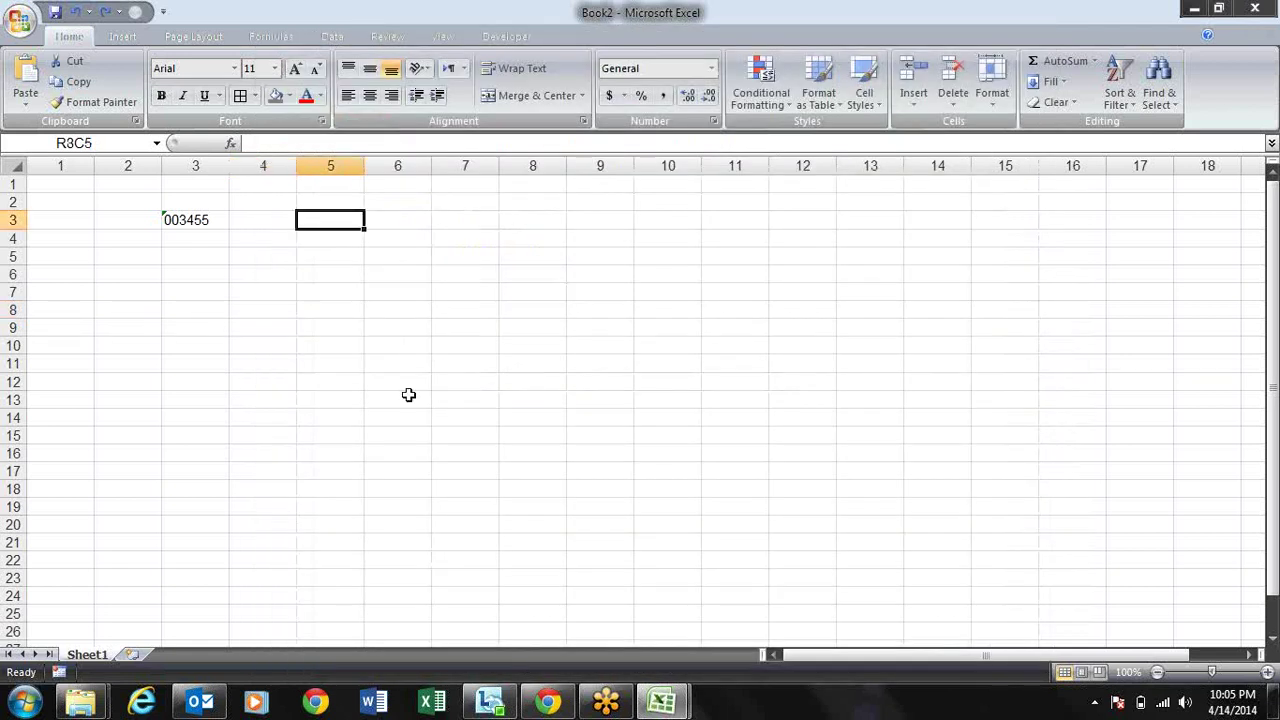
{"action": "type", "text": "("}
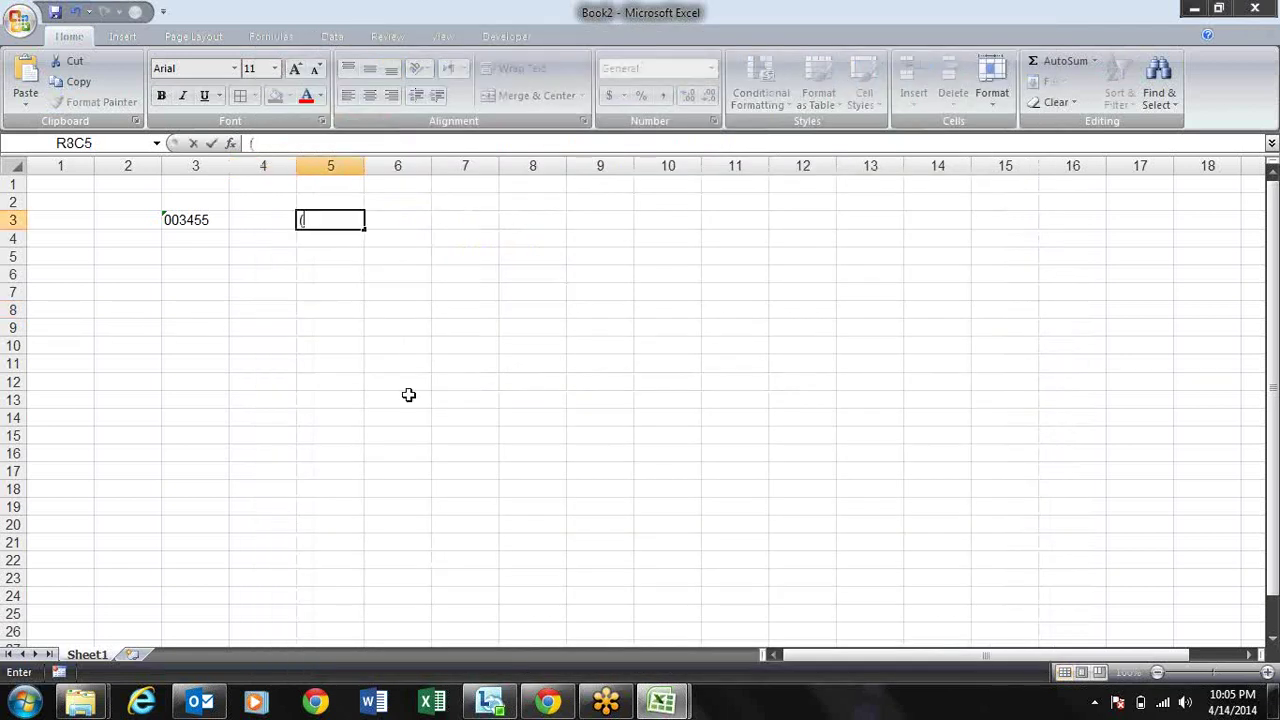
{"action": "key", "text": "Escape"}
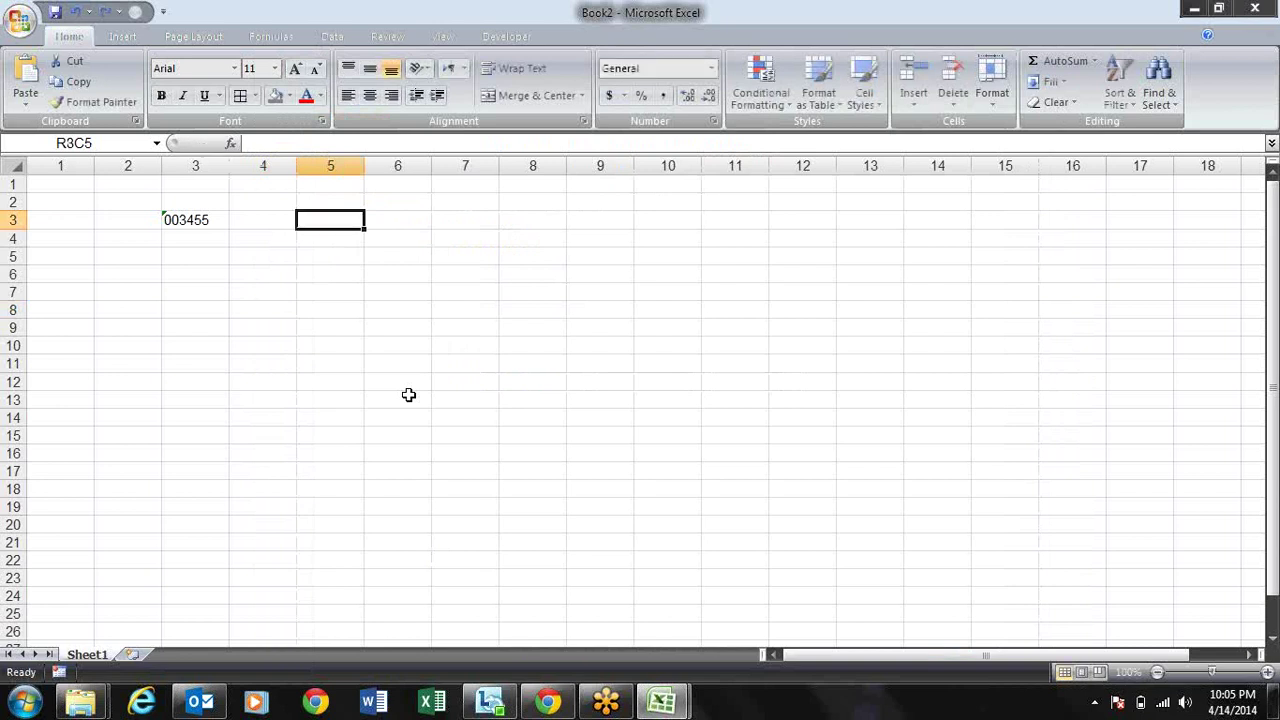
{"action": "type", "text": "(a"}
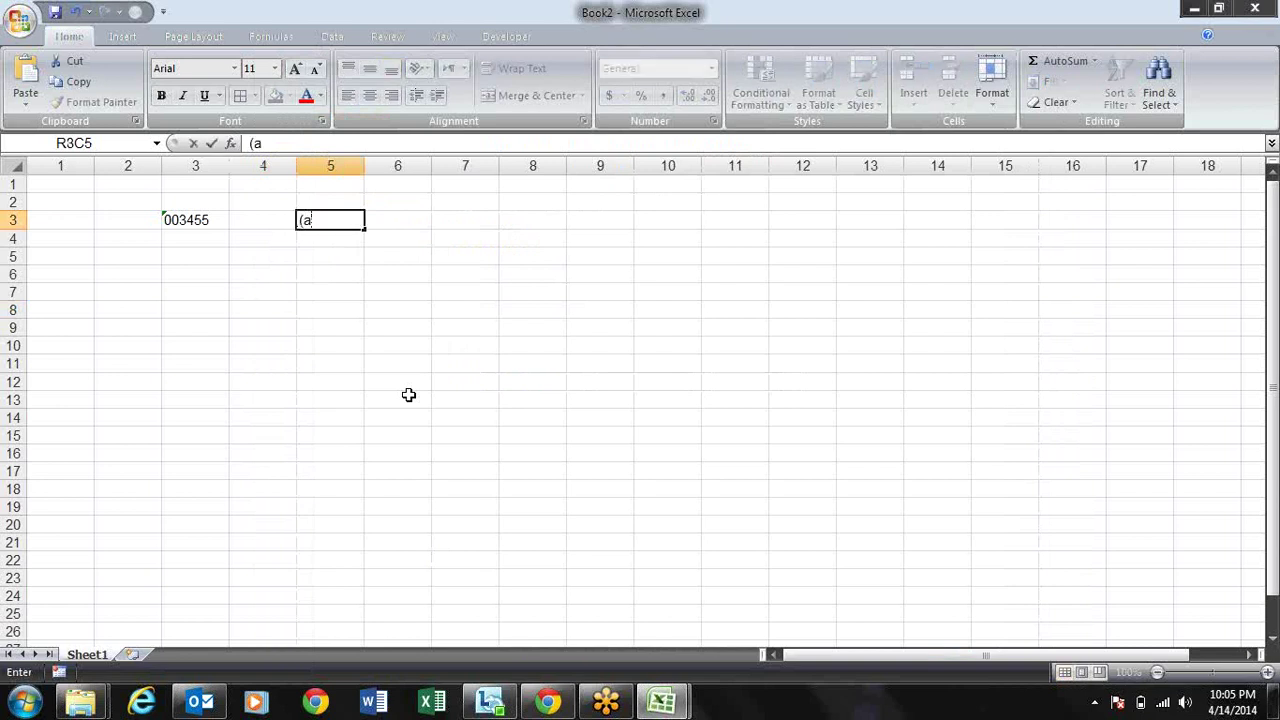
{"action": "type", "text": ")"}
{"action": "key", "text": "Return"}
{"action": "type", "text": "("}
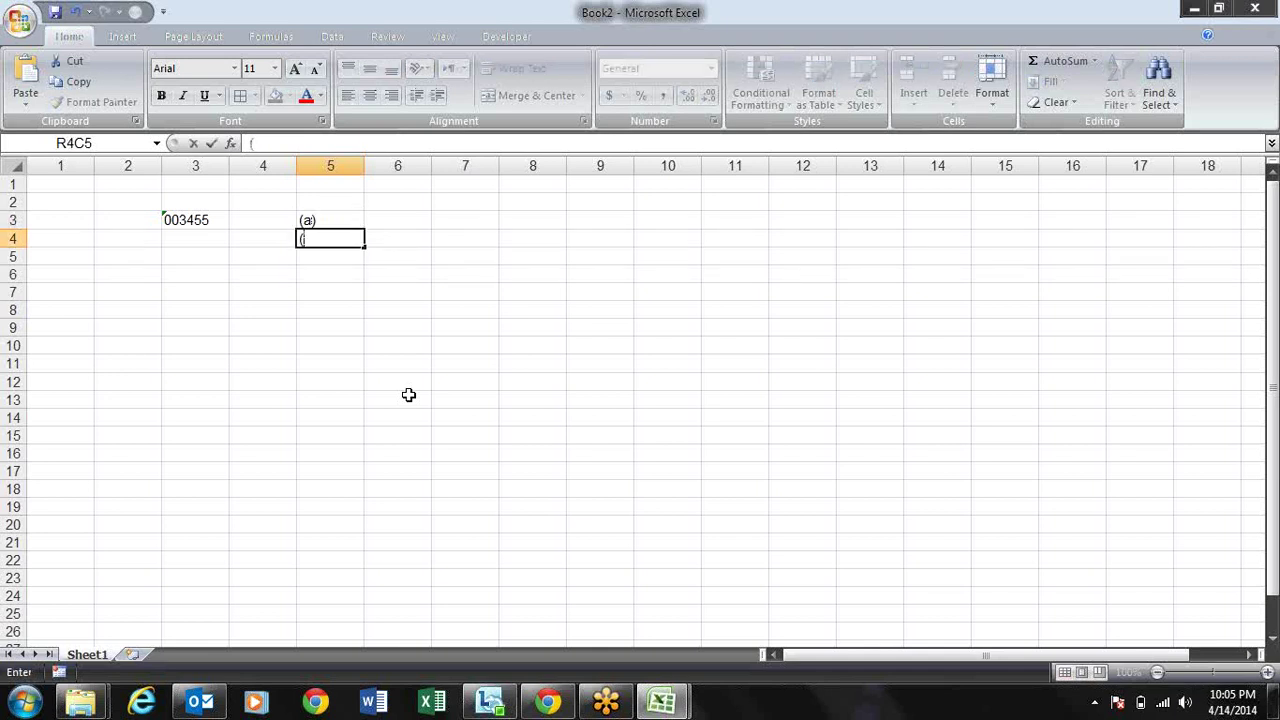
{"action": "type", "text": "b)"}
{"action": "key", "text": "Return"}
{"action": "type", "text": "(c)"}
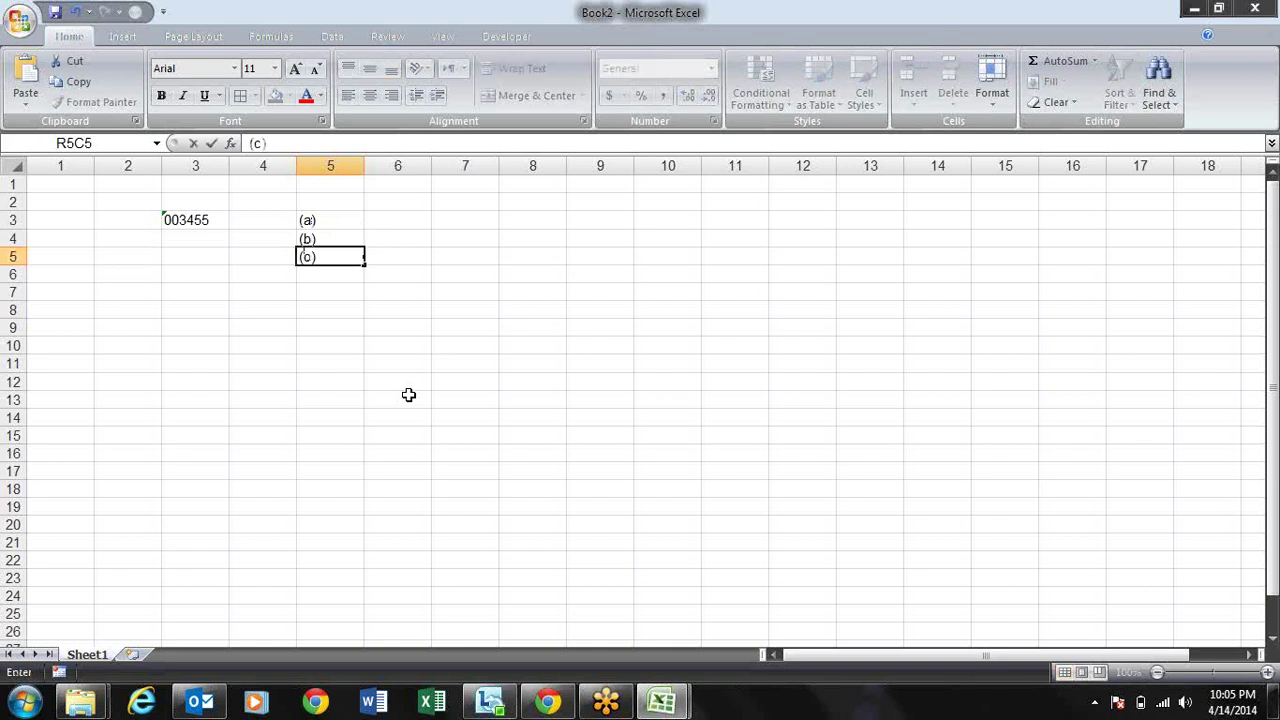
{"action": "key", "text": "Return"}
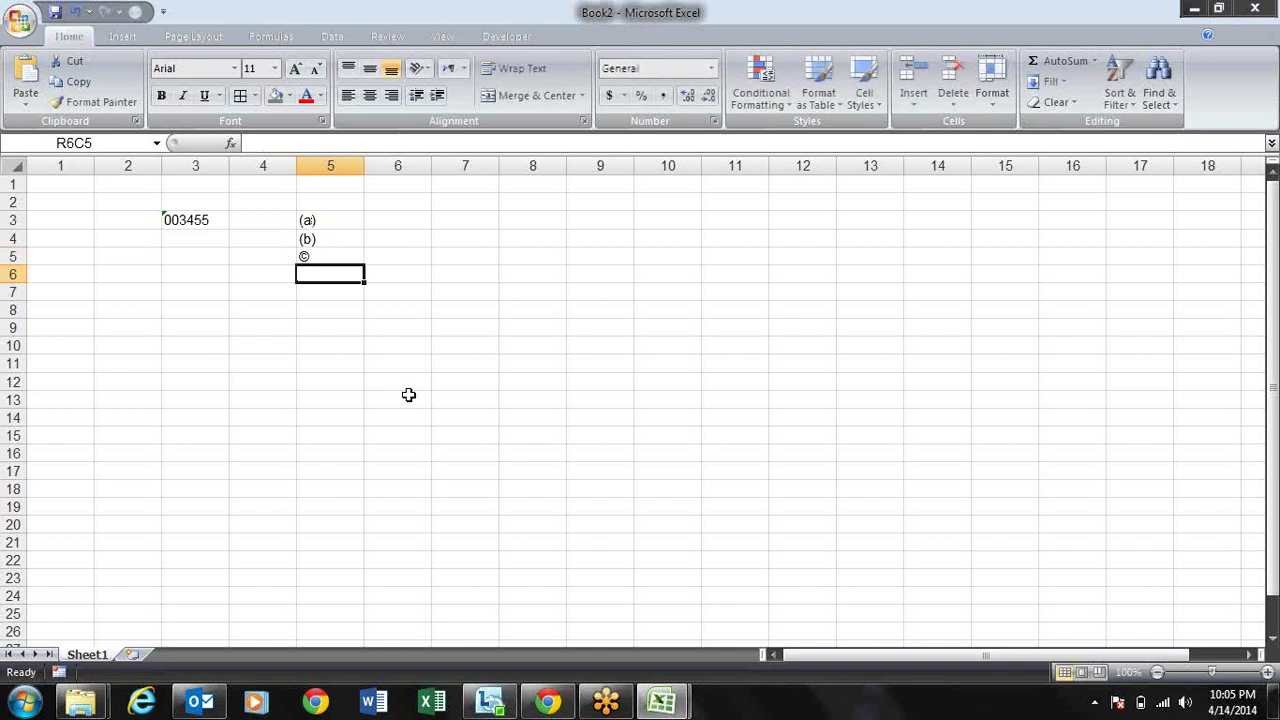
{"action": "type", "text": "("}
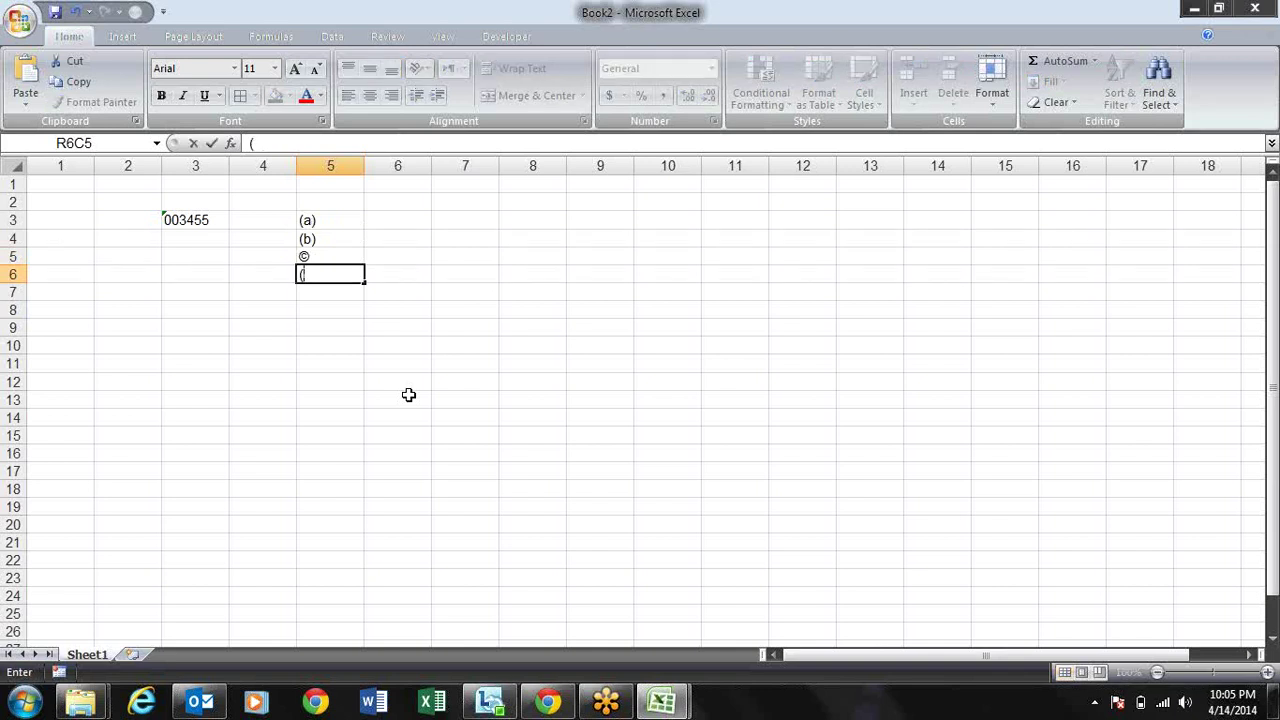
{"action": "type", "text": "r)"}
{"action": "key", "text": "Return"}
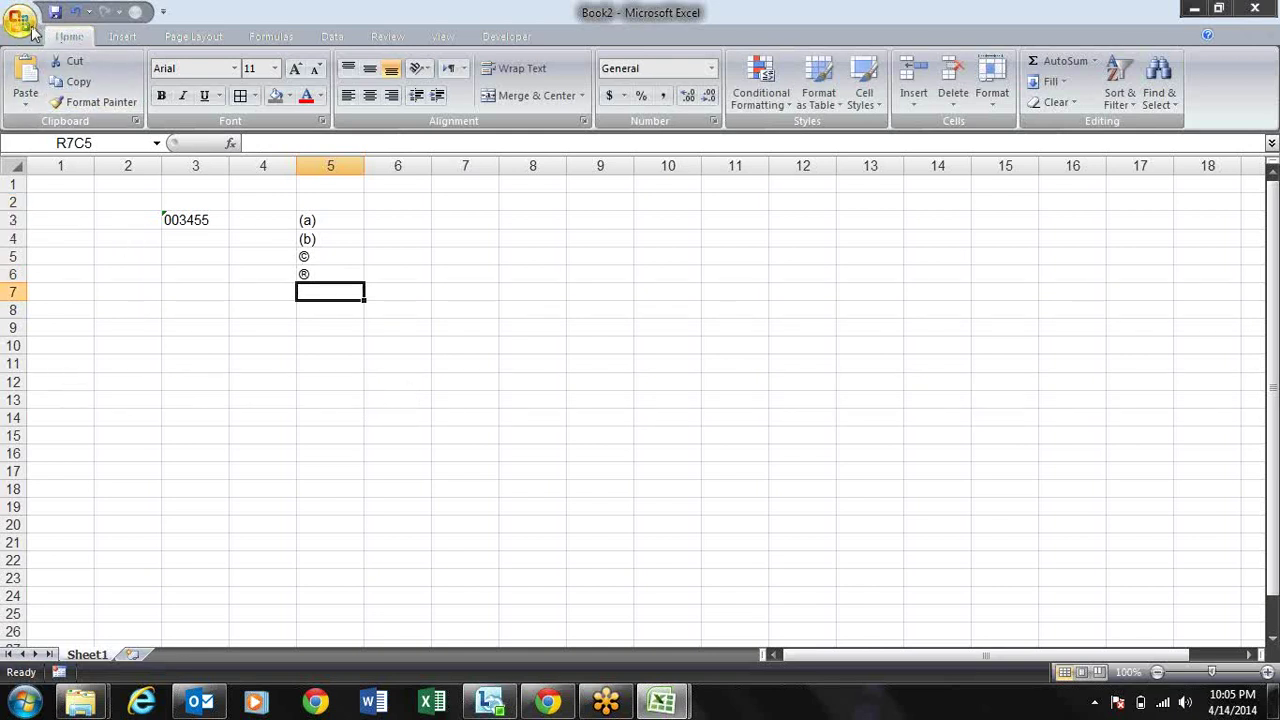
{"action": "left_click", "coordinate": [22, 24]}
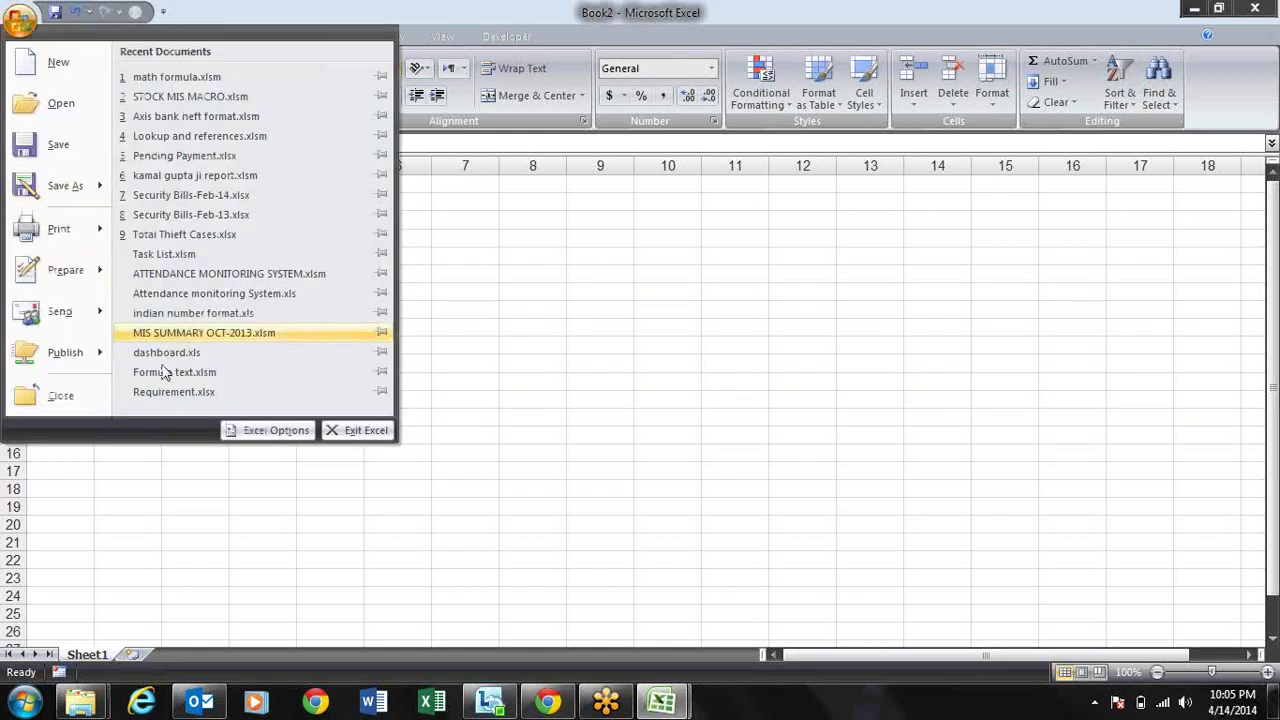
Step: In Proofing's AutoCorrect Options, uncheck 'Replace text as you type' and confirm
{"action": "left_click", "coordinate": [250, 430]}
{"action": "left_click", "coordinate": [330, 130]}
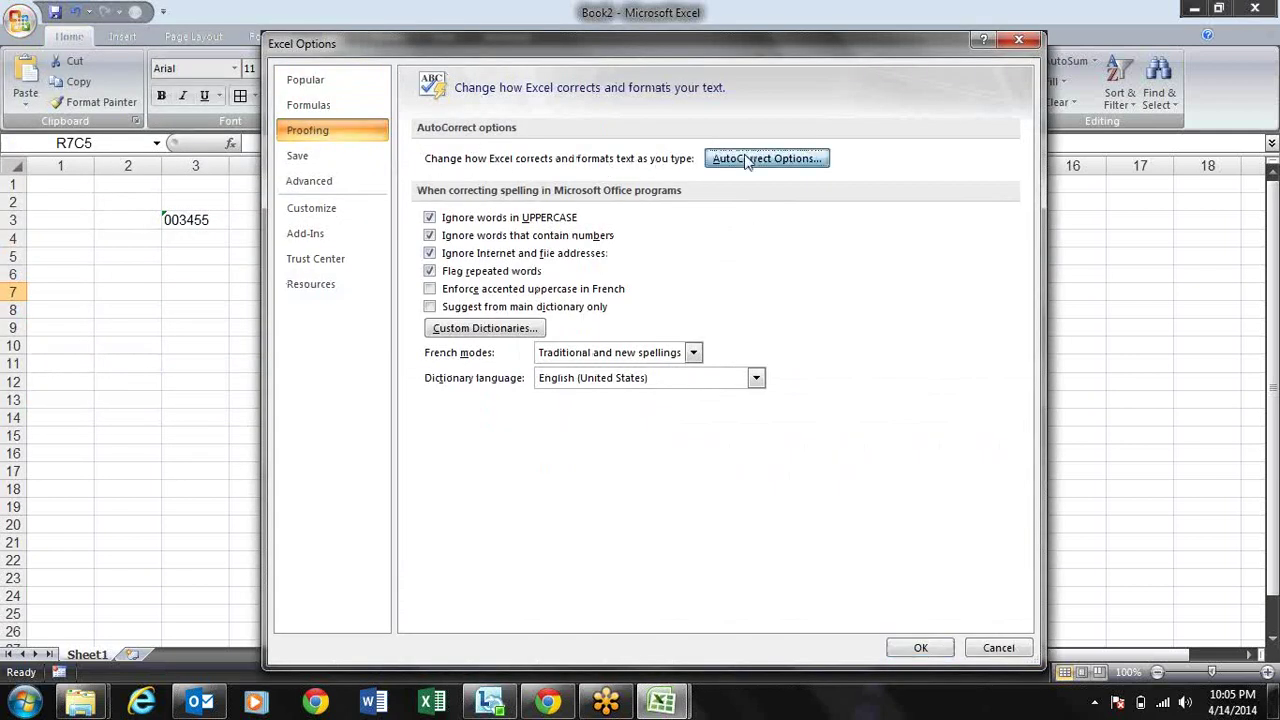
{"action": "left_click", "coordinate": [765, 158]}
{"action": "left_click_drag", "start_coordinate": [747, 182], "coordinate": [535, 117]}
{"action": "left_click", "coordinate": [465, 312]}
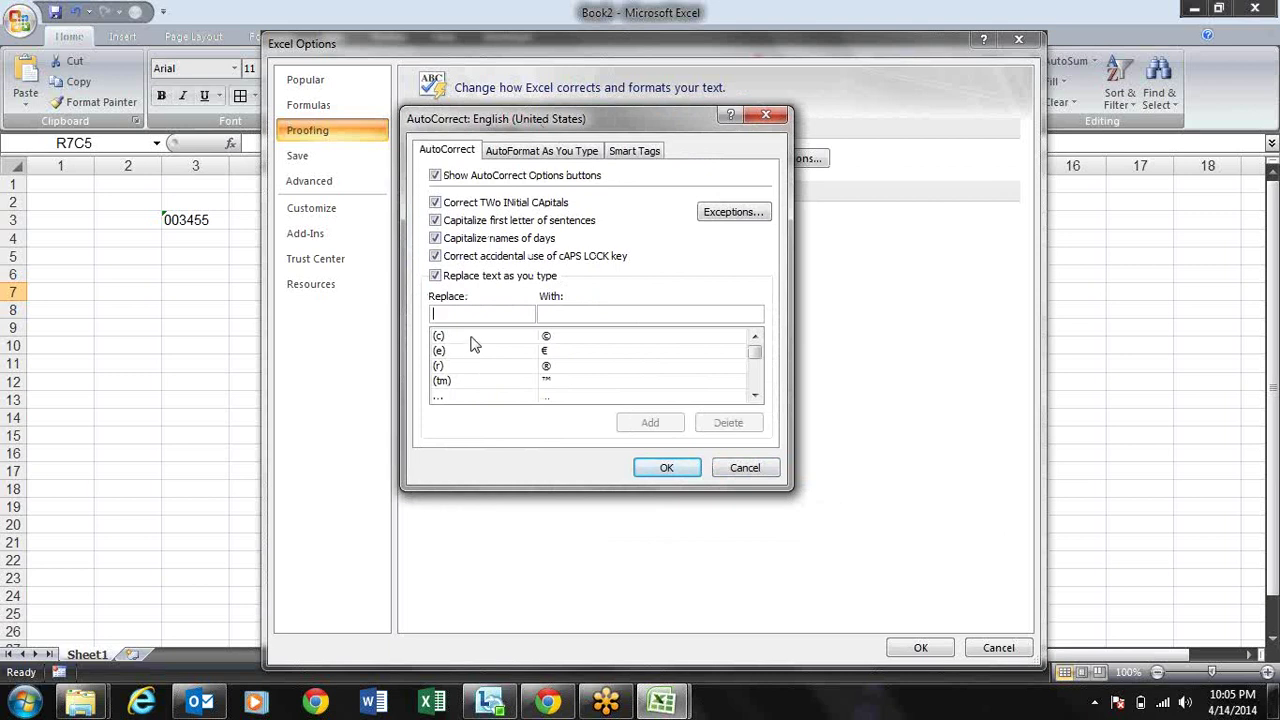
{"action": "left_click", "coordinate": [474, 340]}
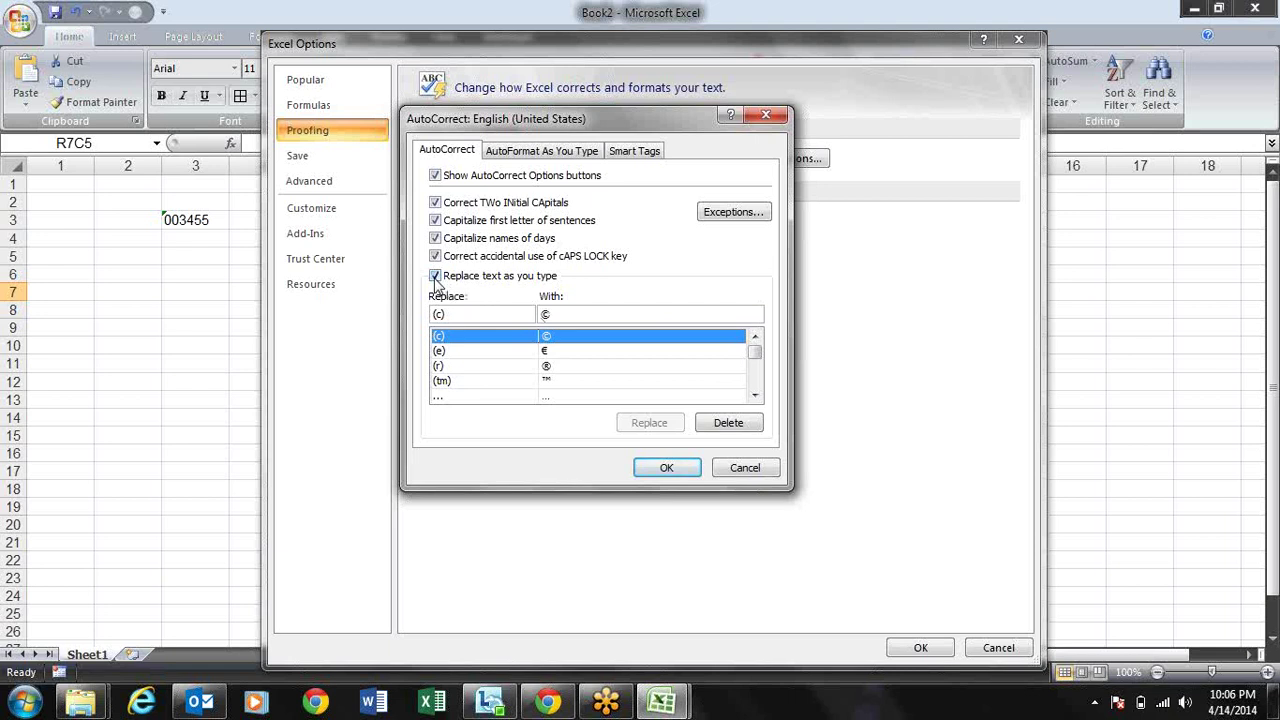
{"action": "left_click", "coordinate": [435, 276]}
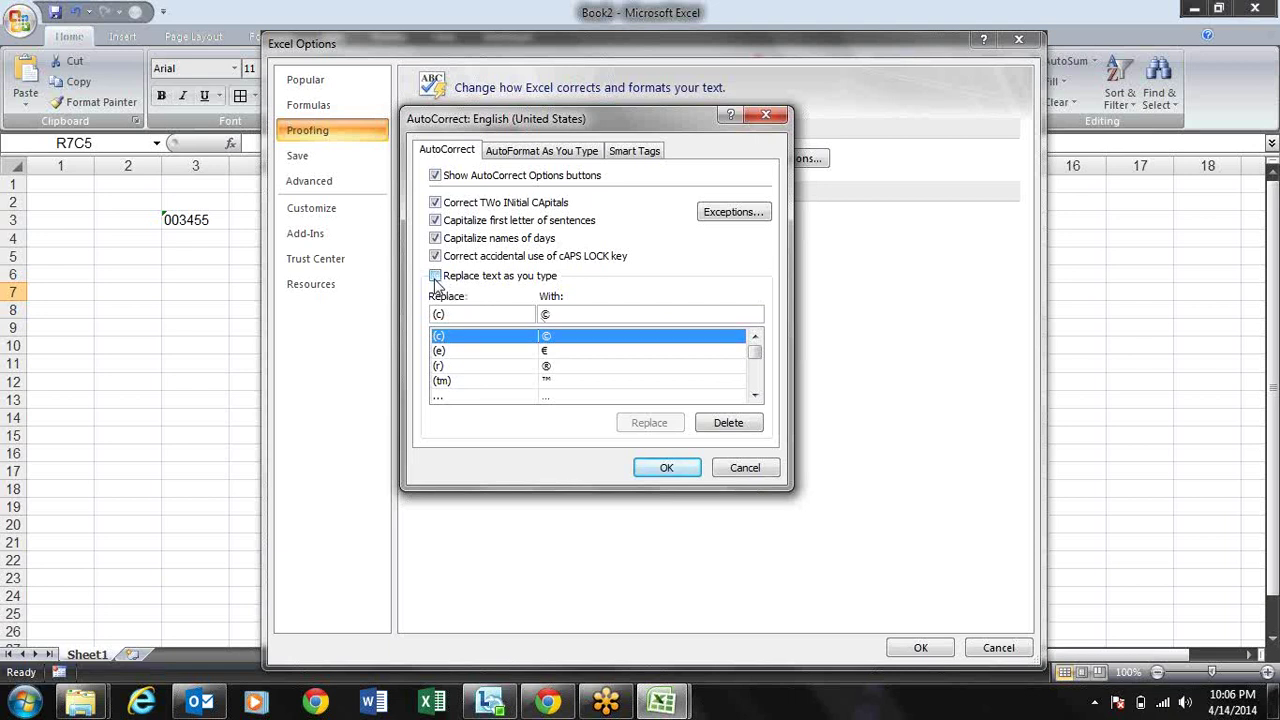
{"action": "left_click", "coordinate": [666, 468]}
Step: Close Excel Options and enter (C) and (r) in column 5, which now stay unchanged
{"action": "left_click", "coordinate": [920, 647]}
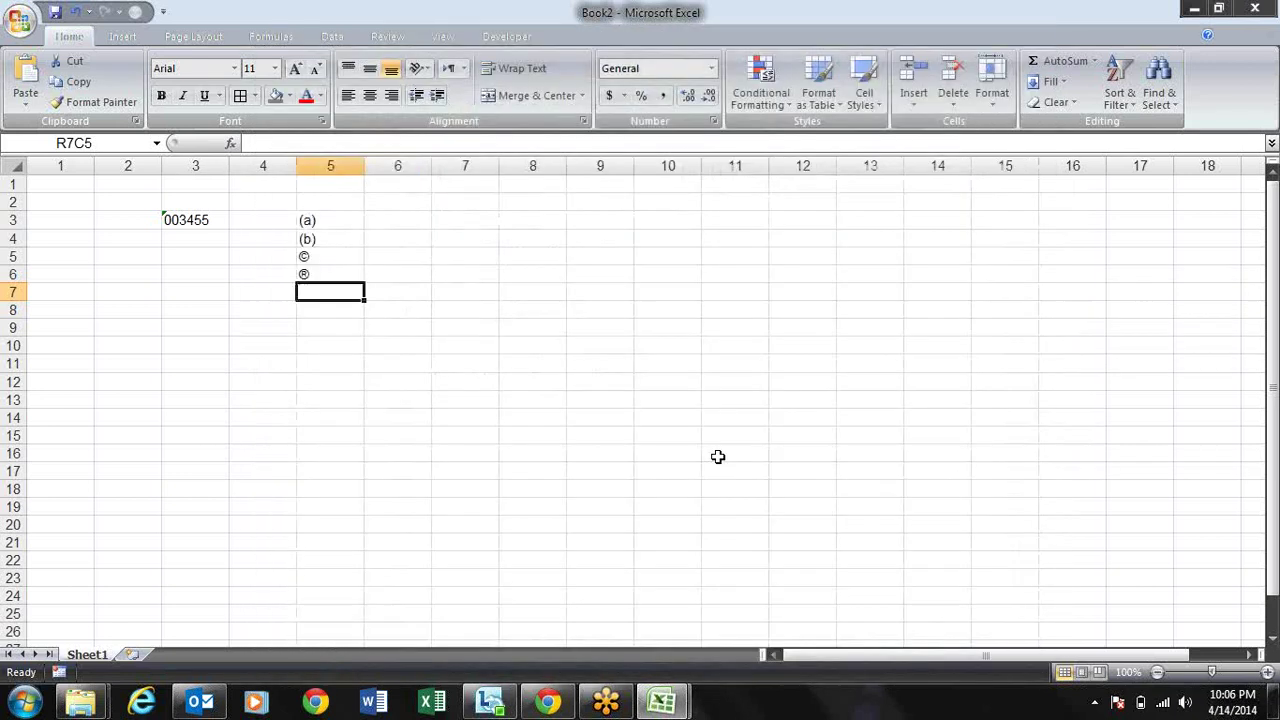
{"action": "type", "text": "(C"}
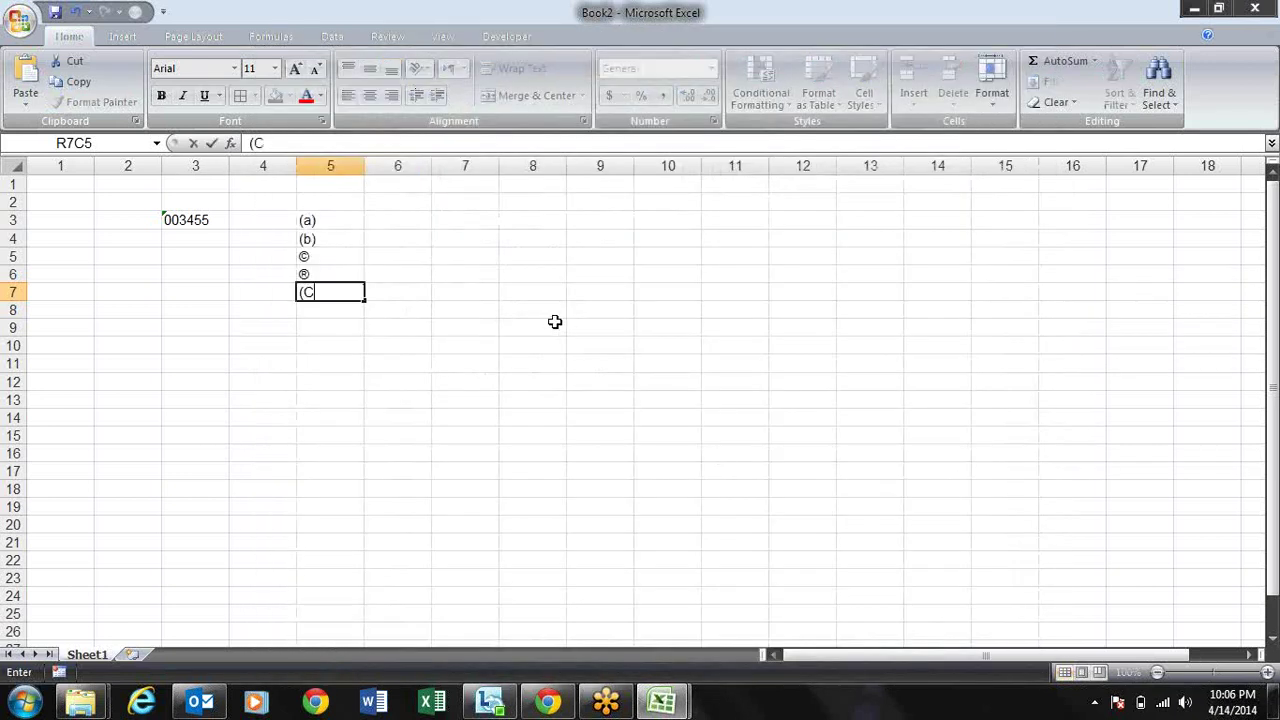
{"action": "type", "text": ")"}
{"action": "key", "text": "Return"}
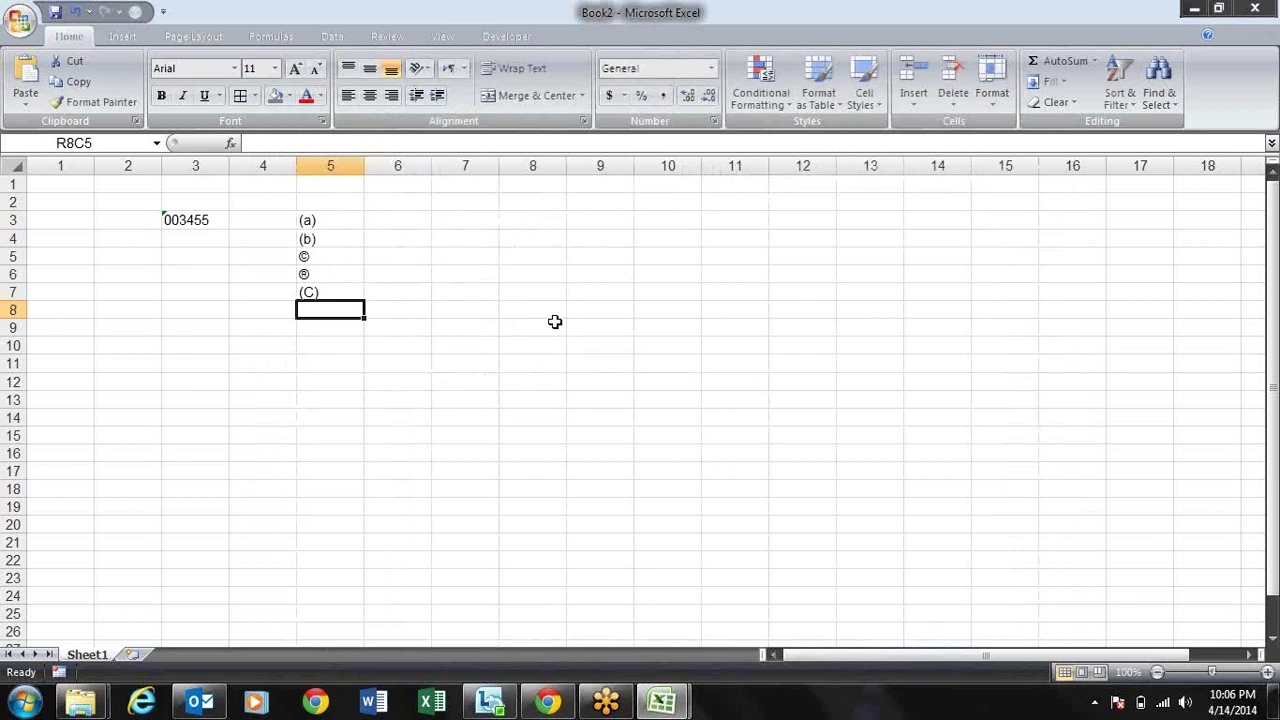
{"action": "type", "text": "(r)"}
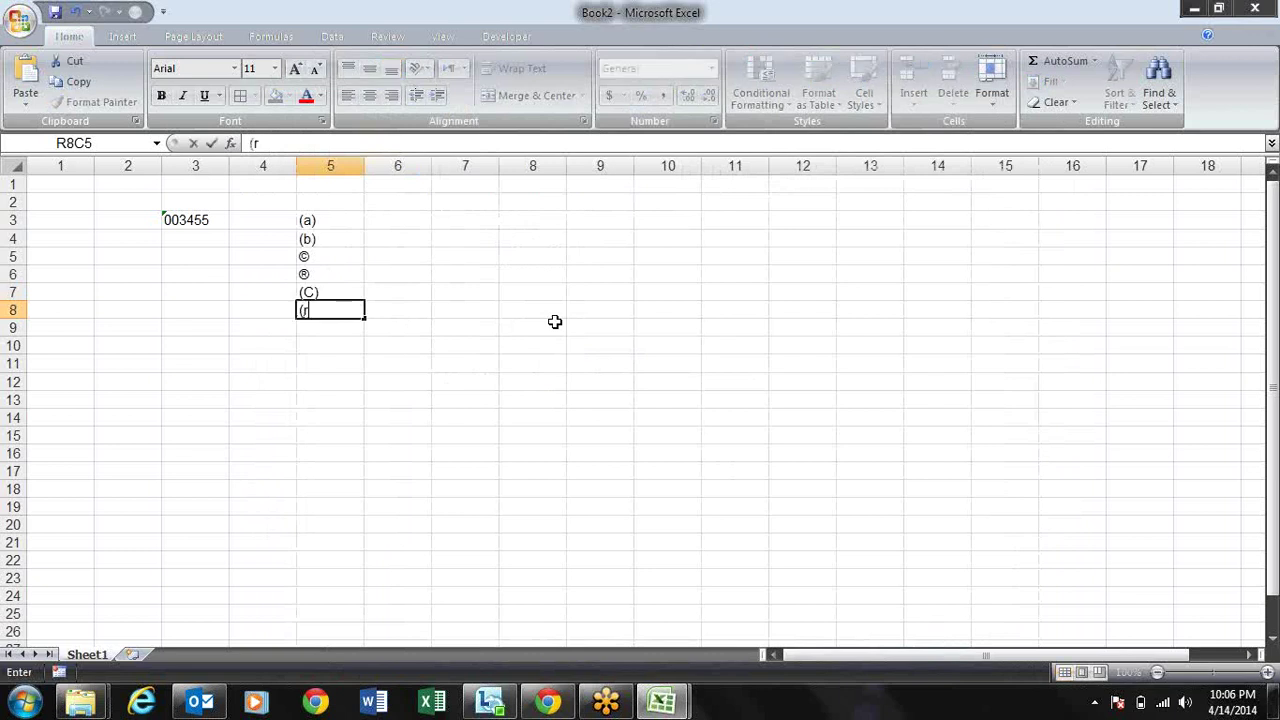
{"action": "key", "text": "Return"}
Step: Select the six test entries in column 5 from row 3 down and delete them
{"action": "key", "text": "Up"}
{"action": "key", "text": "Up"}
{"action": "key", "text": "Up"}
{"action": "key", "text": "Up"}
{"action": "key", "text": "Up"}
{"action": "key", "text": "Up"}
{"action": "key", "text": "Up"}
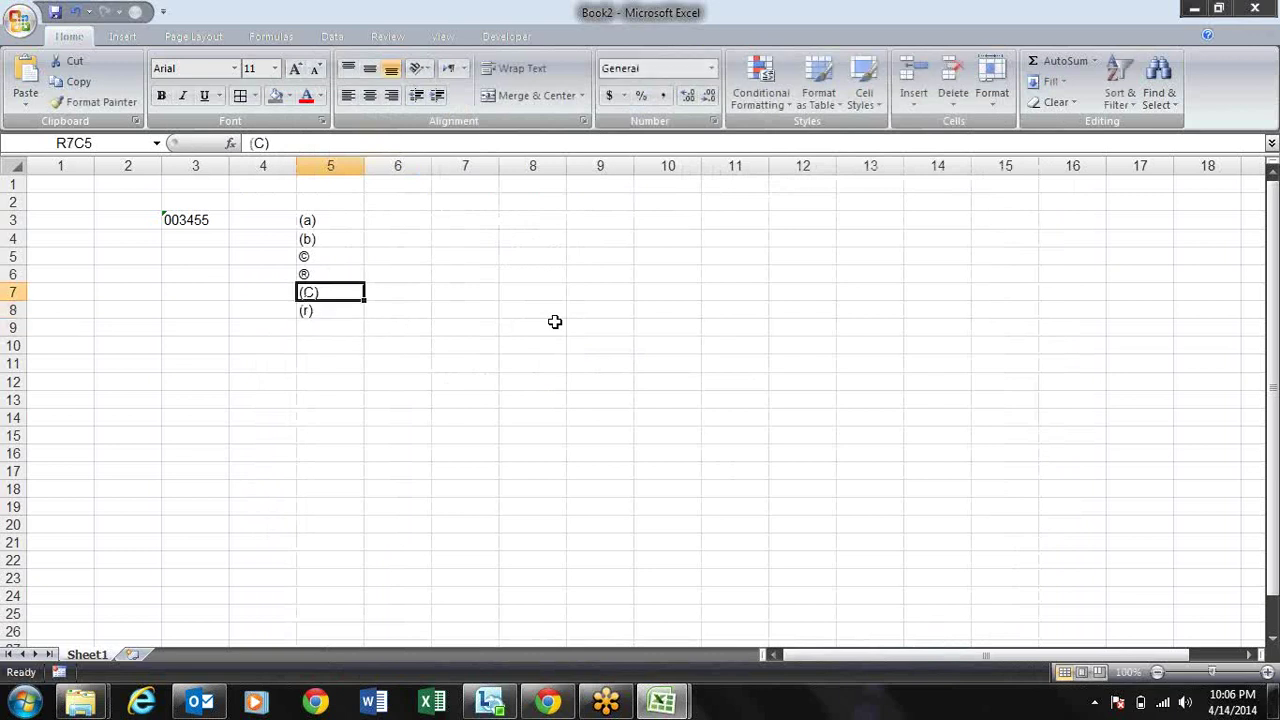
{"action": "key", "text": "Down"}
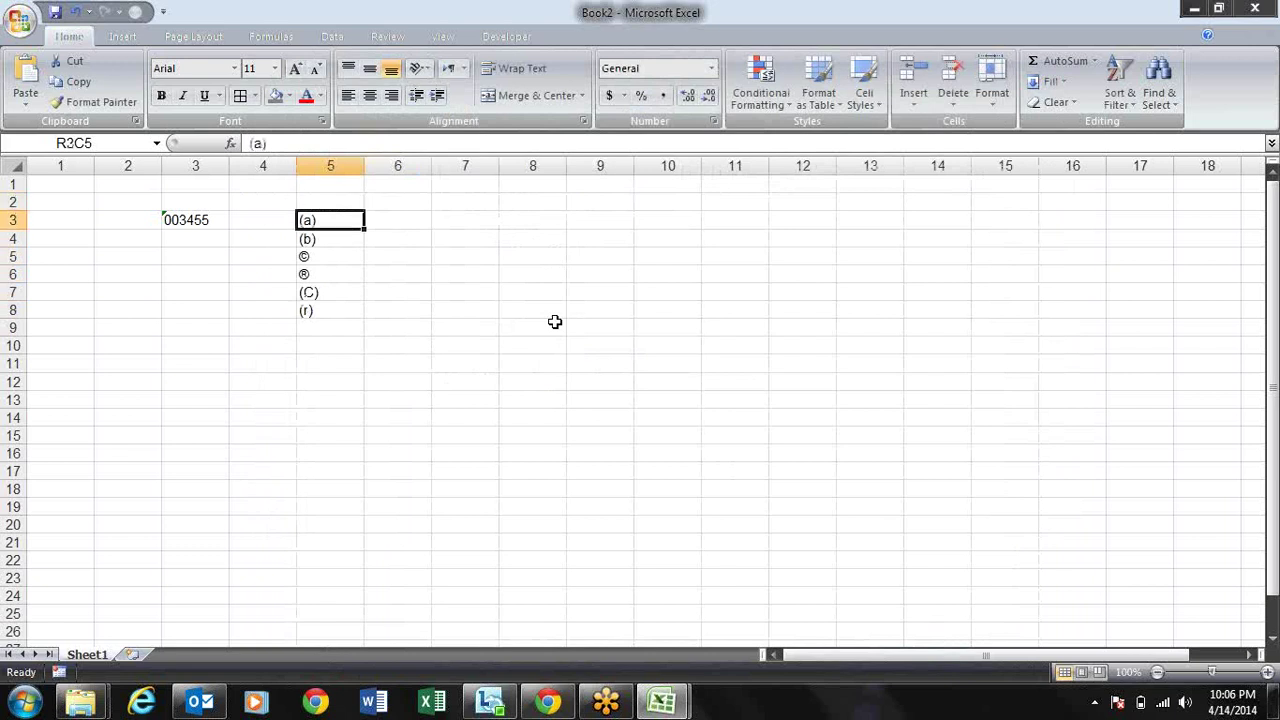
{"action": "key", "text": "ctrl+shift+Down"}
{"action": "key", "text": "Delete"}
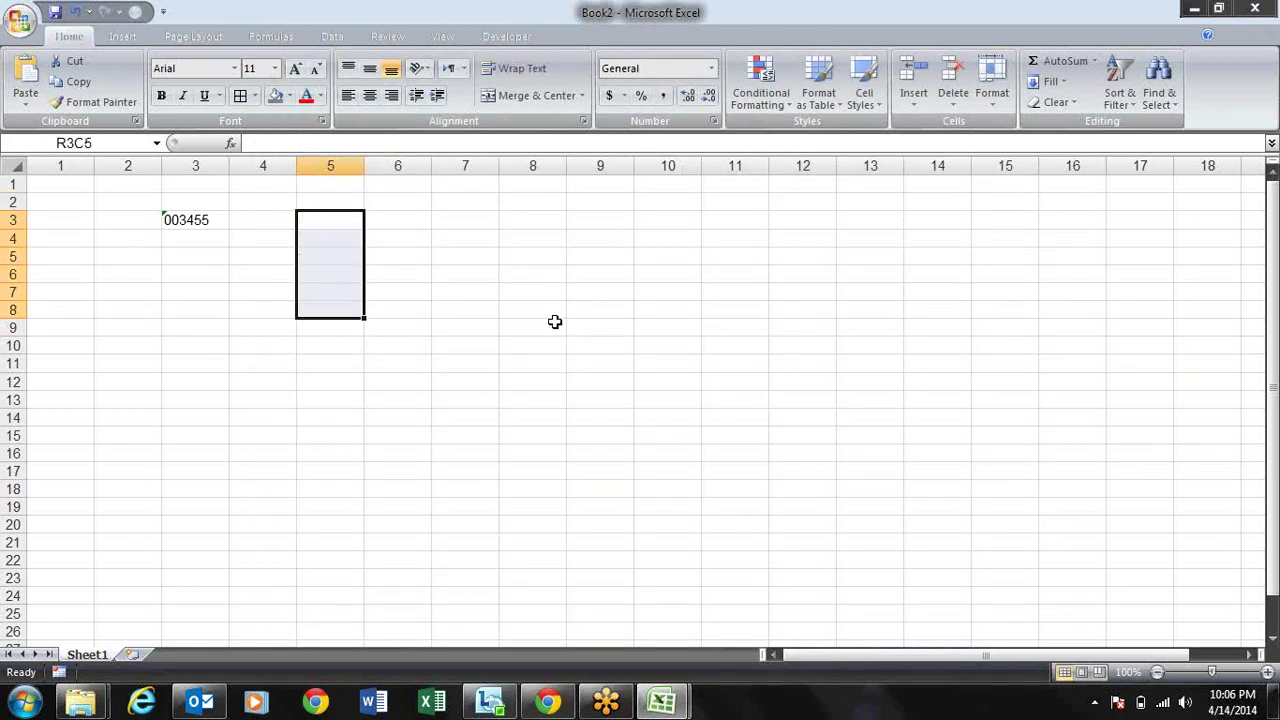
{"action": "key", "text": "Up"}
{"action": "key", "text": "Down"}
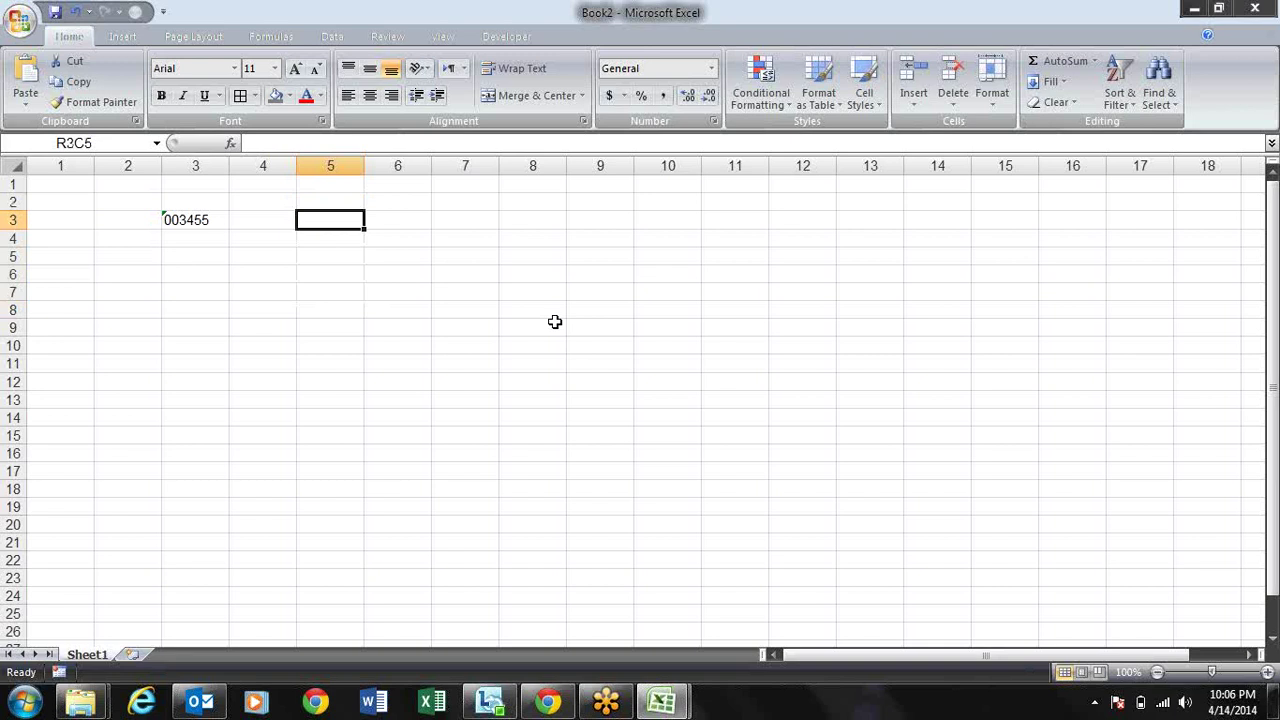
{"action": "left_click", "coordinate": [20, 20]}
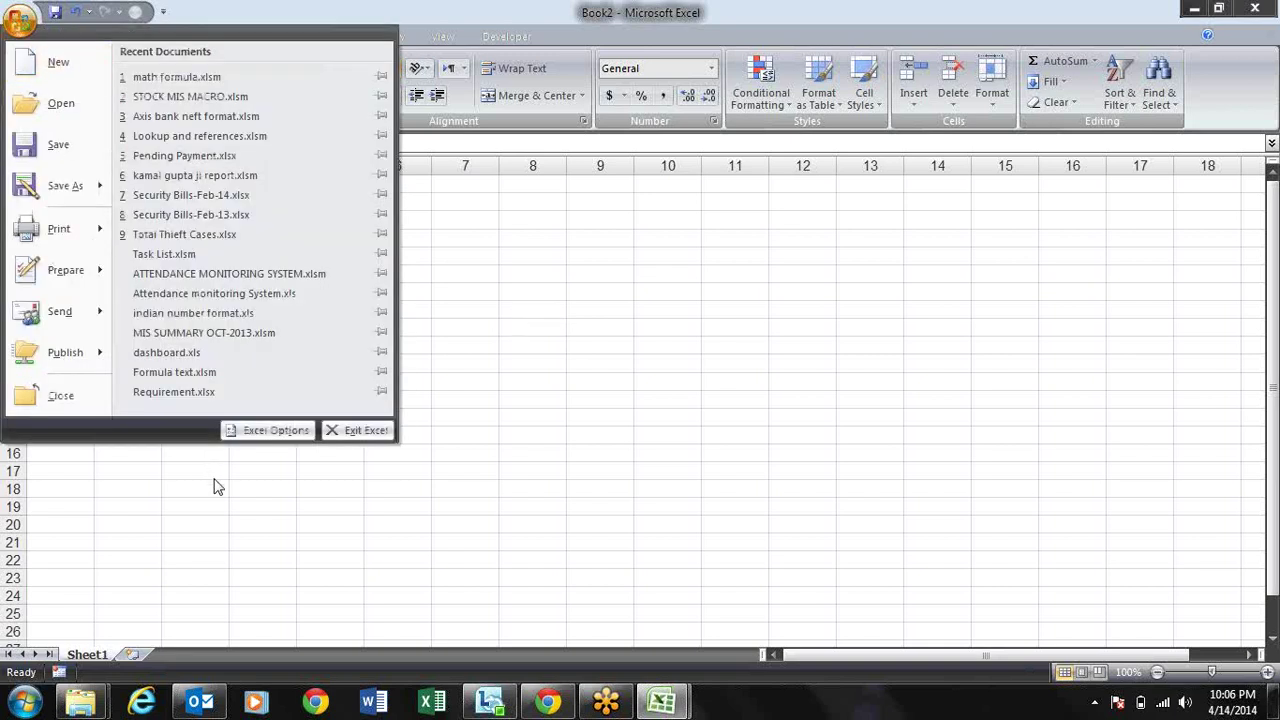
Step: Add an AutoCorrect entry replacing mk with a person's full name and re-enable 'Replace text as you type'
{"action": "left_click", "coordinate": [255, 430]}
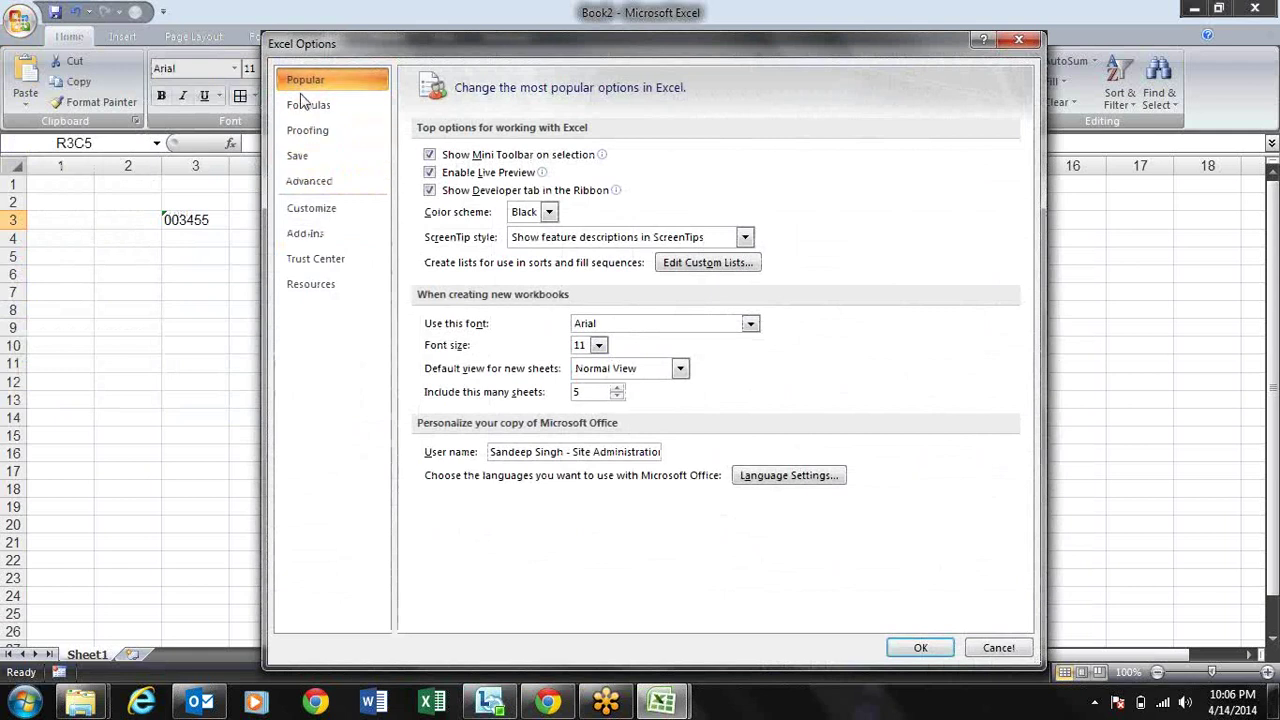
{"action": "left_click", "coordinate": [312, 132]}
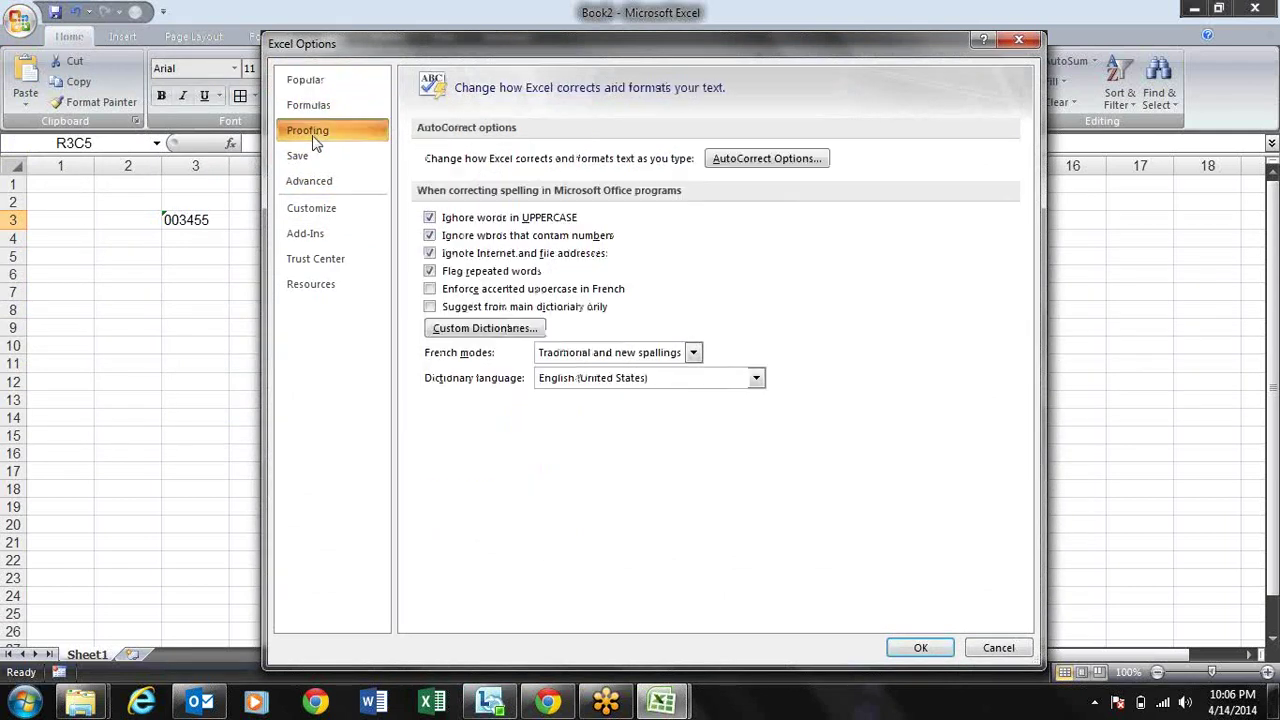
{"action": "left_click", "coordinate": [746, 159]}
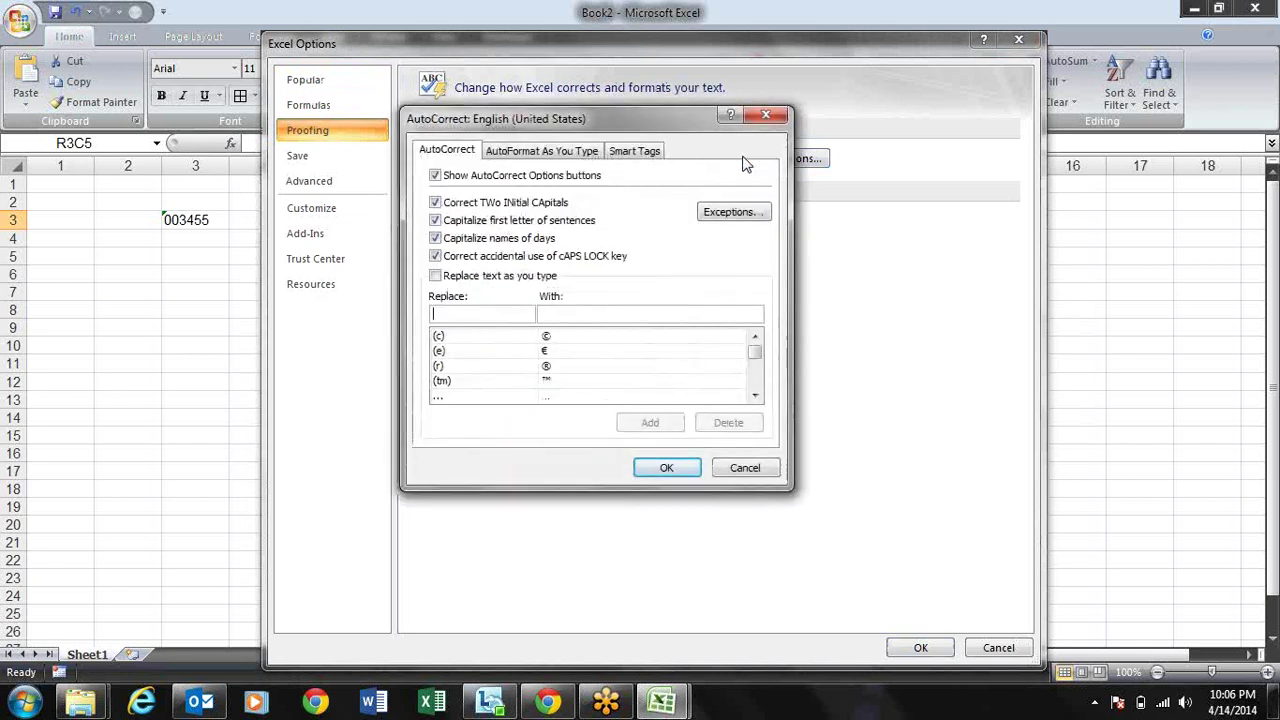
{"action": "type", "text": "mk"}
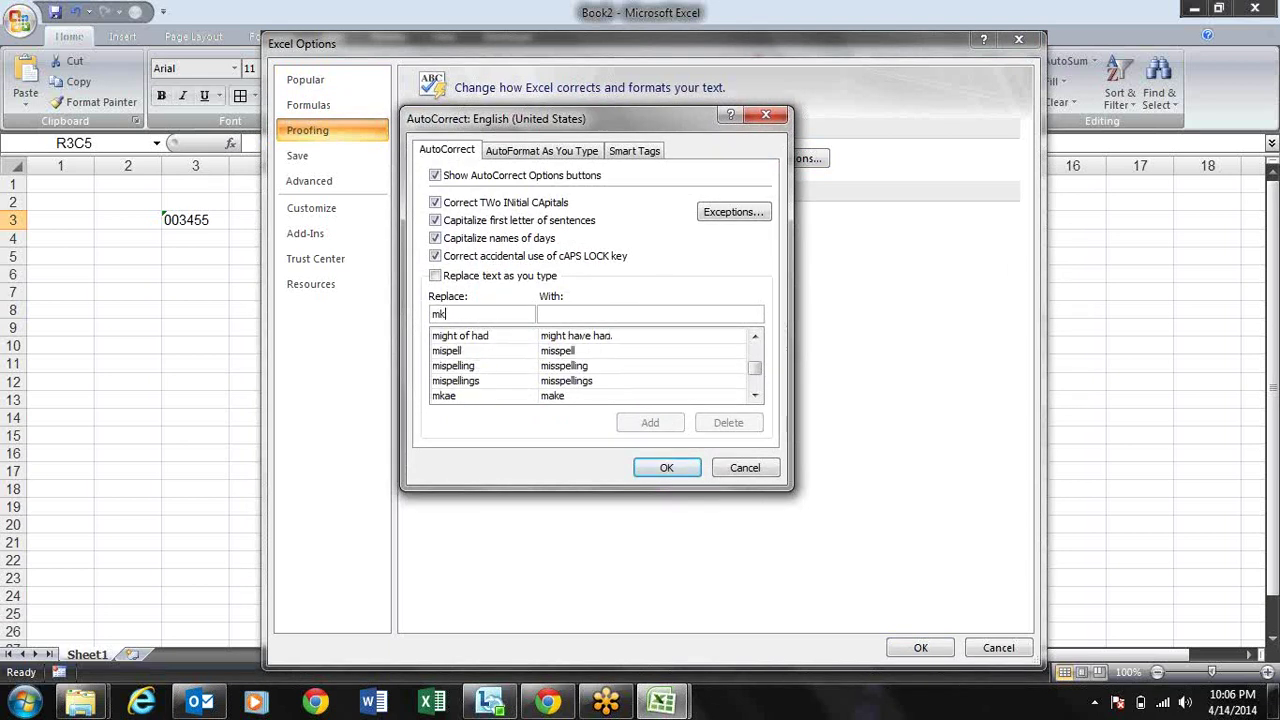
{"action": "key", "text": "Tab"}
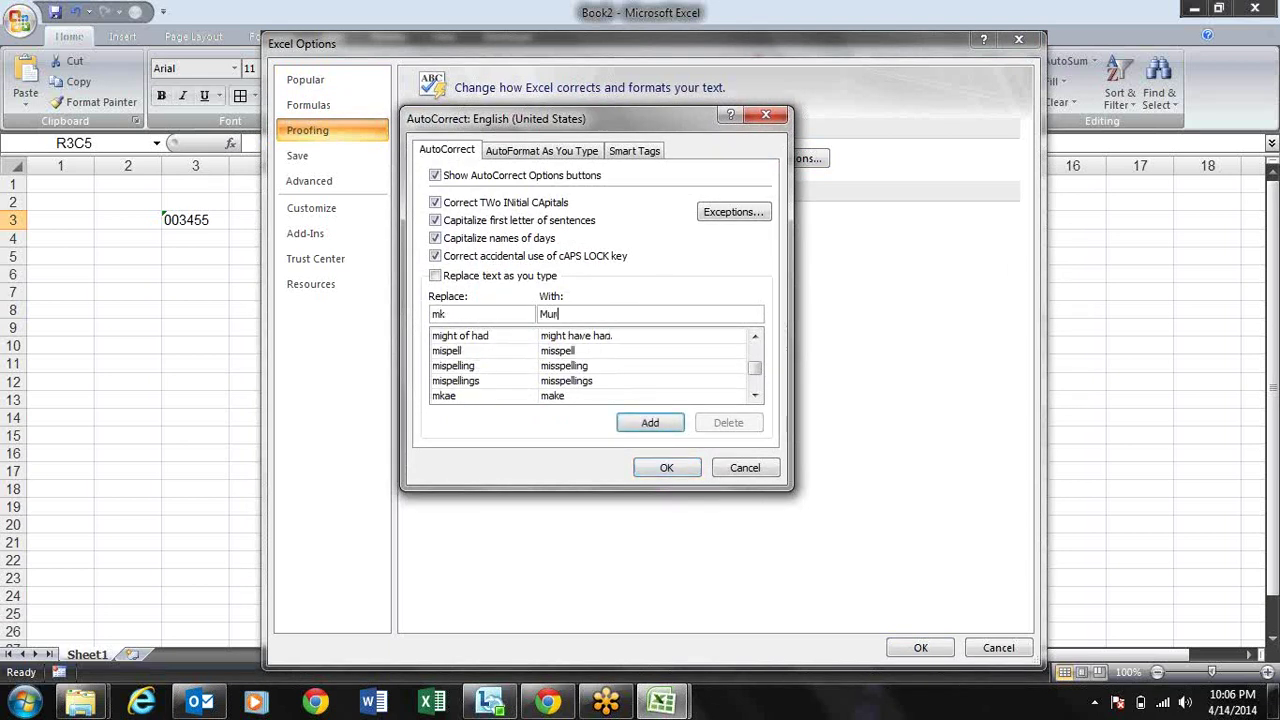
{"action": "left_click", "coordinate": [648, 423]}
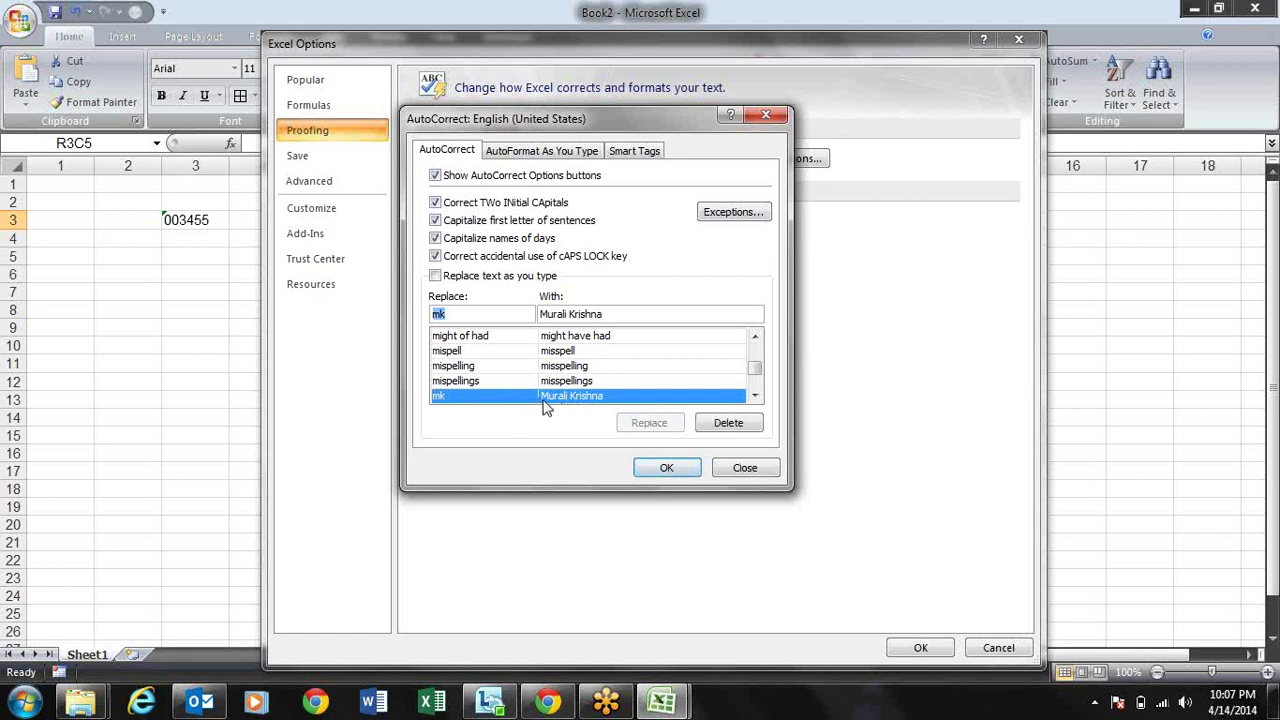
{"action": "left_click", "coordinate": [480, 275]}
{"action": "left_click", "coordinate": [667, 470]}
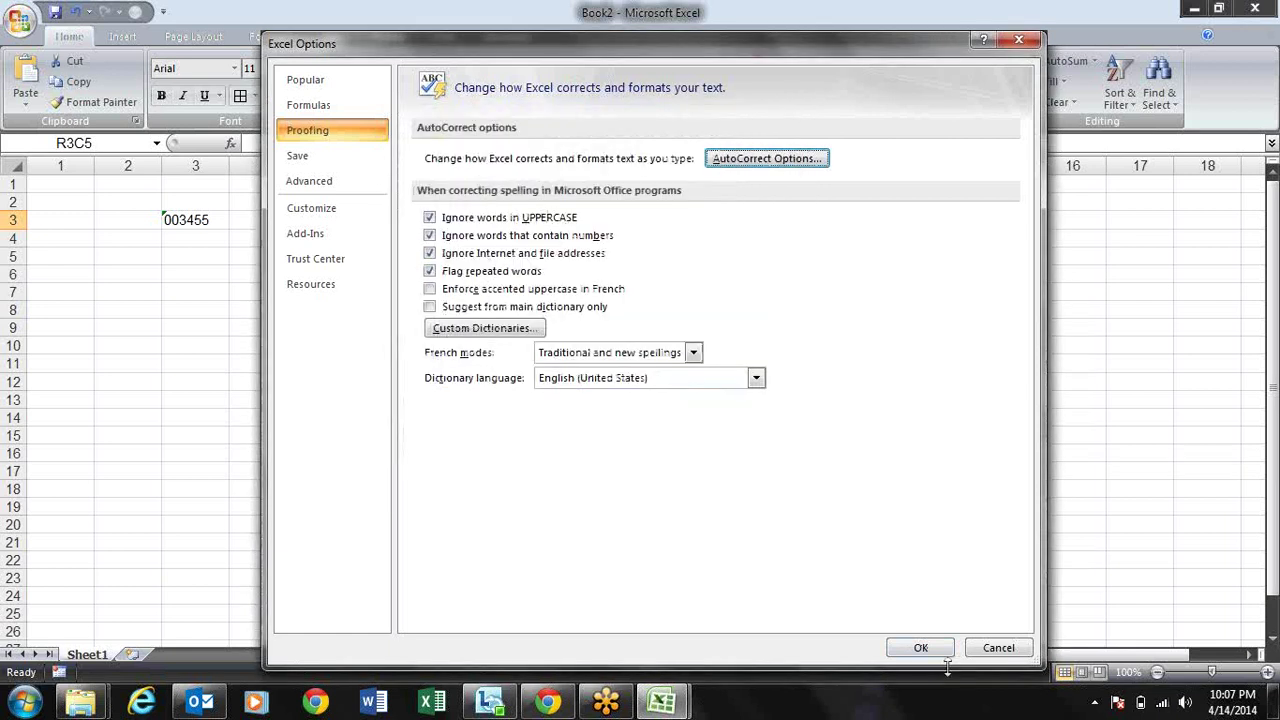
{"action": "left_click", "coordinate": [914, 645]}
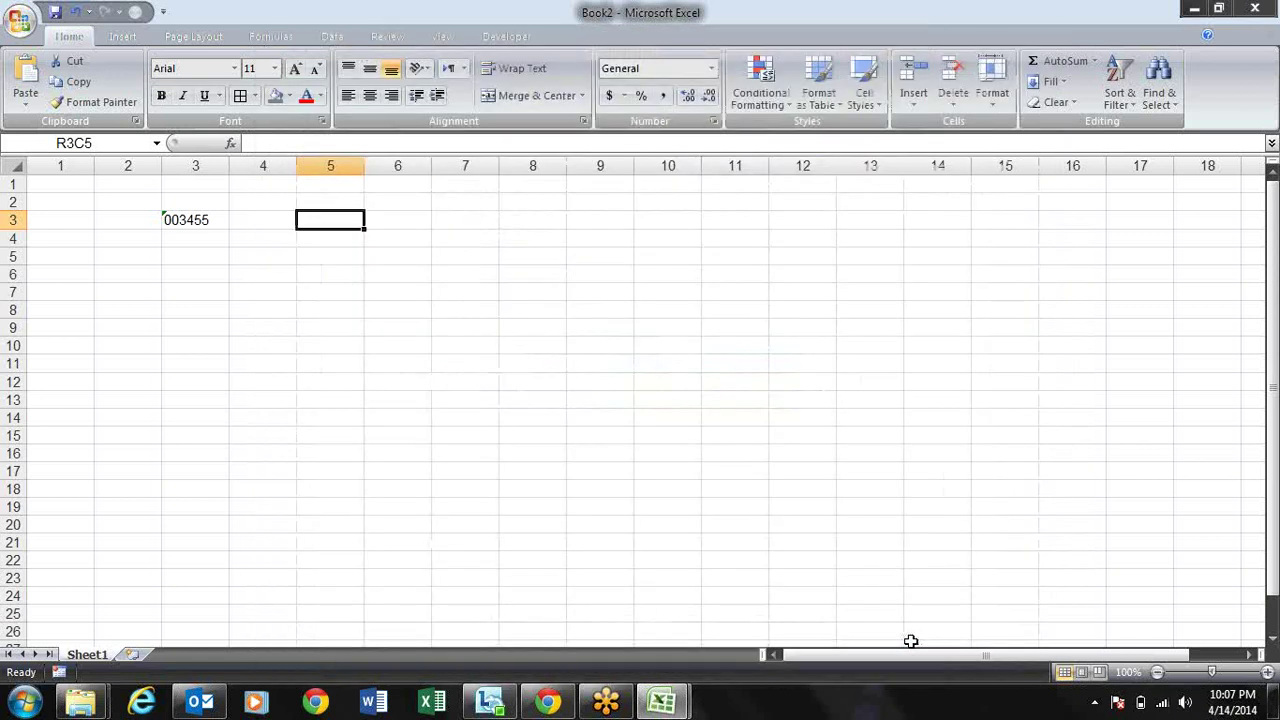
Step: Type mk in R3C5 to see it expand to the full name, then delete it
{"action": "type", "text": "mk"}
{"action": "key", "text": "Return"}
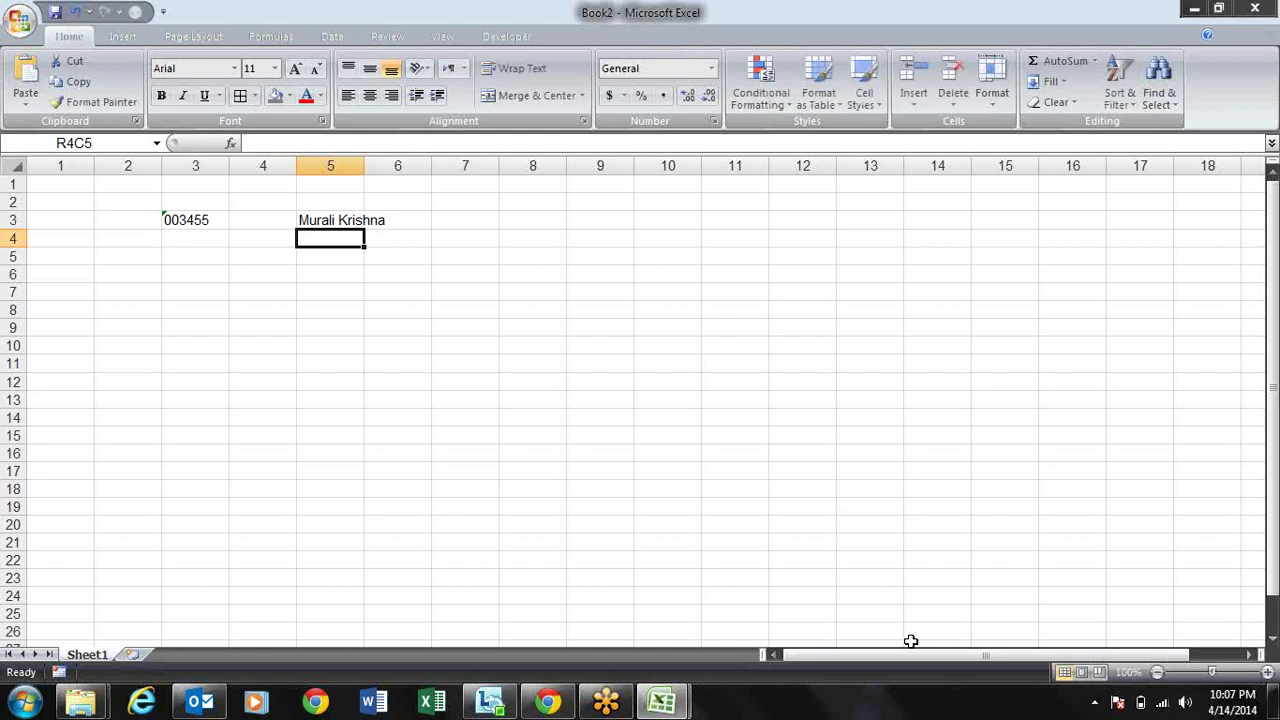
{"action": "key", "text": "Up"}
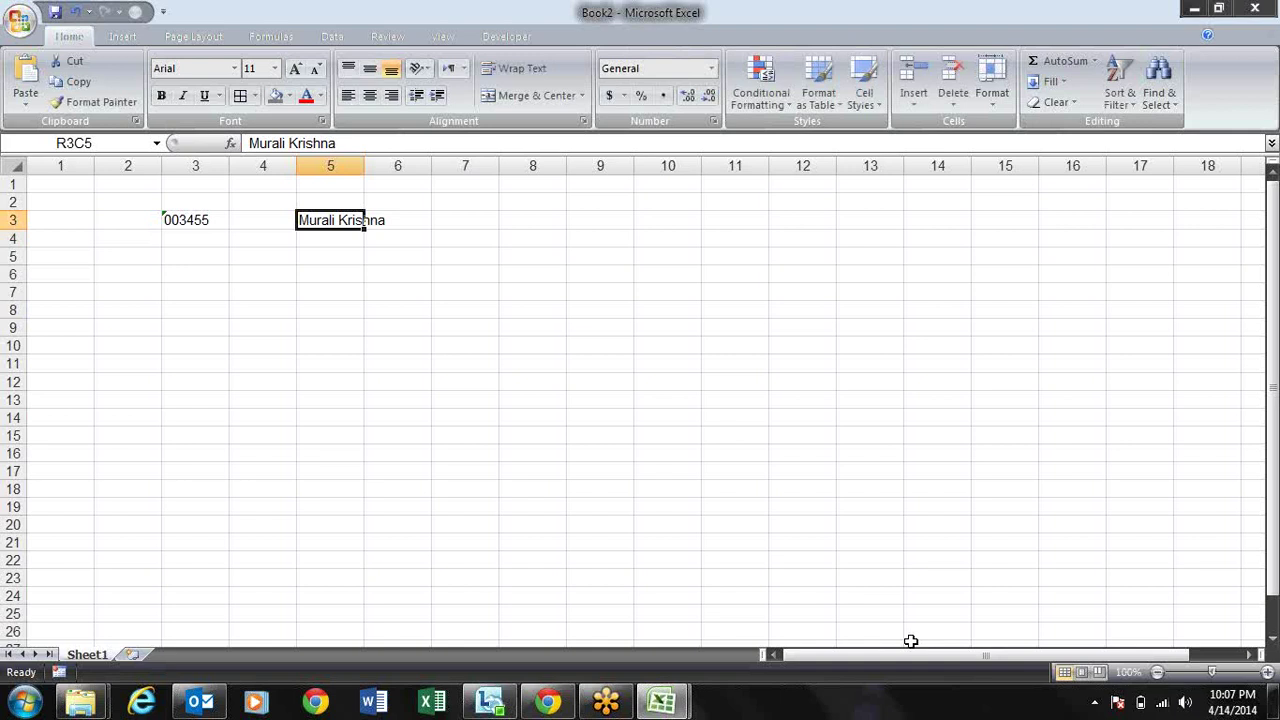
{"action": "key", "text": "Delete"}
{"action": "key", "text": "Left"}
{"action": "key", "text": "Left"}
{"action": "key", "text": "Right"}
{"action": "key", "text": "Right"}
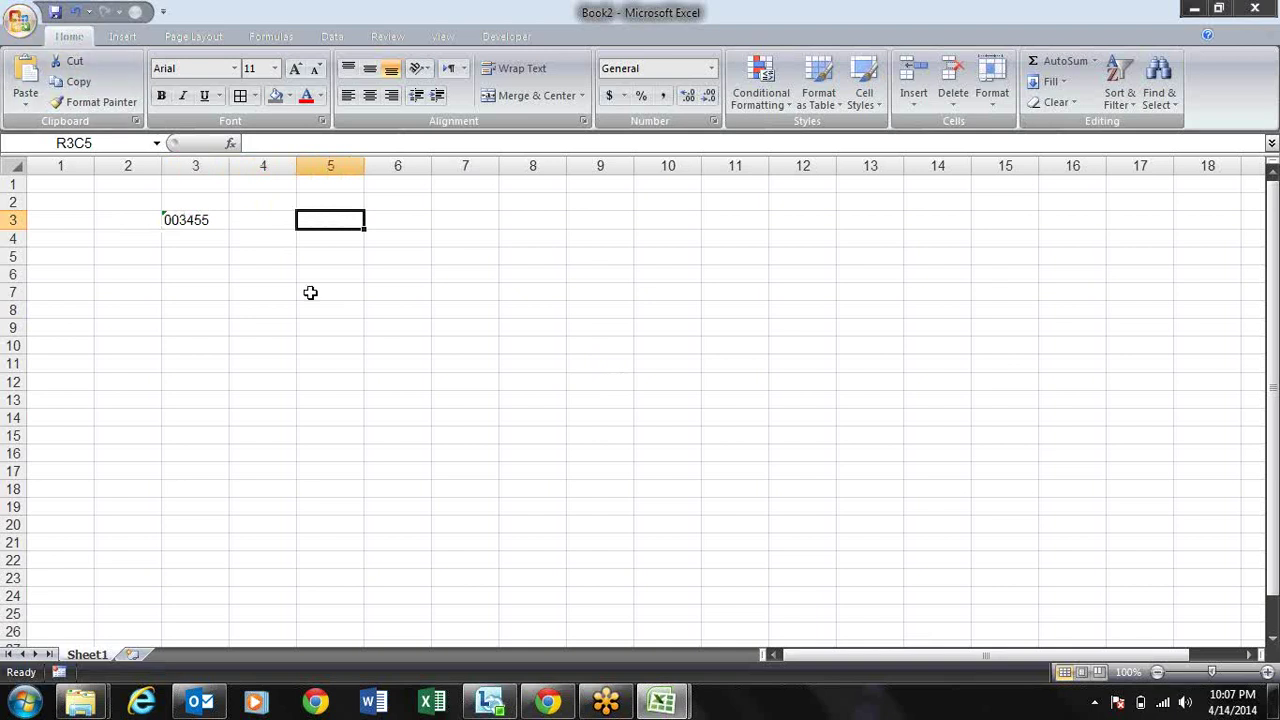
Step: Enter the misspelled boook in R3C5 and all-caps BOOOK in R4C5
{"action": "type", "text": "book"}
{"action": "key", "text": "BackSpace"}
{"action": "type", "text": "ok"}
{"action": "key", "text": "Return"}
{"action": "key", "text": "Up"}
{"action": "key", "text": "Right"}
{"action": "key", "text": "Caps_Lock"}
{"action": "left_click", "coordinate": [310, 292]}
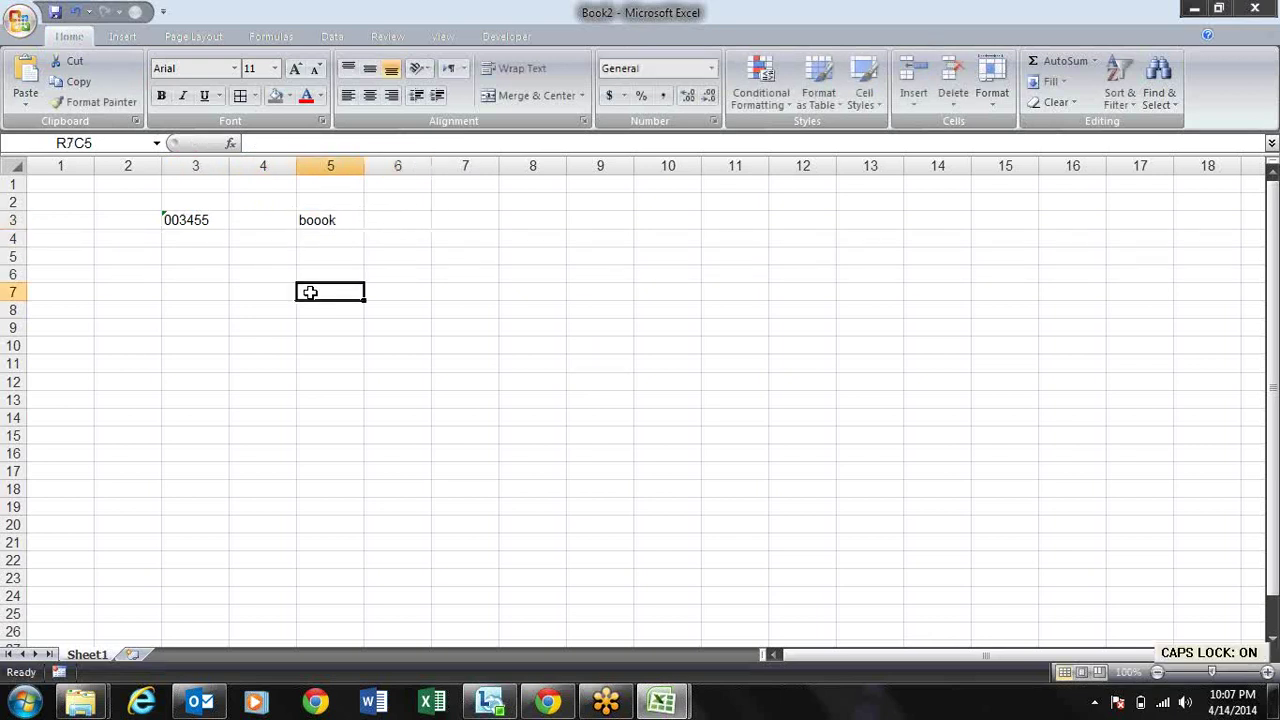
{"action": "key", "text": "Up"}
{"action": "key", "text": "Up"}
{"action": "key", "text": "Up"}
{"action": "type", "text": "B"}
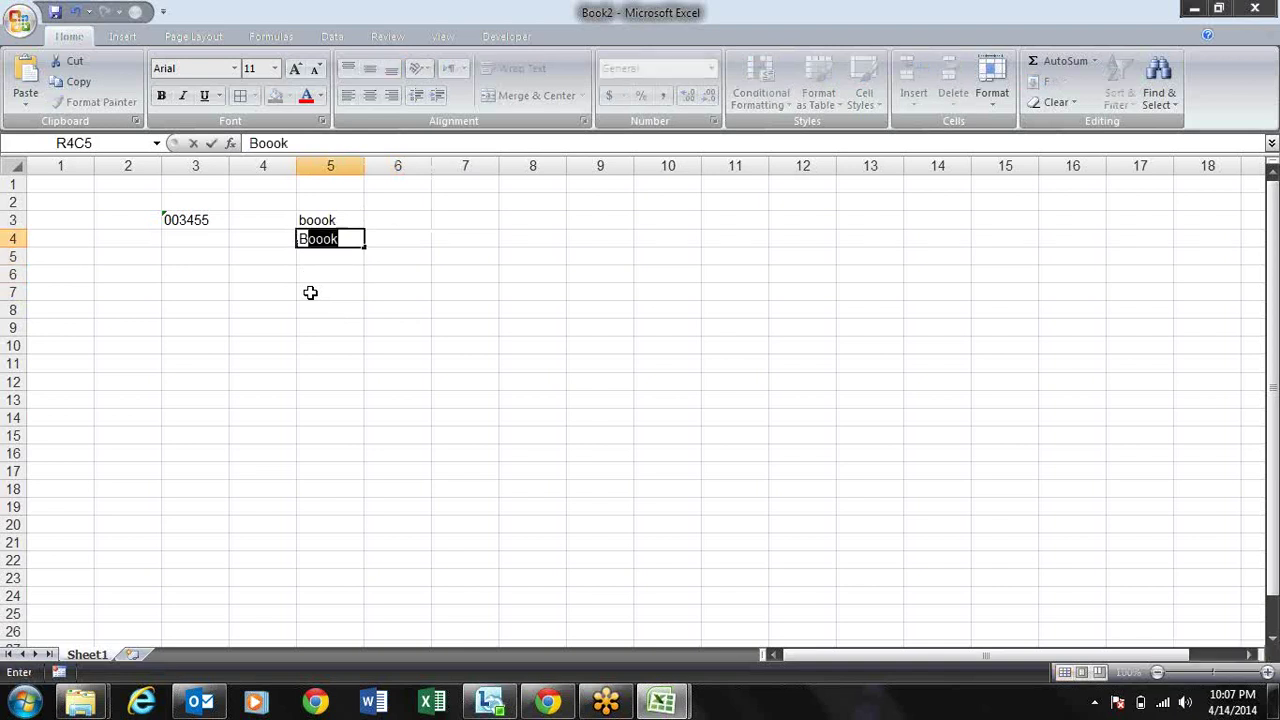
{"action": "type", "text": "OOOK"}
{"action": "key", "text": "Return"}
{"action": "key", "text": "Up"}
{"action": "key", "text": "Up"}
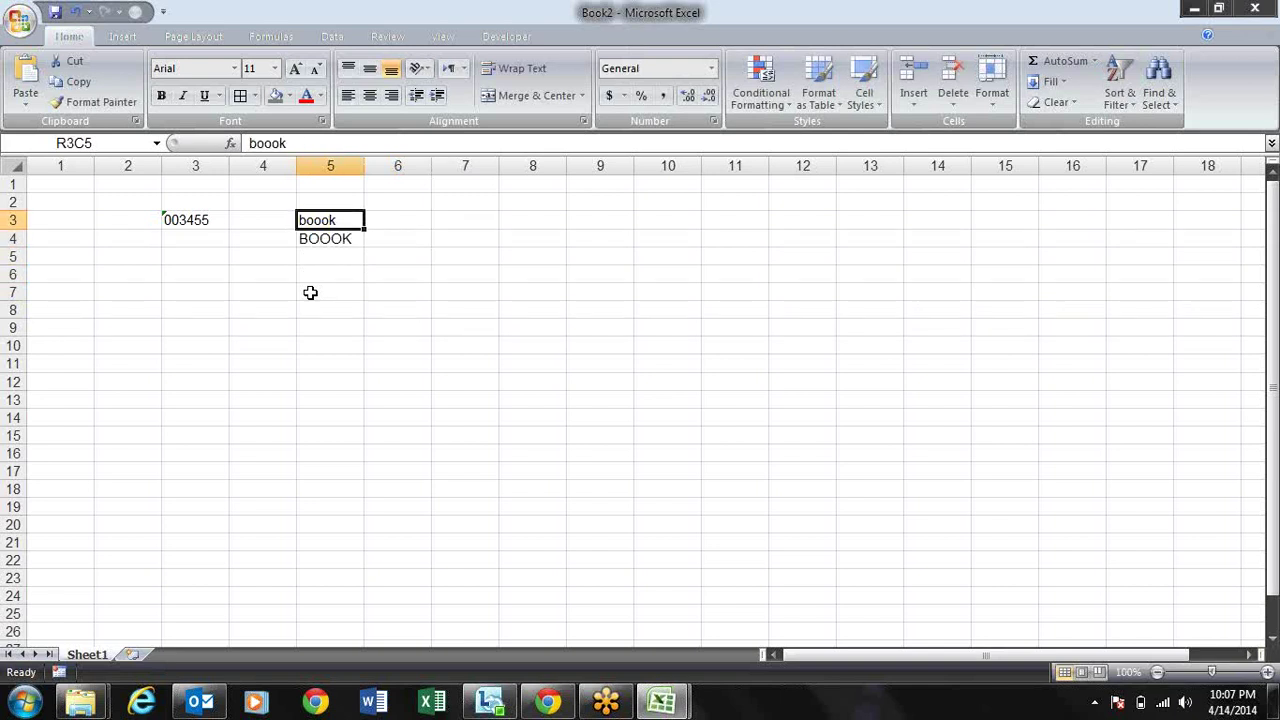
Step: Run spell check (F7), changing boook to book while BOOOK is skipped
{"action": "key", "text": "F7"}
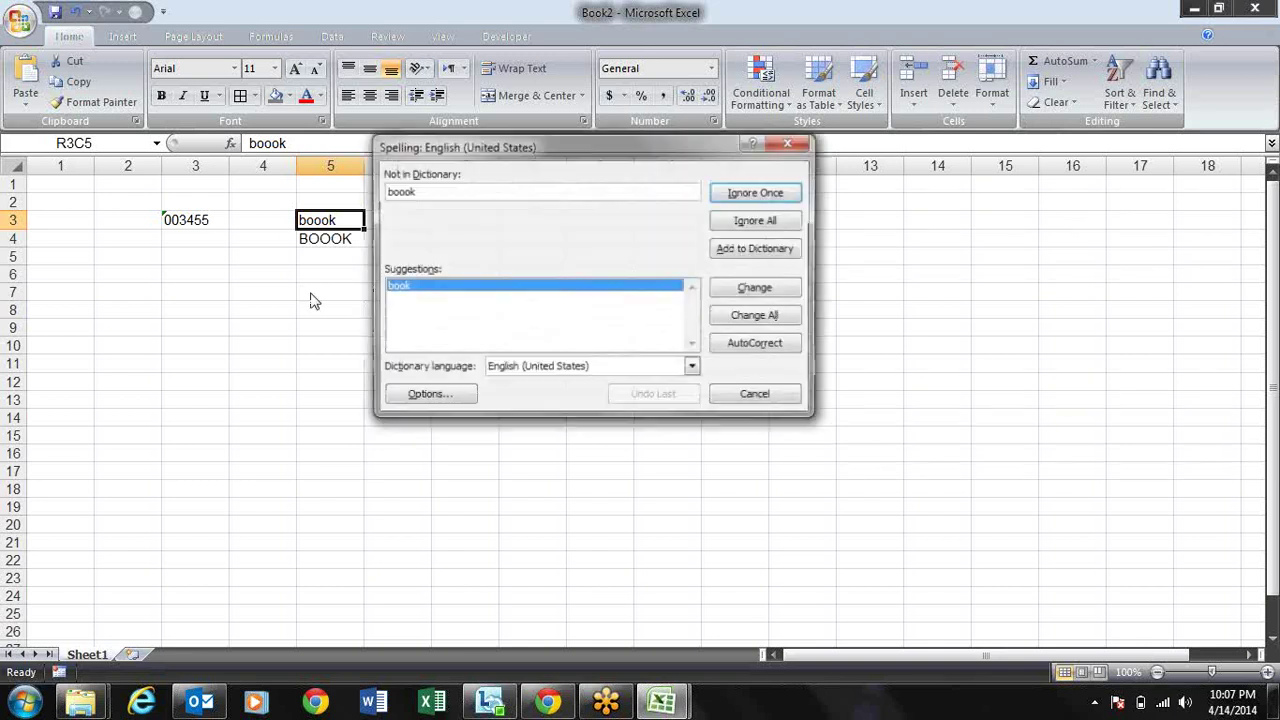
{"action": "left_click_drag", "start_coordinate": [504, 141], "coordinate": [696, 161]}
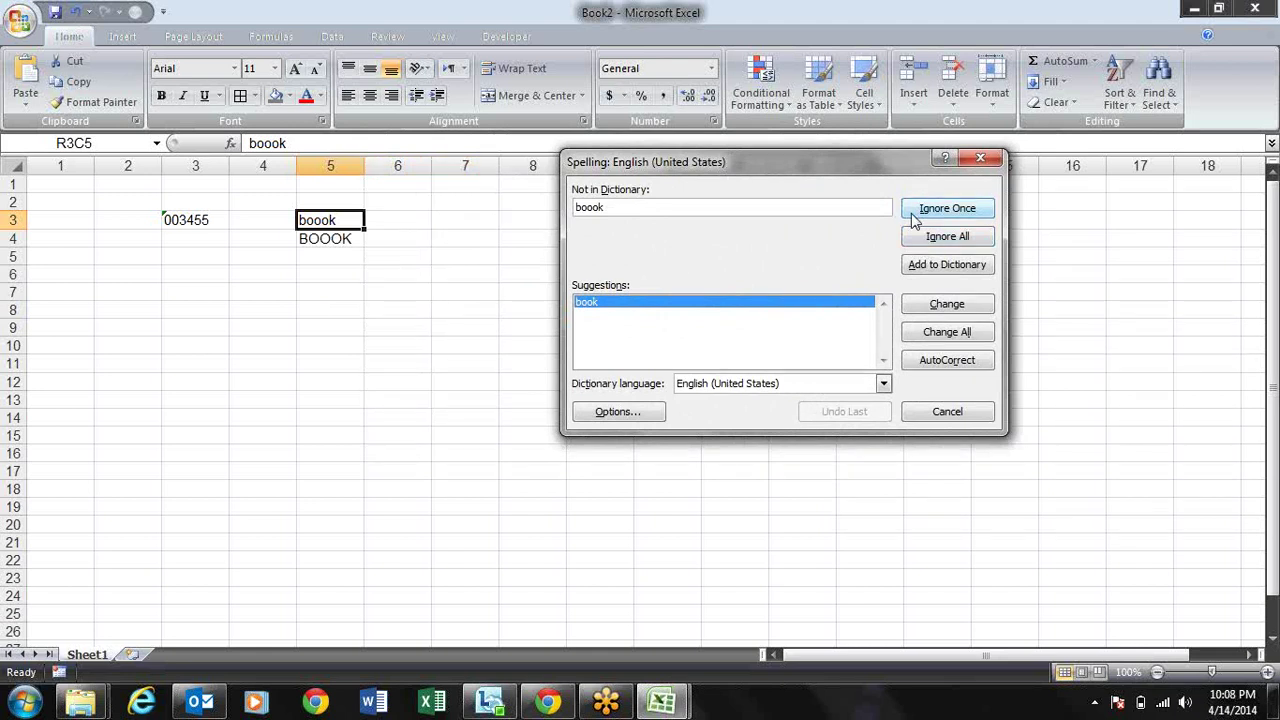
{"action": "left_click", "coordinate": [942, 305]}
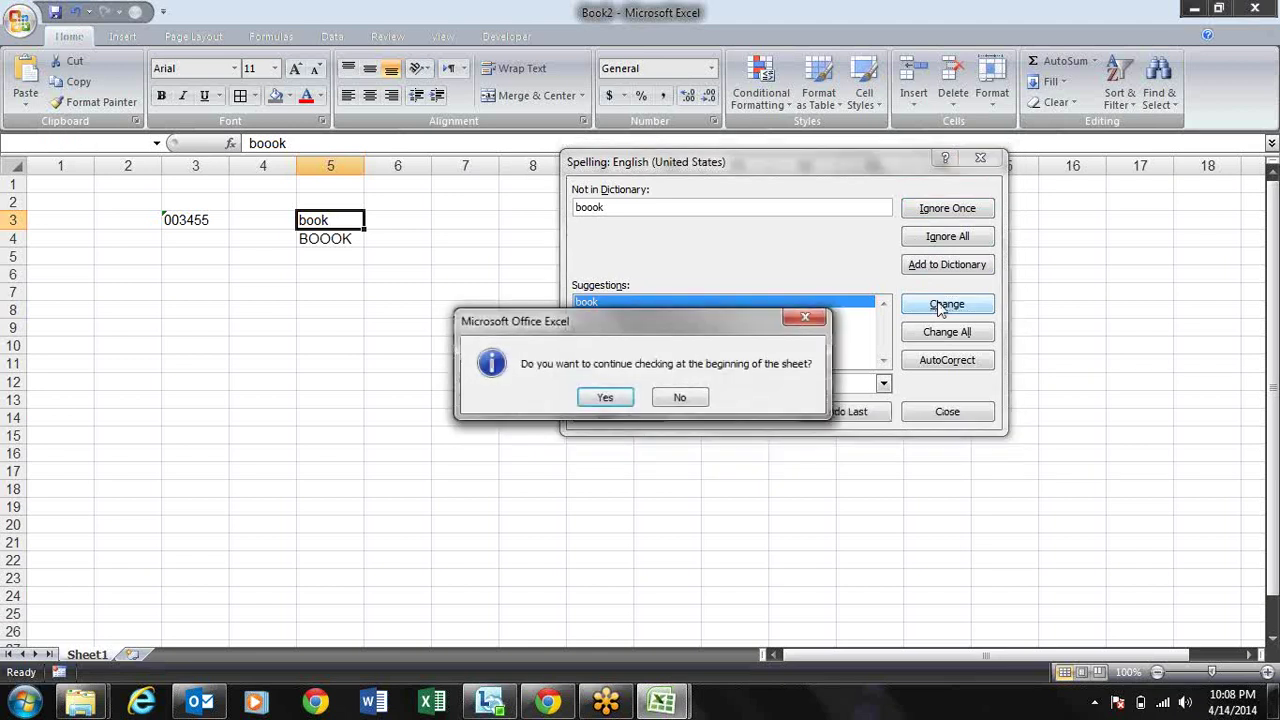
{"action": "left_click", "coordinate": [605, 396]}
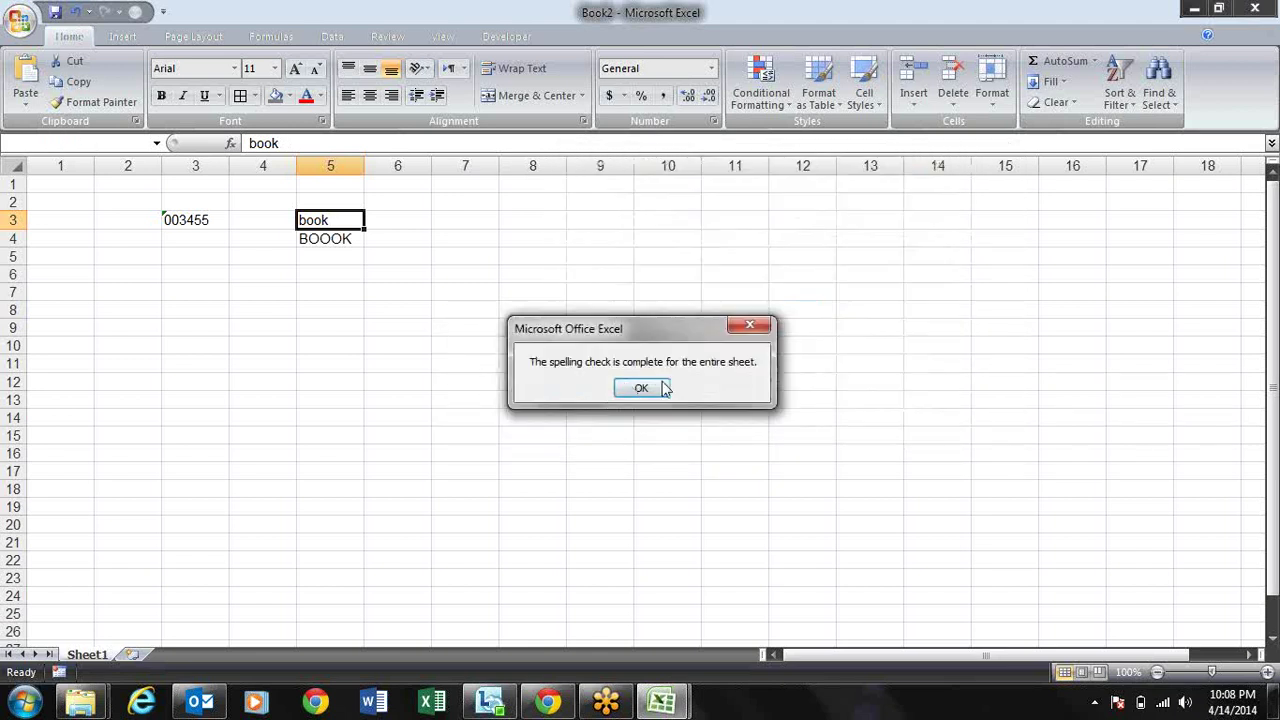
{"action": "left_click", "coordinate": [650, 389]}
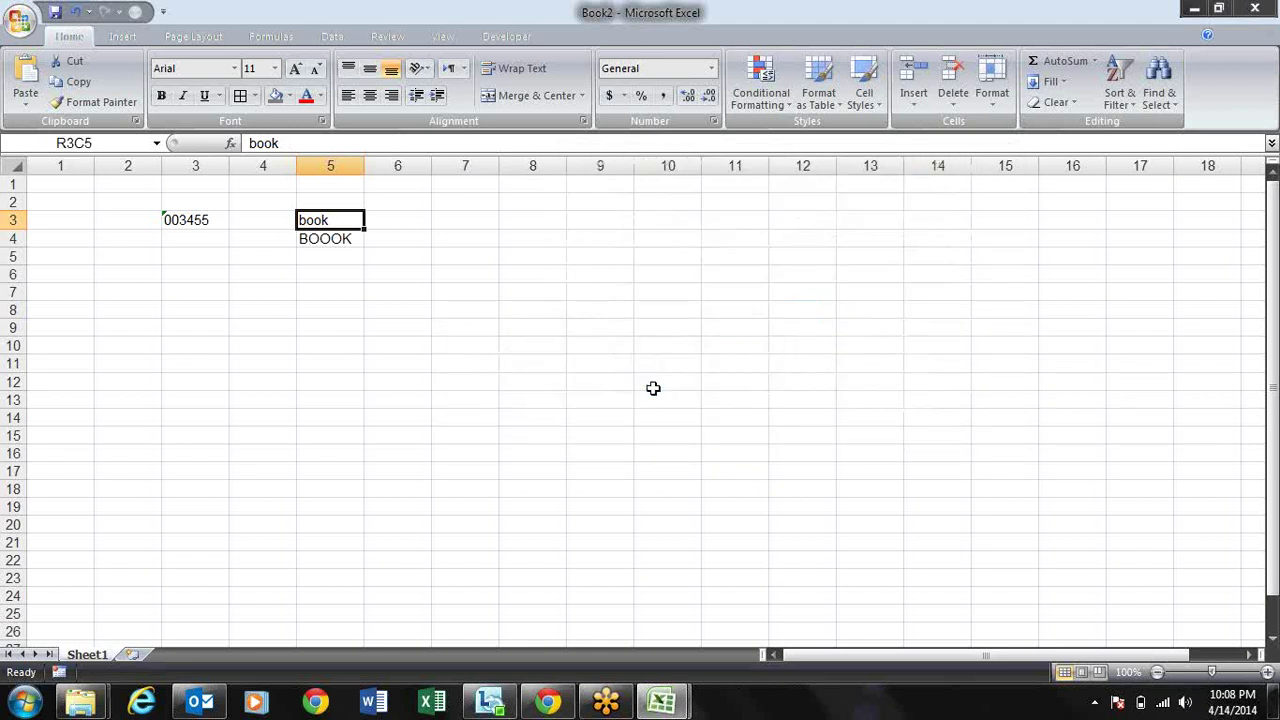
{"action": "key", "text": "Caps_Lock"}
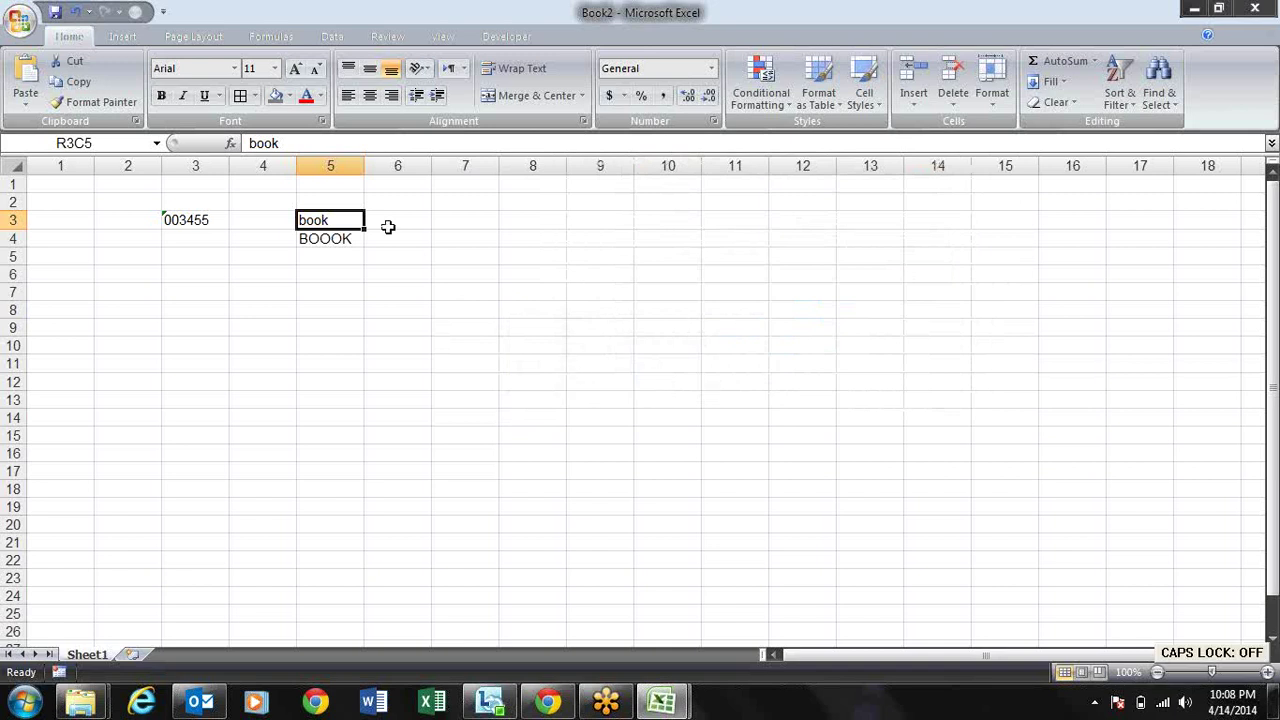
{"action": "left_click", "coordinate": [333, 240]}
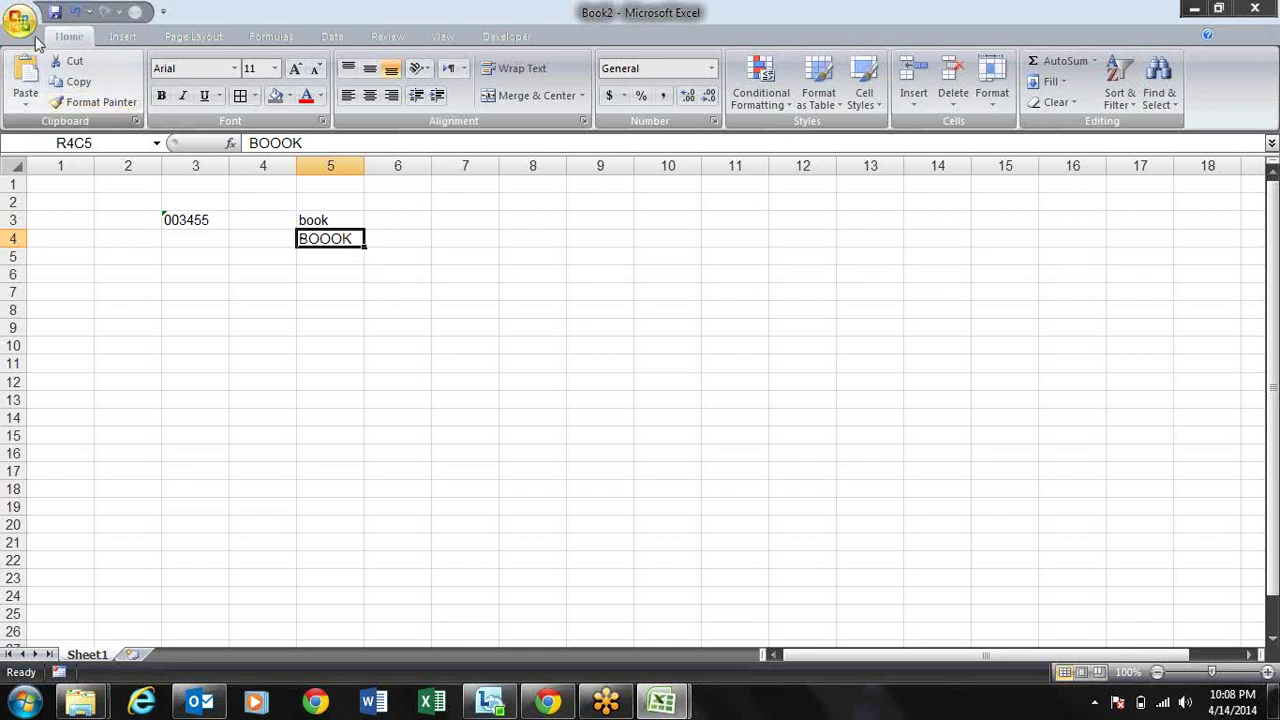
Step: Uncheck 'Ignore words in UPPERCASE' on the Proofing page of Excel Options and click OK
{"action": "left_click", "coordinate": [26, 33]}
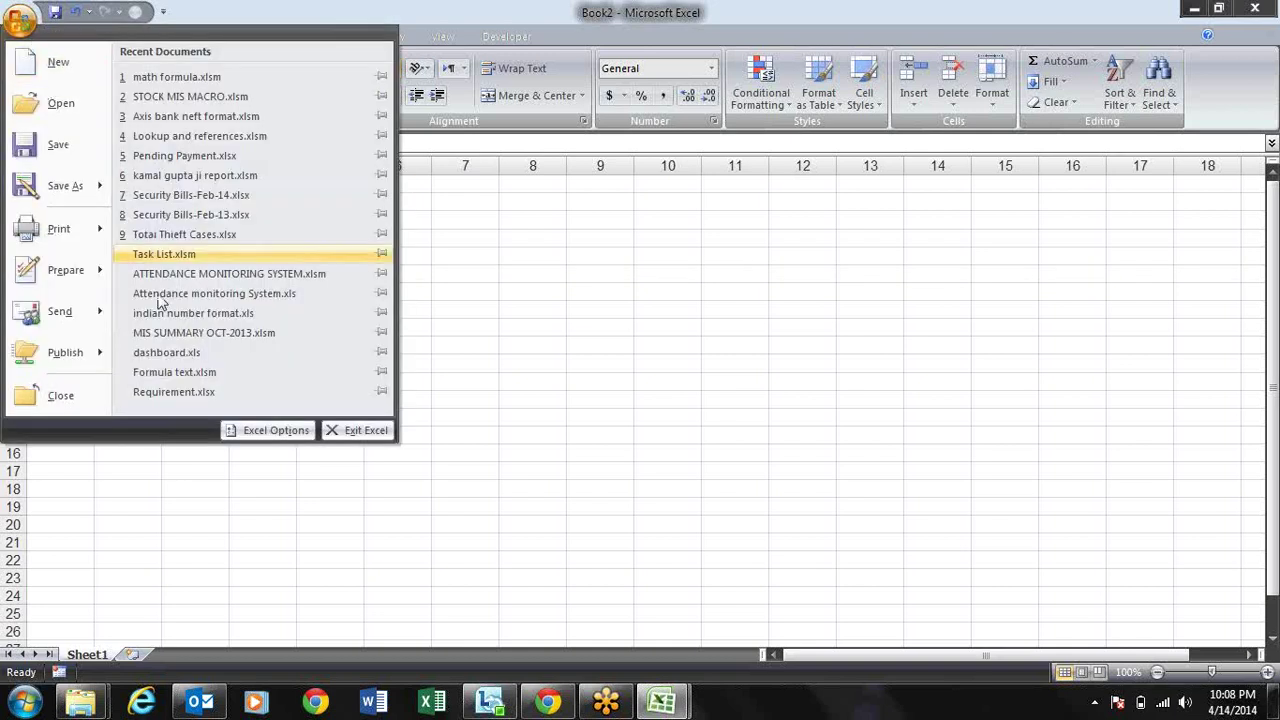
{"action": "left_click", "coordinate": [262, 429]}
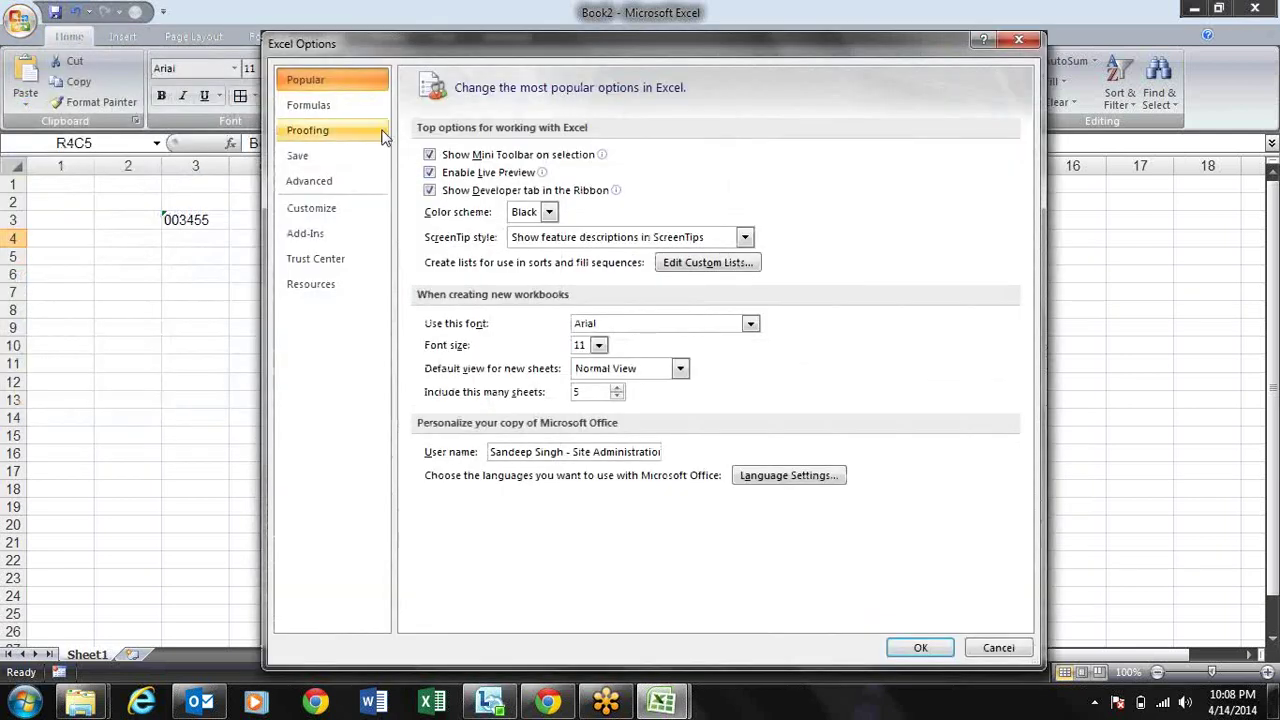
{"action": "left_click_drag", "start_coordinate": [358, 47], "coordinate": [545, 118]}
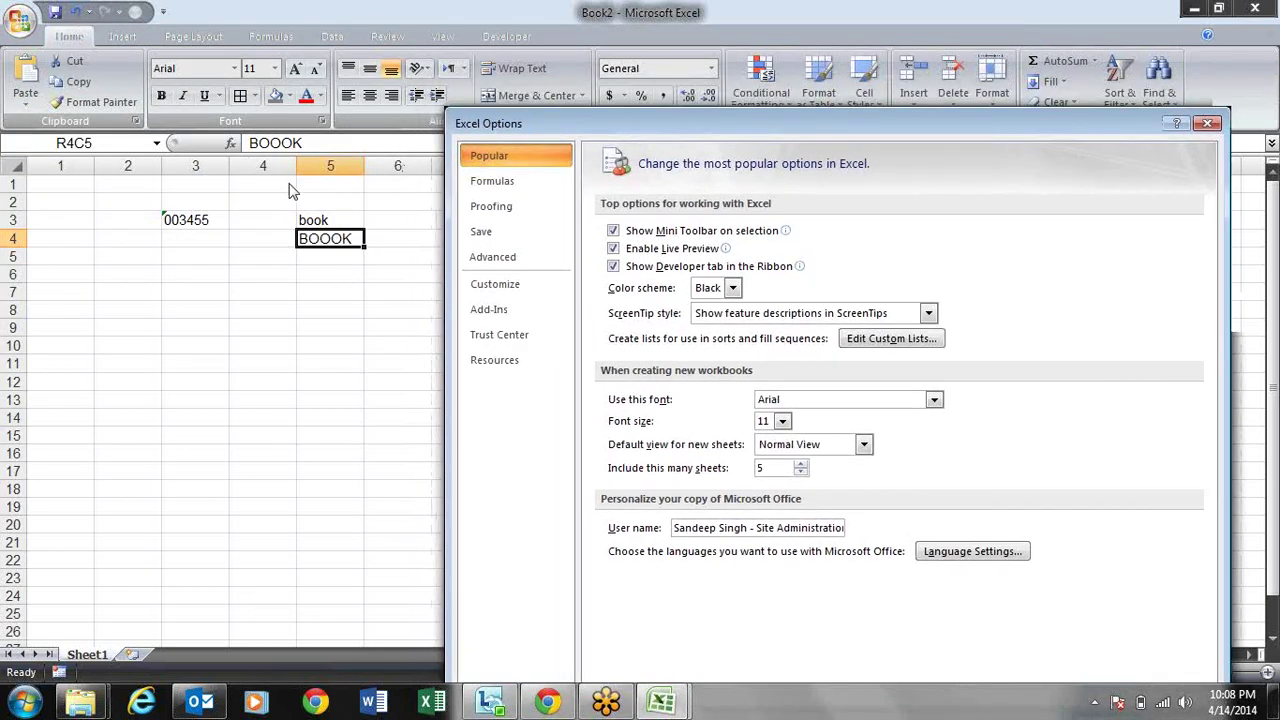
{"action": "left_click", "coordinate": [524, 233]}
{"action": "left_click", "coordinate": [521, 210]}
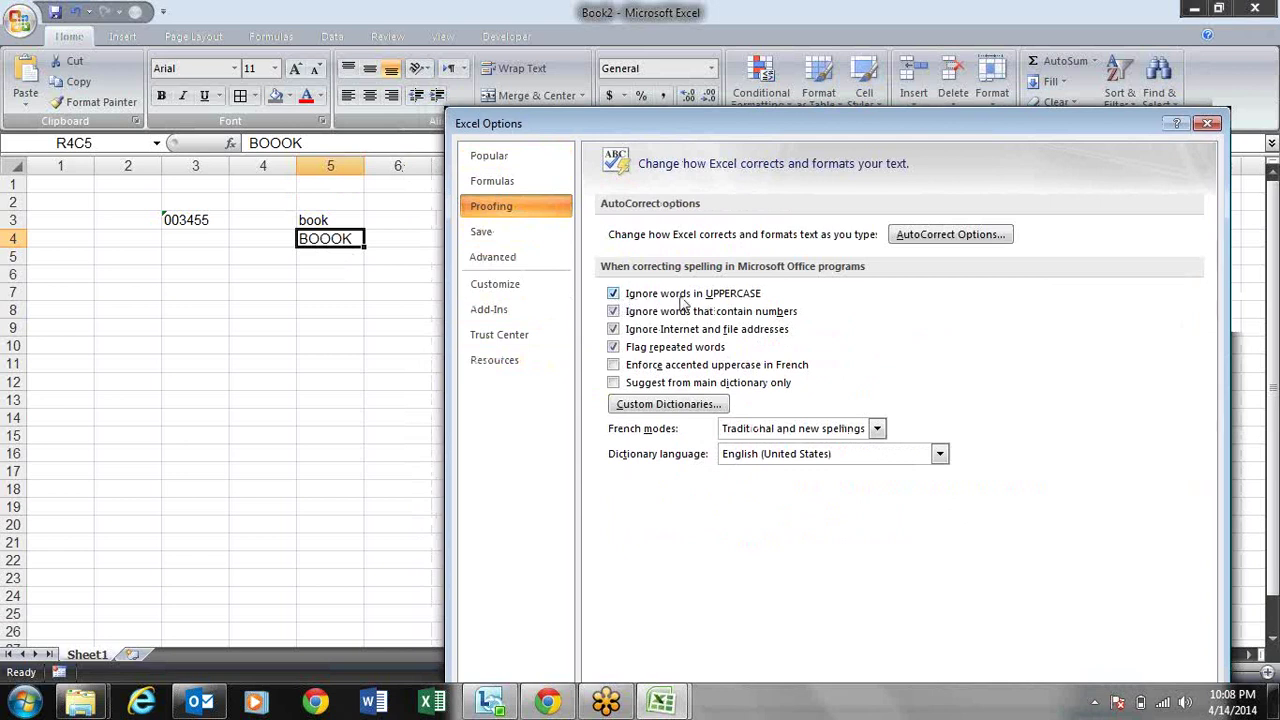
{"action": "left_click", "coordinate": [664, 301]}
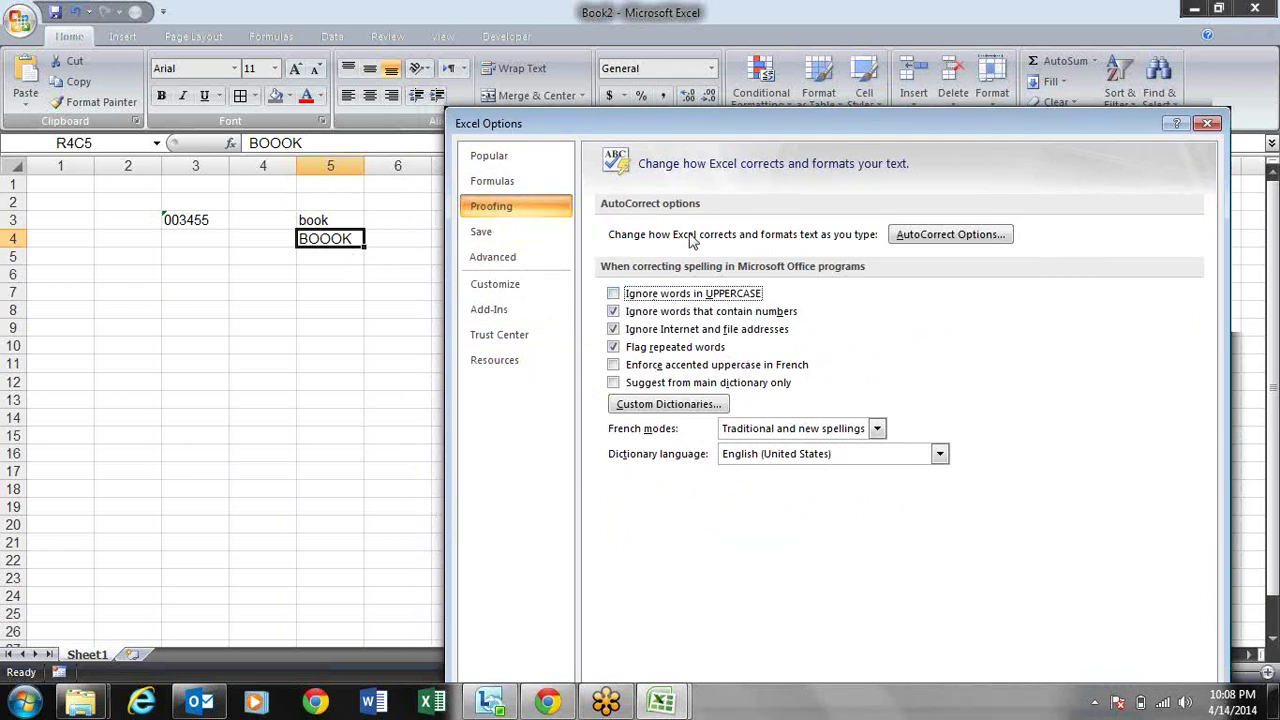
{"action": "left_click_drag", "start_coordinate": [751, 122], "coordinate": [739, 16]}
{"action": "left_click", "coordinate": [1084, 620]}
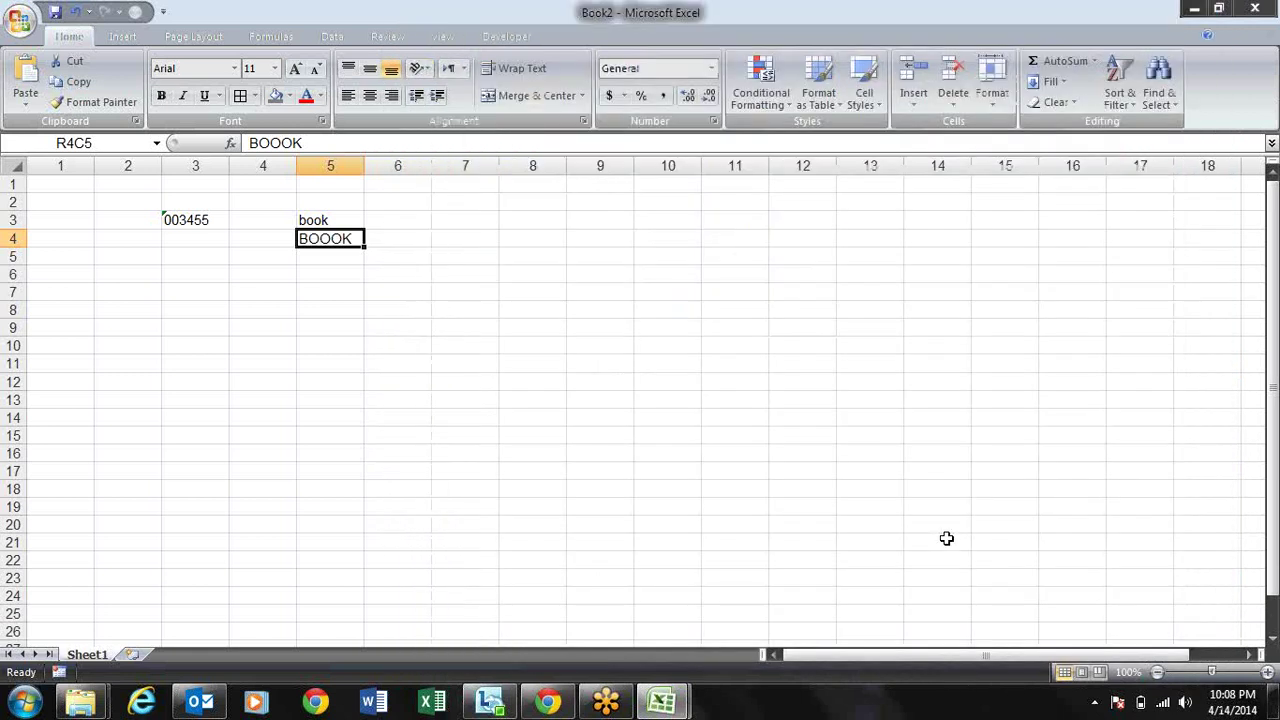
Step: Run spell check (F7) again and change BOOOK in R4C5 to BOOK
{"action": "key", "text": "F7"}
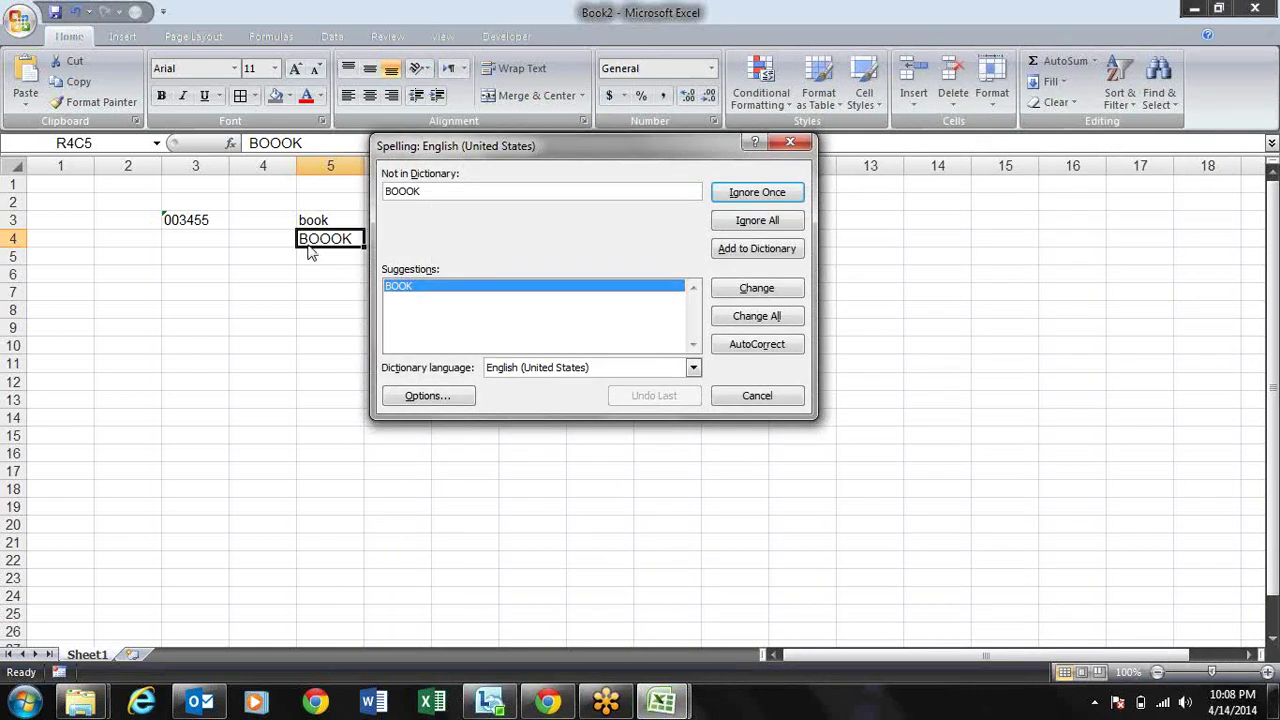
{"action": "left_click", "coordinate": [754, 292]}
{"action": "key", "text": "Return"}
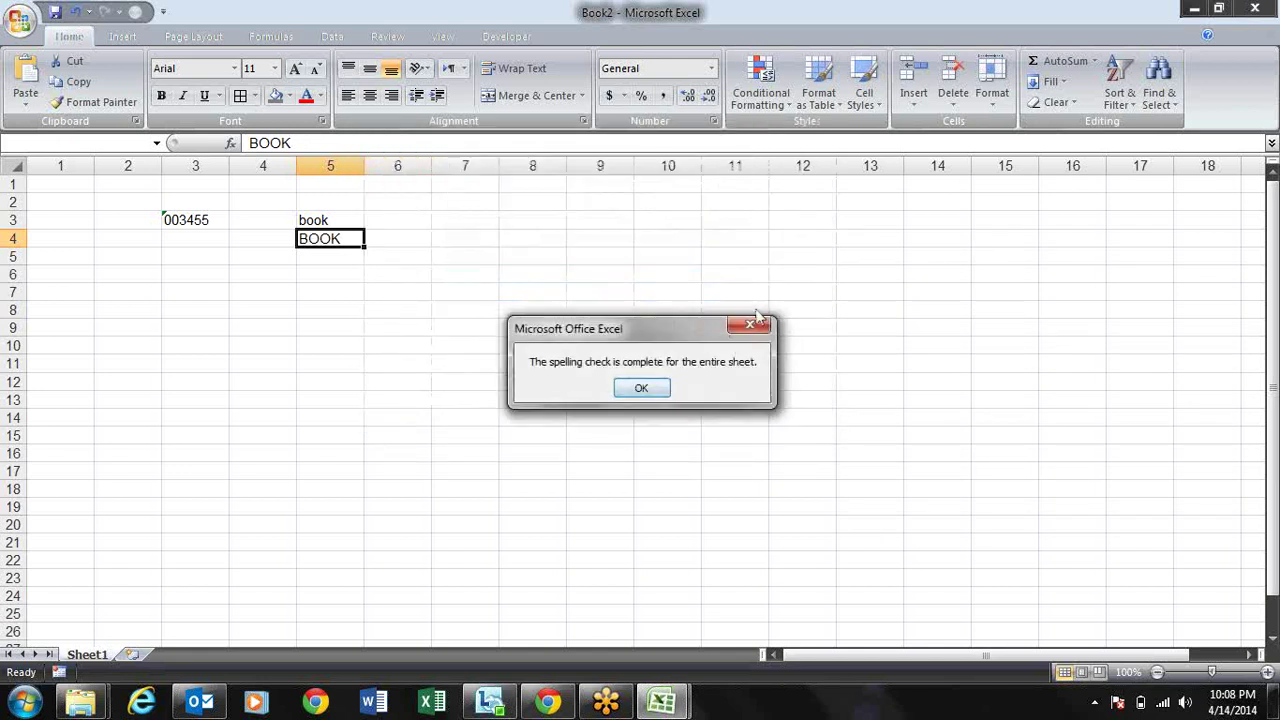
{"action": "left_click", "coordinate": [645, 387]}
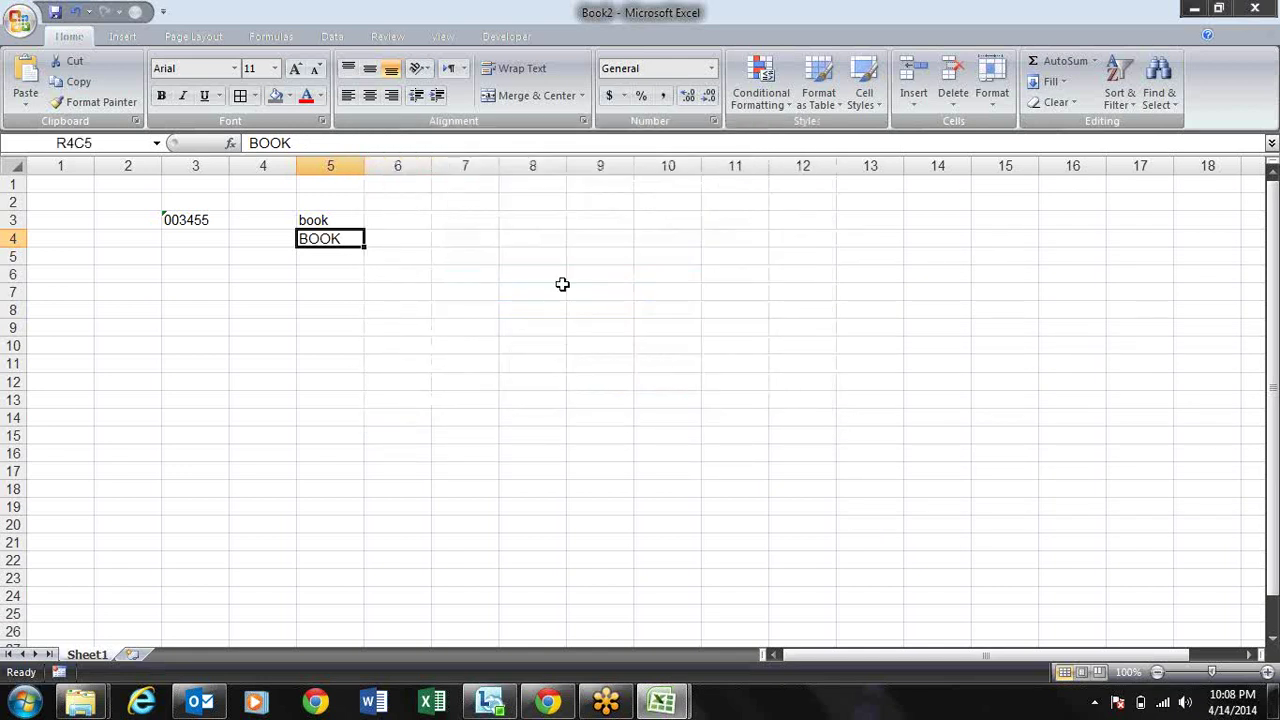
{"action": "left_click", "coordinate": [552, 276]}
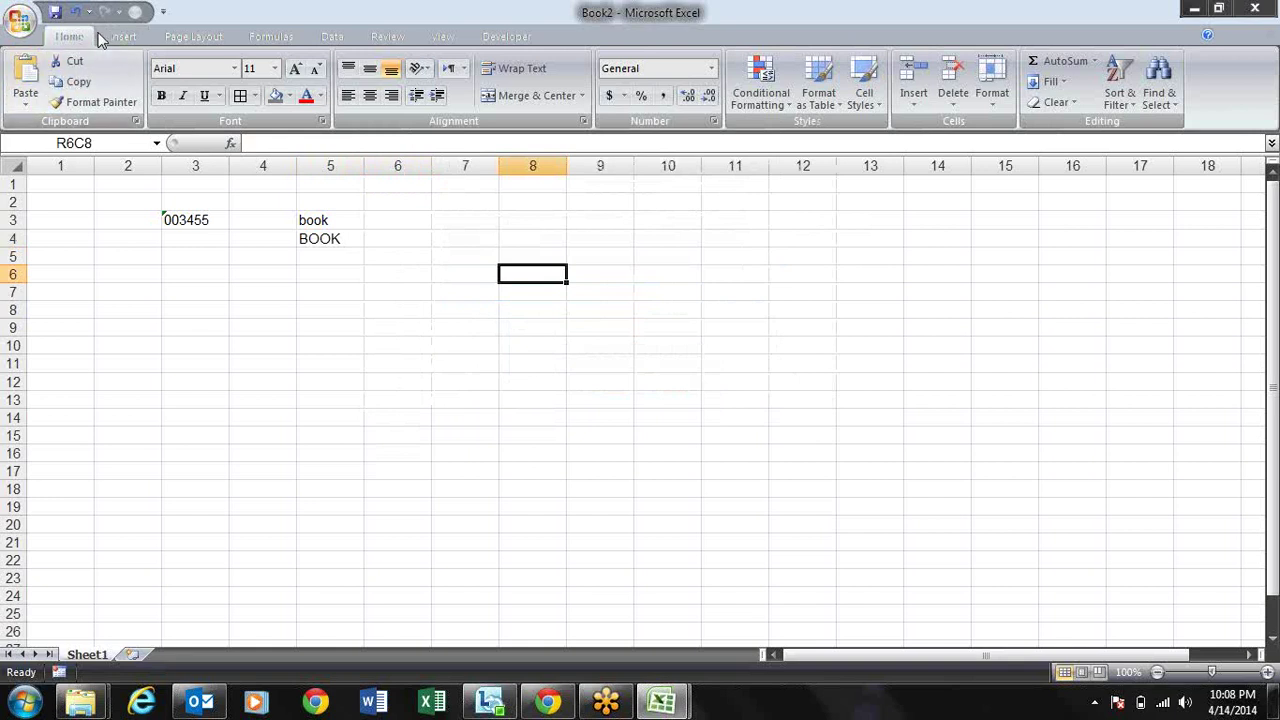
Step: Open the Save page of Excel Options and expand the 'Save files in this format' list
{"action": "left_click", "coordinate": [18, 20]}
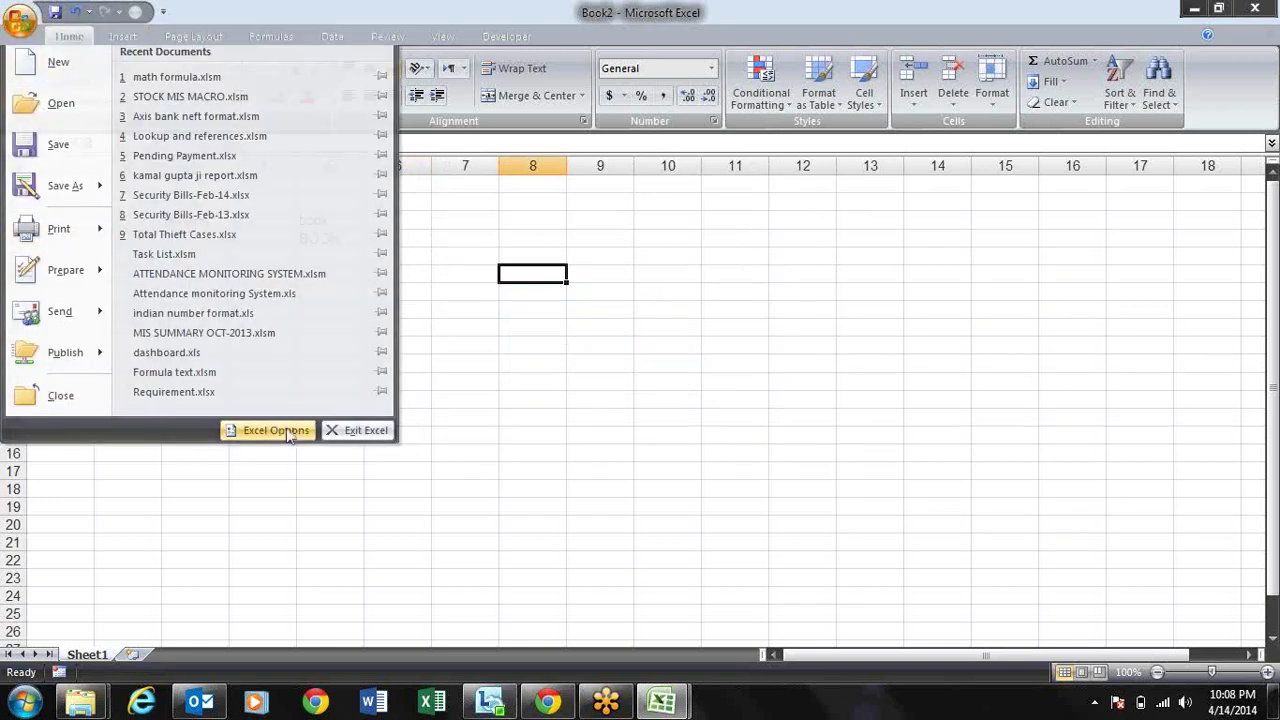
{"action": "left_click", "coordinate": [240, 438]}
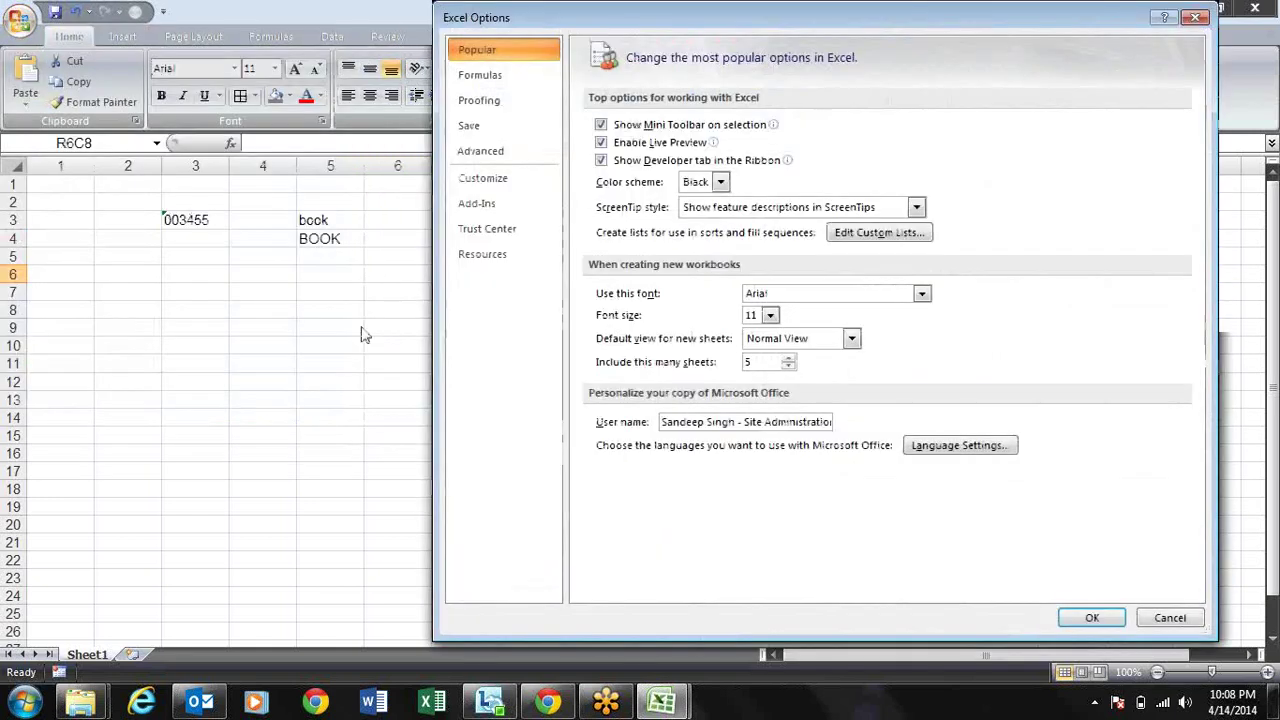
{"action": "left_click", "coordinate": [532, 132]}
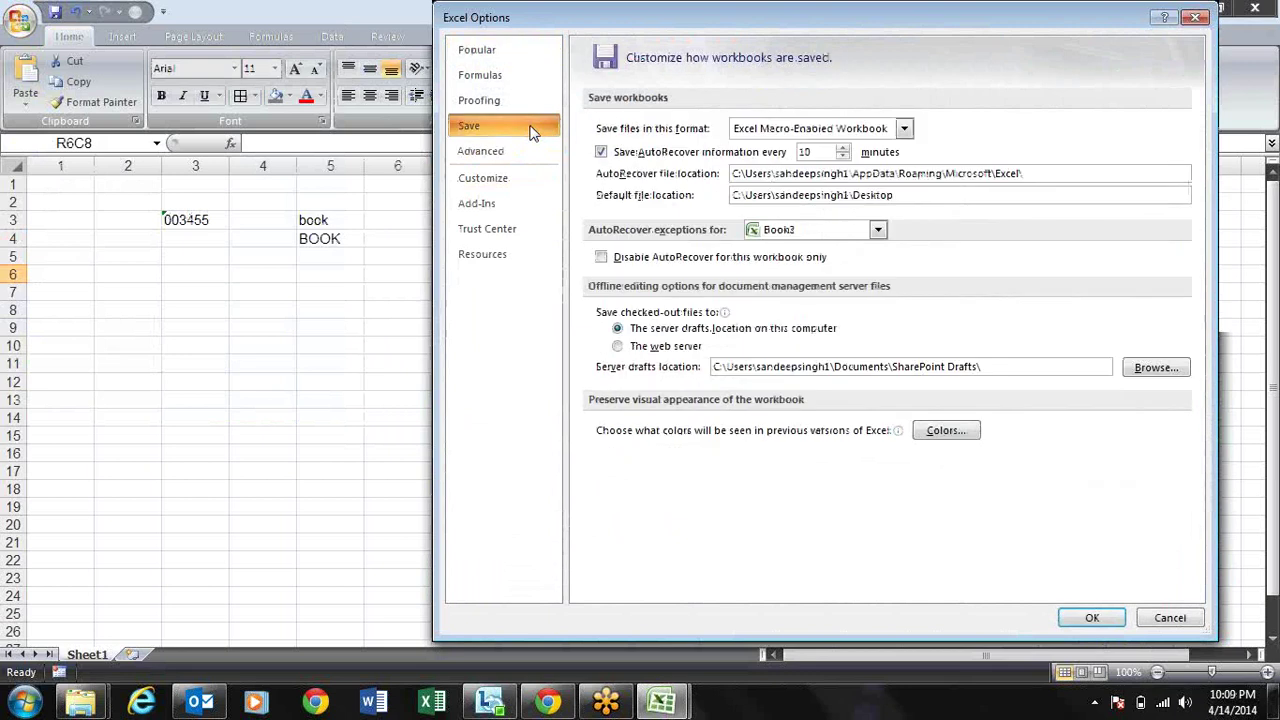
{"action": "left_click", "coordinate": [905, 130]}
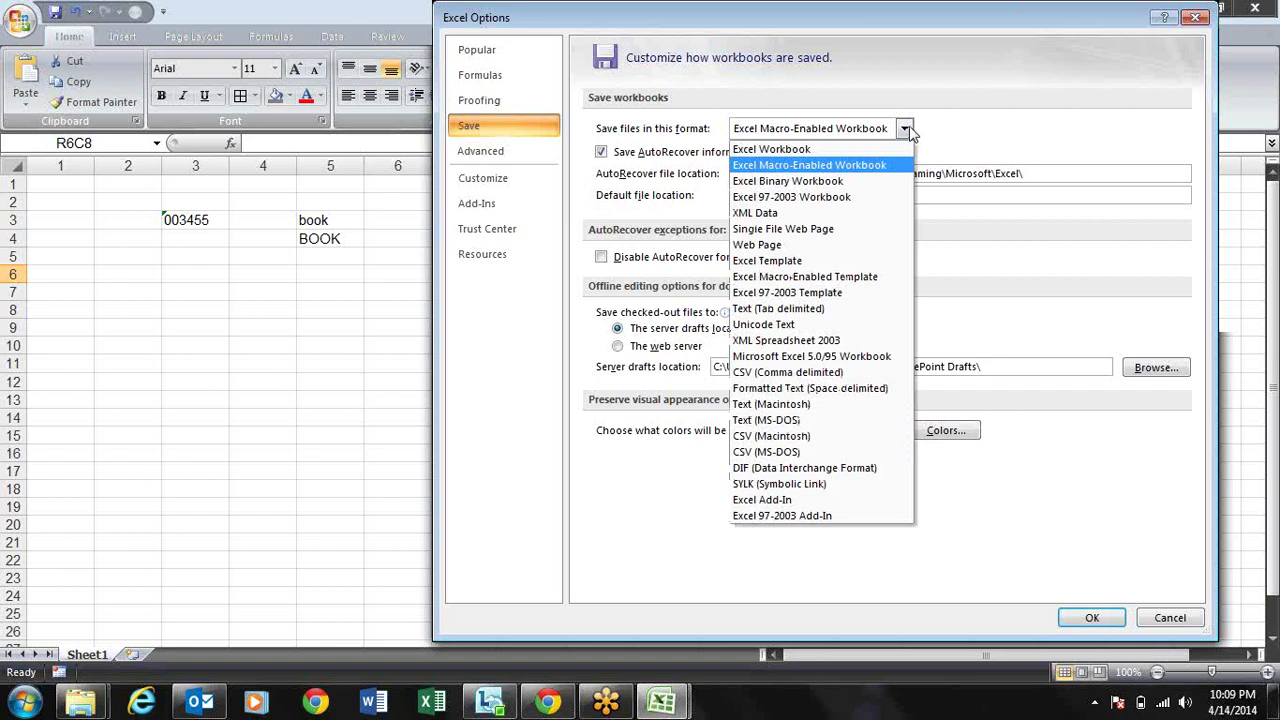
Step: Leave Excel Macro-Enabled Workbook as the default save format and close Excel Options
{"action": "key", "text": "Down"}
{"action": "key", "text": "Down"}
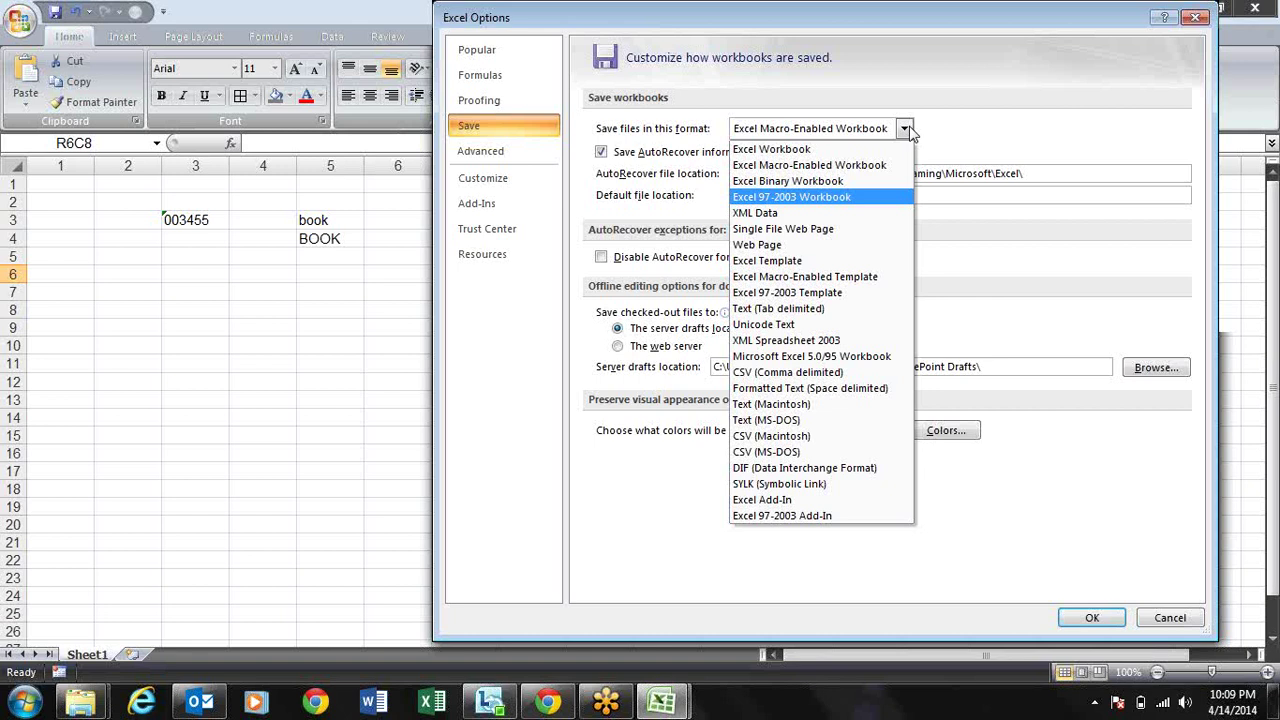
{"action": "key", "text": "Up"}
{"action": "key", "text": "Up"}
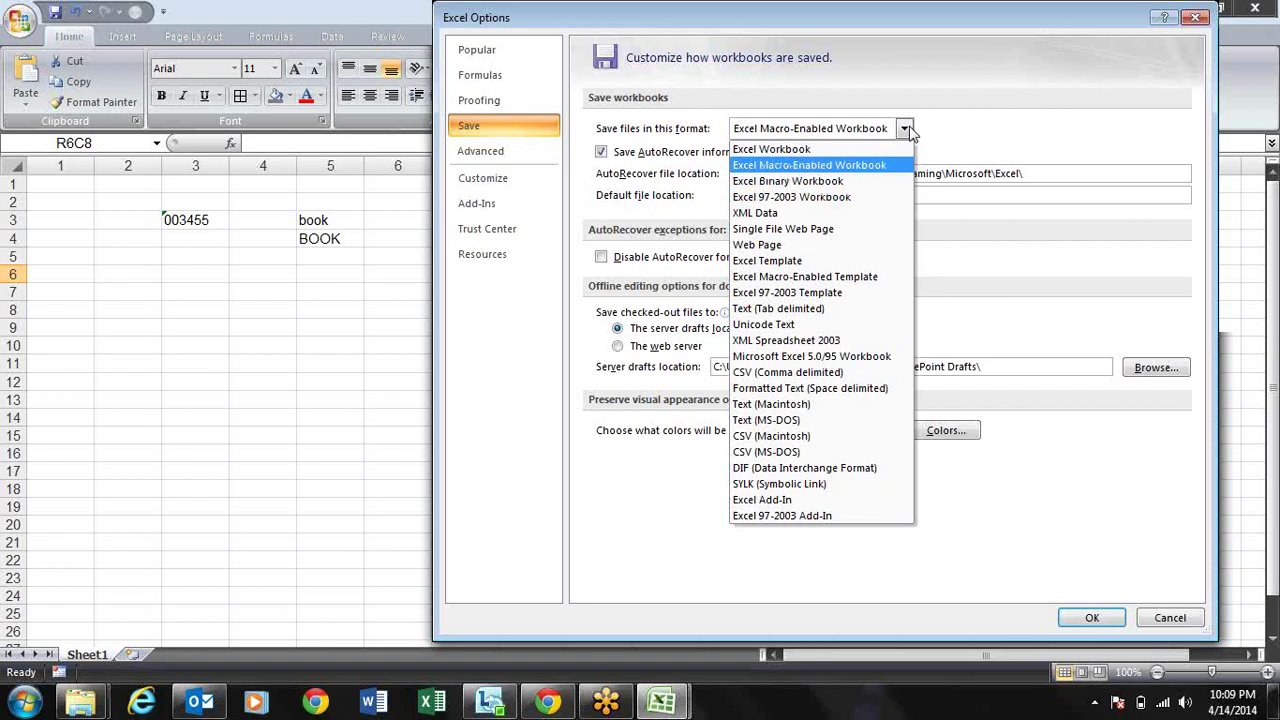
{"action": "key", "text": "Return"}
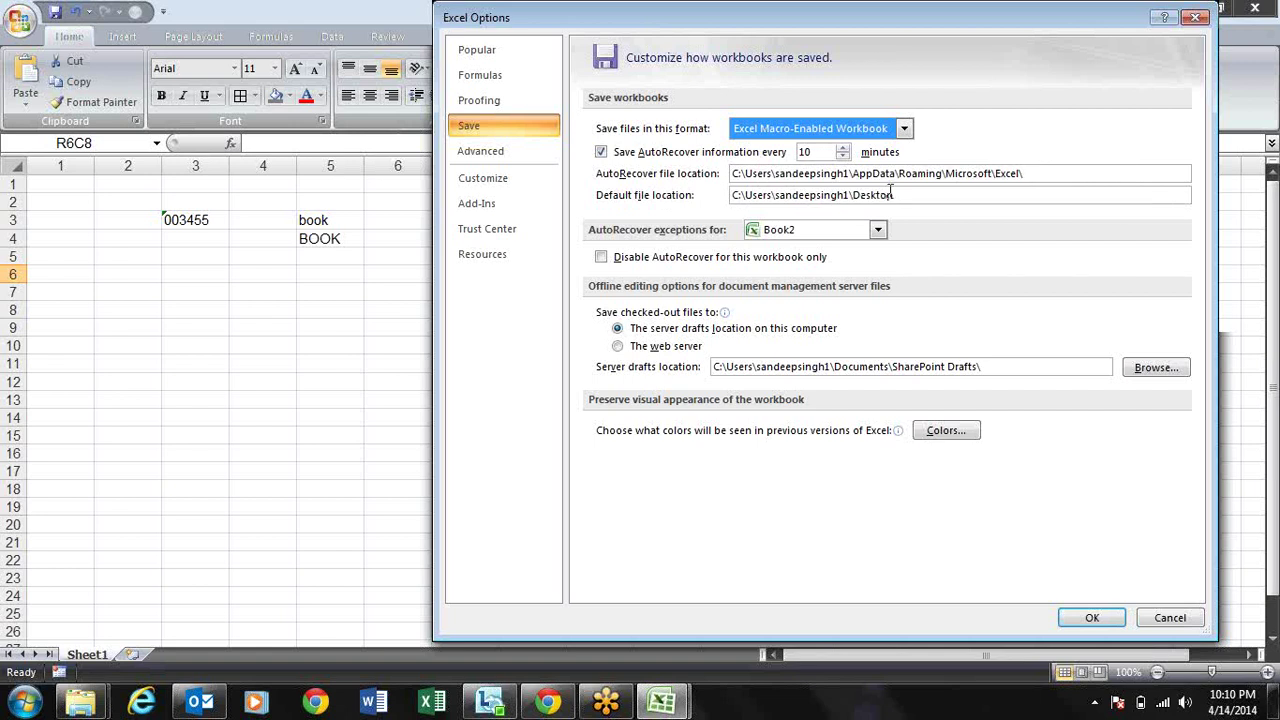
{"action": "key", "text": "Return"}
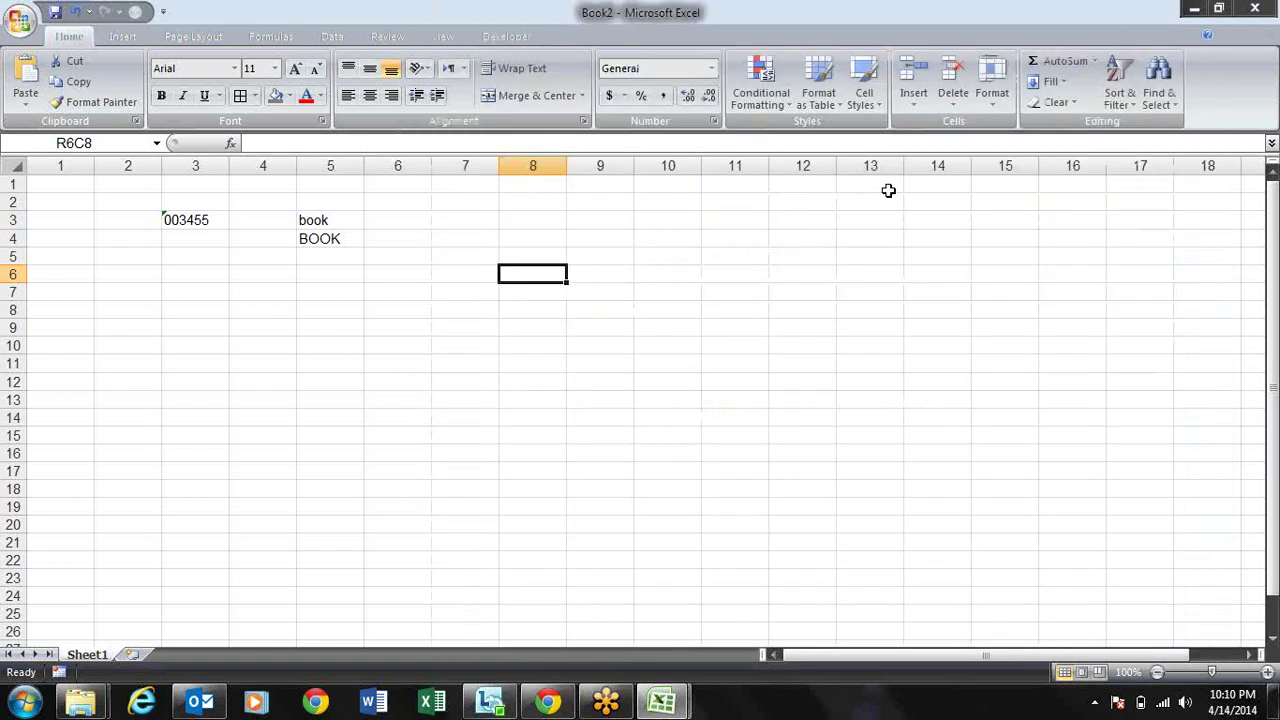
{"action": "key", "text": "F12"}
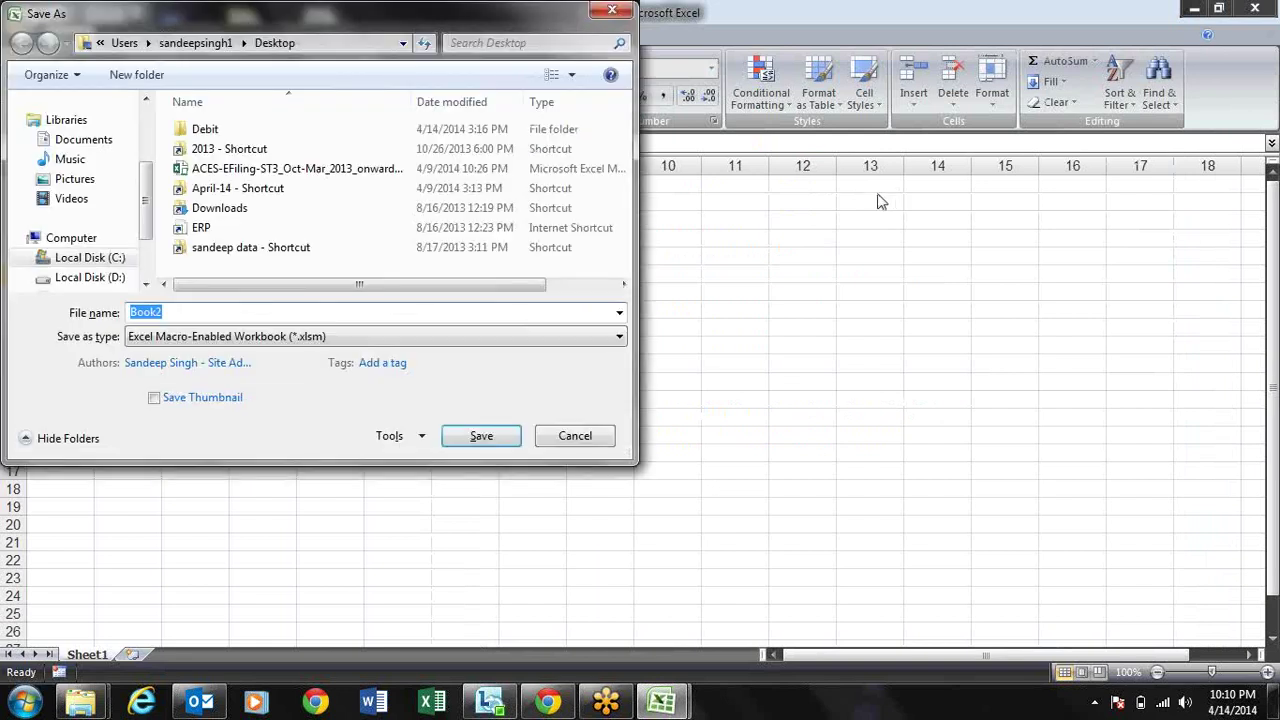
{"action": "left_click_drag", "start_coordinate": [378, 14], "coordinate": [598, 84]}
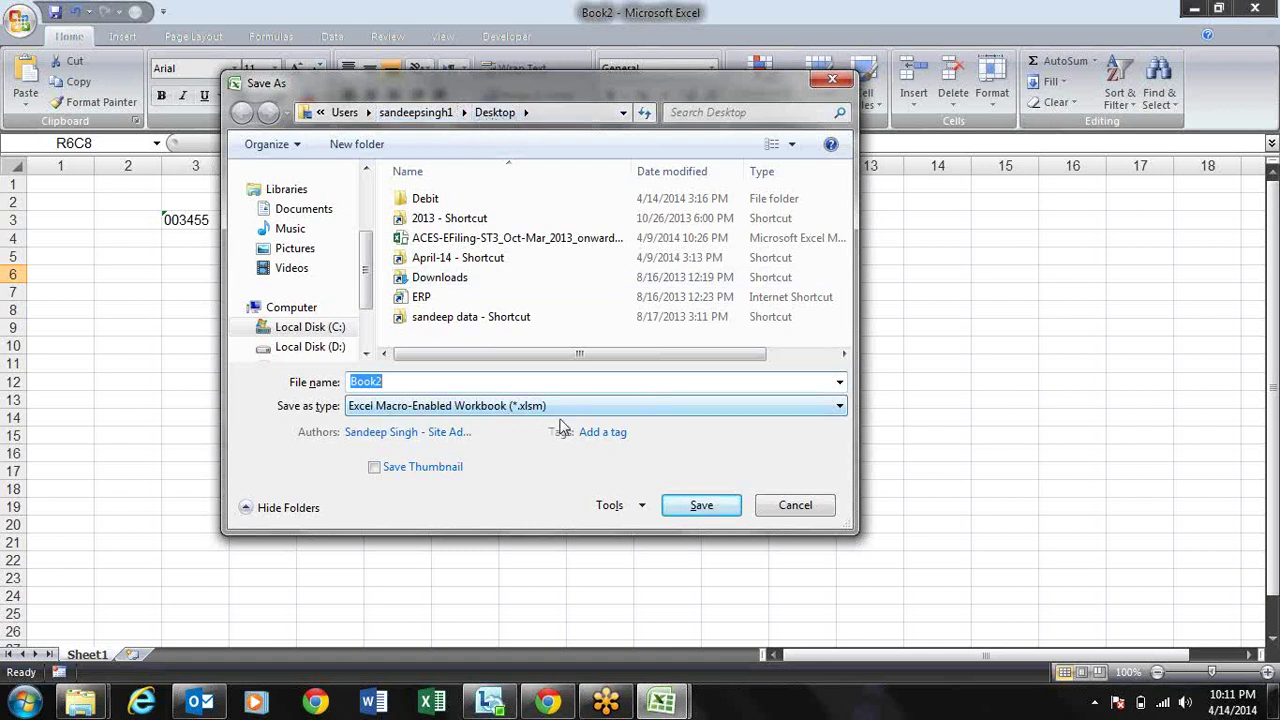
{"action": "left_click", "coordinate": [794, 505]}
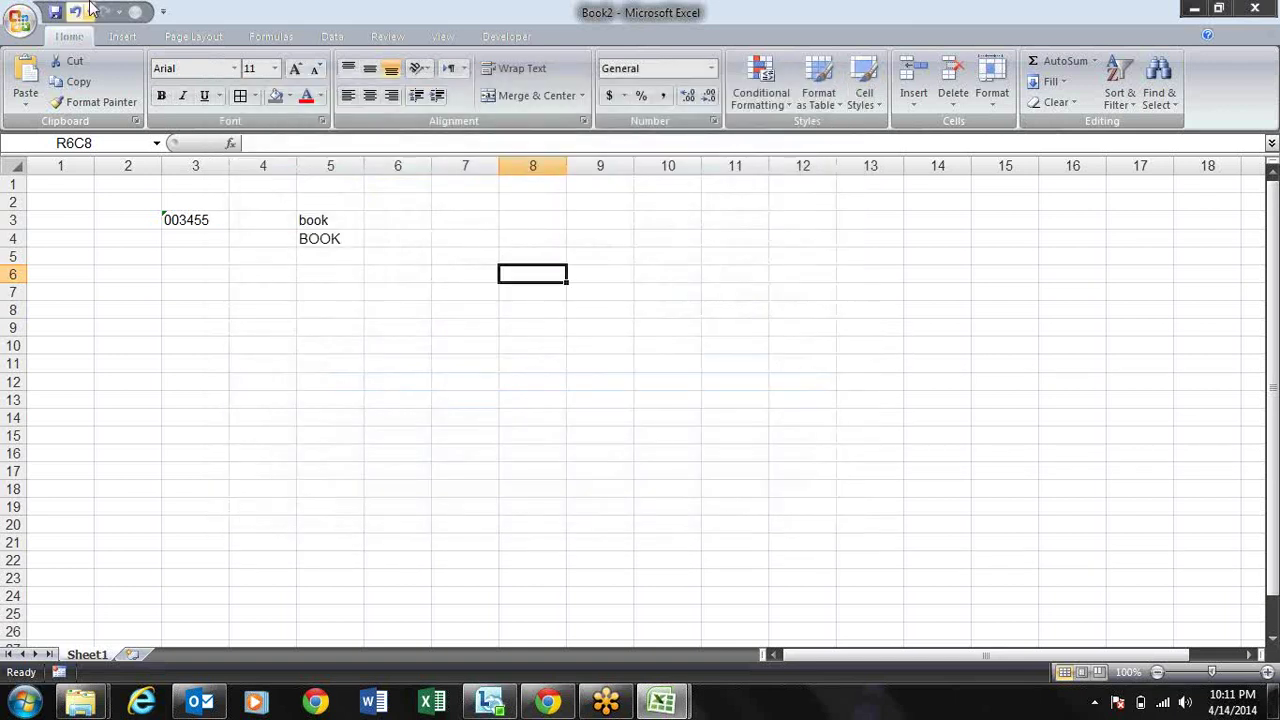
{"action": "left_click", "coordinate": [20, 22]}
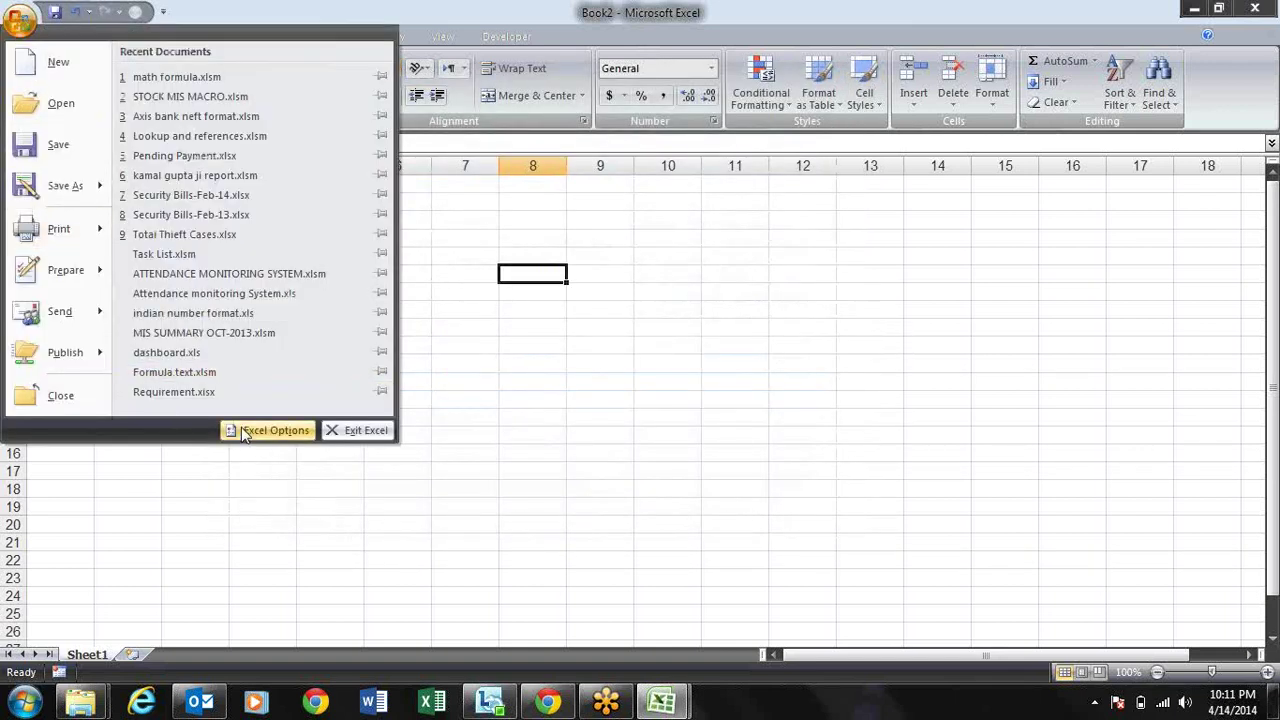
{"action": "left_click", "coordinate": [252, 430]}
{"action": "left_click", "coordinate": [535, 127]}
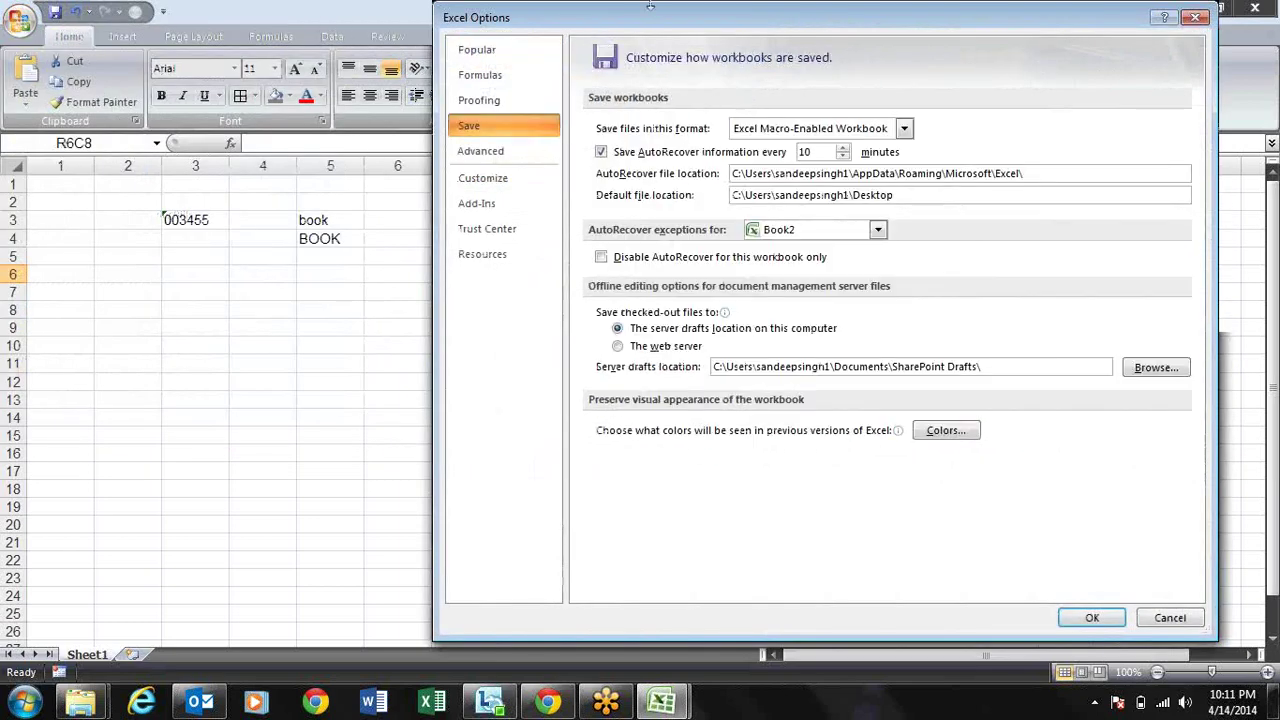
{"action": "left_click_drag", "start_coordinate": [665, 16], "coordinate": [383, 12]}
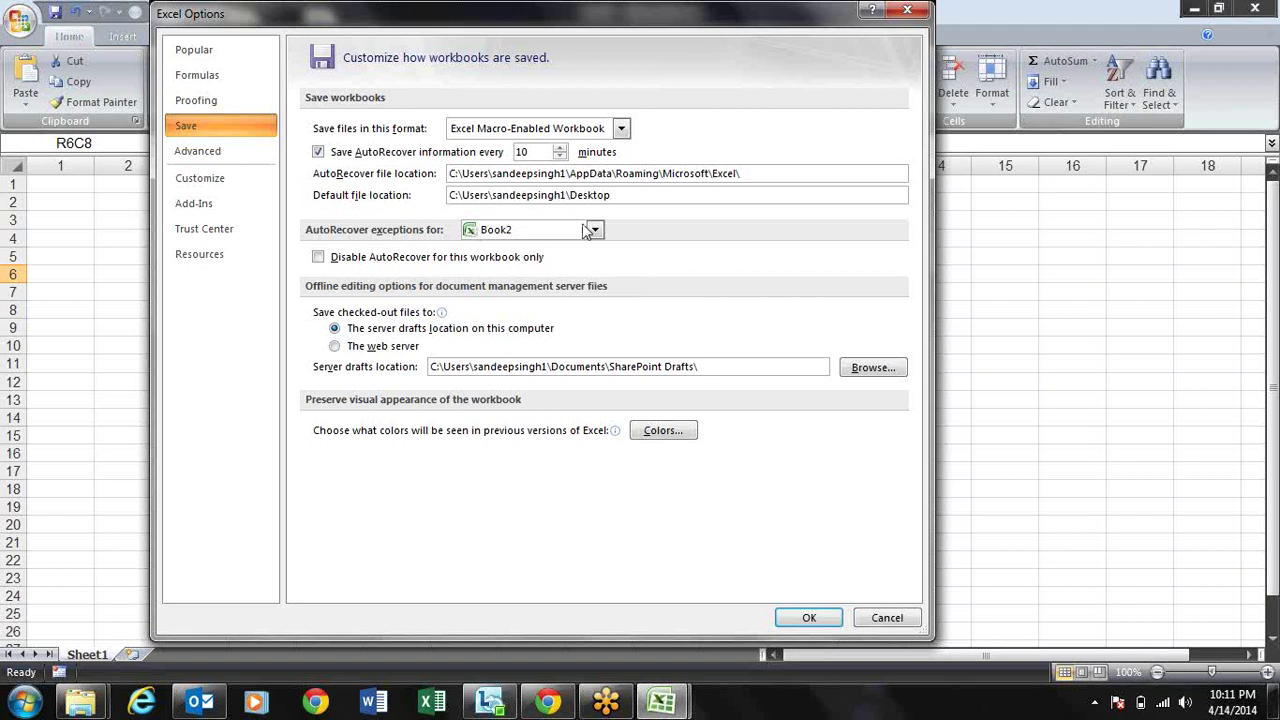
{"action": "mouse_move", "coordinate": [675, 322]}
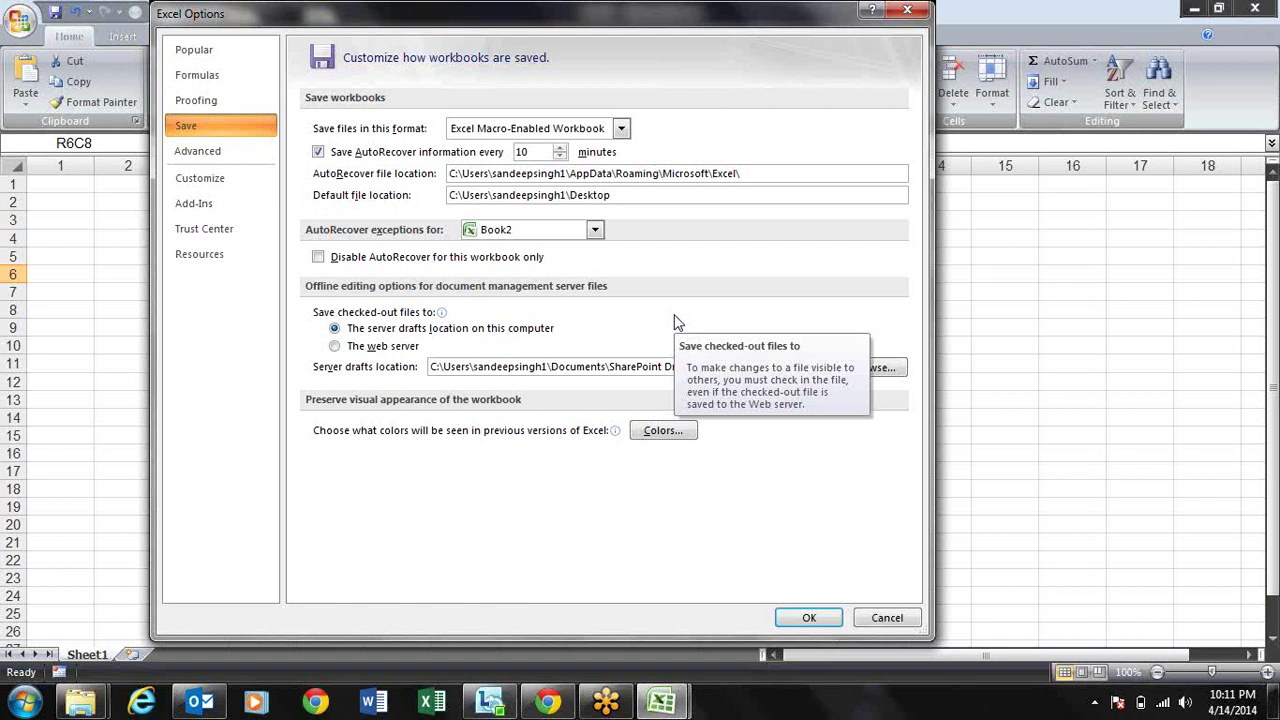
{"action": "left_click", "coordinate": [595, 231]}
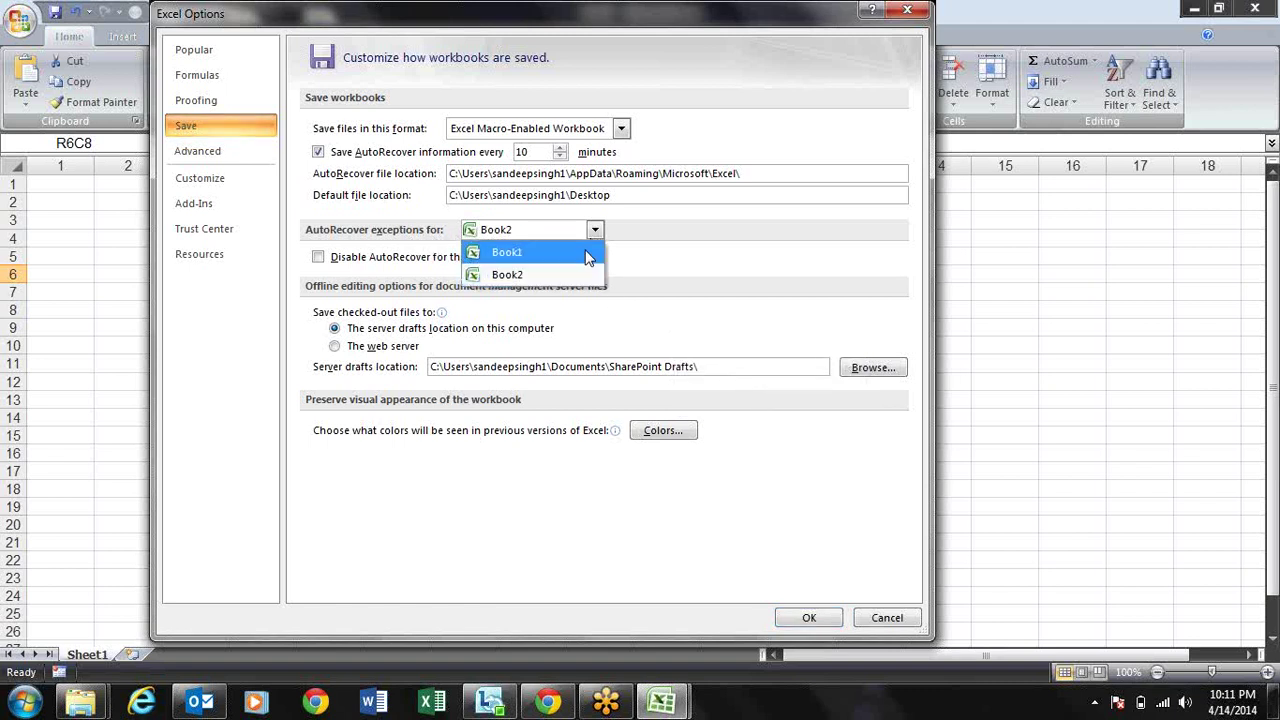
{"action": "left_click", "coordinate": [572, 276]}
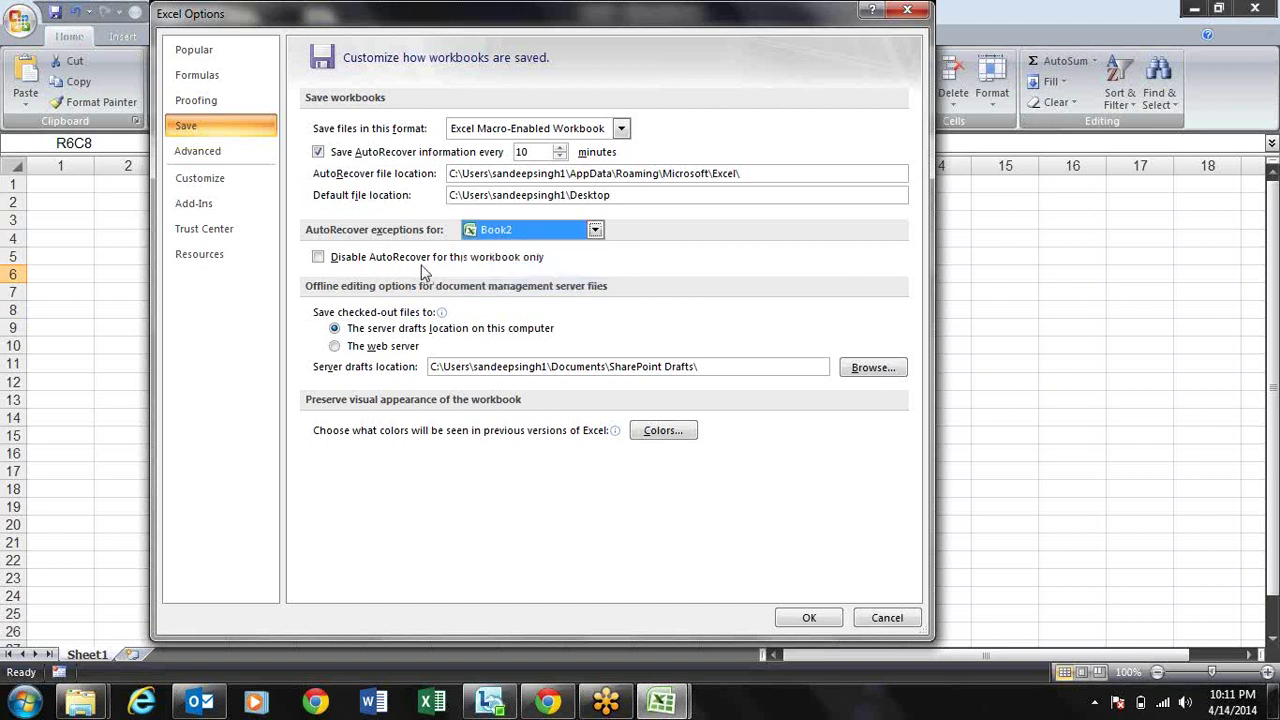
{"action": "left_click", "coordinate": [319, 259]}
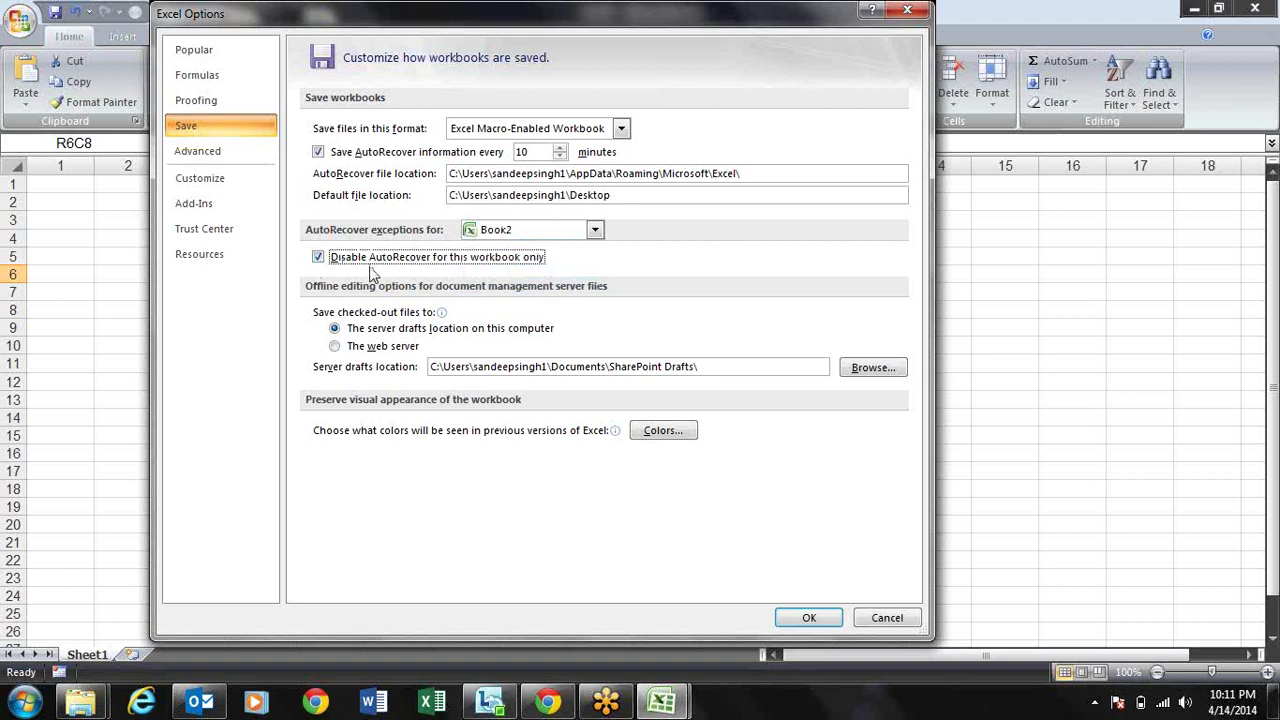
{"action": "left_click", "coordinate": [370, 263]}
{"action": "mouse_move", "coordinate": [490, 318]}
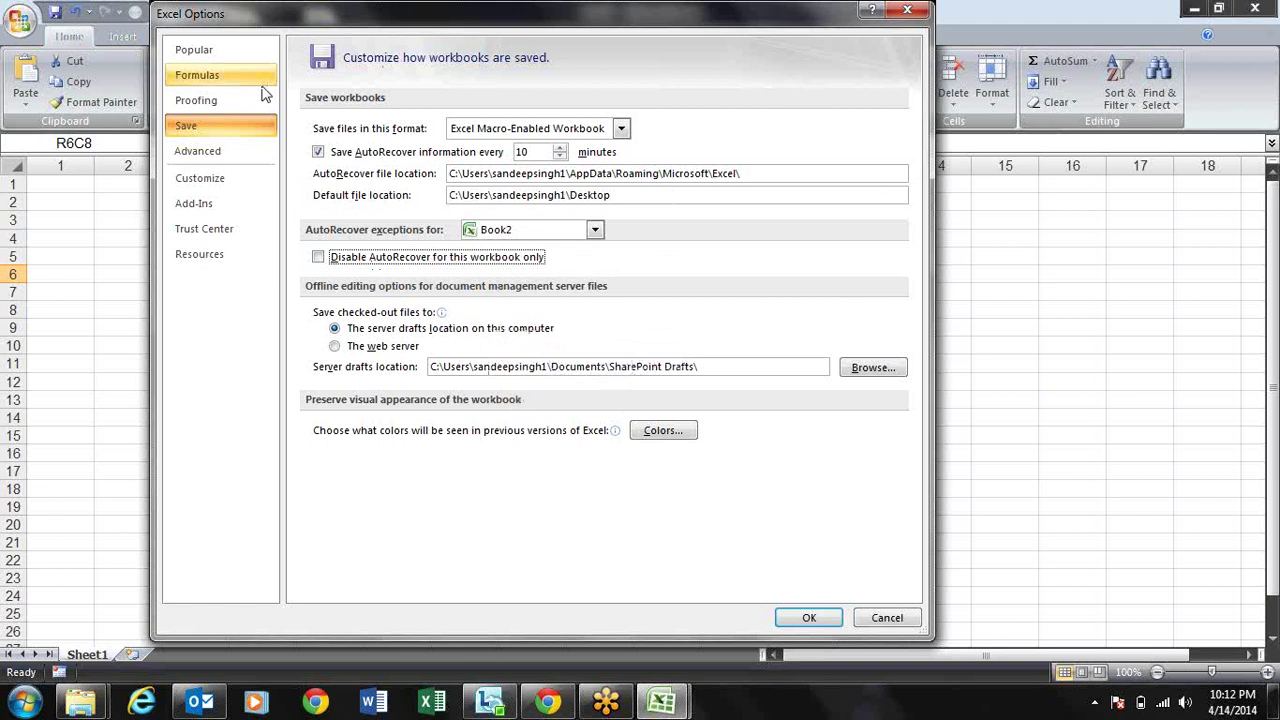
{"action": "left_click", "coordinate": [248, 154]}
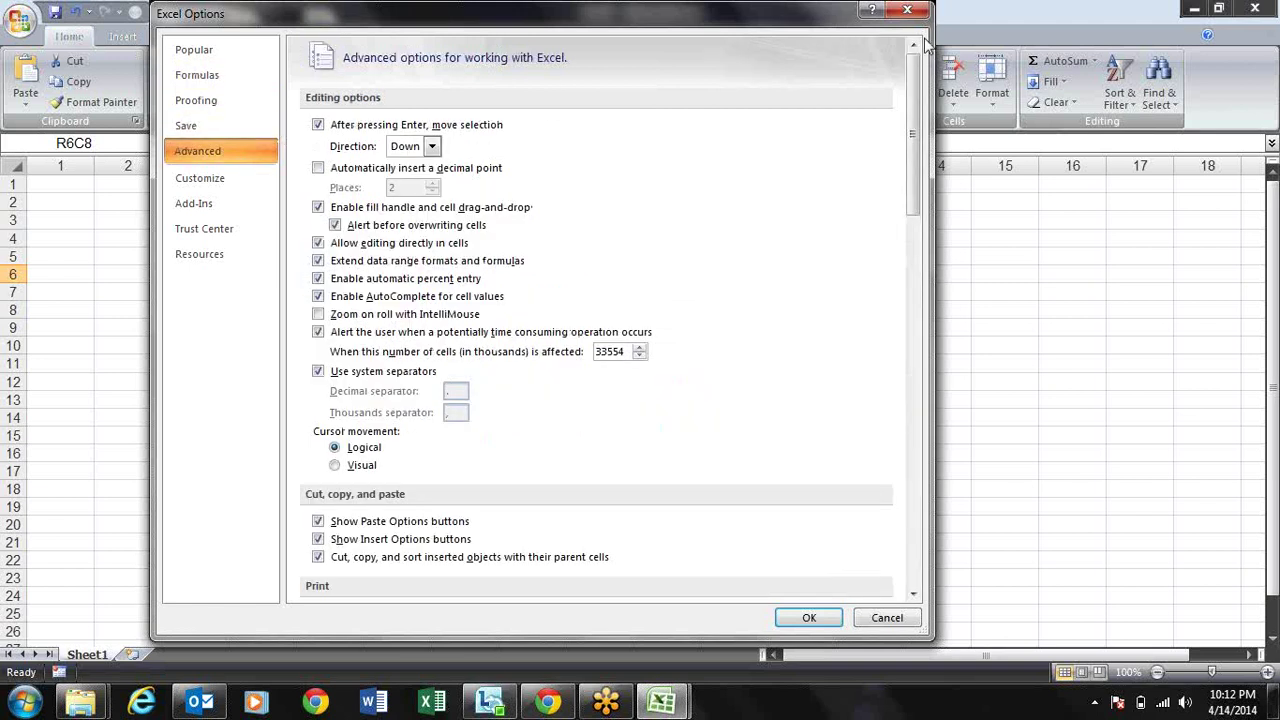
{"action": "key", "text": "Escape"}
Step: Move the active cell around column 6, then open Excel Options on the Popular page
{"action": "key", "text": "Down"}
{"action": "key", "text": "Down"}
{"action": "key", "text": "Down"}
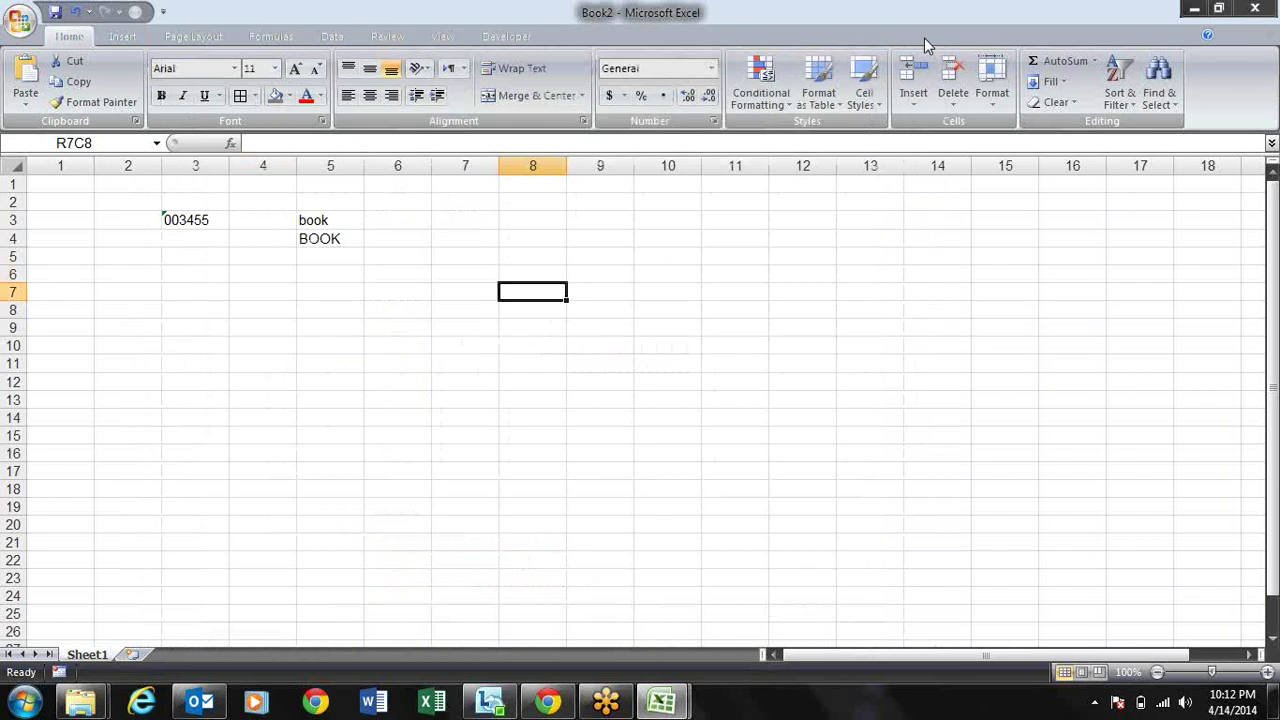
{"action": "key", "text": "Left"}
{"action": "key", "text": "Left"}
{"action": "key", "text": "Up"}
{"action": "key", "text": "Up"}
{"action": "key", "text": "Up"}
{"action": "key", "text": "Down"}
{"action": "key", "text": "Down"}
{"action": "key", "text": "Down"}
{"action": "key", "text": "Down"}
{"action": "key", "text": "Down"}
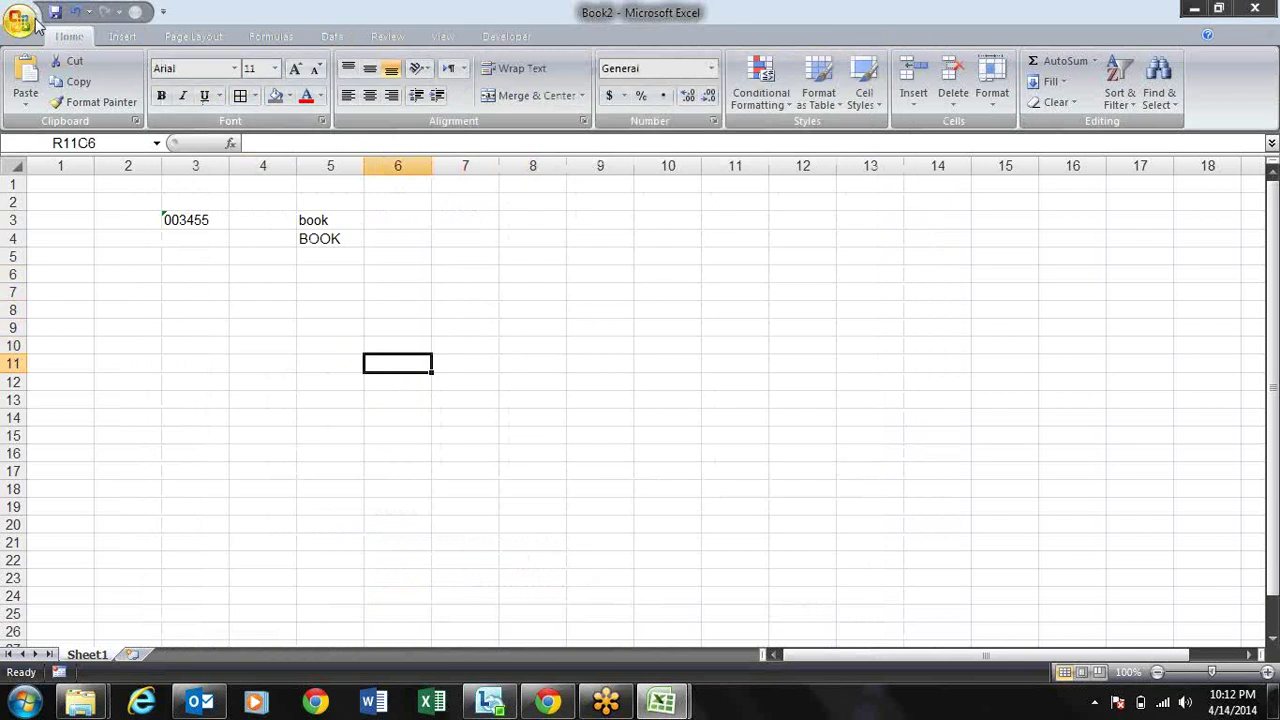
{"action": "key", "text": "alt+f"}
{"action": "left_click", "coordinate": [265, 434]}
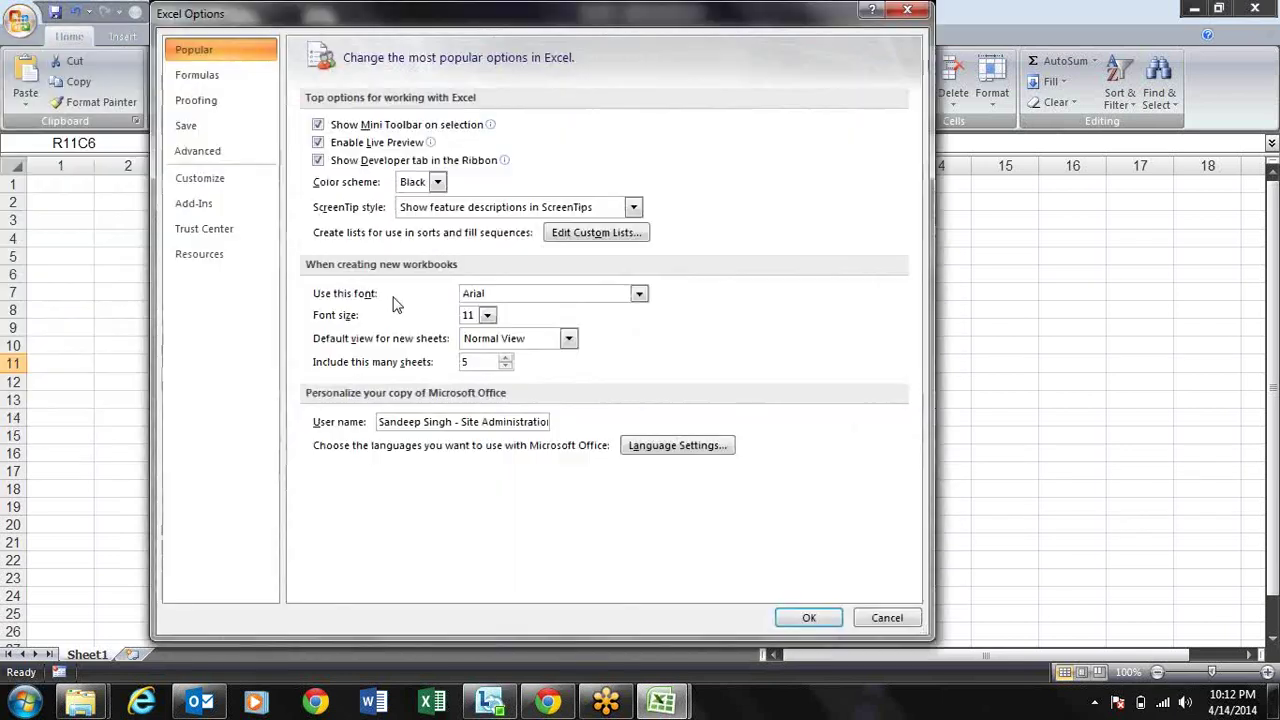
Step: Leave the after-Enter move direction at Down on the Advanced page and close Excel Options
{"action": "left_click", "coordinate": [229, 142]}
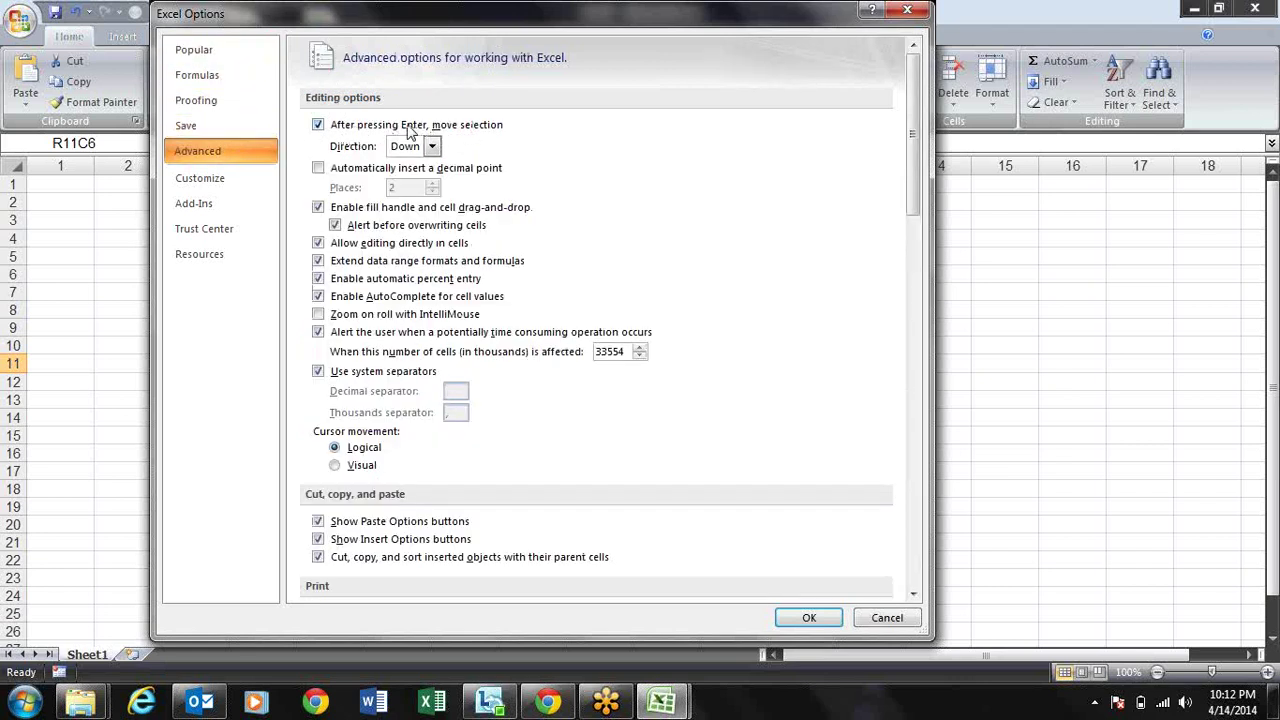
{"action": "left_click", "coordinate": [434, 147]}
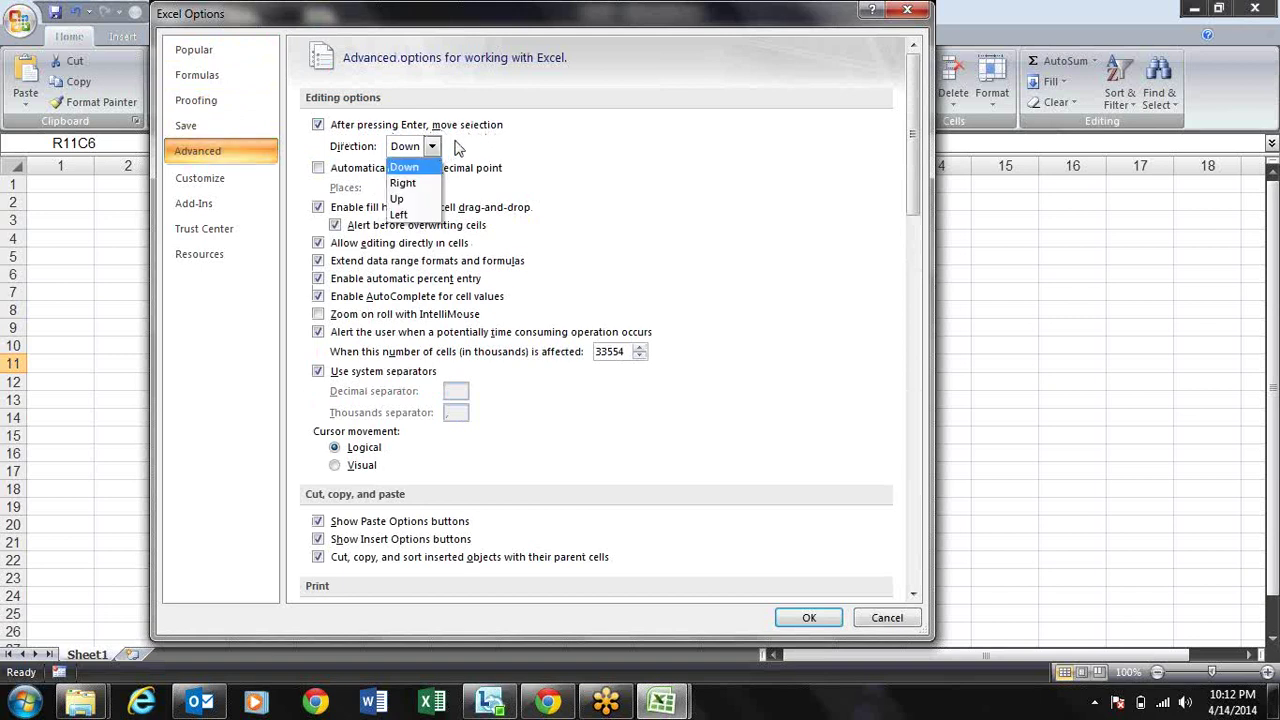
{"action": "left_click", "coordinate": [501, 153]}
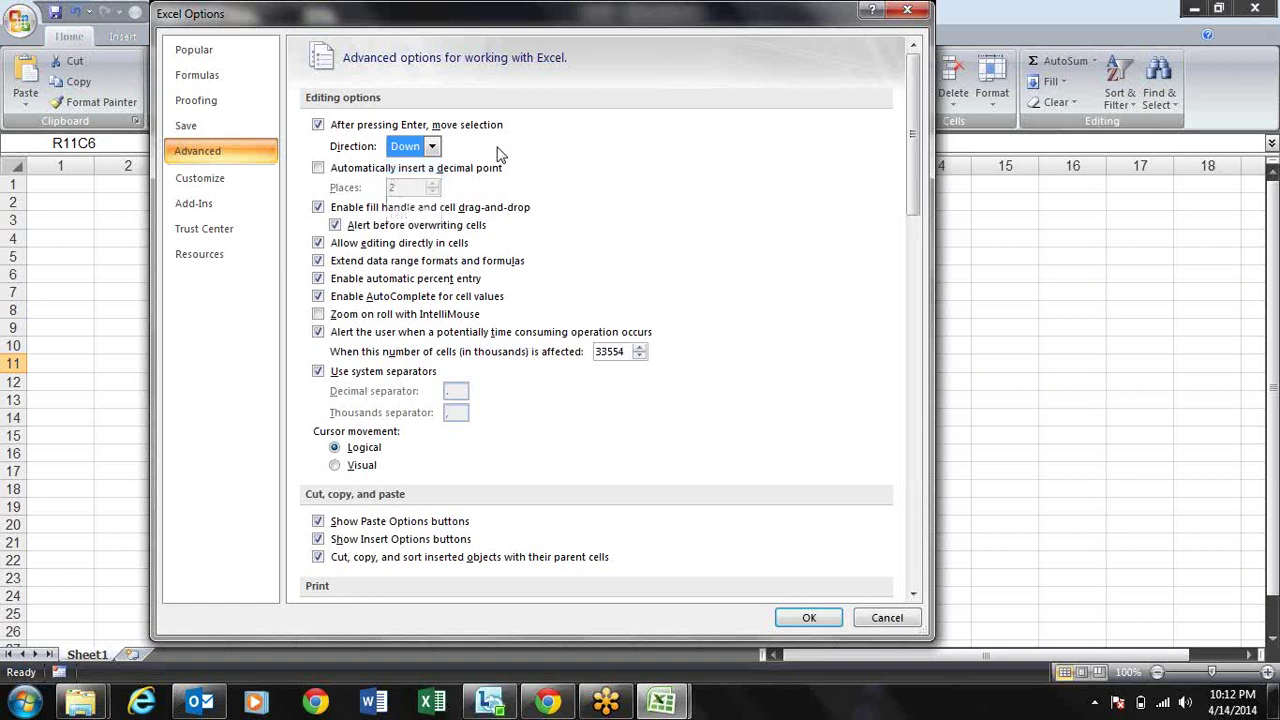
{"action": "left_click", "coordinate": [907, 10]}
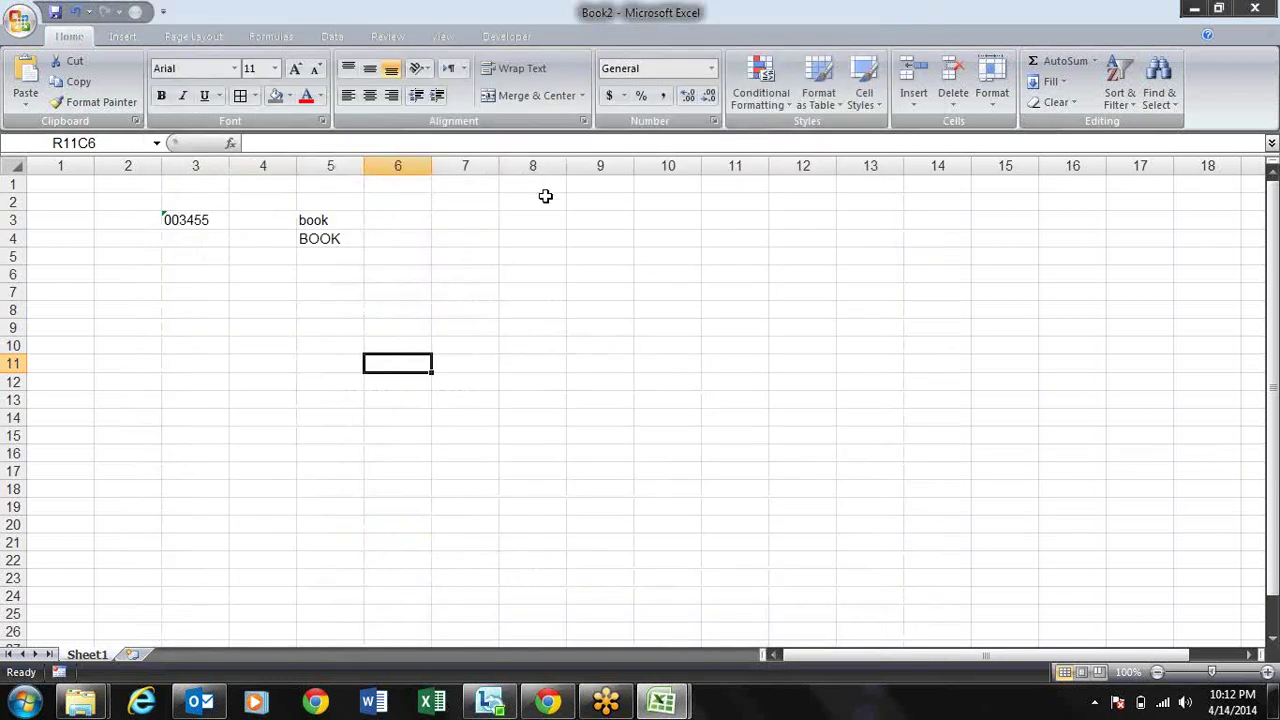
Step: Enter 10.24 in R11C6, then briefly open and dismiss Format Cells
{"action": "type", "text": "10"}
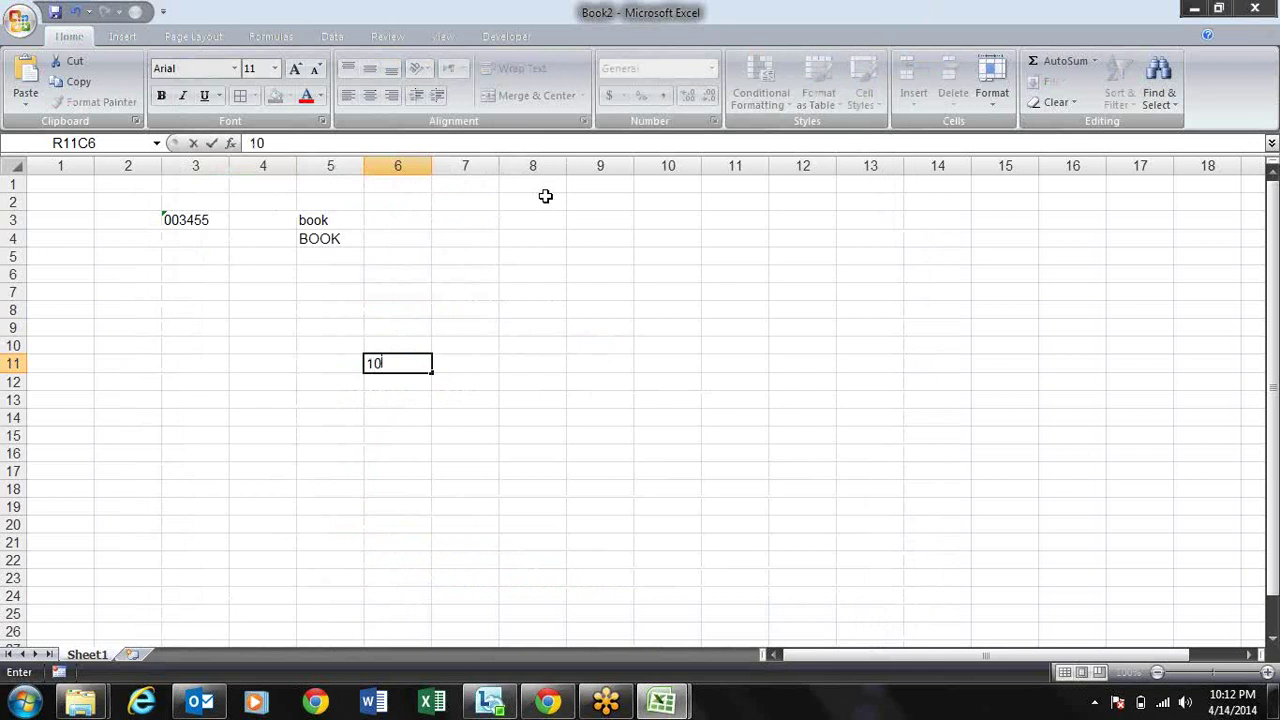
{"action": "type", "text": "."}
{"action": "key", "text": "Return"}
{"action": "key", "text": "Up"}
{"action": "key", "text": "Up"}
{"action": "key", "text": "Up"}
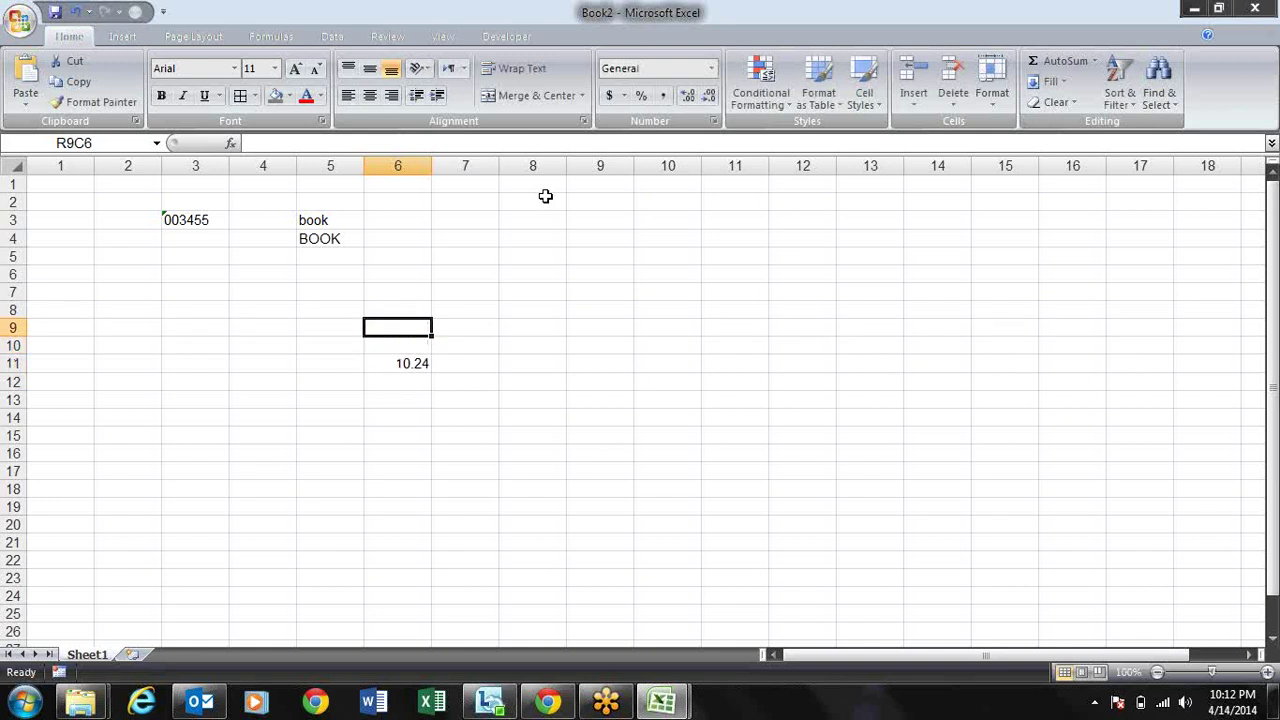
{"action": "key", "text": "ctrl+1"}
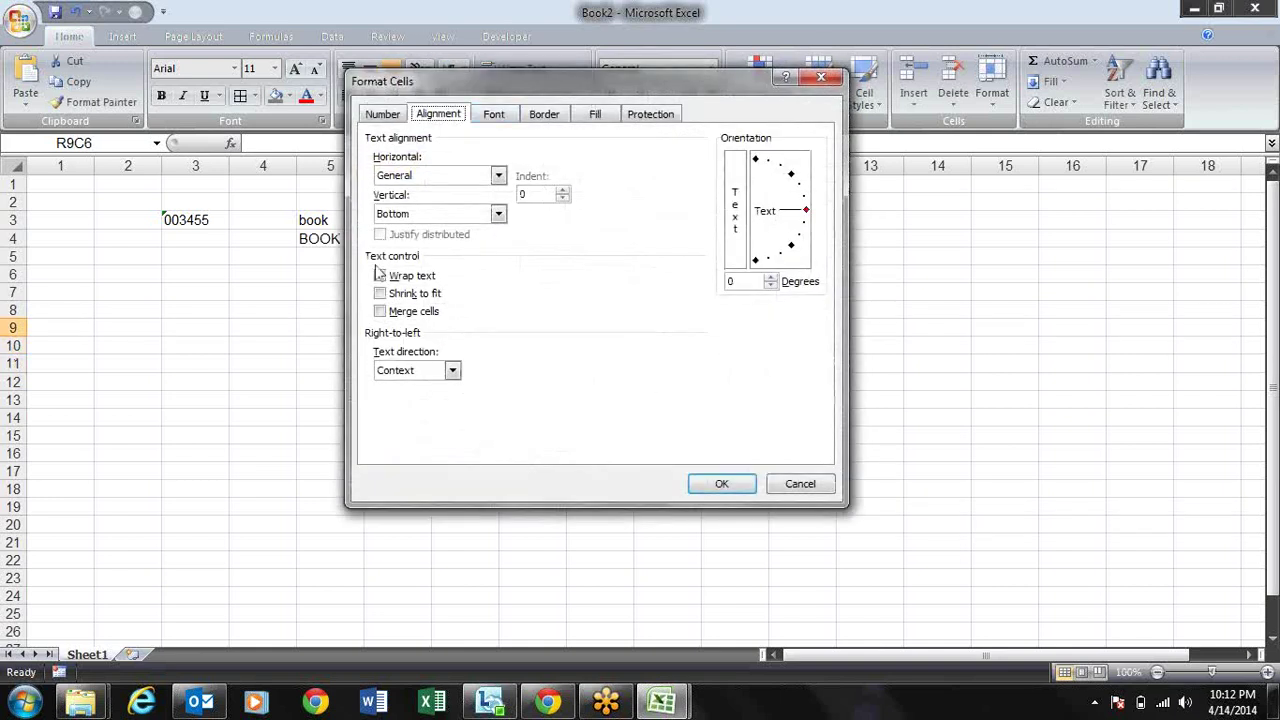
{"action": "key", "text": "Escape"}
Step: Show the Research pane for R5C6, type i there, and start reopening Excel Options
{"action": "left_click", "coordinate": [375, 264], "text": "alt"}
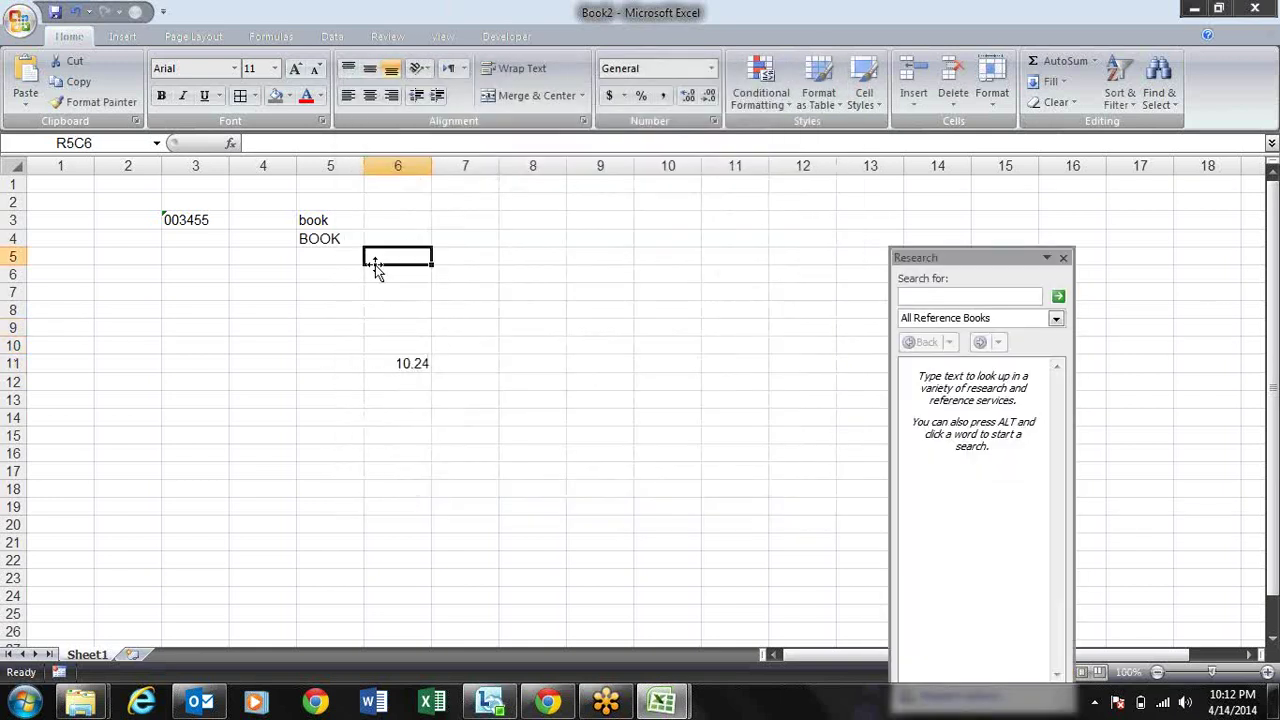
{"action": "type", "text": "i"}
{"action": "left_click", "coordinate": [311, 393]}
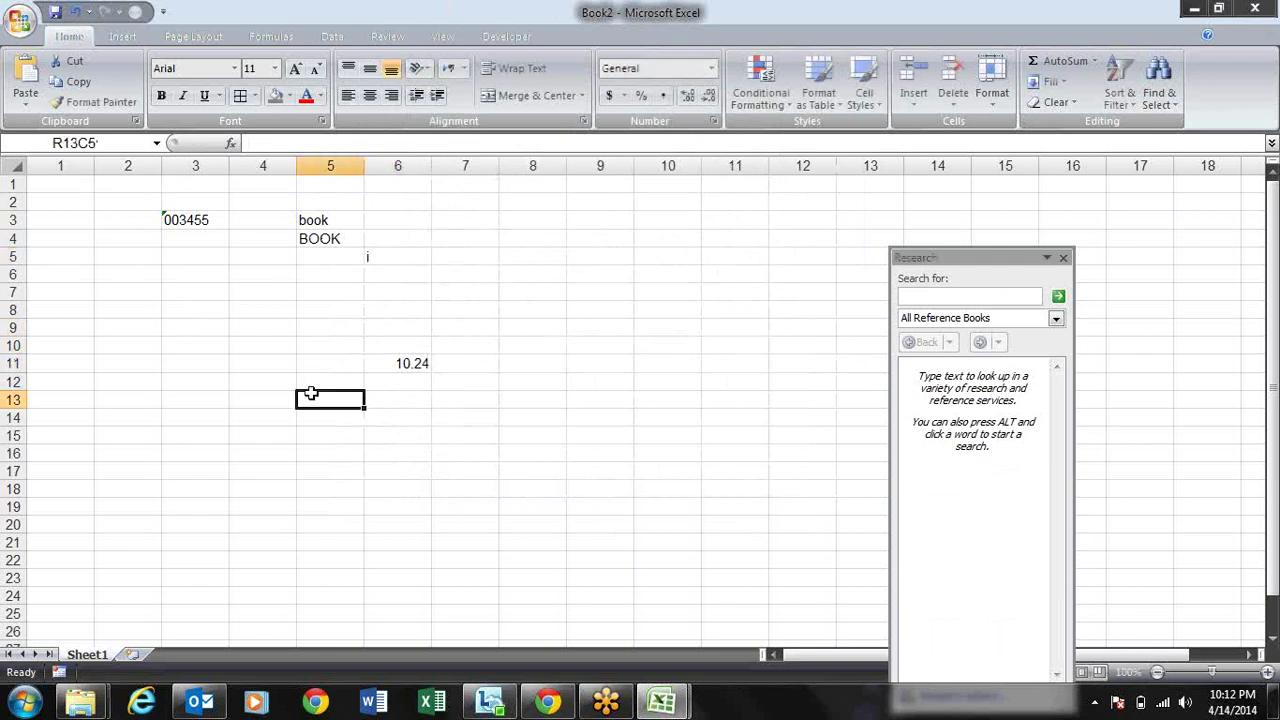
{"action": "key", "text": "alt+f"}
Step: On the Advanced page, leave automatic decimal point off and disable fill handle and drag-and-drop
{"action": "key", "text": "i"}
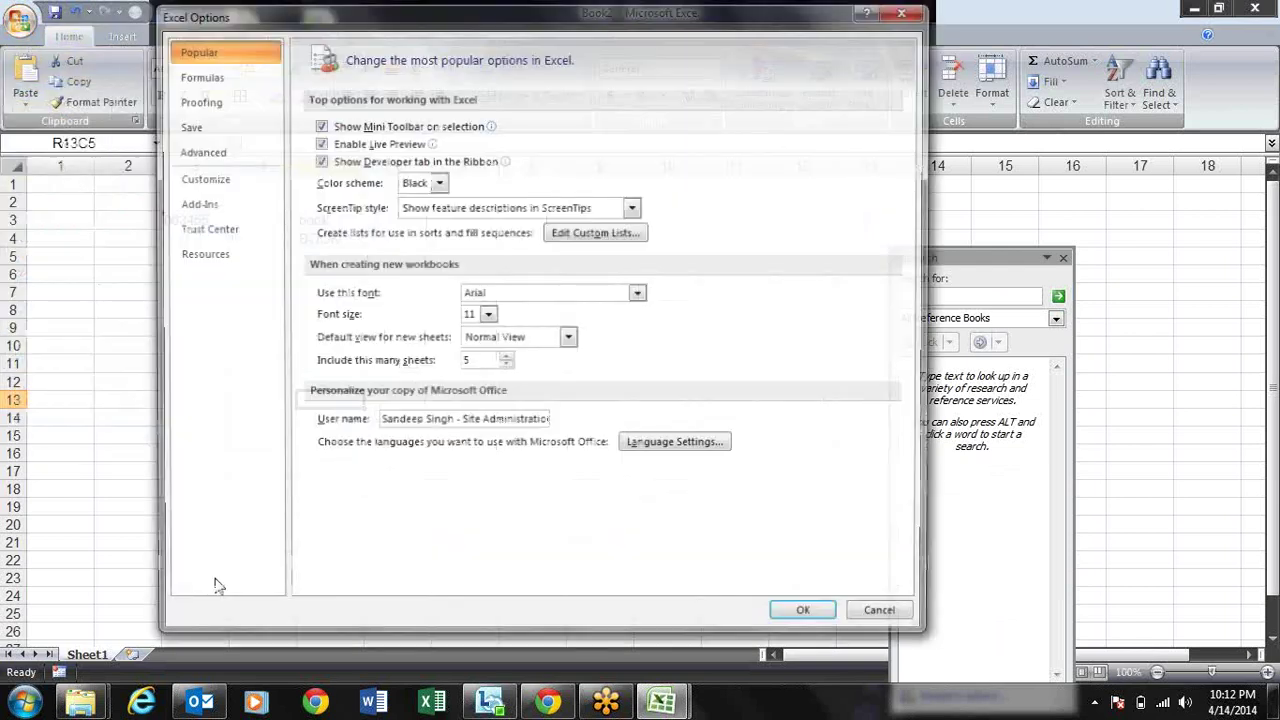
{"action": "left_click", "coordinate": [197, 150]}
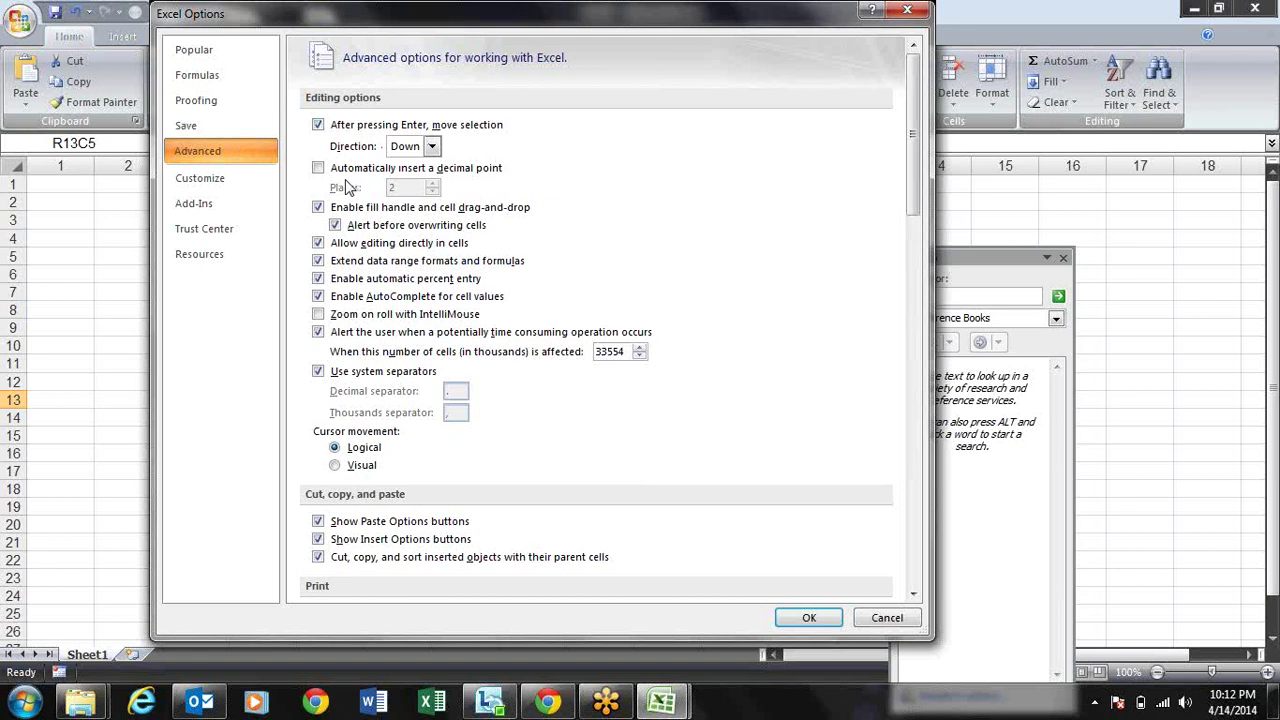
{"action": "left_click", "coordinate": [352, 172]}
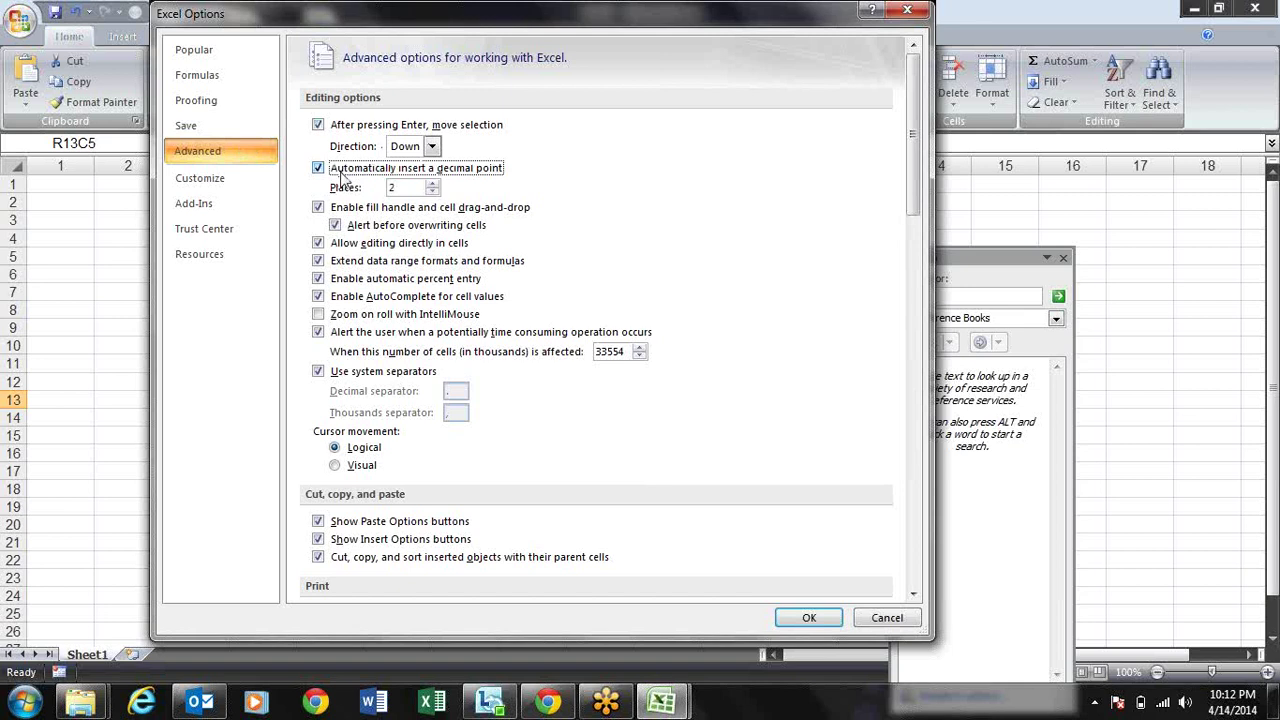
{"action": "left_click", "coordinate": [342, 175]}
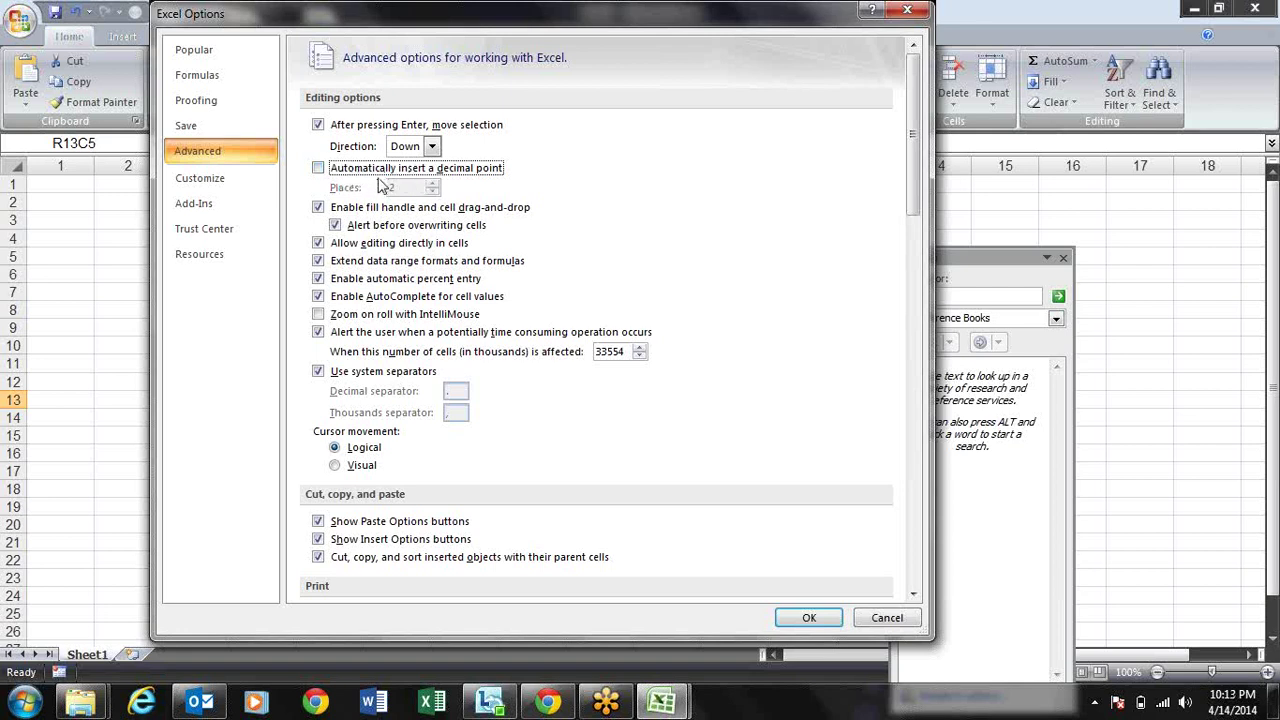
{"action": "left_click", "coordinate": [319, 208]}
{"action": "left_click", "coordinate": [809, 617]}
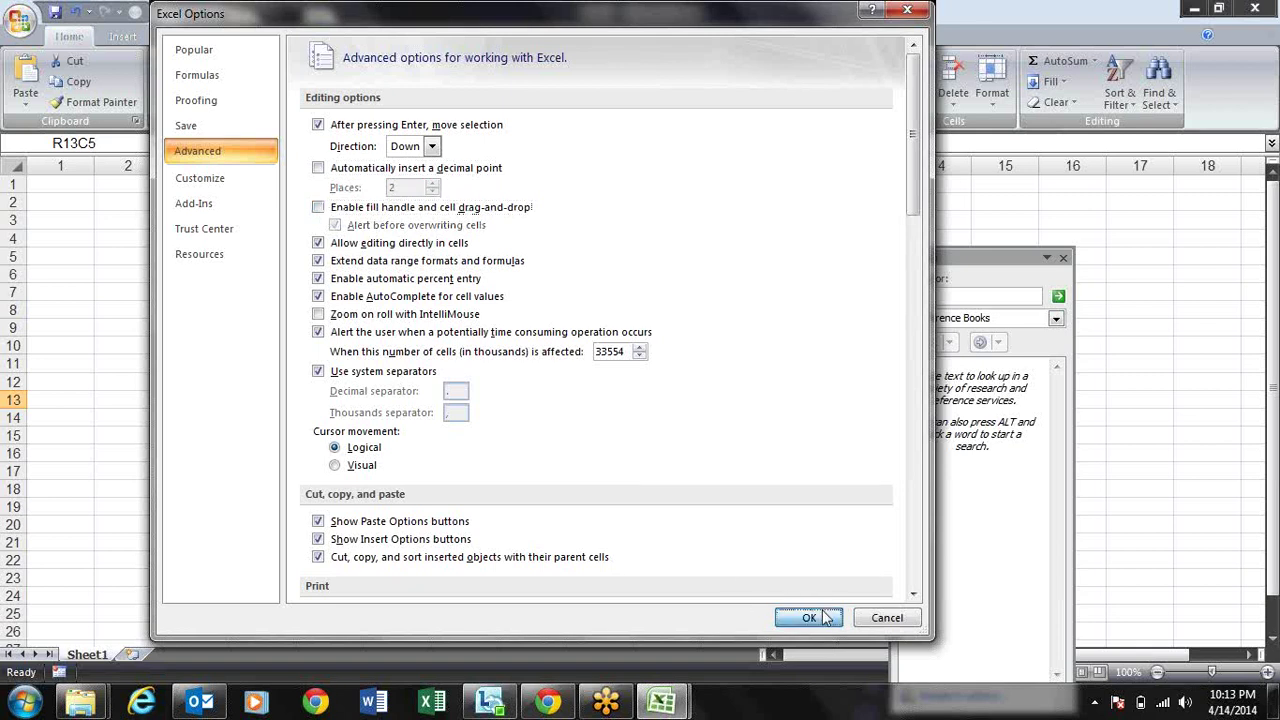
Step: Select cells R3C6, R4C7, R3C7 and R4C6 in turn
{"action": "left_click", "coordinate": [409, 222]}
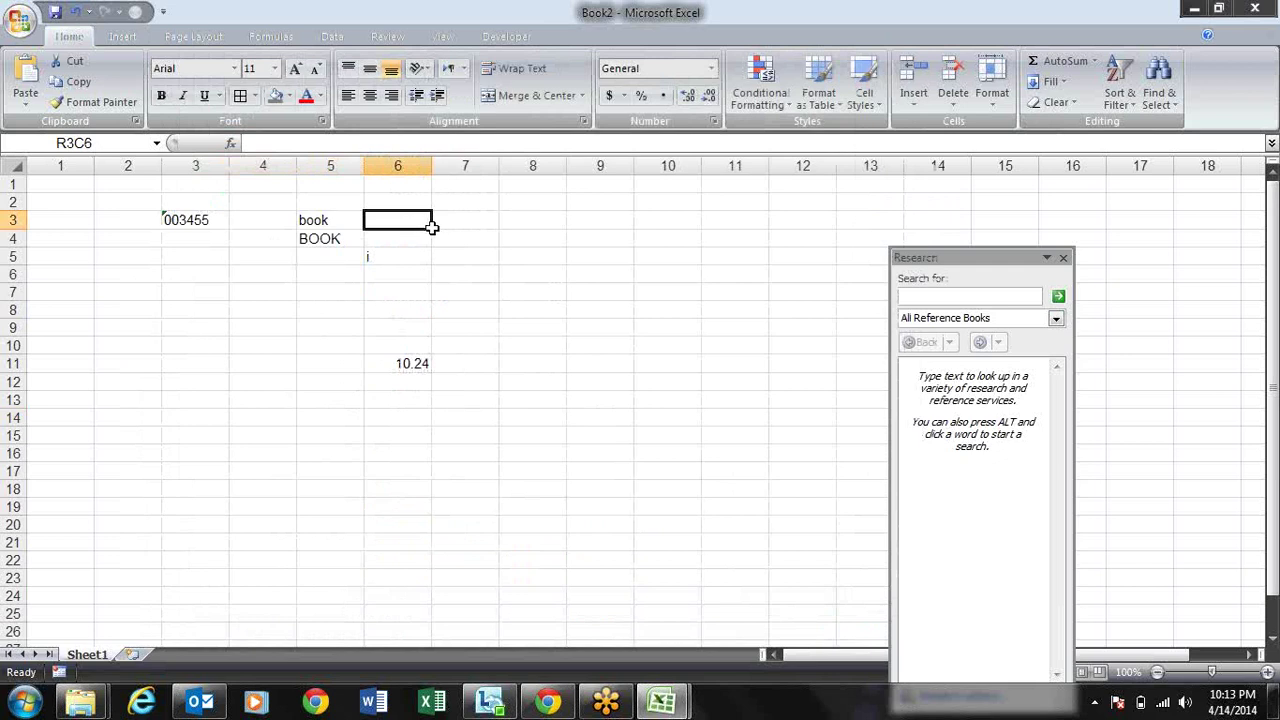
{"action": "left_click", "coordinate": [434, 232]}
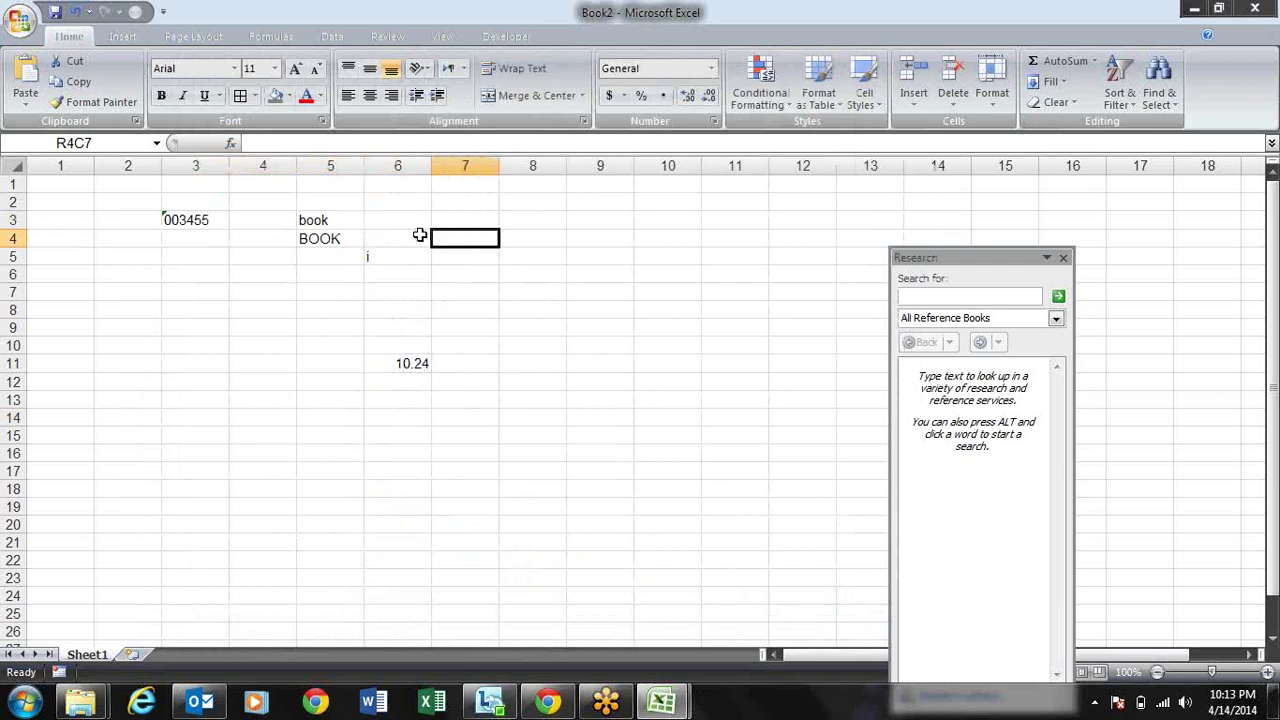
{"action": "left_click", "coordinate": [409, 219]}
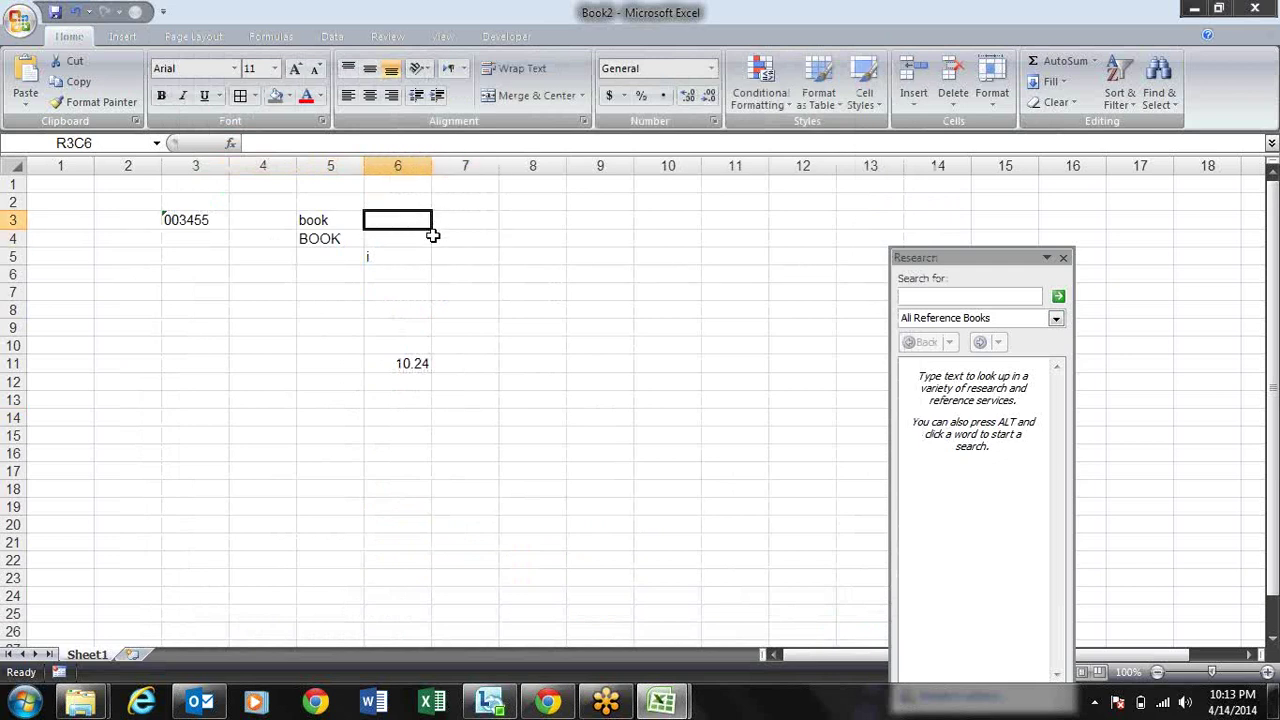
{"action": "left_click", "coordinate": [433, 244]}
{"action": "left_click", "coordinate": [481, 227]}
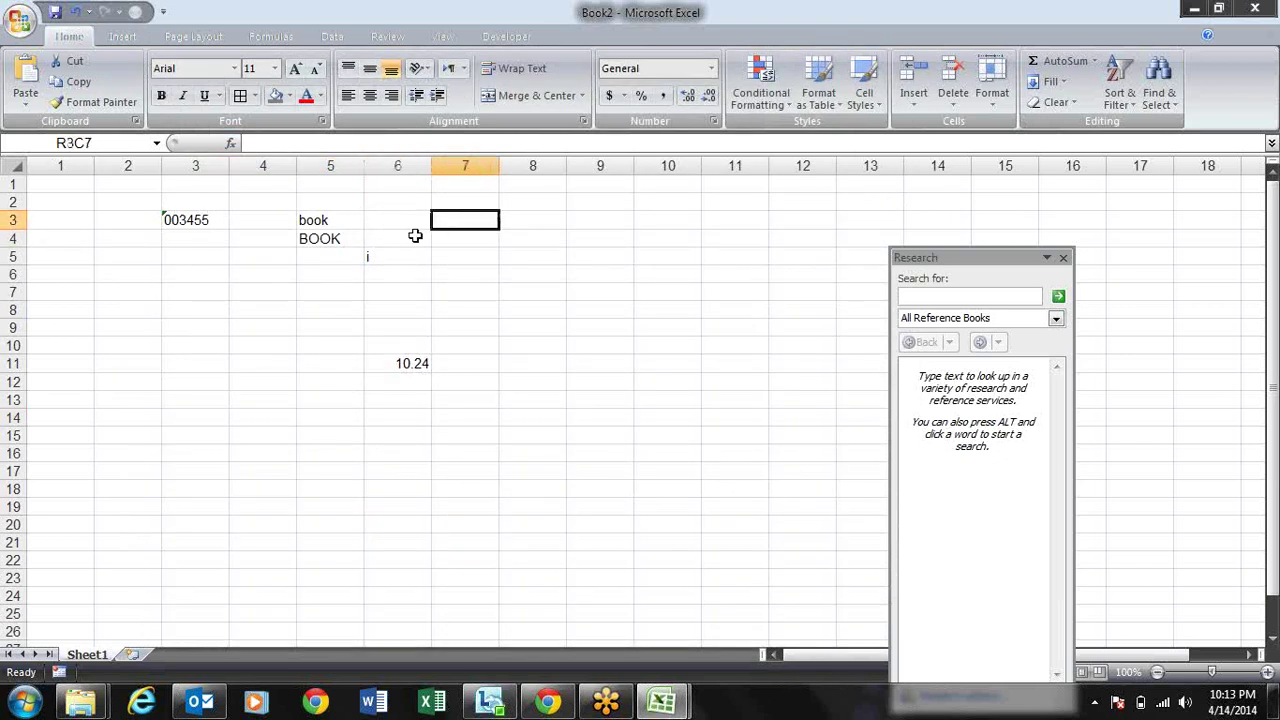
{"action": "left_click", "coordinate": [389, 233]}
{"action": "left_click", "coordinate": [381, 225]}
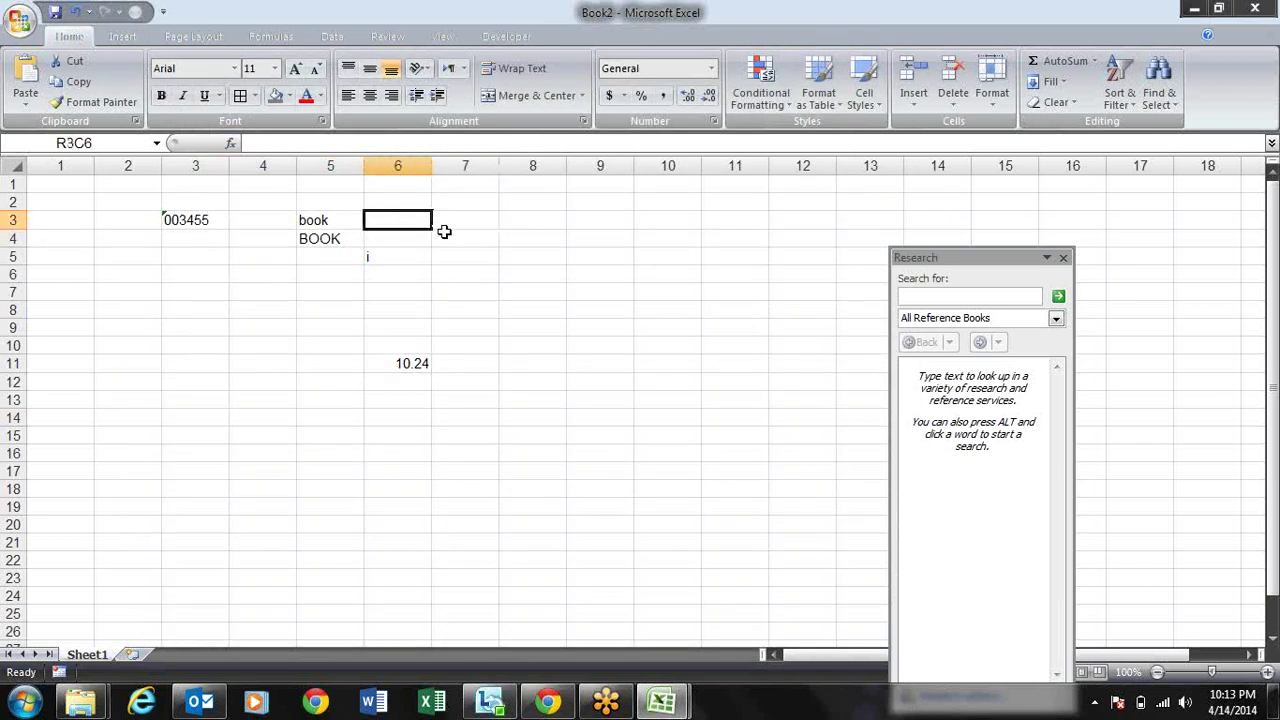
Step: Drag down columns 6 and 7 to confirm cells no longer move or fill
{"action": "left_click_drag", "start_coordinate": [430, 226], "coordinate": [443, 357]}
{"action": "left_click_drag", "start_coordinate": [451, 214], "coordinate": [445, 264]}
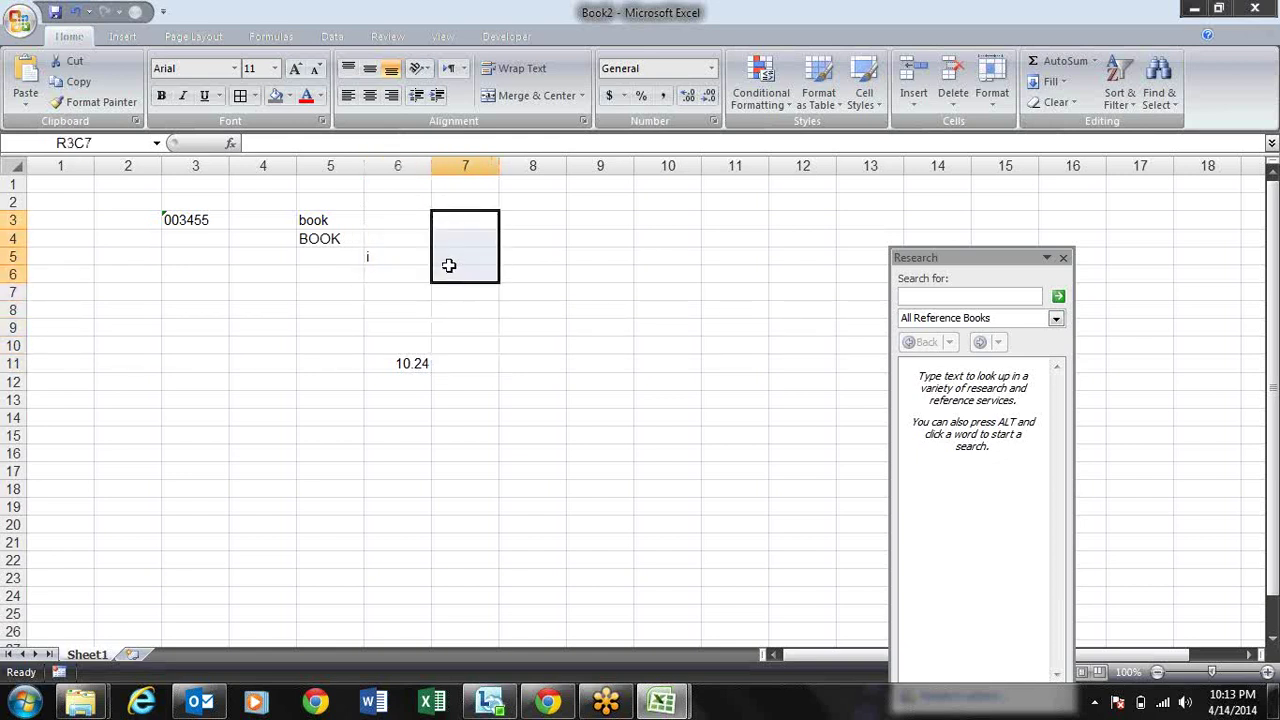
{"action": "left_click", "coordinate": [356, 238]}
{"action": "left_click_drag", "start_coordinate": [366, 240], "coordinate": [373, 321]}
{"action": "left_click", "coordinate": [282, 290]}
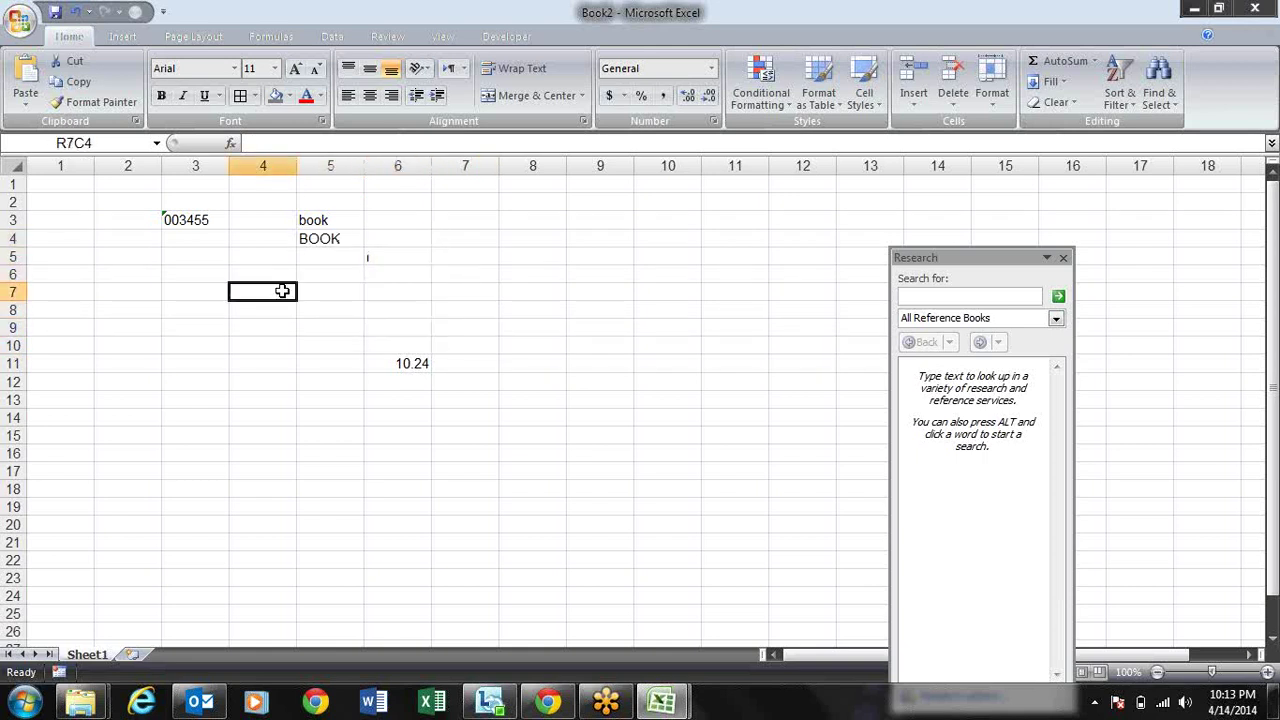
{"action": "key", "text": "alt+f"}
Step: Re-enable the fill handle and cell drag-and-drop in Excel Options' Advanced page
{"action": "key", "text": "i"}
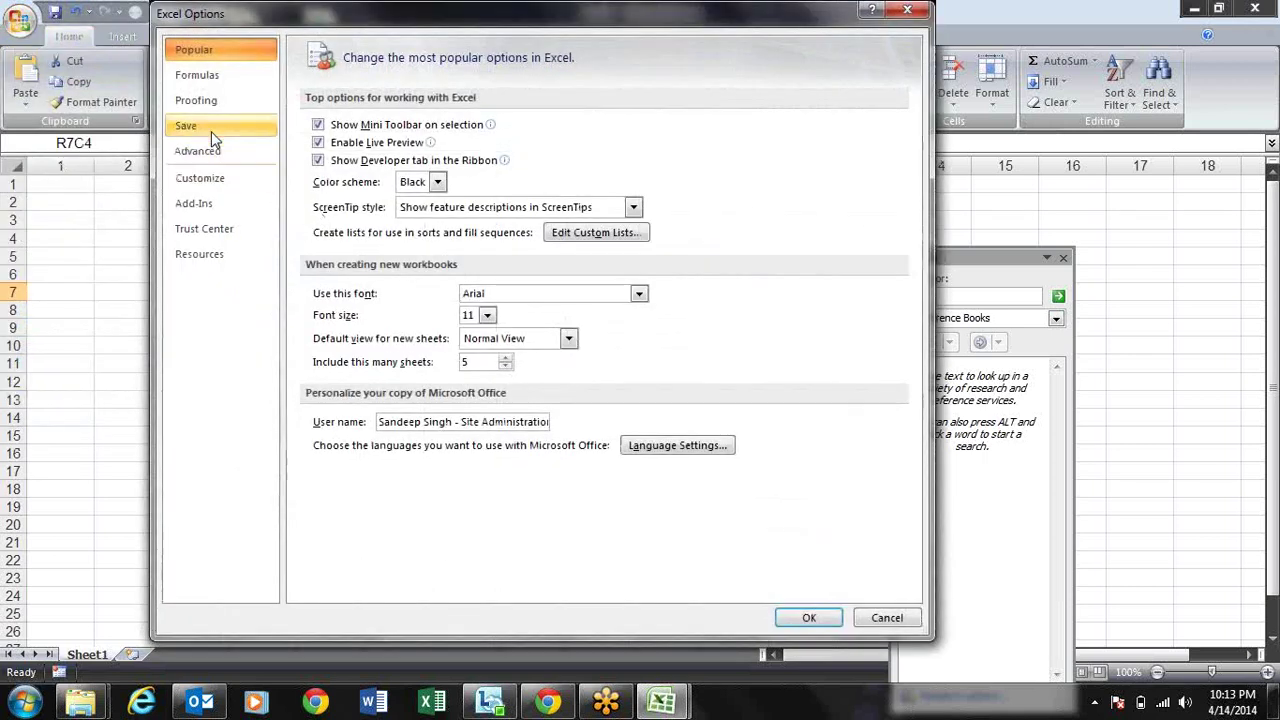
{"action": "left_click", "coordinate": [200, 152]}
{"action": "left_click", "coordinate": [349, 212]}
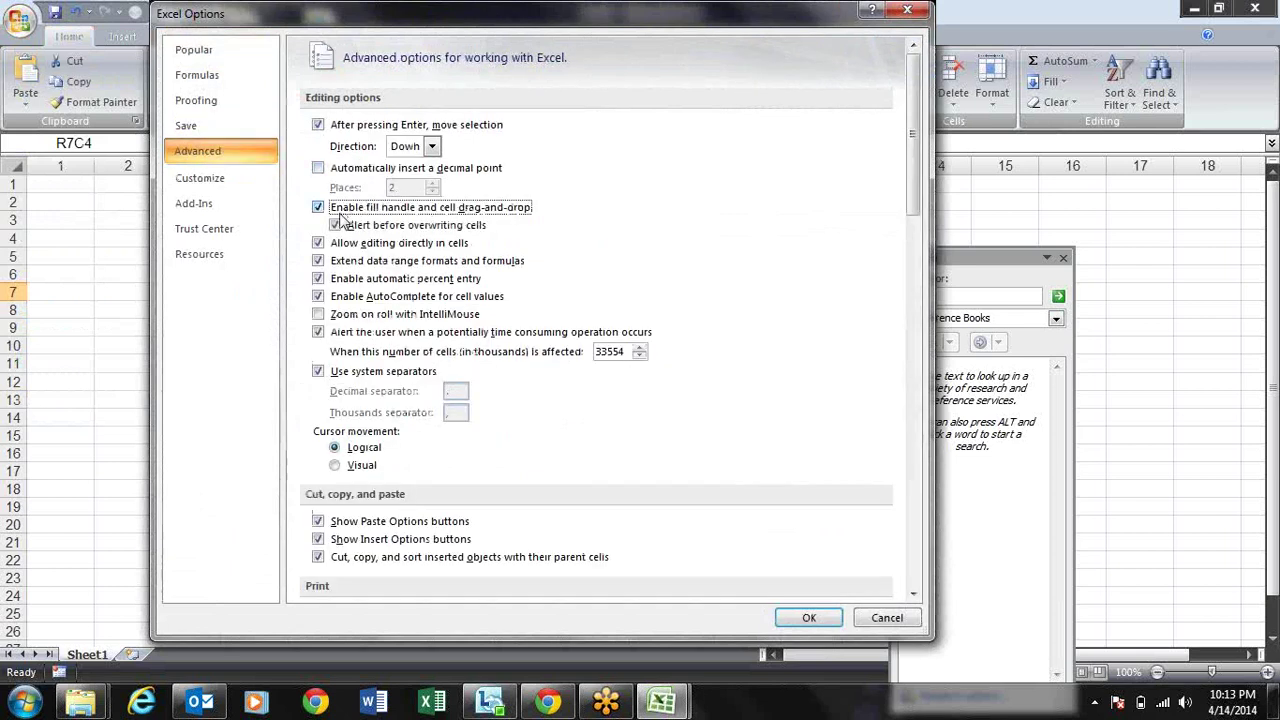
{"action": "left_click", "coordinate": [800, 619]}
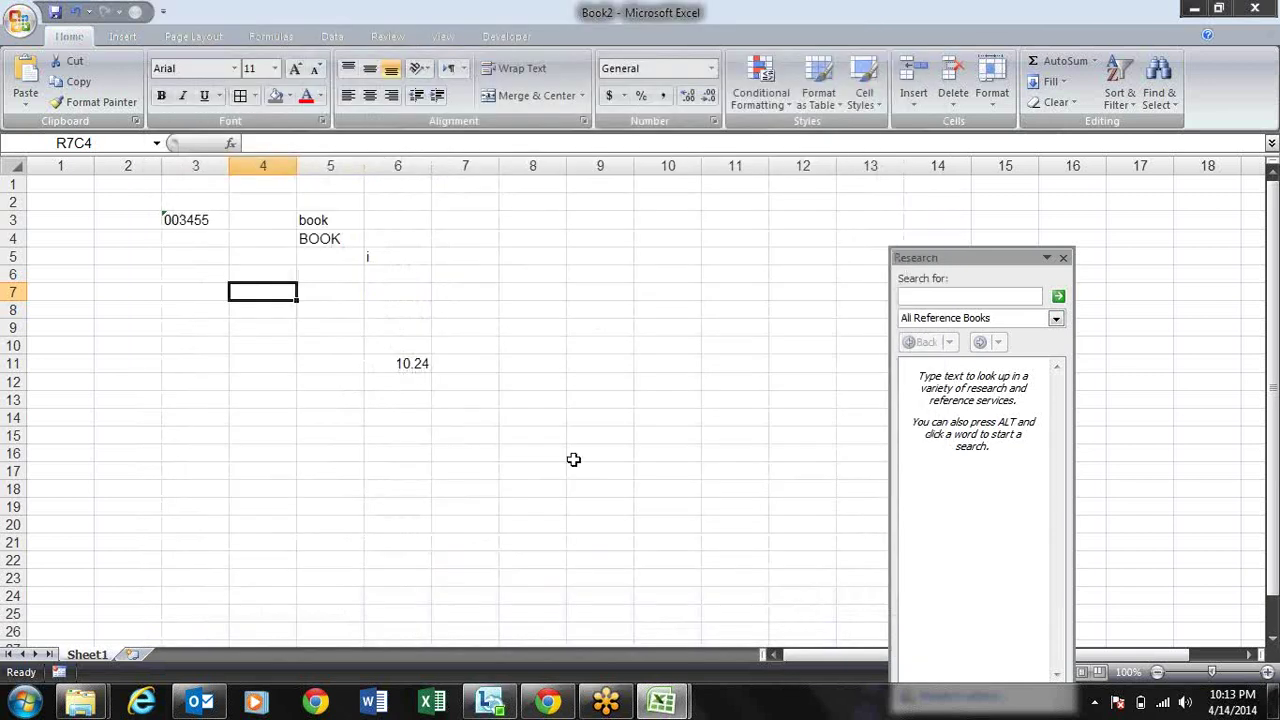
Step: Fill R7C4 down to row 10 and BOOK from R4C5 down to row 9
{"action": "left_click_drag", "start_coordinate": [295, 298], "coordinate": [295, 352]}
{"action": "left_click", "coordinate": [329, 242]}
{"action": "left_click_drag", "start_coordinate": [363, 253], "coordinate": [366, 334]}
{"action": "left_click", "coordinate": [467, 270]}
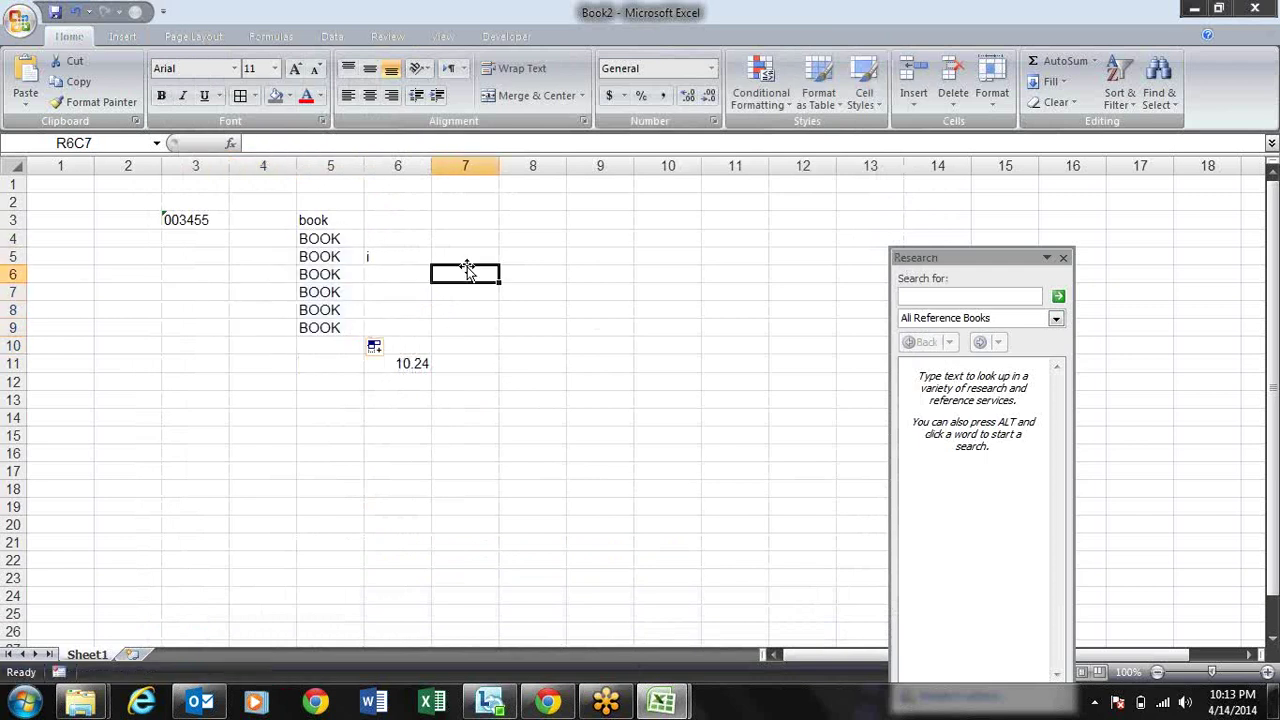
Step: Set the Gridline color to red on Excel Options' Advanced page and apply it
{"action": "left_click", "coordinate": [22, 20]}
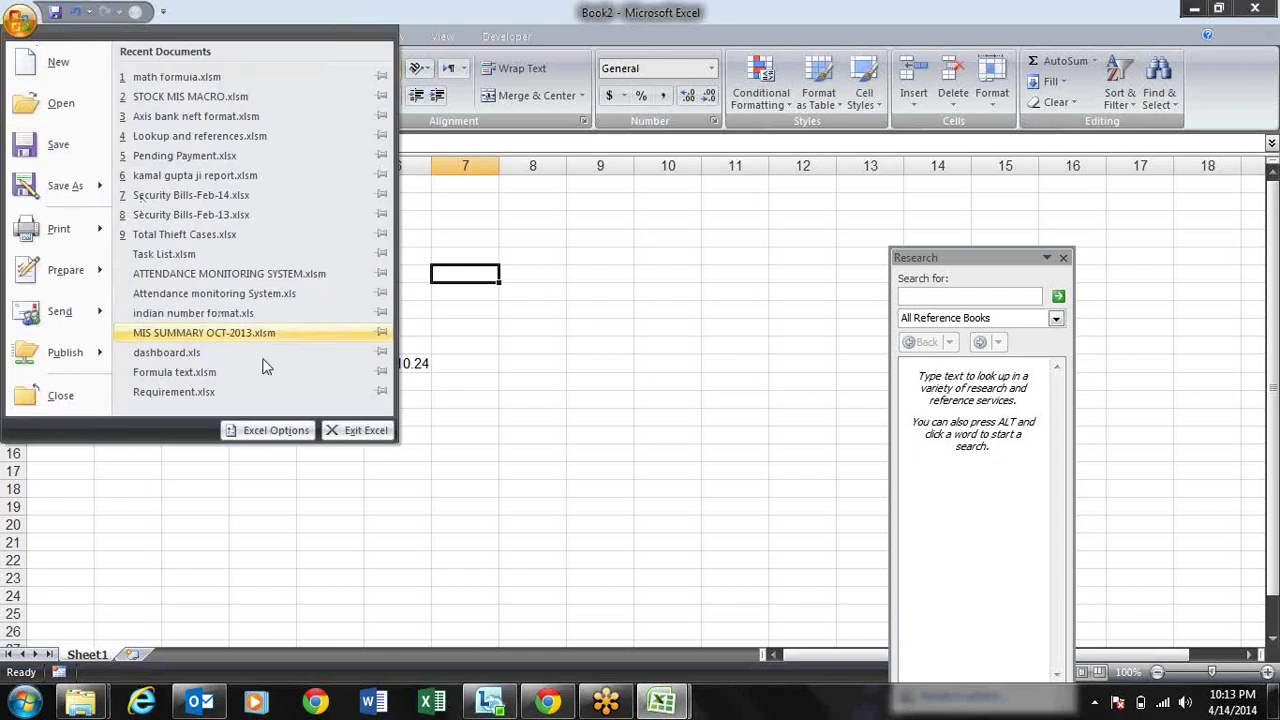
{"action": "left_click", "coordinate": [276, 430]}
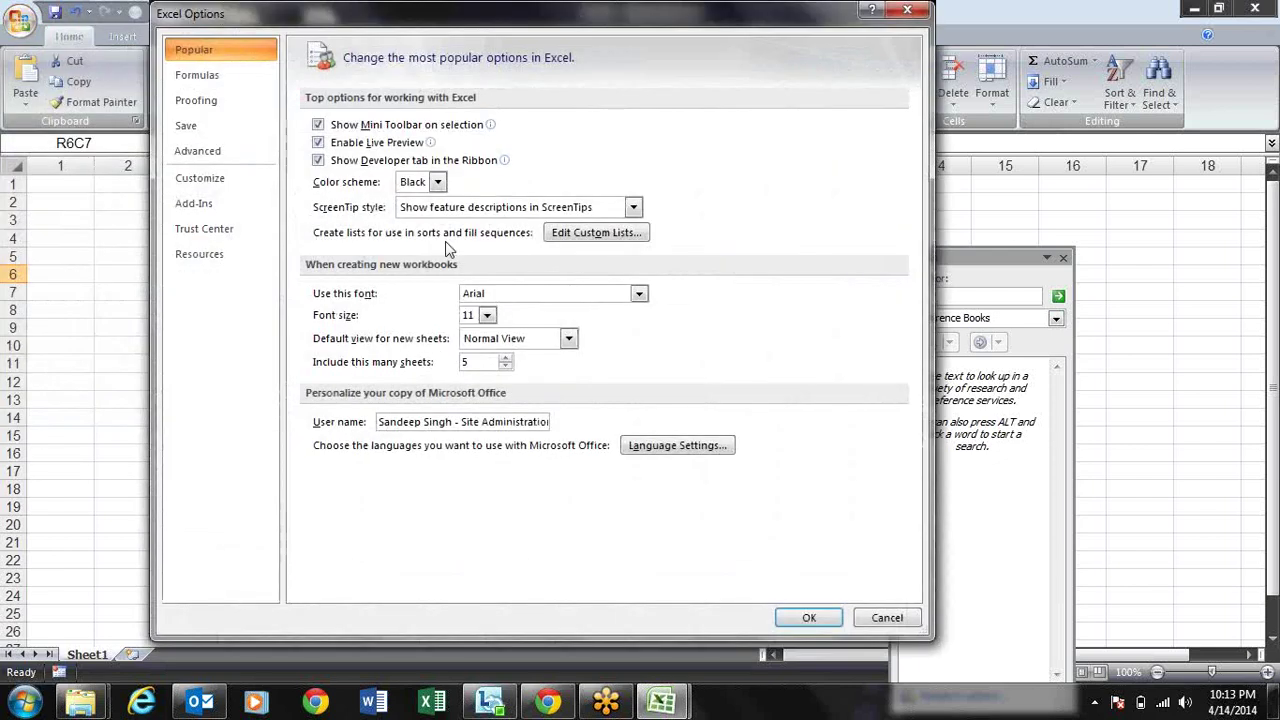
{"action": "left_click", "coordinate": [257, 149]}
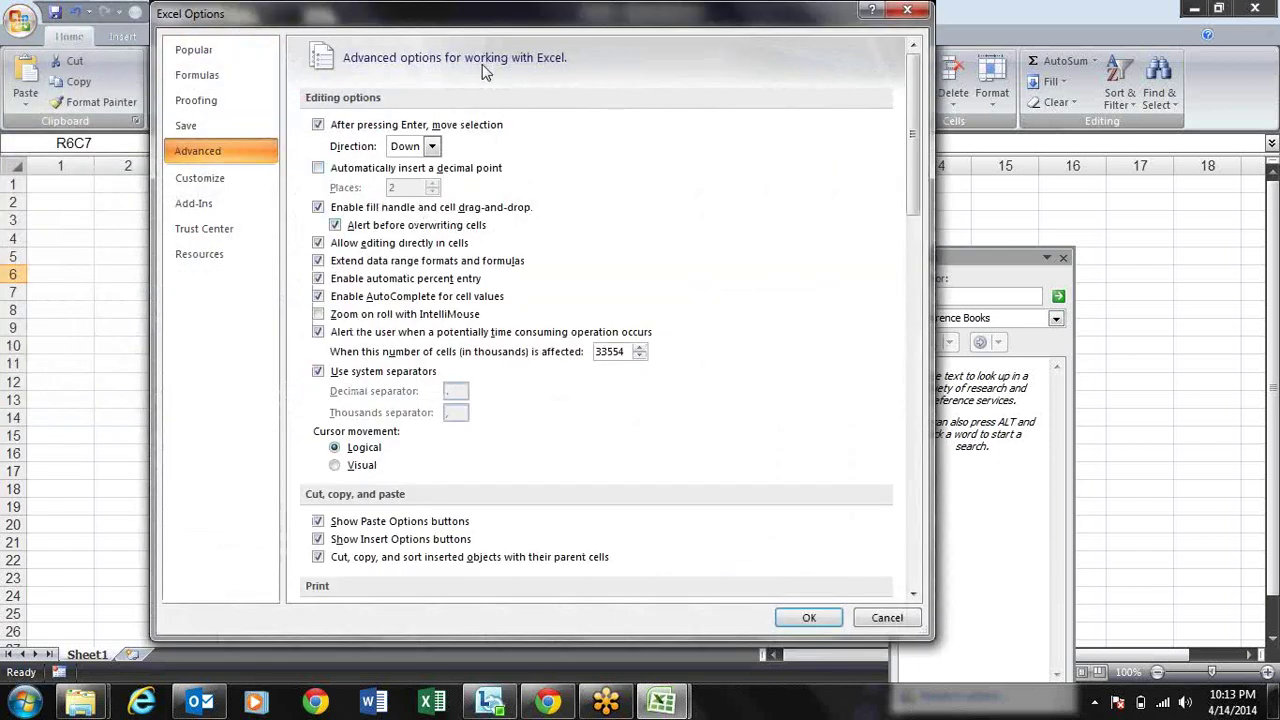
{"action": "left_click_drag", "start_coordinate": [525, 19], "coordinate": [466, 19]}
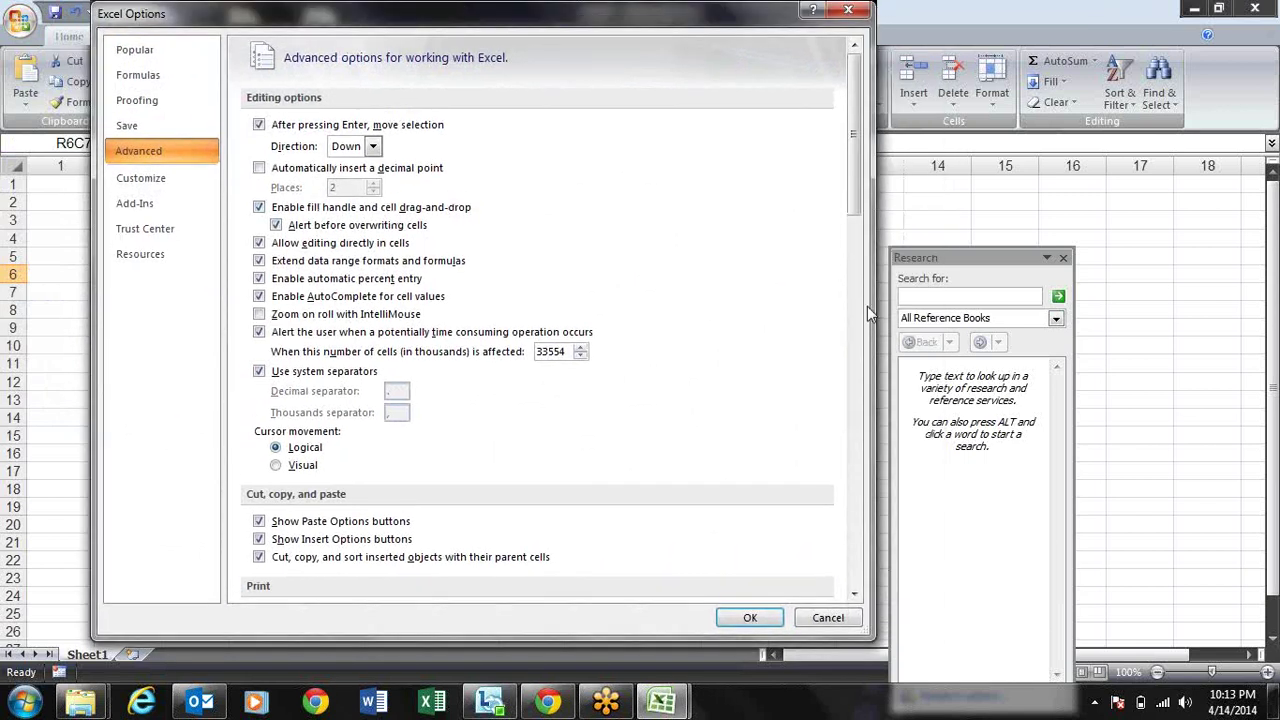
{"action": "left_click_drag", "start_coordinate": [852, 140], "coordinate": [837, 417]}
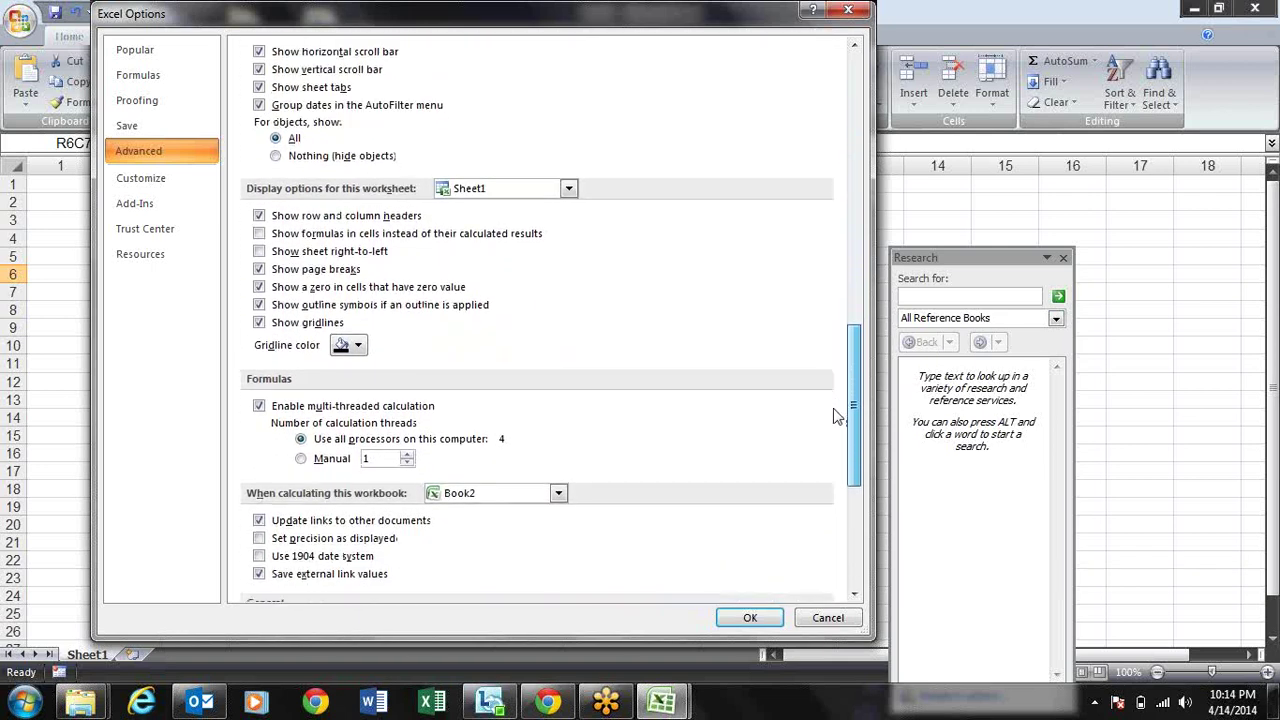
{"action": "left_click", "coordinate": [348, 350]}
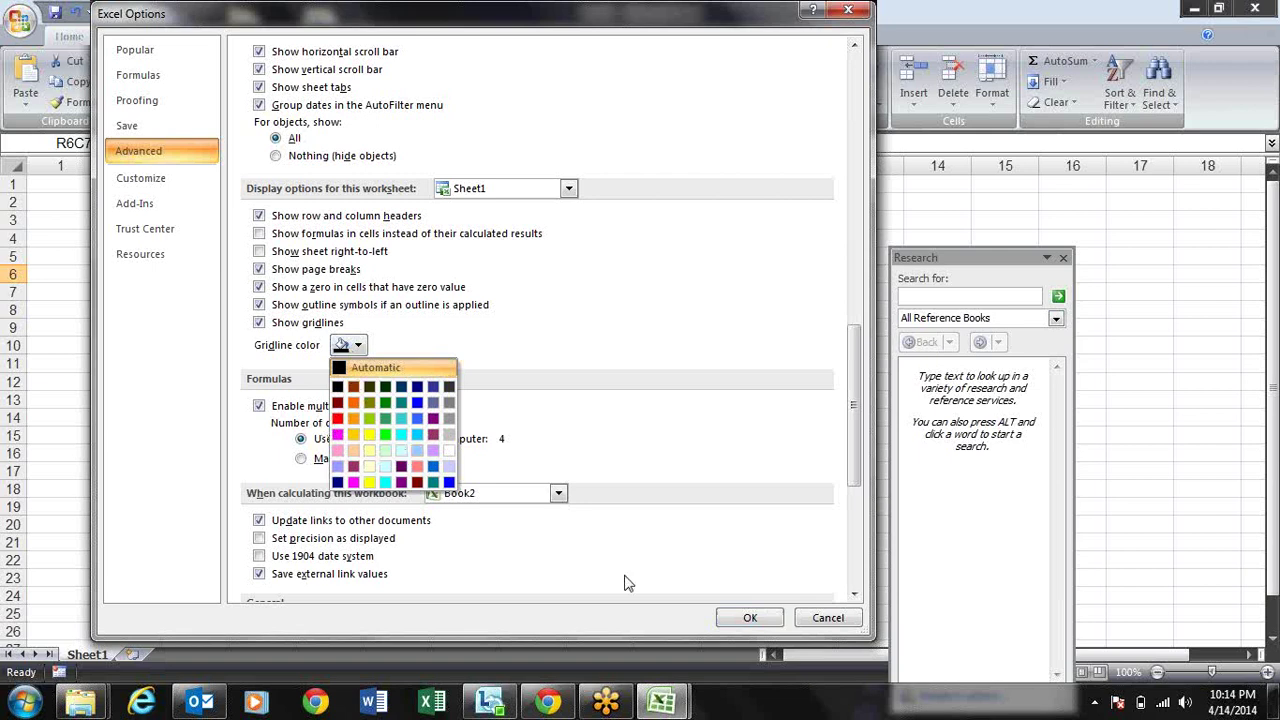
{"action": "left_click", "coordinate": [338, 418]}
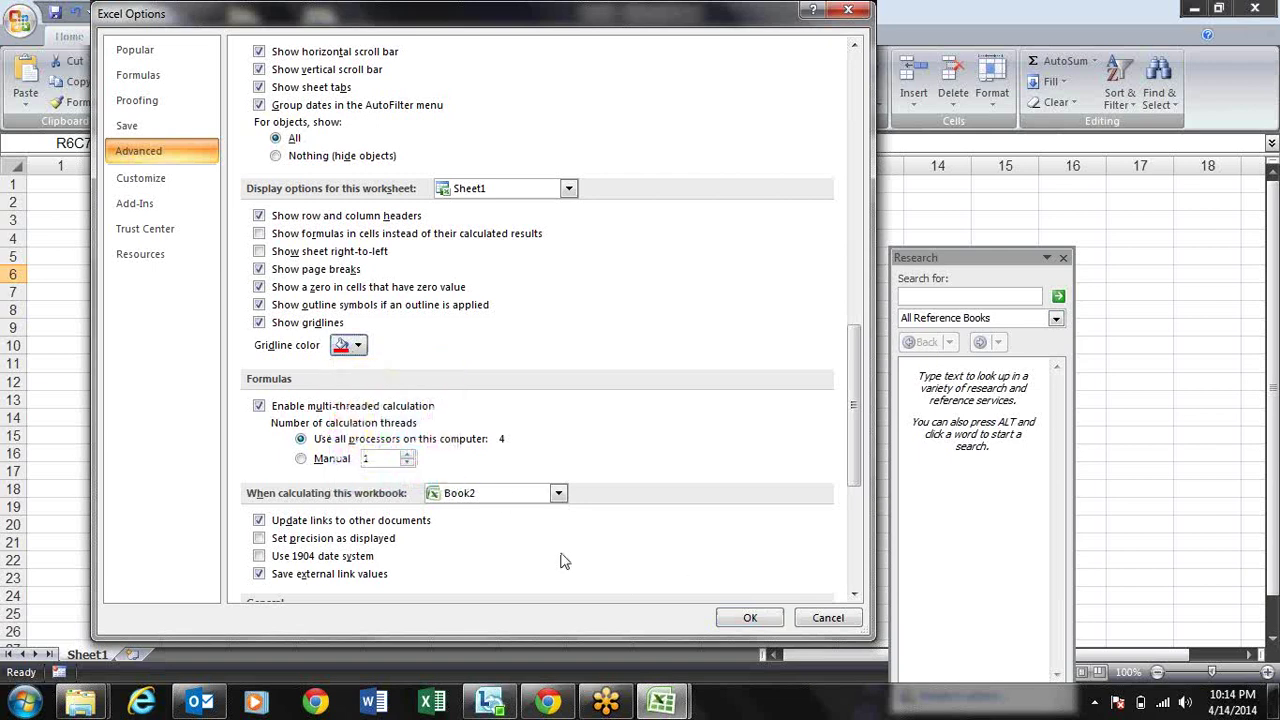
{"action": "left_click", "coordinate": [740, 616]}
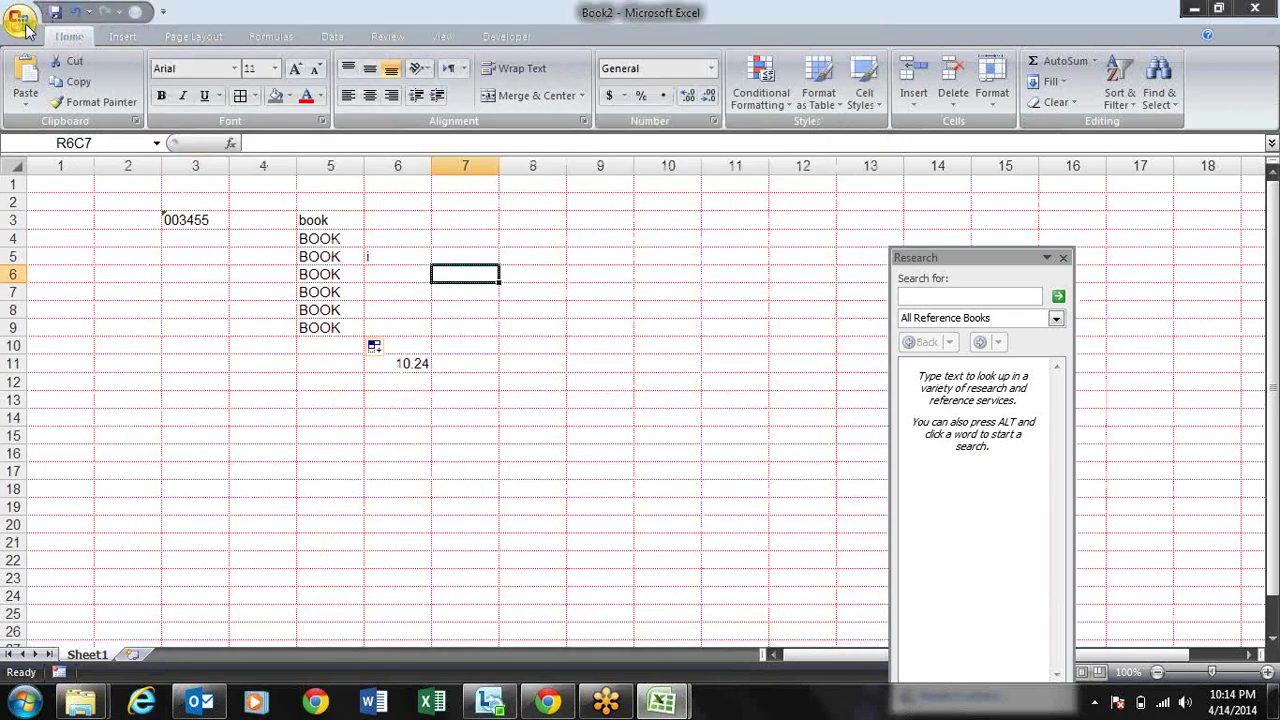
Step: Browse the Advanced options, then switch to Customize, where Paste Values is already listed
{"action": "left_click", "coordinate": [22, 20]}
{"action": "left_click", "coordinate": [255, 430]}
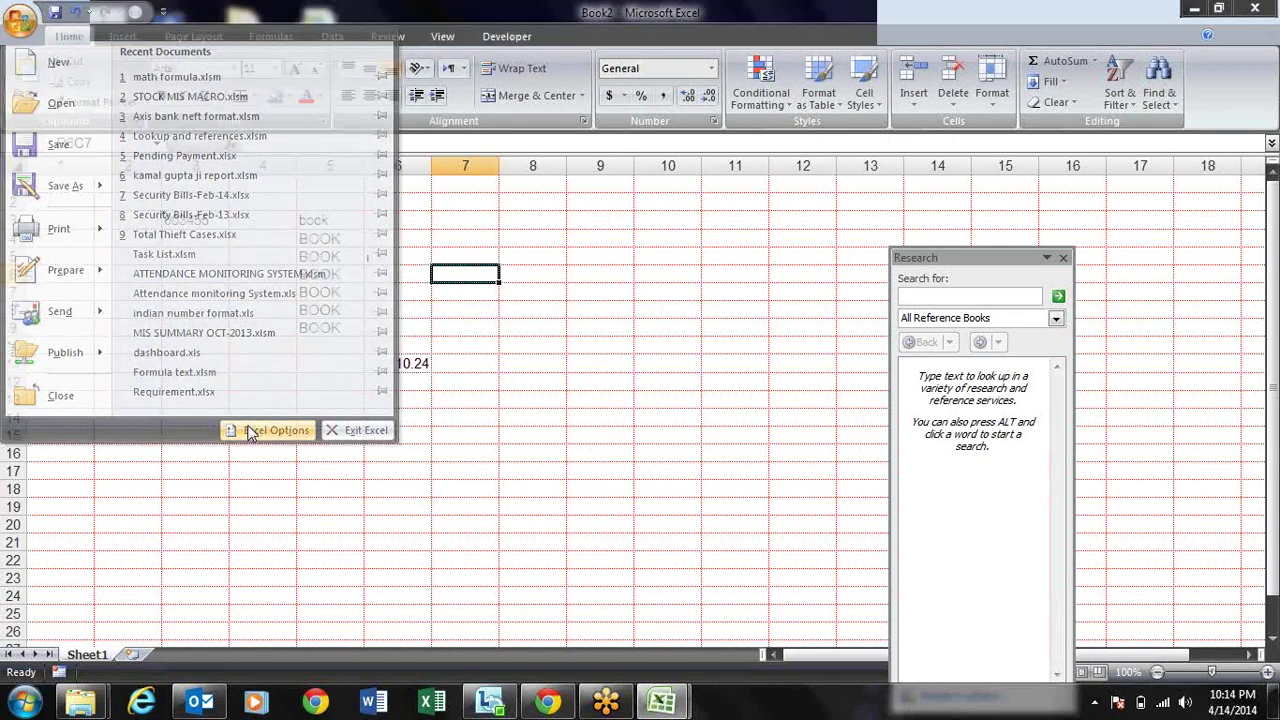
{"action": "left_click", "coordinate": [166, 152]}
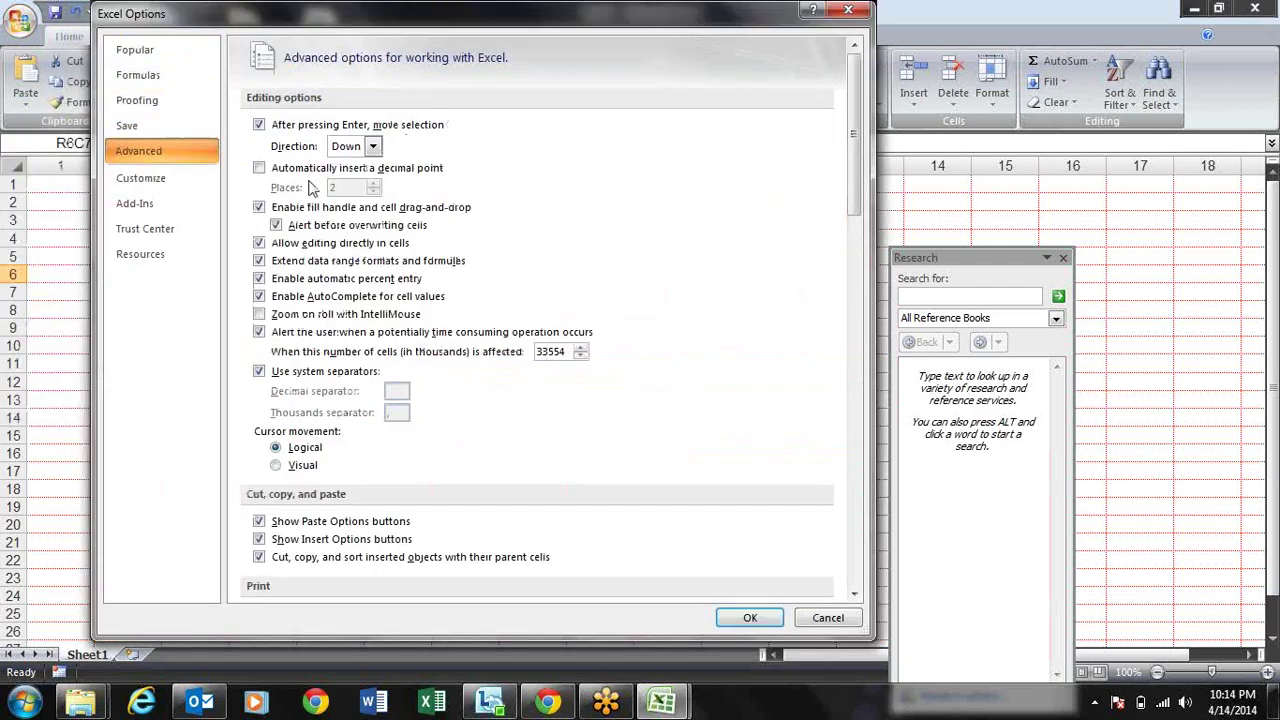
{"action": "left_click_drag", "start_coordinate": [855, 170], "coordinate": [850, 404]}
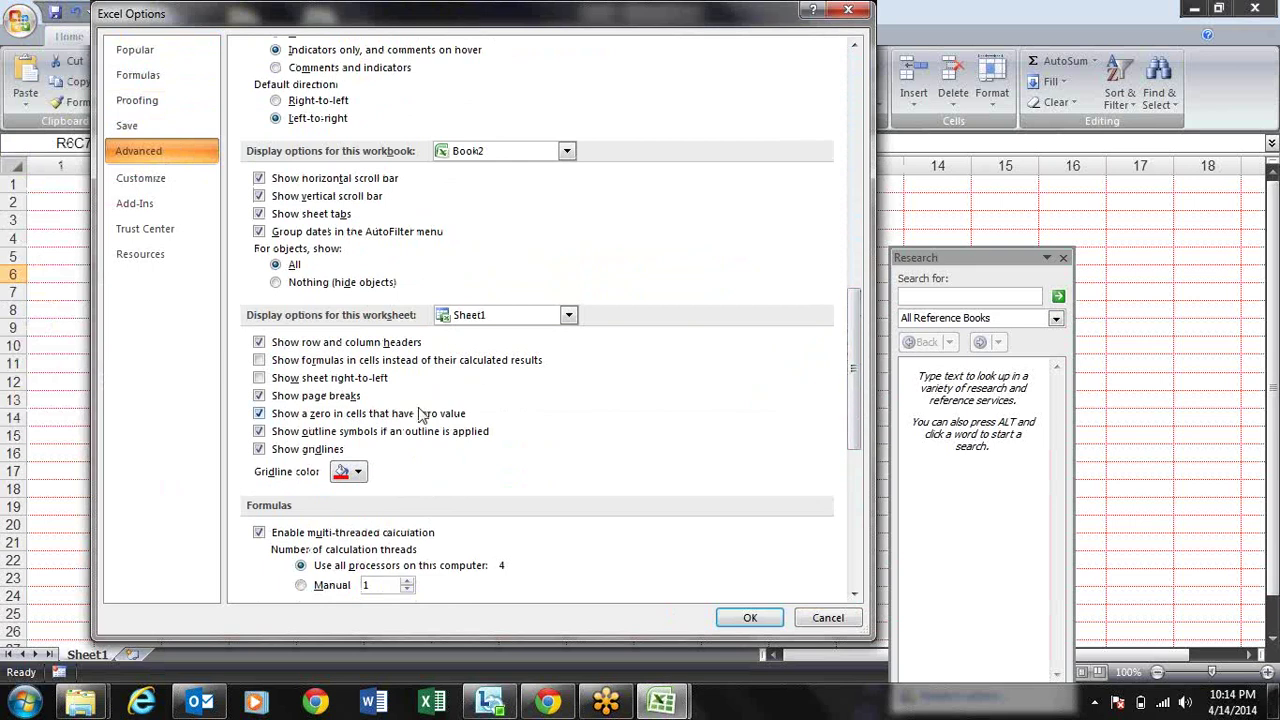
{"action": "left_click", "coordinate": [357, 471]}
{"action": "left_click", "coordinate": [363, 489]}
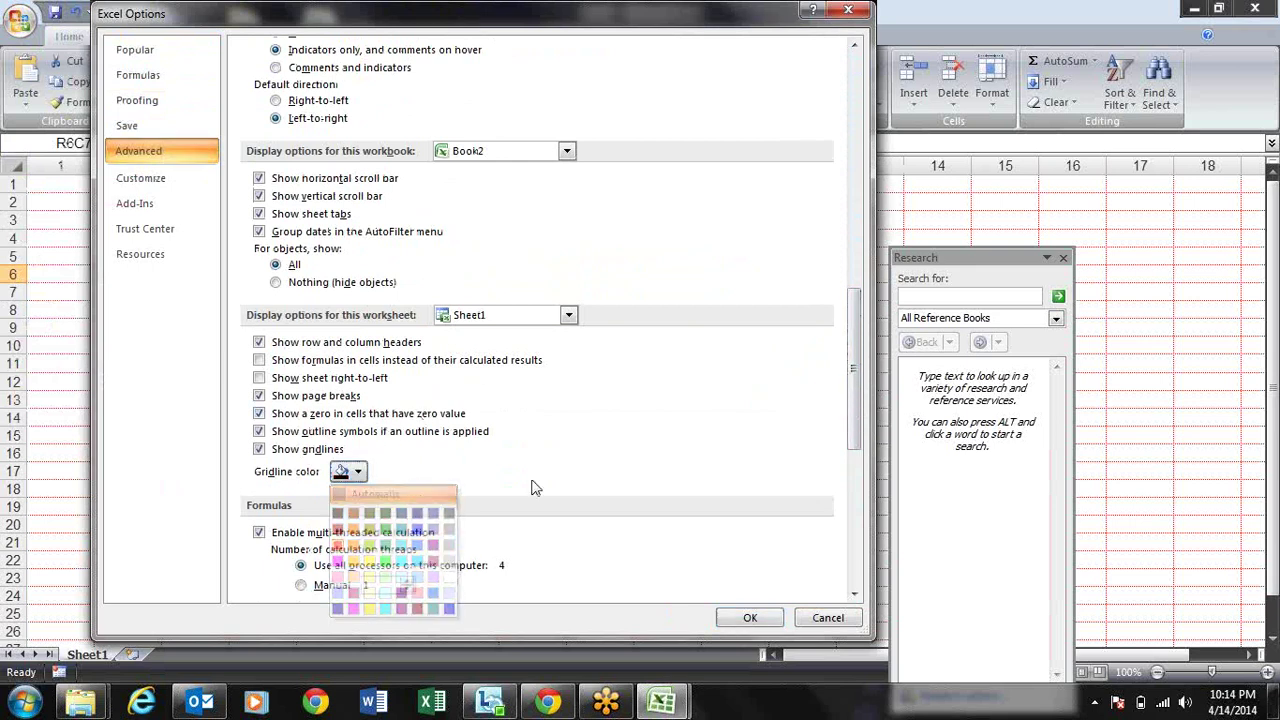
{"action": "left_click_drag", "start_coordinate": [850, 368], "coordinate": [850, 498]}
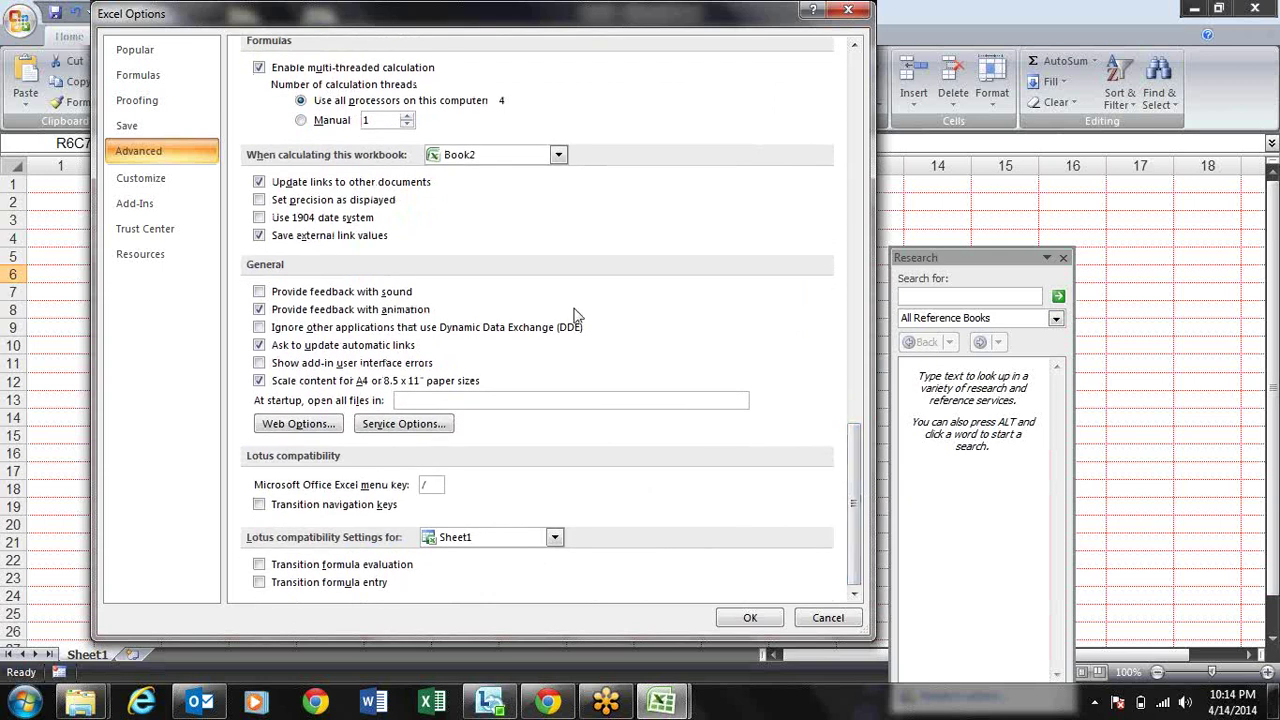
{"action": "left_click", "coordinate": [191, 186]}
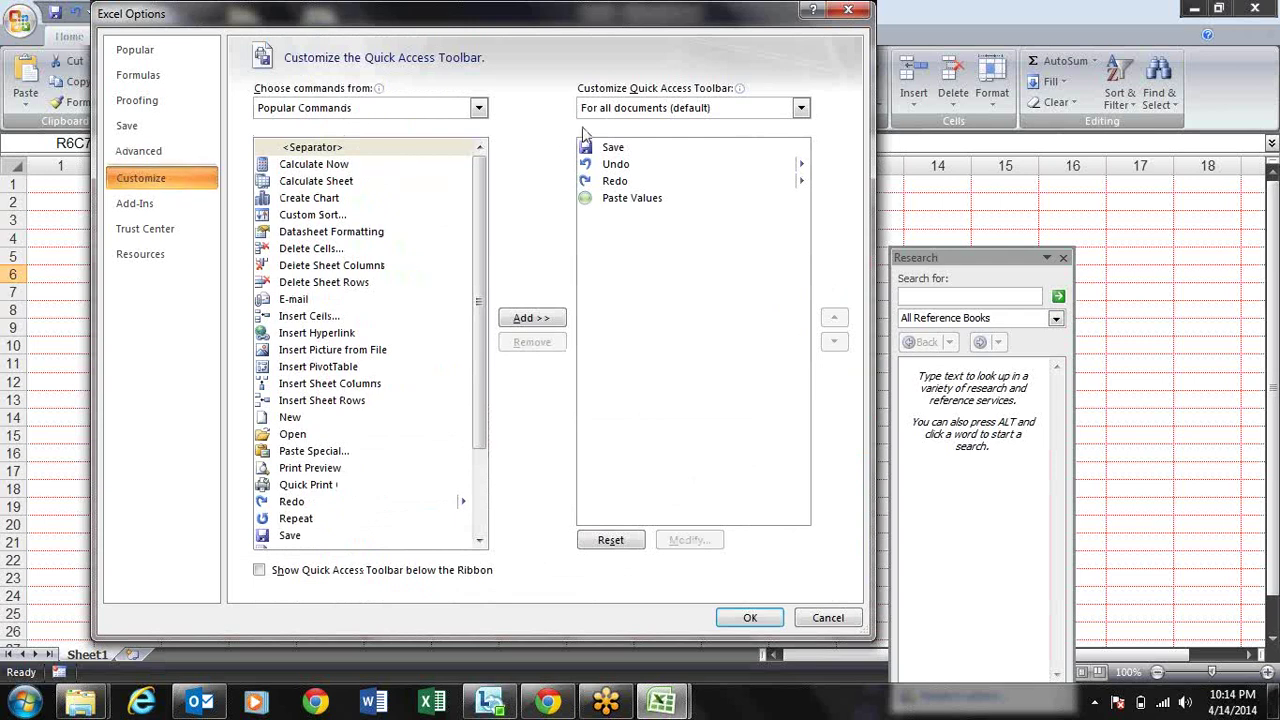
Step: Select Paste Values in the toolbar list, close Excel Options, and check the toolbar dropdown
{"action": "left_click", "coordinate": [620, 205]}
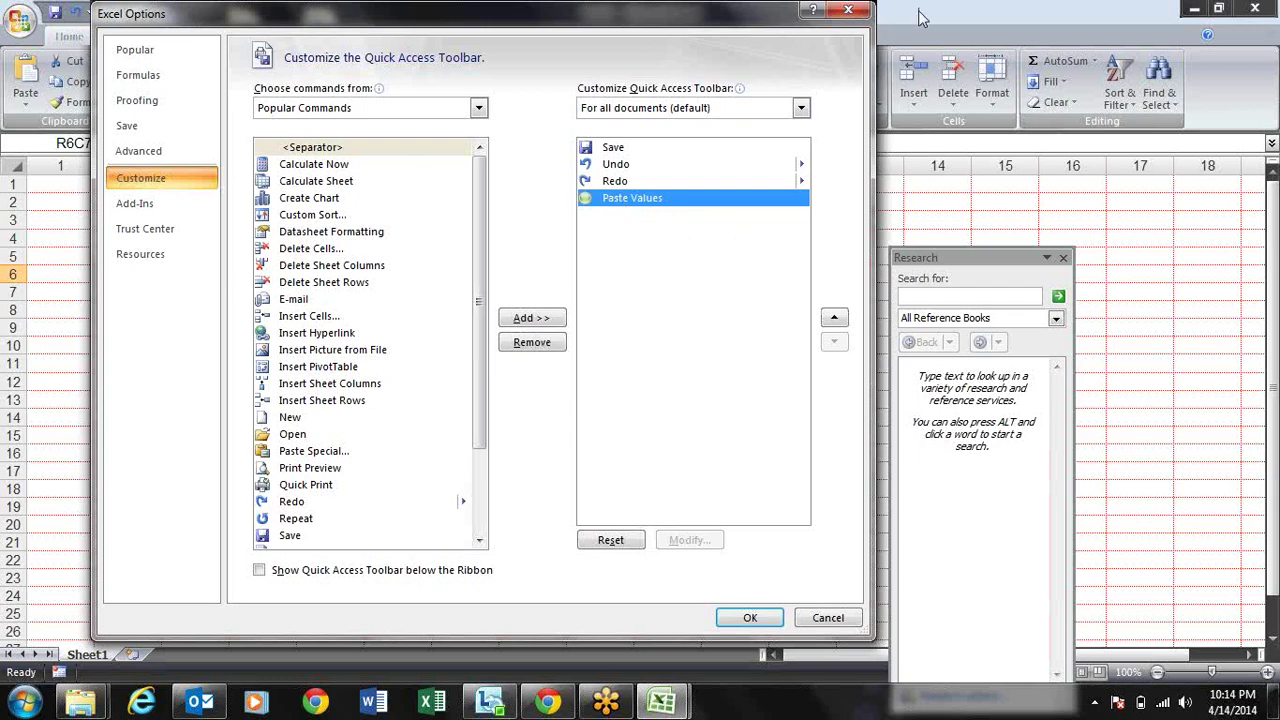
{"action": "left_click", "coordinate": [848, 10]}
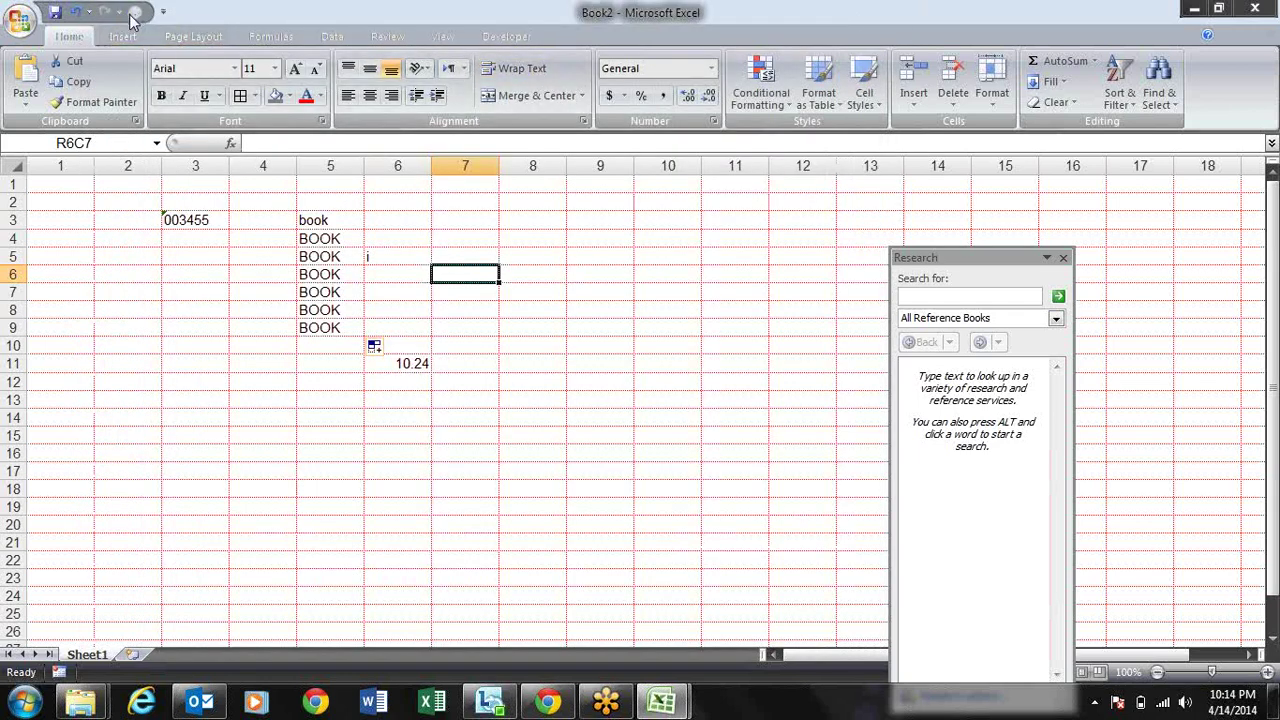
{"action": "left_click", "coordinate": [163, 12]}
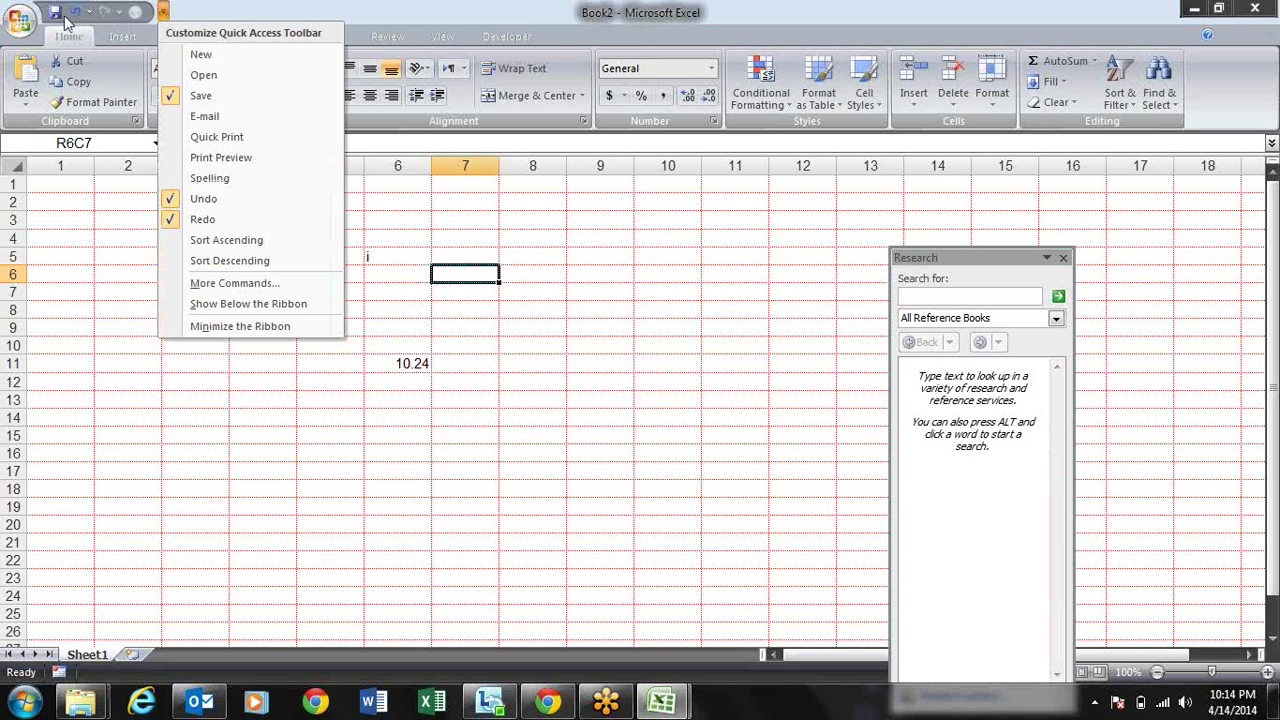
{"action": "left_click", "coordinate": [140, 22]}
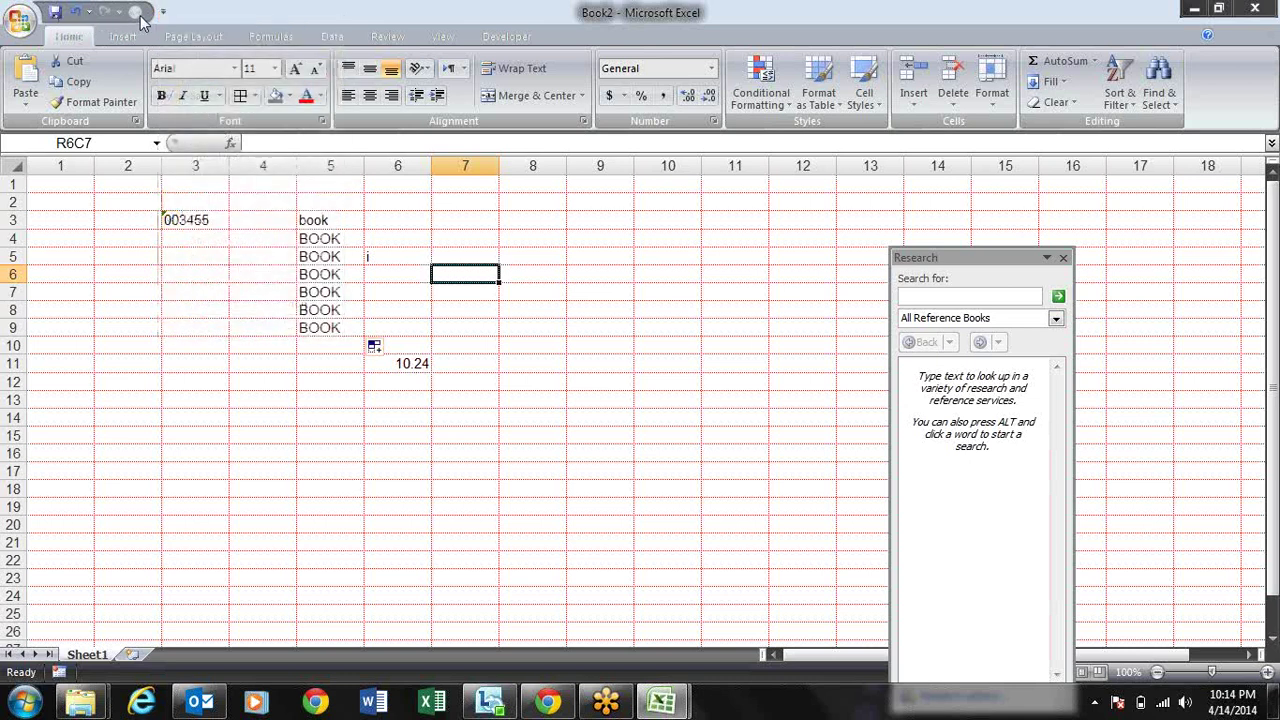
Step: Copy 003455 from R3C3 and paste it as a value into R7C3 via the toolbar button
{"action": "left_click", "coordinate": [172, 221]}
{"action": "key", "text": "ctrl+c"}
{"action": "key", "text": "Down"}
{"action": "key", "text": "Down"}
{"action": "key", "text": "Down"}
{"action": "key", "text": "Down"}
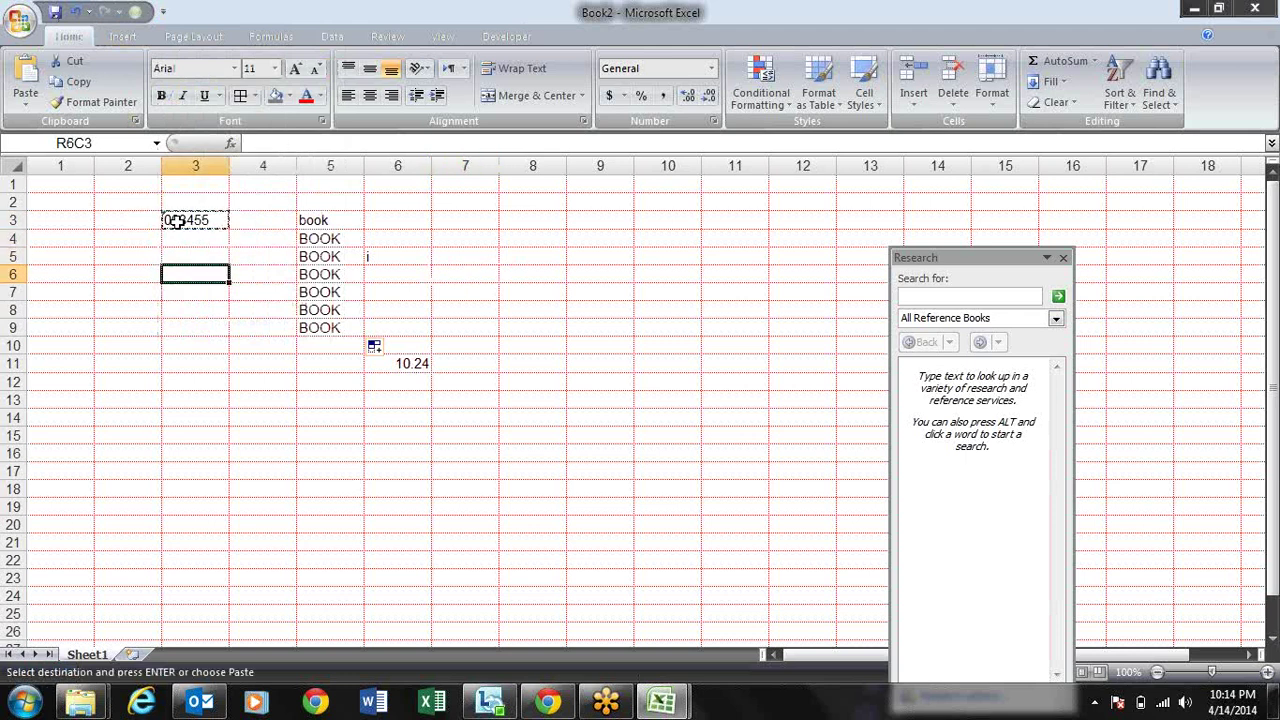
{"action": "left_click", "coordinate": [135, 13]}
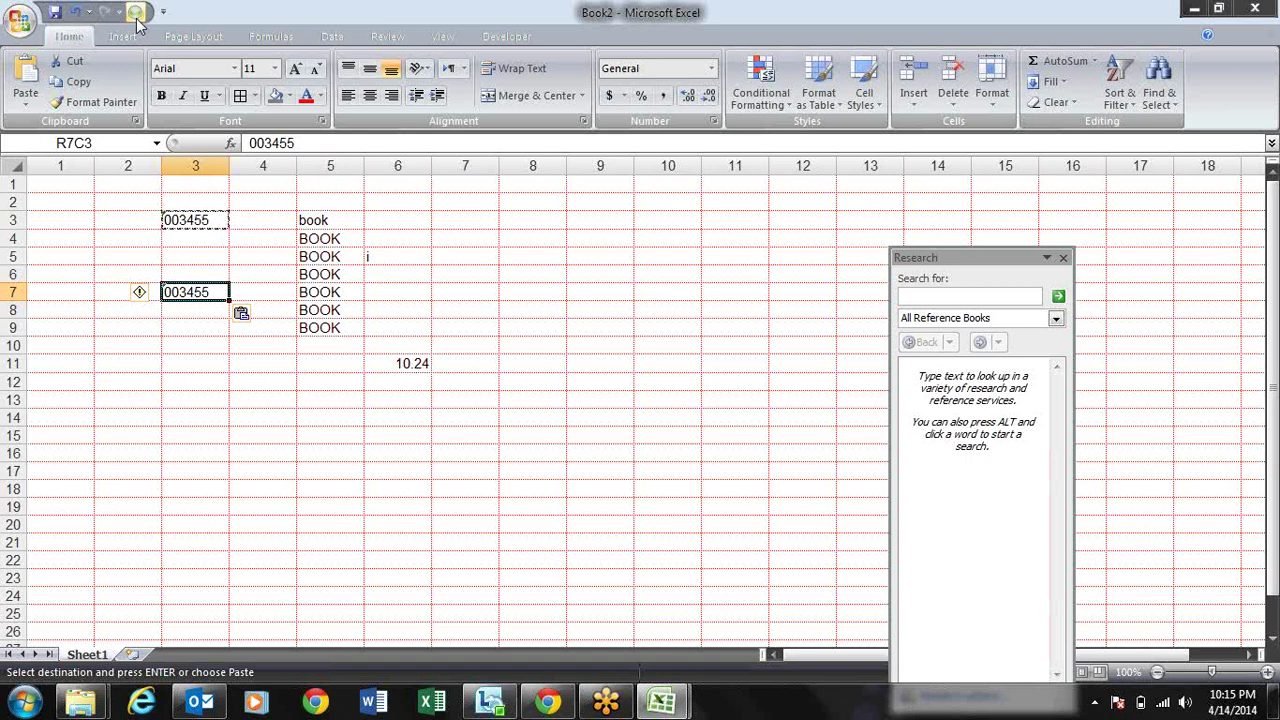
{"action": "key", "text": "Escape"}
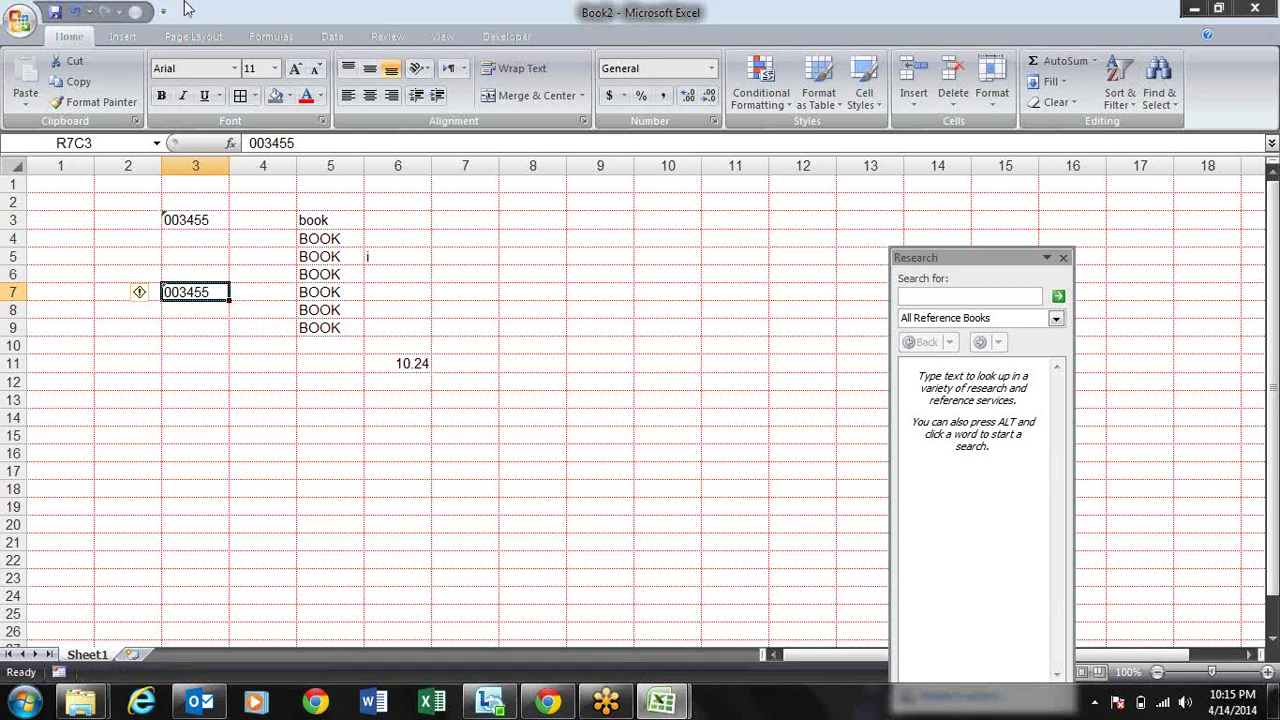
{"action": "left_click", "coordinate": [22, 22]}
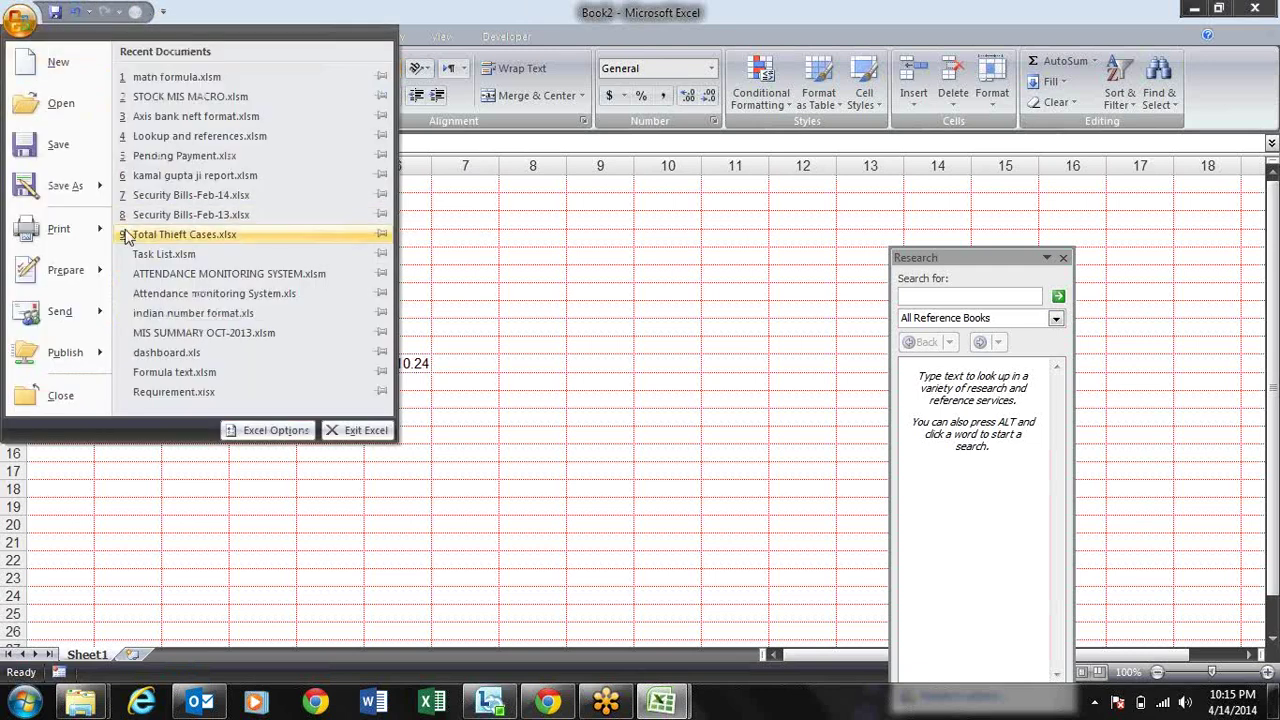
Step: In Customize, switch the command list to Home Tab and locate and select Paste Values
{"action": "left_click", "coordinate": [240, 432]}
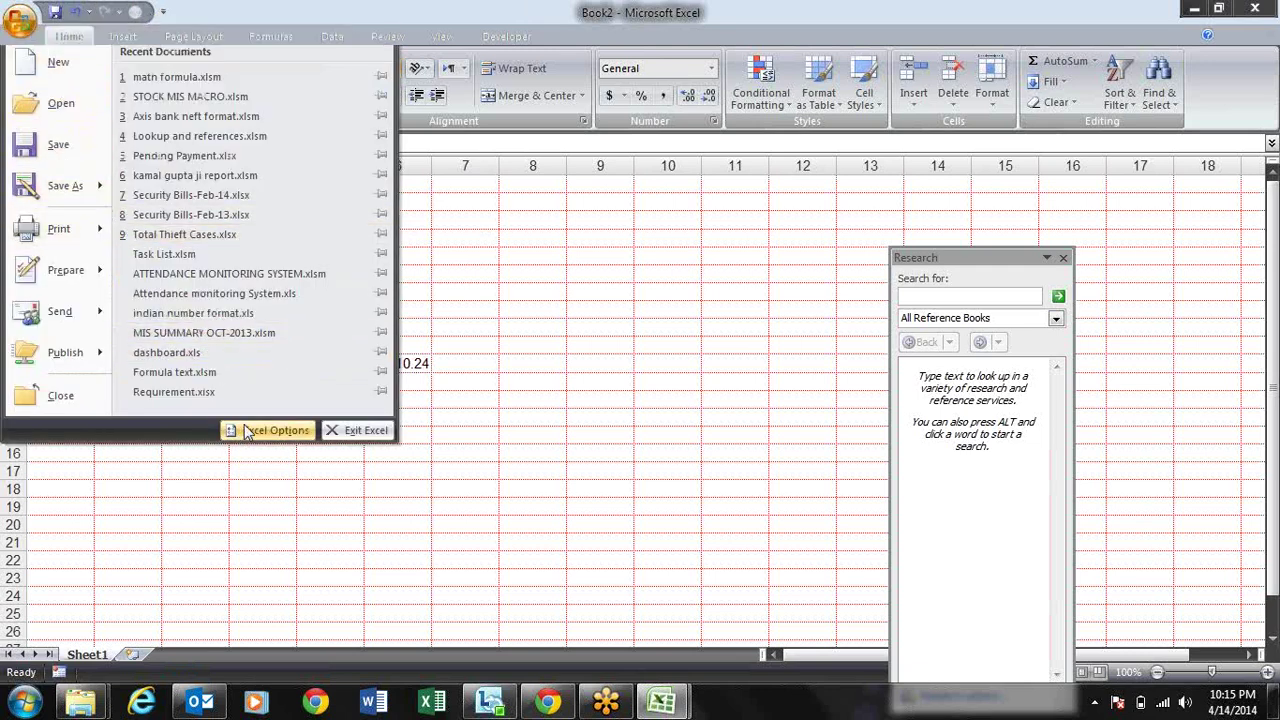
{"action": "left_click", "coordinate": [168, 180]}
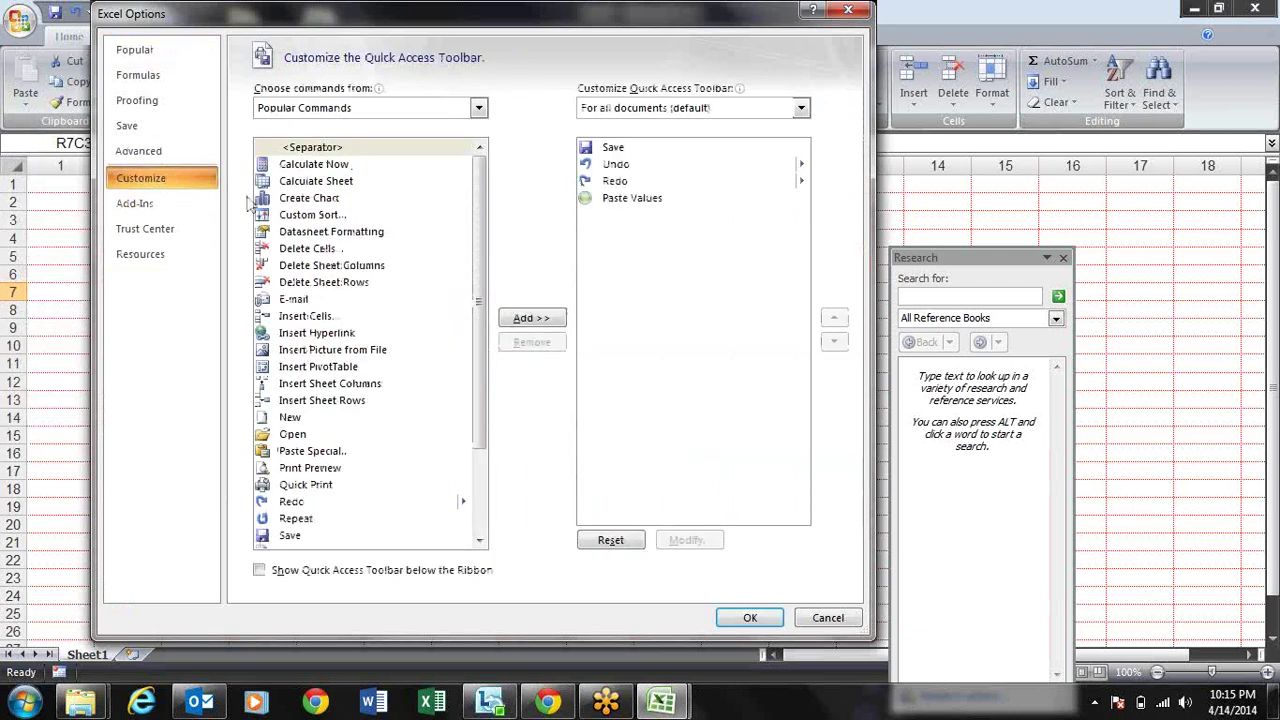
{"action": "left_click_drag", "start_coordinate": [486, 163], "coordinate": [474, 171]}
{"action": "left_click", "coordinate": [457, 110]}
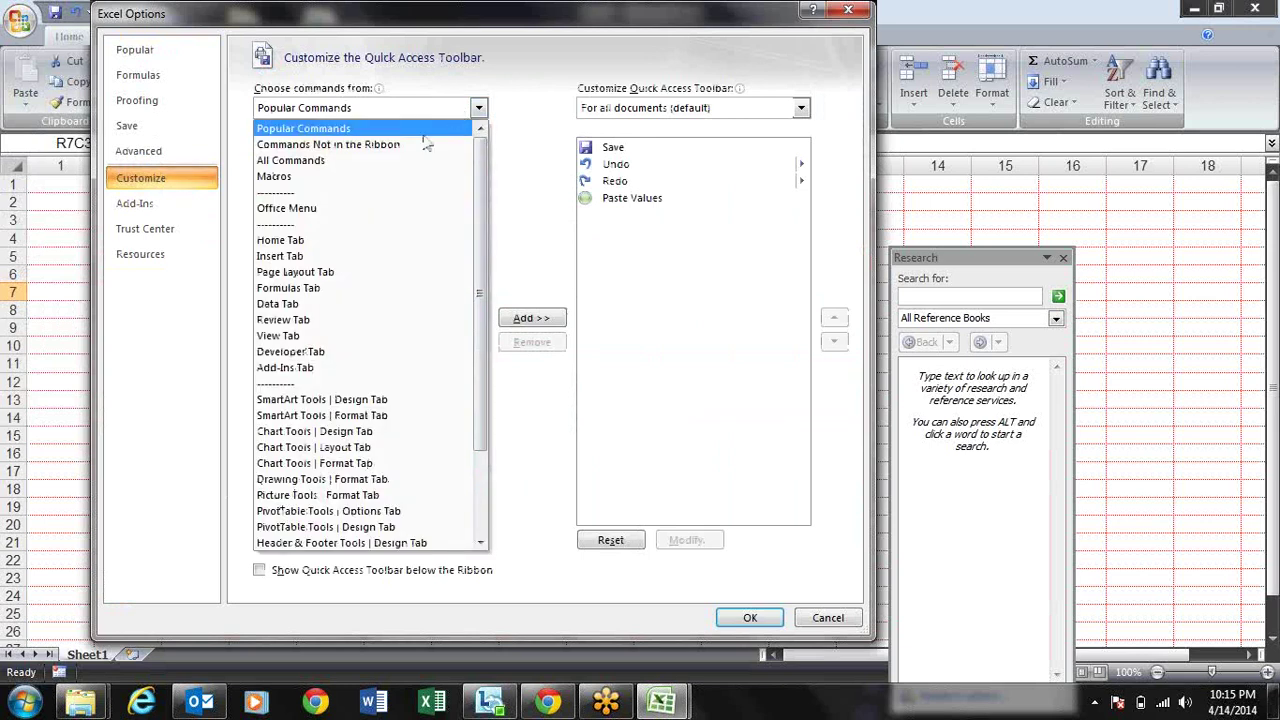
{"action": "left_click", "coordinate": [380, 241]}
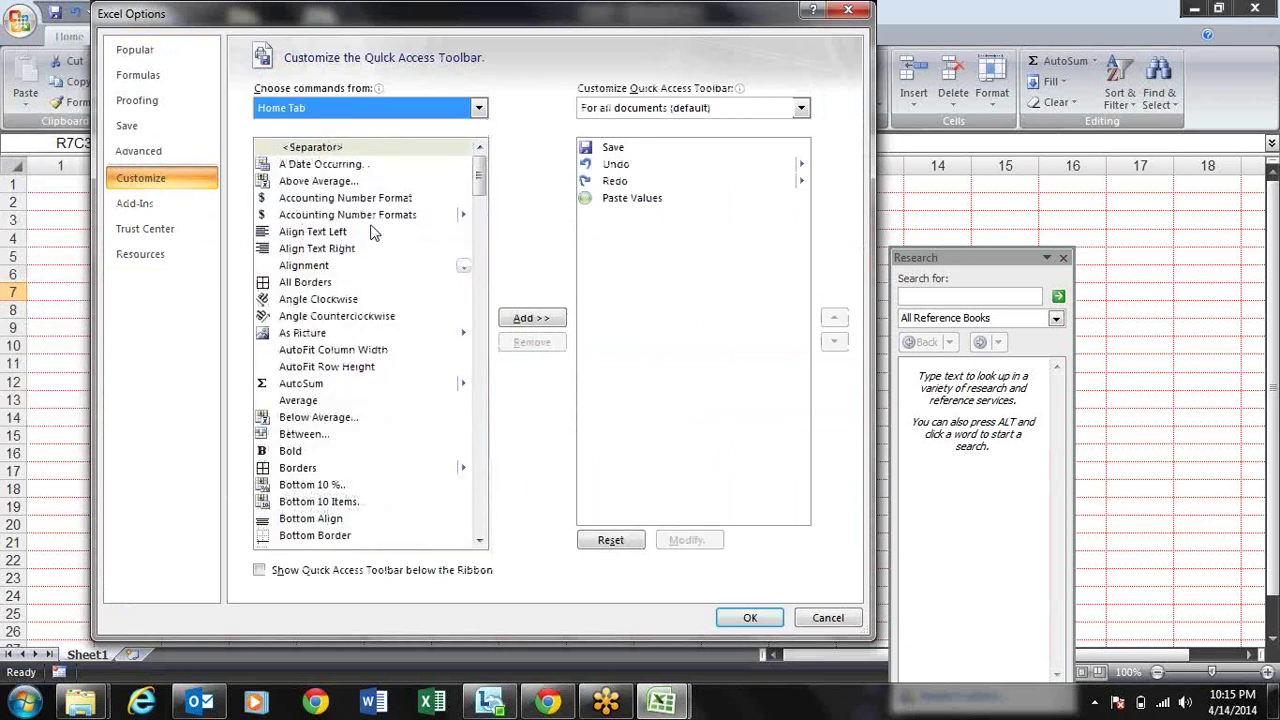
{"action": "left_click_drag", "start_coordinate": [480, 177], "coordinate": [470, 456]}
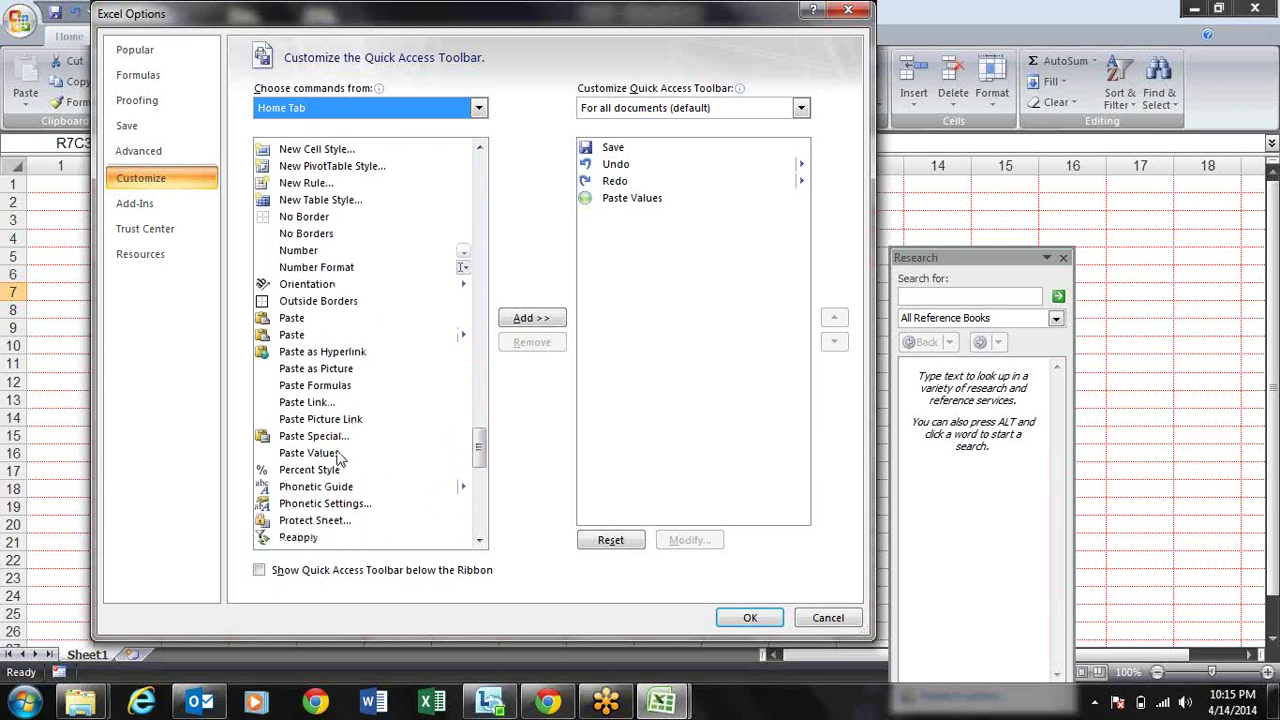
{"action": "left_click", "coordinate": [333, 456]}
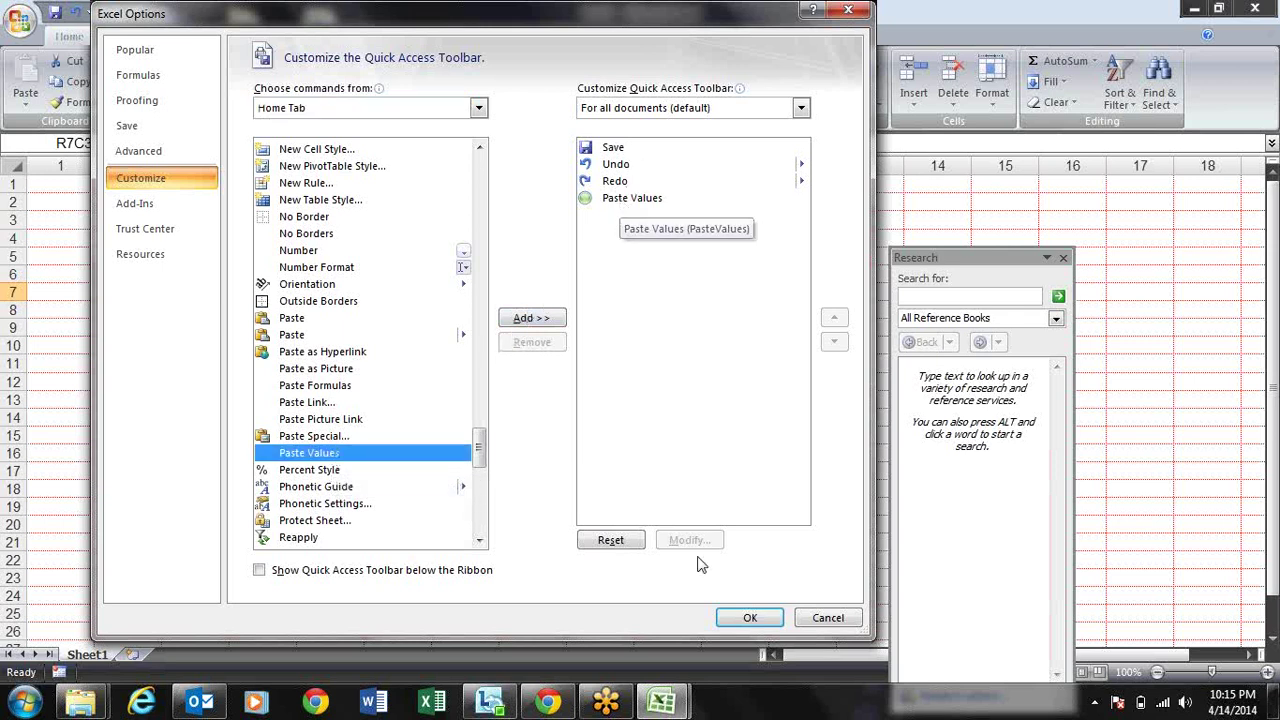
{"action": "left_click", "coordinate": [167, 206]}
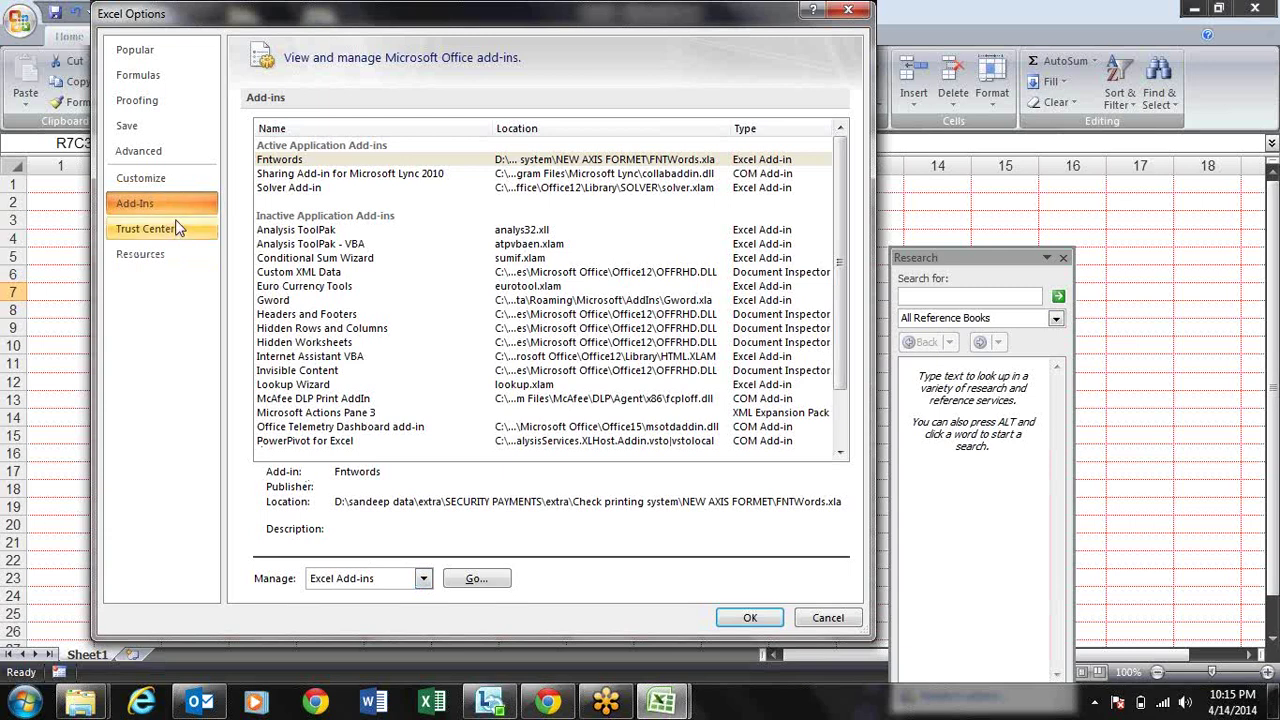
Step: Check in the Add-Ins dialog that Fntwords (and Solver) are ticked, then close it
{"action": "left_click", "coordinate": [472, 582]}
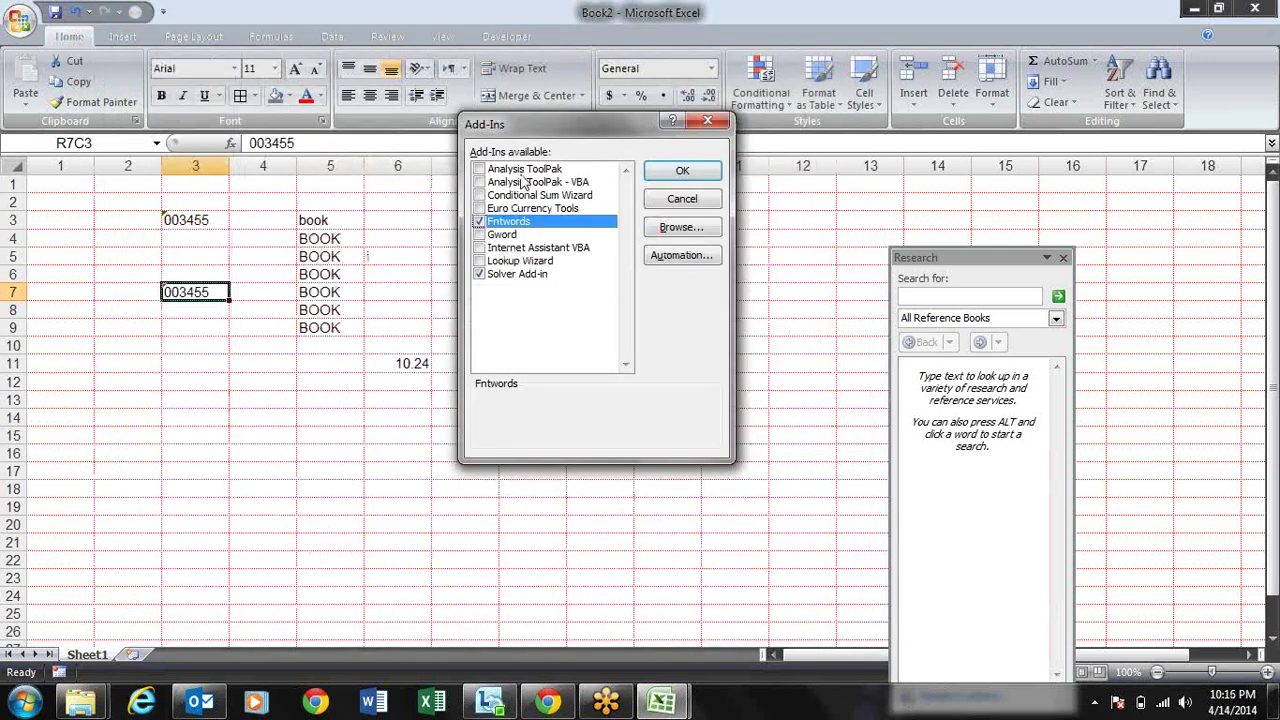
{"action": "left_click_drag", "start_coordinate": [580, 124], "coordinate": [346, 121]}
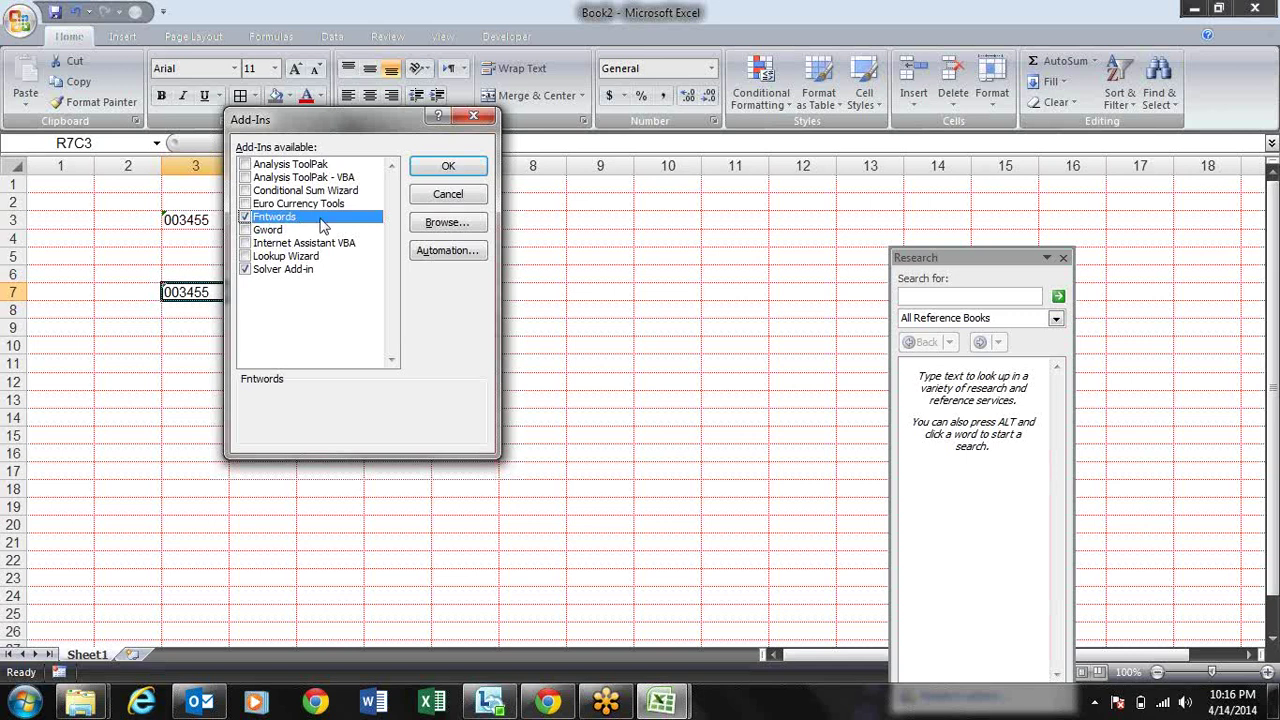
{"action": "left_click", "coordinate": [420, 163]}
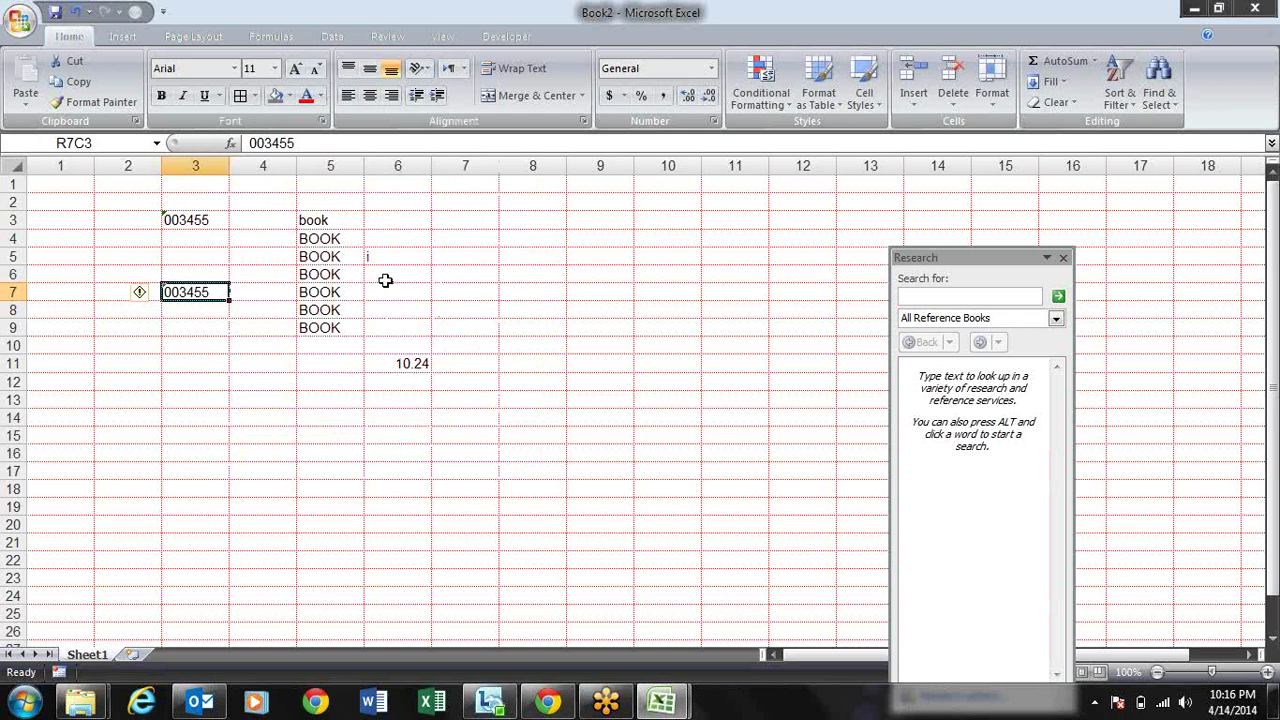
{"action": "left_click_drag", "start_coordinate": [444, 310], "coordinate": [463, 297]}
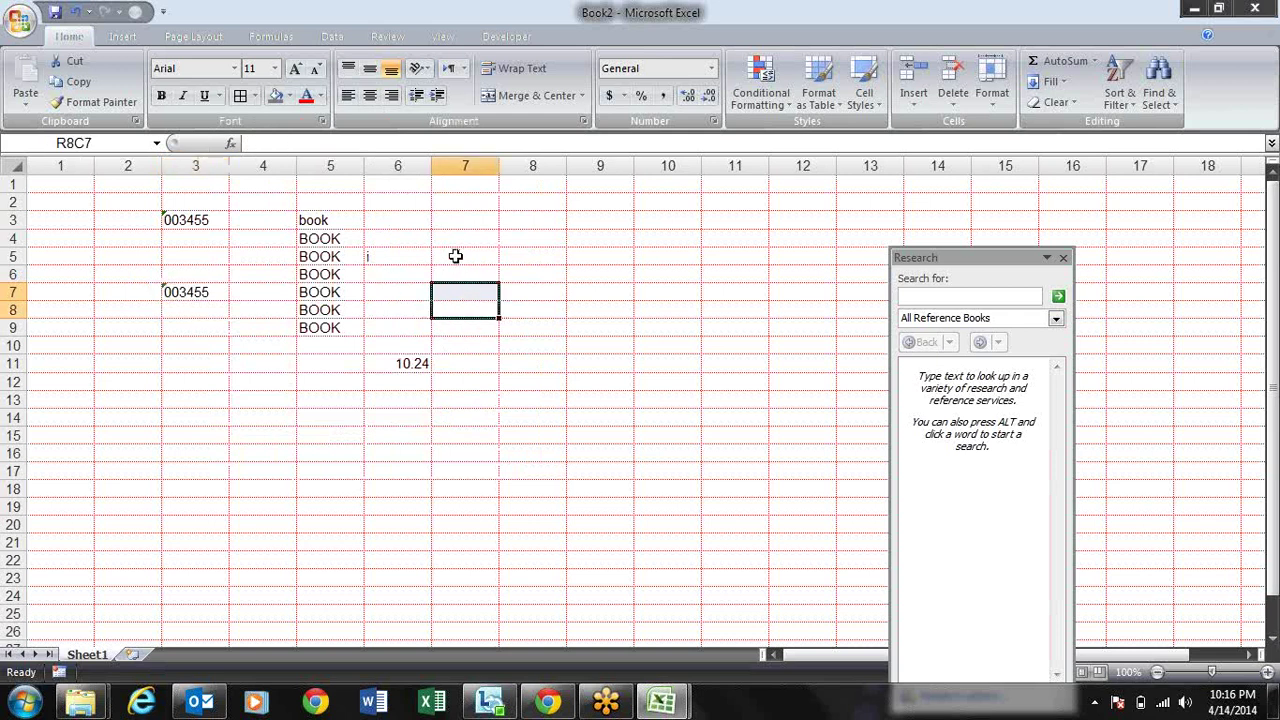
Step: Enter 1213 in R5C7 and the formula =ntword(RC[-1]) in R5C8
{"action": "left_click", "coordinate": [459, 255]}
{"action": "type", "text": "1213"}
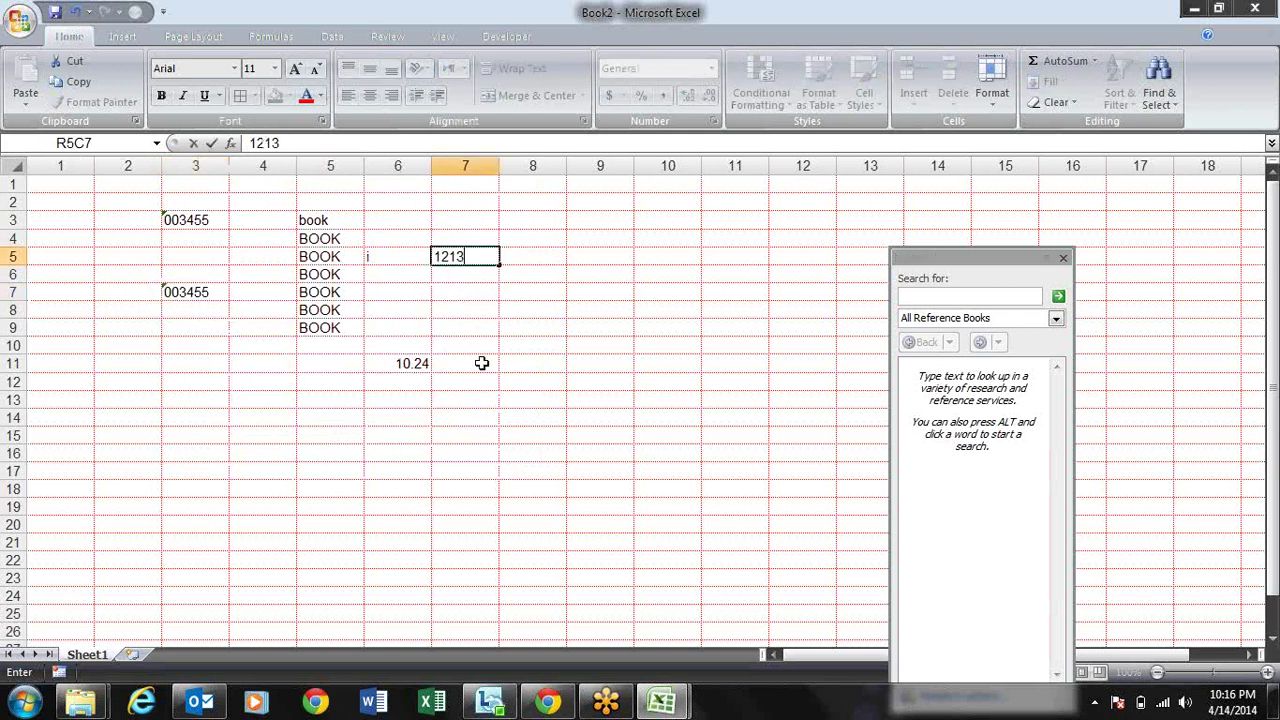
{"action": "key", "text": "Tab"}
{"action": "type", "text": "=nt"}
{"action": "key", "text": "BackSpace"}
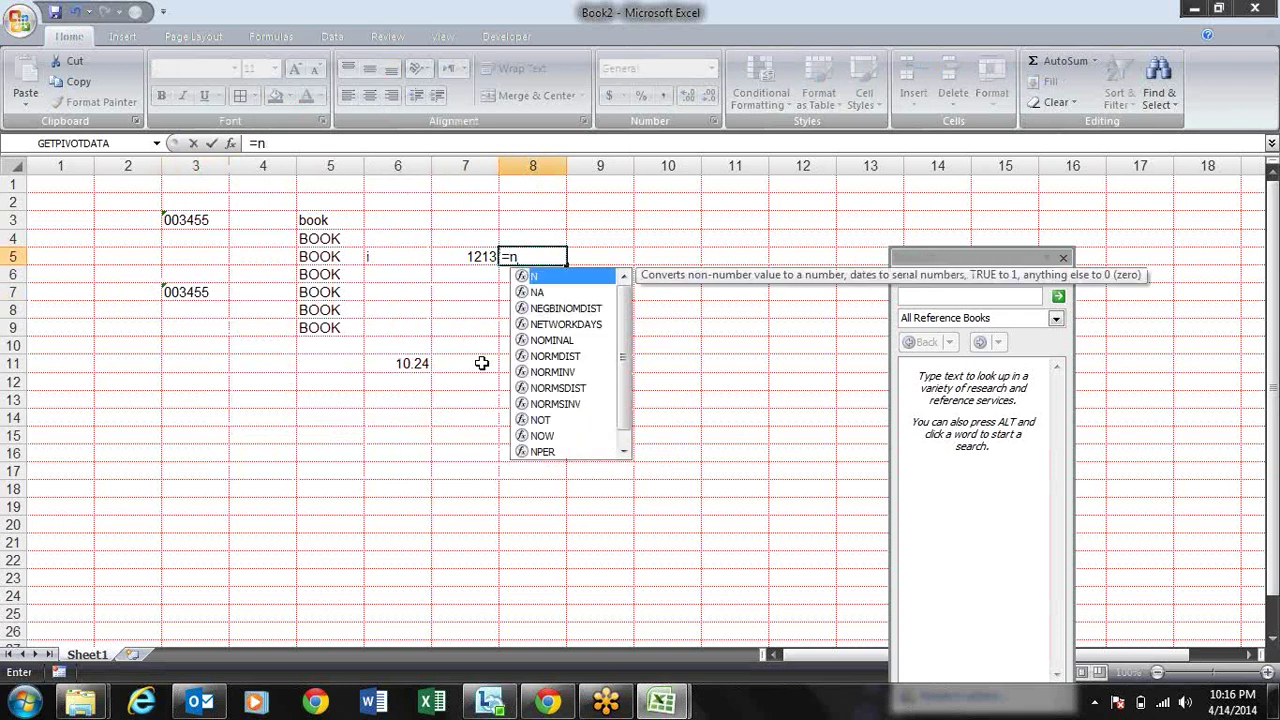
{"action": "type", "text": "tword("}
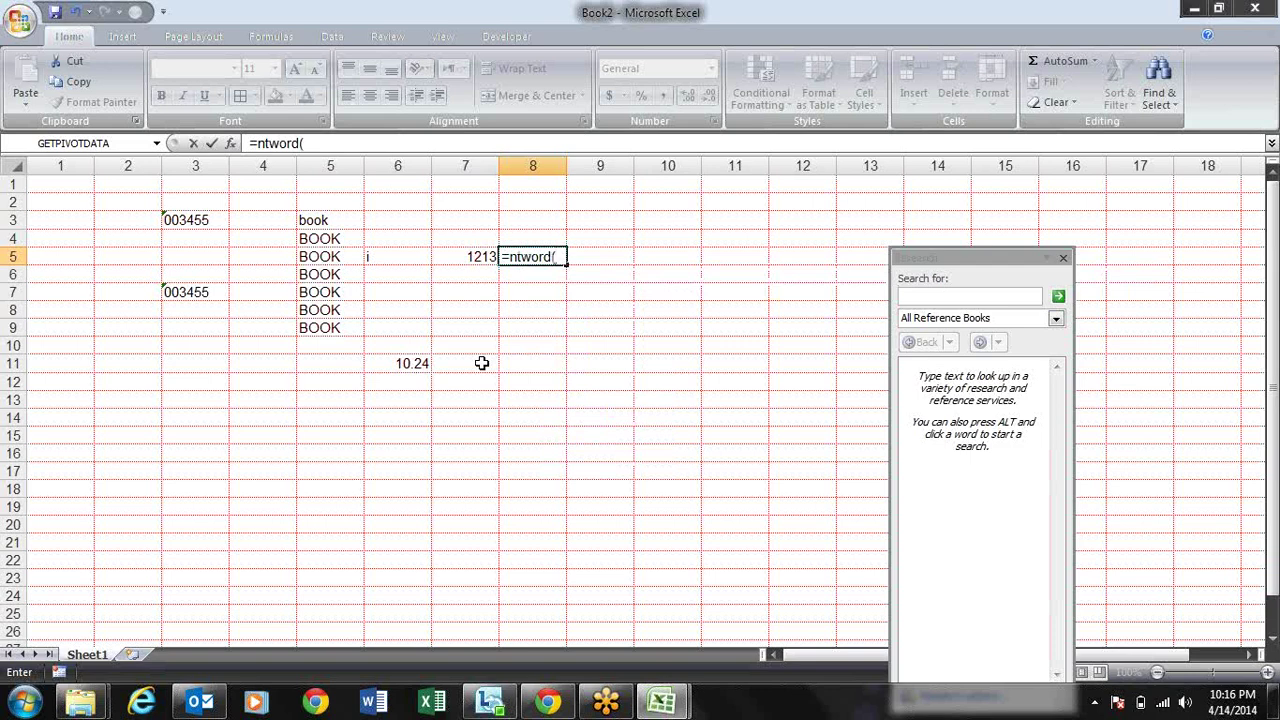
{"action": "key", "text": "Left"}
{"action": "type", "text": ")"}
{"action": "key", "text": "Return"}
{"action": "key", "text": "Return"}
Step: Check that R5C8's formula reads One Thousand Two Hundred and Thirteen Only
{"action": "key", "text": "Up"}
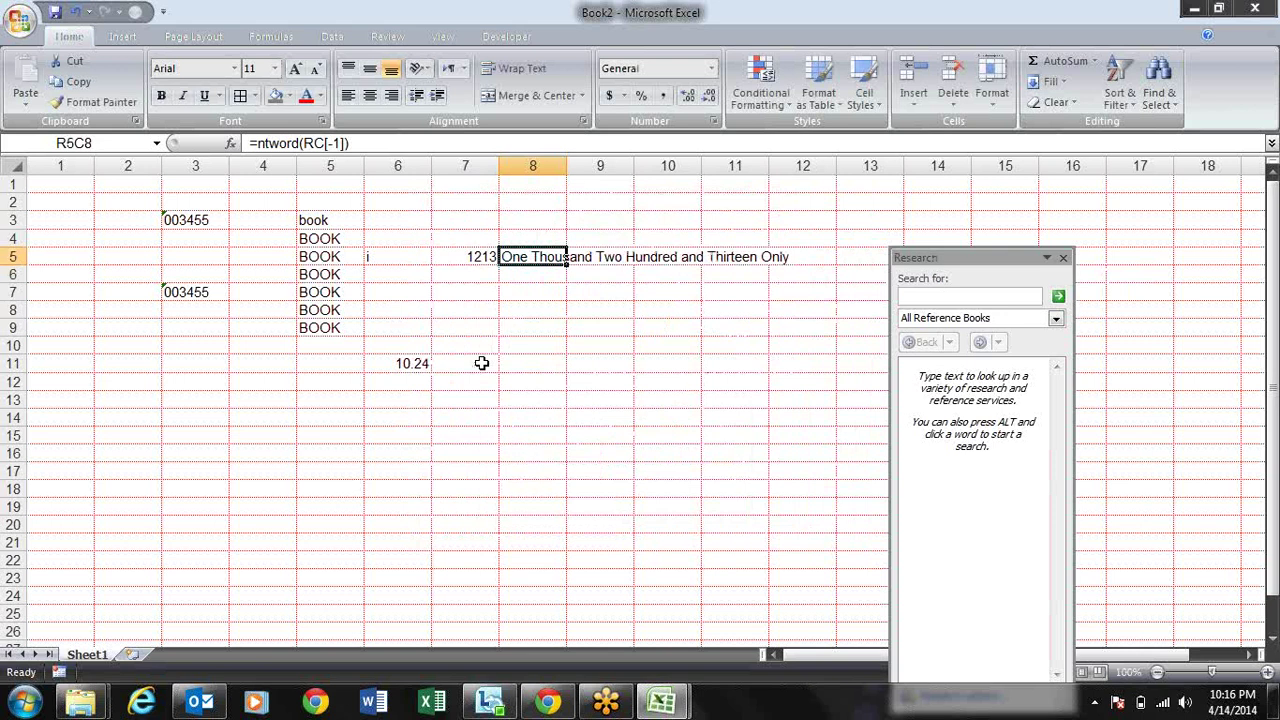
{"action": "key", "text": "Right"}
{"action": "key", "text": "Left"}
{"action": "key", "text": "Right"}
{"action": "key", "text": "Right"}
{"action": "key", "text": "Left"}
{"action": "key", "text": "Left"}
{"action": "left_click", "coordinate": [270, 145]}
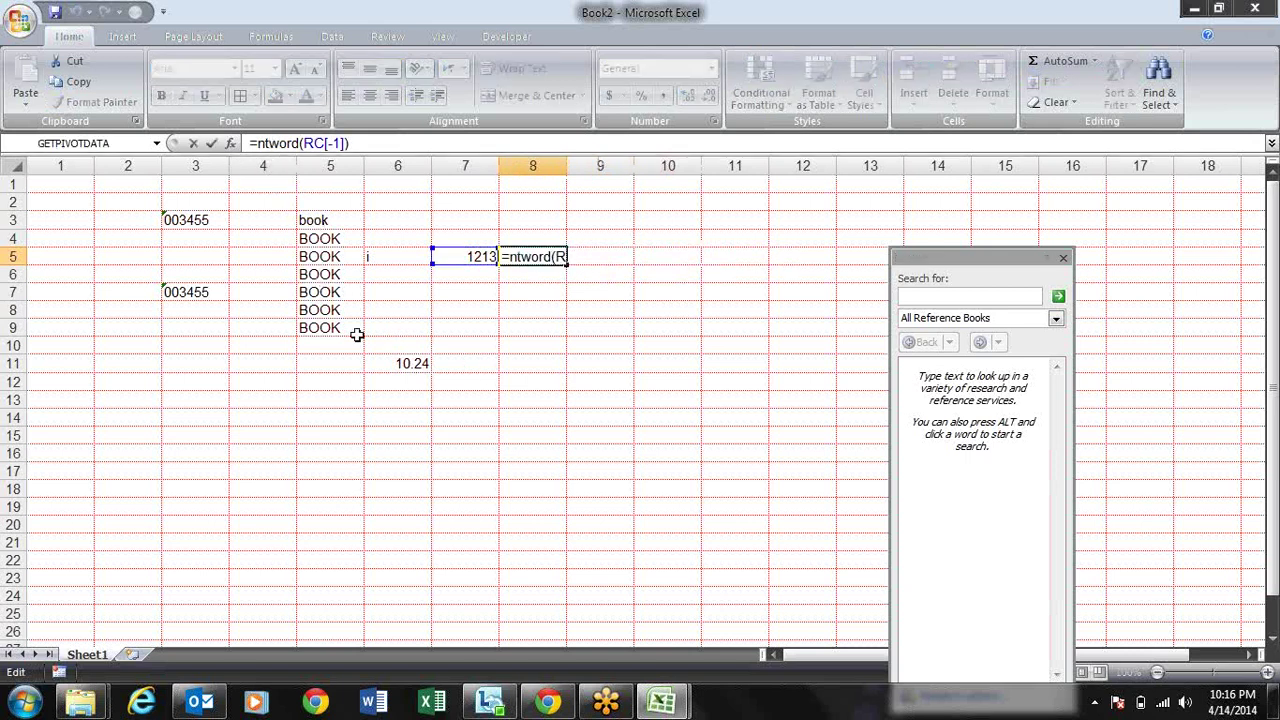
{"action": "key", "text": "ctrl+Return"}
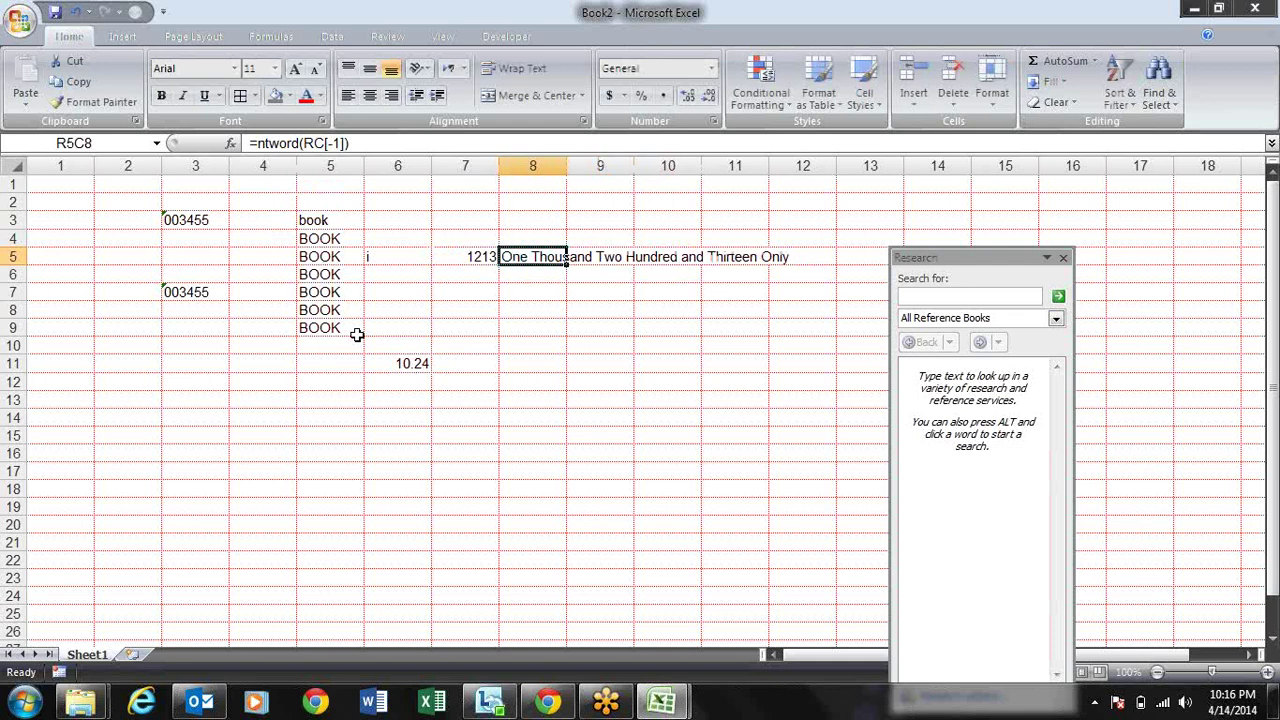
{"action": "left_click", "coordinate": [20, 21]}
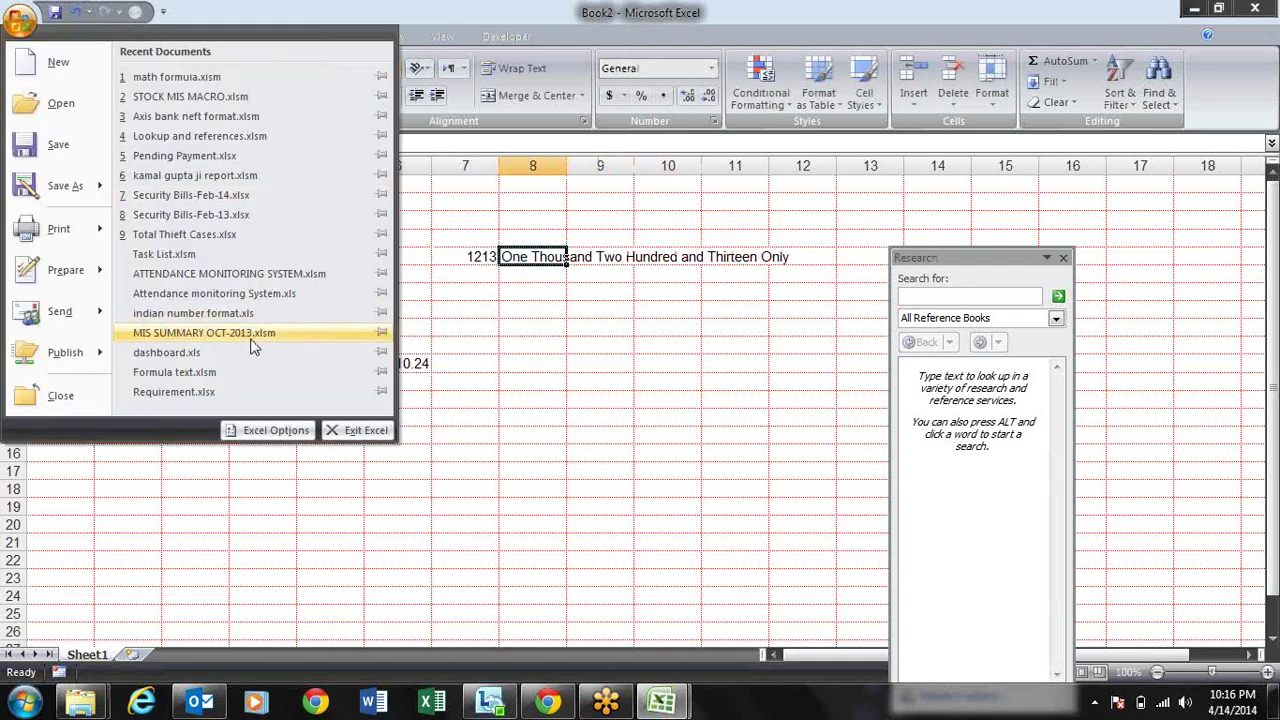
{"action": "left_click", "coordinate": [270, 429]}
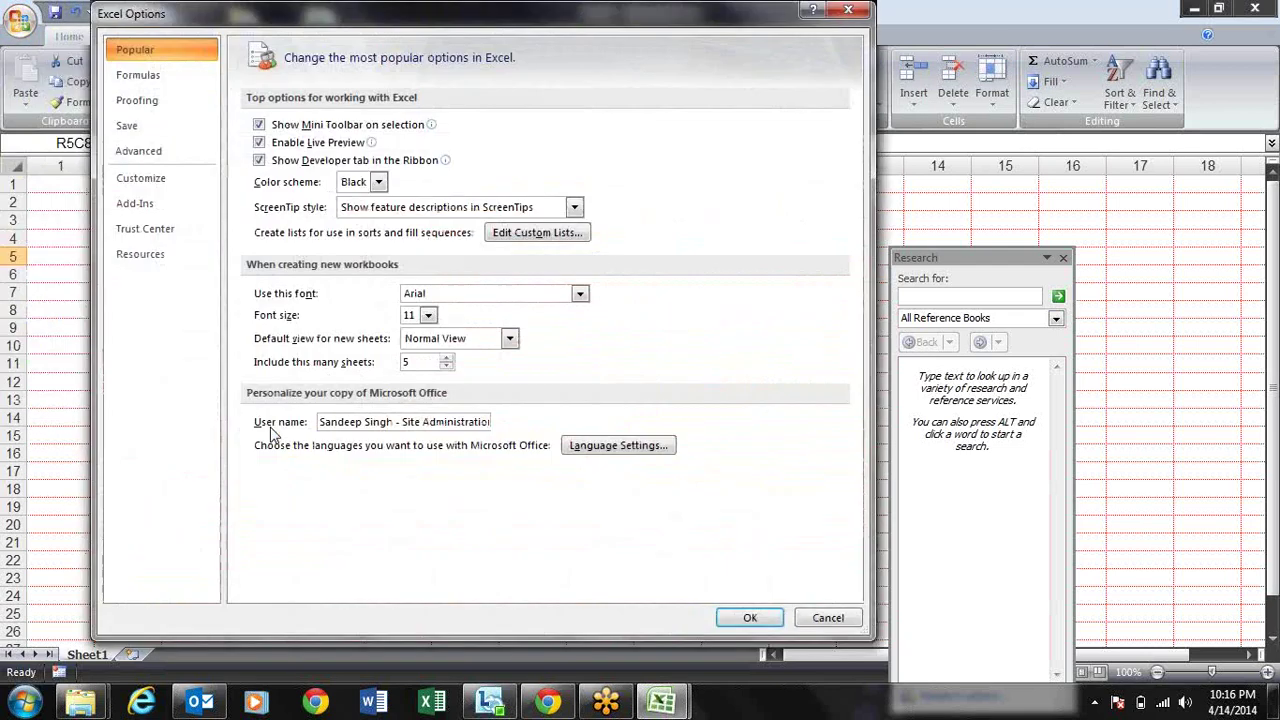
{"action": "left_click", "coordinate": [178, 207]}
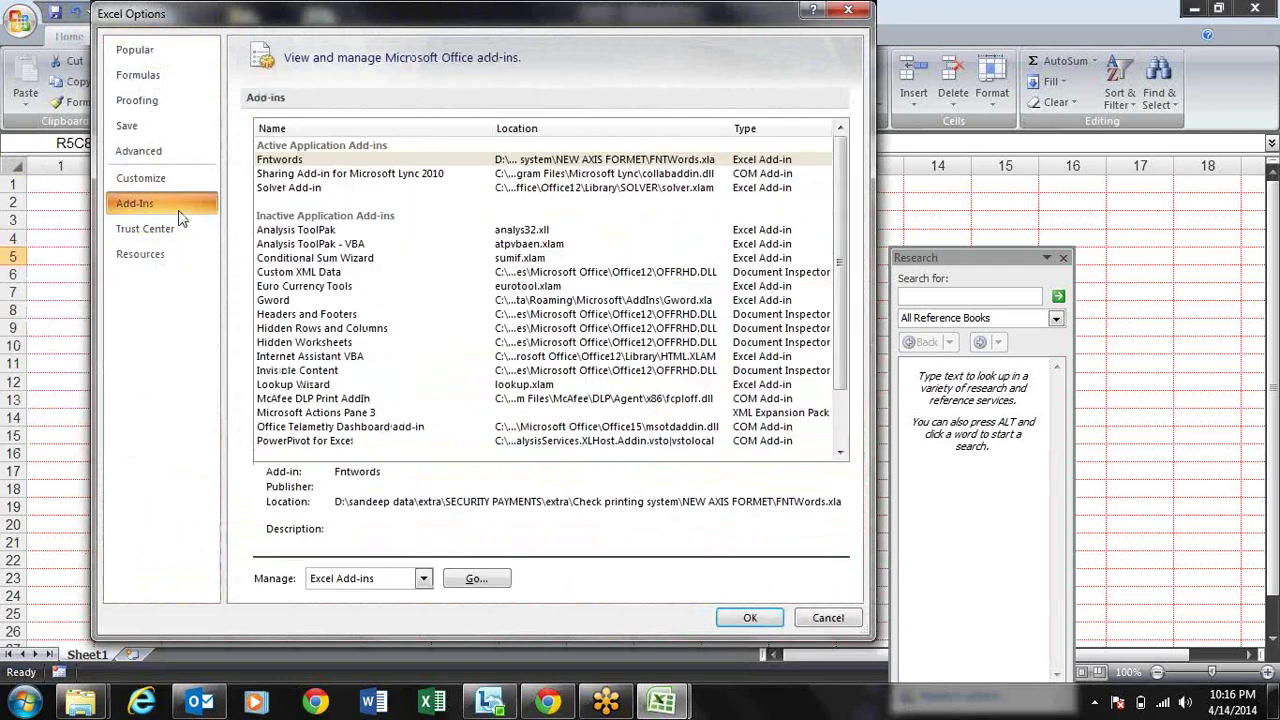
{"action": "left_click", "coordinate": [468, 578]}
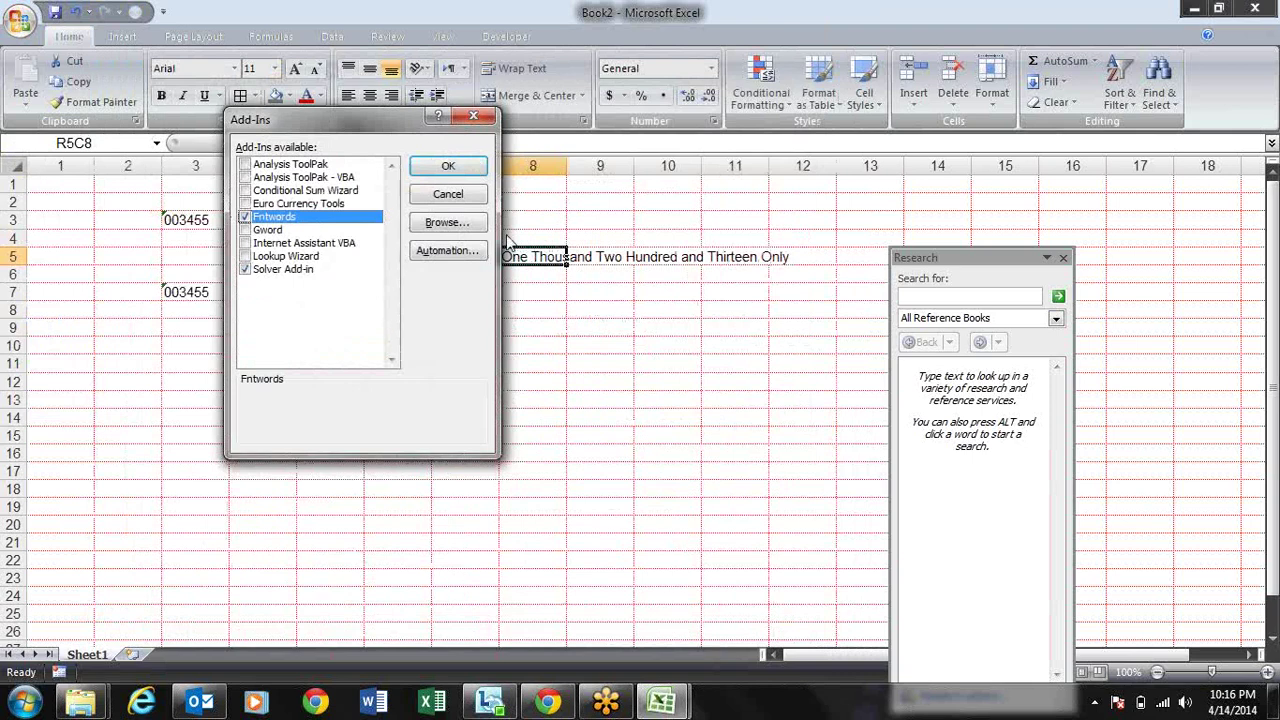
{"action": "left_click", "coordinate": [466, 228]}
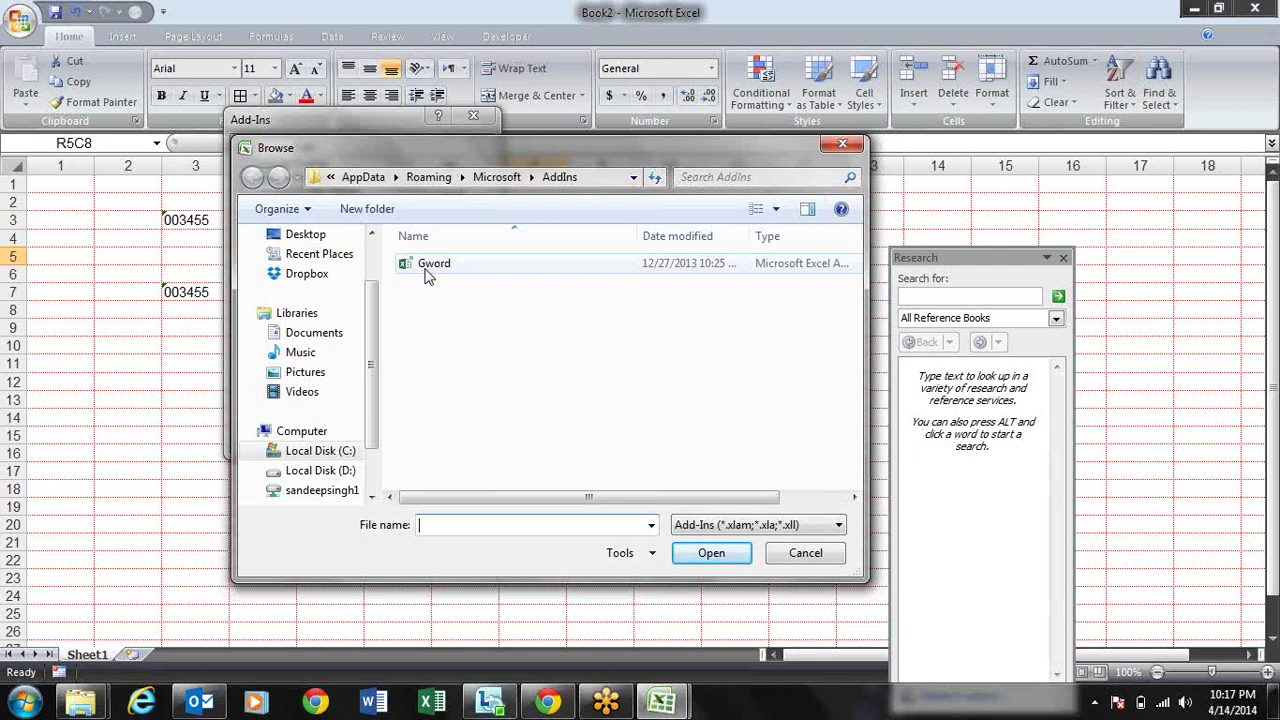
{"action": "left_click", "coordinate": [838, 147]}
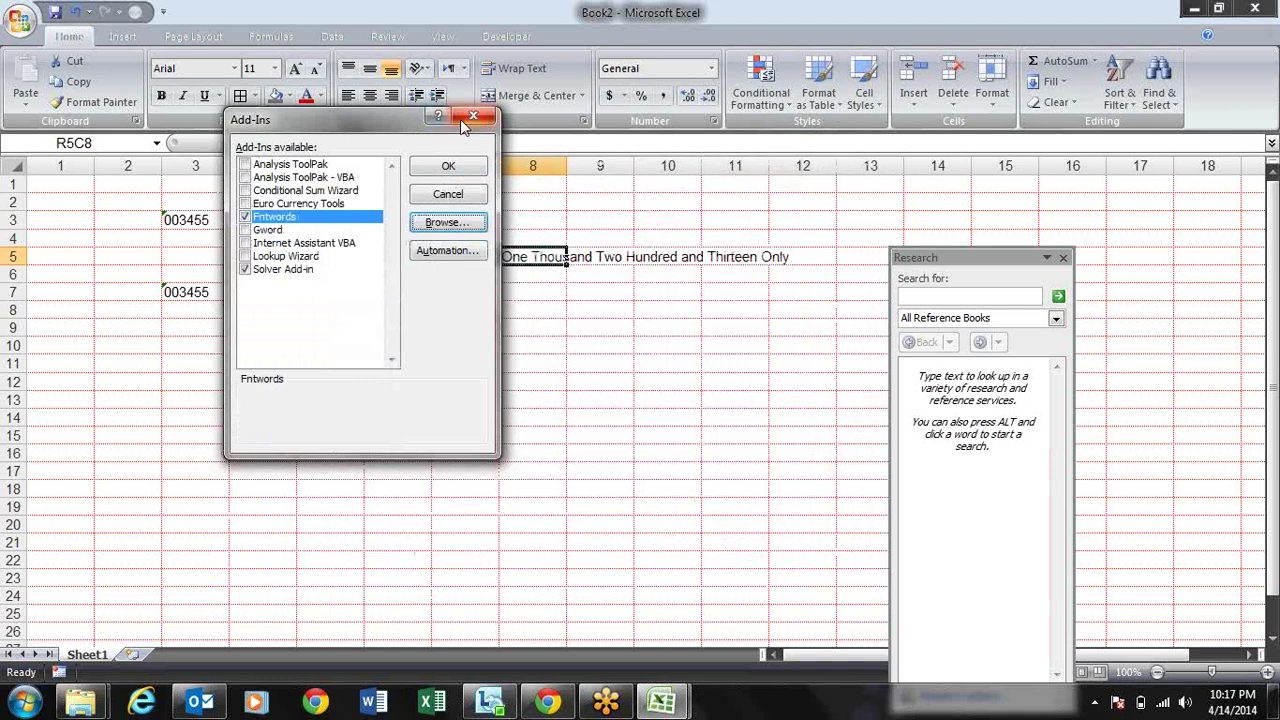
{"action": "left_click", "coordinate": [472, 117]}
{"action": "left_click", "coordinate": [22, 22]}
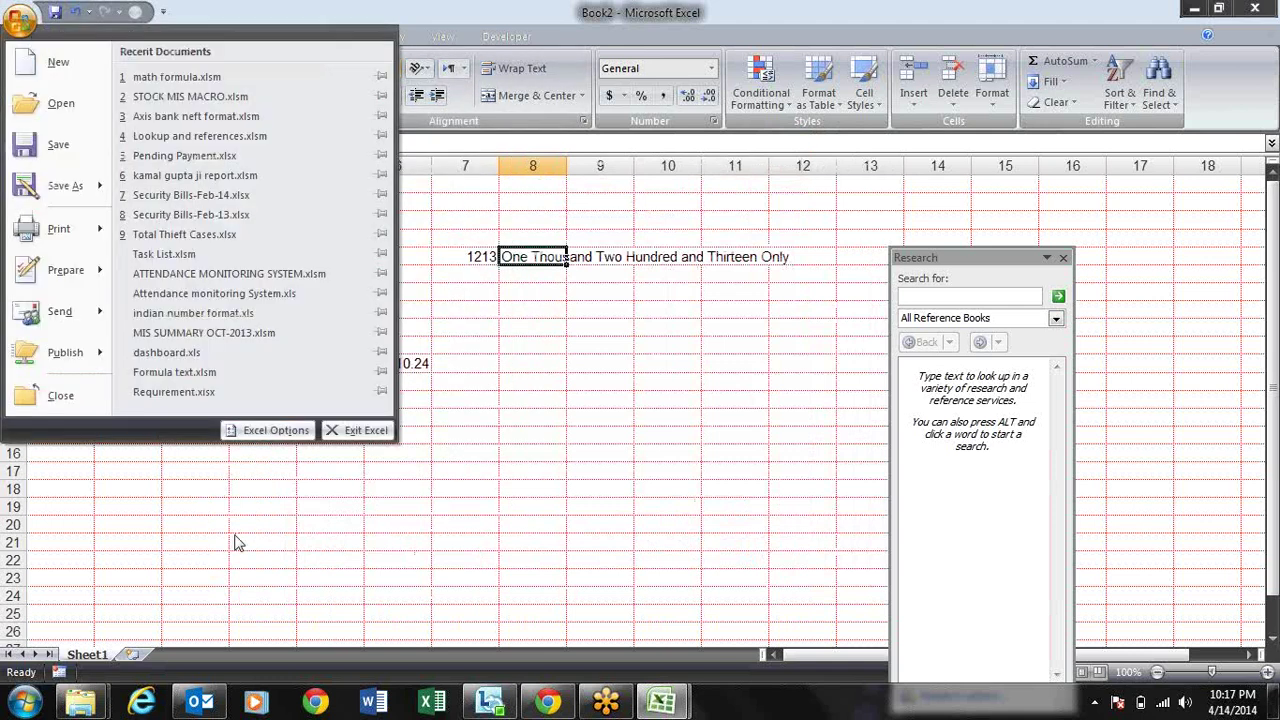
Step: Open the Trust Center settings and review the ActiveX and macro security pages
{"action": "left_click", "coordinate": [274, 431]}
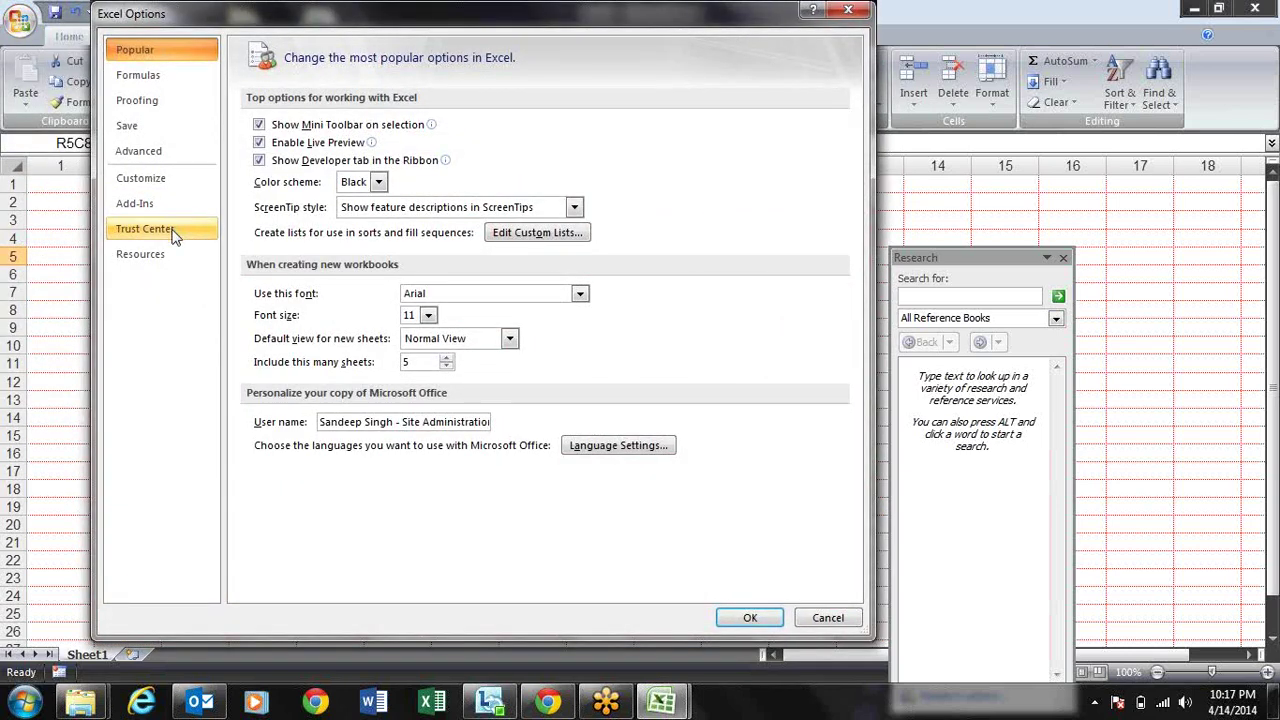
{"action": "left_click", "coordinate": [174, 234]}
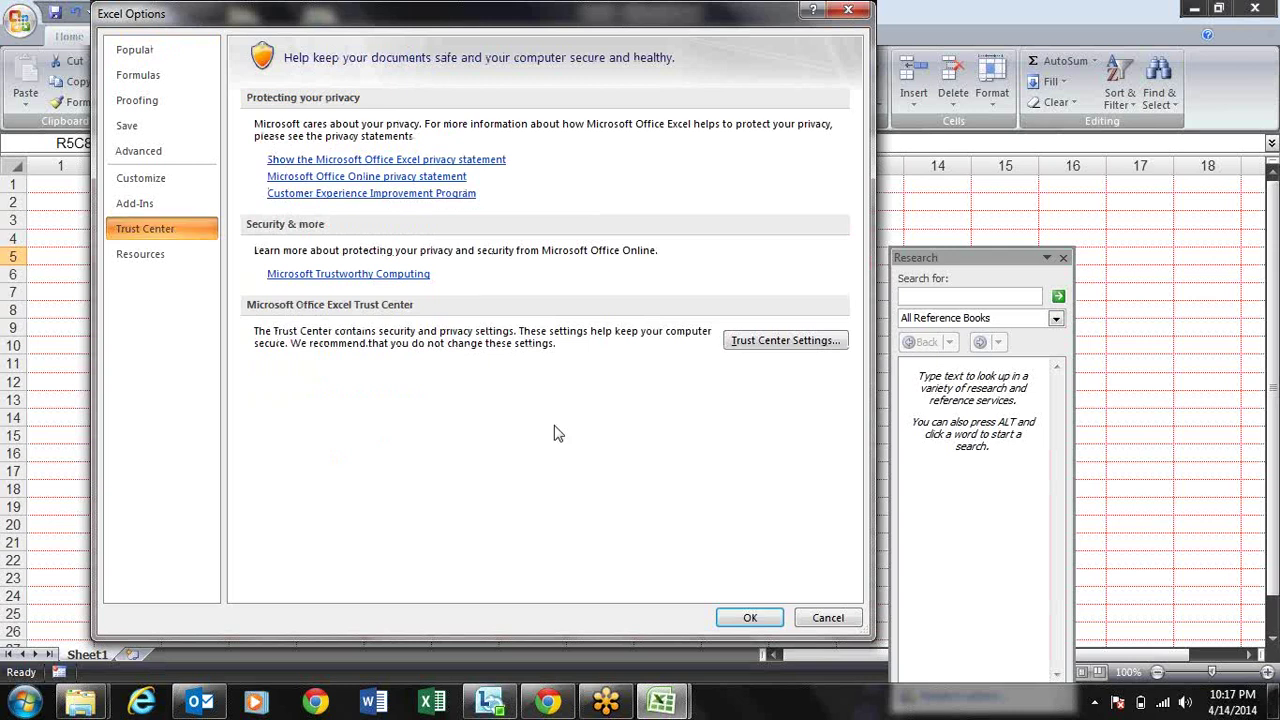
{"action": "left_click", "coordinate": [762, 350]}
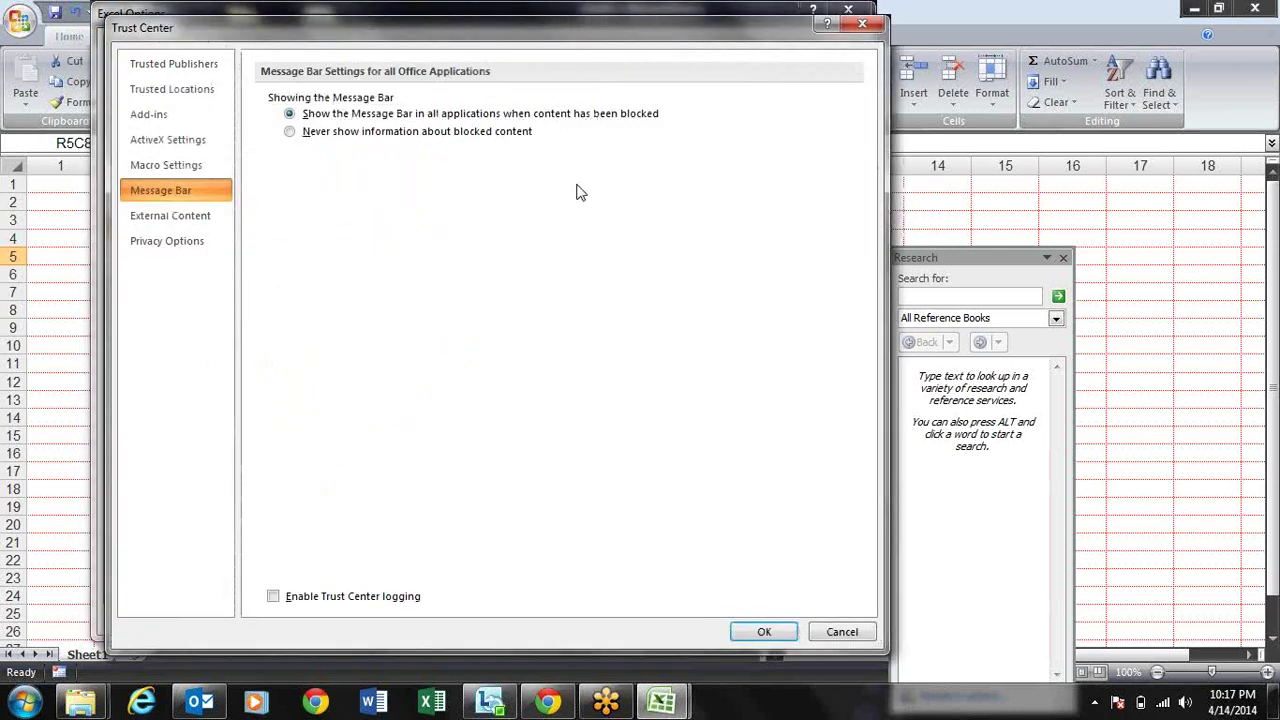
{"action": "left_click", "coordinate": [168, 141]}
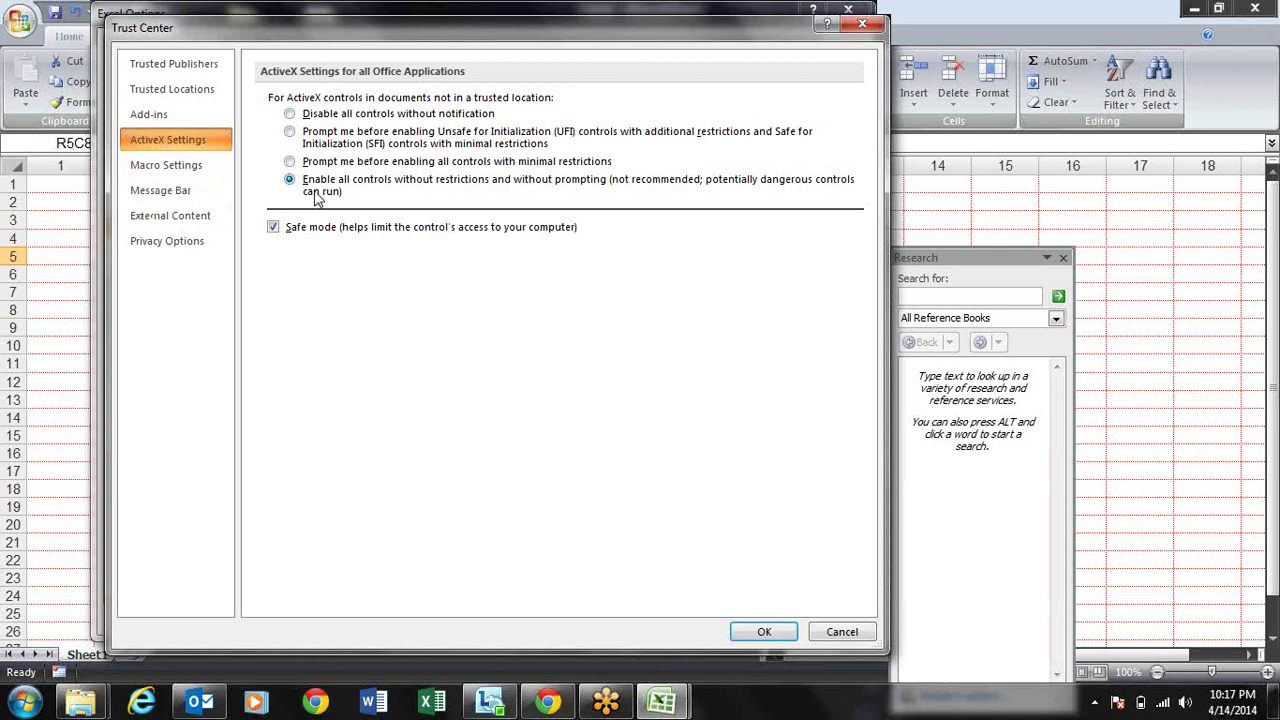
{"action": "left_click", "coordinate": [166, 166]}
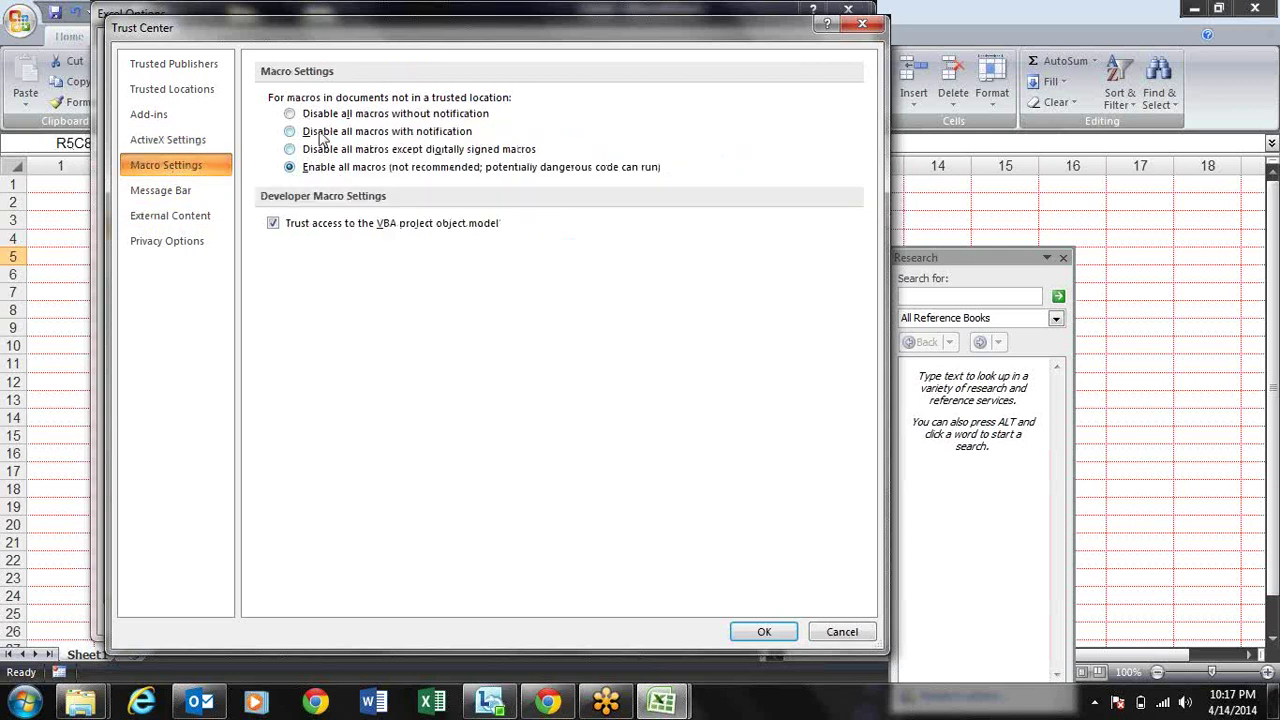
Step: Review the add-in and privacy settings, then close Trust Center and Excel Options unchanged
{"action": "left_click", "coordinate": [207, 117]}
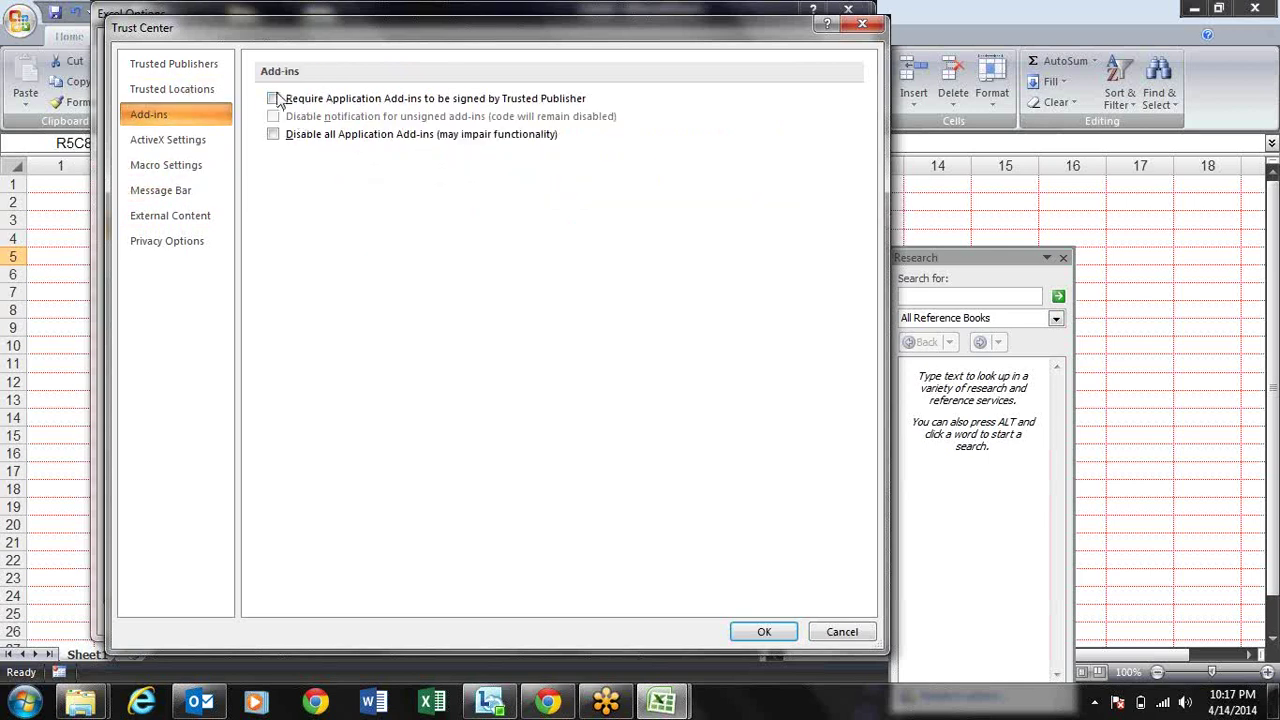
{"action": "left_click", "coordinate": [195, 167]}
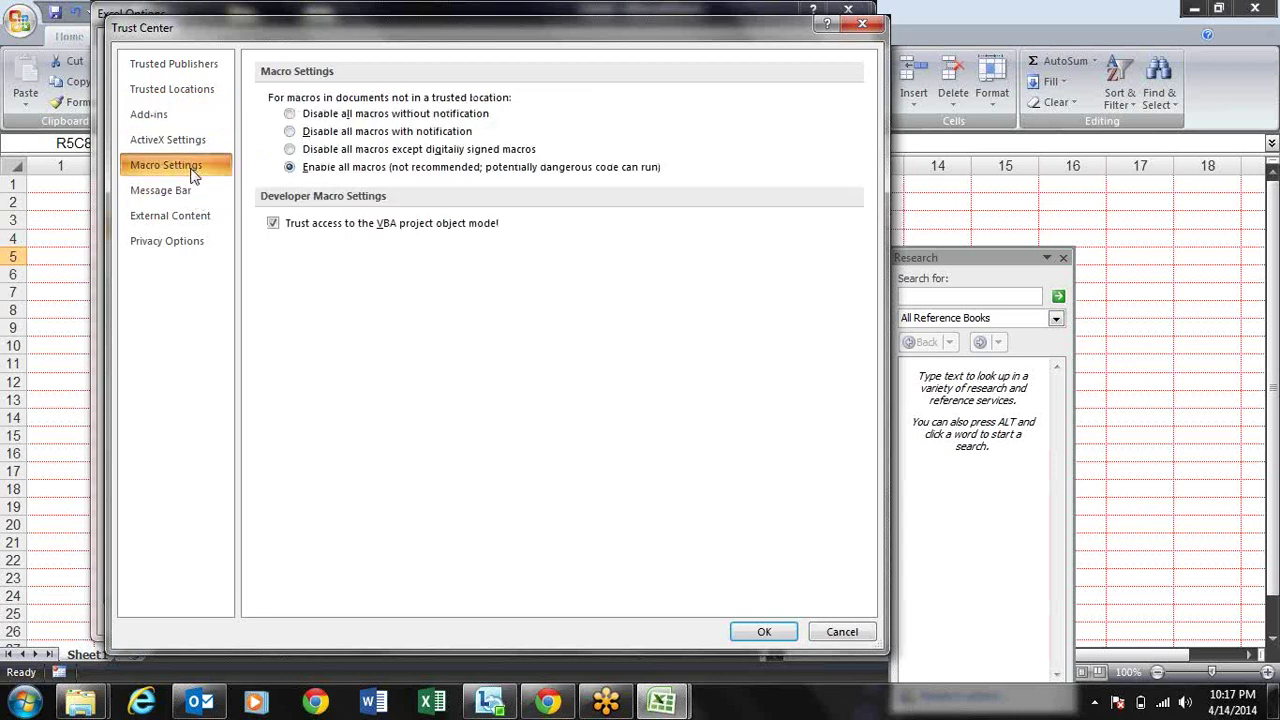
{"action": "left_click", "coordinate": [200, 246]}
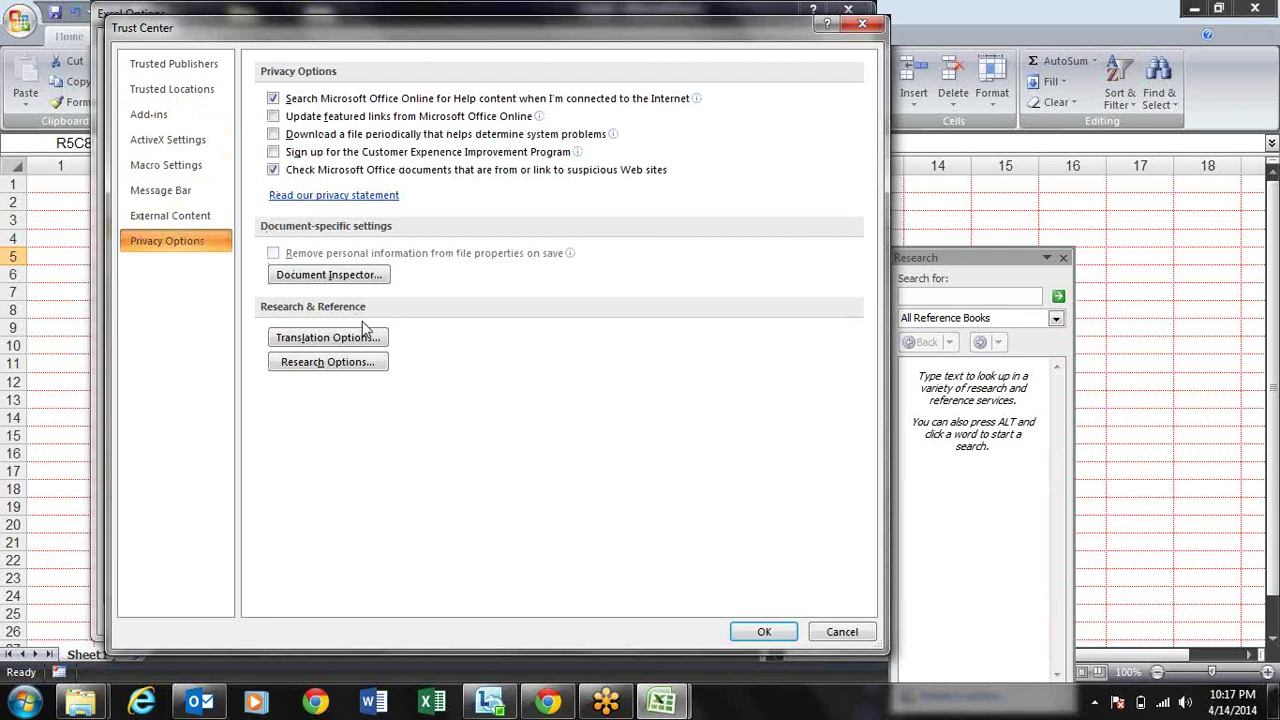
{"action": "key", "text": "Return"}
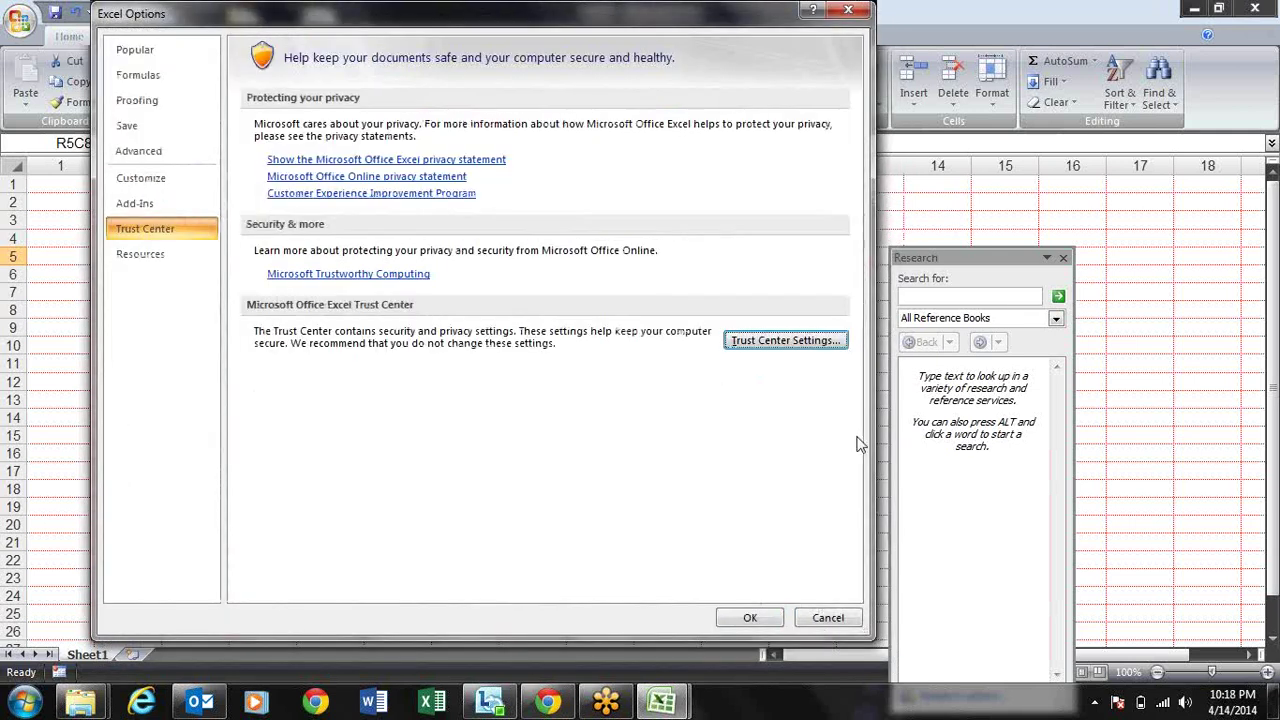
{"action": "left_click", "coordinate": [765, 617]}
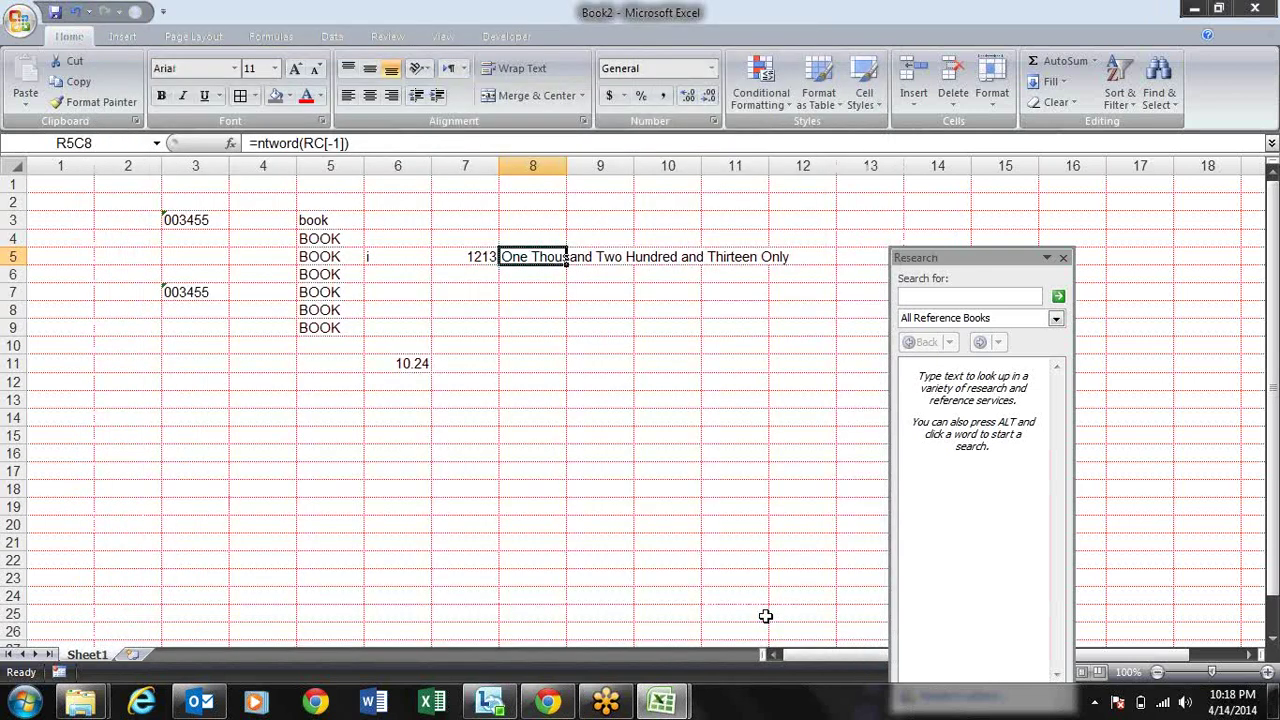
{"action": "left_click", "coordinate": [626, 418]}
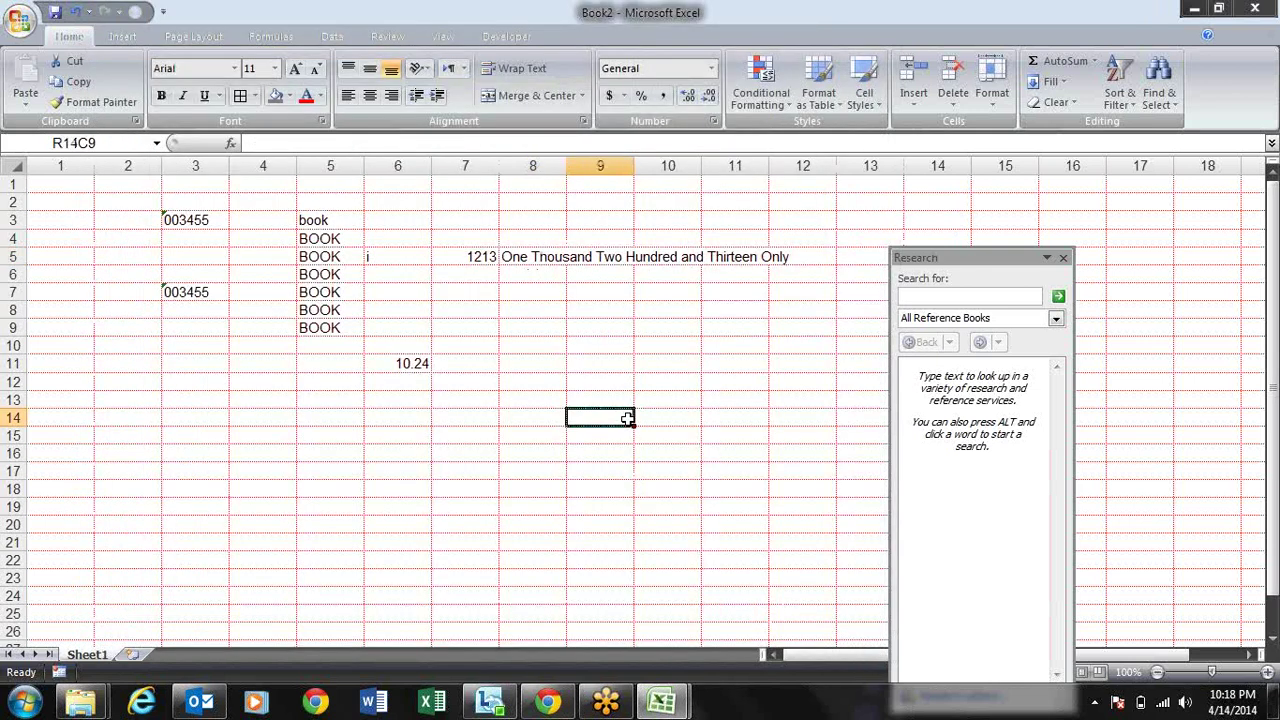